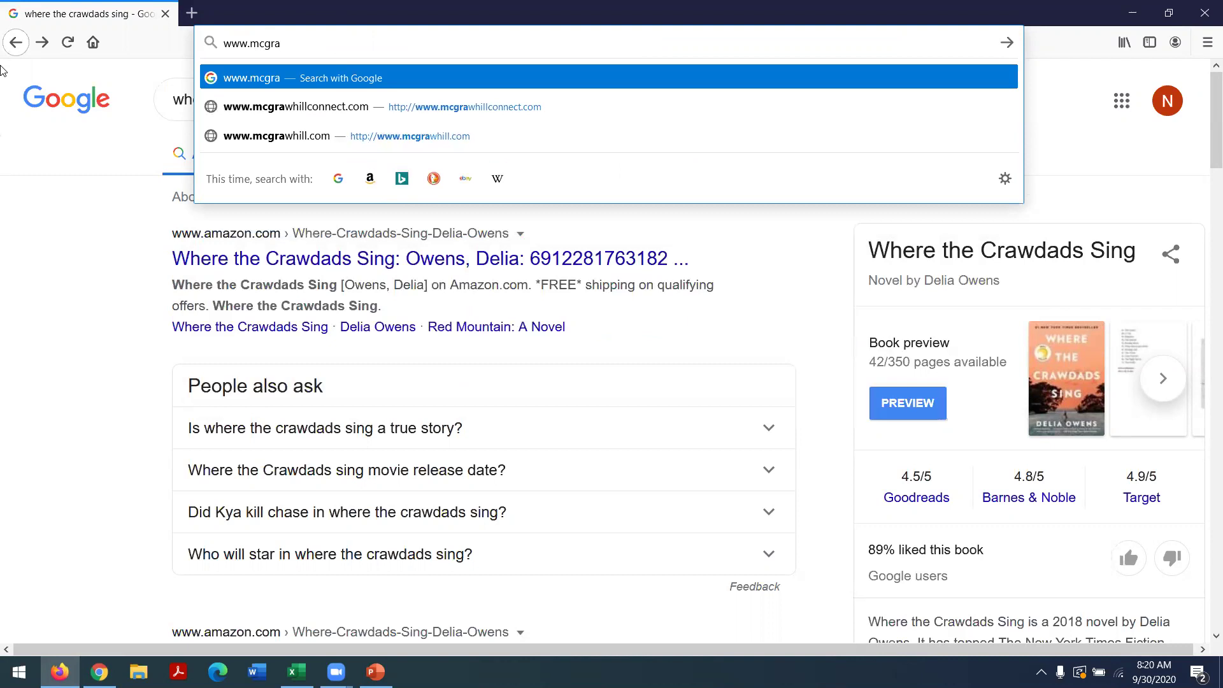
Open mcgrawhillconnect.com, sign in, and open the Wednesday zoom class section of Business 2125 Online Fall, 2020.
click(282, 108)
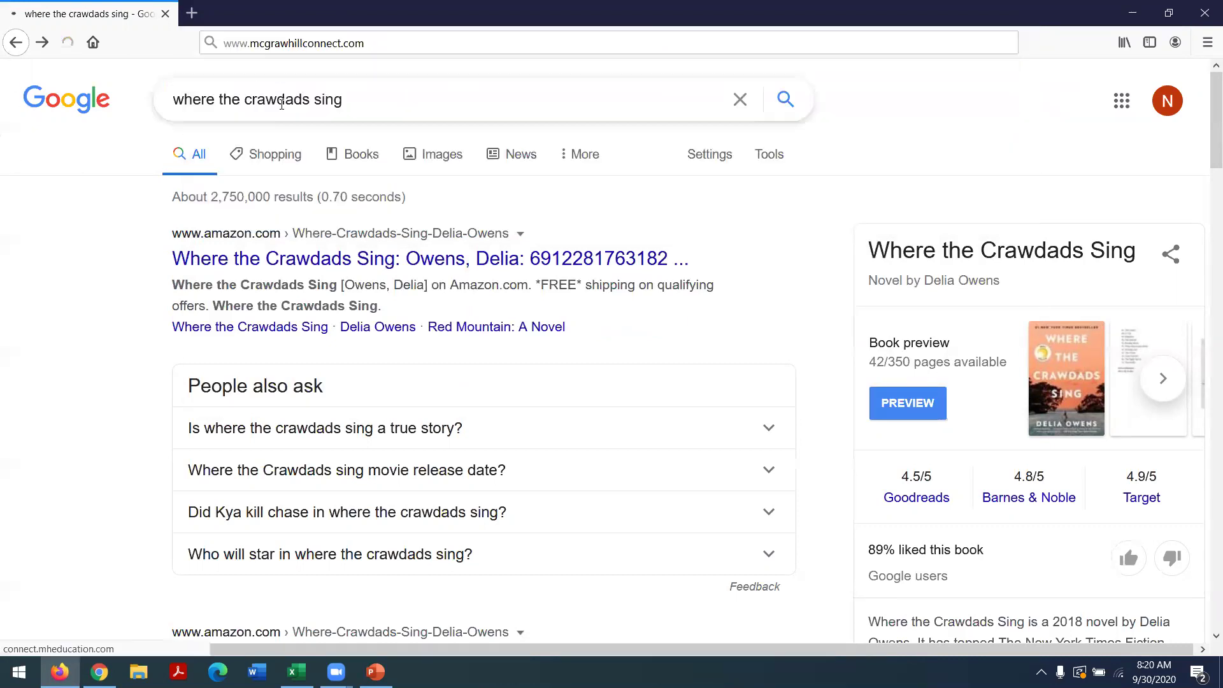
click(582, 482)
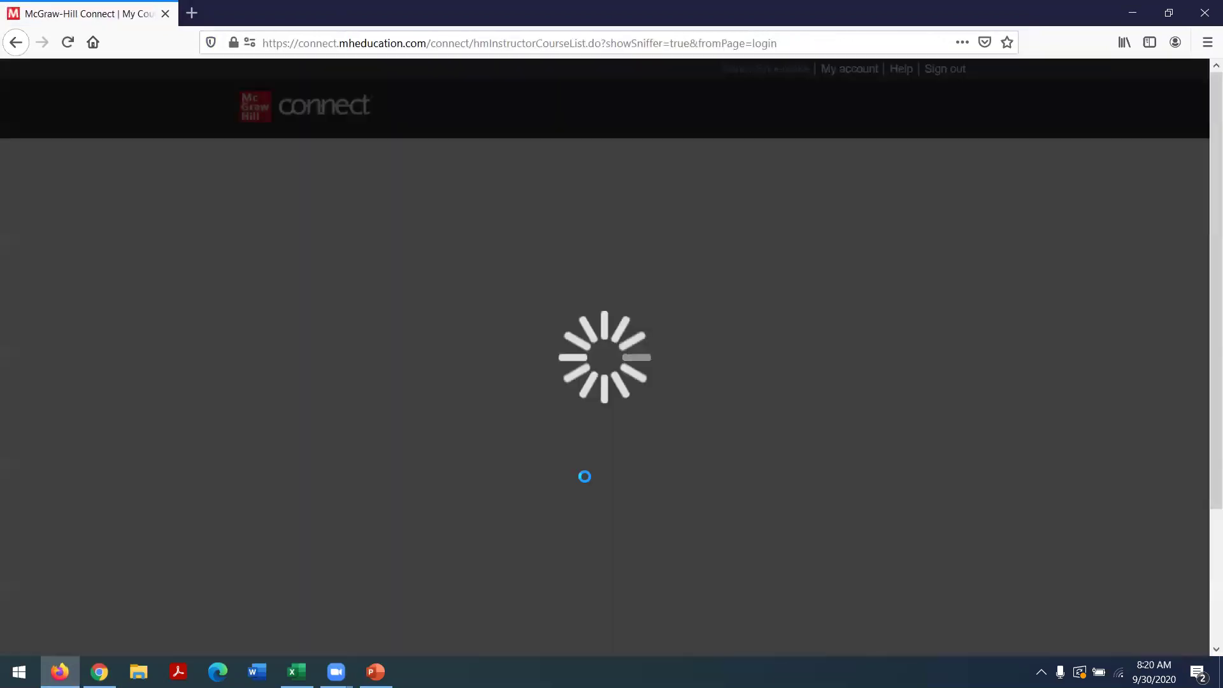
scroll(1203, 105, down, 7)
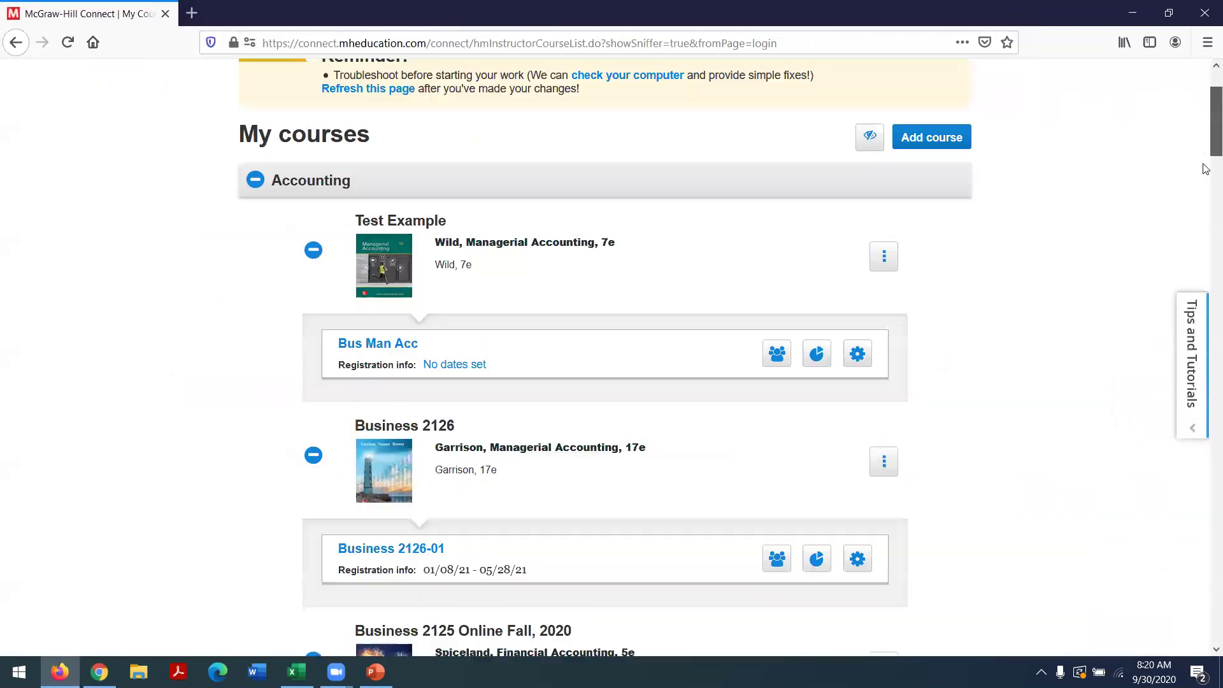
click(454, 344)
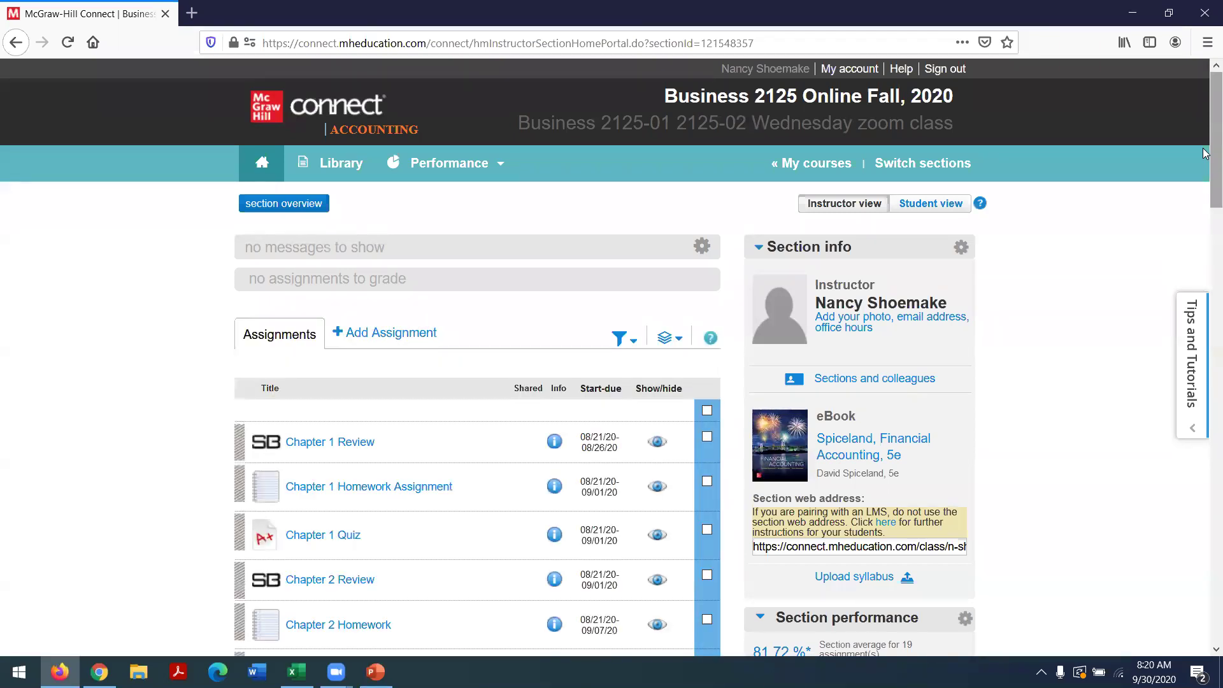
Open the Chapter 5 Homework Assignment in student assignment view and continue to its first question.
scroll(1206, 153, down, 10)
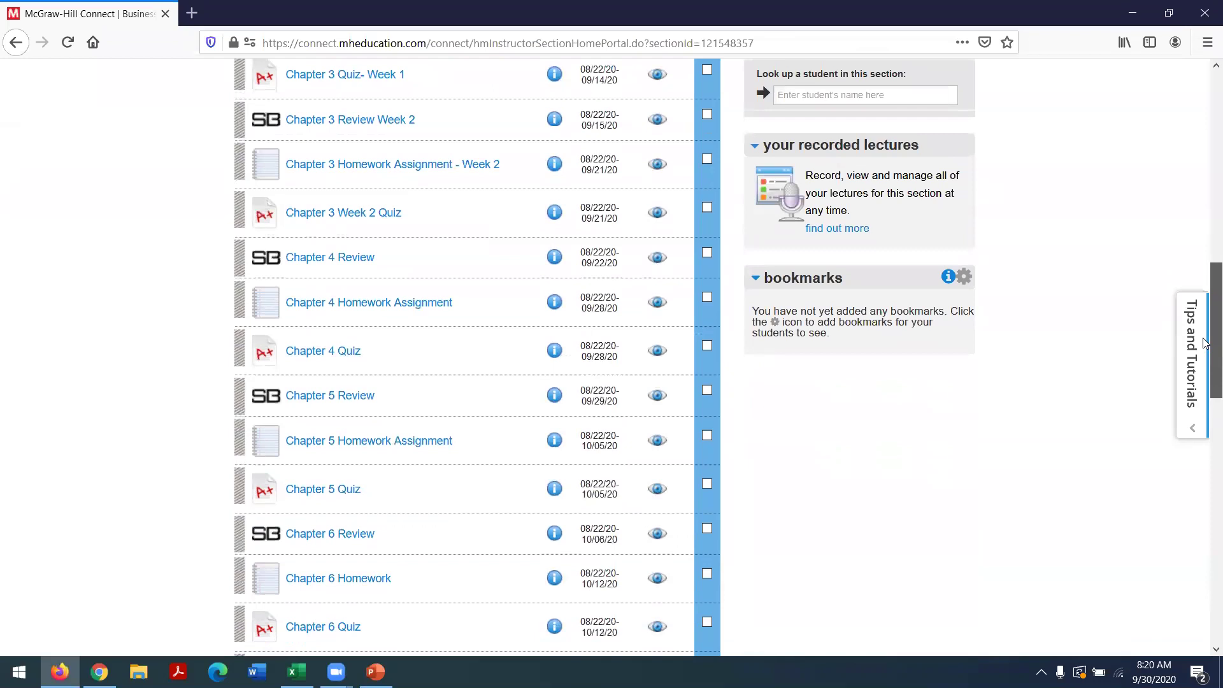
click(392, 448)
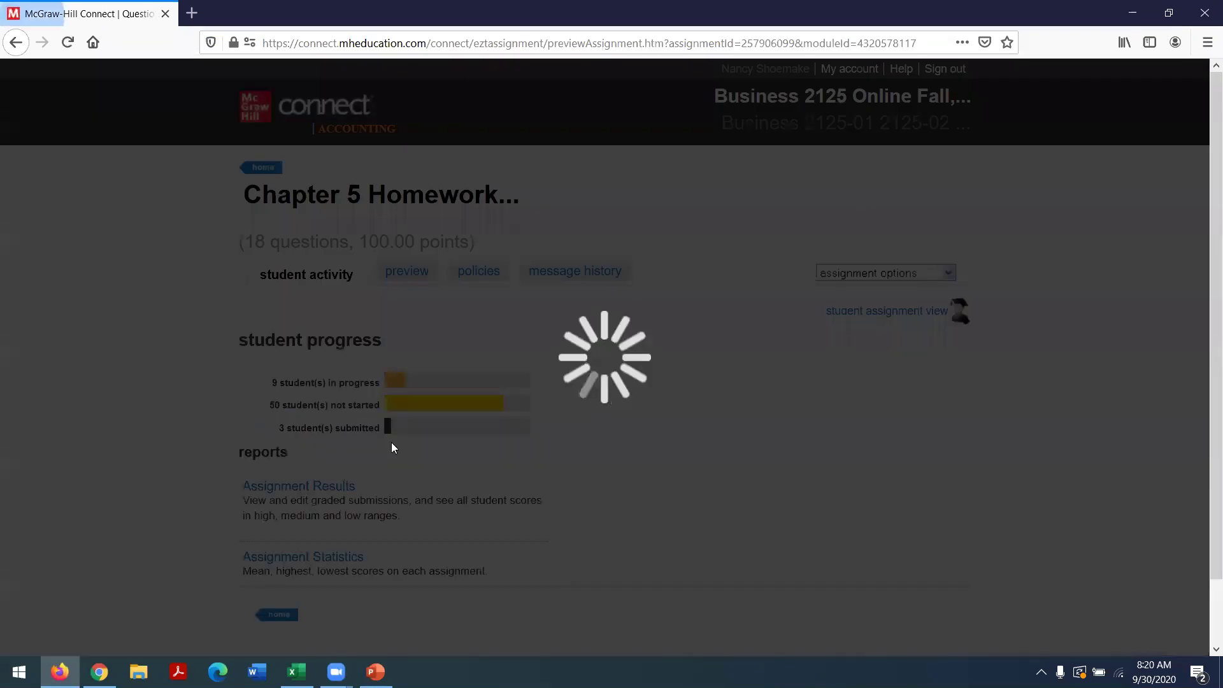
click(895, 317)
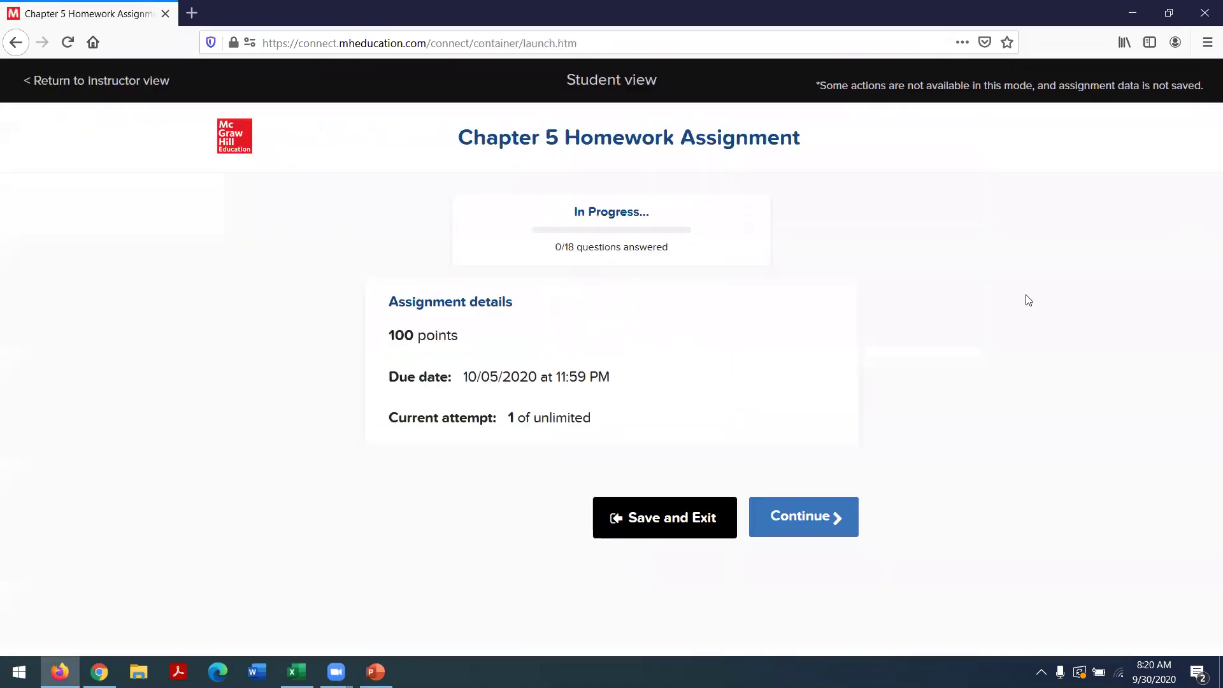
click(801, 518)
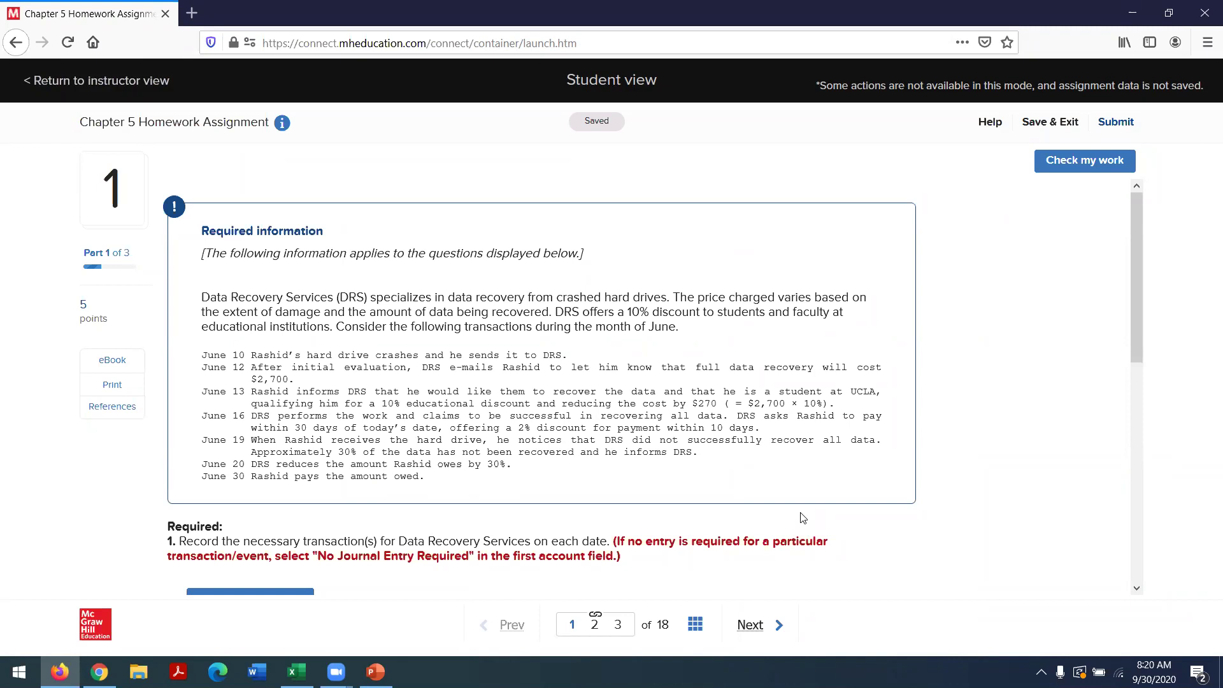
Record the June 10 transaction in the journal entry worksheet as No Journal Entry Required.
mouse_move(1140, 325)
mouse_down()
mouse_move(1139, 403)
mouse_move(1140, 347)
mouse_up()
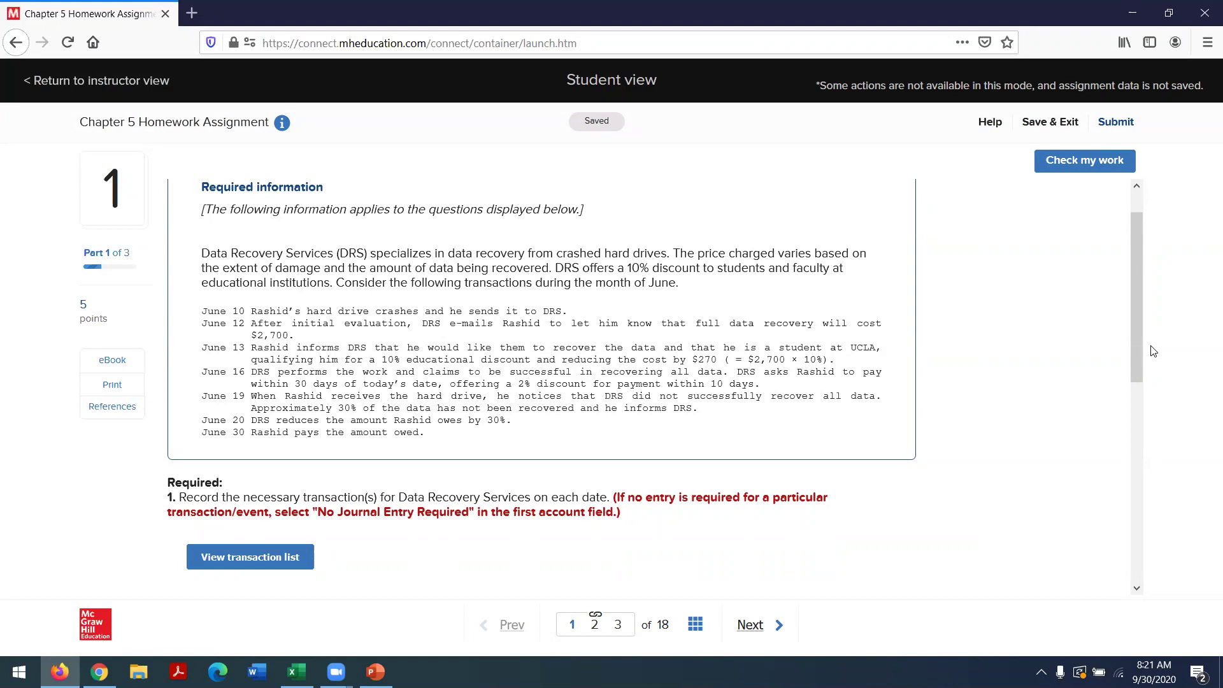
drag(1134, 361, 1106, 541)
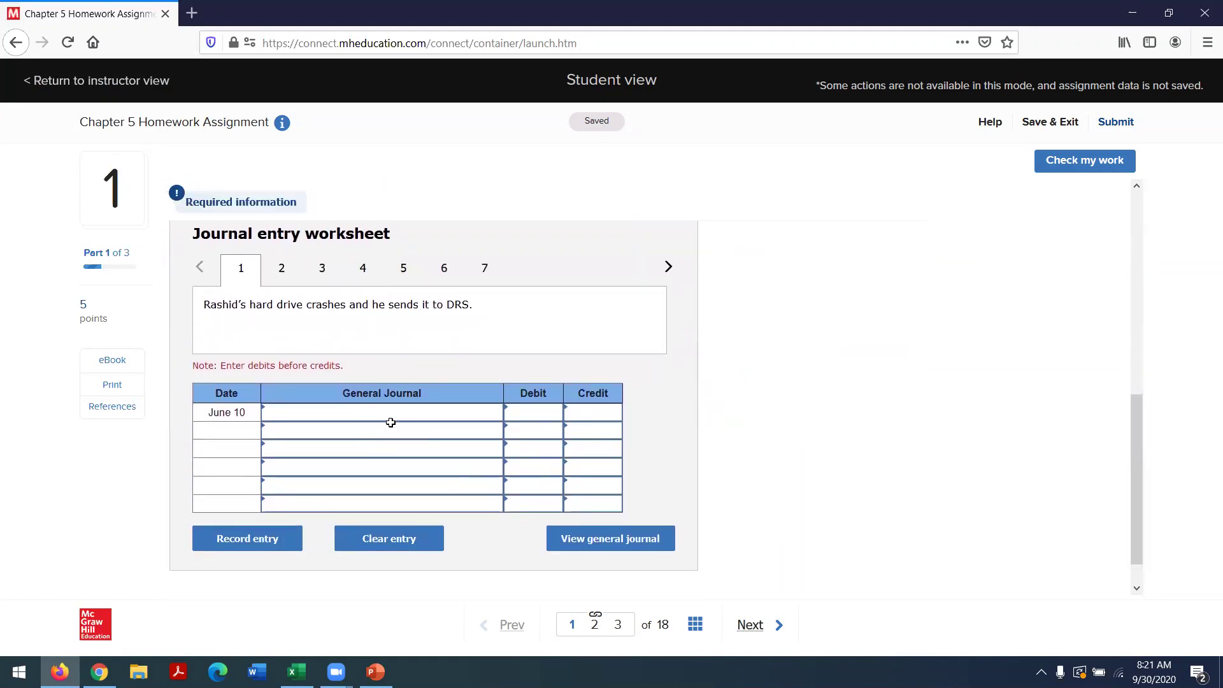
click(415, 412)
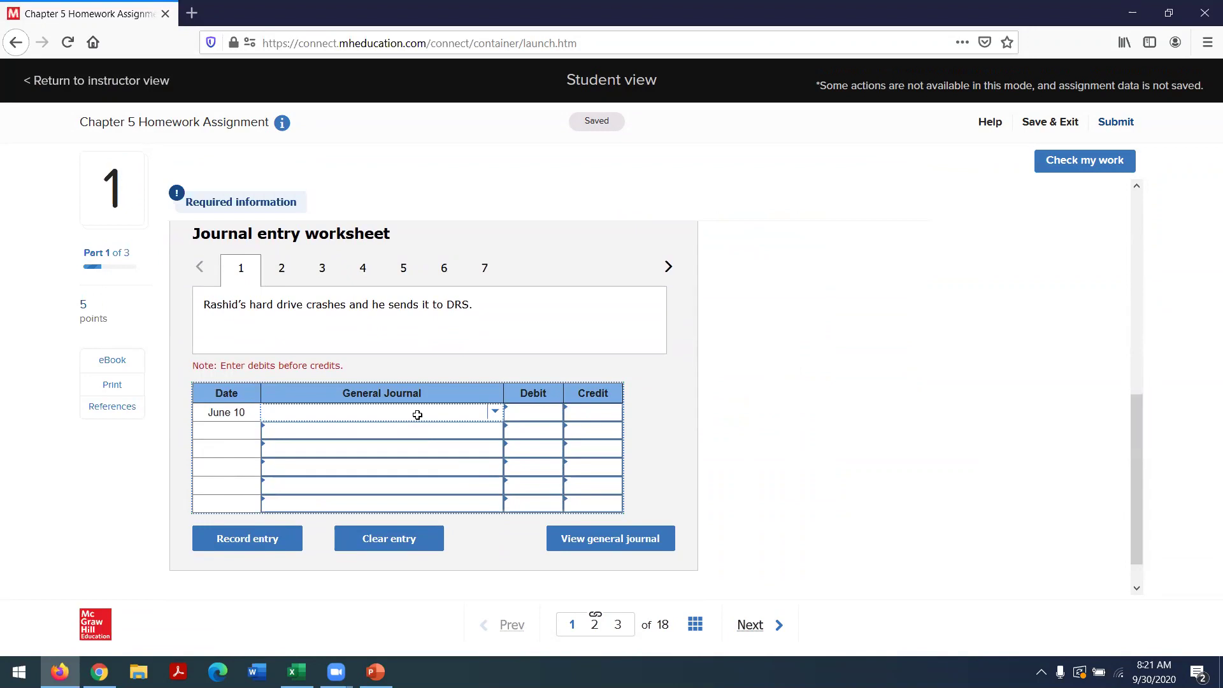
click(501, 417)
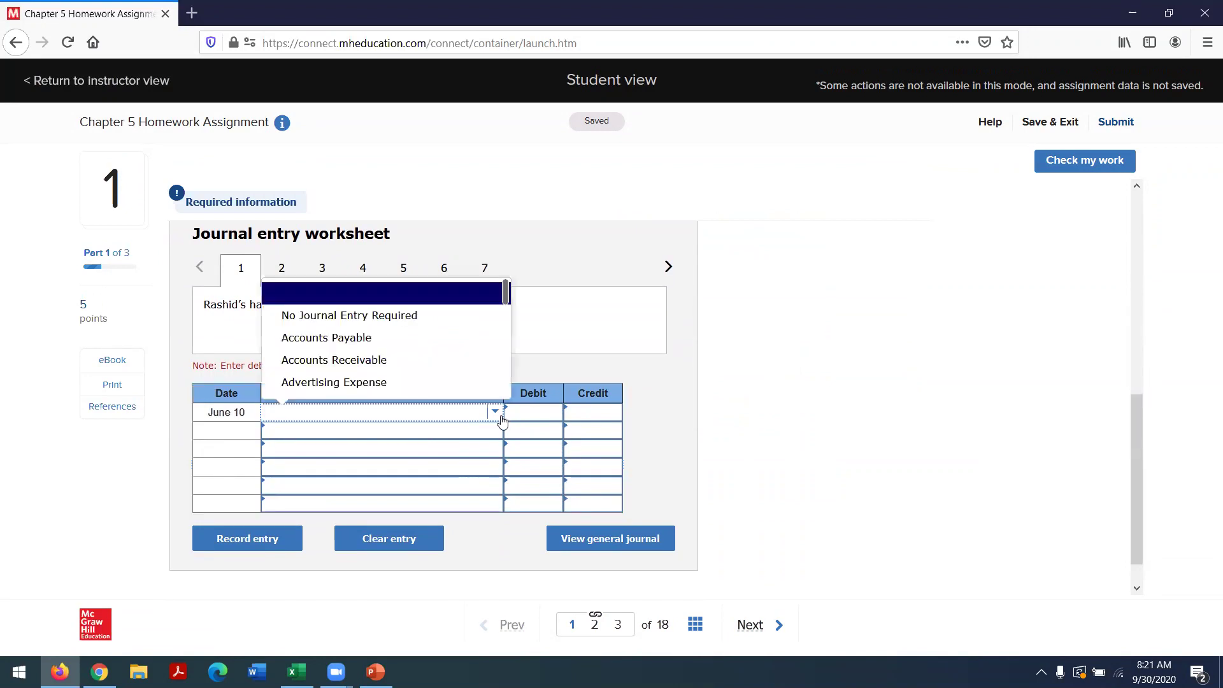
click(402, 323)
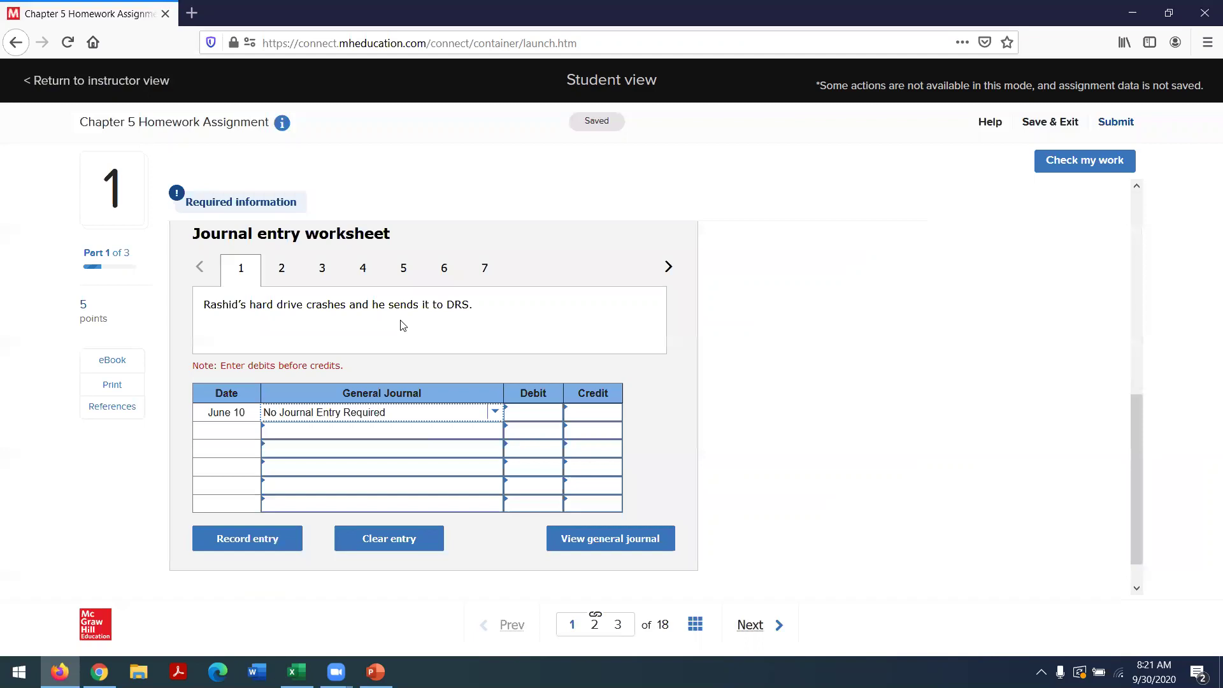
click(246, 534)
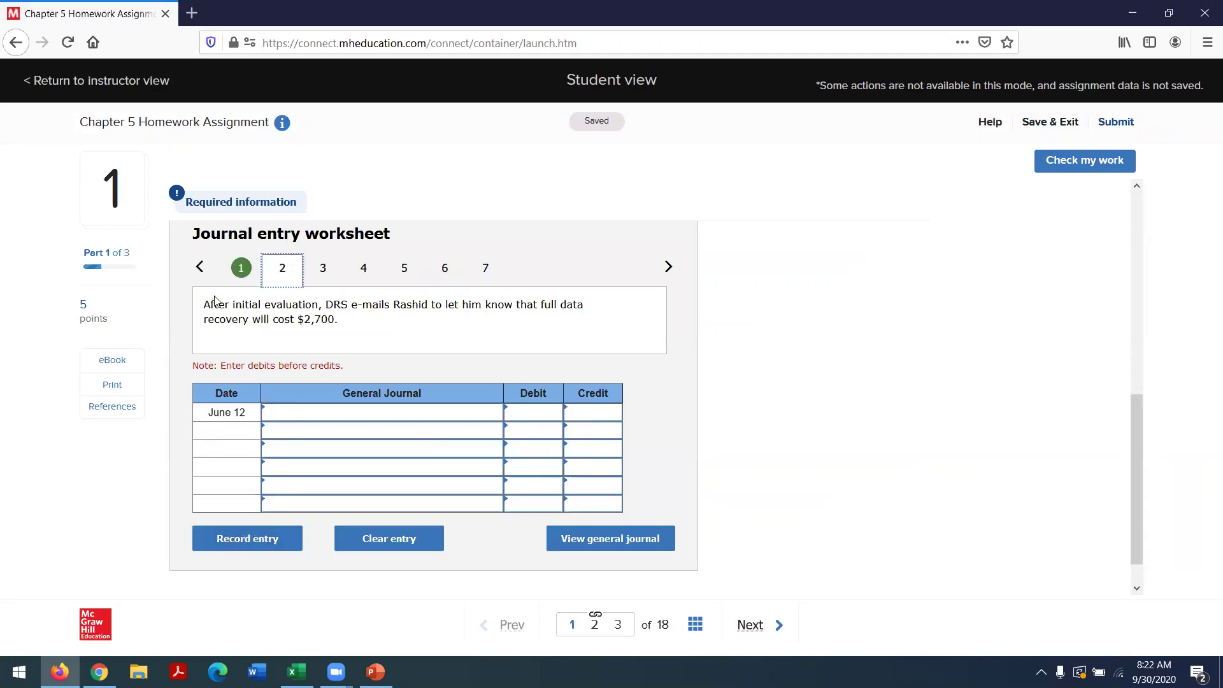
Review the June 10 entry and set the June 12 transaction to No Journal Entry Required.
click(241, 273)
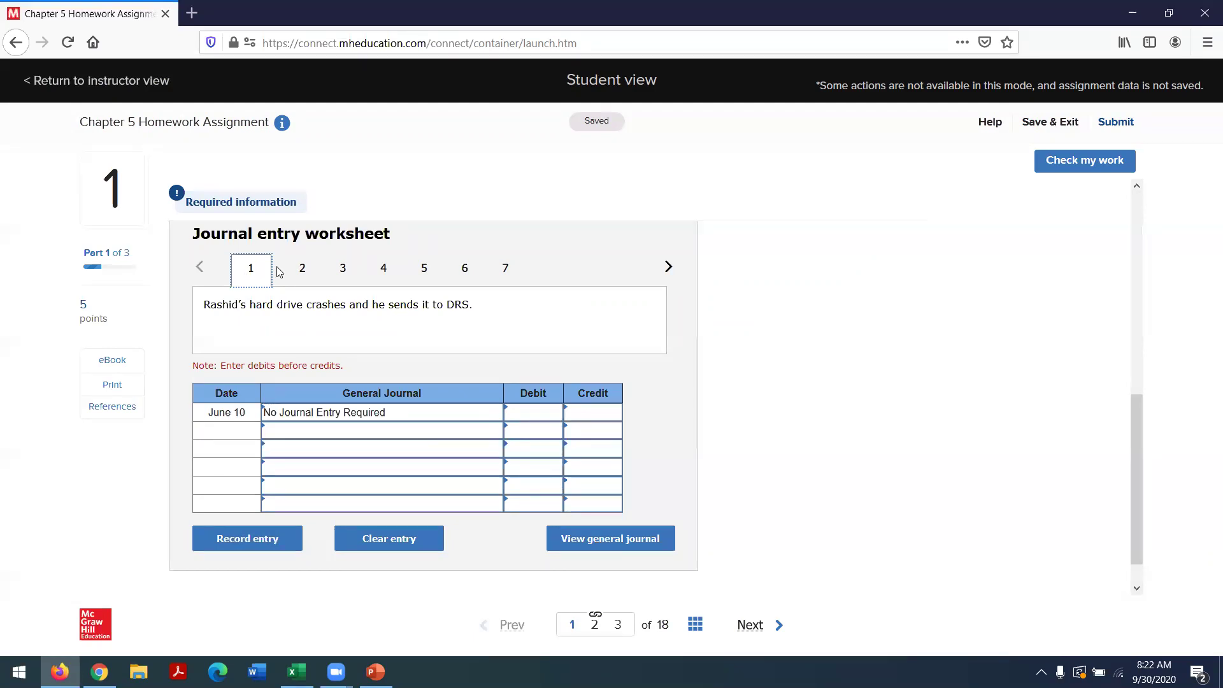
click(301, 275)
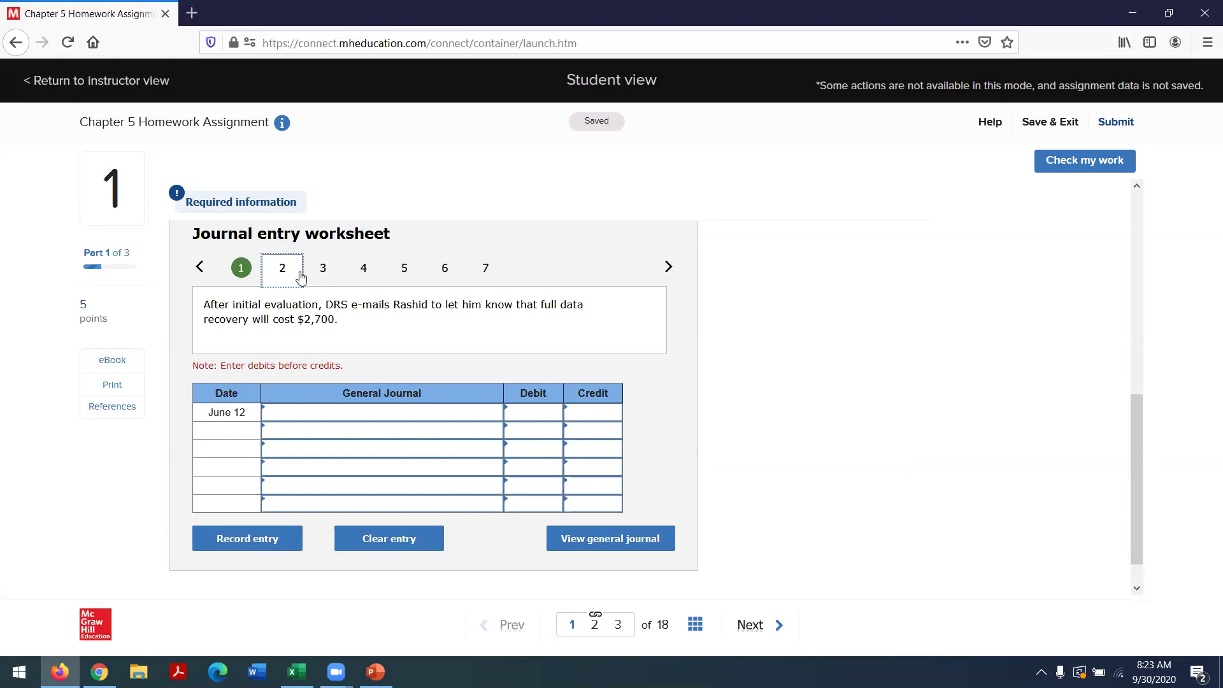
click(395, 427)
click(440, 418)
click(488, 417)
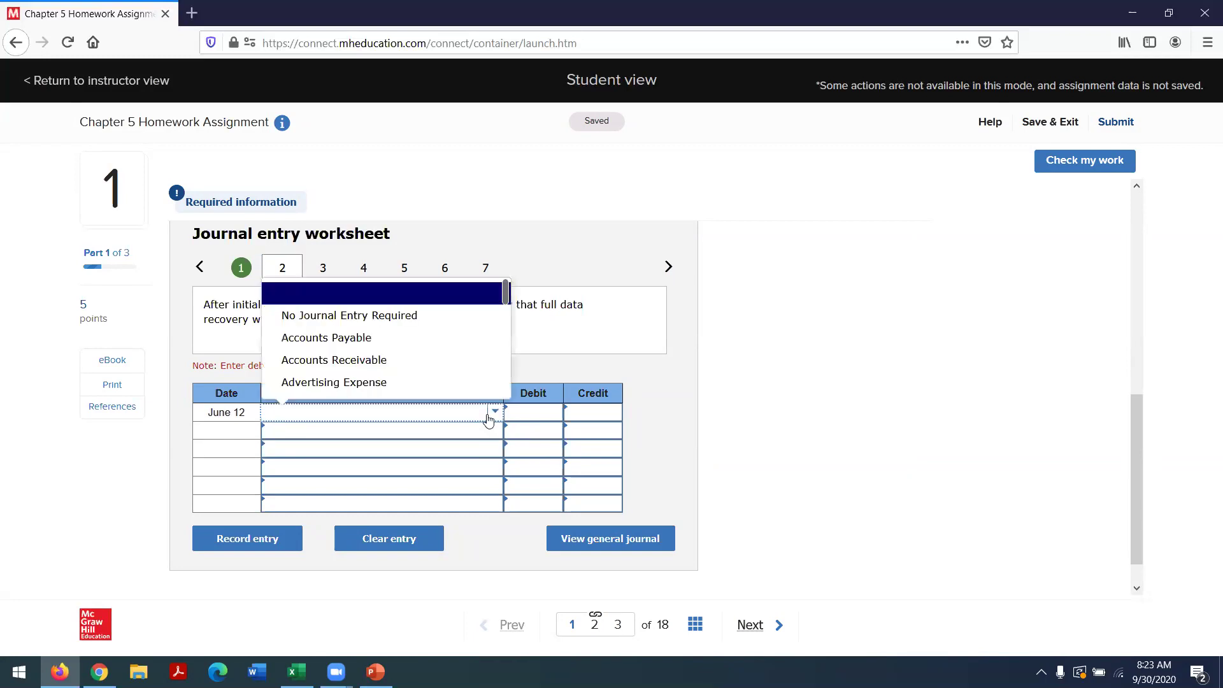
click(394, 316)
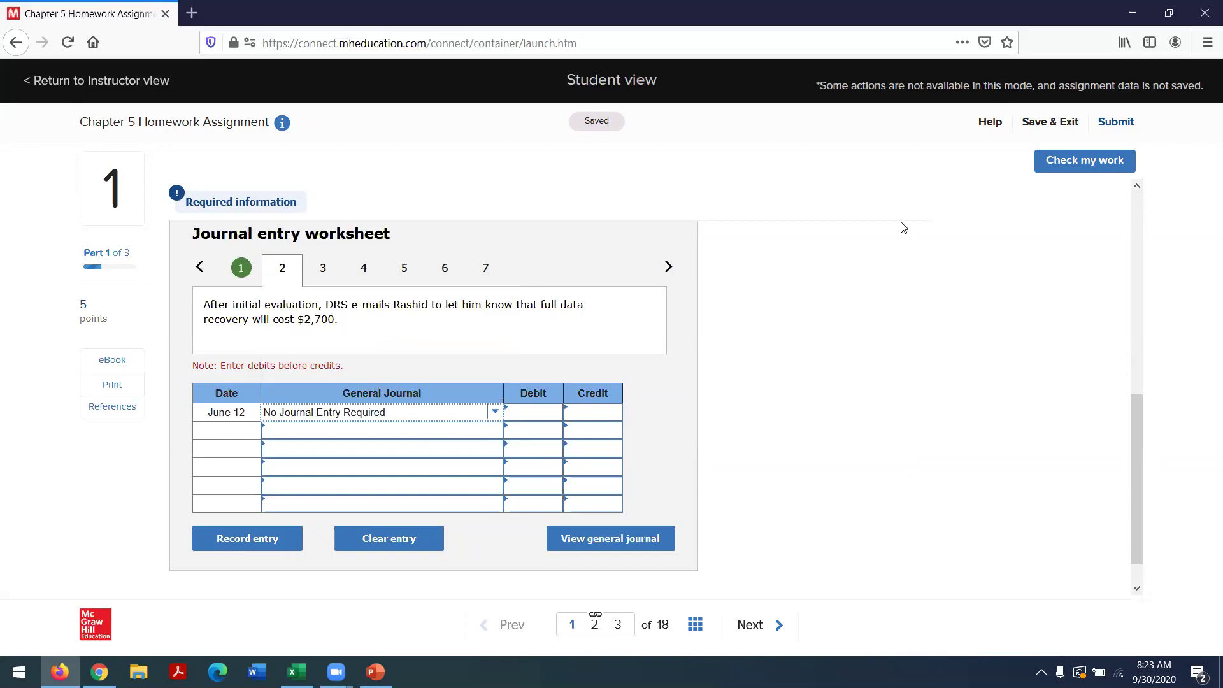
Check the work completed so far, view the transaction list, and return to the journal entry worksheet.
click(1052, 162)
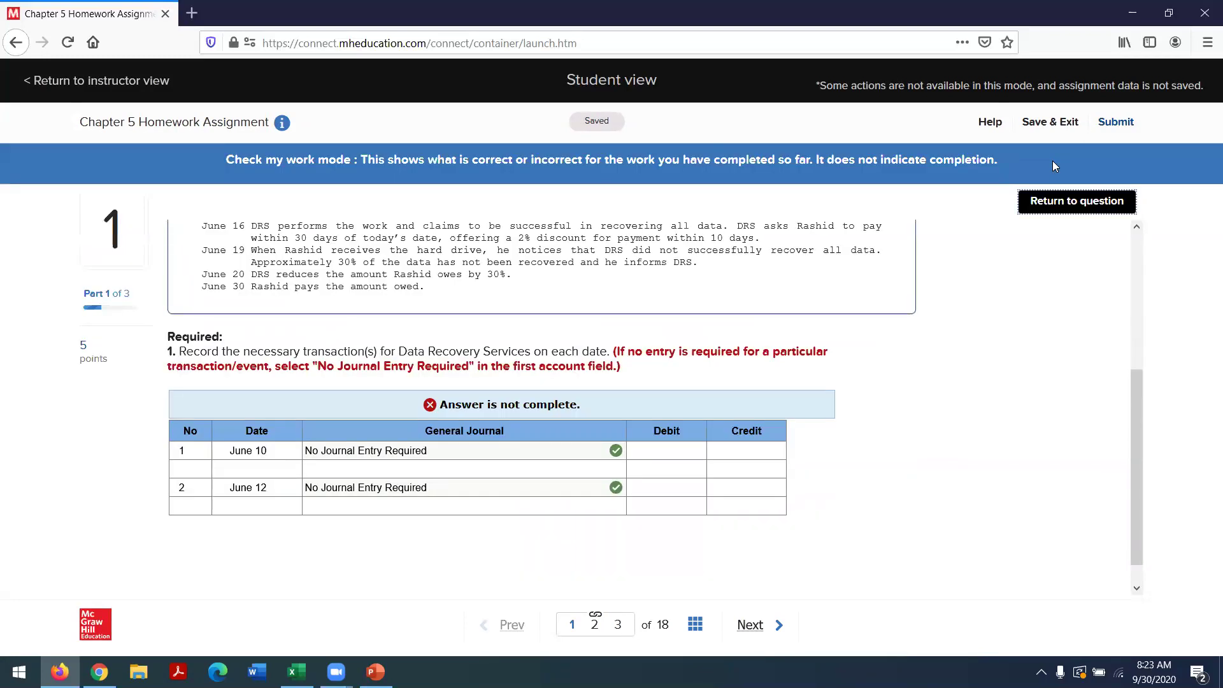
click(1079, 204)
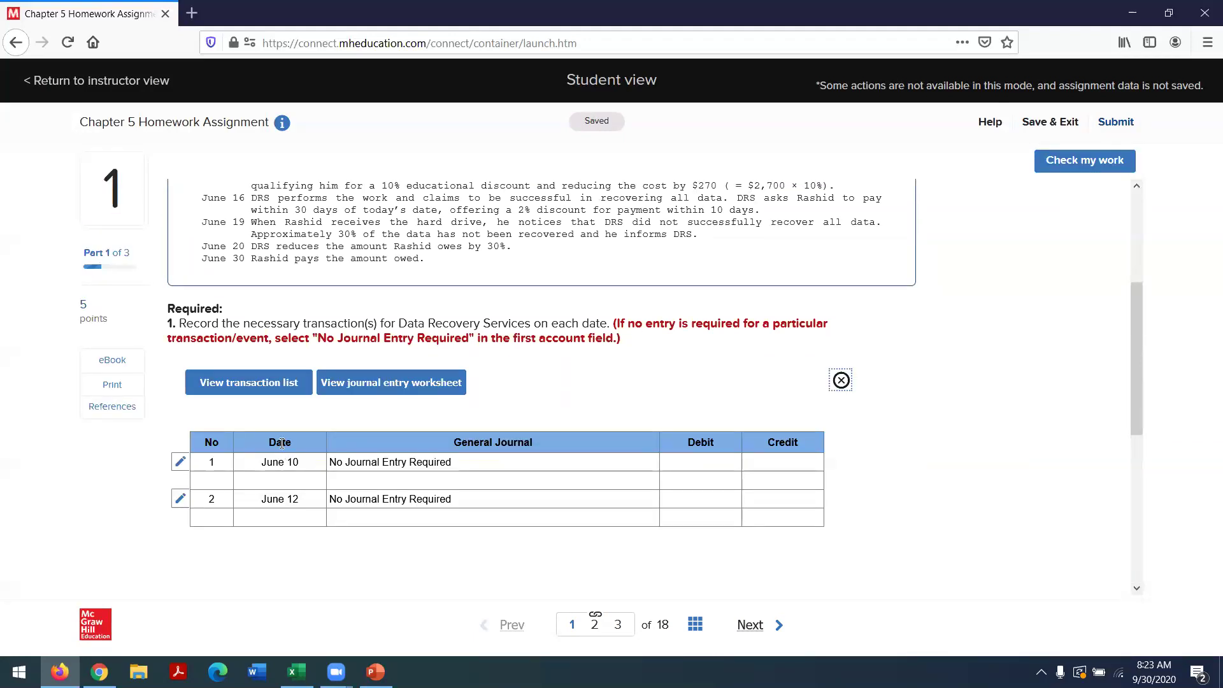
click(251, 394)
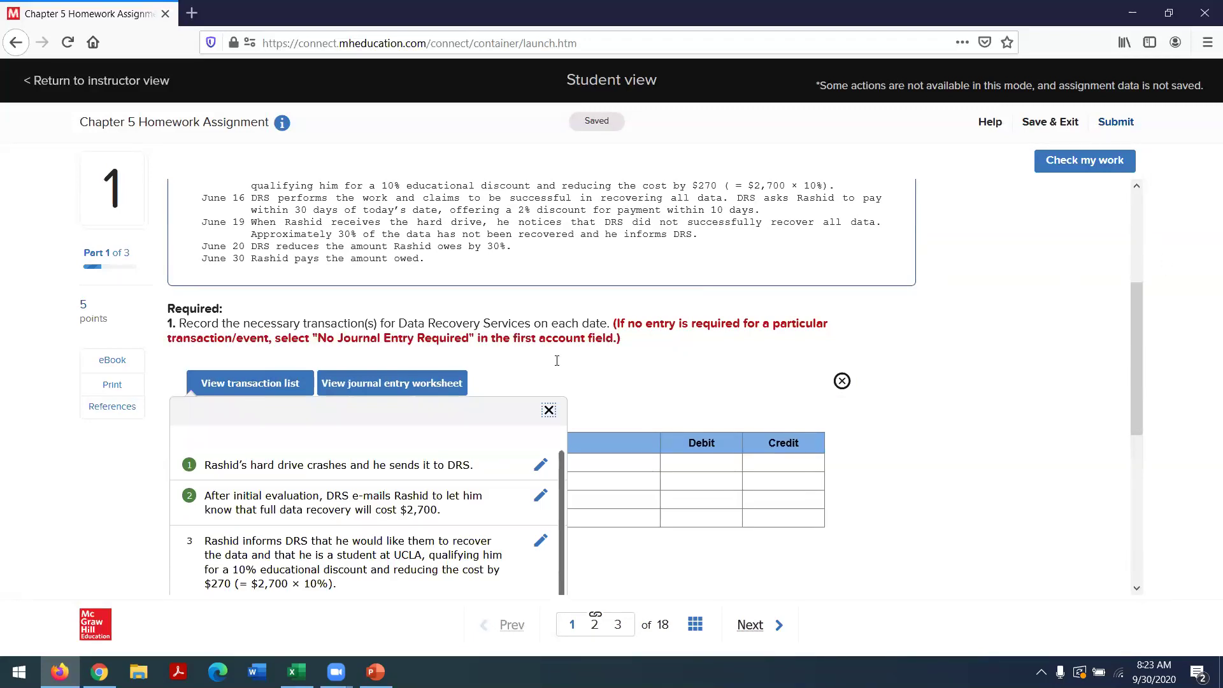
click(380, 385)
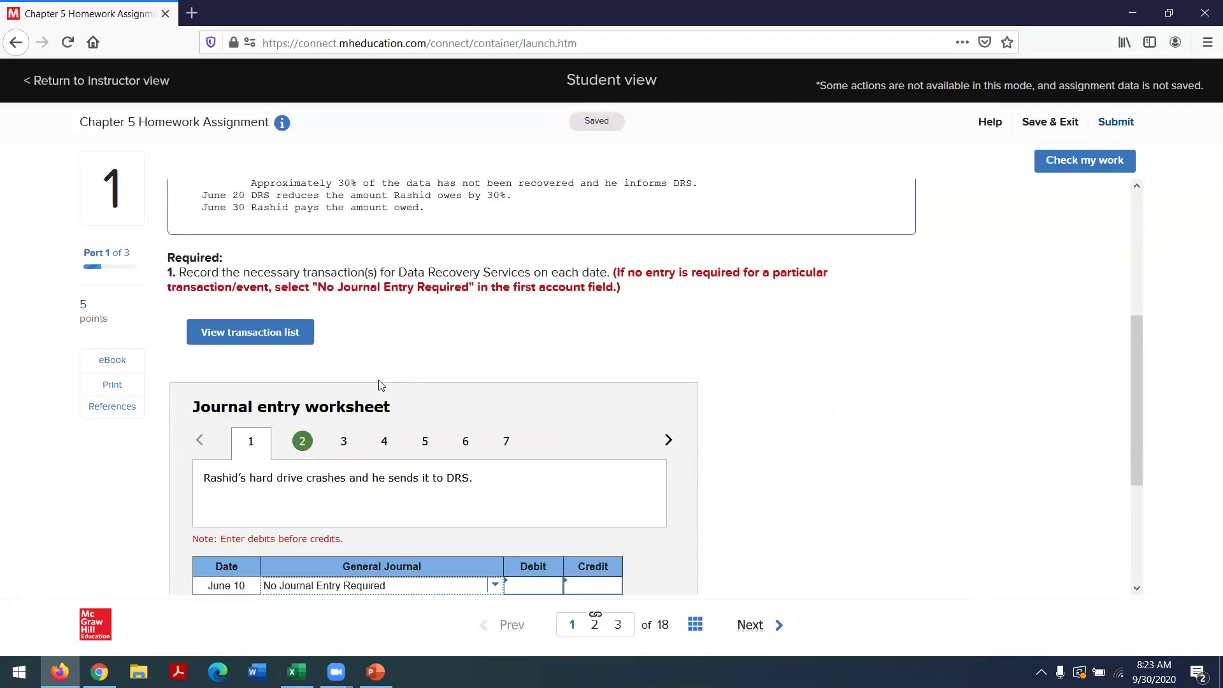
drag(1143, 317, 1111, 431)
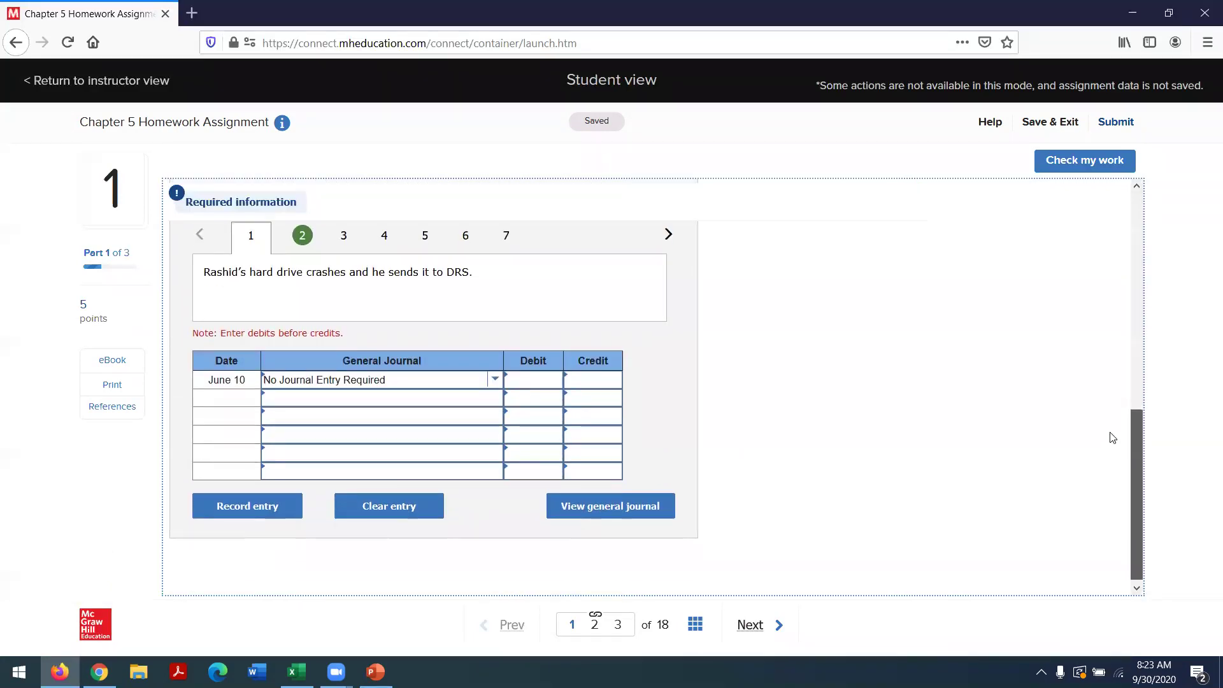
Record the June 13 transaction, entry 3 in the worksheet, as No Journal Entry Required.
click(338, 233)
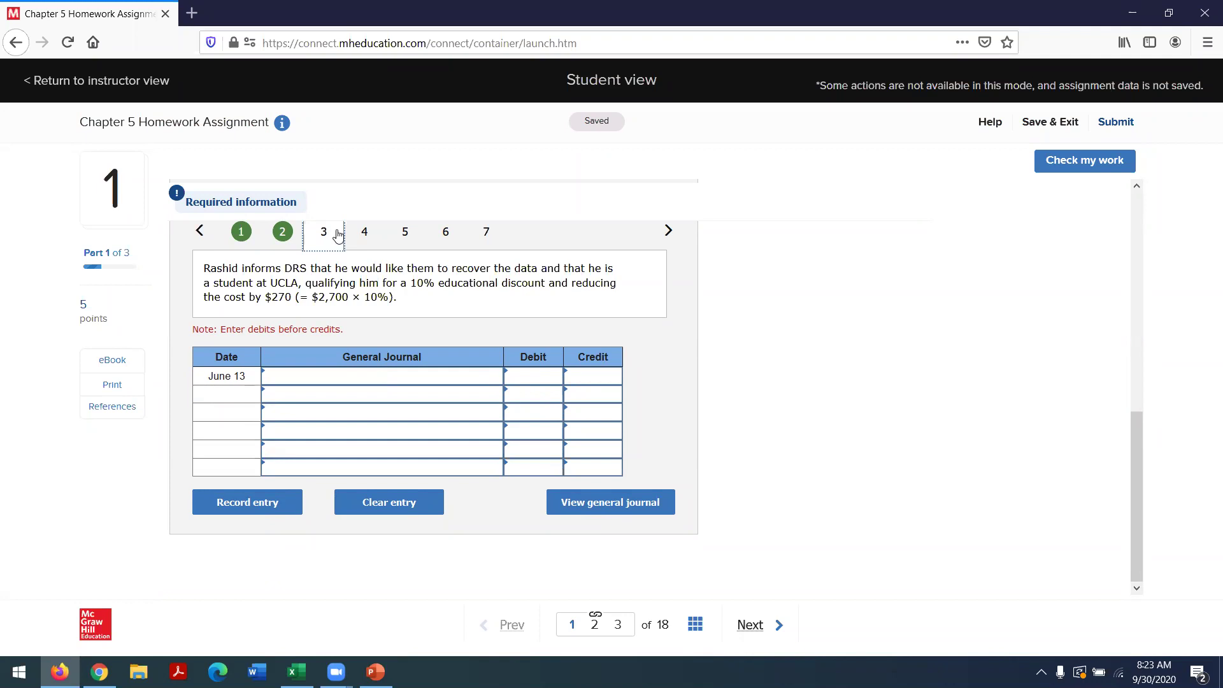
click(414, 377)
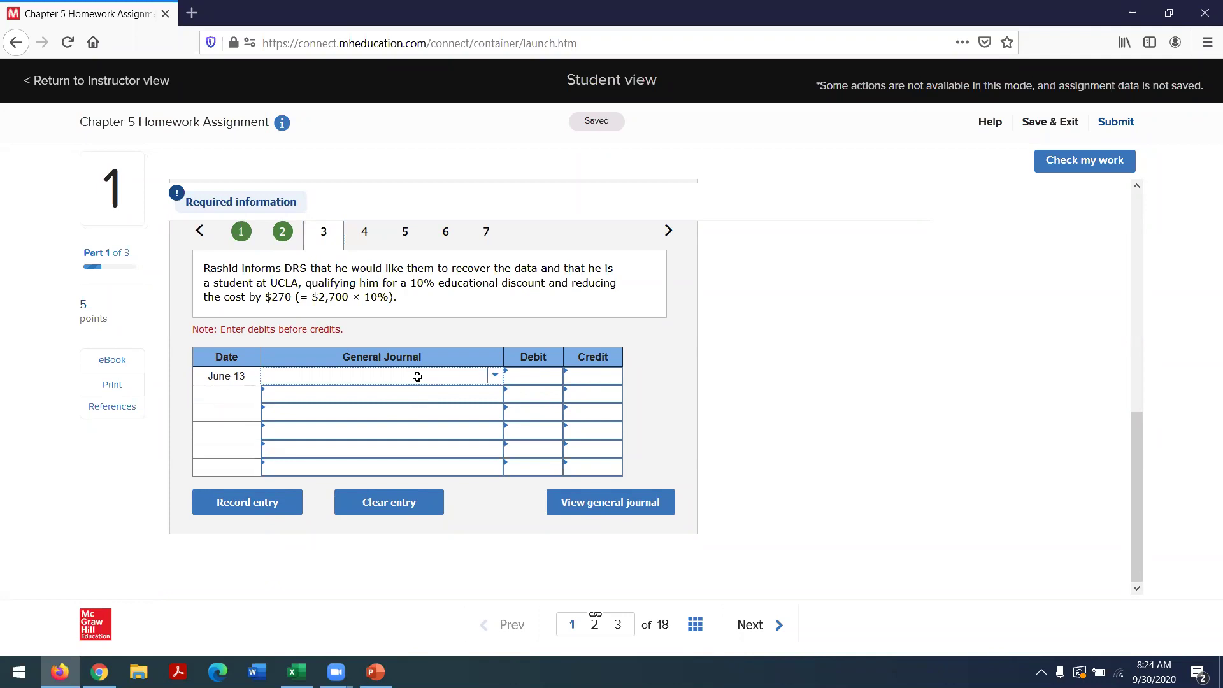
click(495, 375)
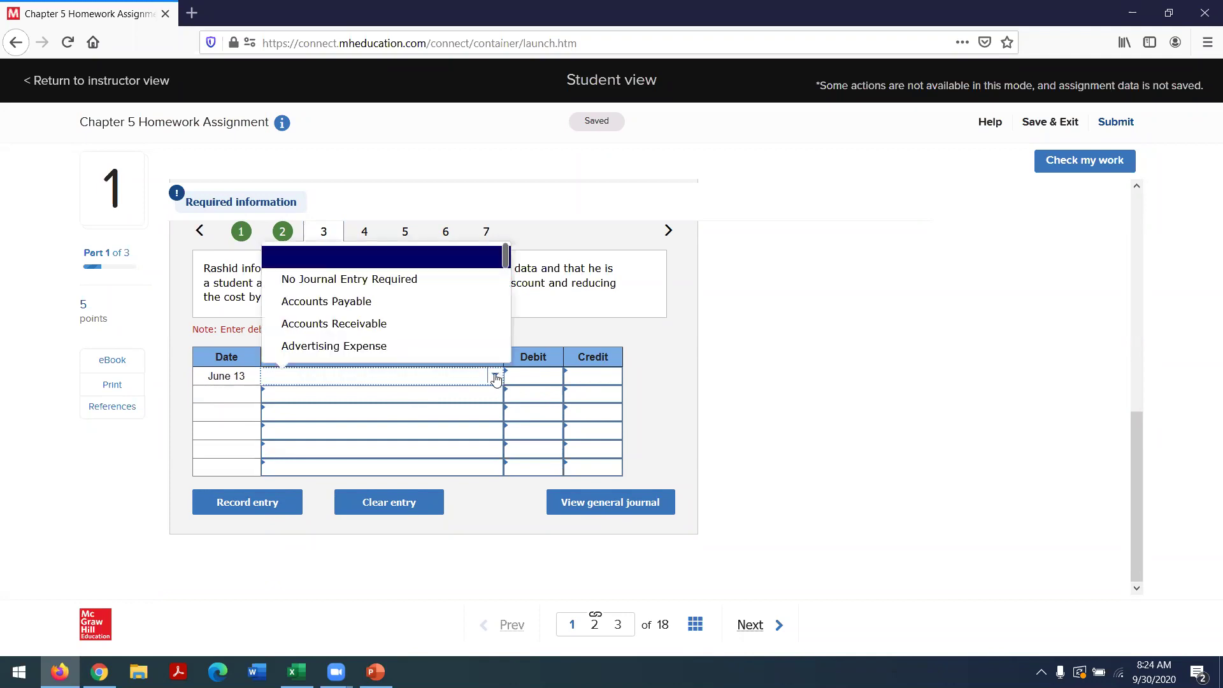
click(451, 279)
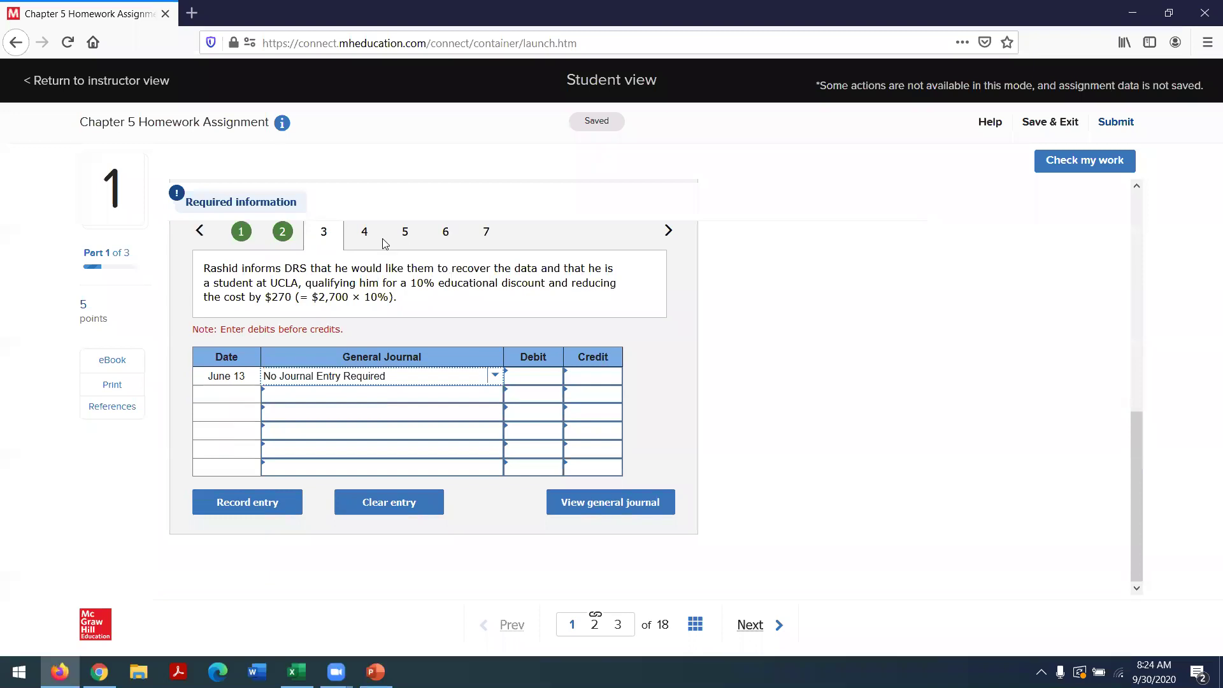
click(246, 508)
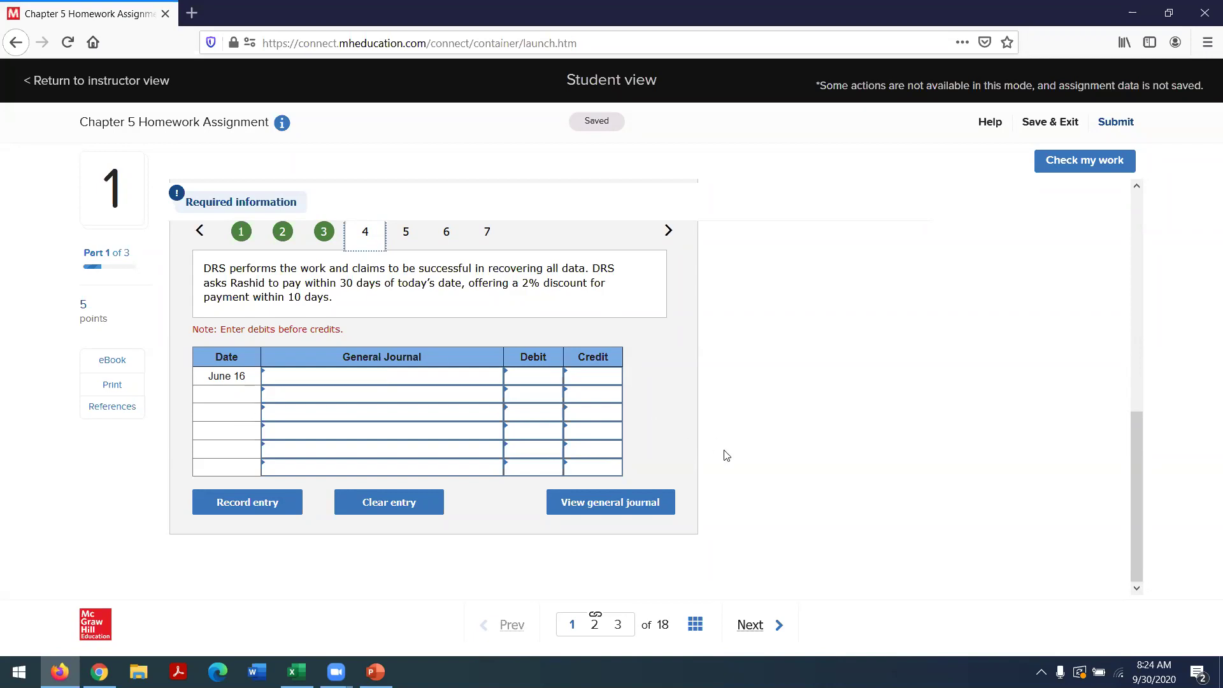
Reread the June transaction descriptions and select the first account field of the June 16 entry.
drag(1141, 458, 1163, 309)
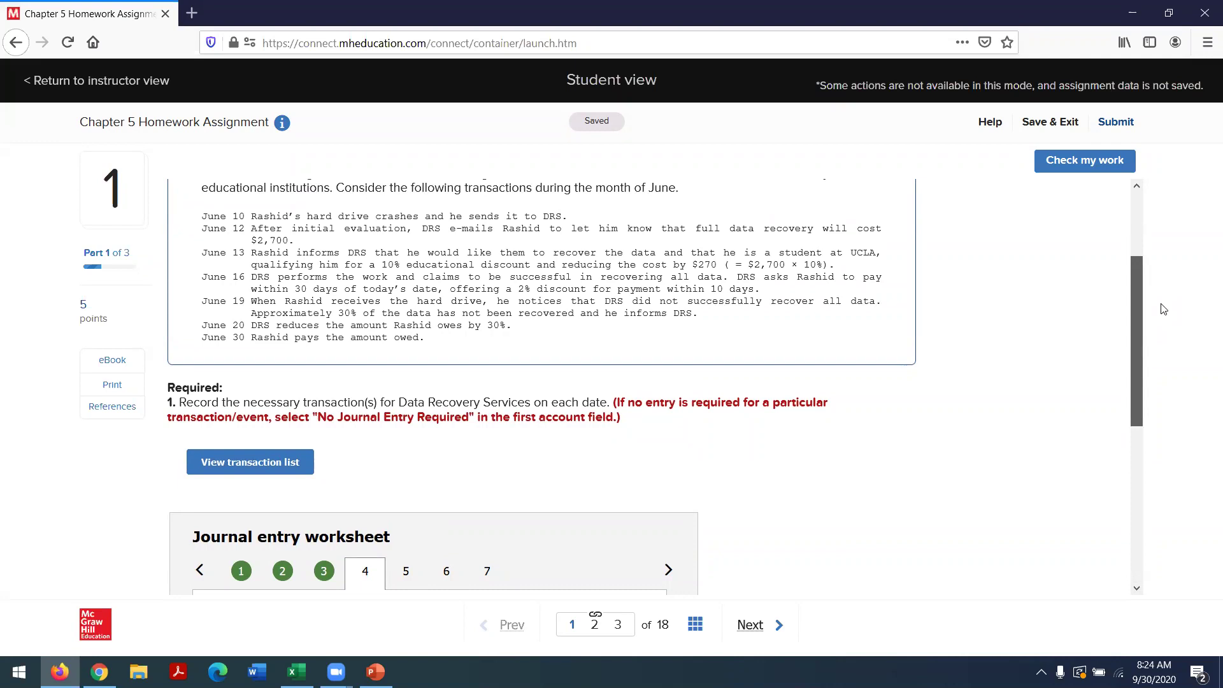
drag(1163, 309, 1140, 486)
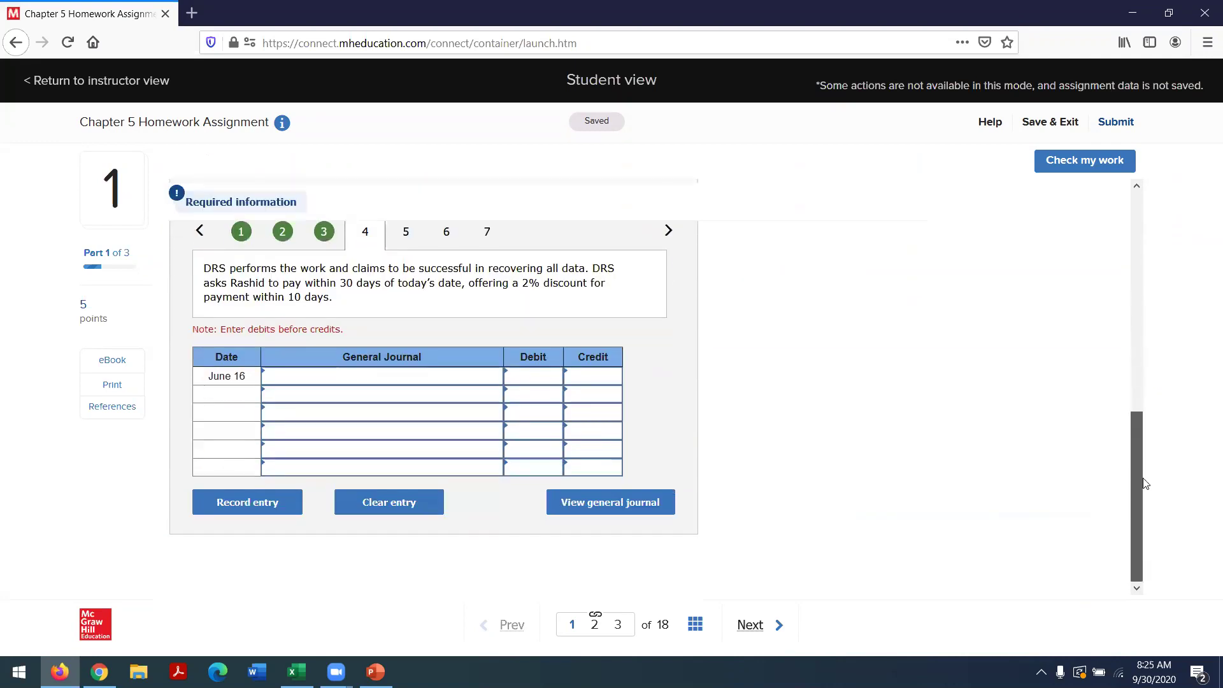
click(273, 377)
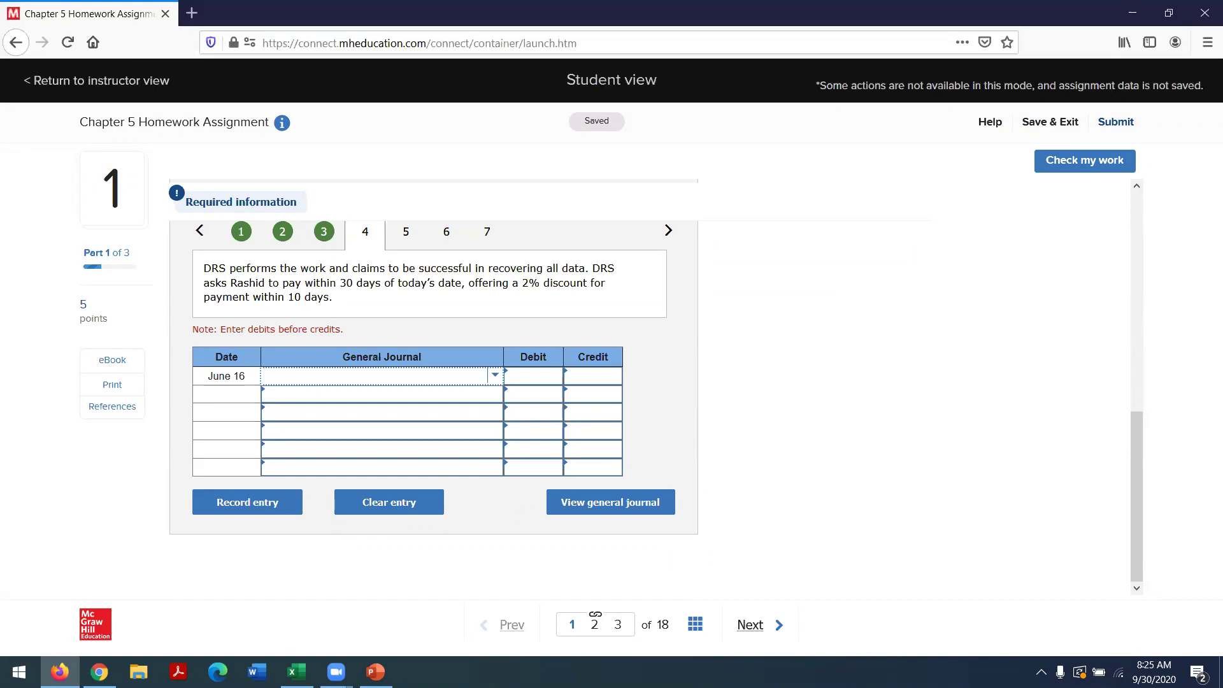
Switch to the blank Excel workbook, calculate =2700-270 in cell G14, and return to the homework in Firefox.
key(alt+Tab)
click(333, 379)
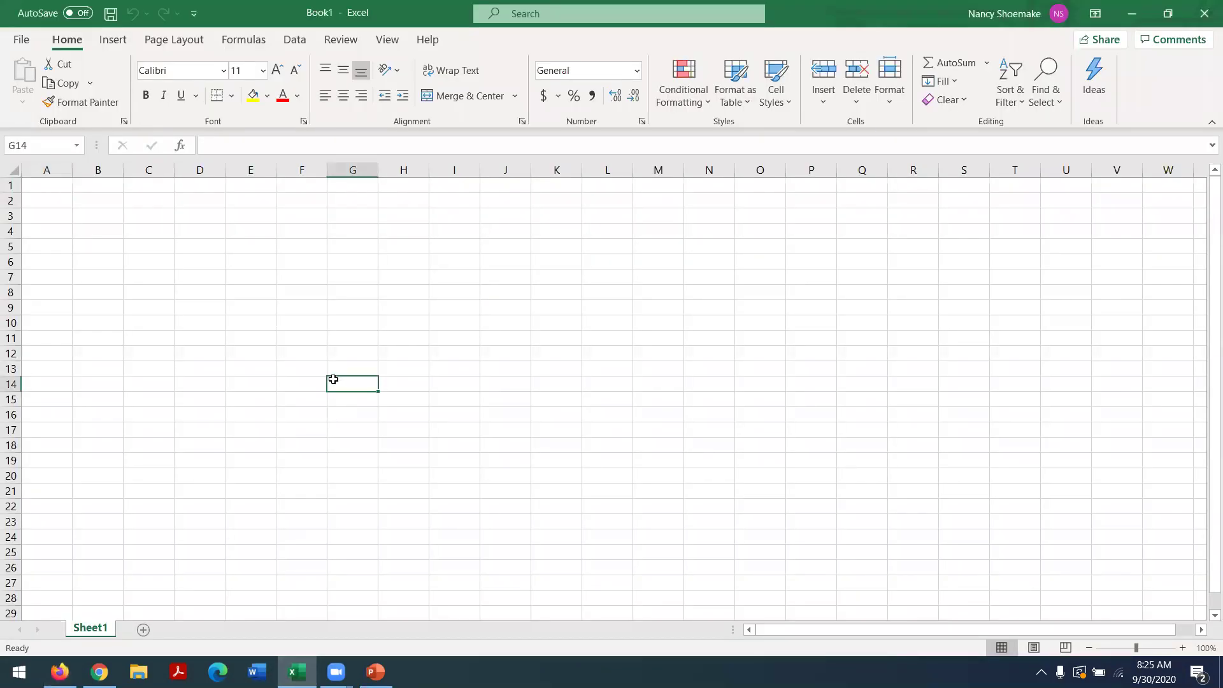
text(=)
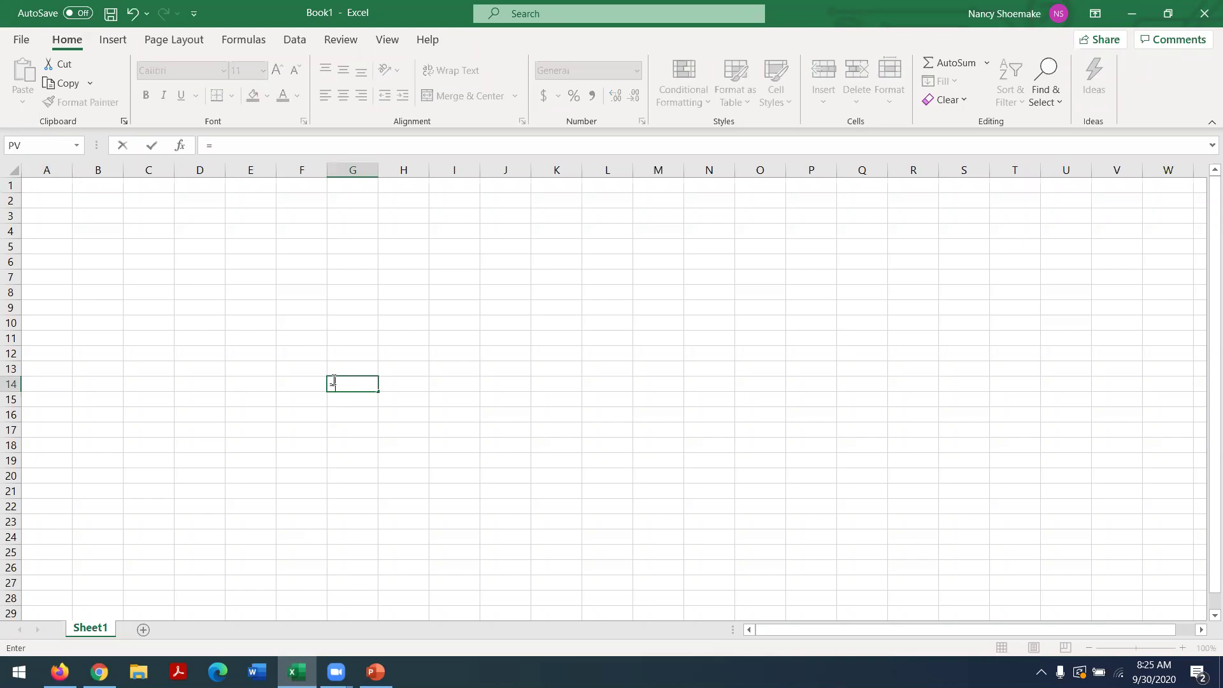
text(2700-270)
key(Return)
click(99, 671)
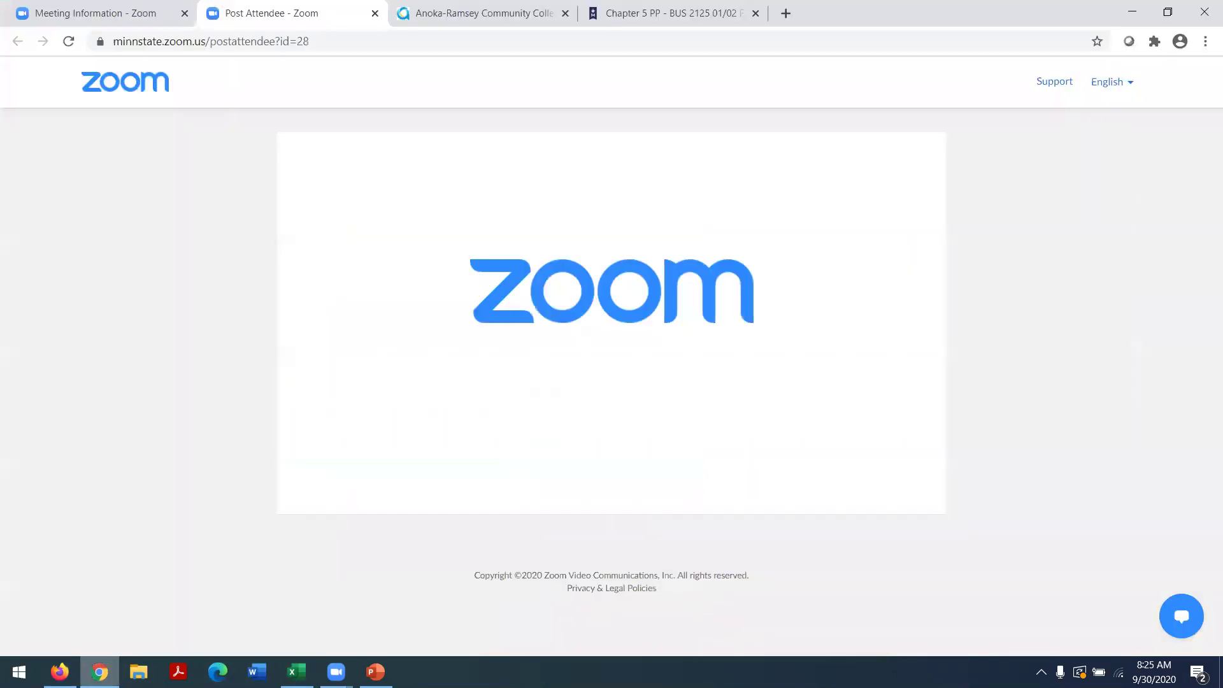
click(59, 671)
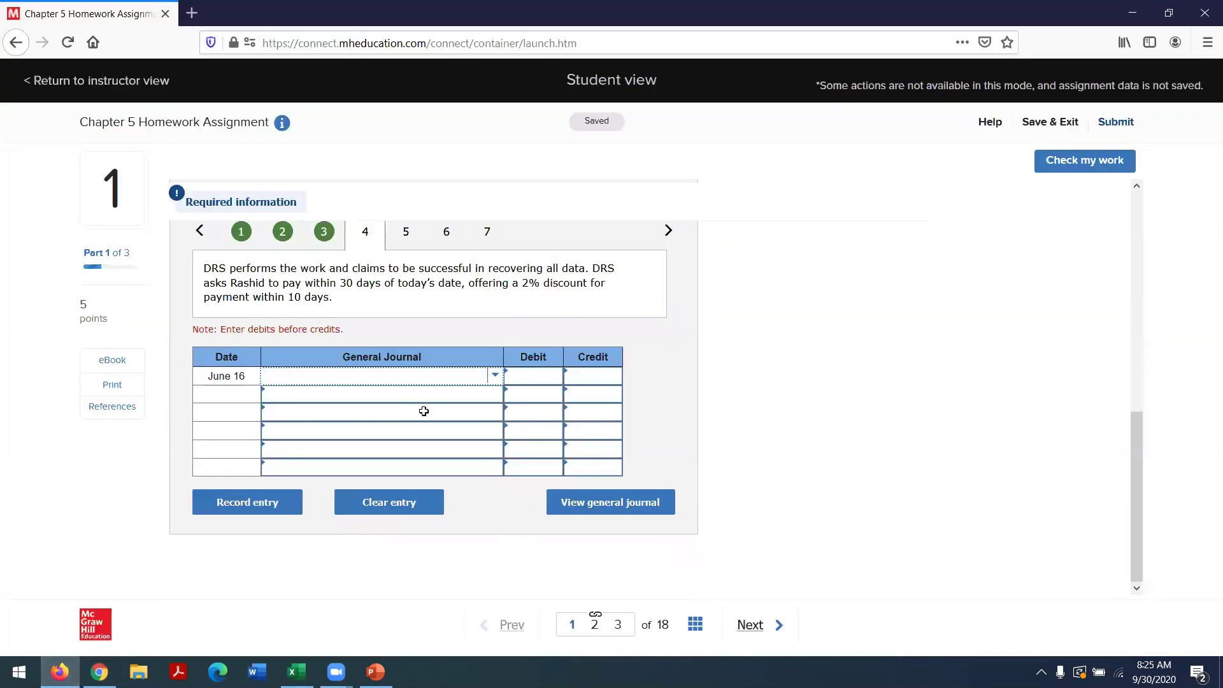
Enter a 2,430 debit to Accounts Receivable on the first line of the June 16 entry.
click(521, 379)
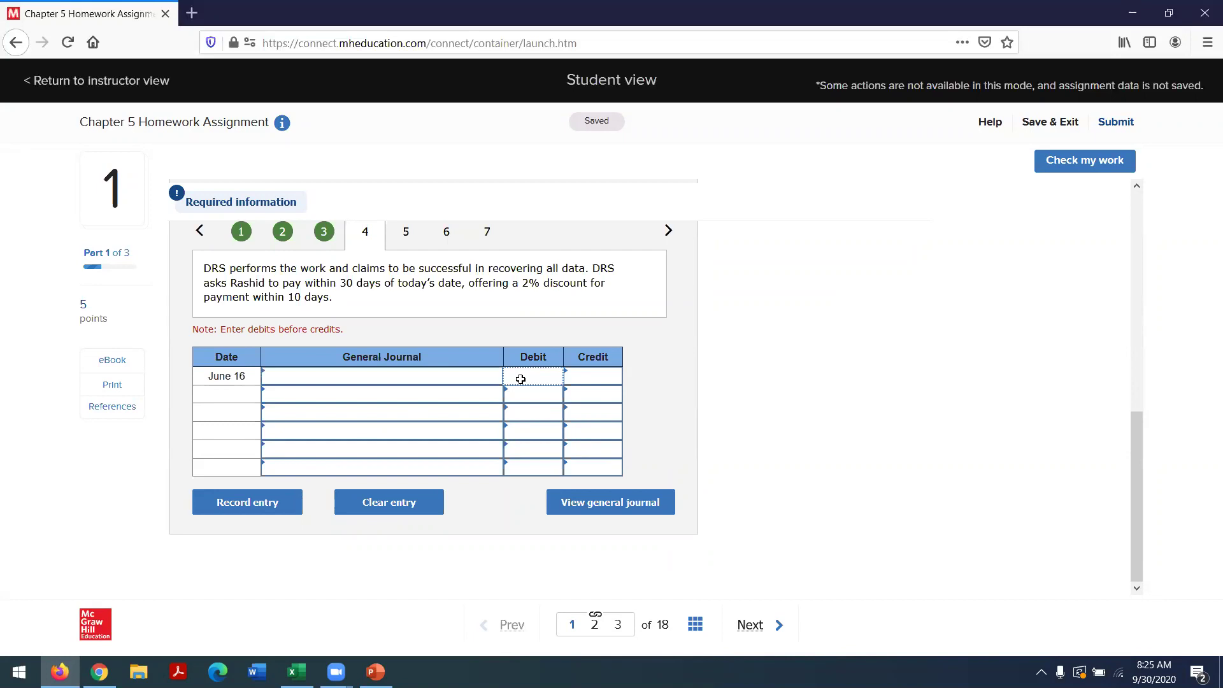
text(2430)
click(451, 373)
text(accounts)
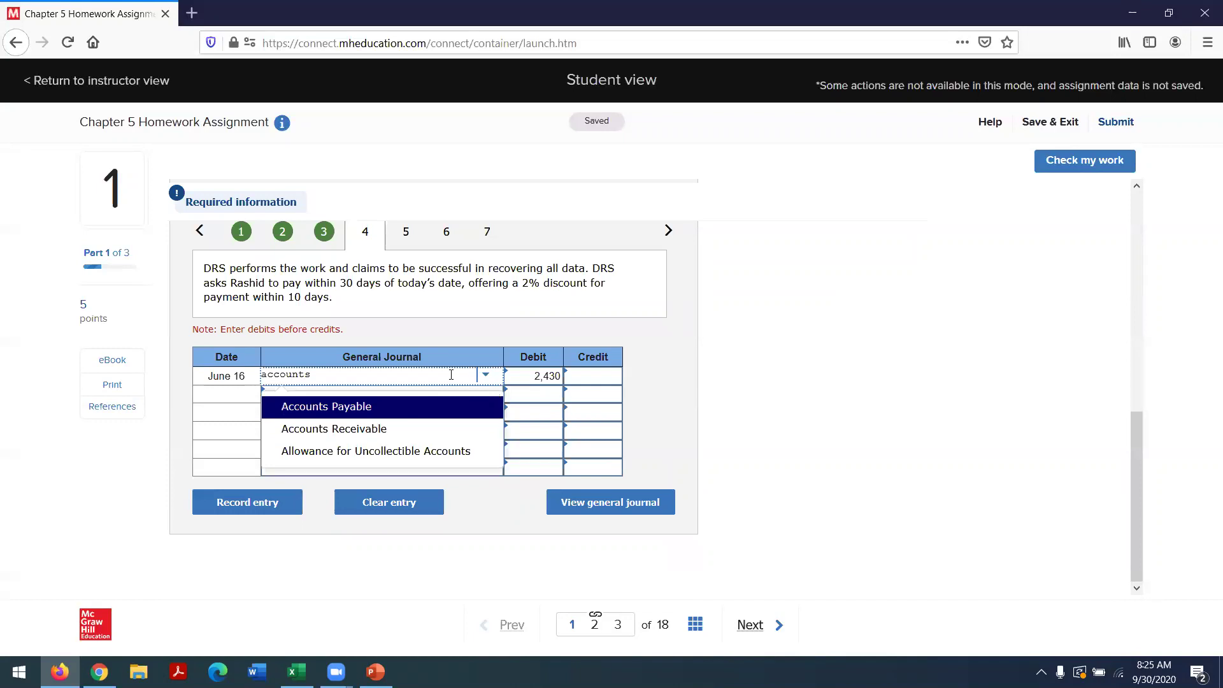
click(426, 427)
Credit Service Revenue for 2,430 on the second line of the June 16 entry.
click(383, 391)
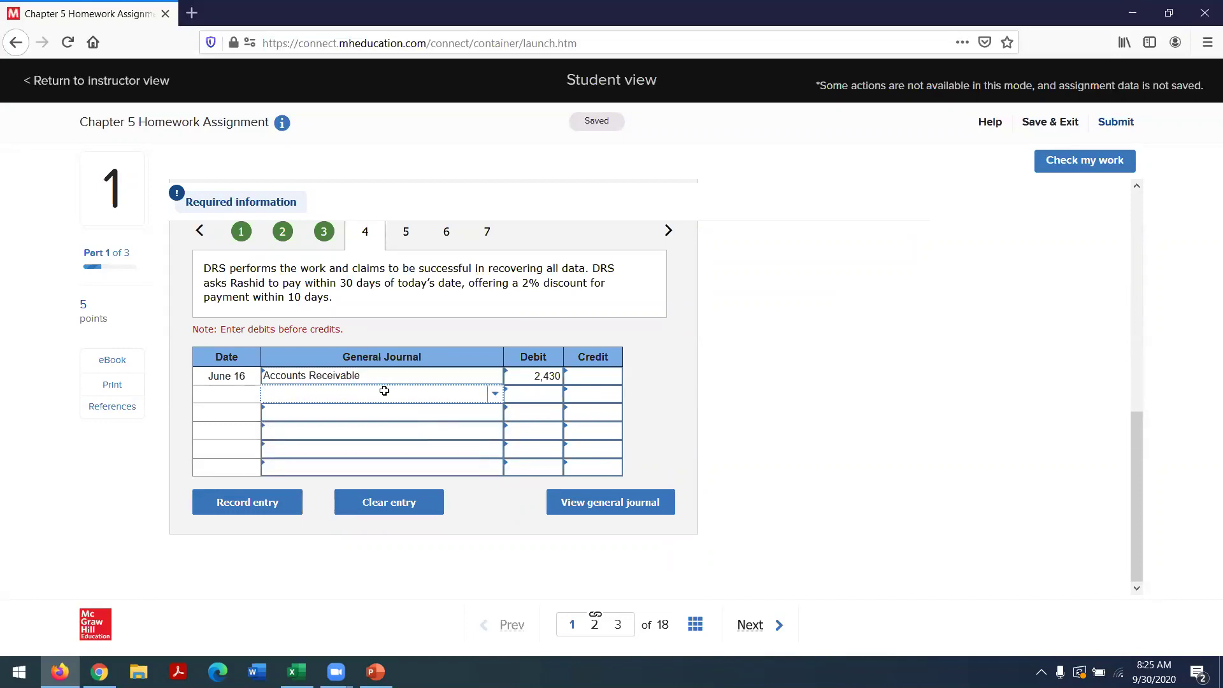
text(ser)
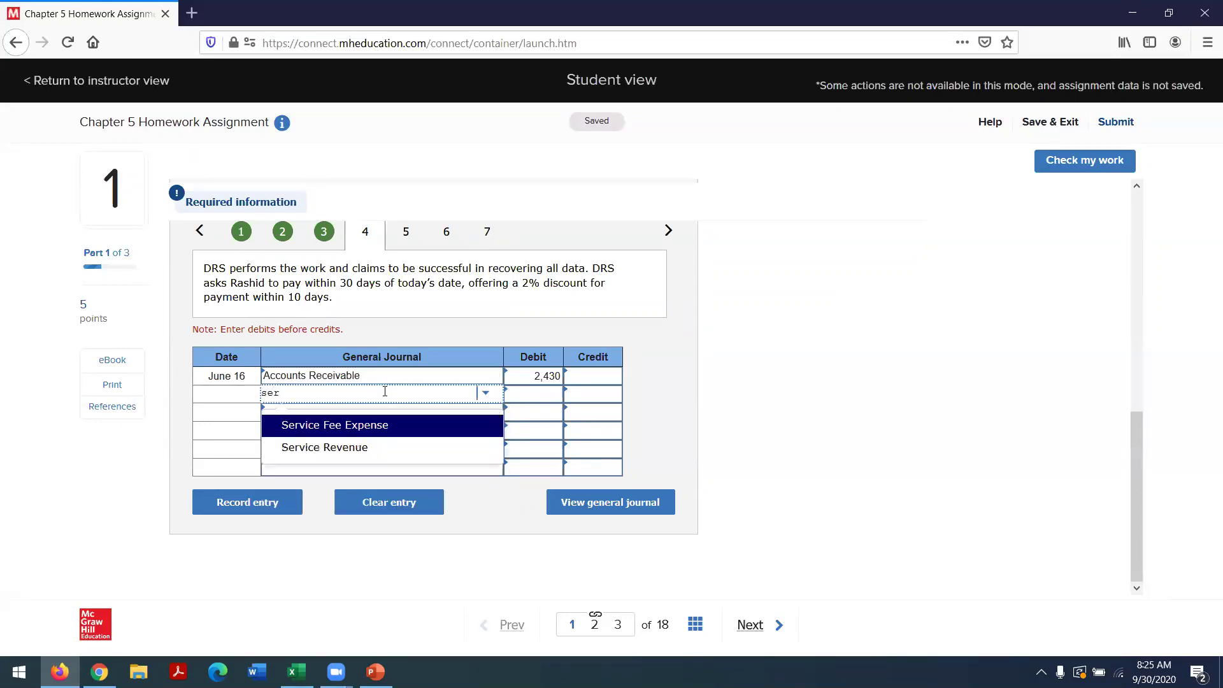
click(354, 446)
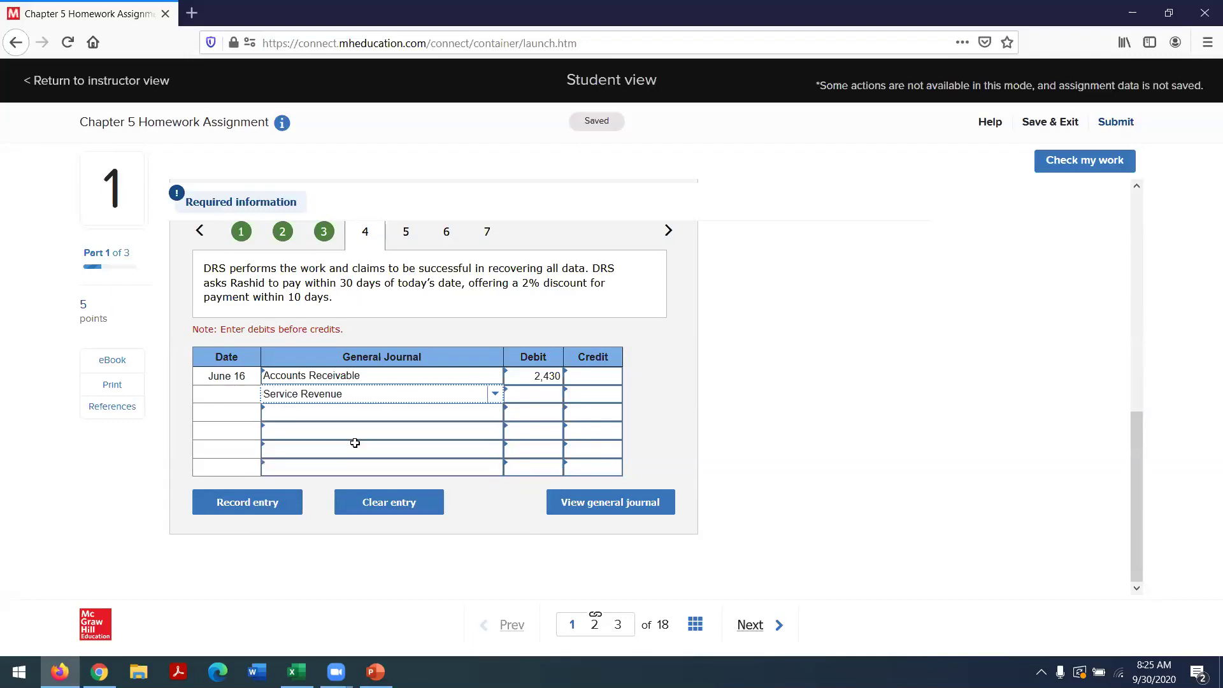
click(580, 396)
text(2430)
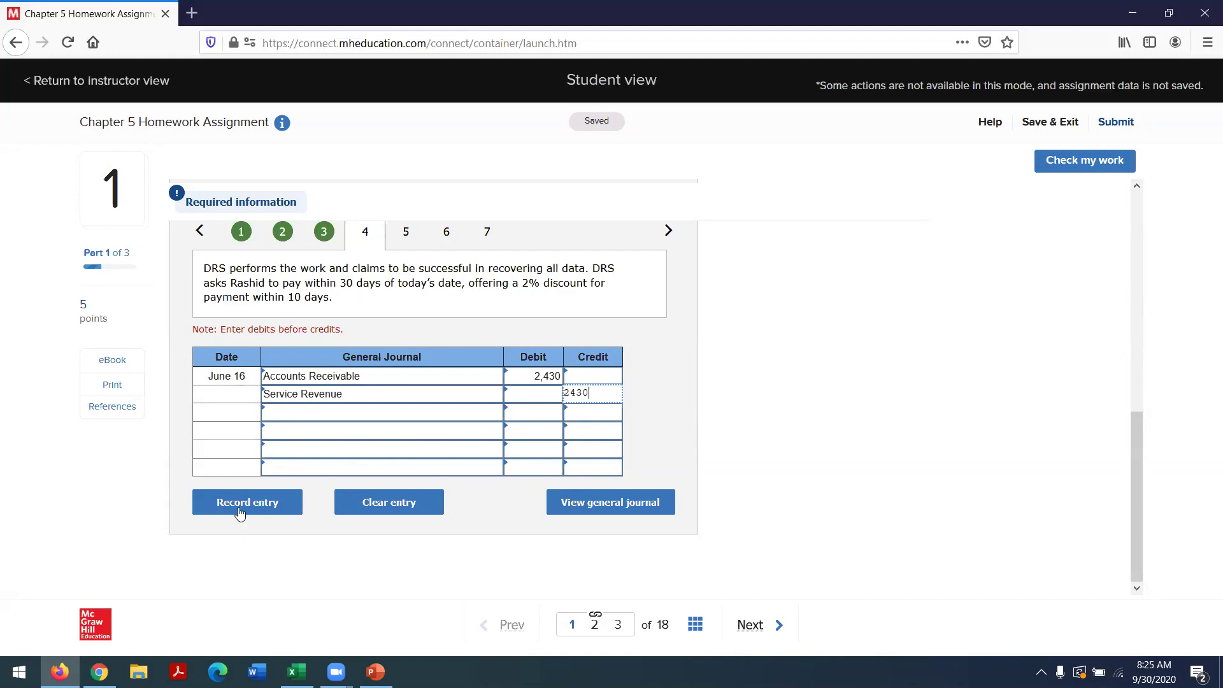
key(Return)
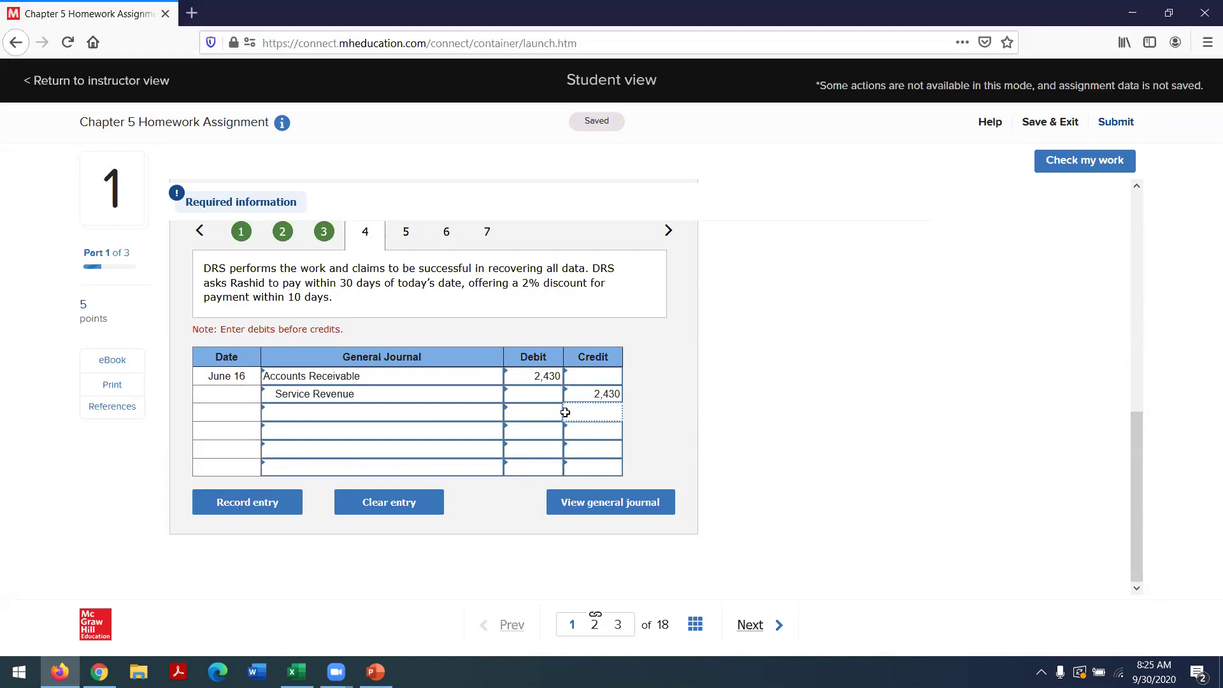
Check the work completed through the June 16 entry and return to the journal entry worksheet.
click(1074, 164)
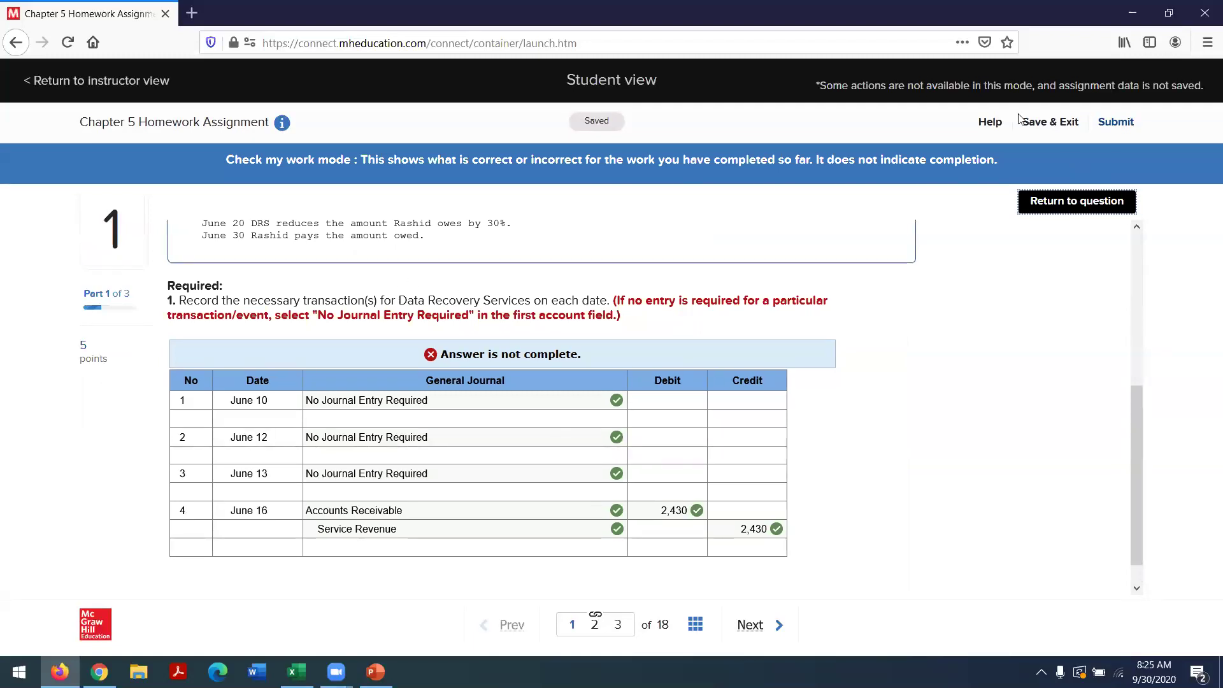
click(1070, 209)
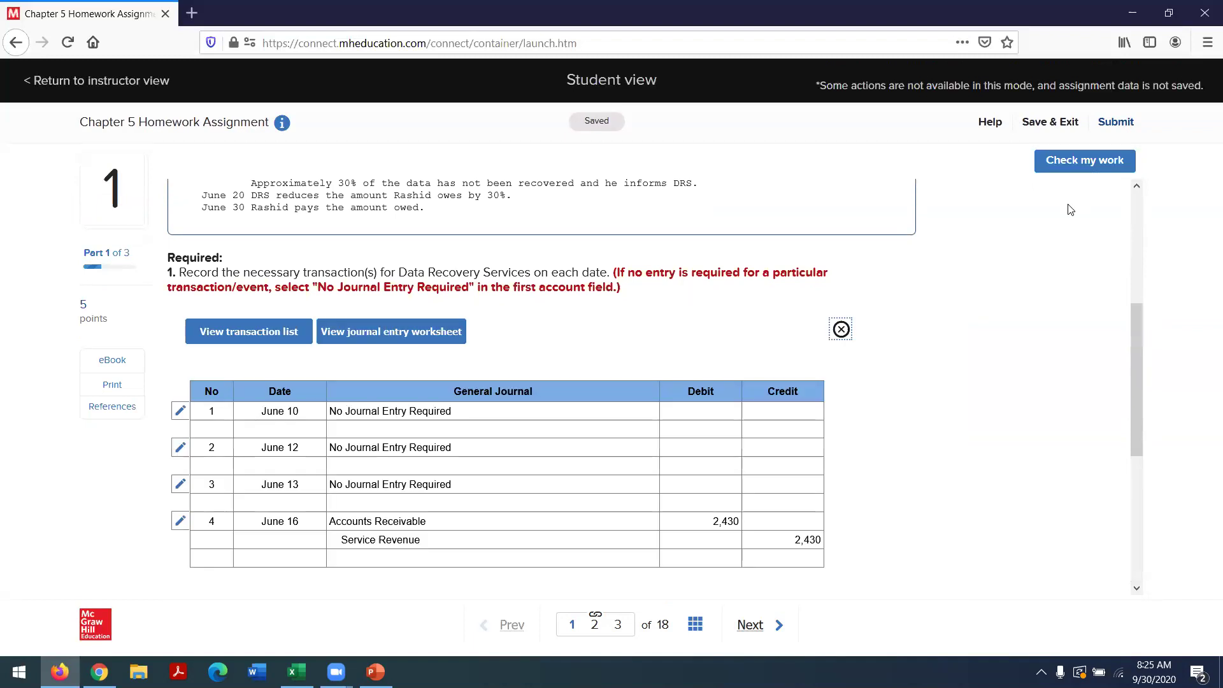
click(358, 330)
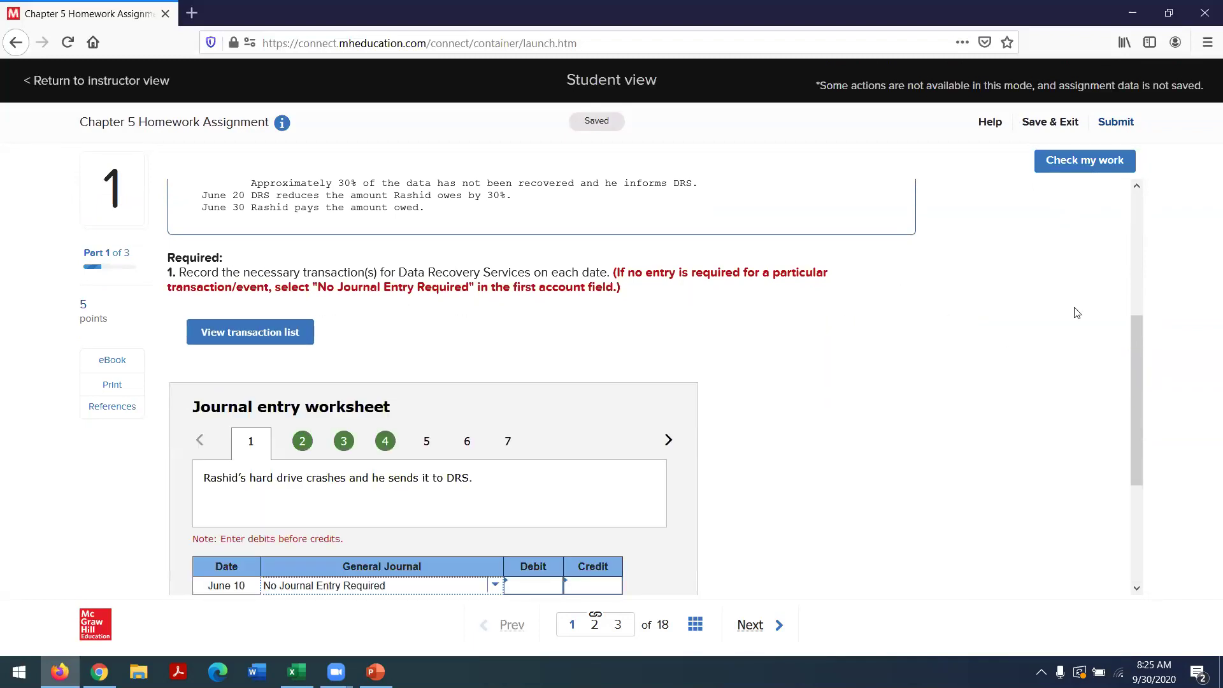
Record the June 19 transaction, entry 5 in the worksheet, as No Journal Entry Required.
drag(1138, 352, 1114, 475)
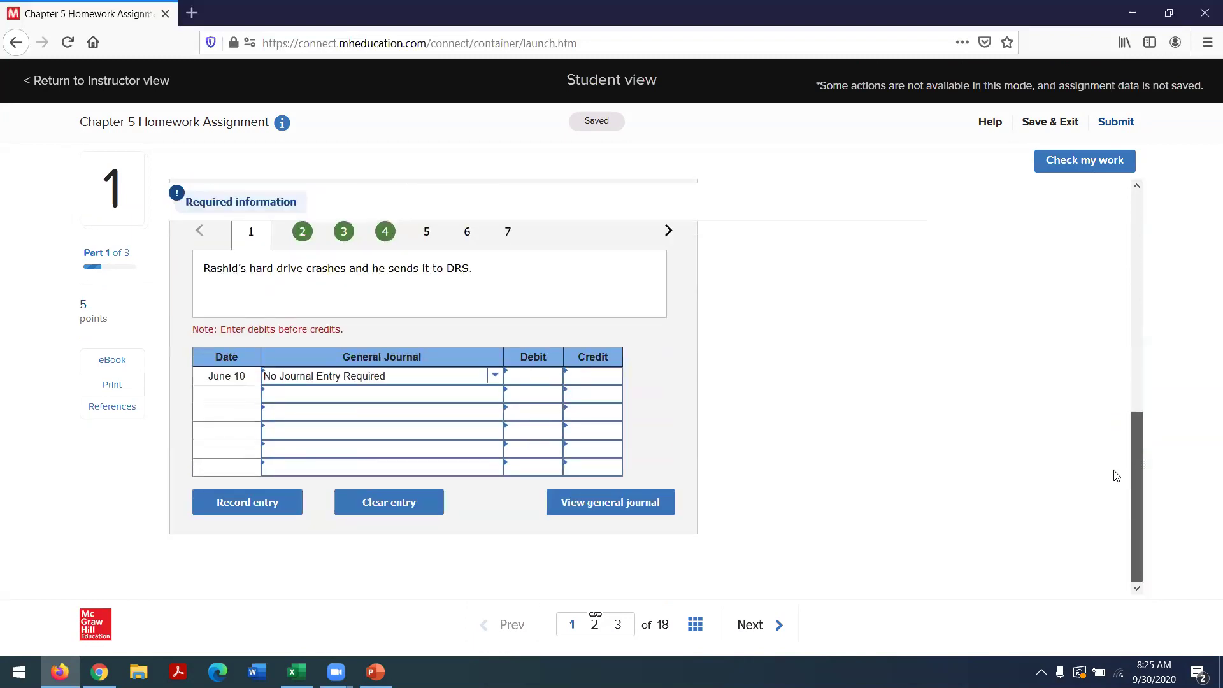
click(425, 233)
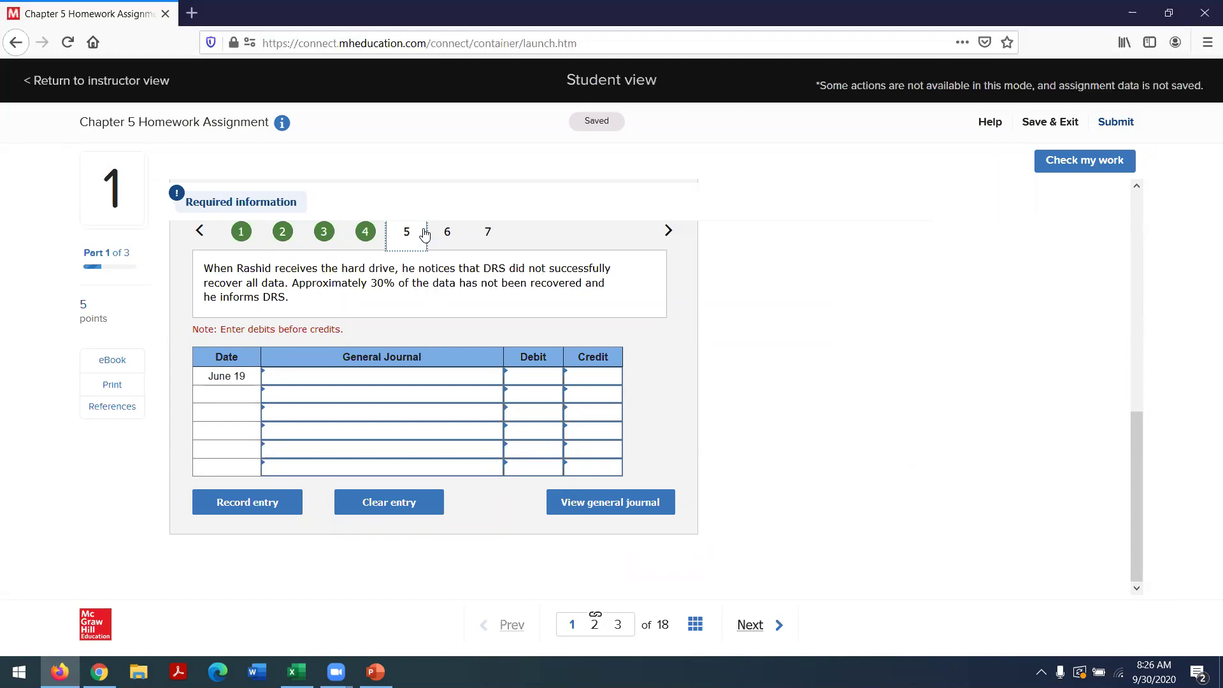
click(469, 375)
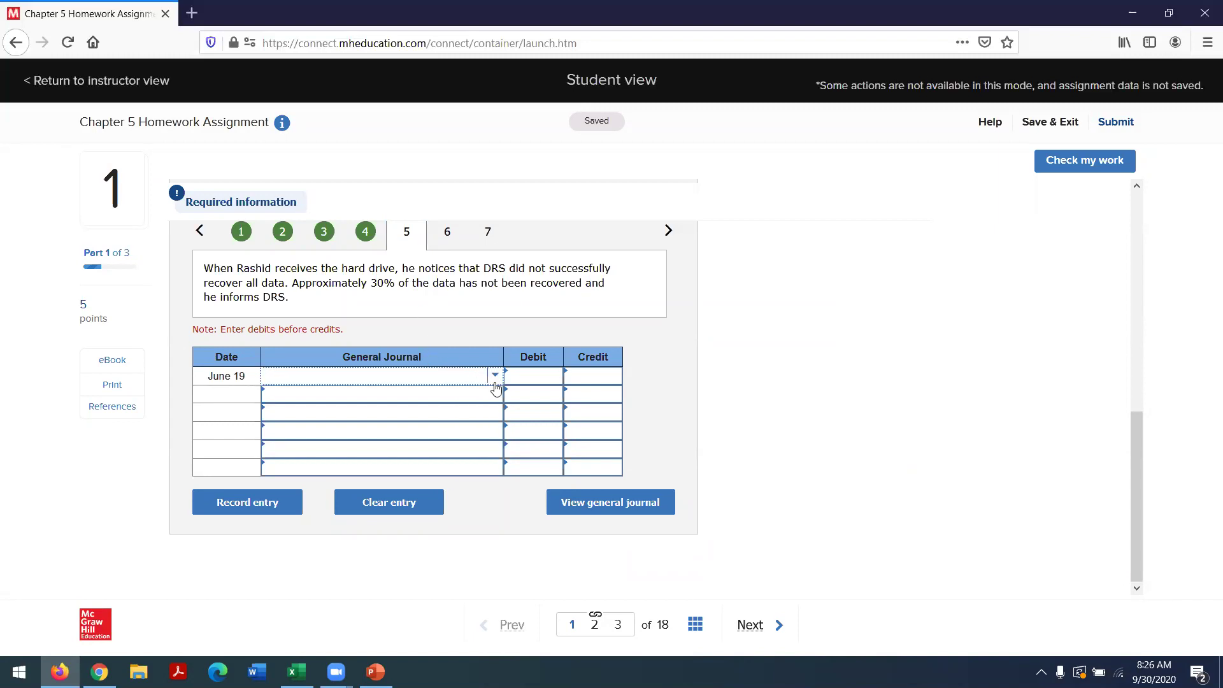
click(491, 374)
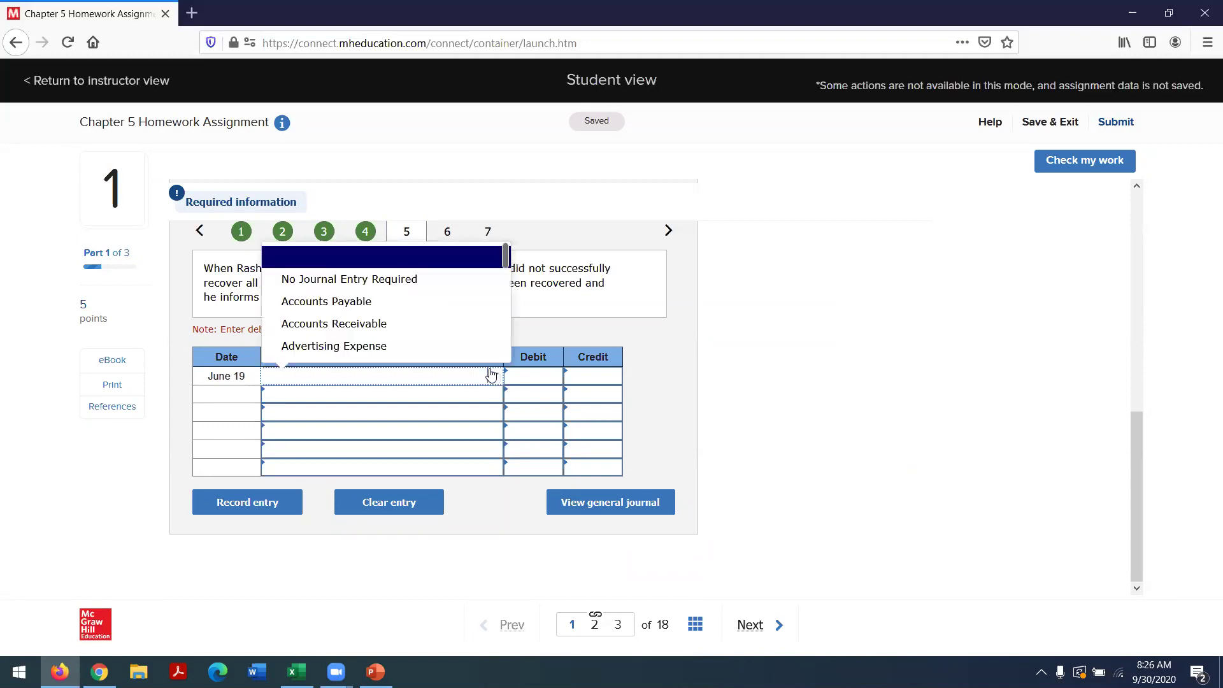
click(414, 279)
Open worksheet entry 6 for June 20 and choose Sales Allowances as its first account.
click(444, 234)
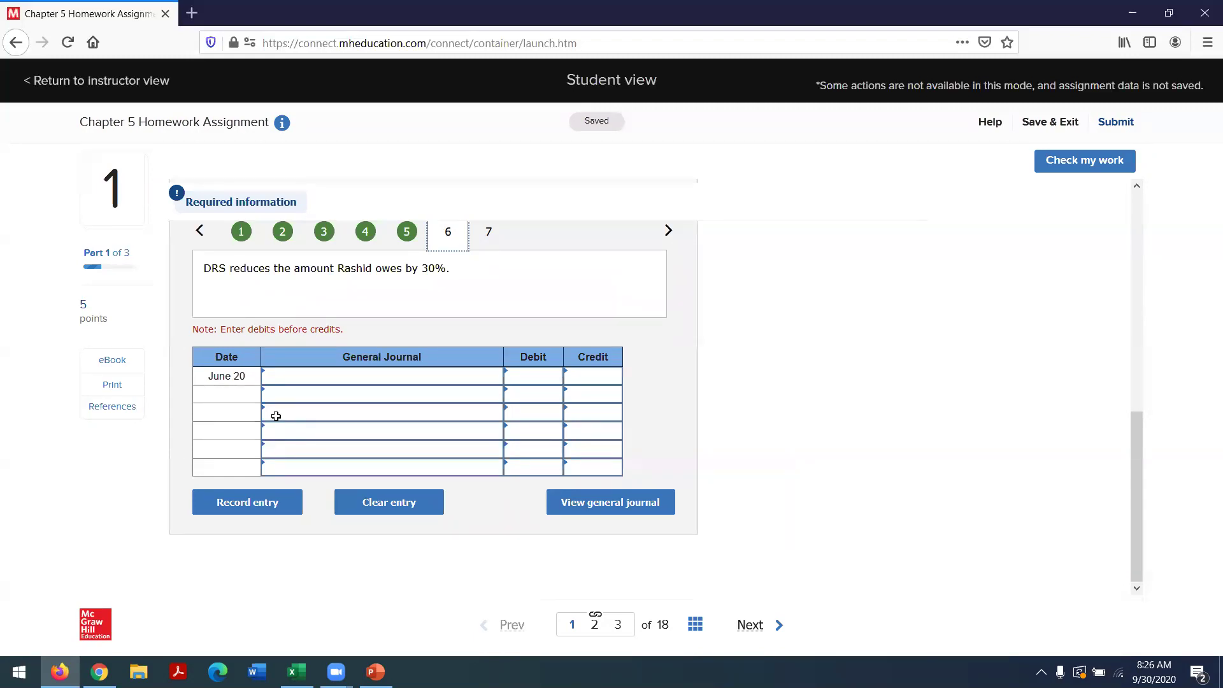
click(293, 372)
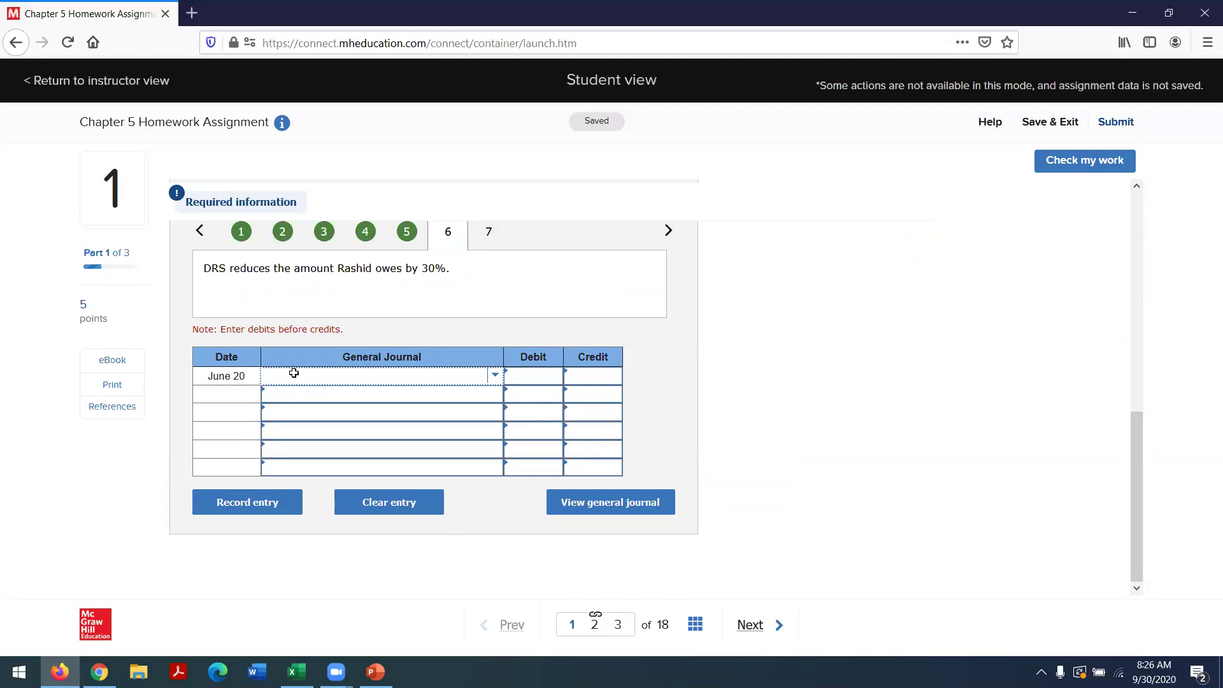
text(sales)
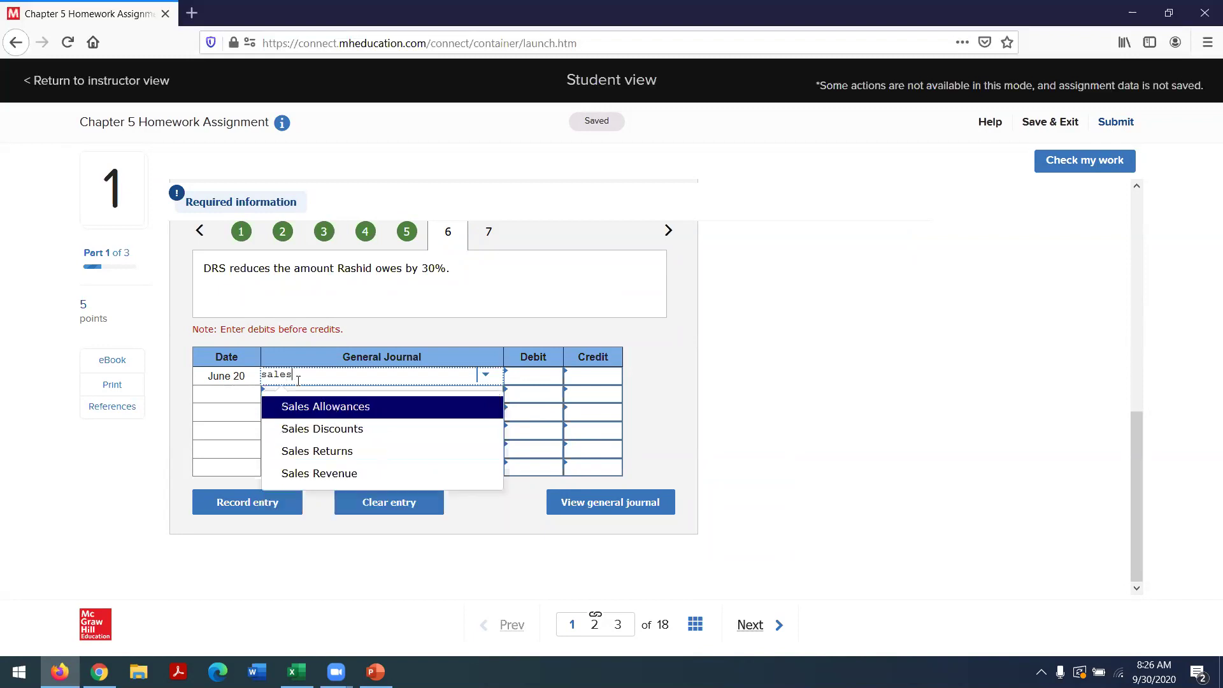
click(334, 406)
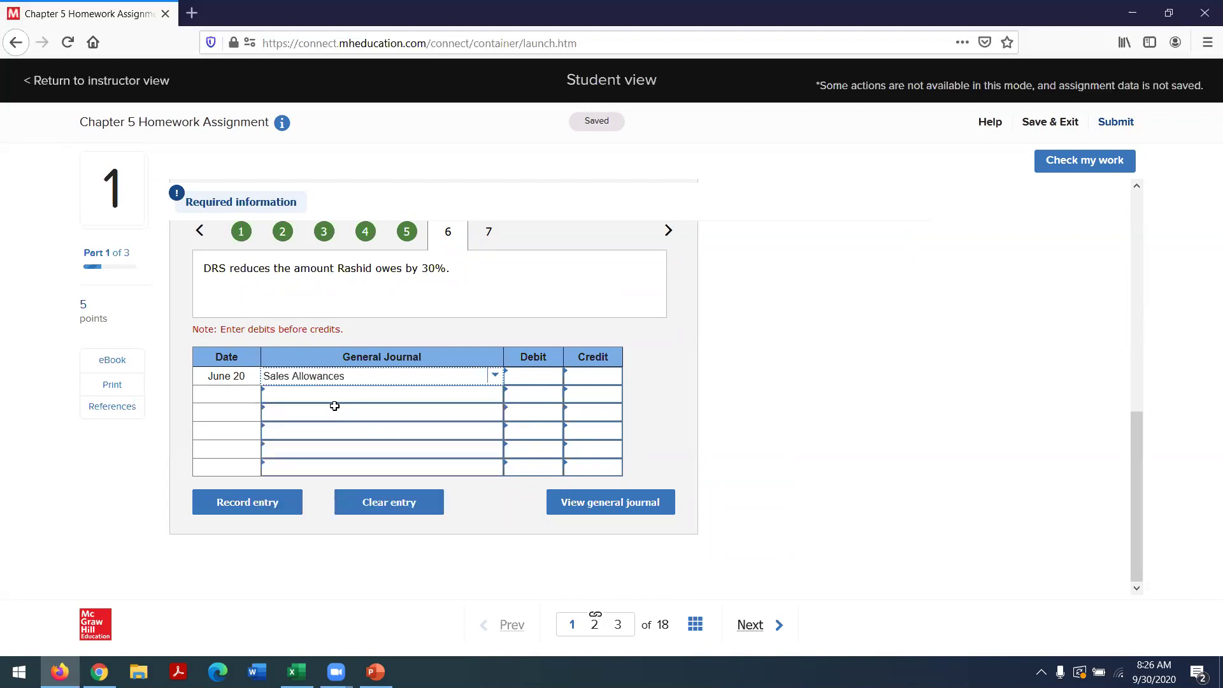
Switch to the Excel workbook, calculate =G14*0.3 in cell G17, and return to the homework in Firefox.
click(297, 671)
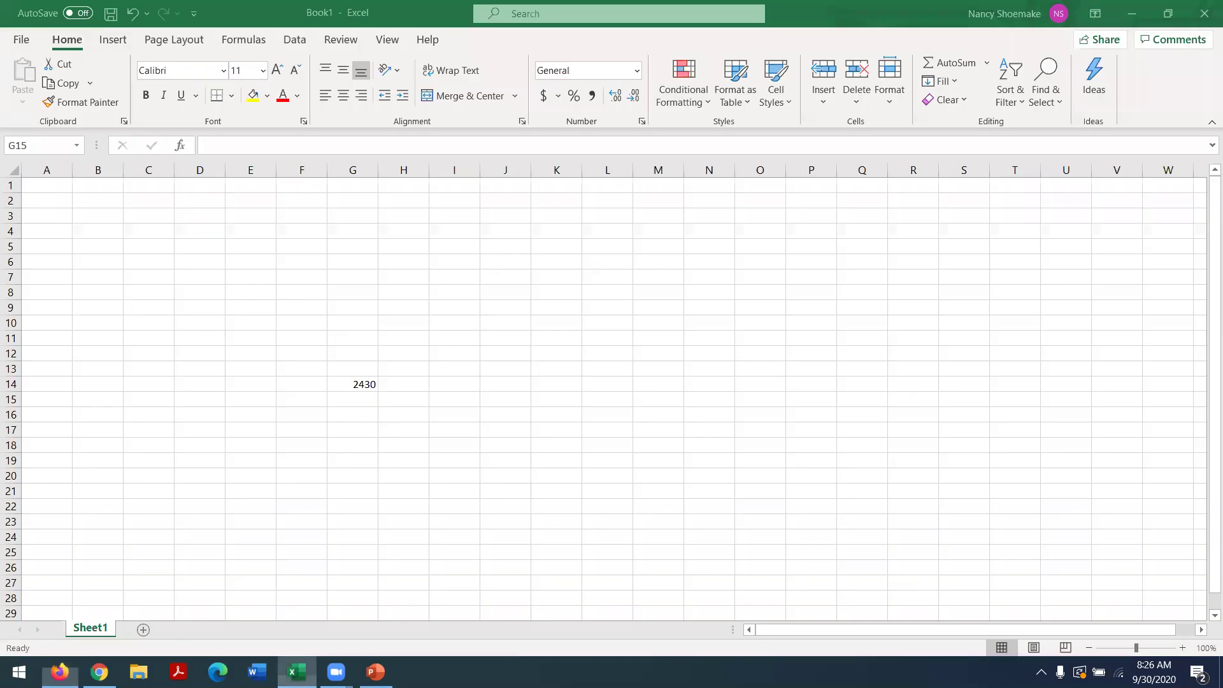
click(337, 425)
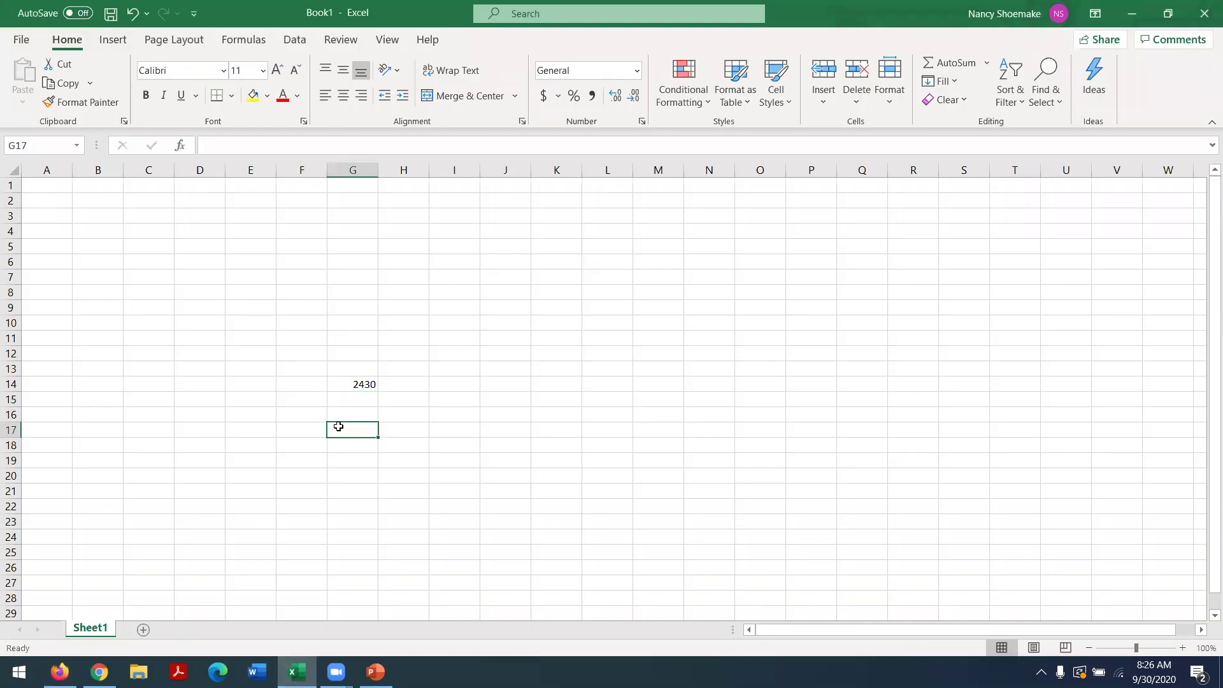
text(=)
click(347, 382)
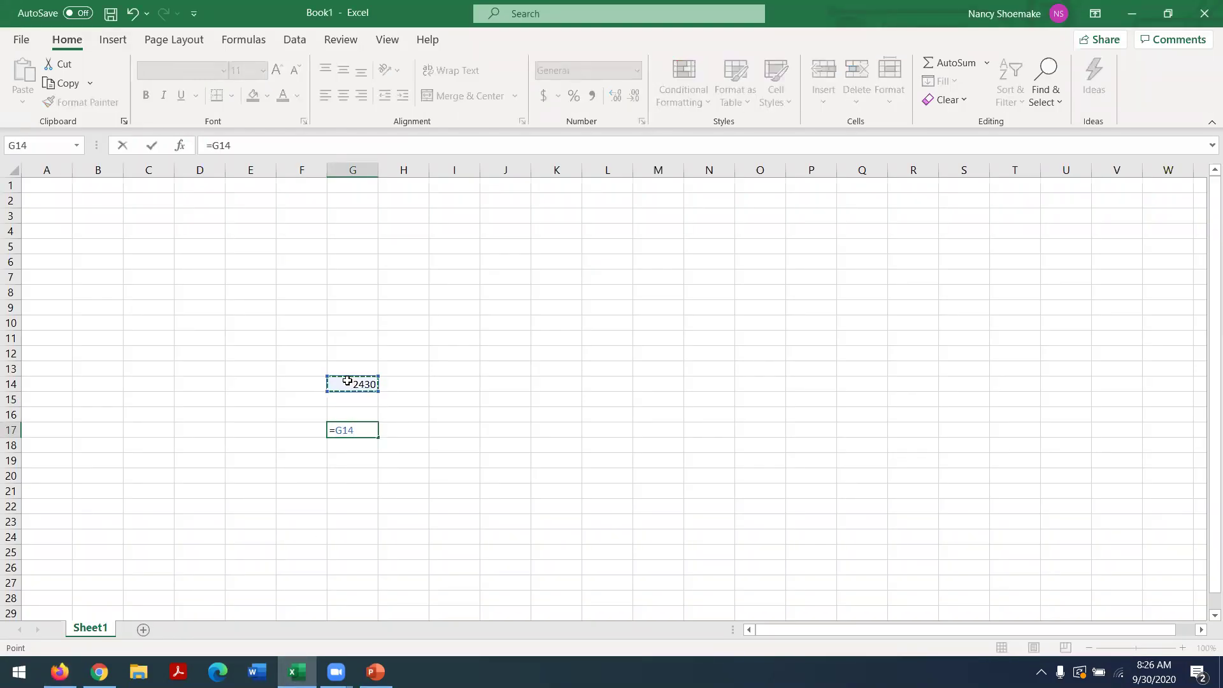
text(*)
text(0.3)
key(Return)
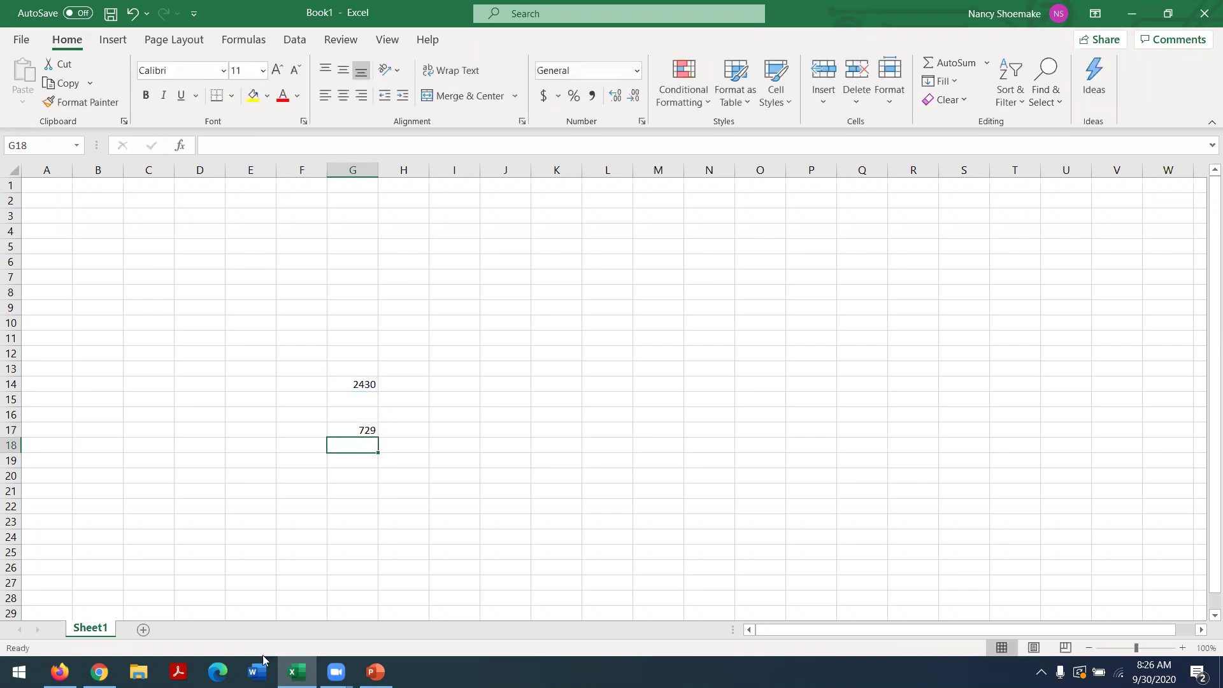
click(99, 672)
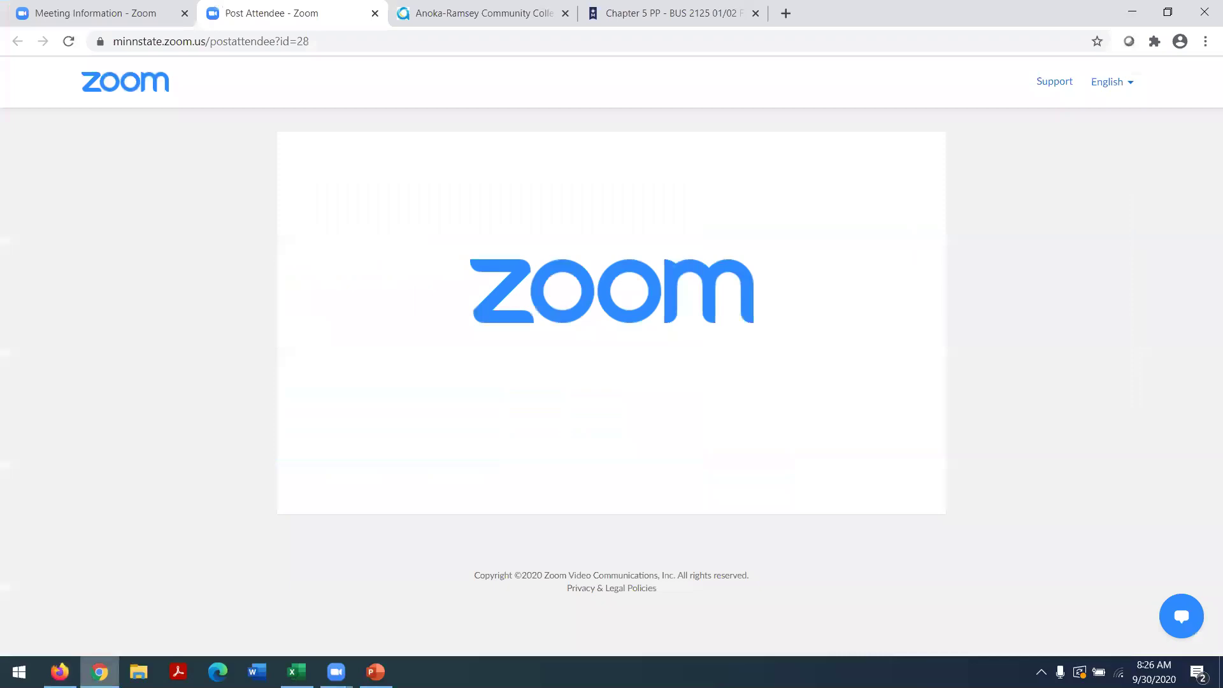
click(60, 671)
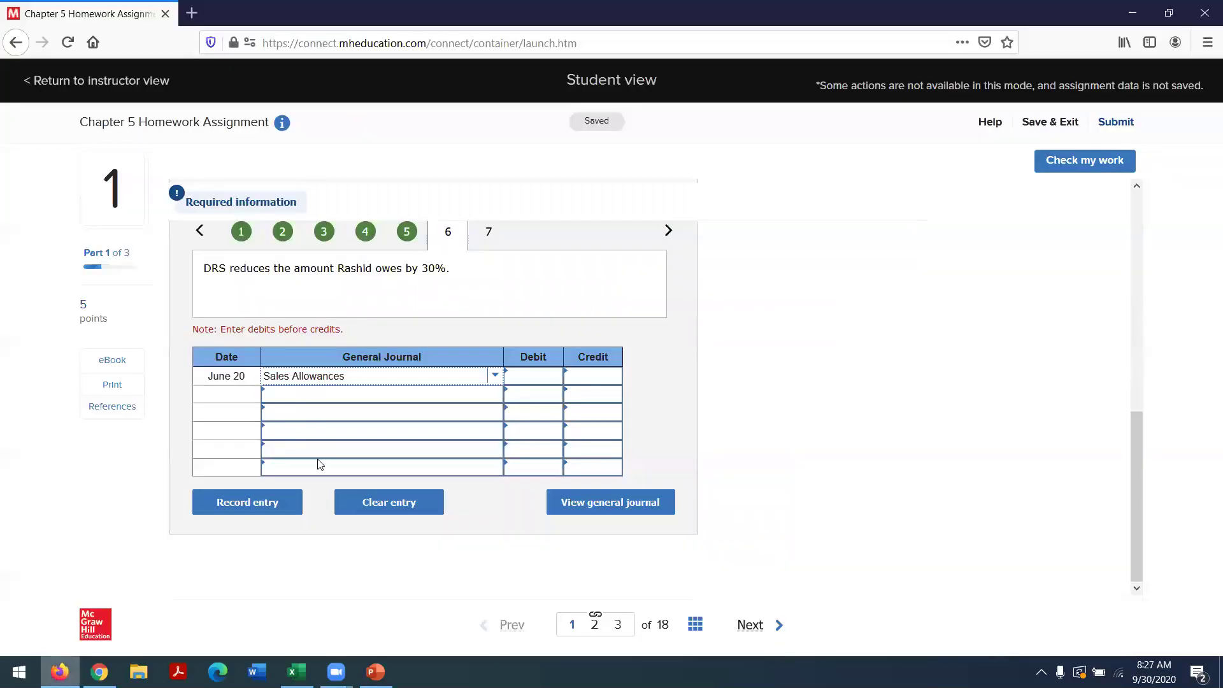
Complete the June 20 entry with a 729 debit to Sales Allowances and a 729 credit to Accounts Receivable.
click(523, 376)
text(729)
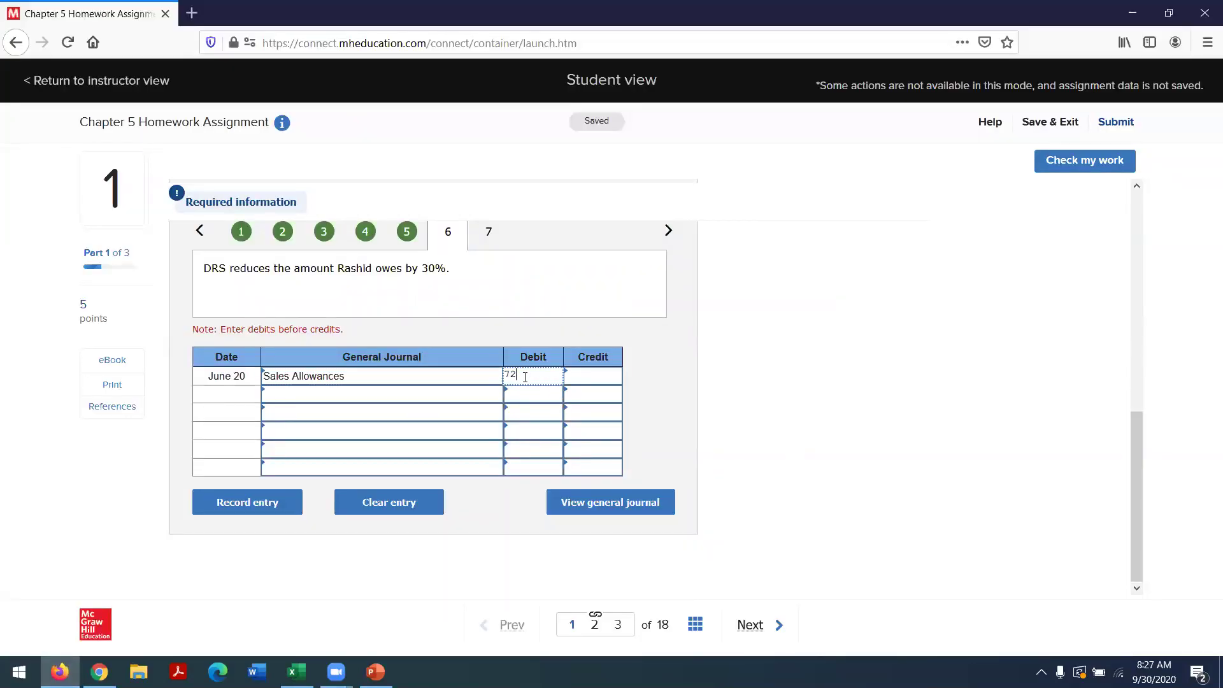
click(411, 398)
text(Accounts)
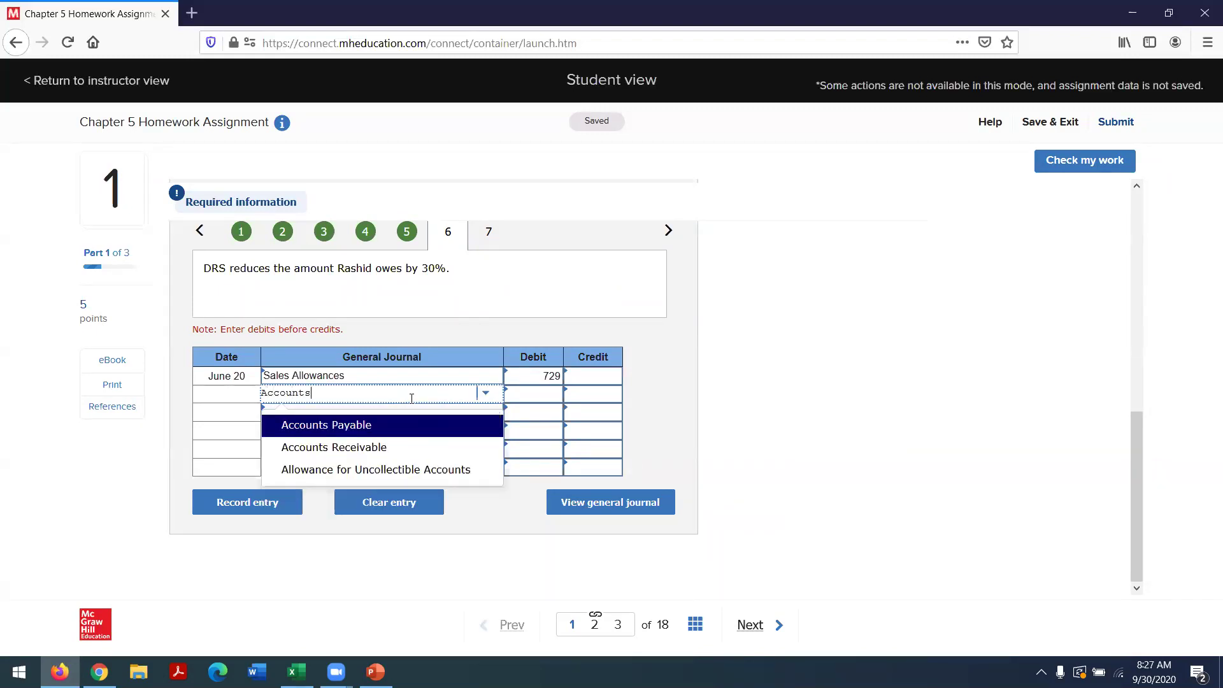
click(401, 447)
click(583, 391)
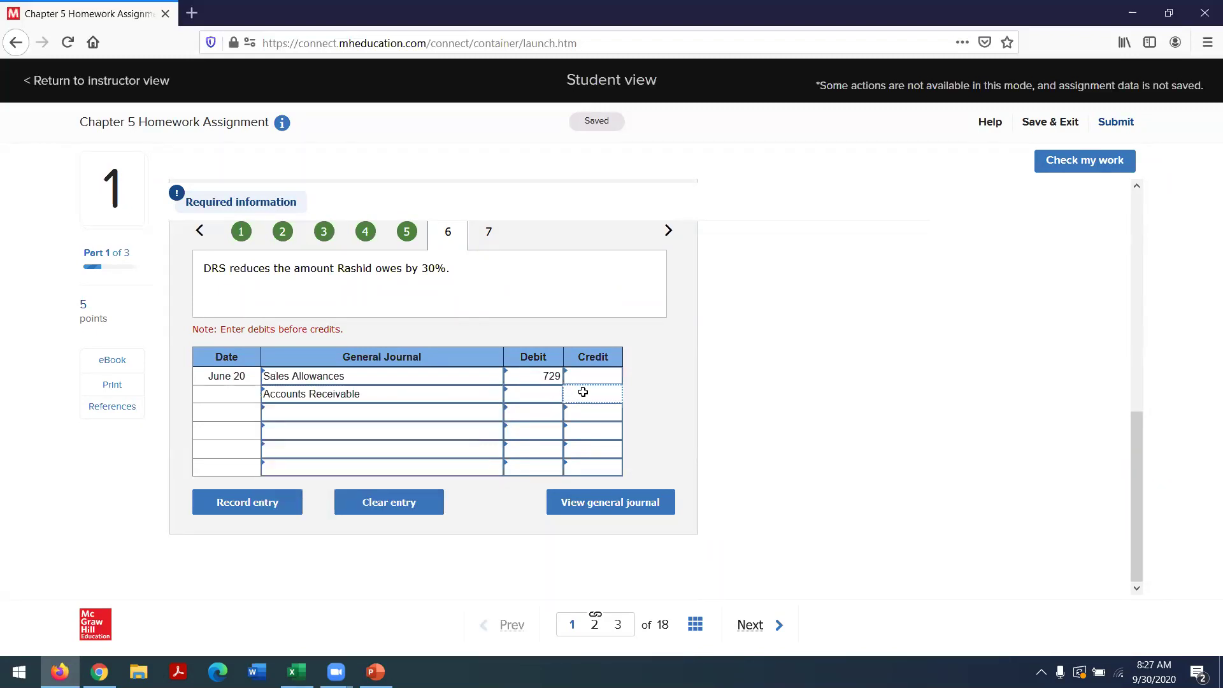
text(729)
click(736, 375)
Check the work including the June 20 entry and reopen the journal entry worksheet.
click(1062, 169)
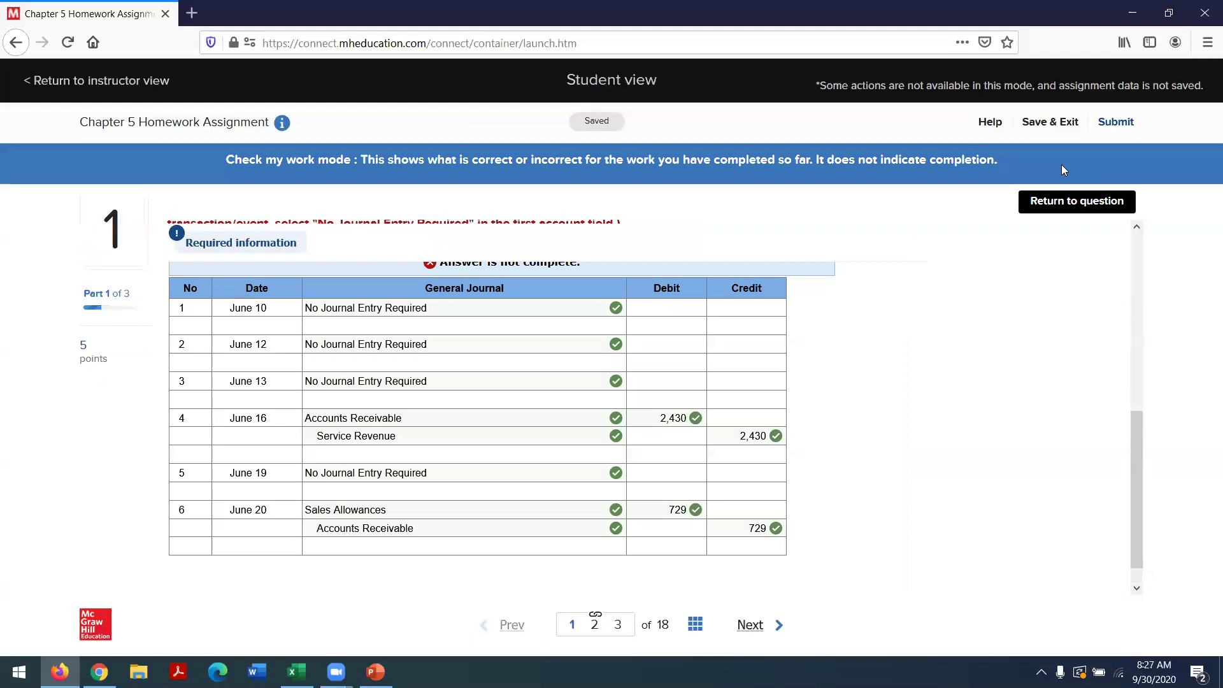
click(1073, 201)
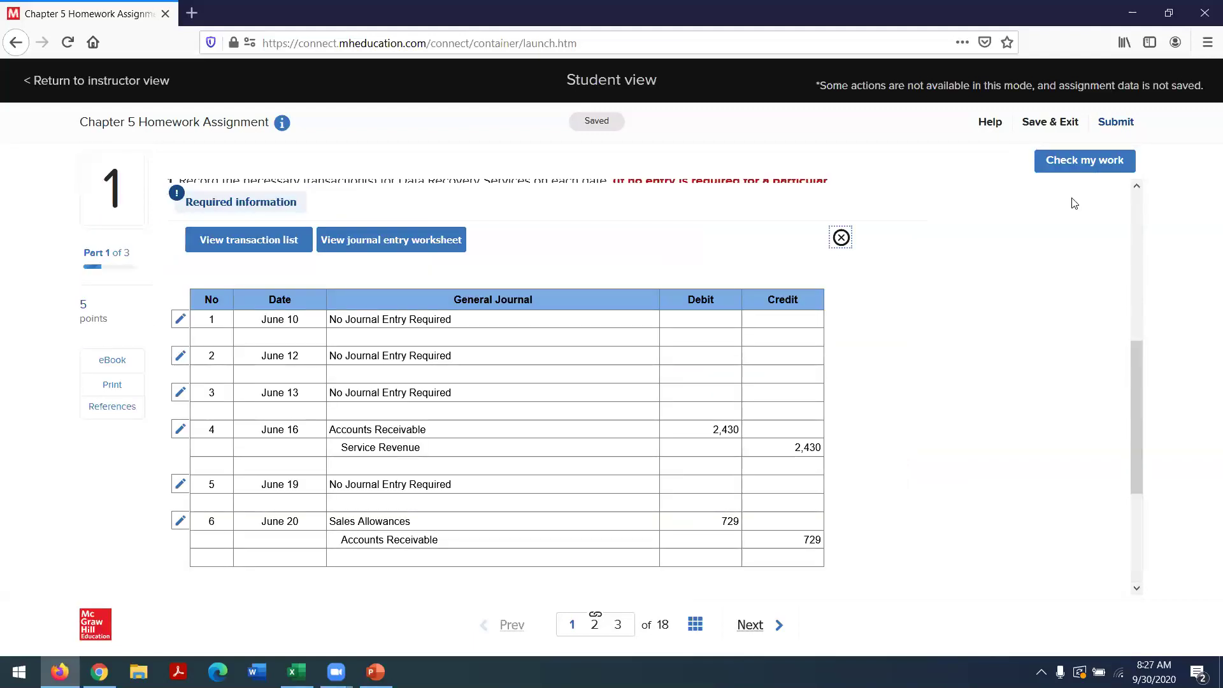
click(388, 239)
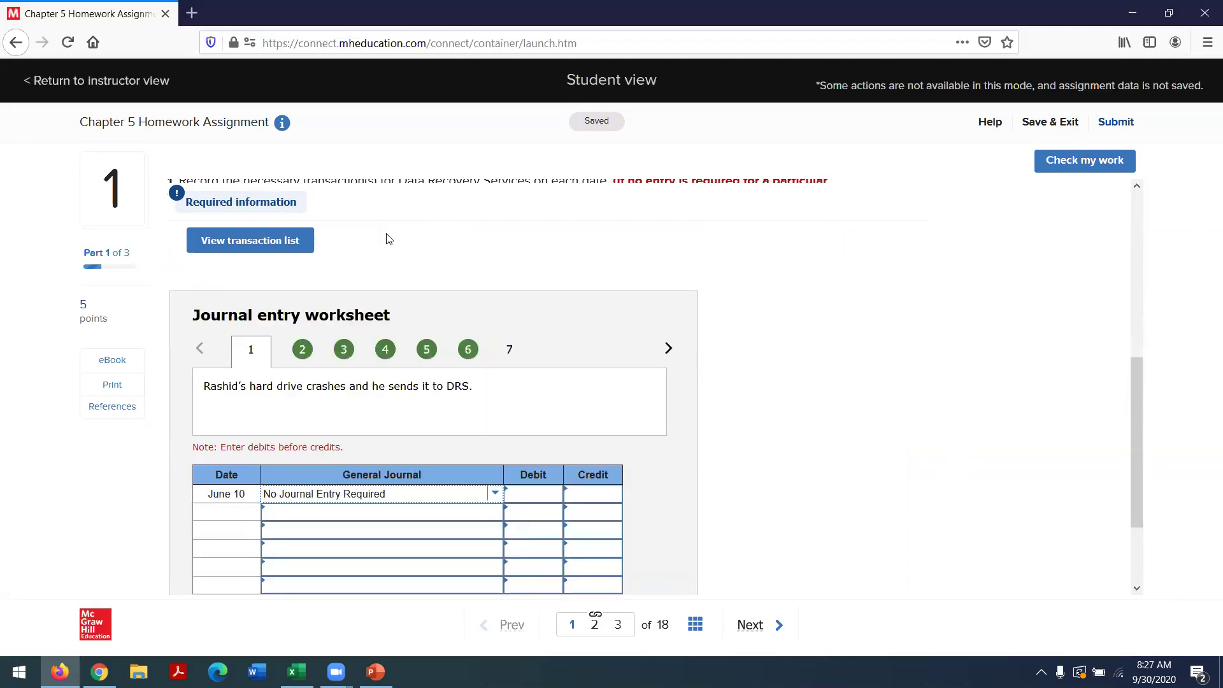
Open worksheet entry 7 for June 30 and reread the payment terms in the June transaction descriptions.
click(508, 350)
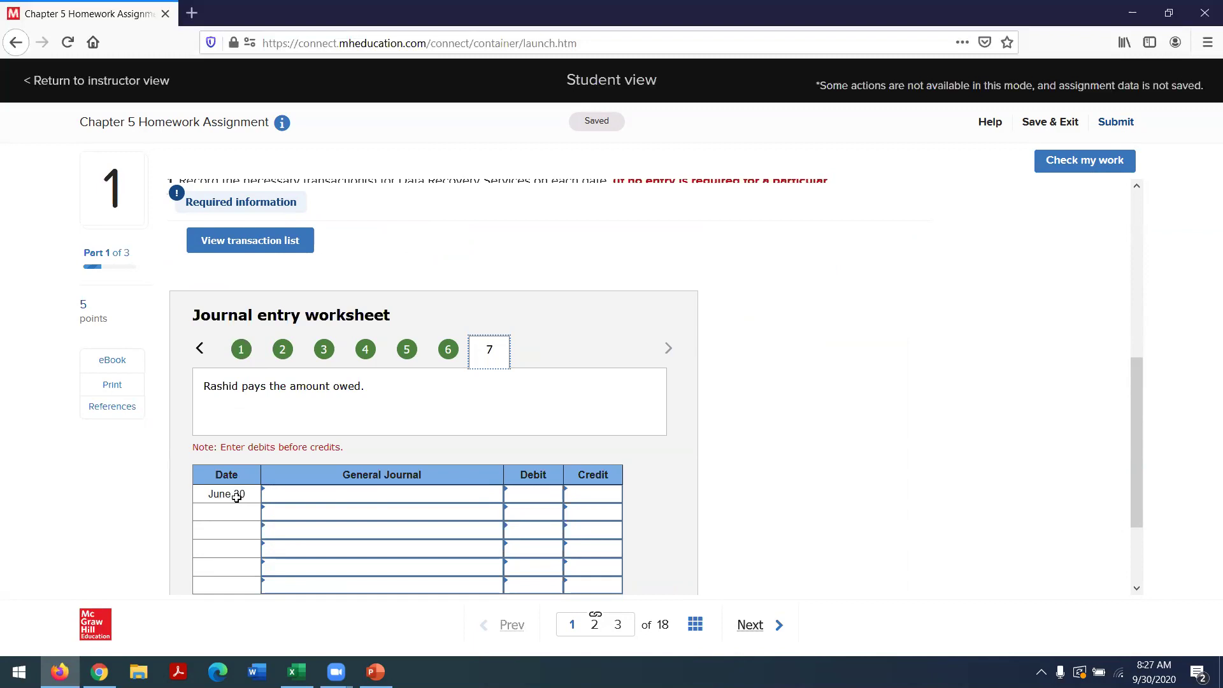
click(1139, 400)
drag(1139, 400, 1140, 317)
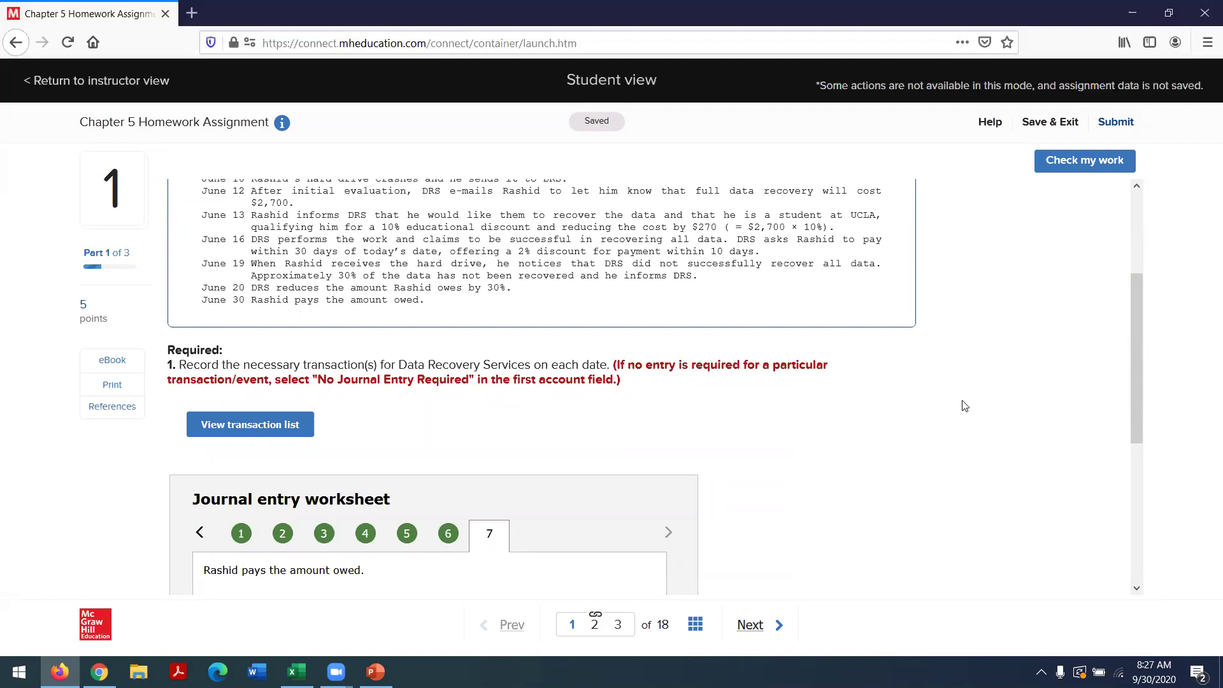
drag(1139, 421, 1122, 559)
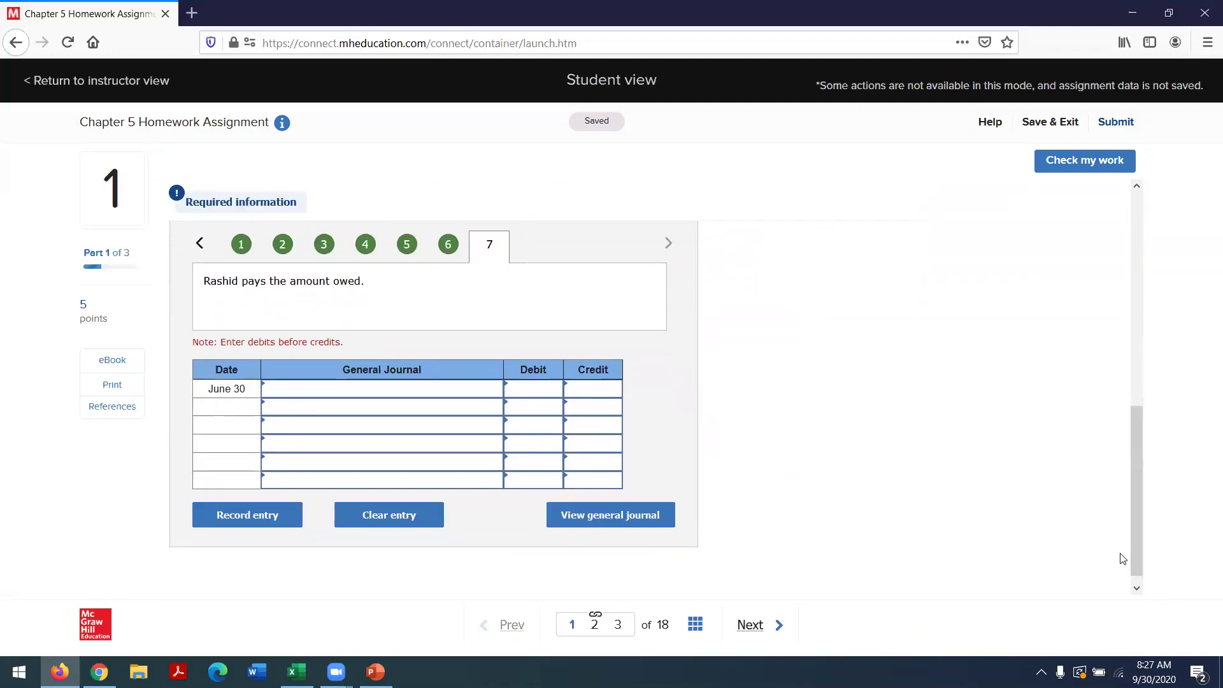
Switch to the Excel workbook and calculate =G14-G17 in cell G21.
click(296, 671)
click(366, 481)
click(356, 490)
text(=)
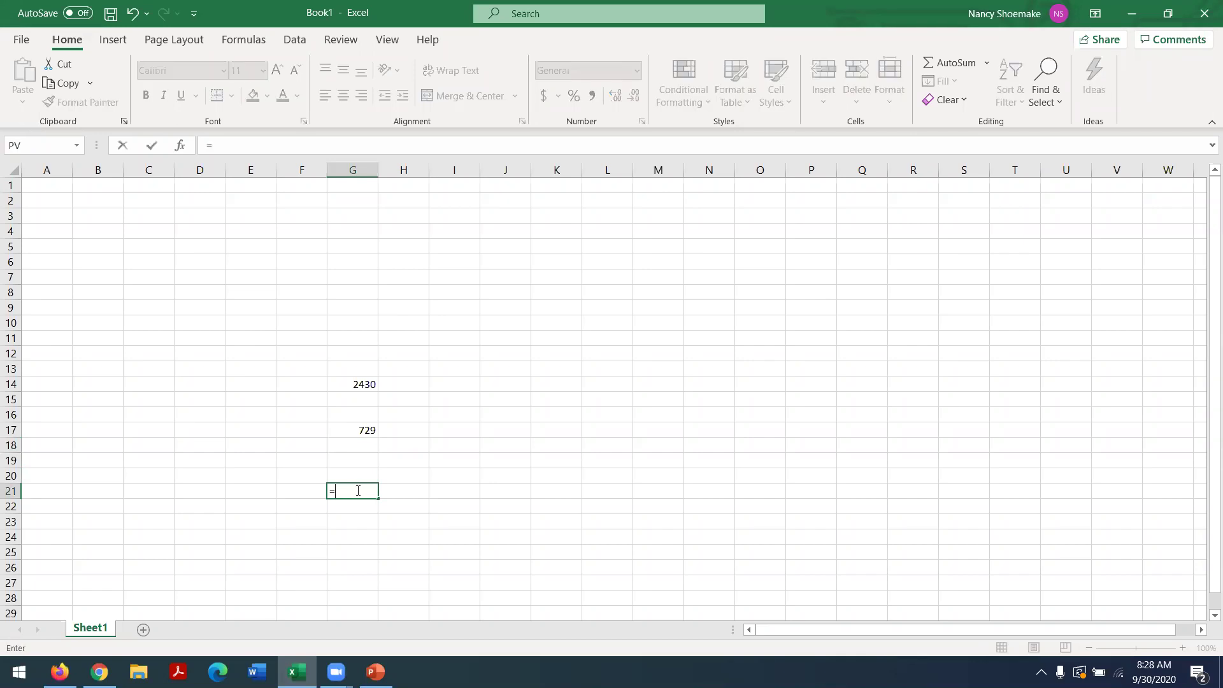
click(356, 385)
text(-)
click(348, 431)
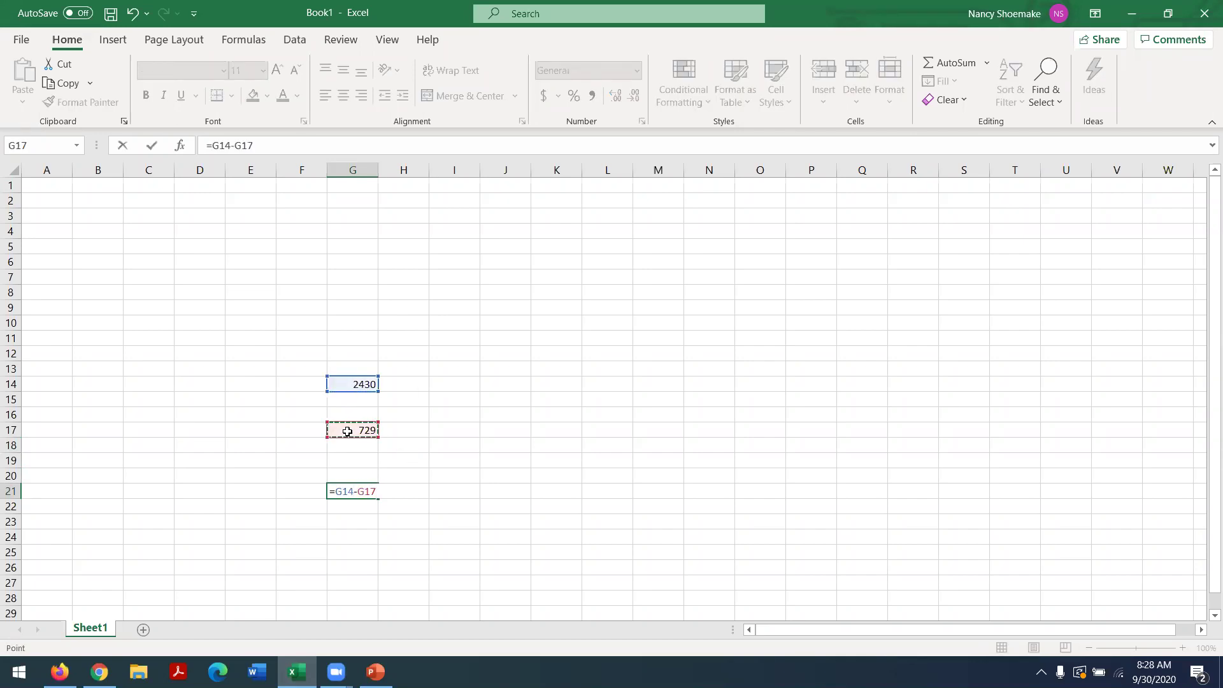
key(Return)
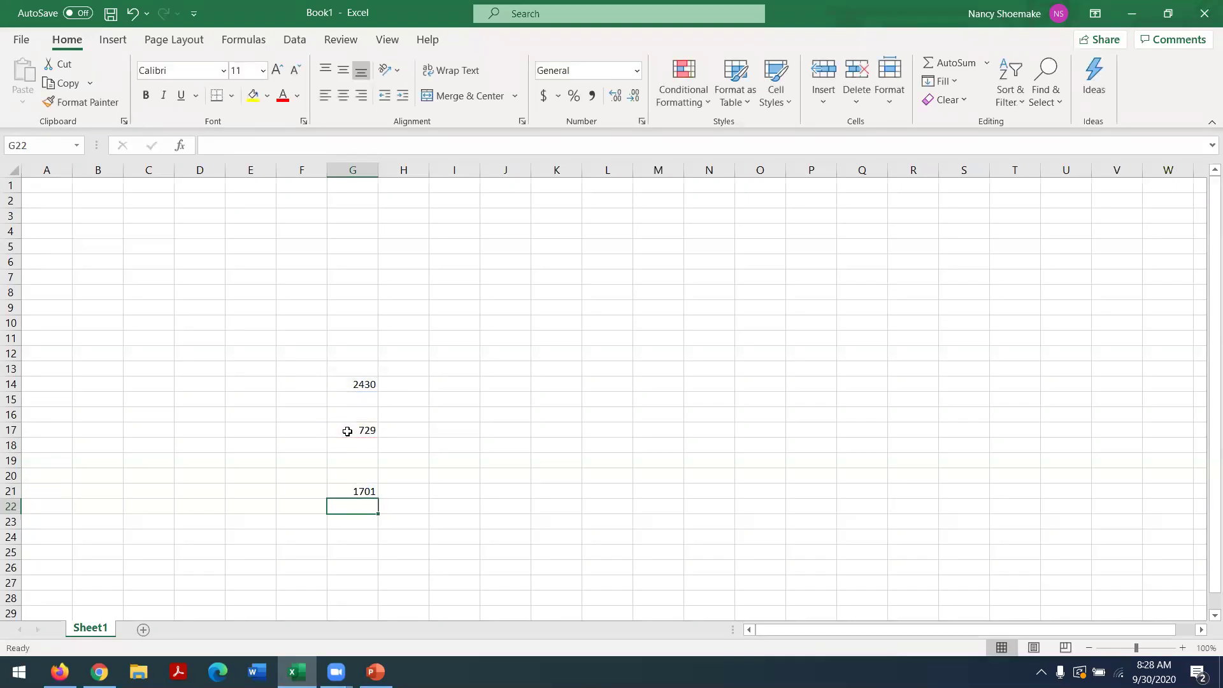
click(1182, 648)
click(1182, 648)
click(1182, 647)
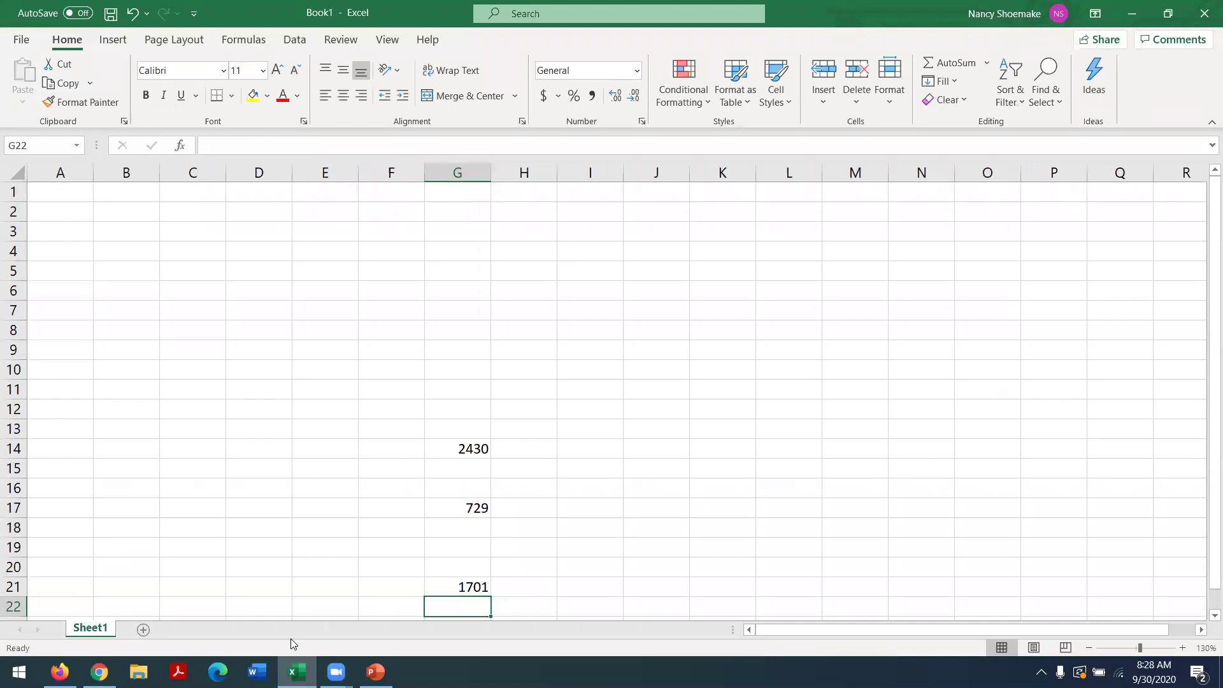
Return to the homework in Firefox and enter a 1701 debit to Cash in the June 30 entry.
click(60, 672)
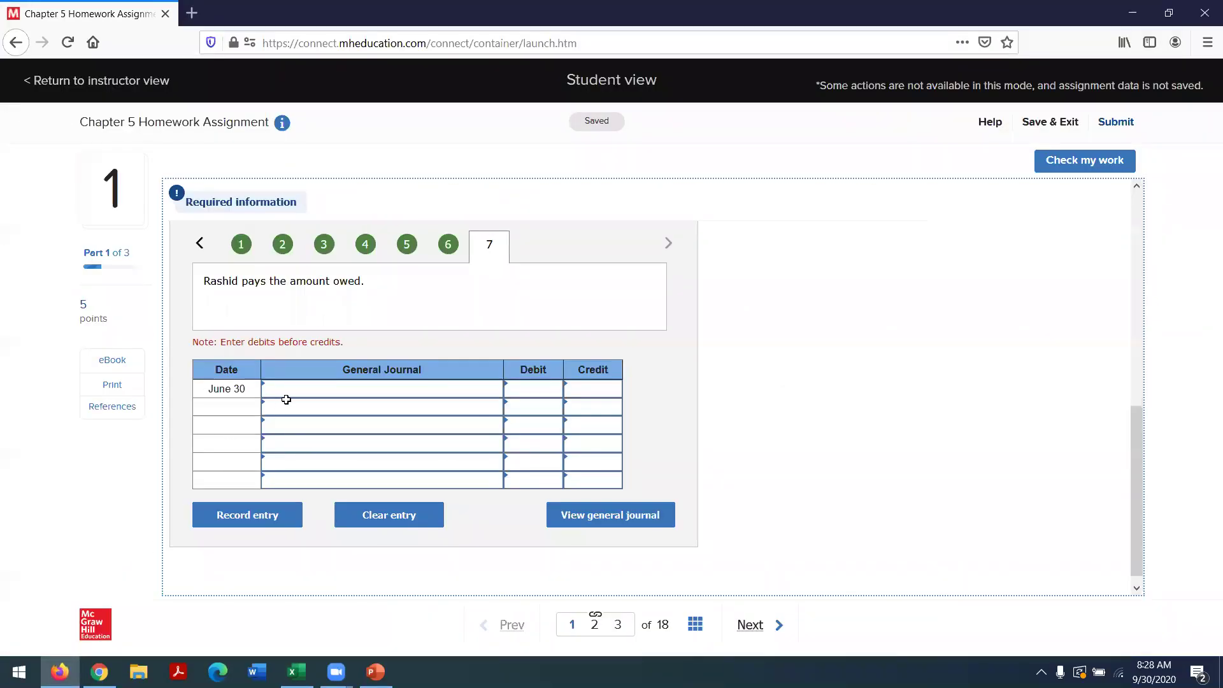
click(289, 393)
click(288, 393)
text(Cash)
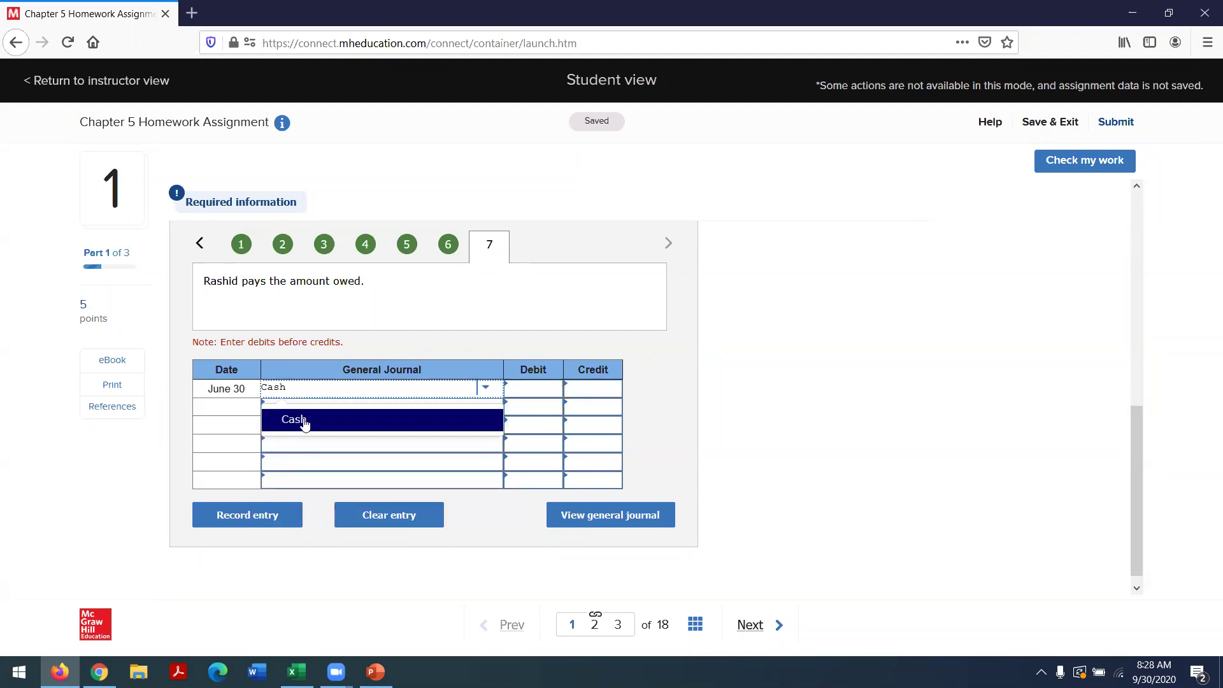
click(303, 420)
click(533, 389)
text(1701)
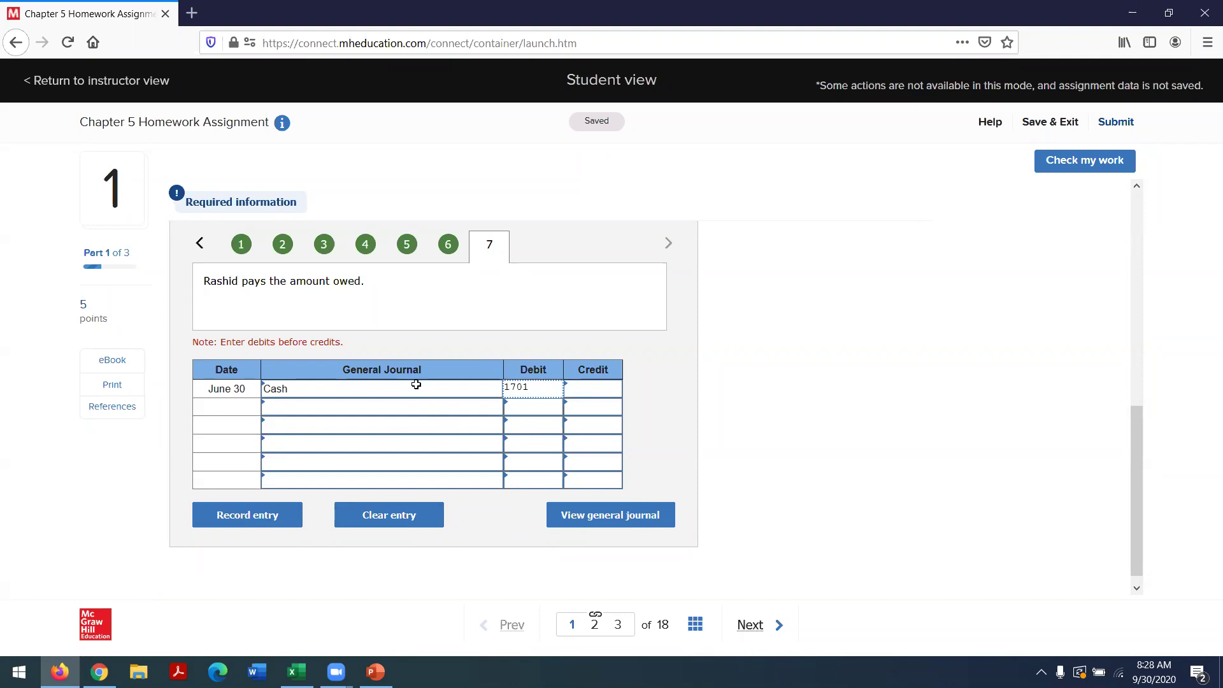
click(413, 407)
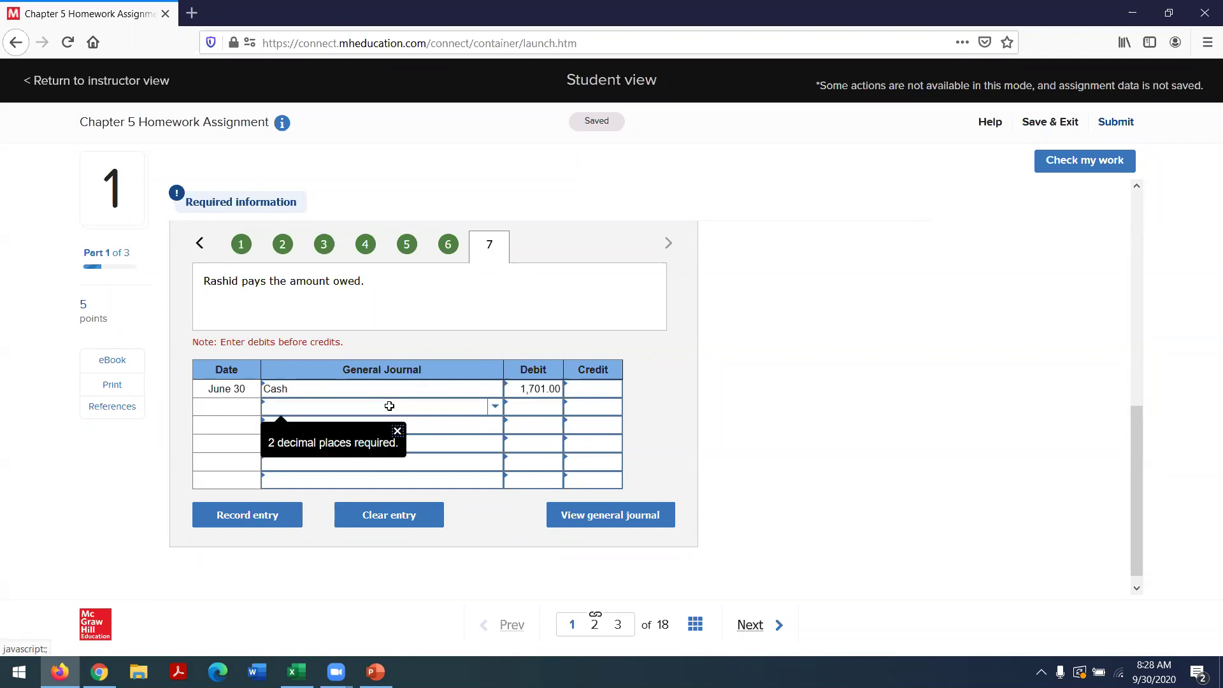
click(540, 390)
click(433, 403)
click(397, 431)
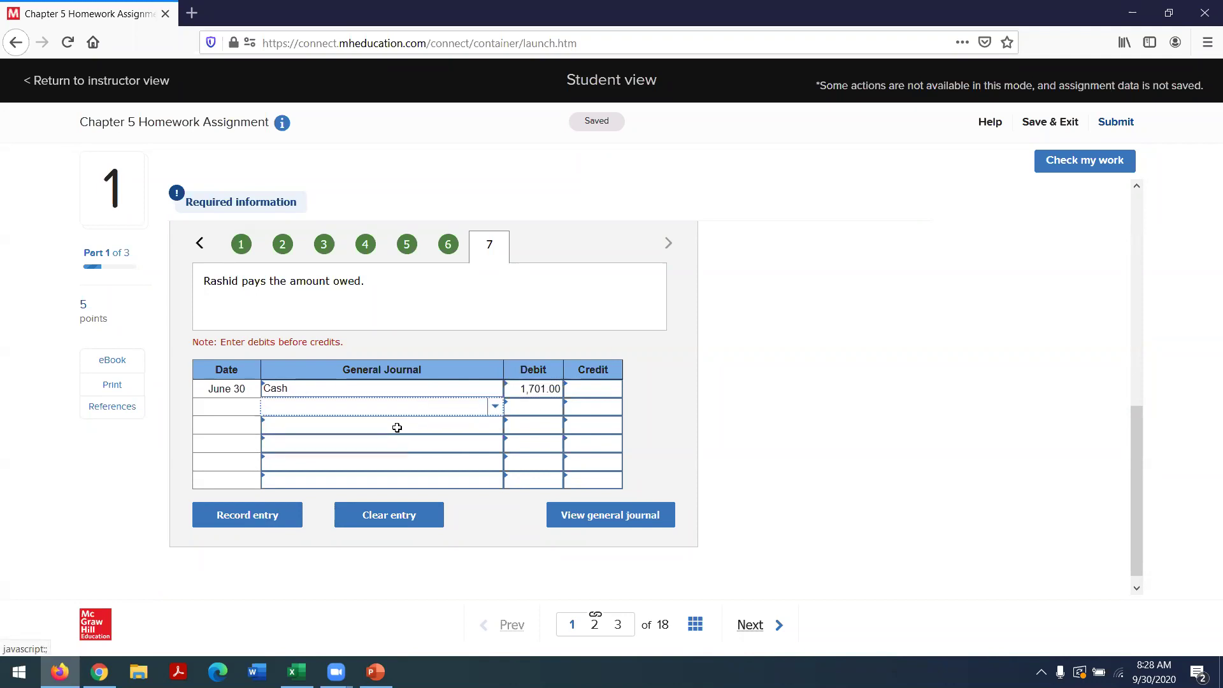
Add a 1701.00 credit to Accounts Receivable on the second line of the June 30 entry.
click(496, 408)
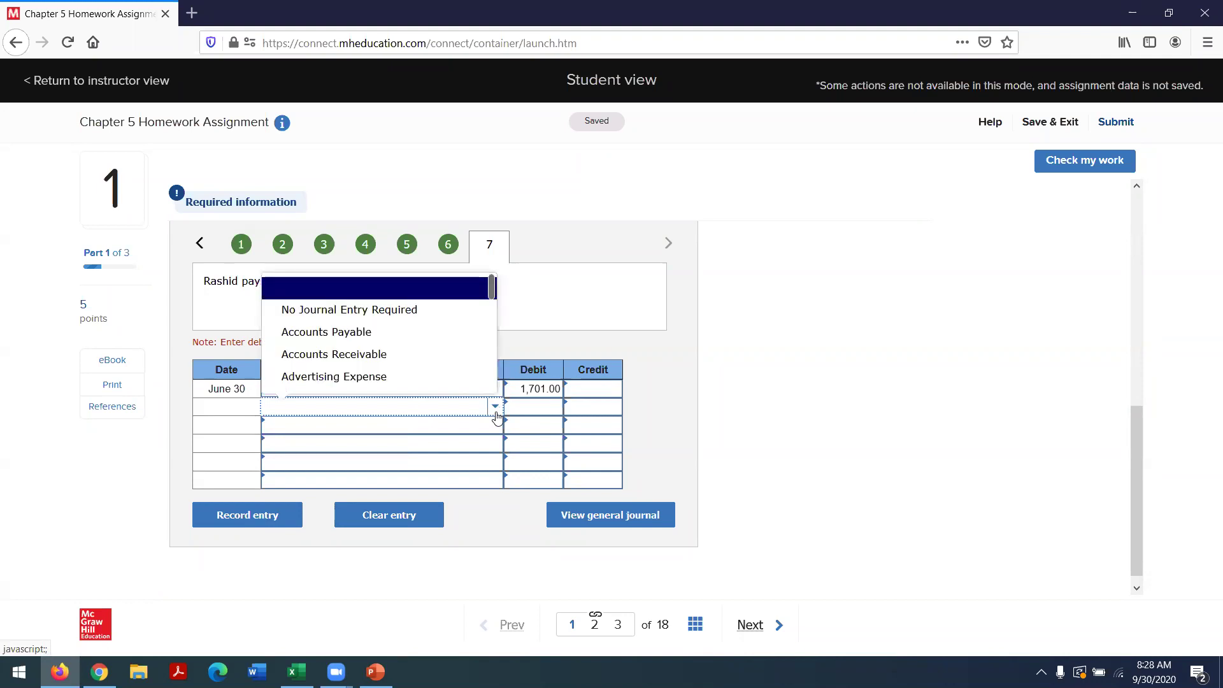
click(419, 360)
click(585, 406)
text(1,701.00)
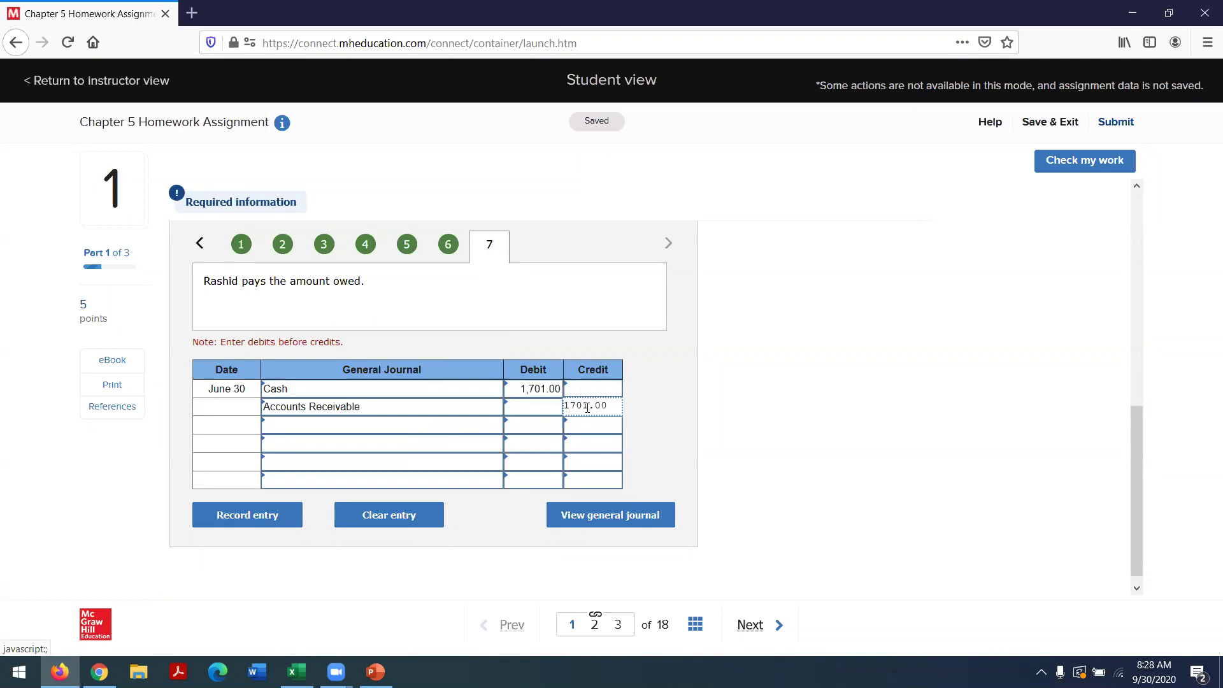
click(459, 430)
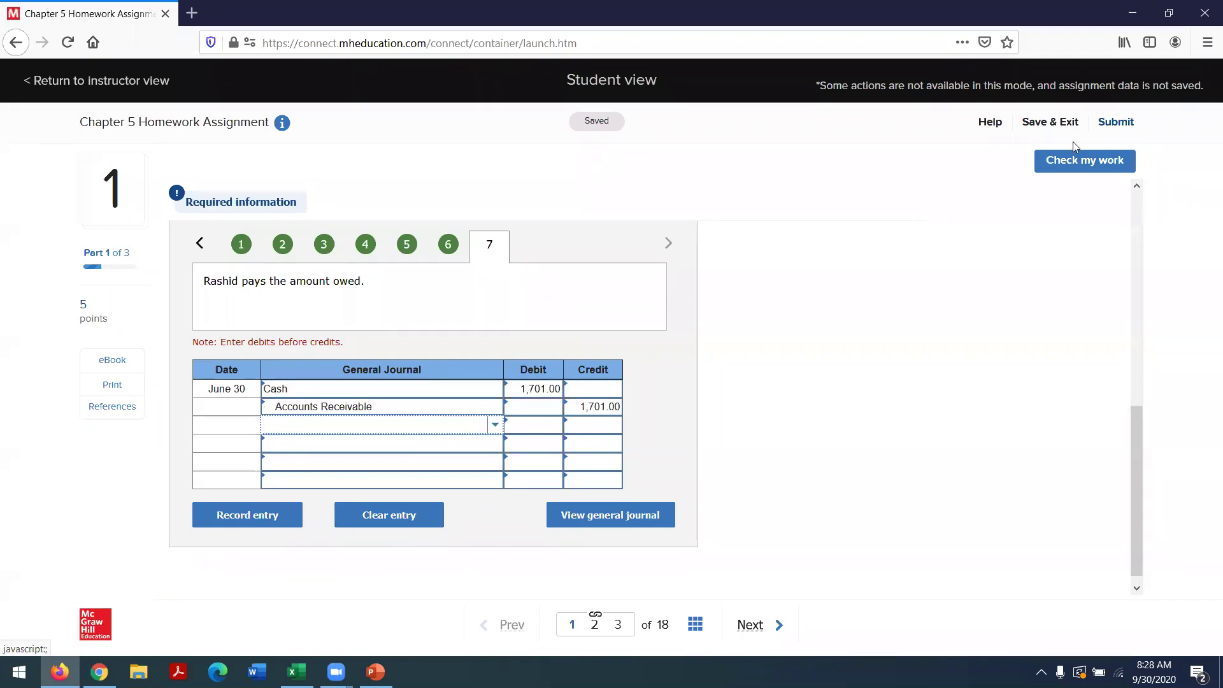
Check the work on all seven journal entries and return to the question.
click(1092, 164)
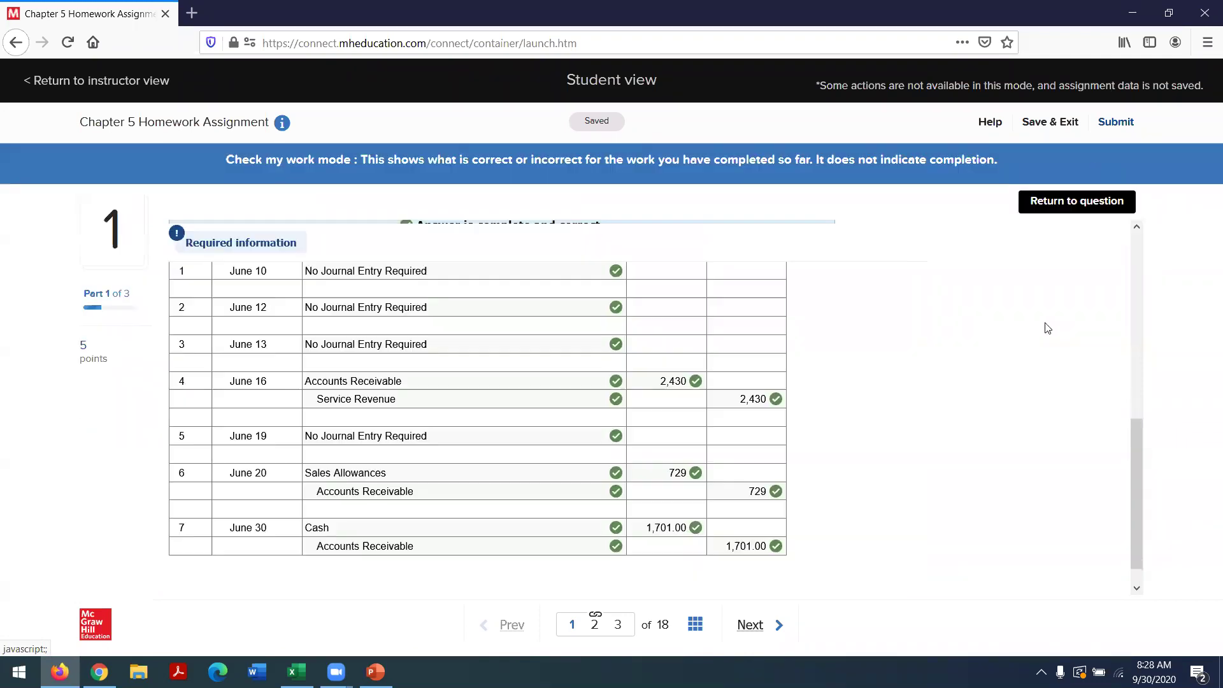
click(1108, 391)
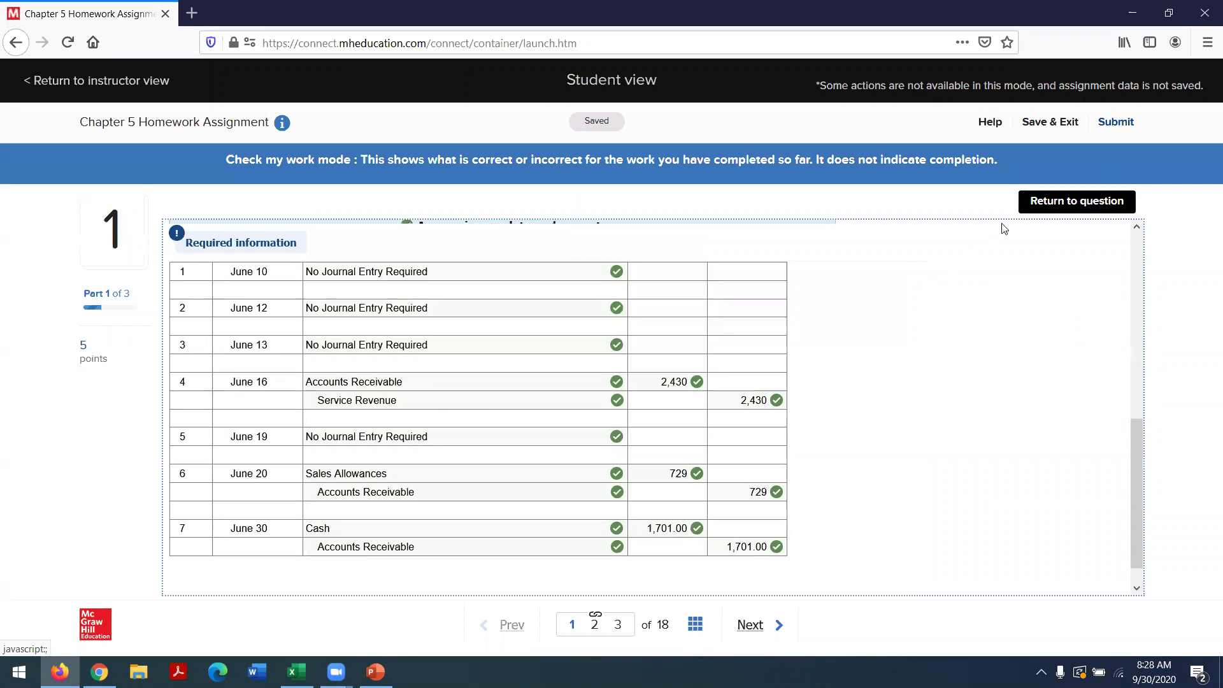
click(1053, 202)
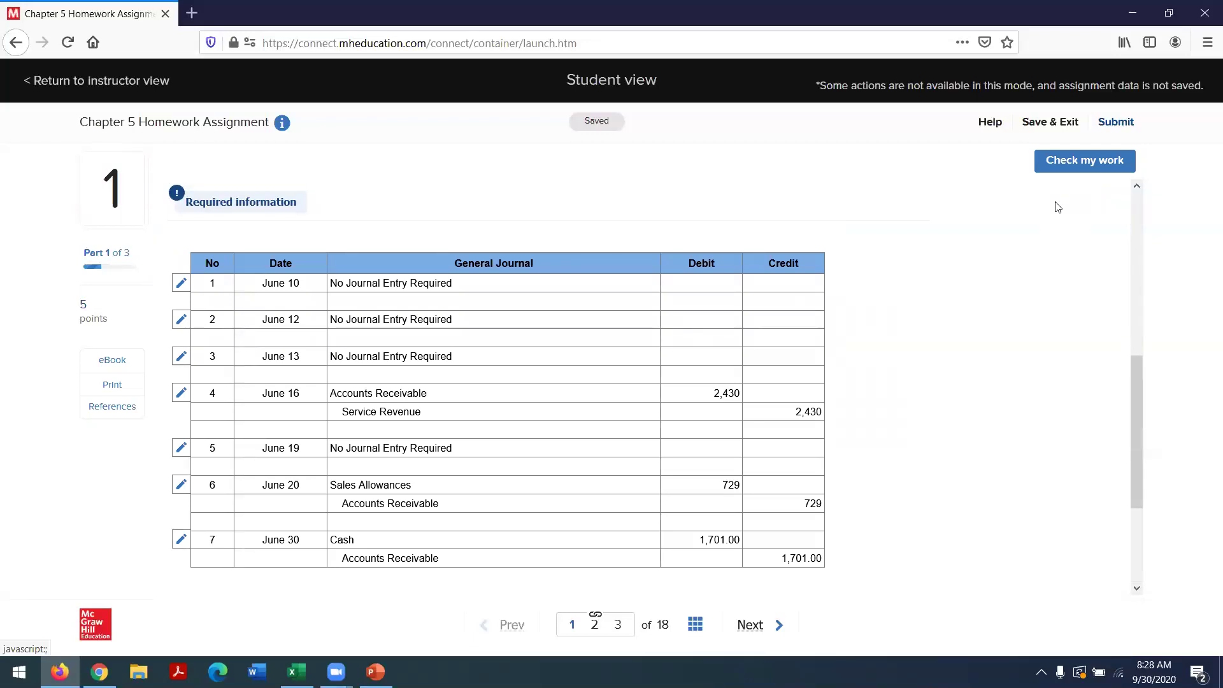
Go to question 2 and enter 2430 as total service revenues in the partial income statement.
click(747, 626)
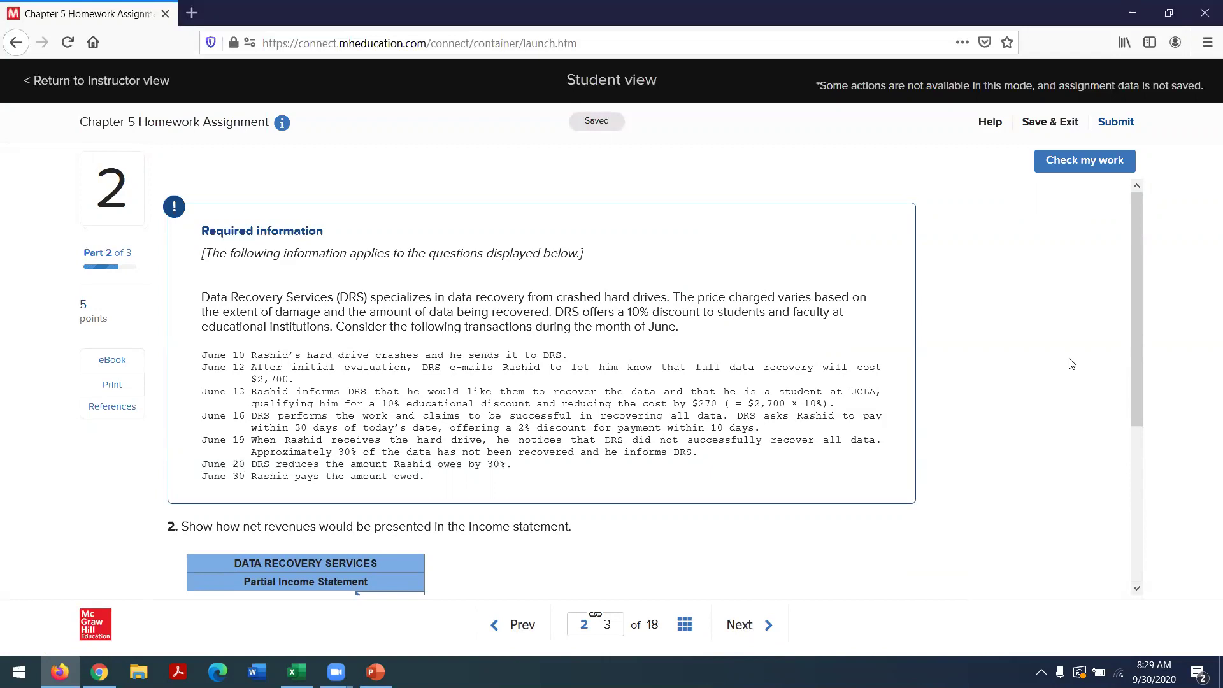
drag(1130, 384, 1129, 479)
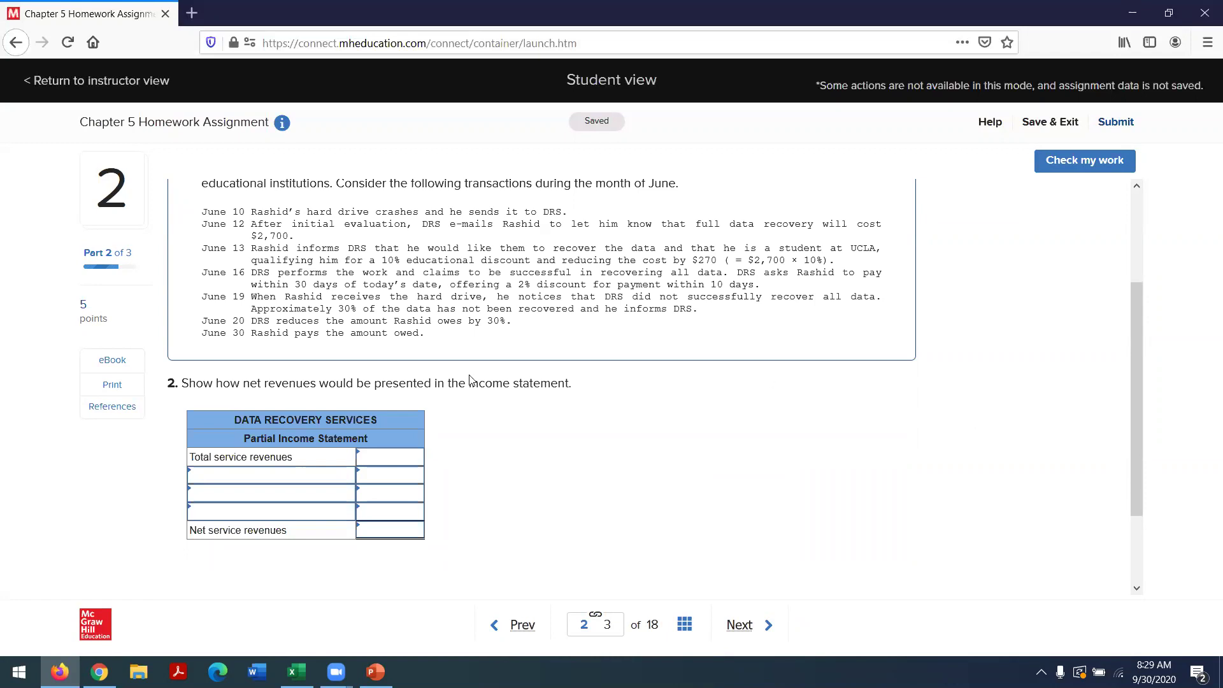
click(385, 454)
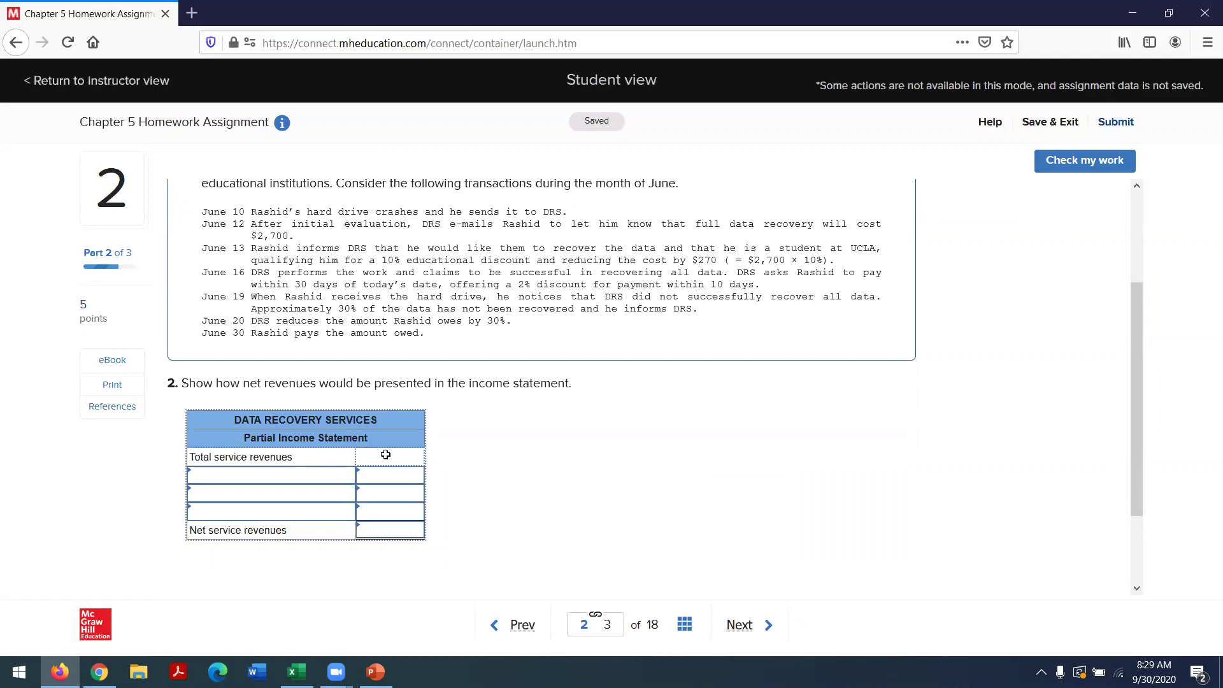
text(2430)
key(Tab)
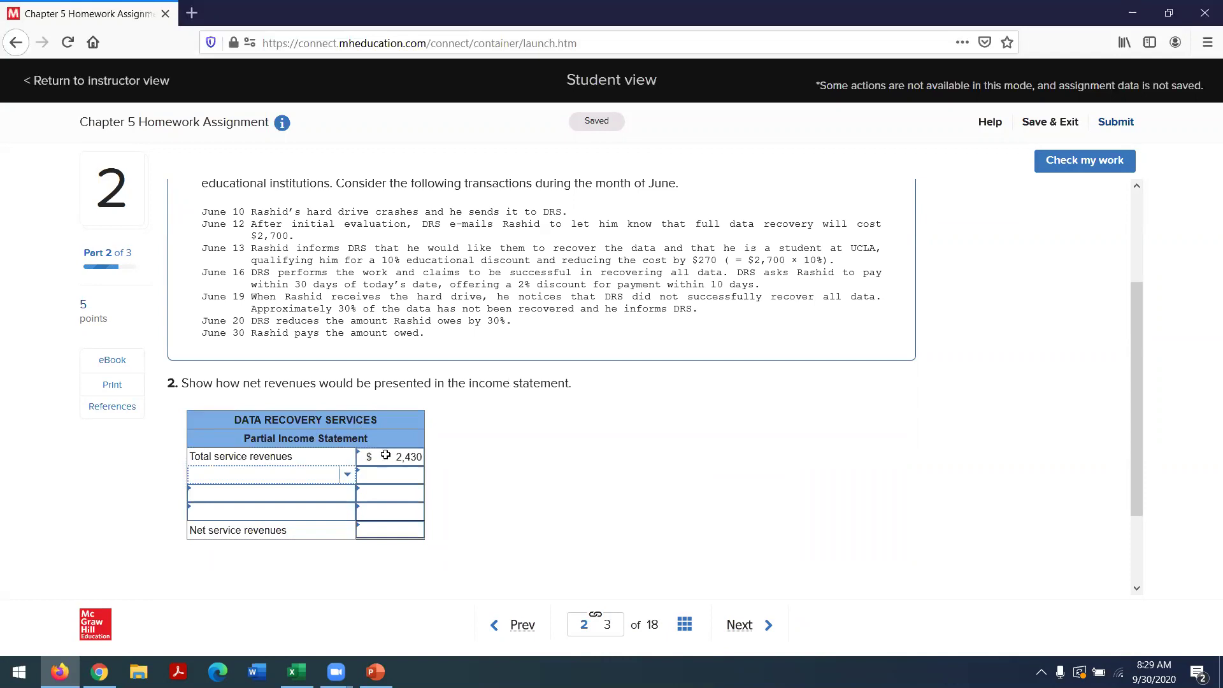
Add a Less: Sales allowances line of -729 below total service revenues, consulting the Excel workbook for the amount.
click(349, 479)
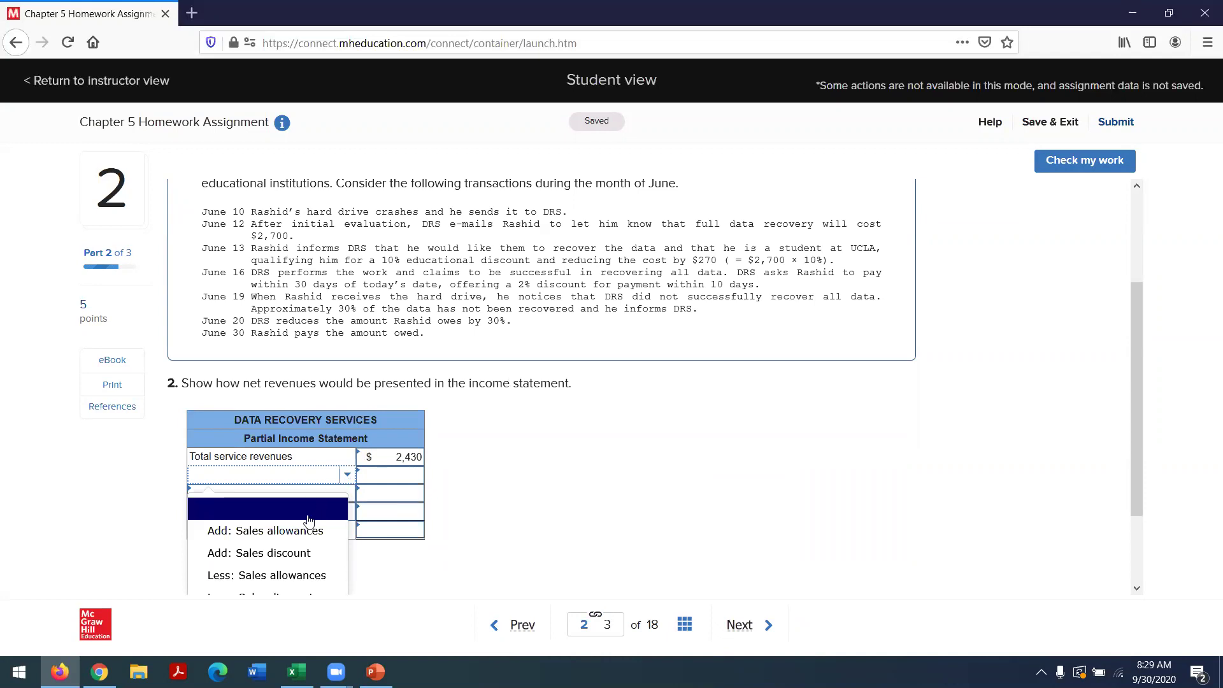
click(296, 577)
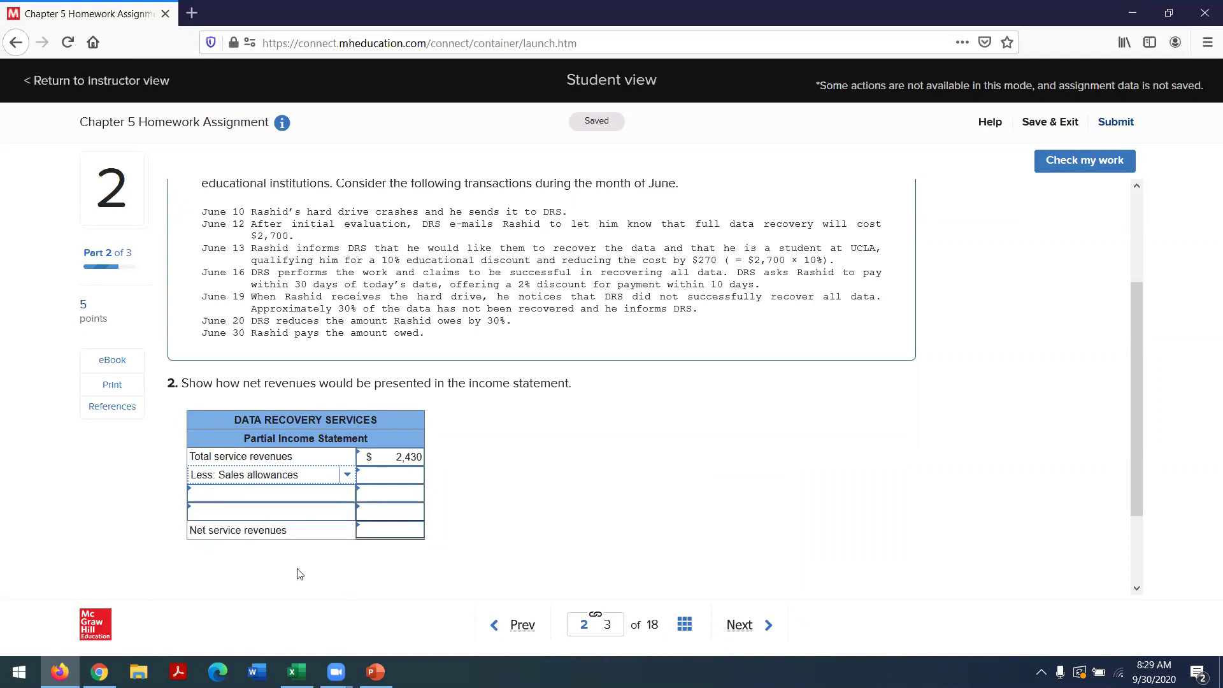
click(411, 473)
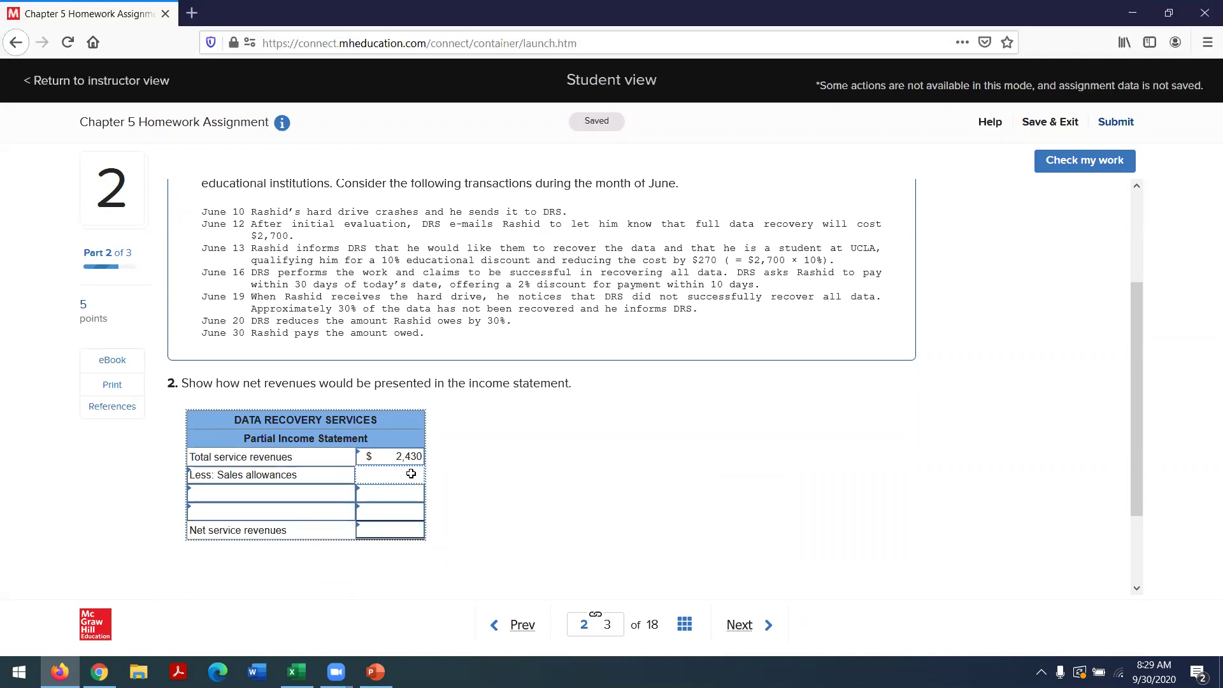
click(297, 671)
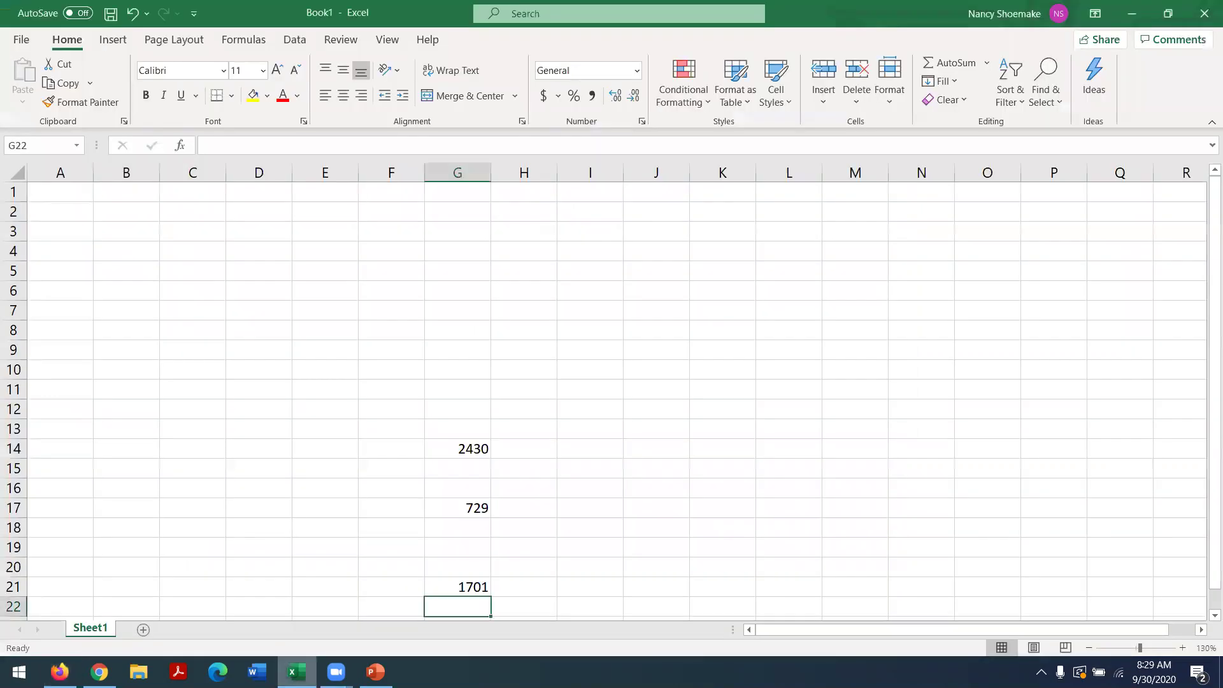
key(alt+Tab)
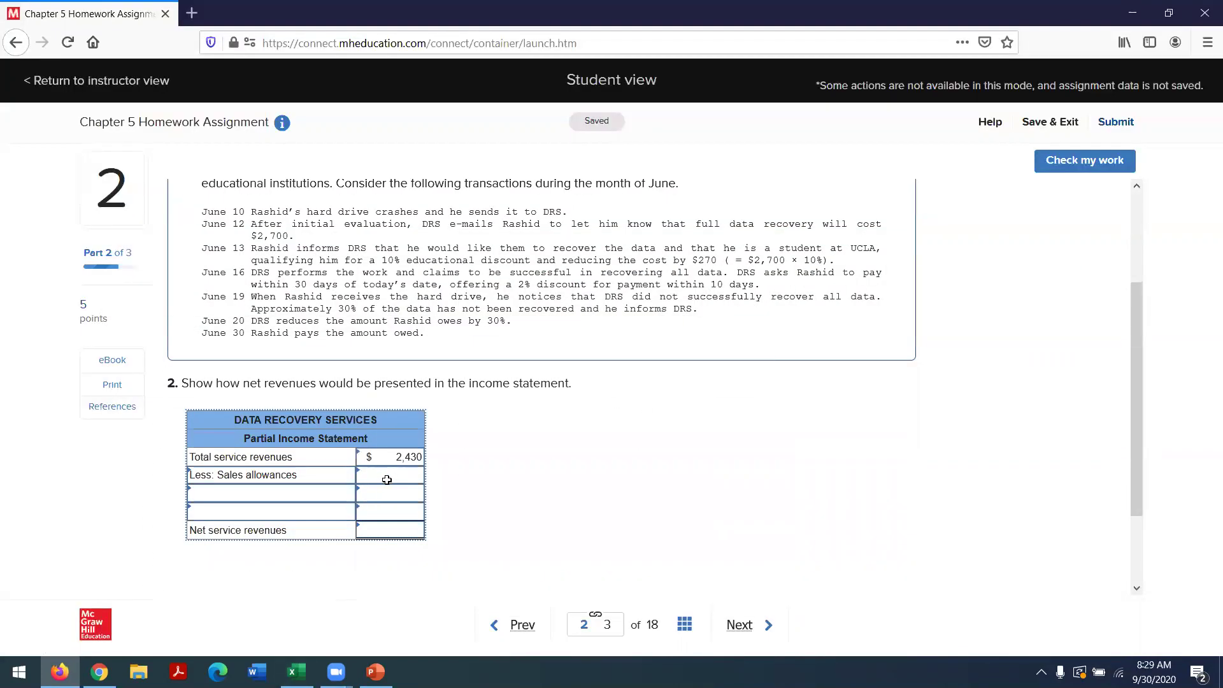
click(386, 480)
text(-729)
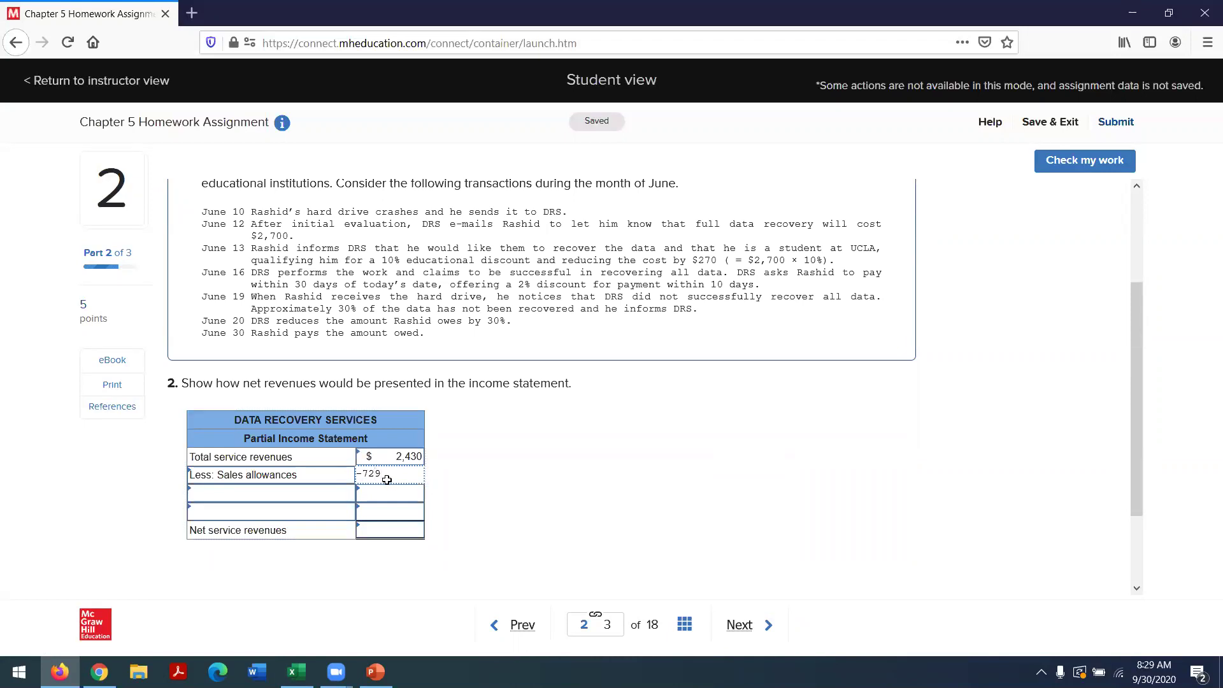
key(Tab)
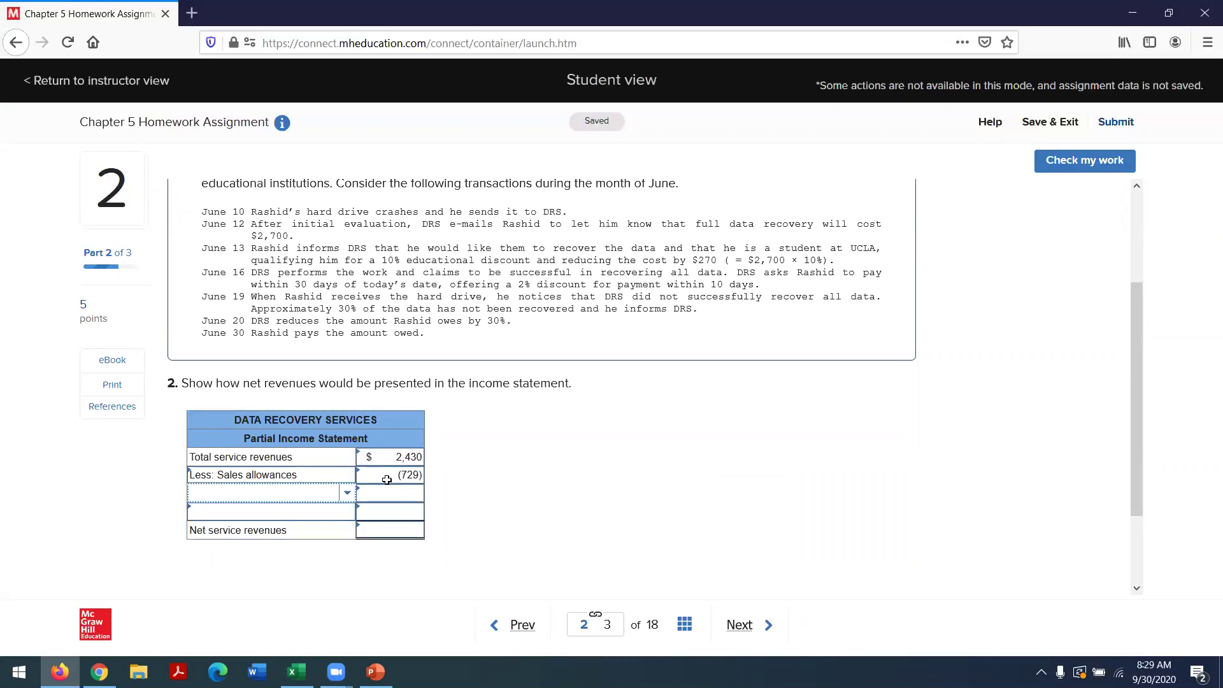
Enter 1701 as net service revenues and check the work on the partial income statement.
click(388, 533)
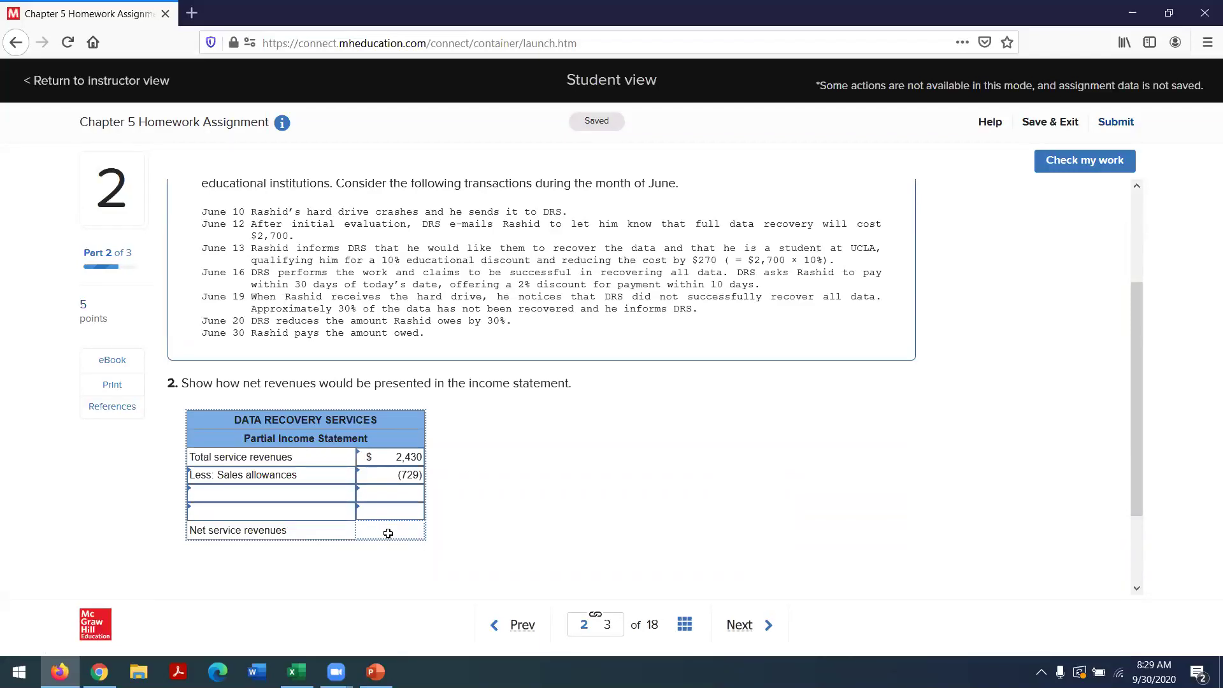
text(1701)
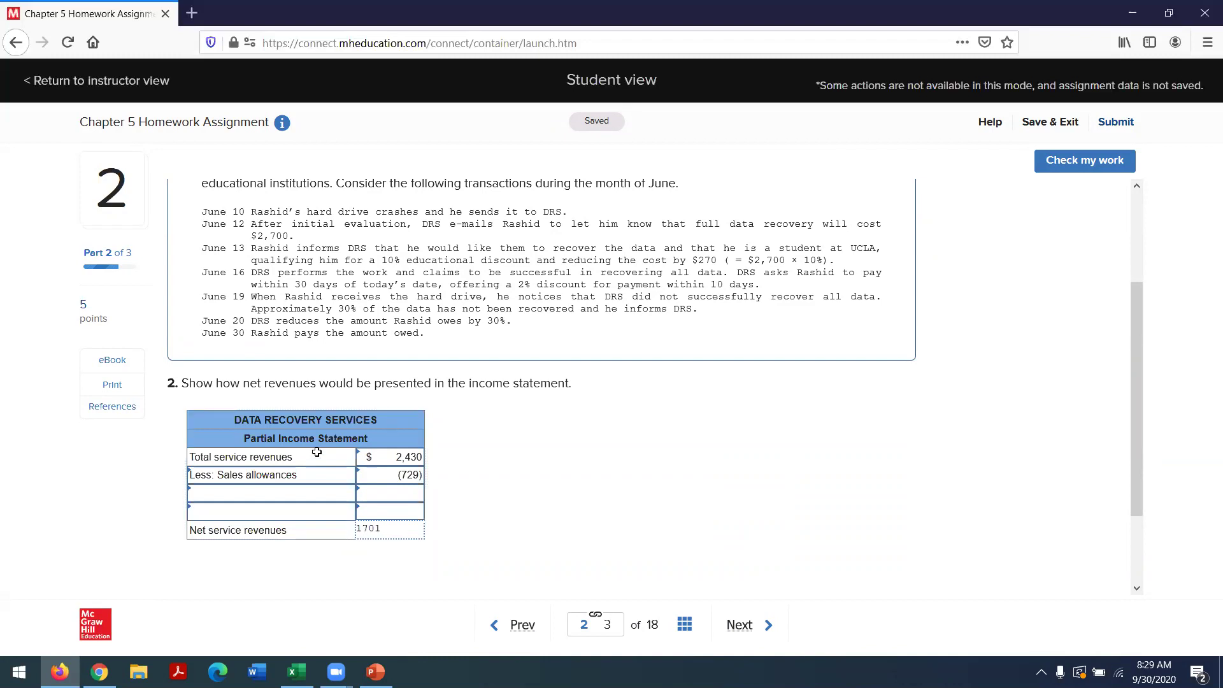
click(1061, 167)
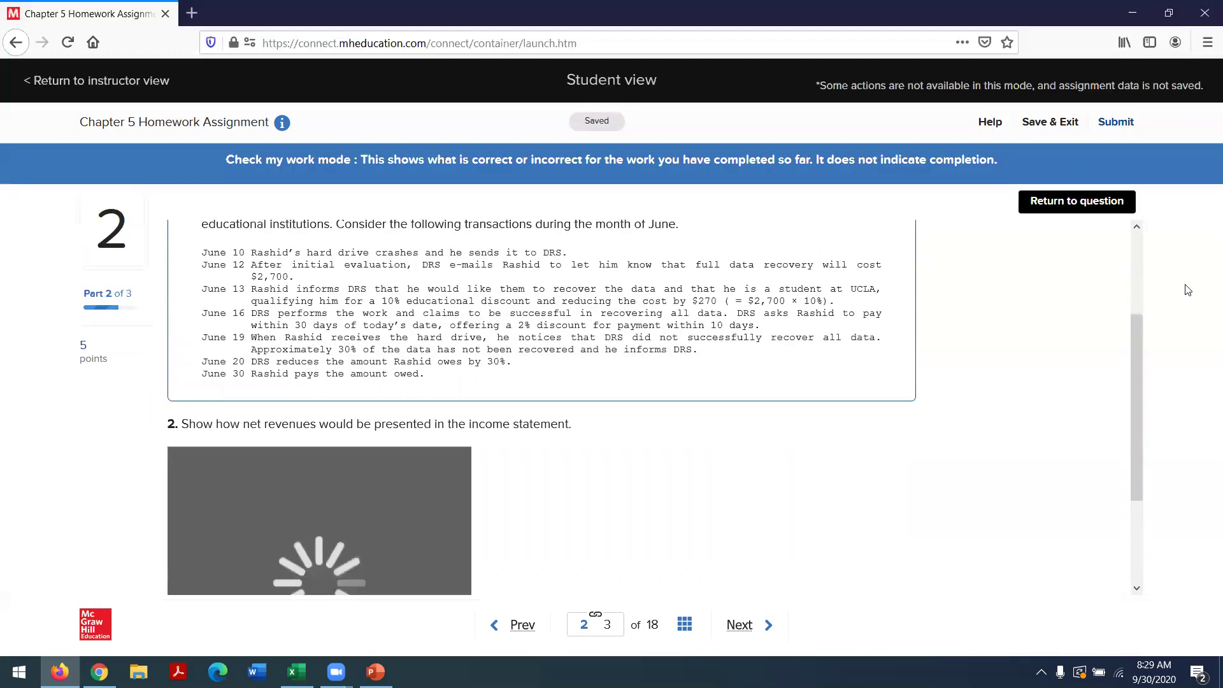
drag(1134, 336, 1134, 415)
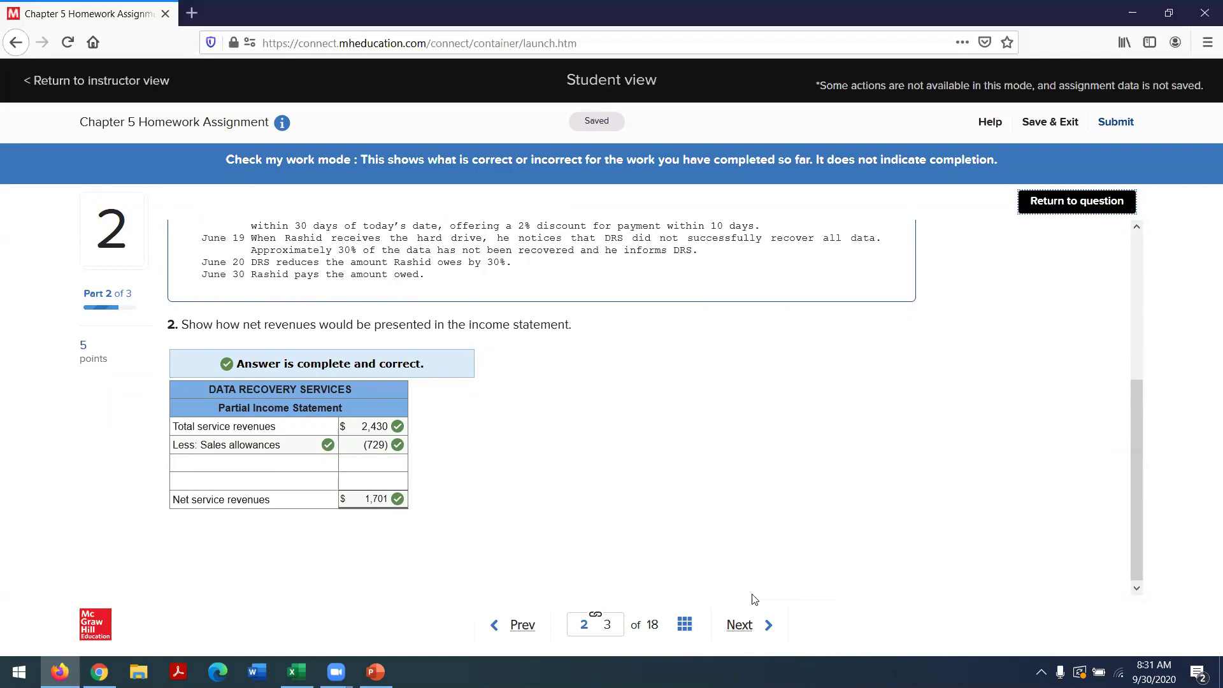
Open question 3 and calculate the net revenues after the 2% discount in cell G23 of the Excel workbook as =G21*.98.
click(739, 625)
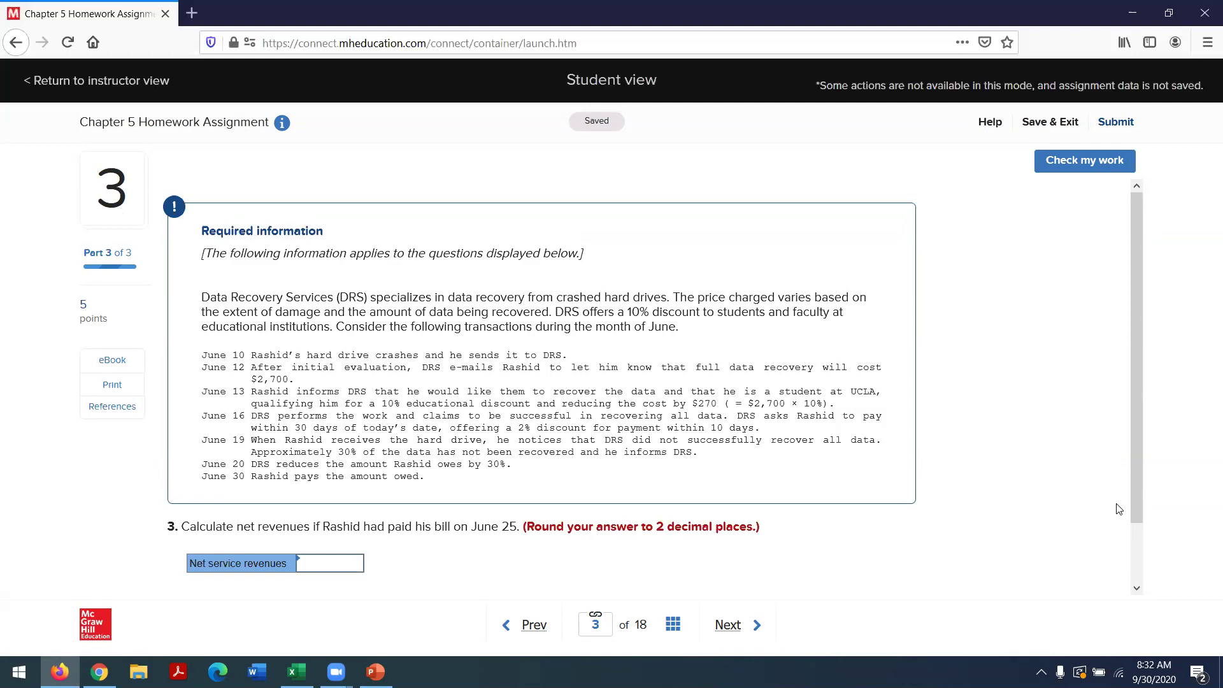
click(296, 671)
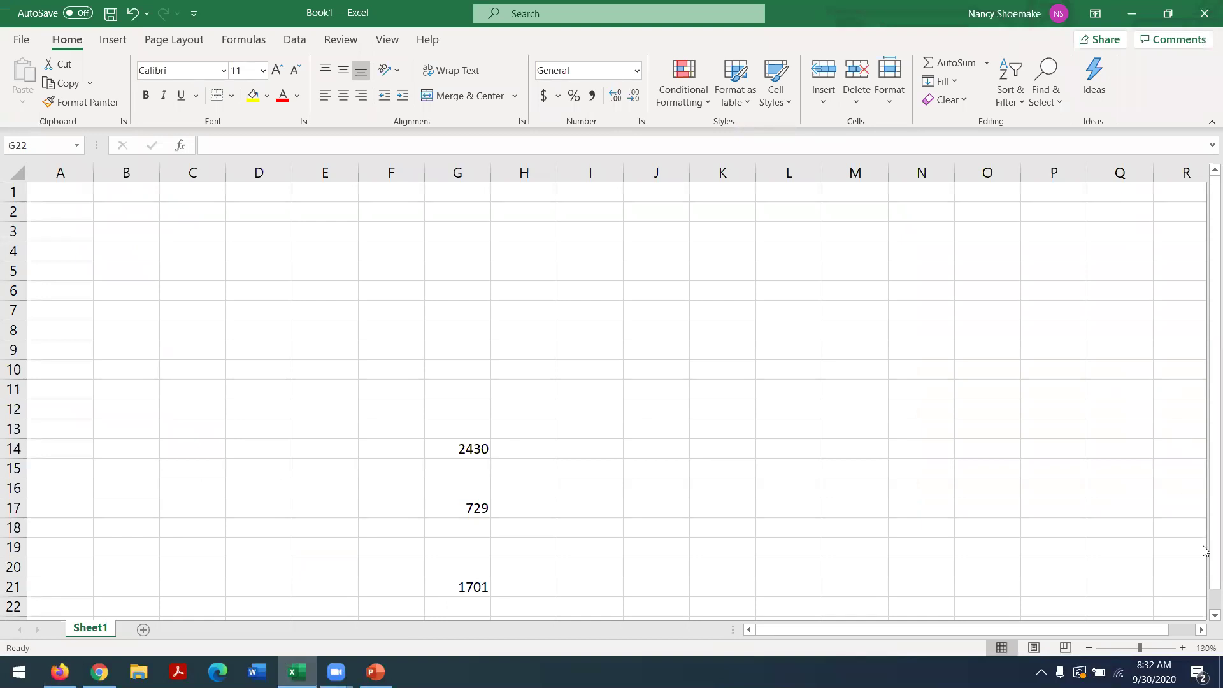
scroll(1204, 617, down, 1)
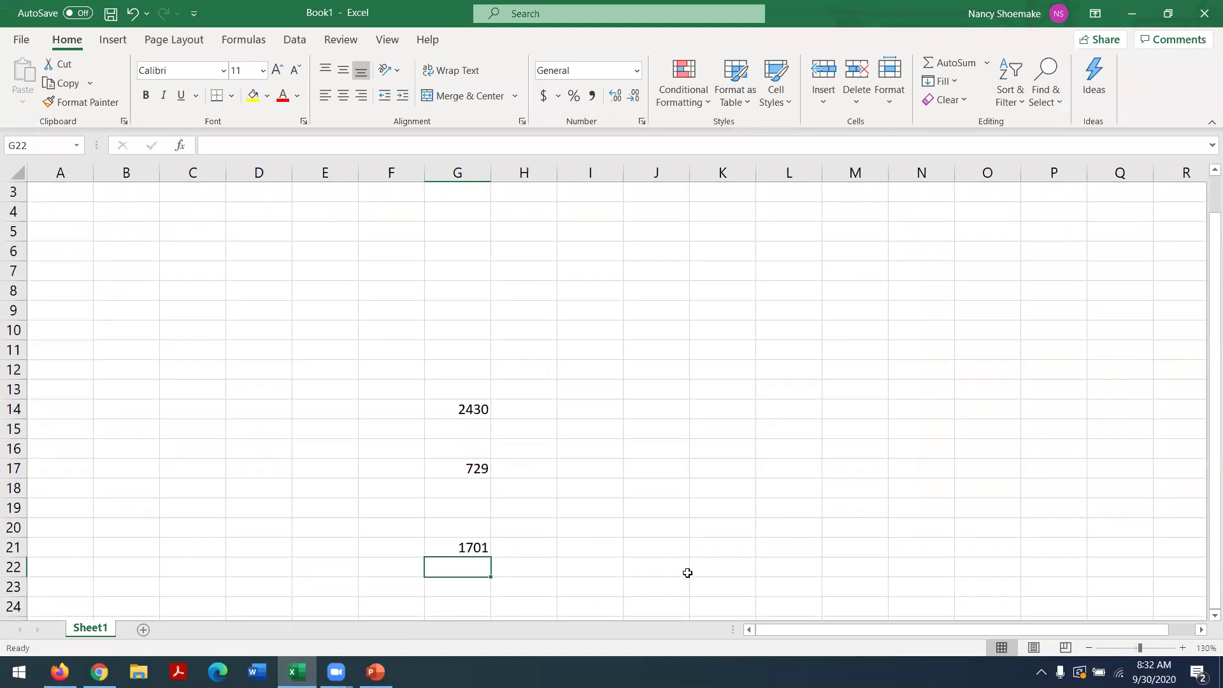
click(461, 582)
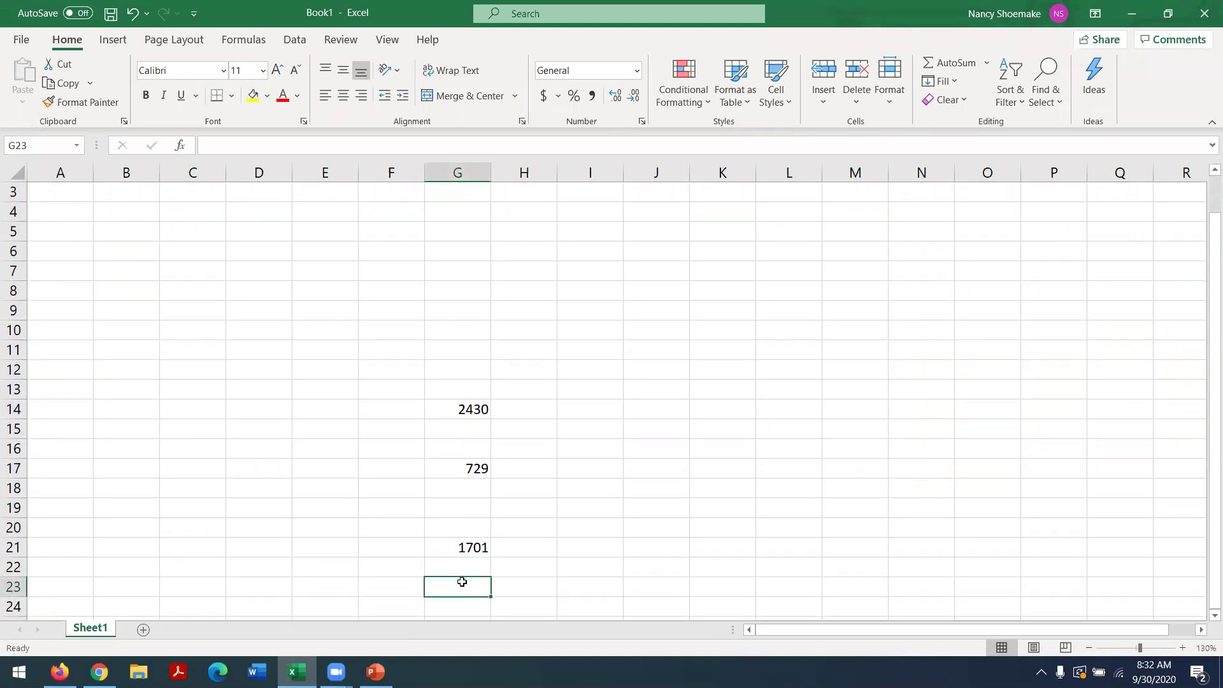
text(=)
click(451, 543)
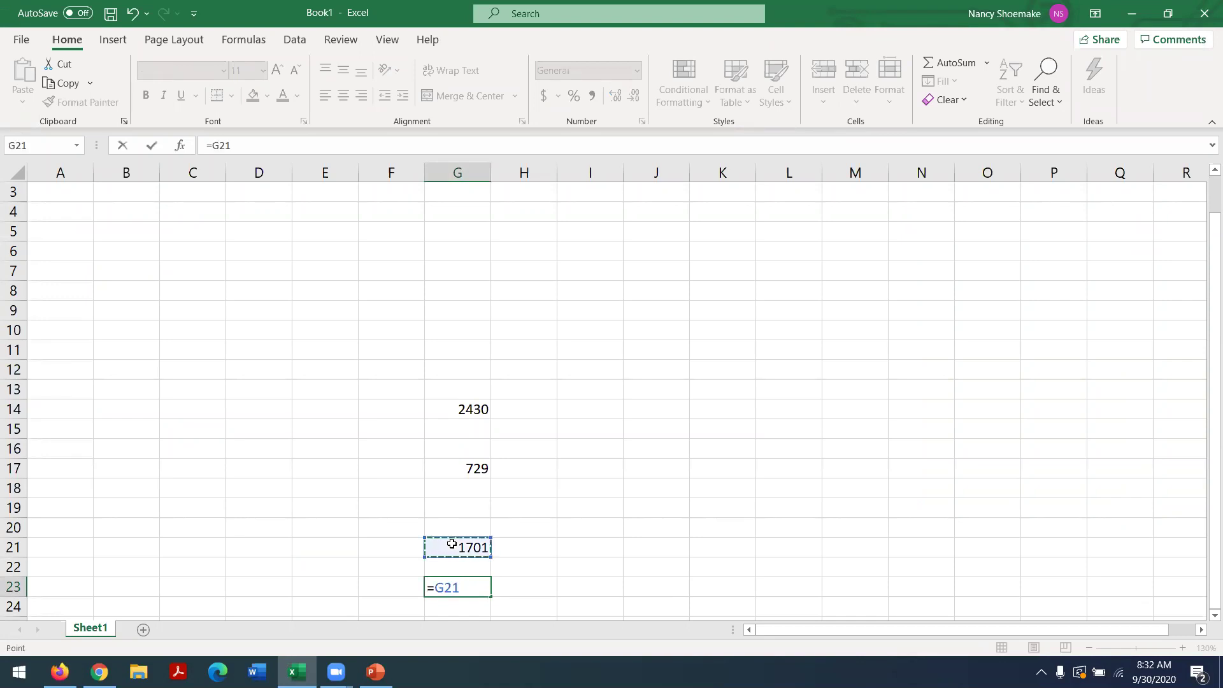
text(*.98)
key(Return)
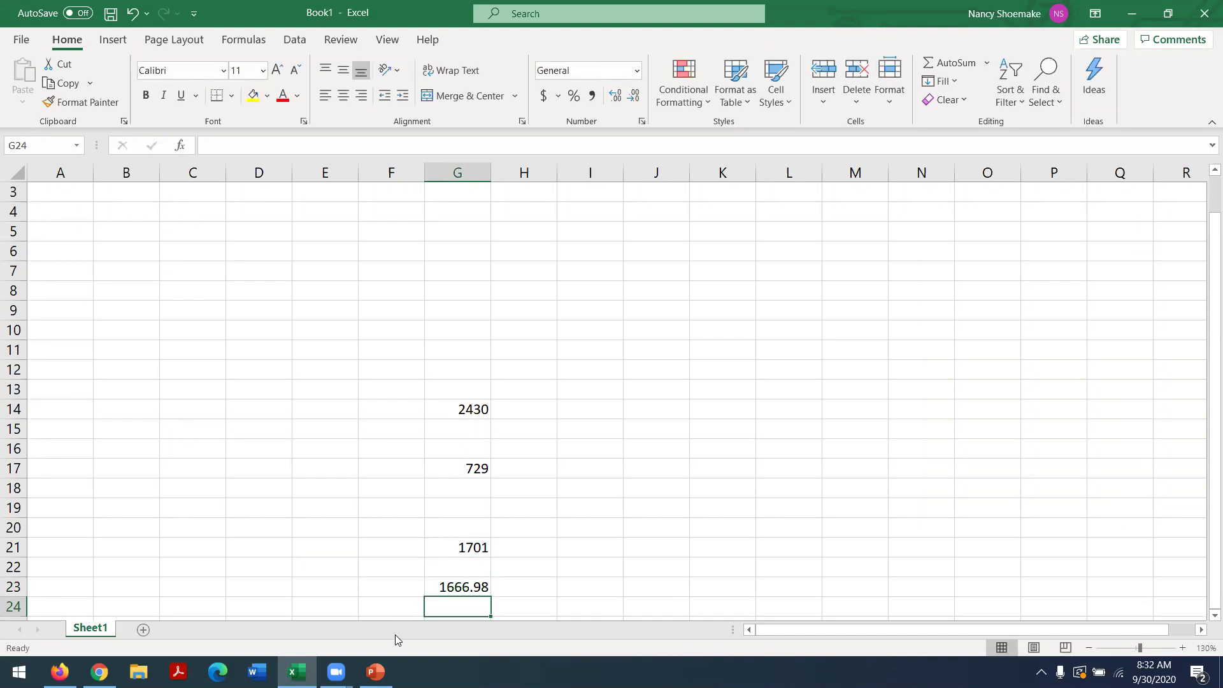
Back in Connect, enter 1666.98 as net service revenues, check the work and return to the question.
click(60, 672)
click(317, 556)
text(1666.98)
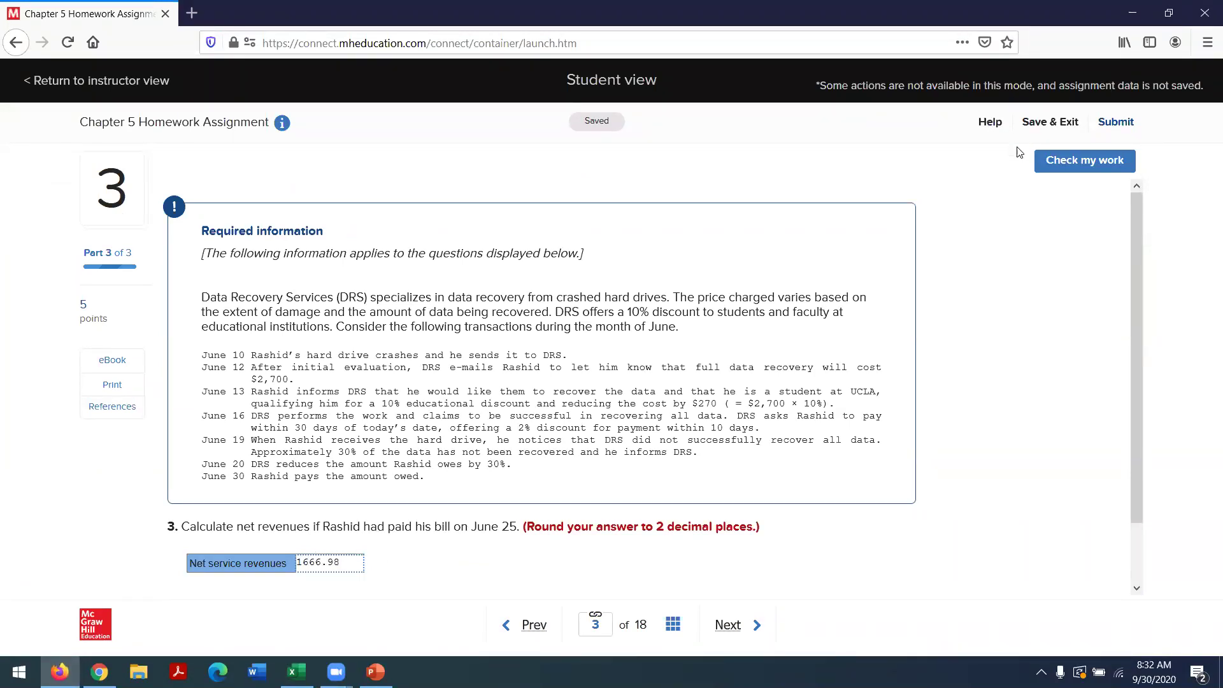
click(1064, 162)
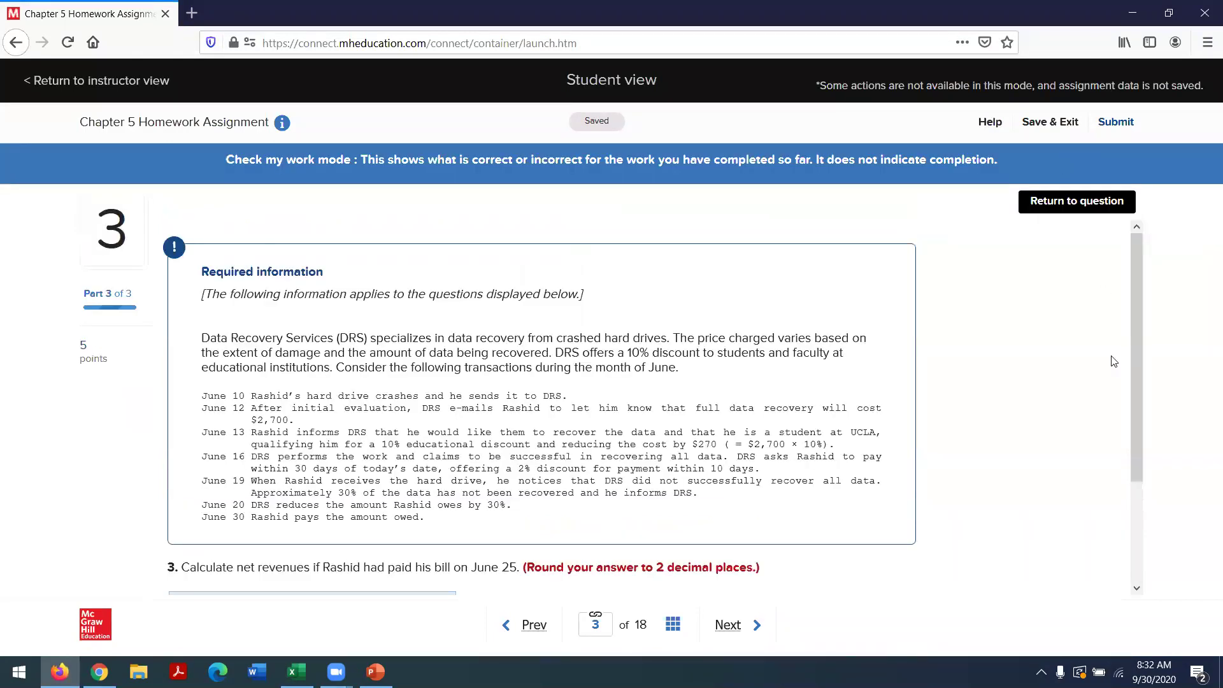
drag(1134, 379, 1116, 530)
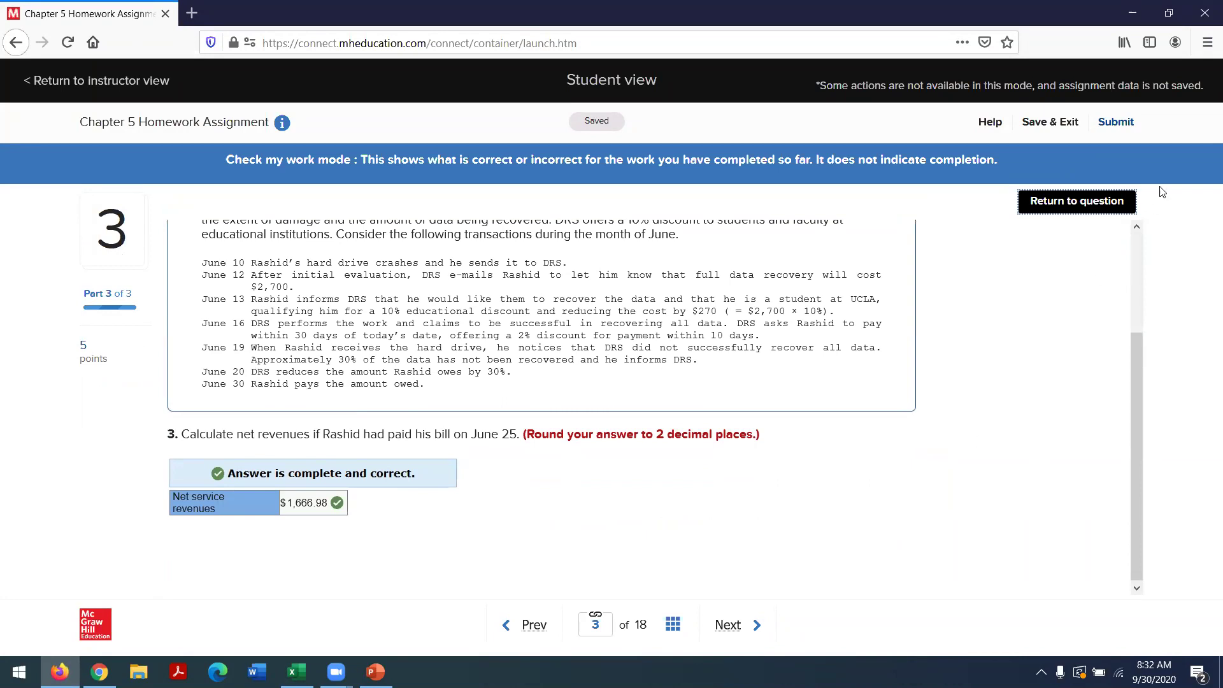
click(1090, 202)
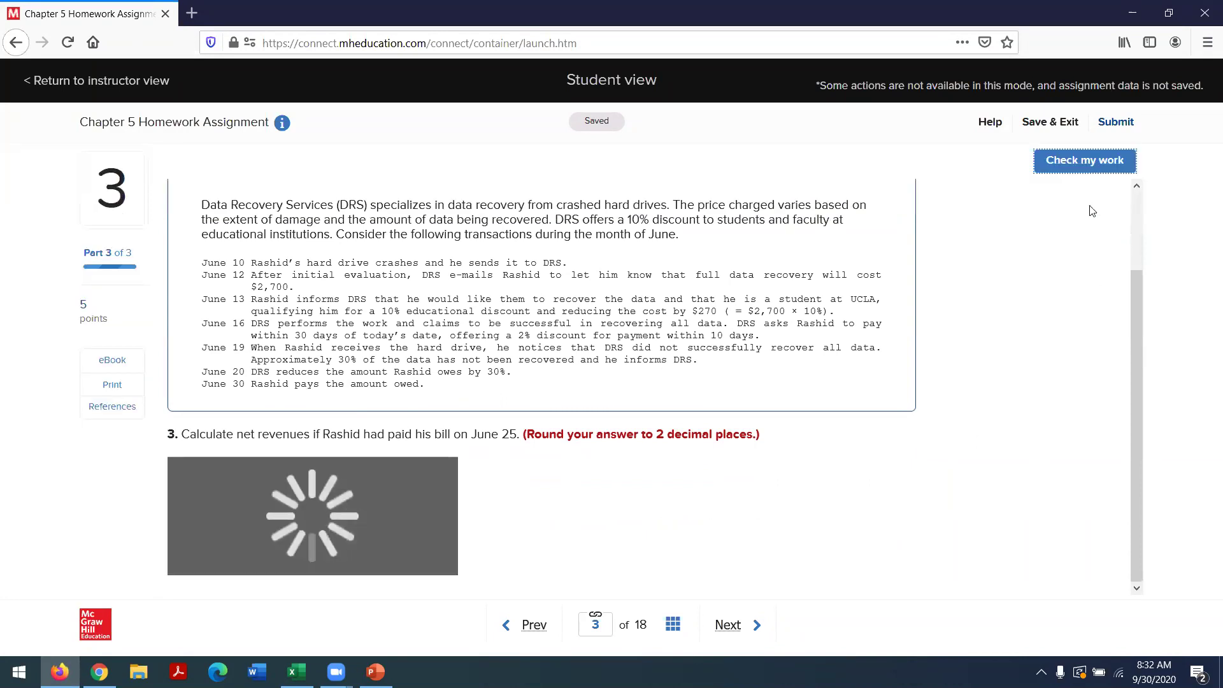
Open question 4, and in PowerPoint present the Chapter 5 slides from slide 24, advancing to the Valuing accounts receivable slide.
click(726, 632)
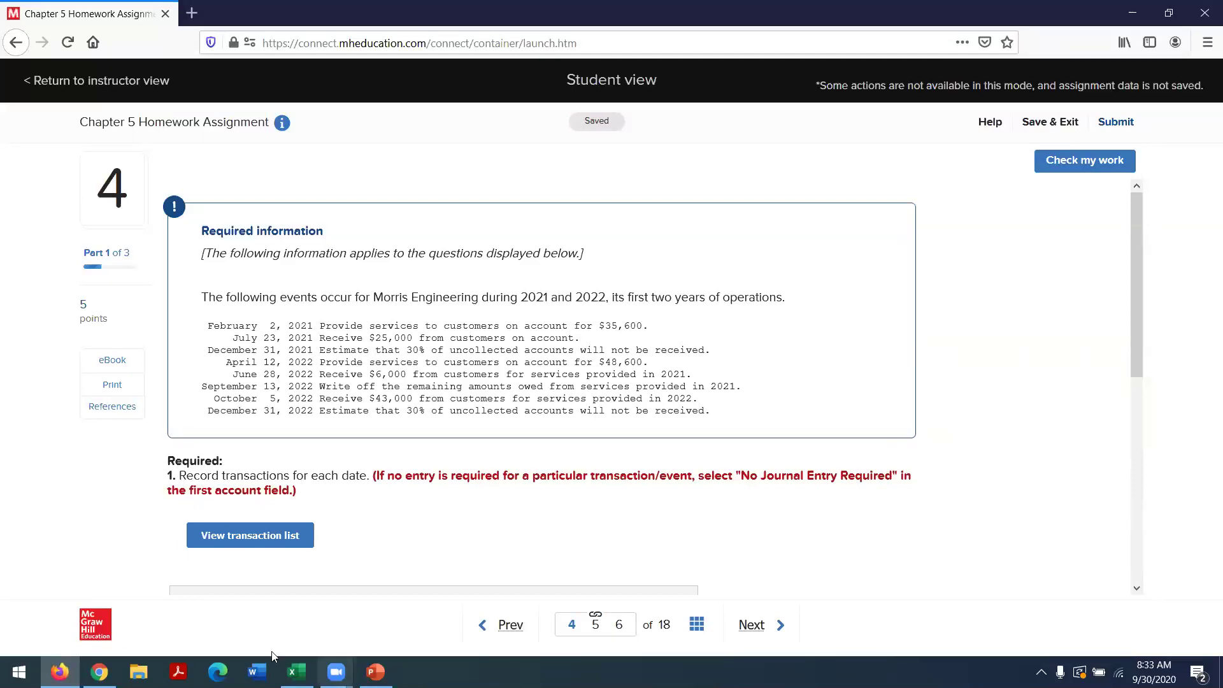
click(375, 671)
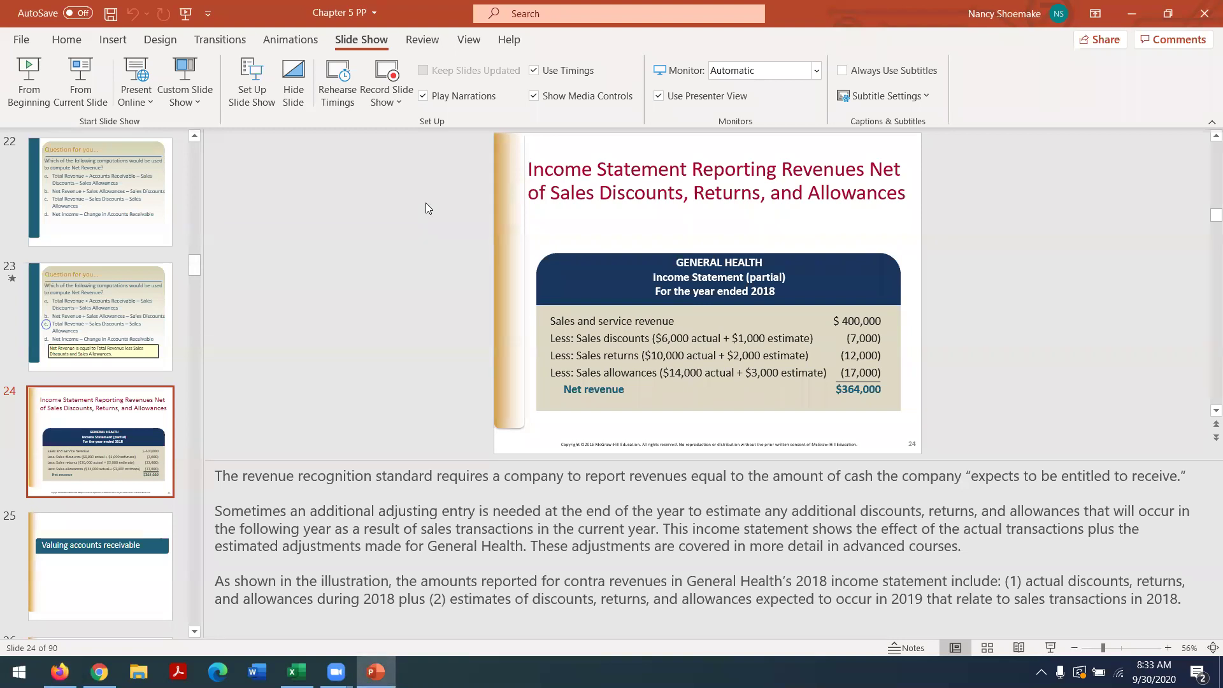
click(90, 79)
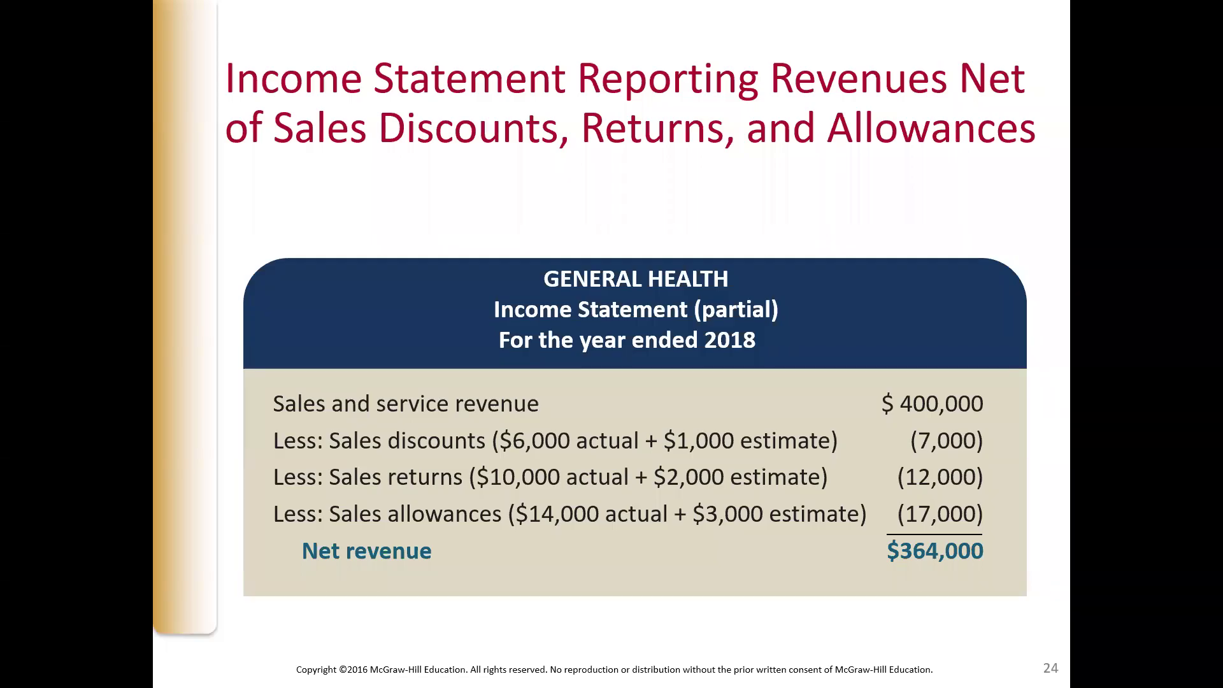
key(Right)
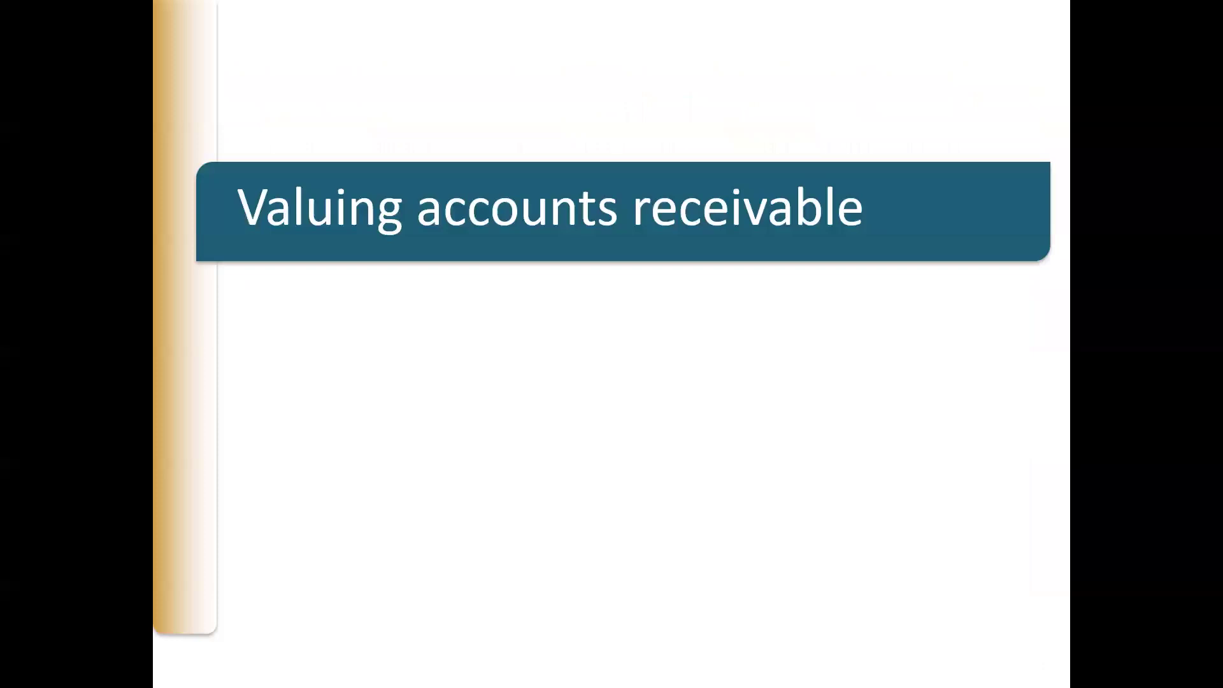
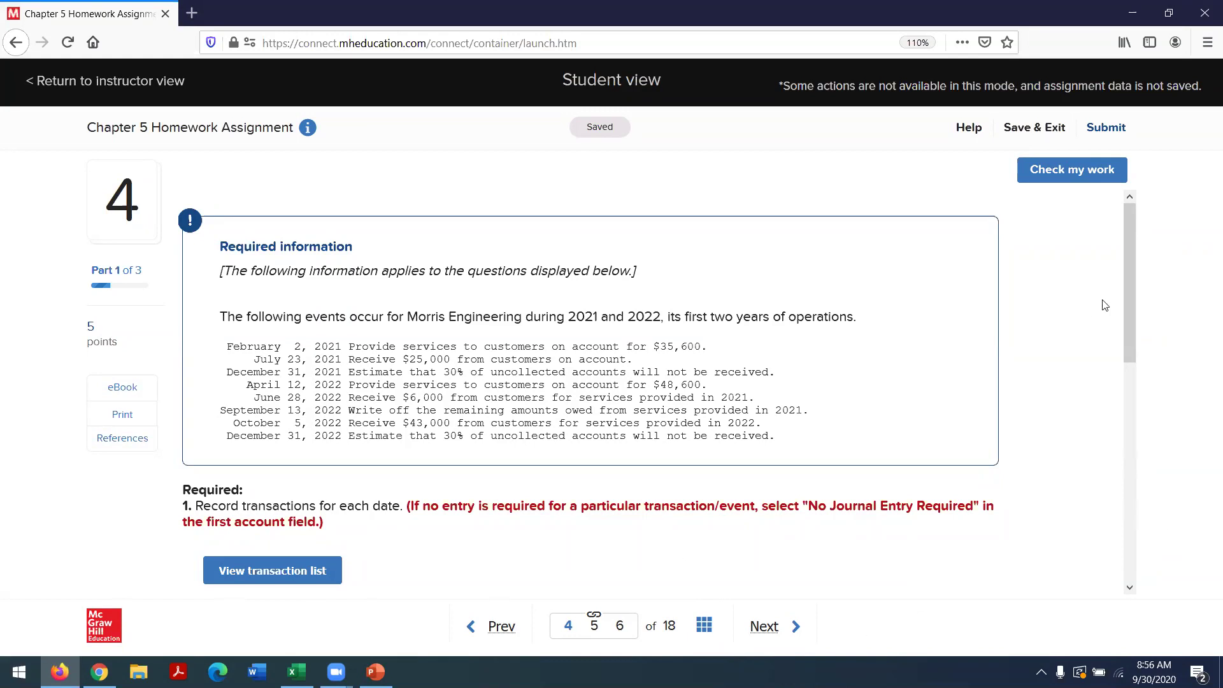
In question 4's Feb. 2, 2021 journal entry, choose Accounts Receivable as the first account and Service Revenue as the second.
drag(1131, 330, 1128, 526)
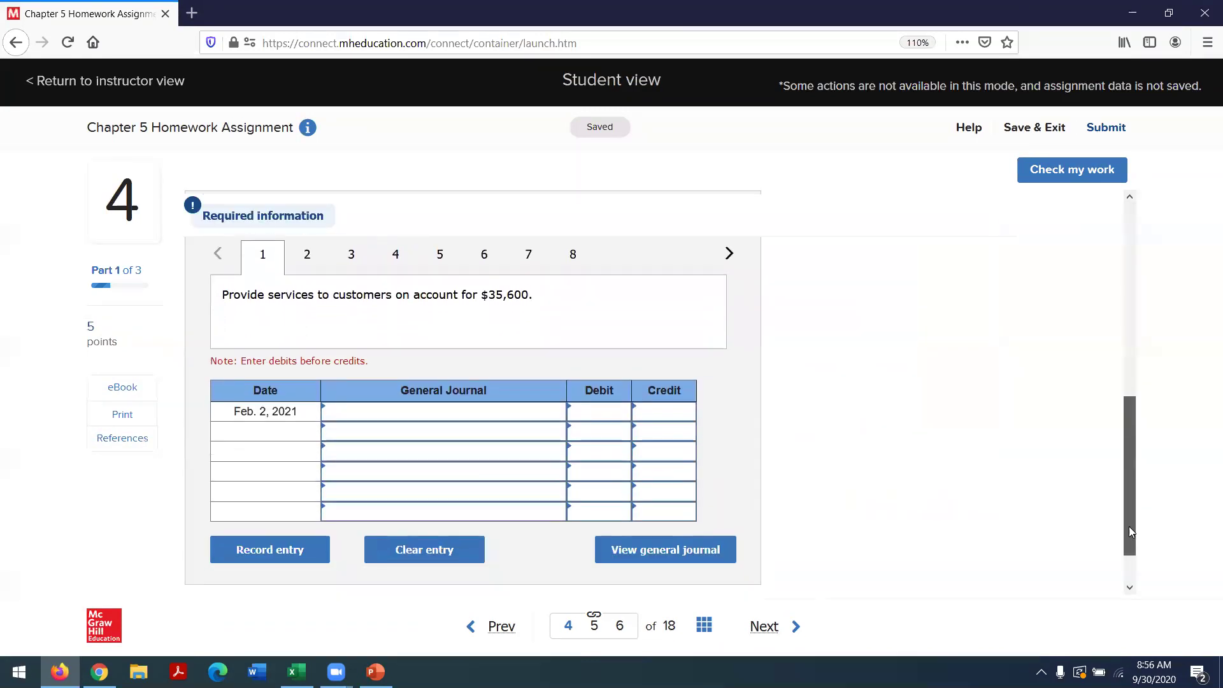
click(441, 401)
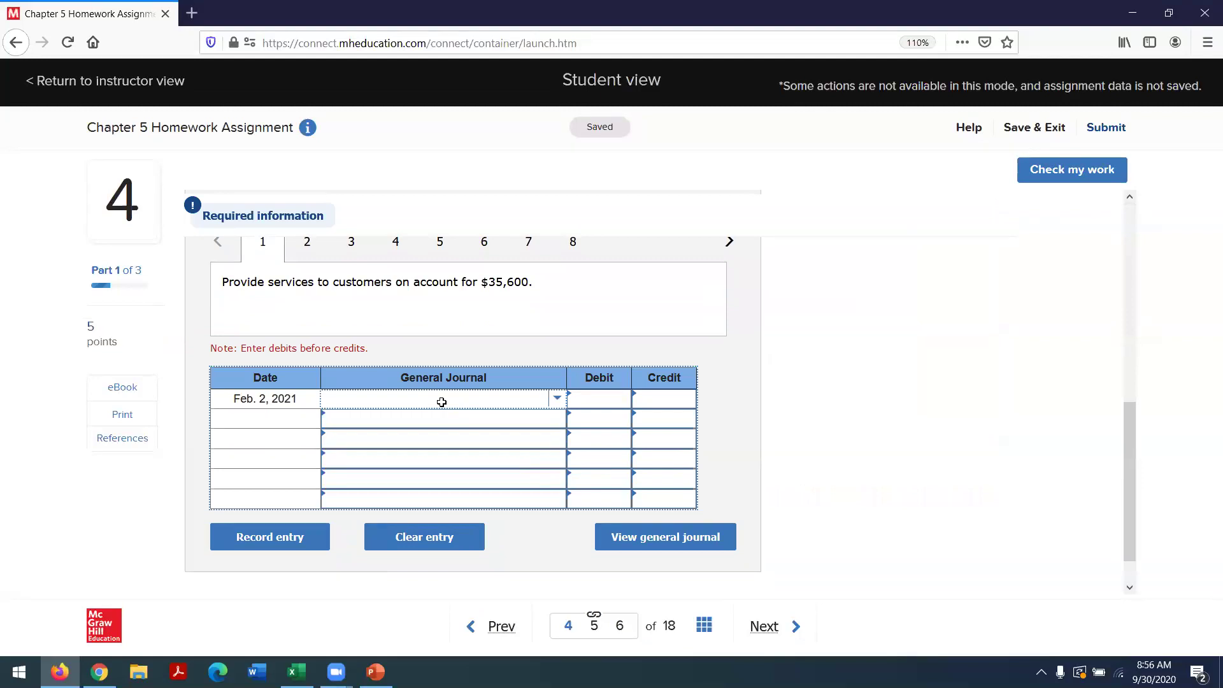
text(Acc)
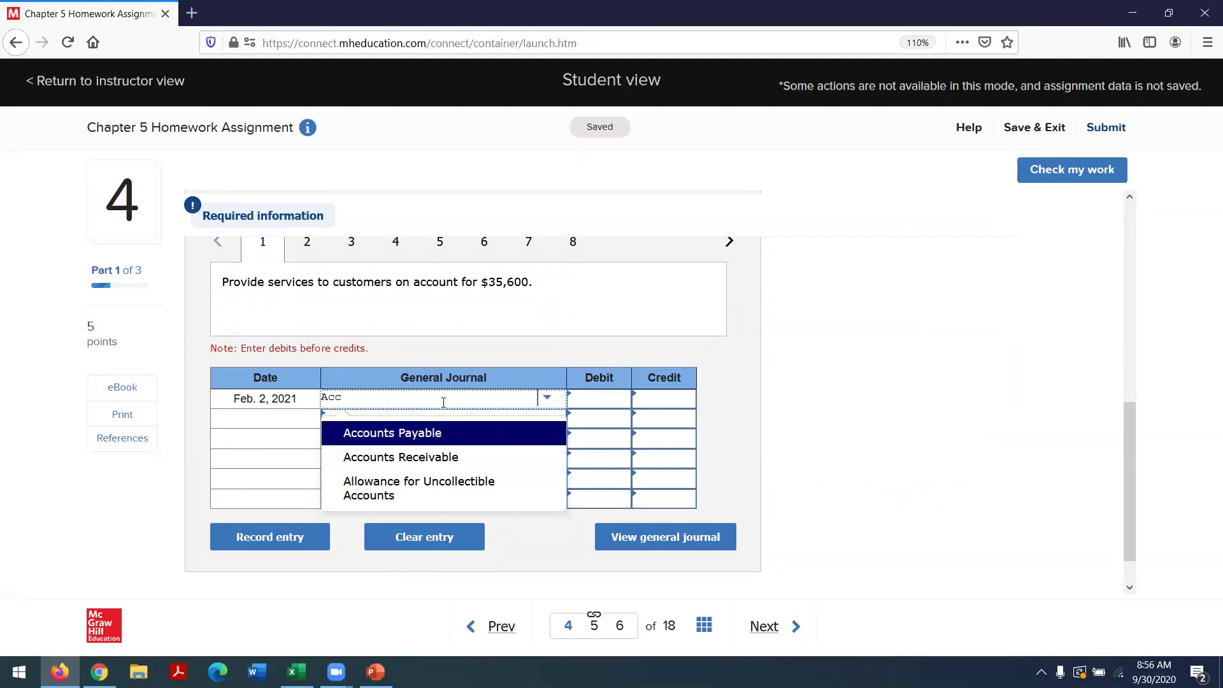
click(373, 456)
click(366, 418)
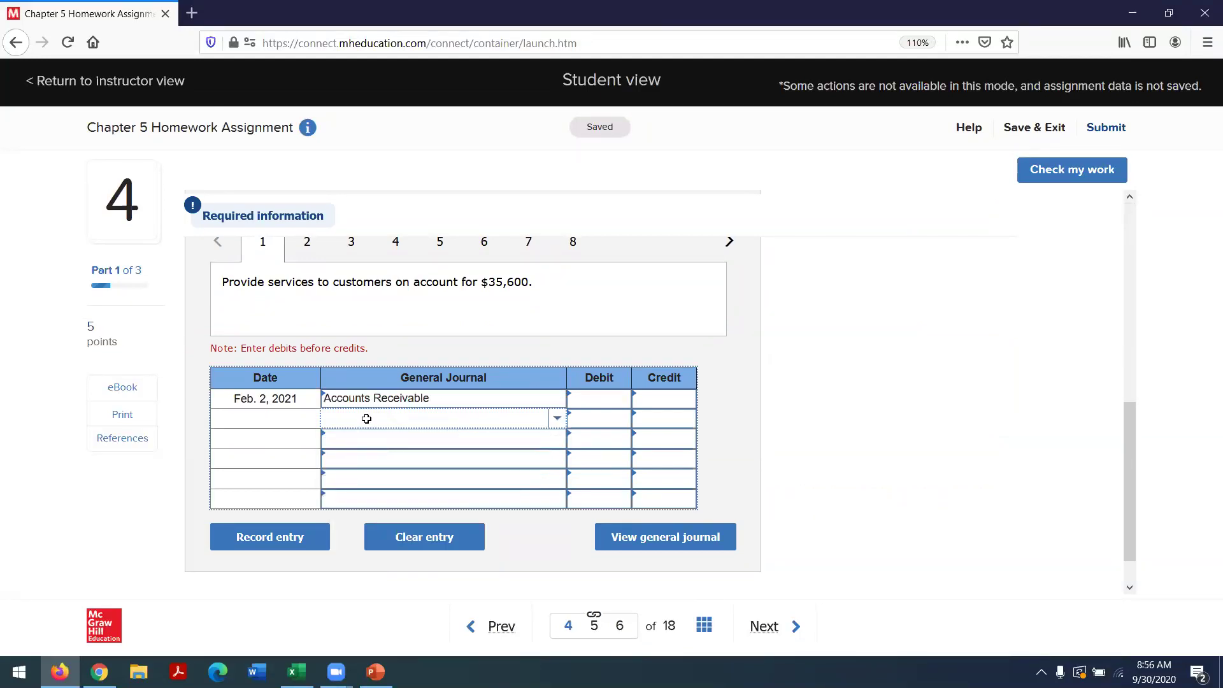
text(Services)
key(BackSpace)
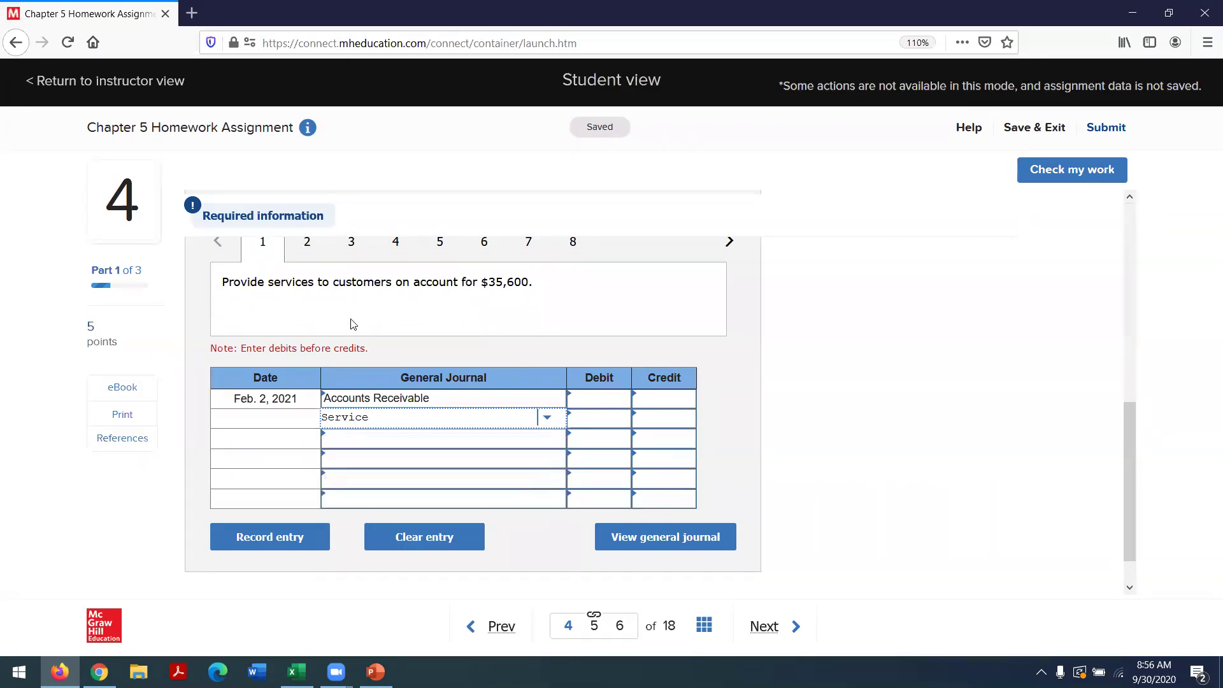
key(BackSpace)
key(BackSpace)
key(BackSpace)
key(BackSpace)
key(BackSpace)
key(BackSpace)
key(BackSpace)
text(Service)
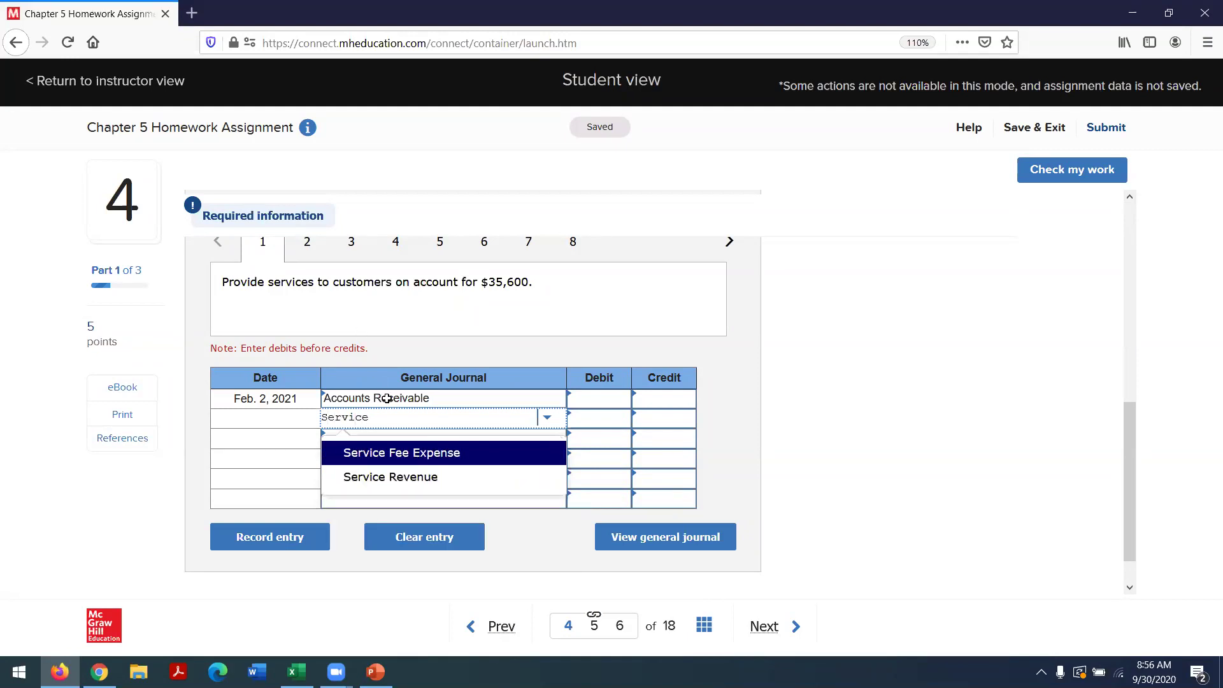
click(401, 476)
Enter 35600 as the debit to Accounts Receivable and 35600 as the credit to Service Revenue.
click(600, 398)
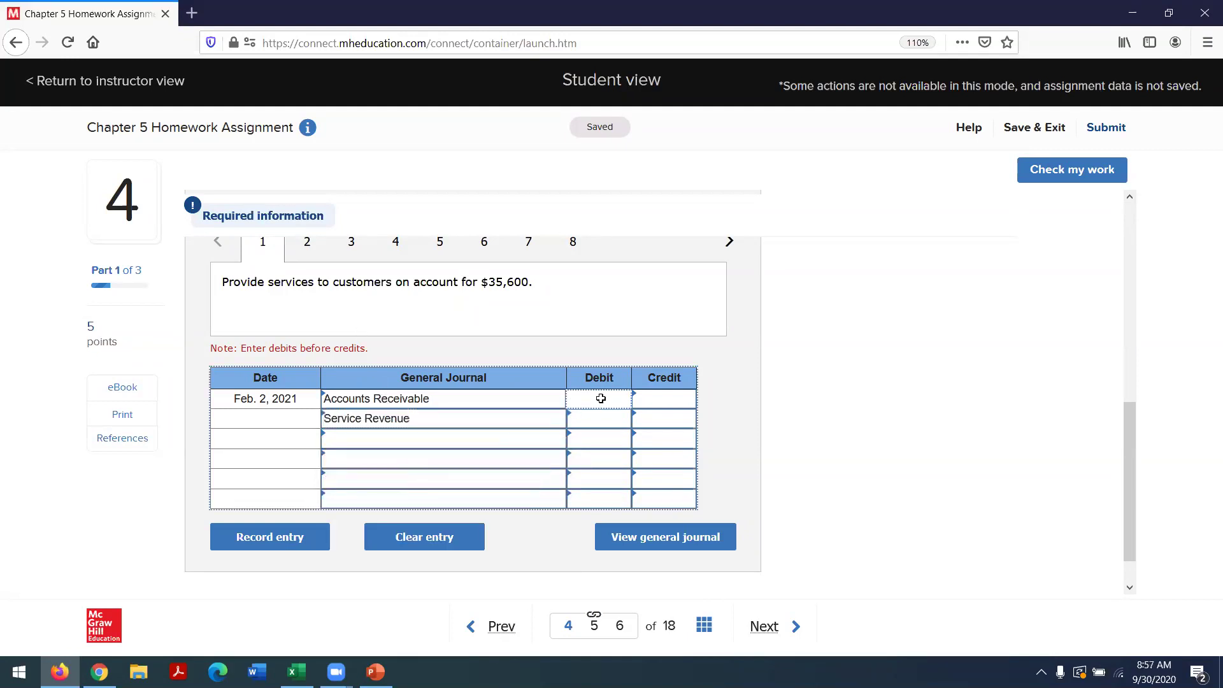
text(35600)
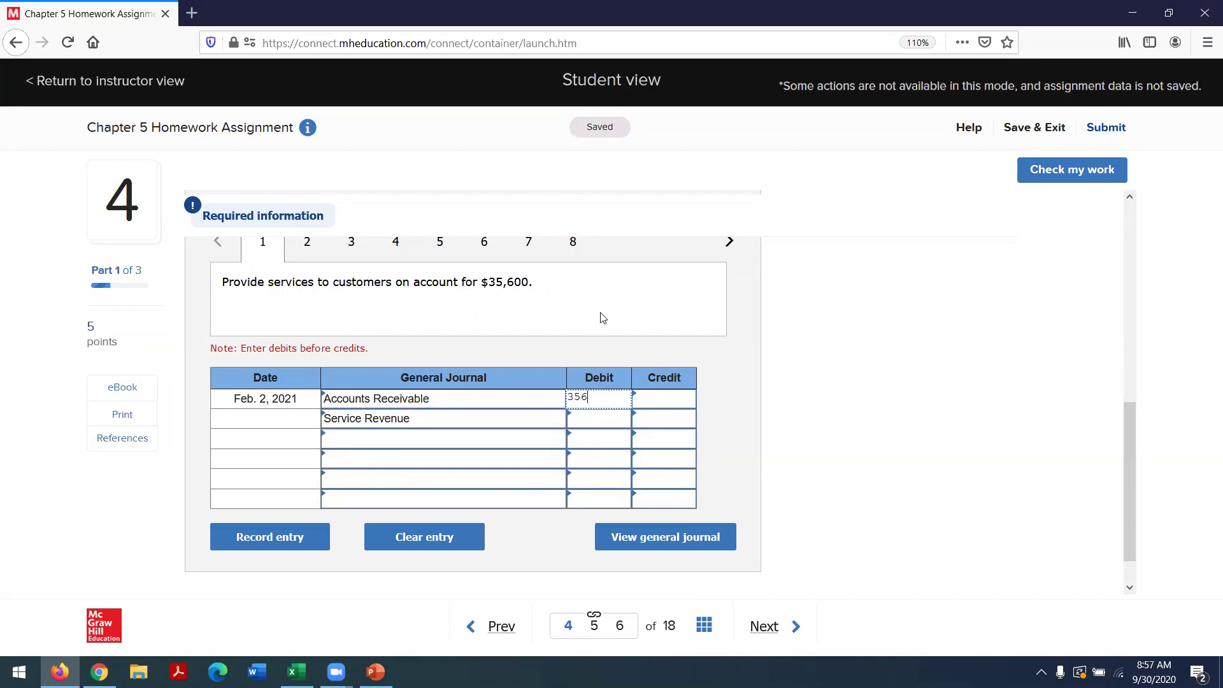
click(674, 416)
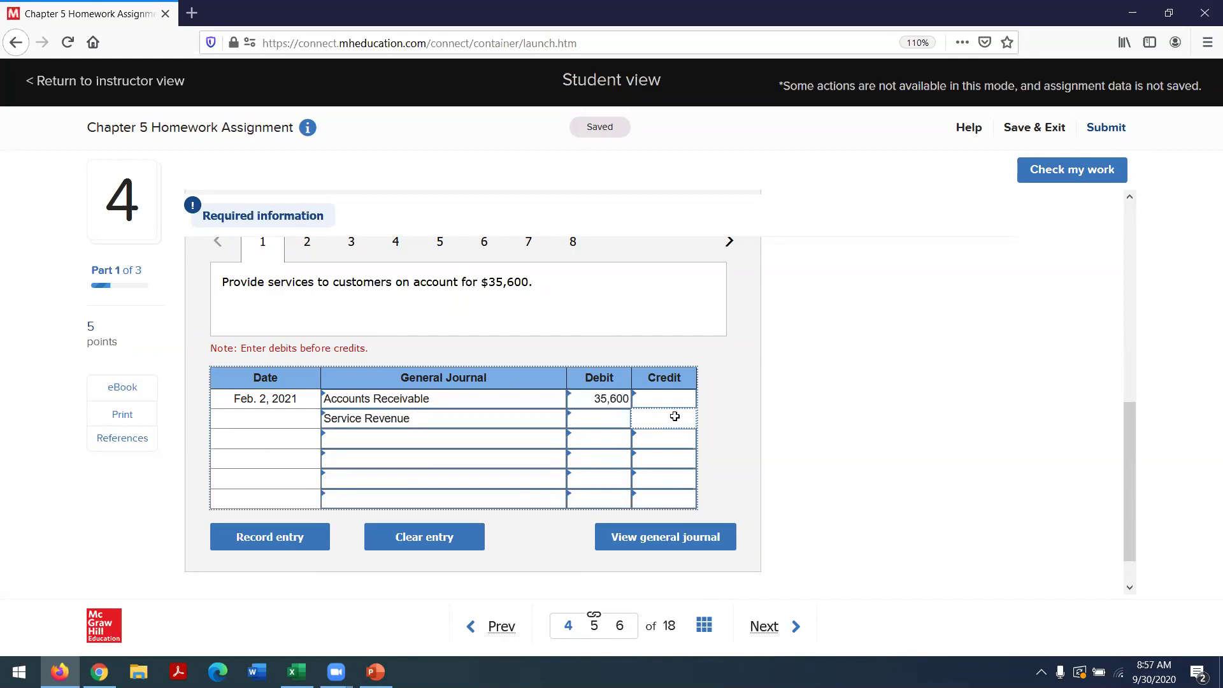
text(35600)
key(Tab)
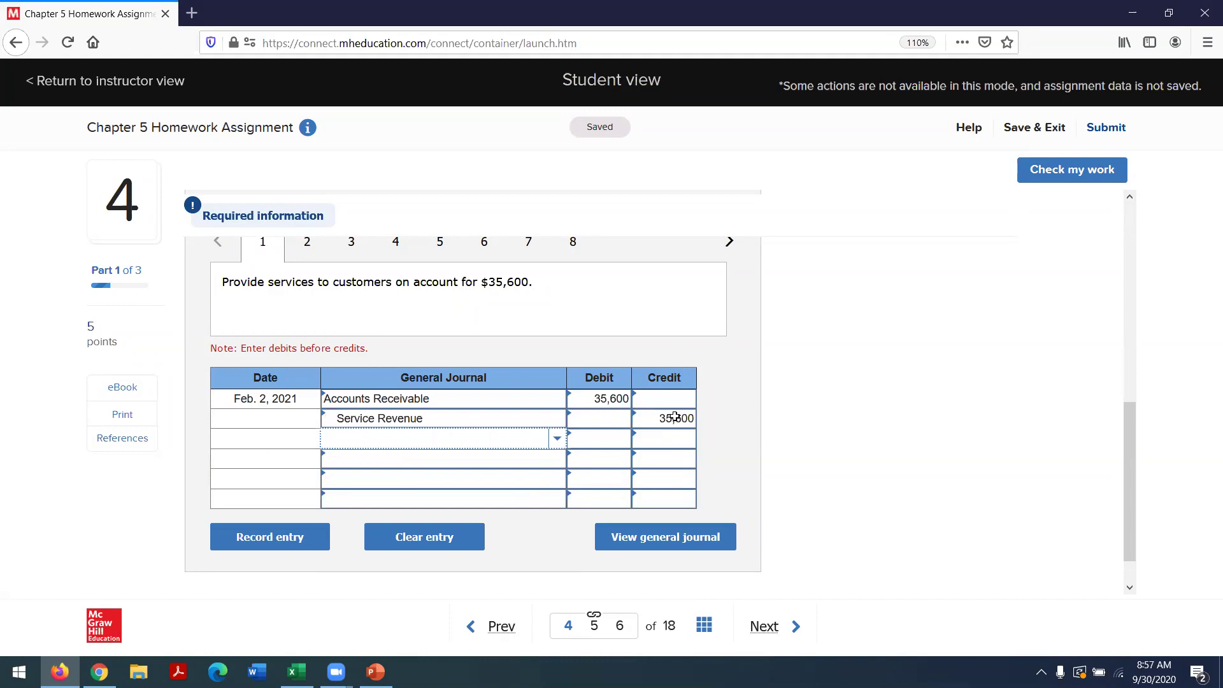
Open transaction 2 and debit Cash for 25000 in the Jul. 23, 2021 entry.
click(306, 248)
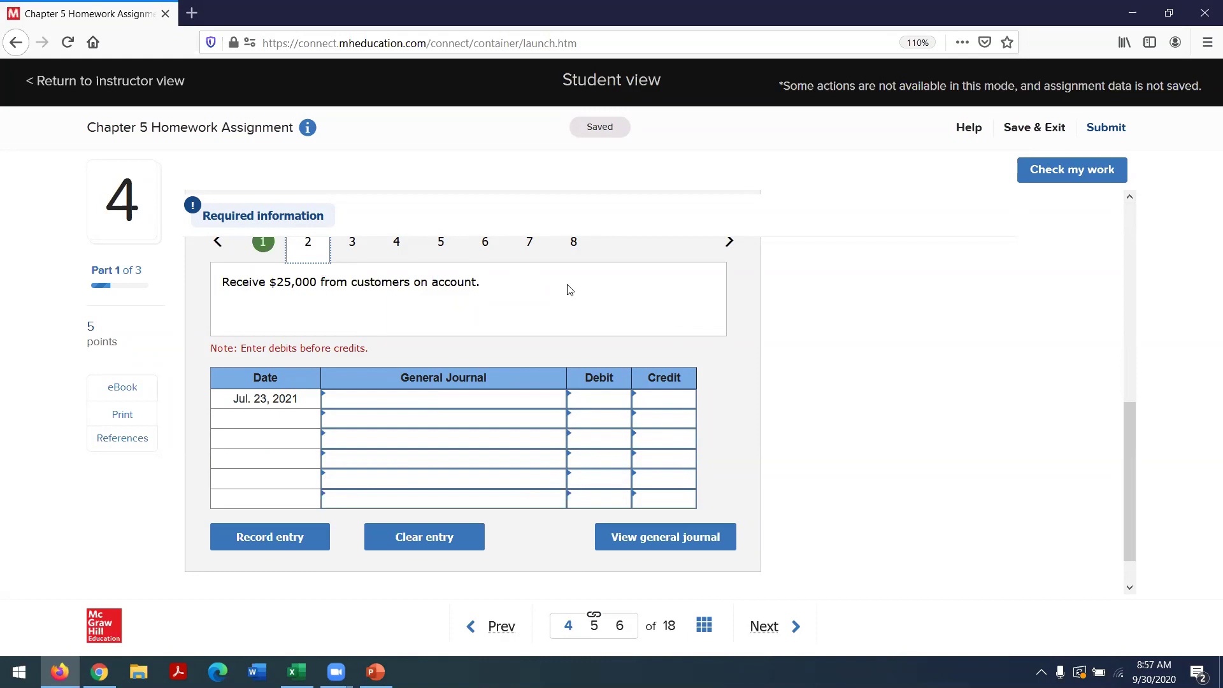
click(360, 399)
text(Cash)
key(Tab)
text(25000)
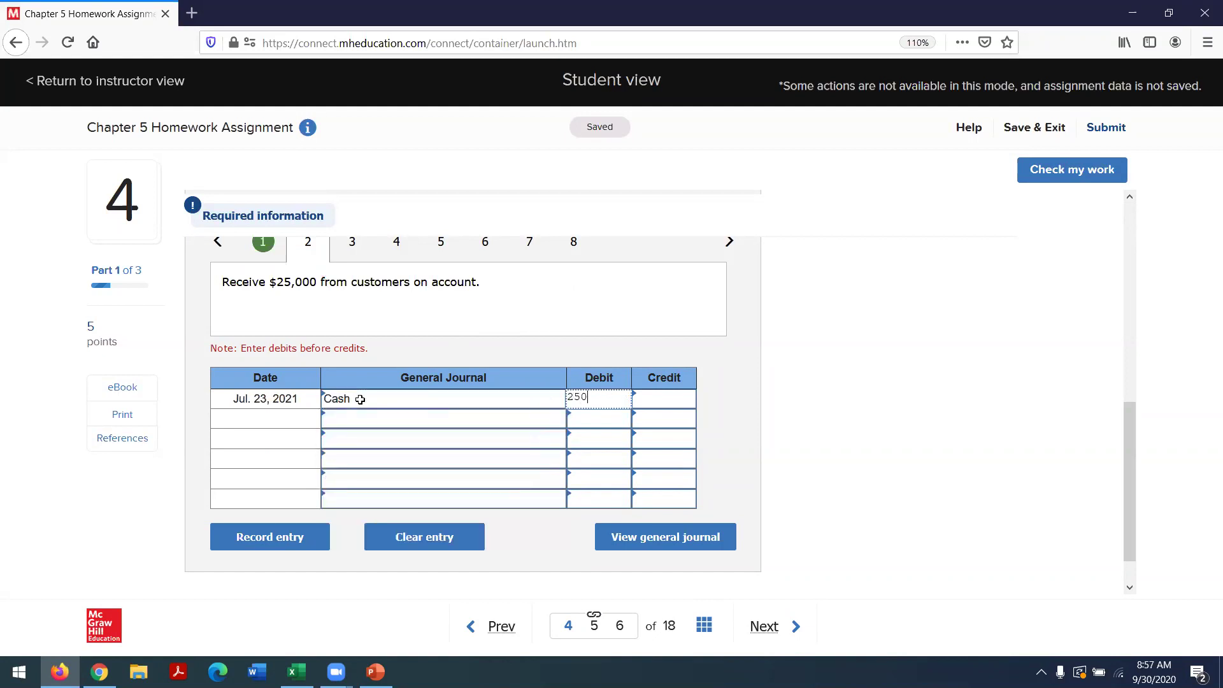
Credit Accounts Receivable for 25000 on the second line of the Jul. 23, 2021 entry and proceed to transaction 3.
click(359, 421)
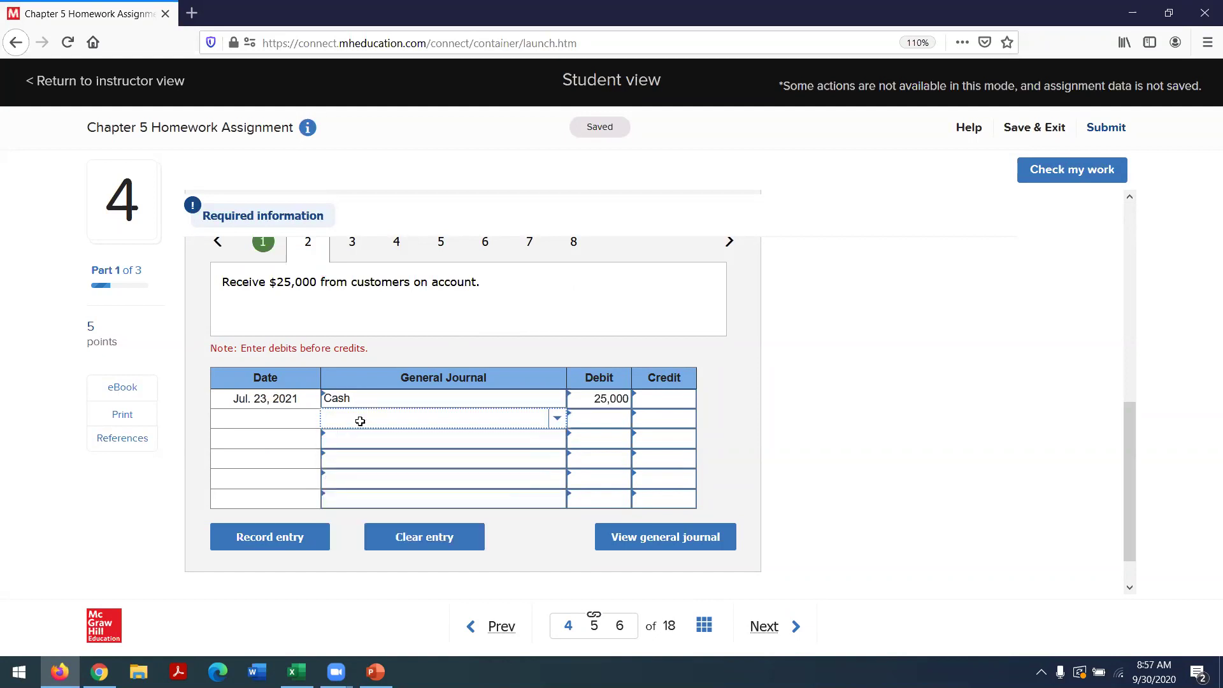
text(Accounts Receivable)
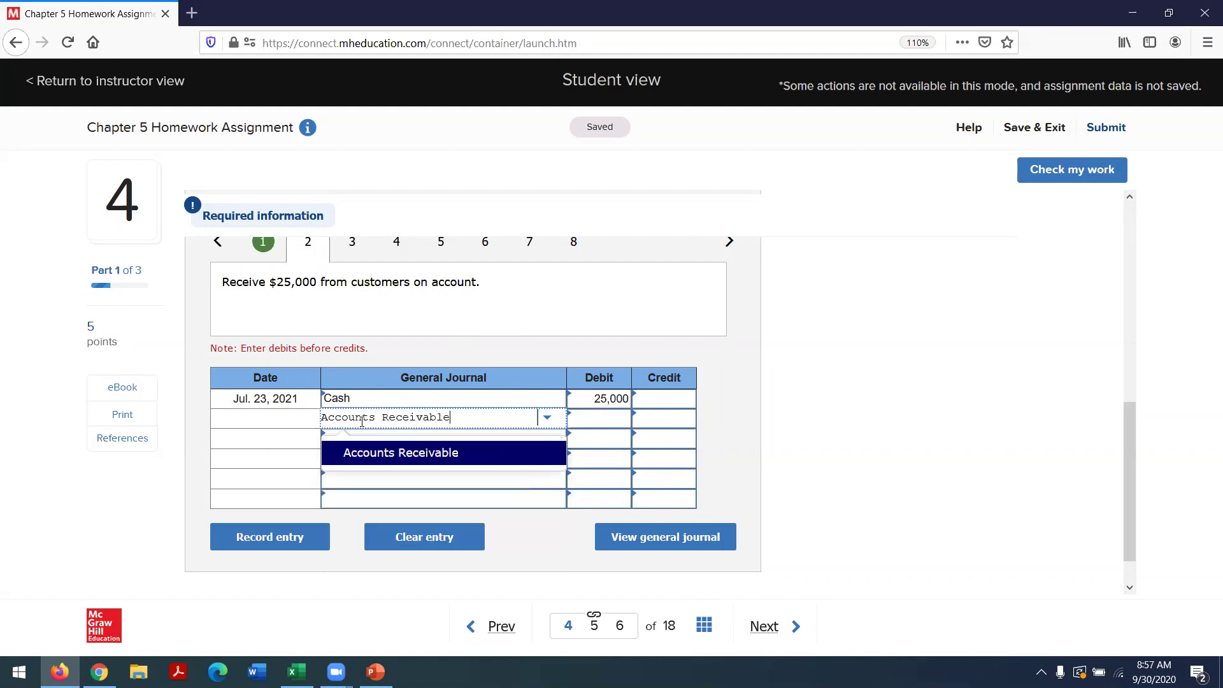
key(Tab)
key(Tab)
text(25000)
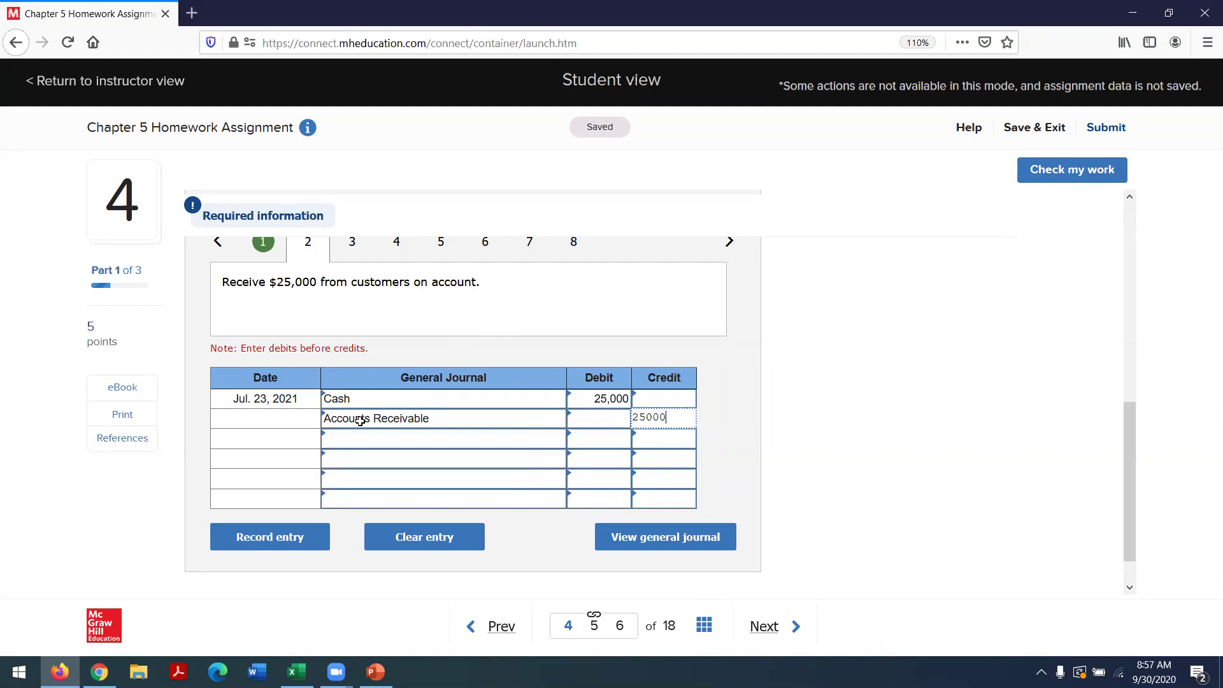
click(353, 247)
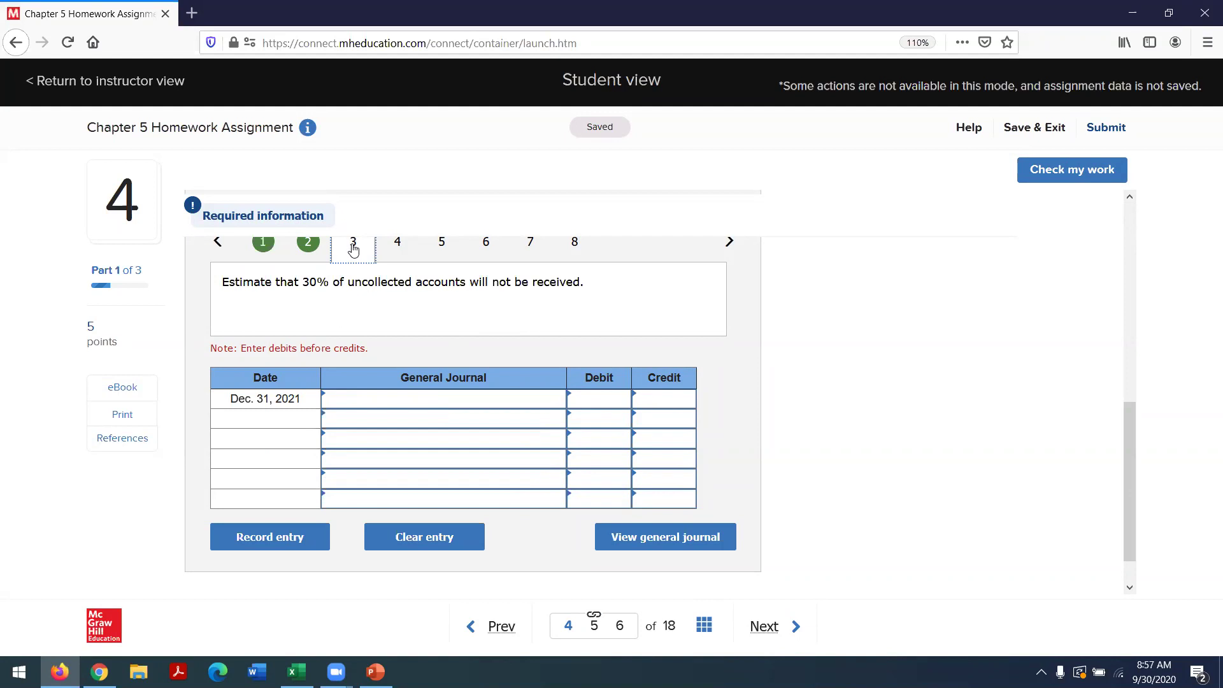
Reopen transaction 1 in Connect, switch to the Excel workbook and clear the old calculations from rows 13 to 30.
click(264, 247)
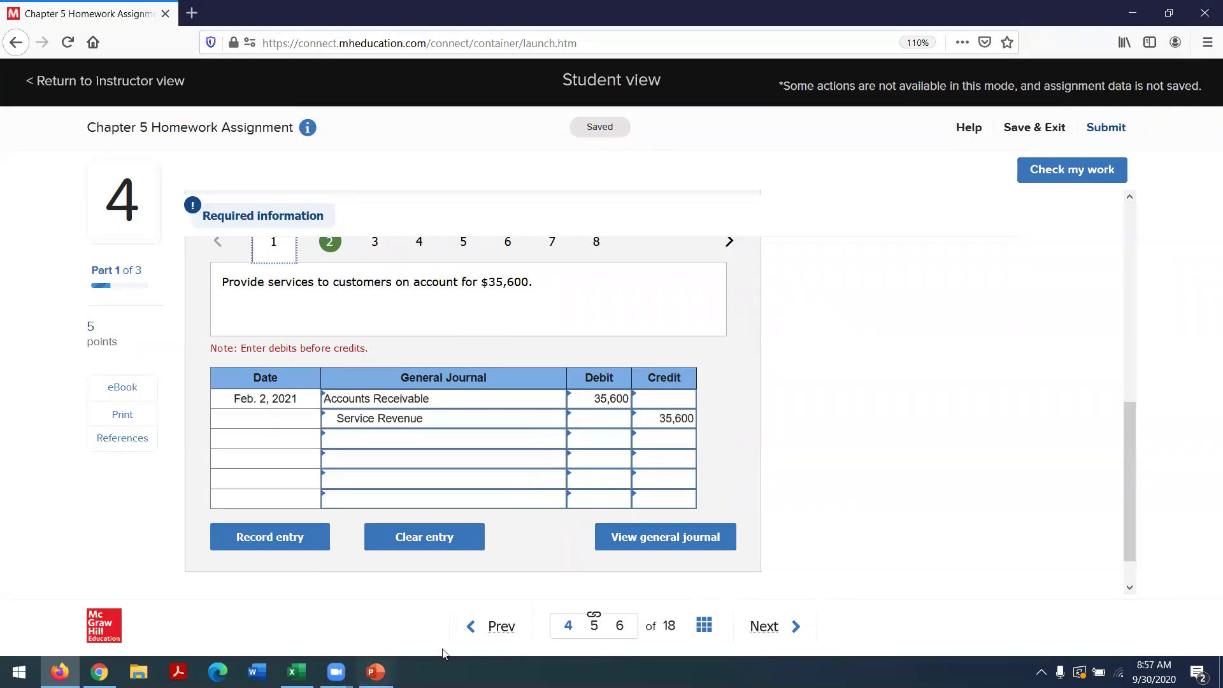
mouse_move(297, 671)
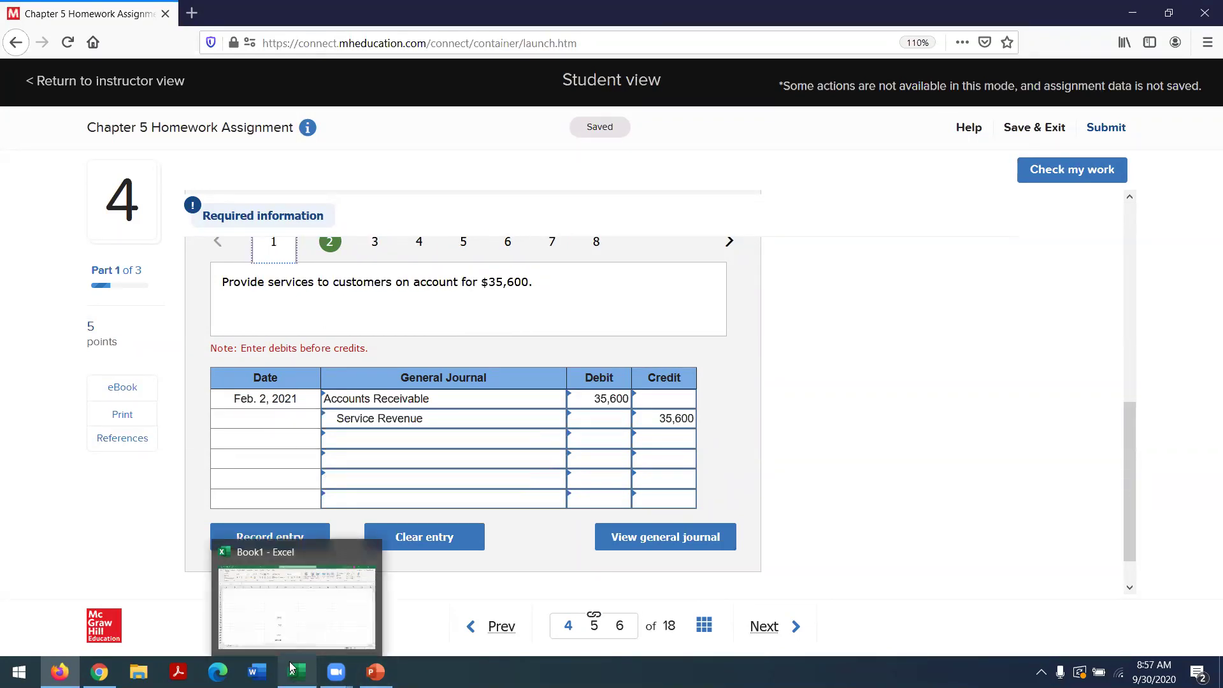
click(306, 603)
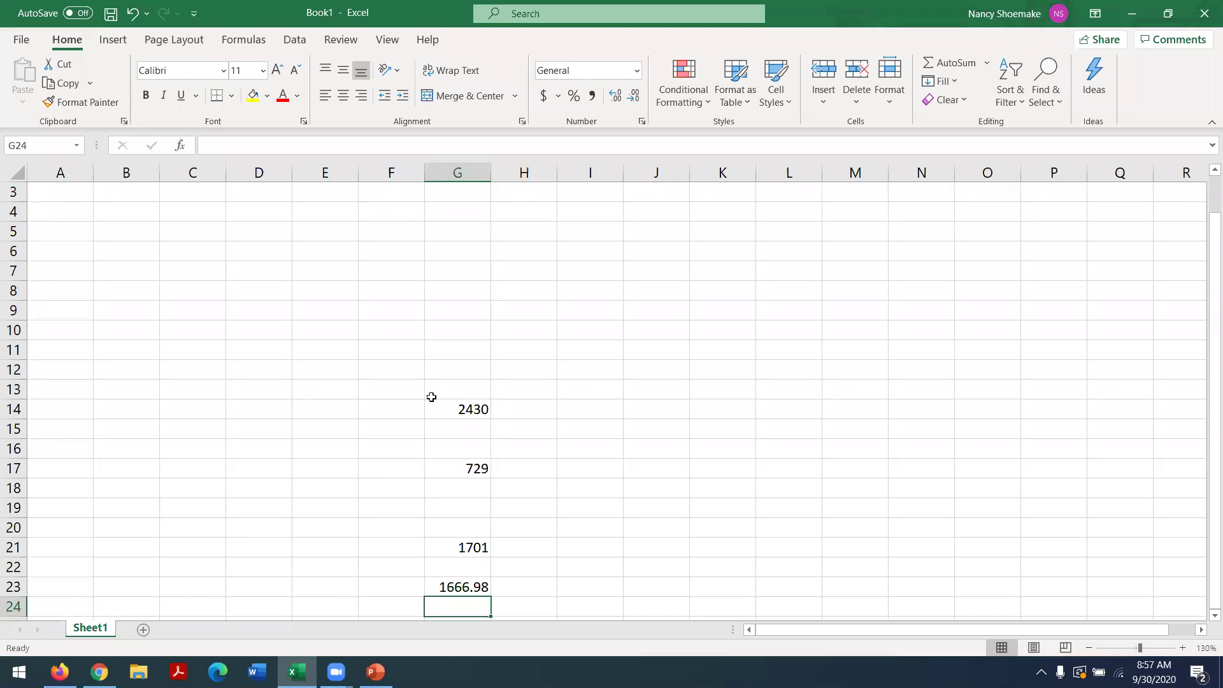
drag(14, 379, 13, 576)
right_click(11, 497)
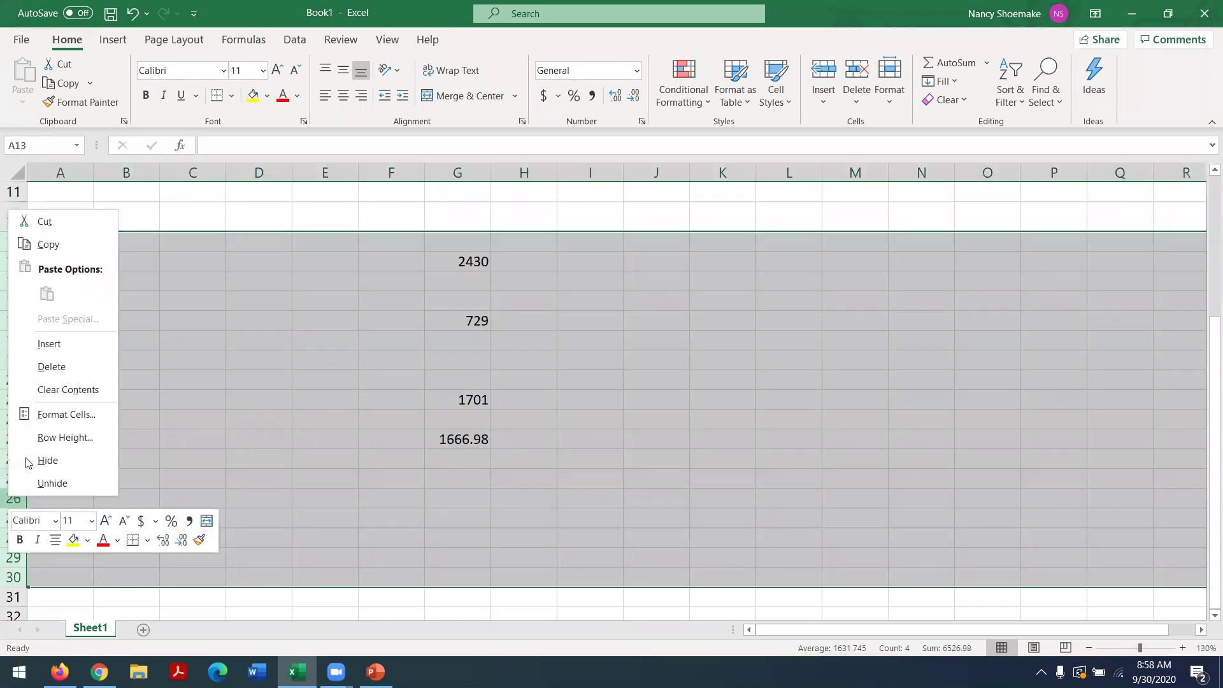
click(49, 375)
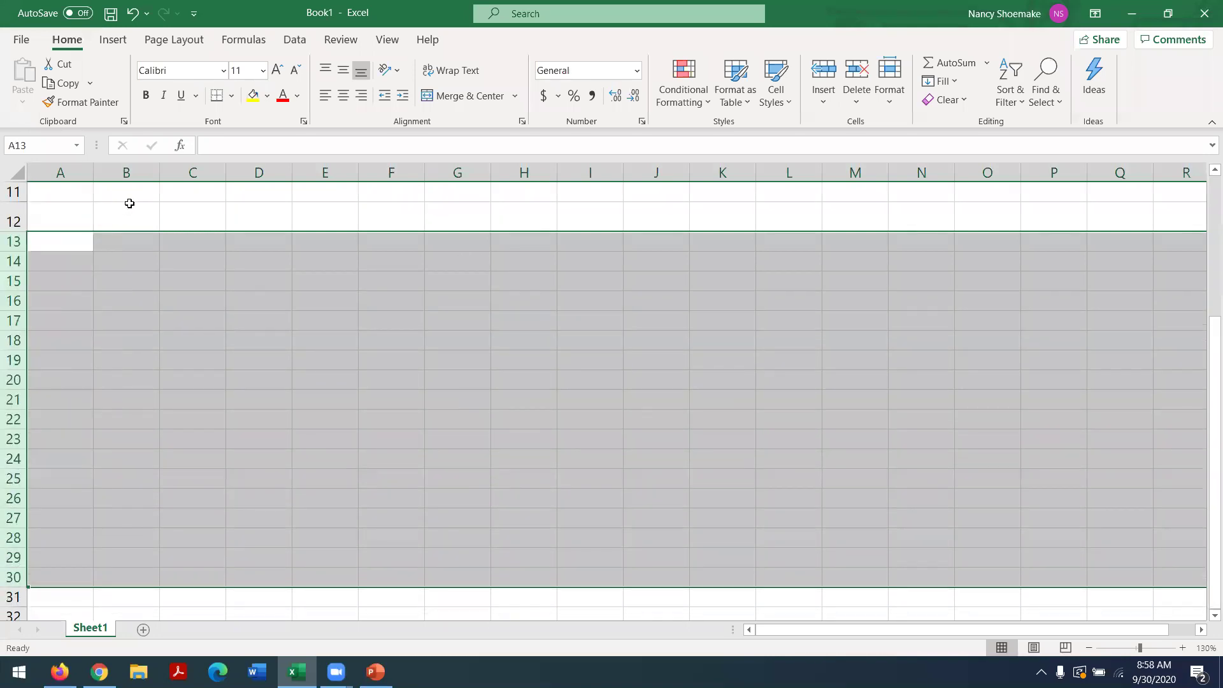
click(196, 208)
text(Sales)
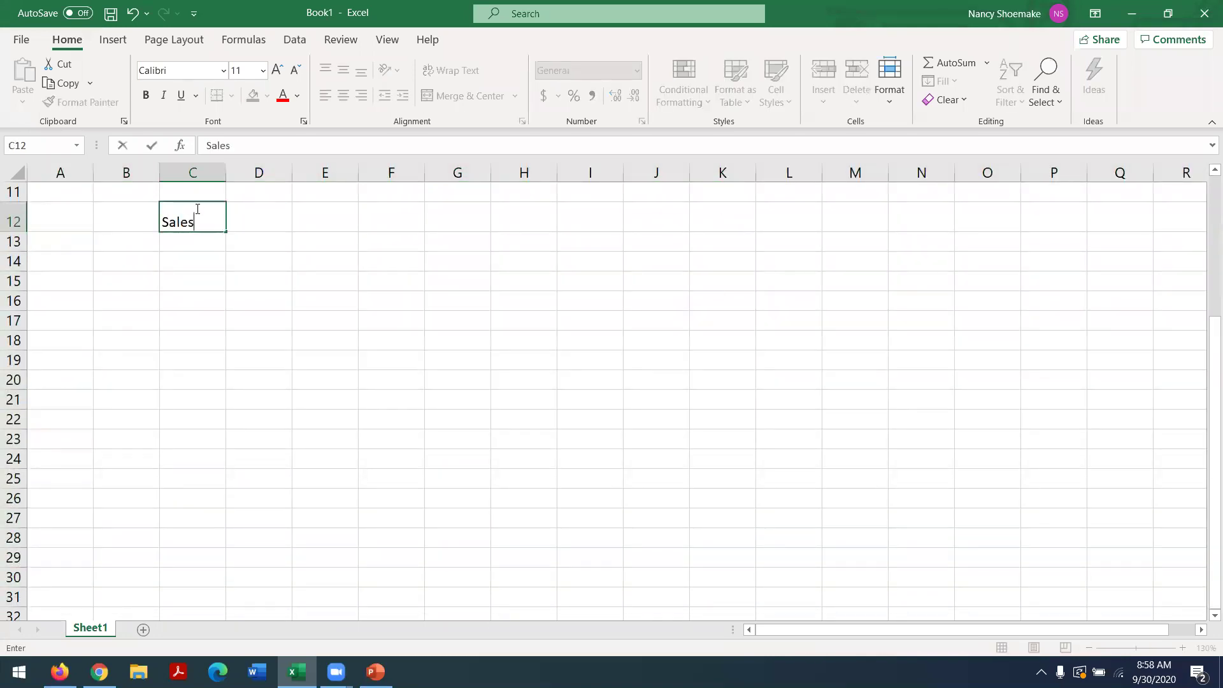
key(Tab)
text(35600)
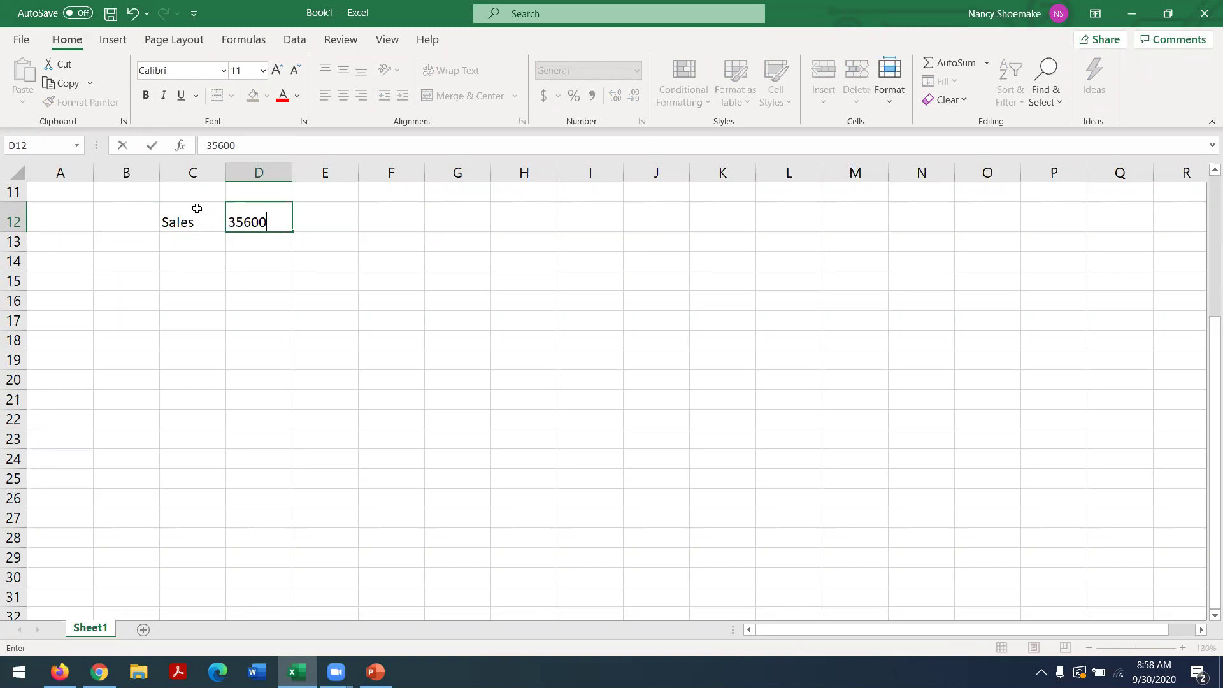
key(BackSpace)
click(197, 208)
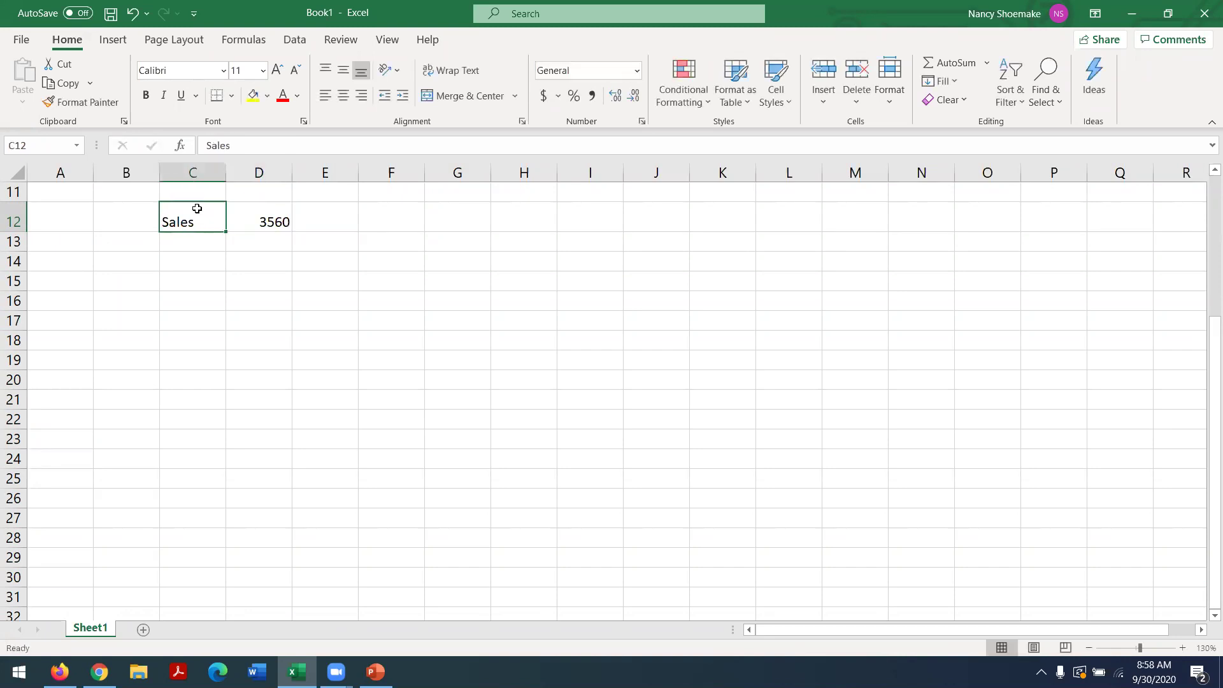
text(Accounts )
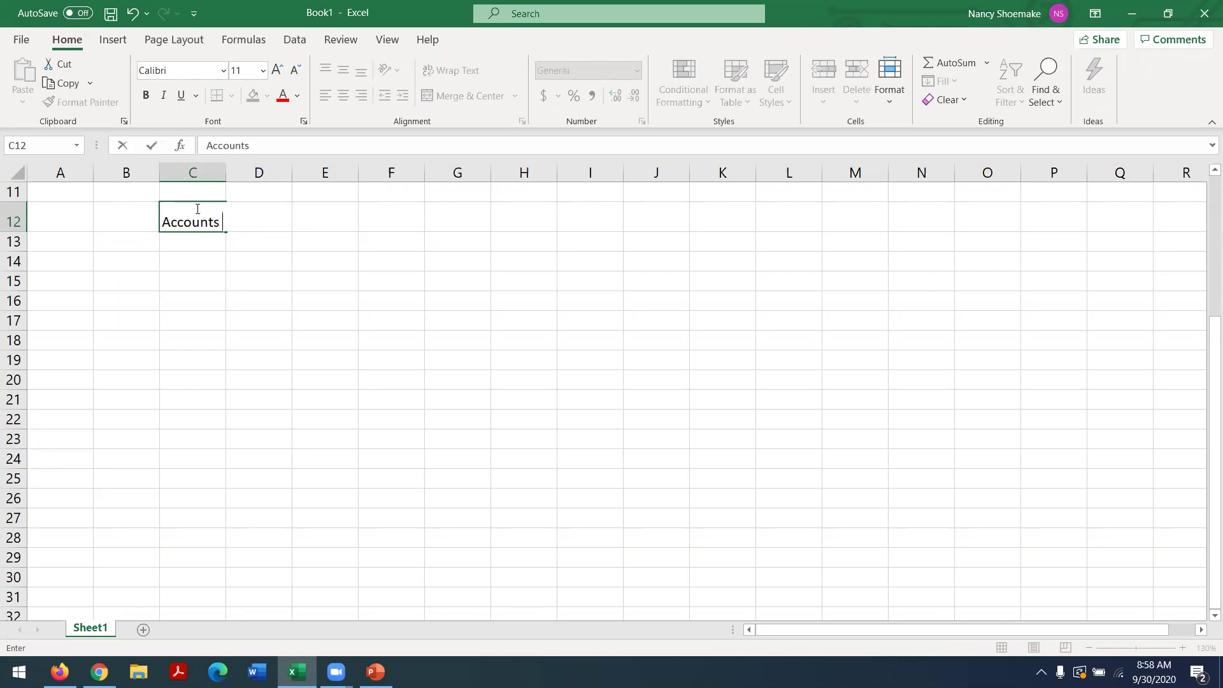
text(Receivable)
click(393, 210)
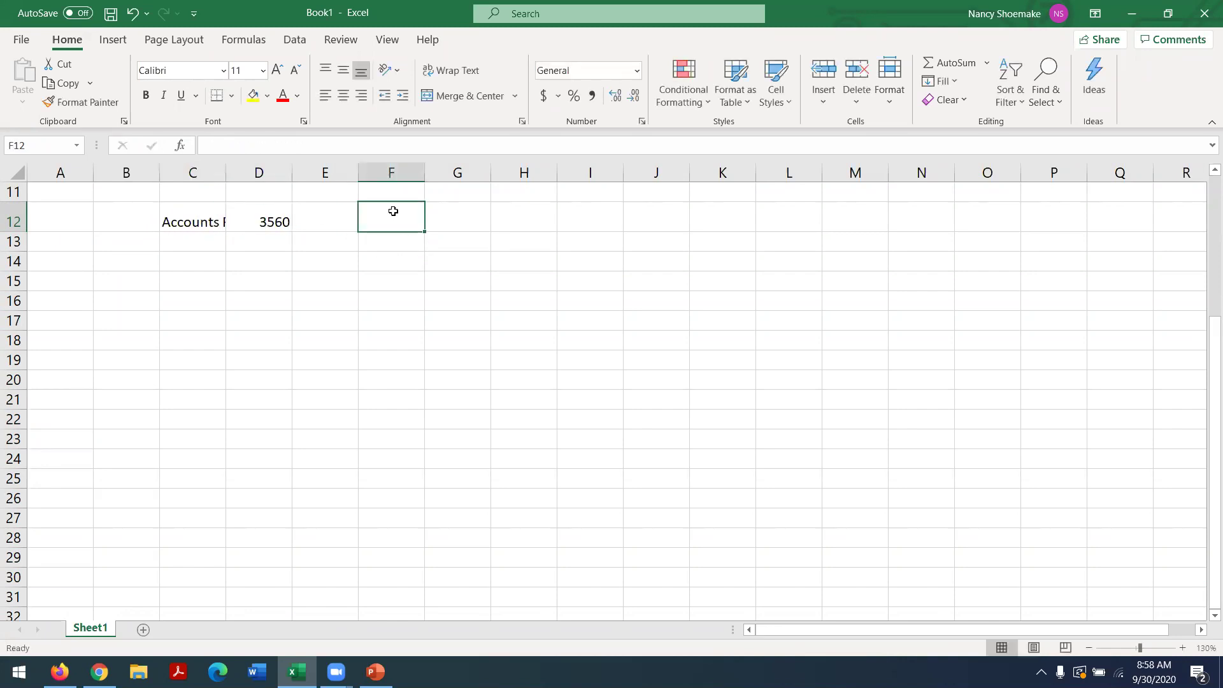
drag(222, 173, 291, 172)
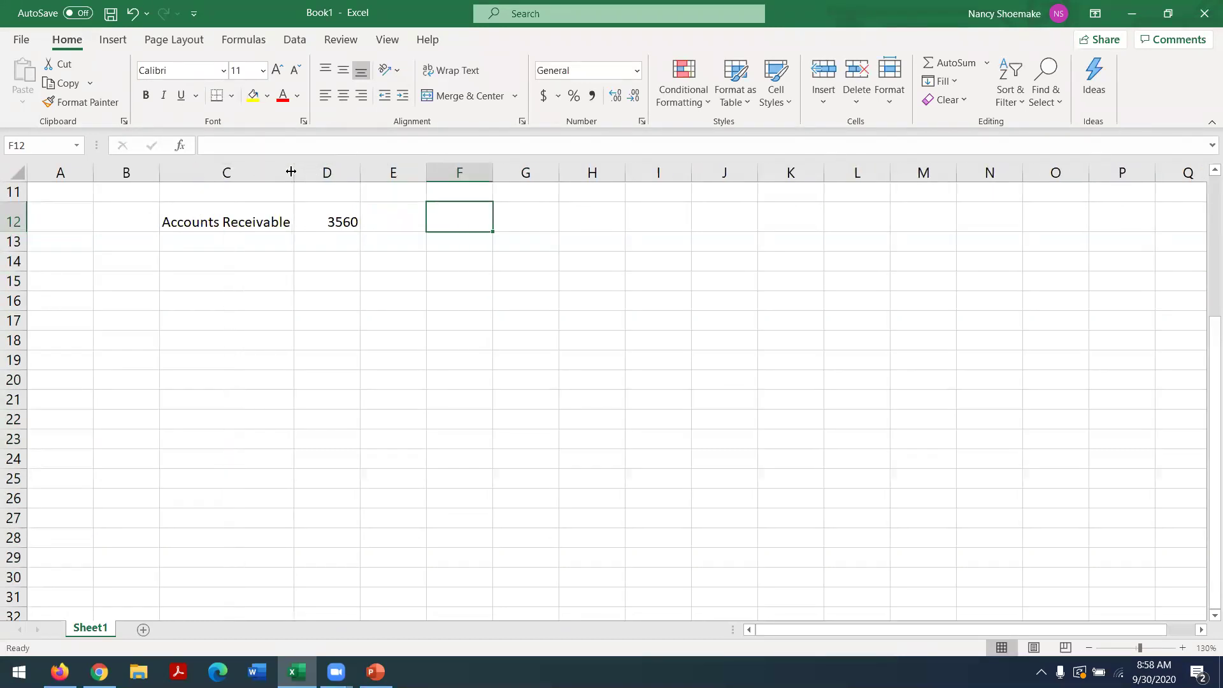
click(205, 237)
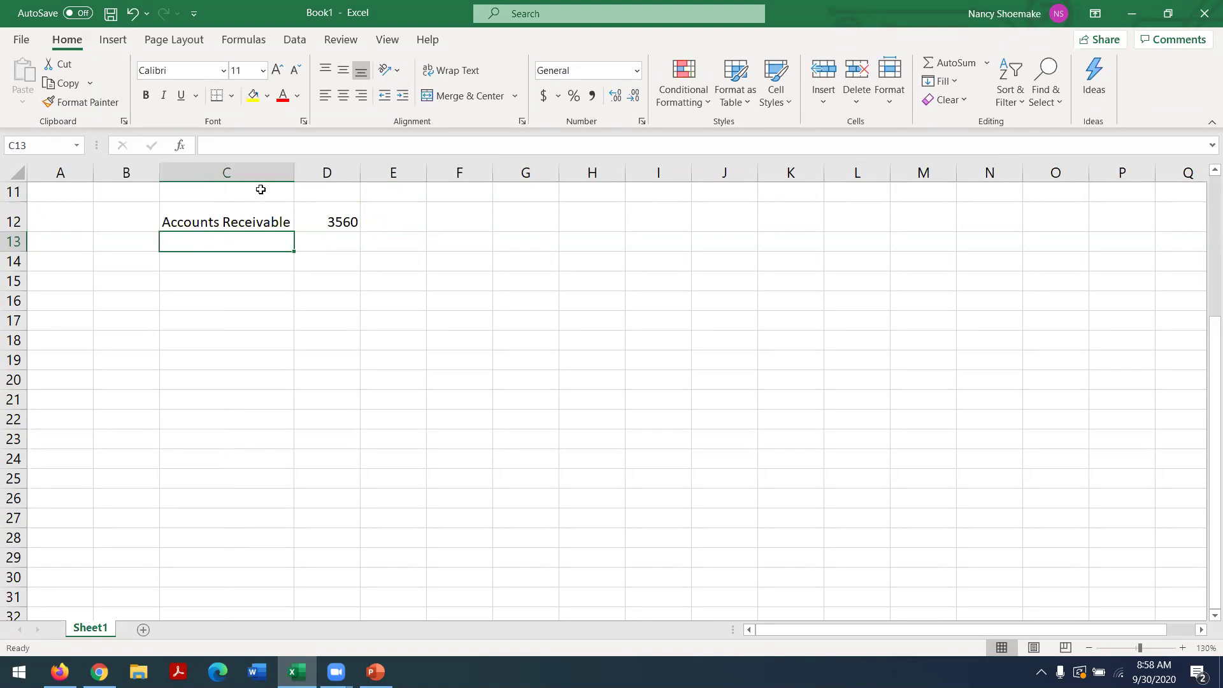
click(245, 220)
key(BackSpace)
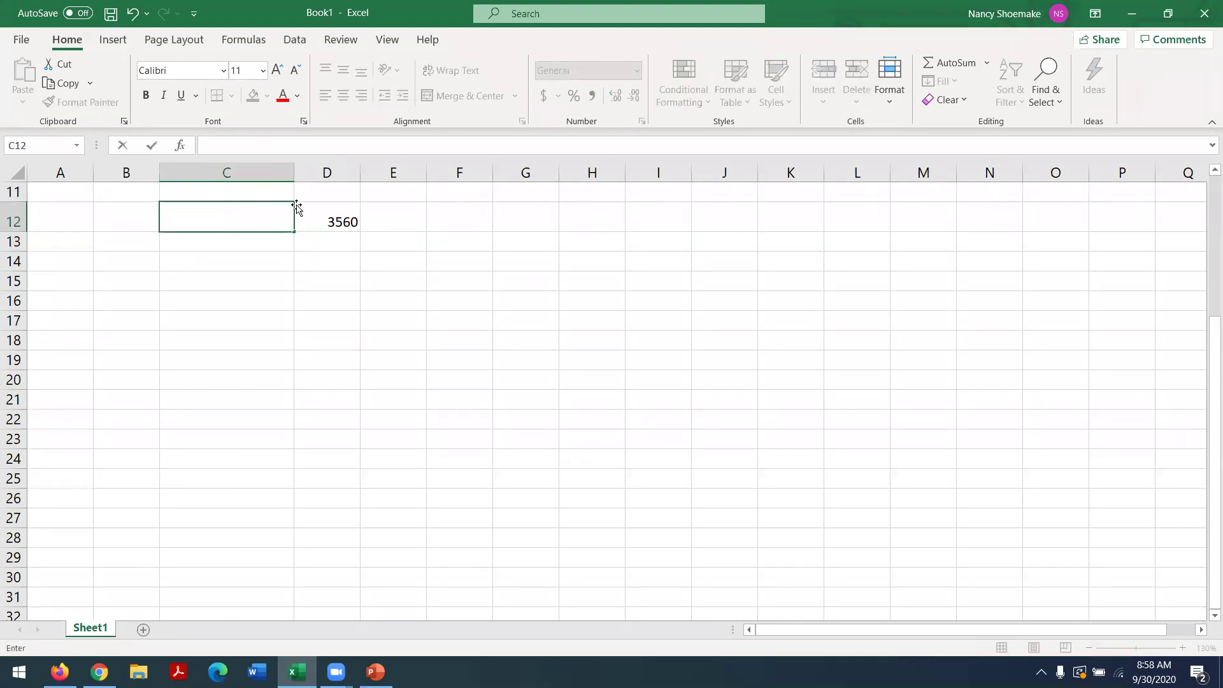
click(324, 223)
key(BackSpace)
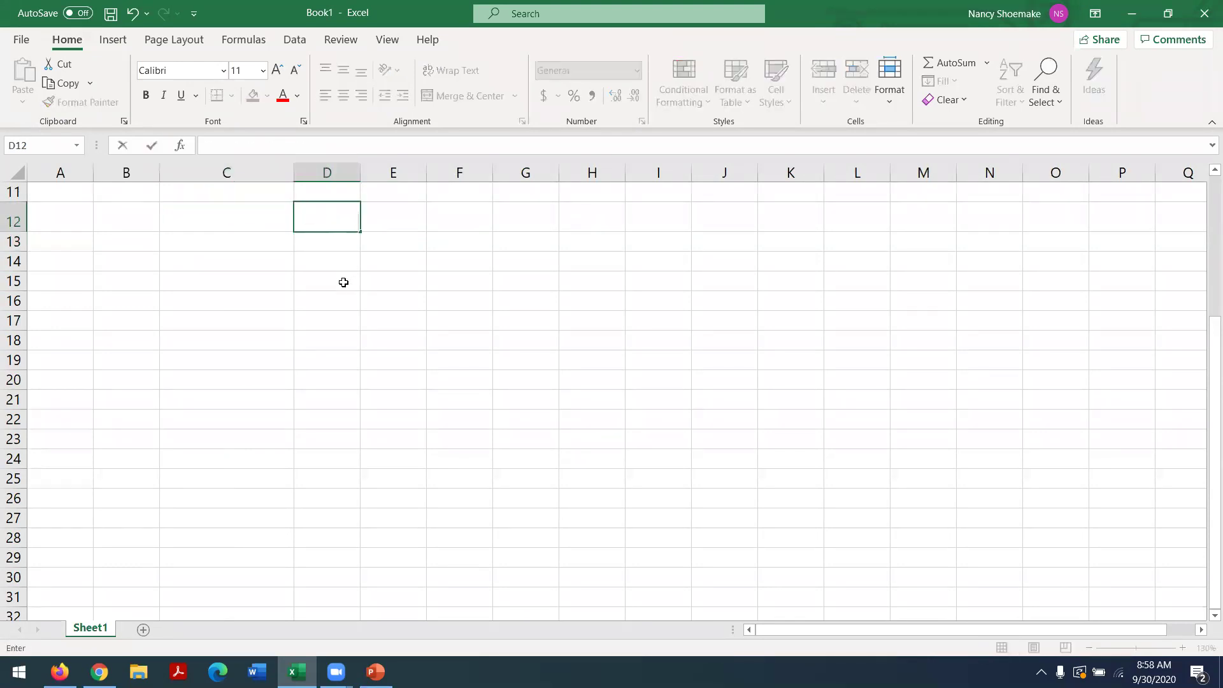
Draw a T-account outline with a bottom border under D15:E15 and a left border along E16:E23.
drag(343, 281, 379, 283)
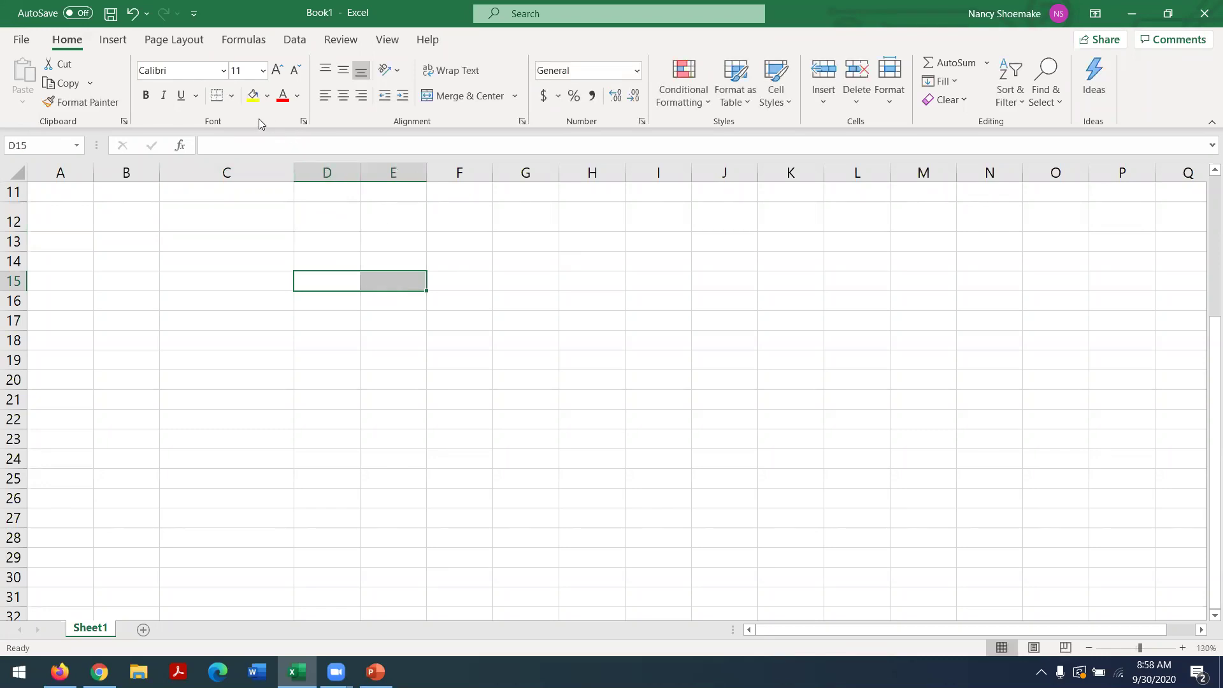
drag(390, 308, 384, 438)
click(233, 96)
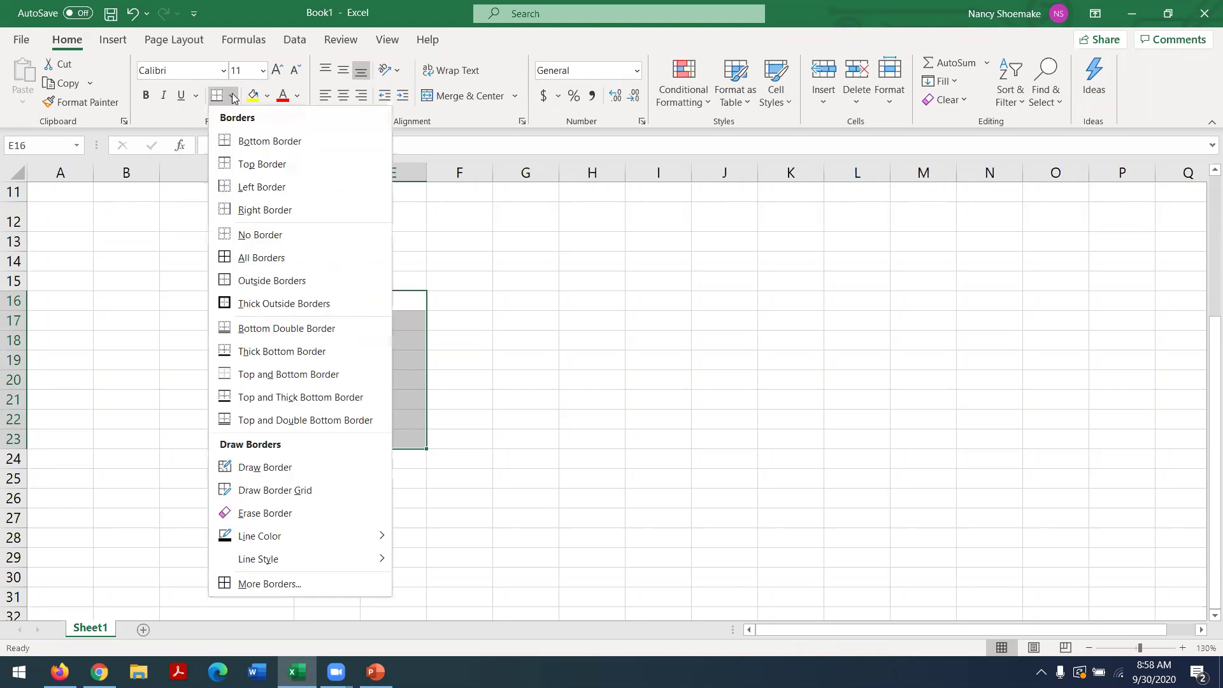
click(244, 191)
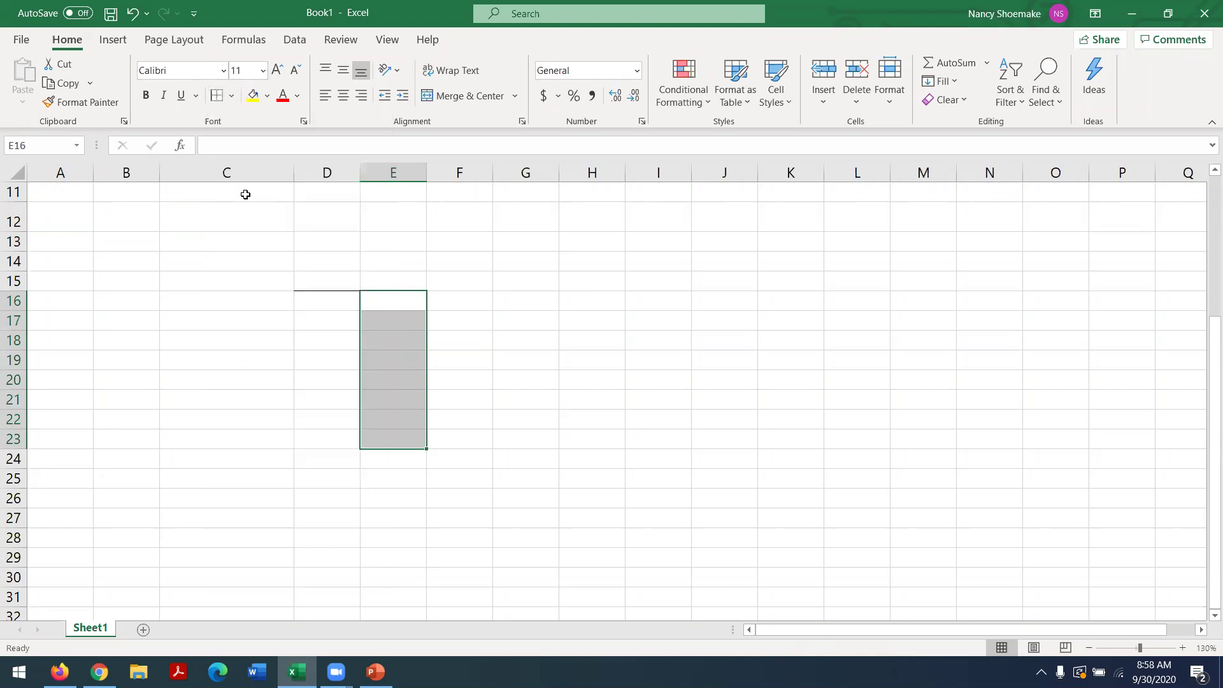
Merge and center D15:E15 and title the T-account Accounts Receivable.
drag(330, 278, 386, 278)
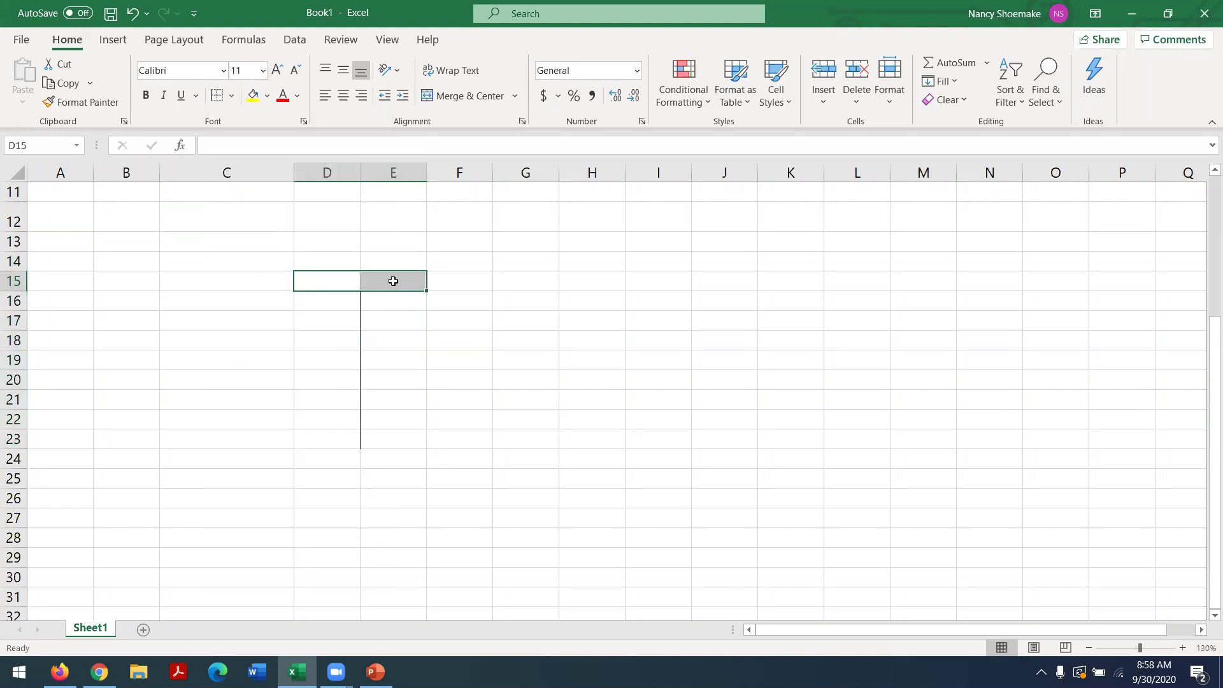
click(456, 94)
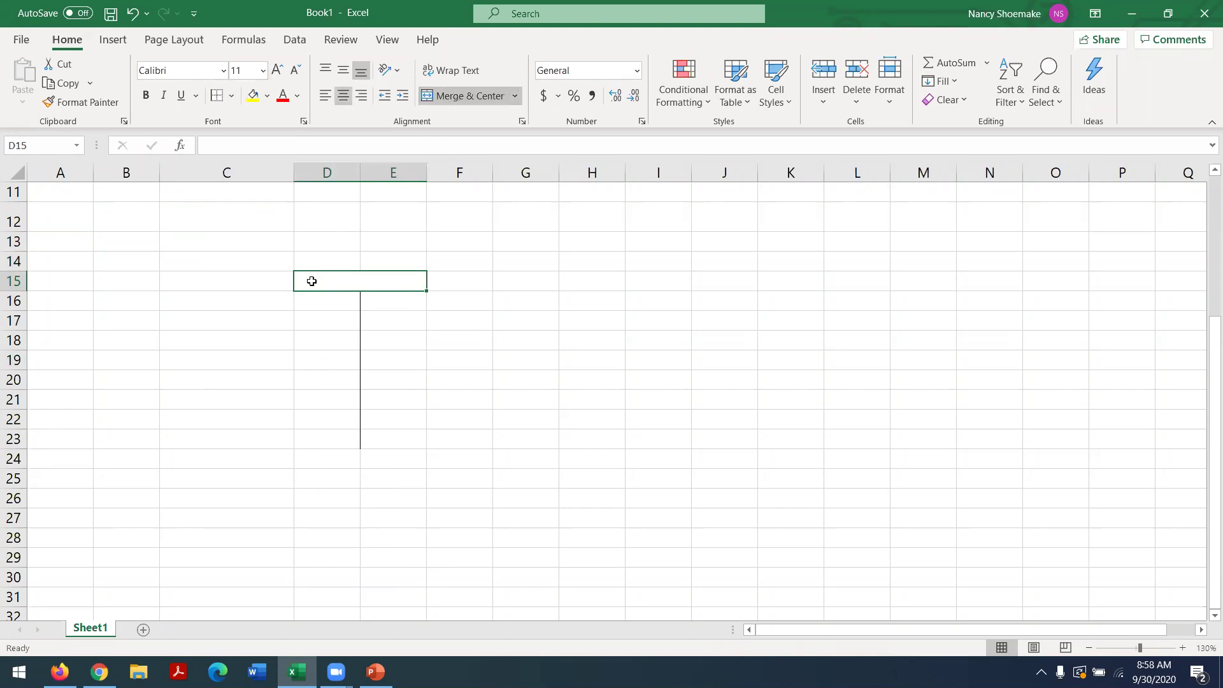
click(325, 142)
text(Accou)
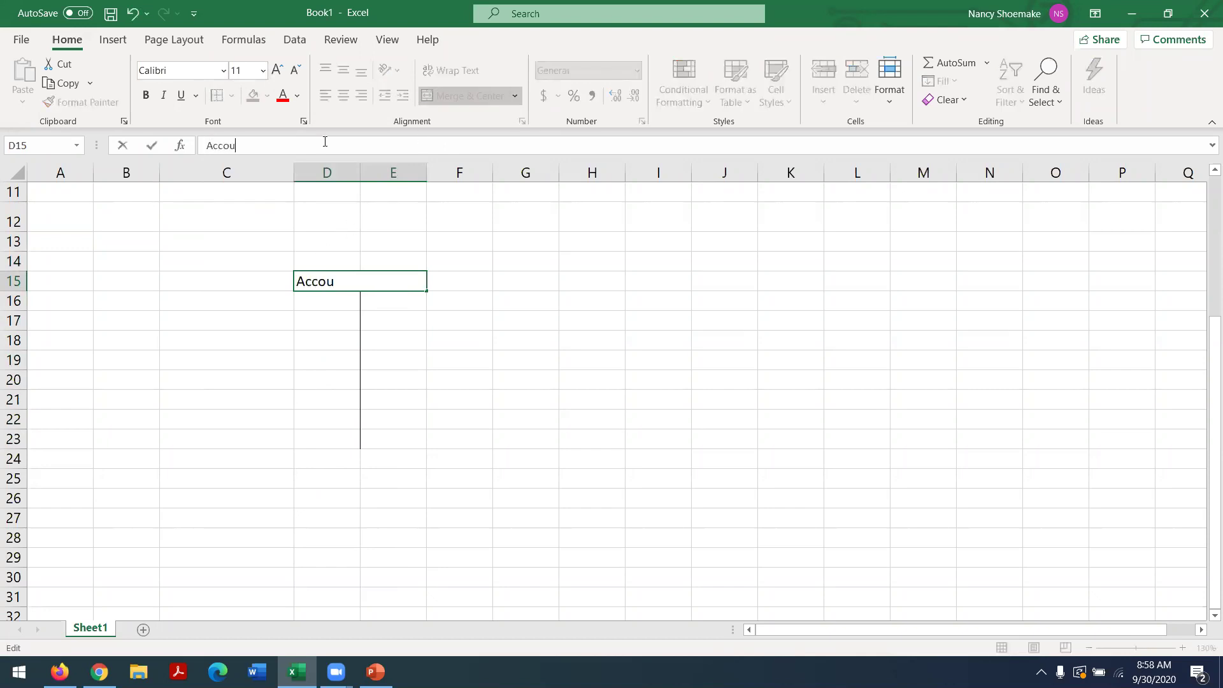
text(nts Receivable)
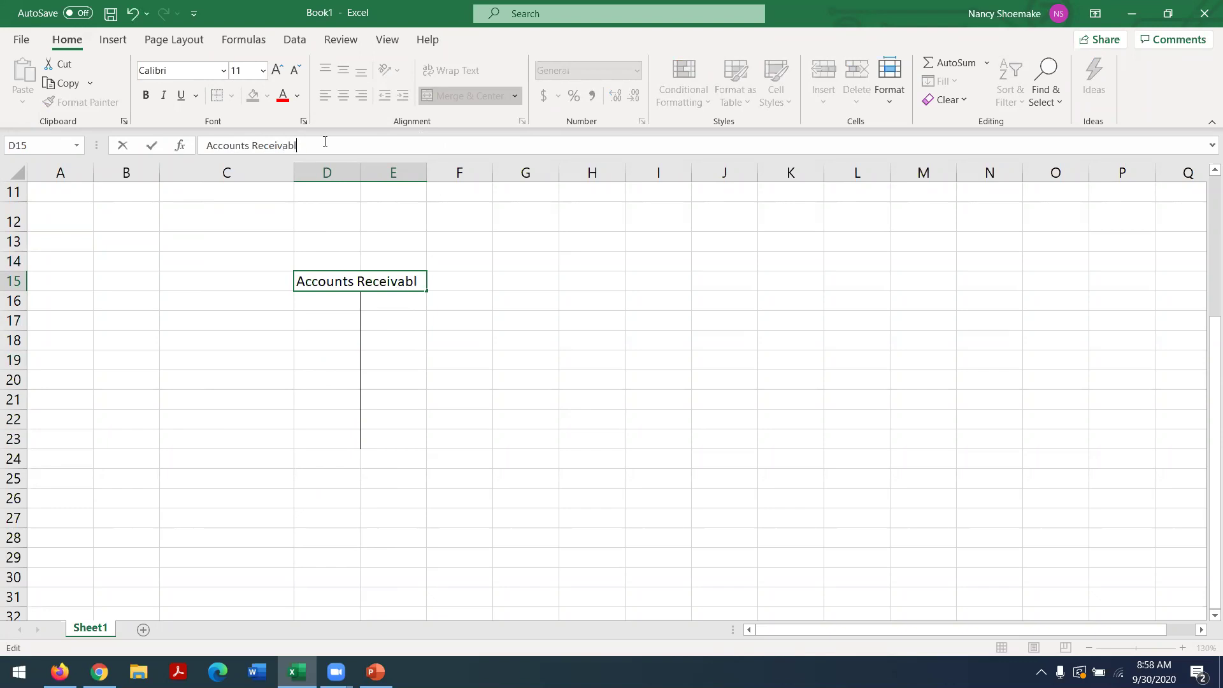
key(Return)
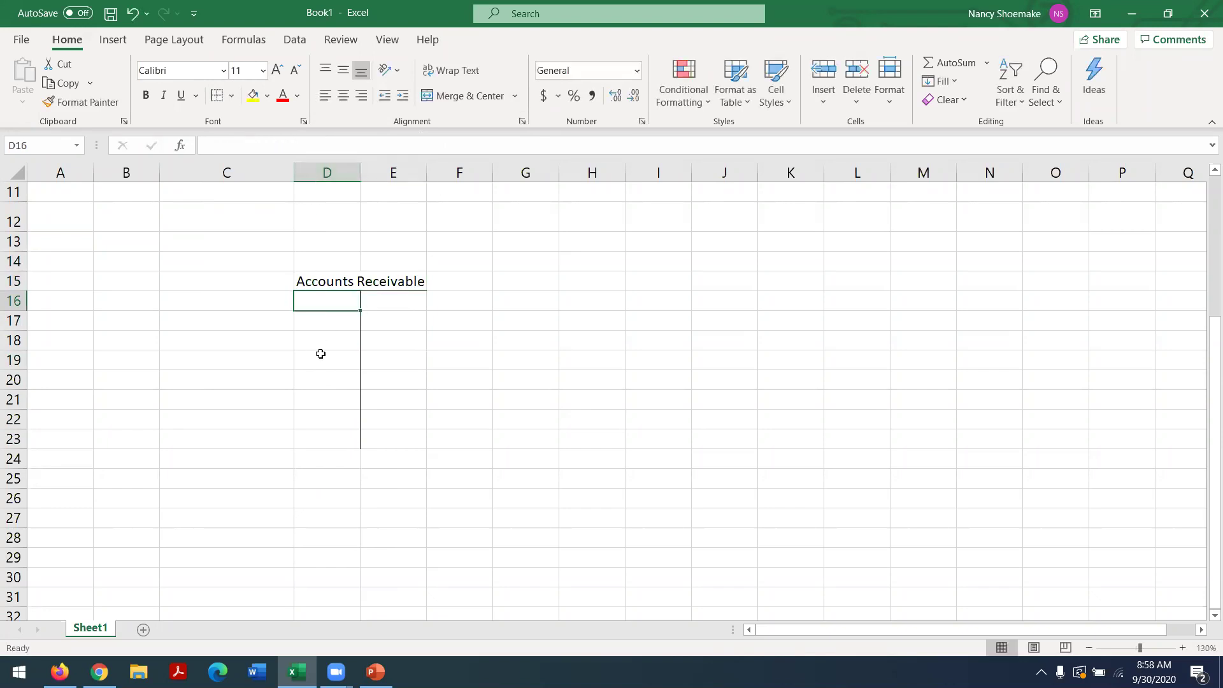
Enter 35600 on the debit side in D16 and 25000 on the credit side in E17.
text(35600)
key(Return)
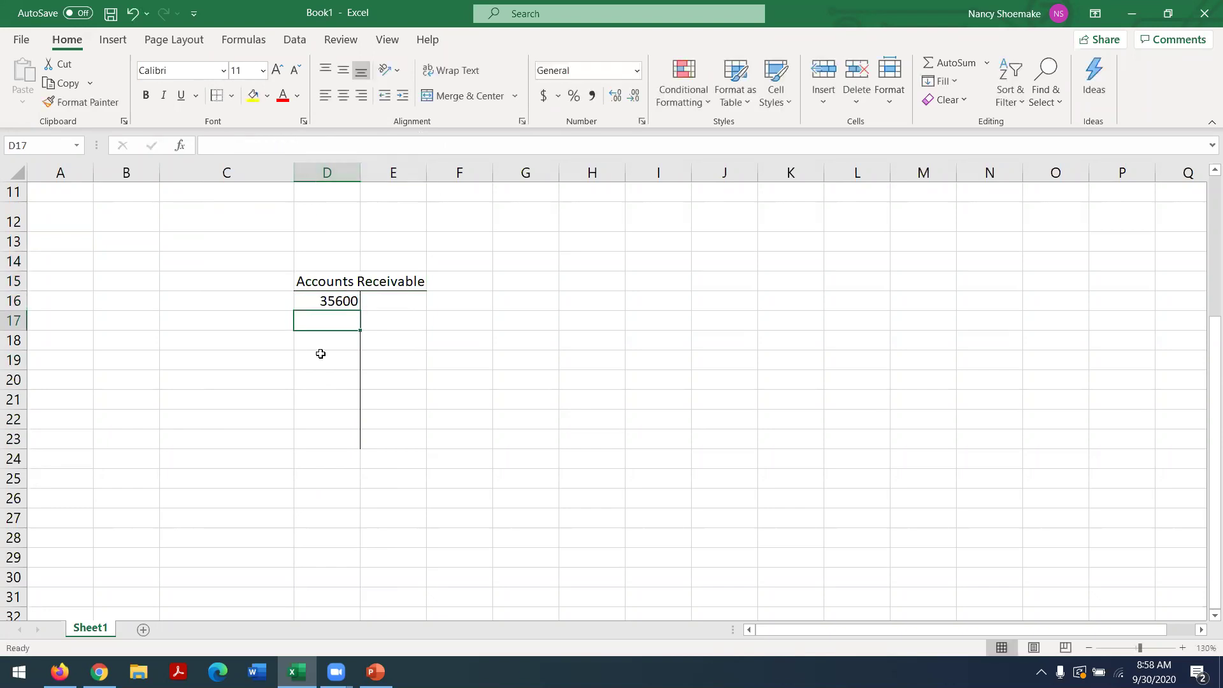
click(371, 321)
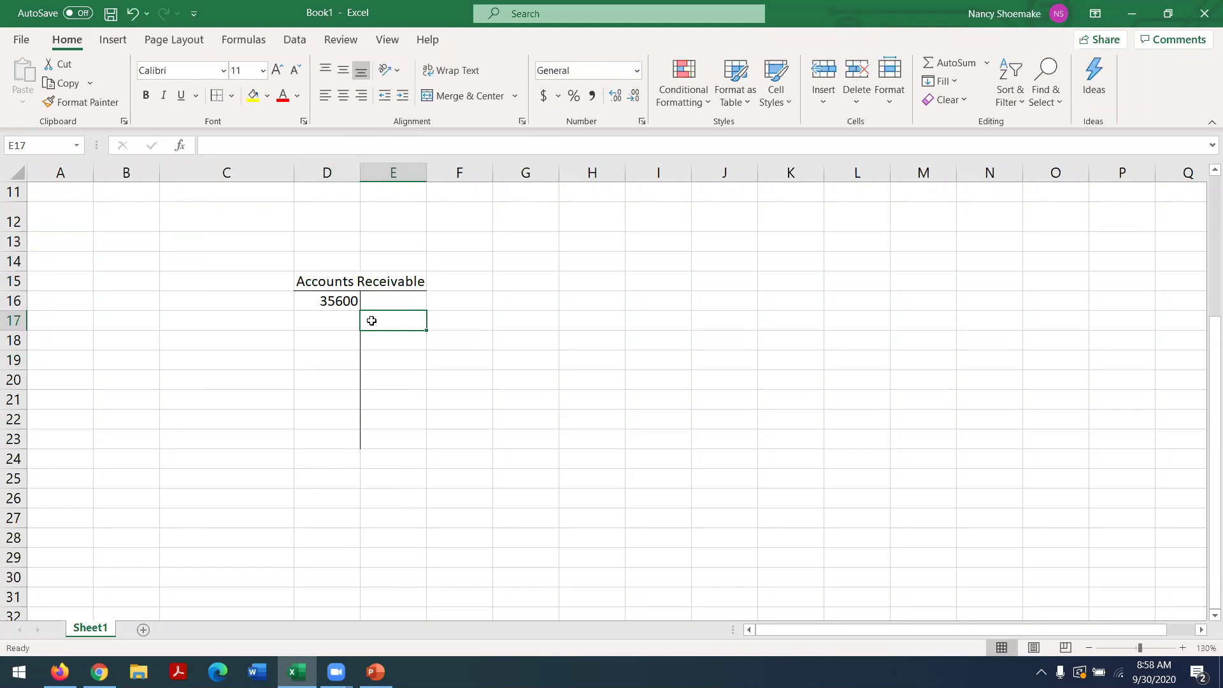
text(25000)
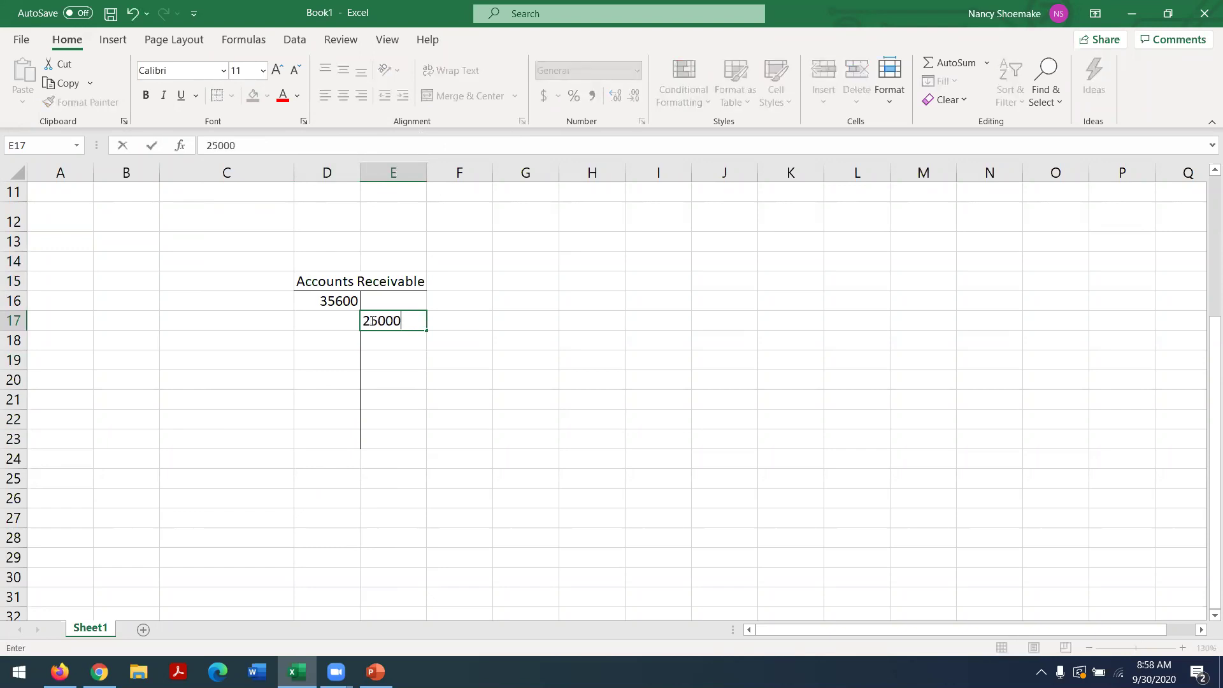
key(Return)
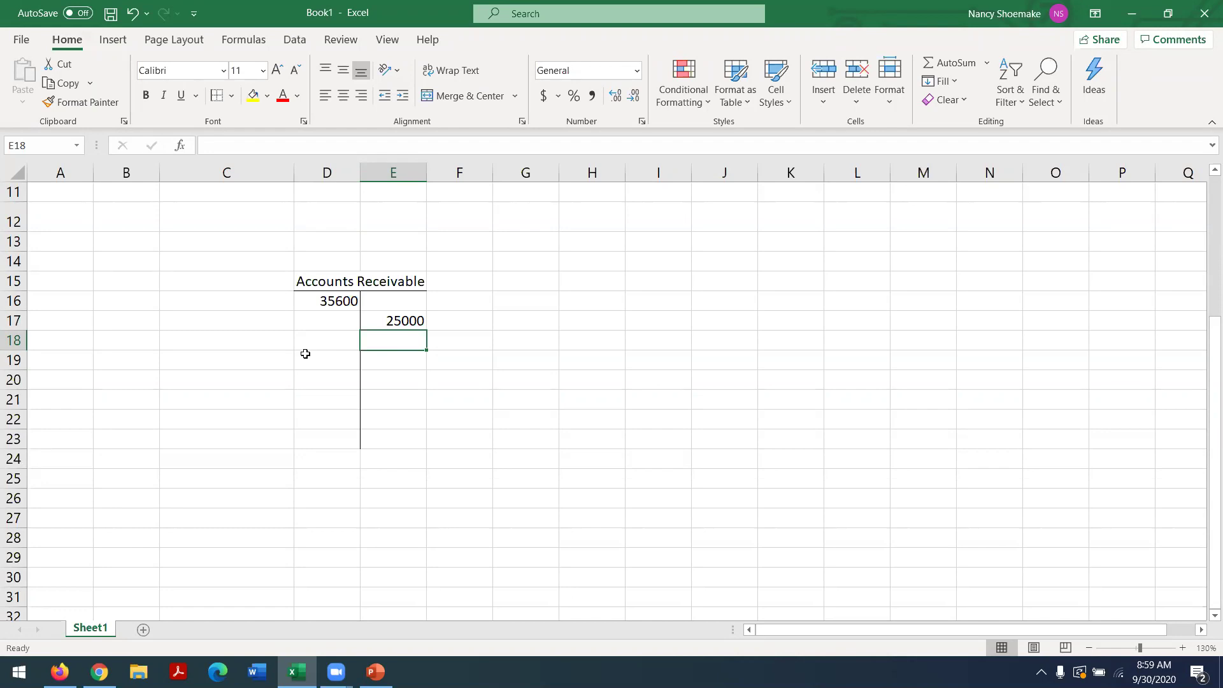
Calculate the uncollected accounts receivable balance in G16 as D16 minus E17.
click(525, 305)
text(=)
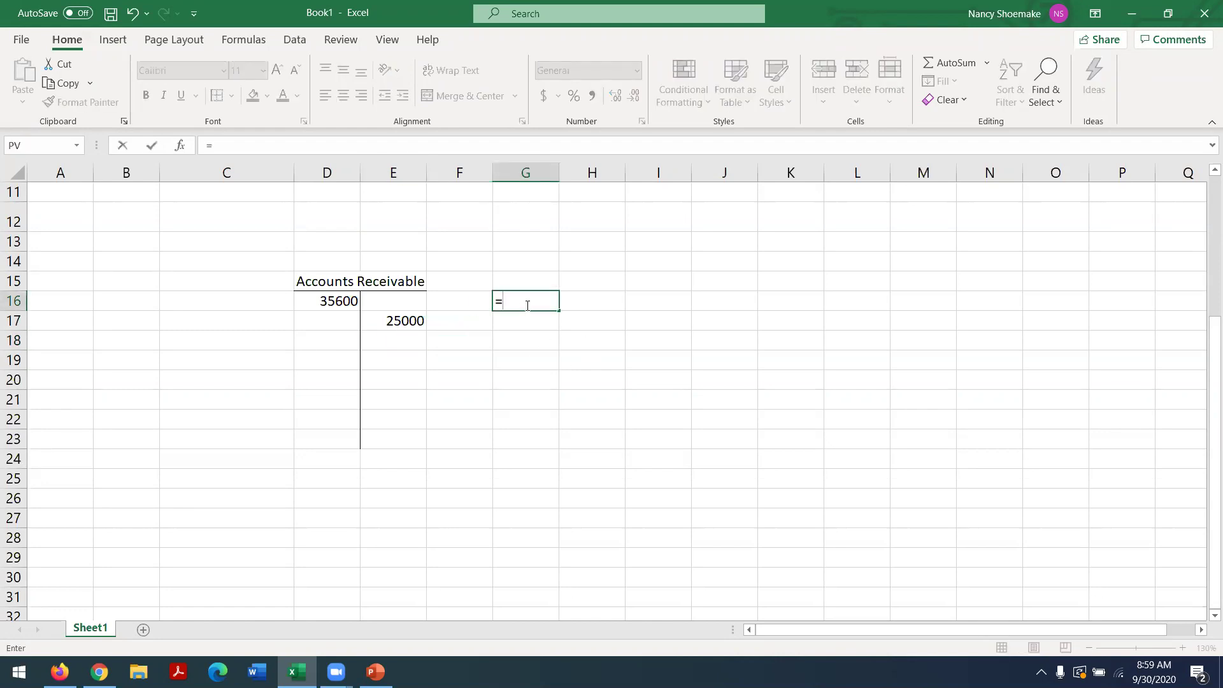
click(318, 295)
text(-)
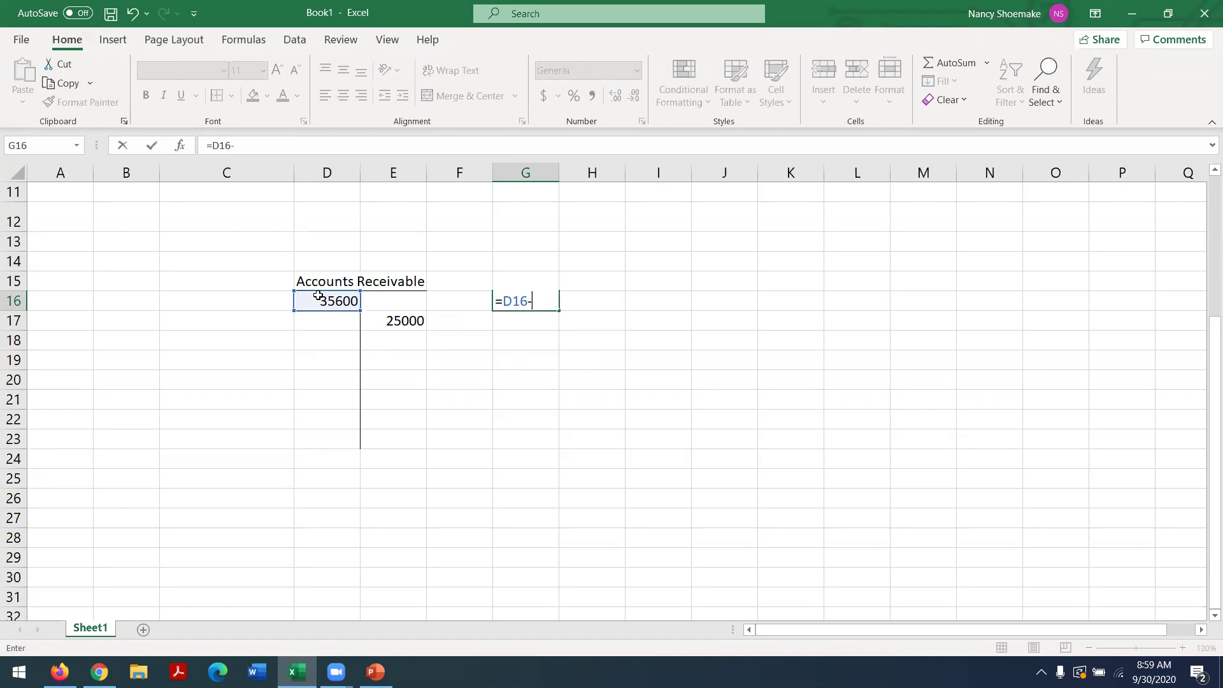
click(373, 323)
key(Return)
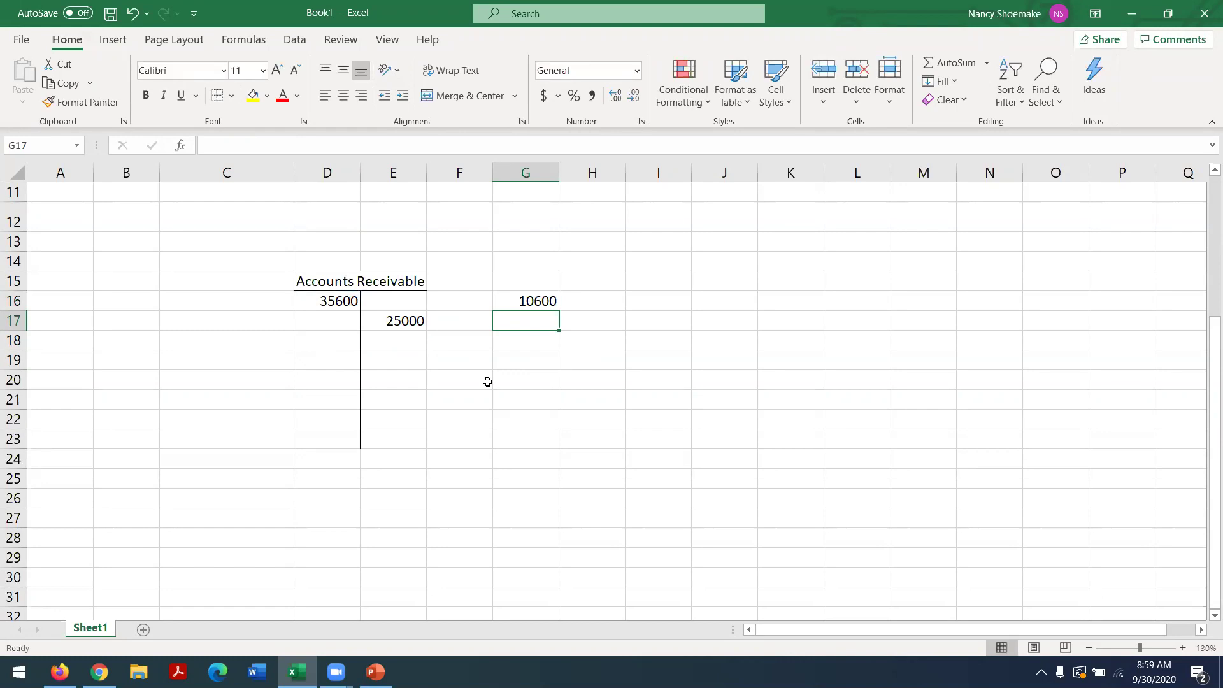
Check transaction 3 in Connect, calculate the estimate in Excel cell G19 as G16*.30, and return to Connect.
click(60, 671)
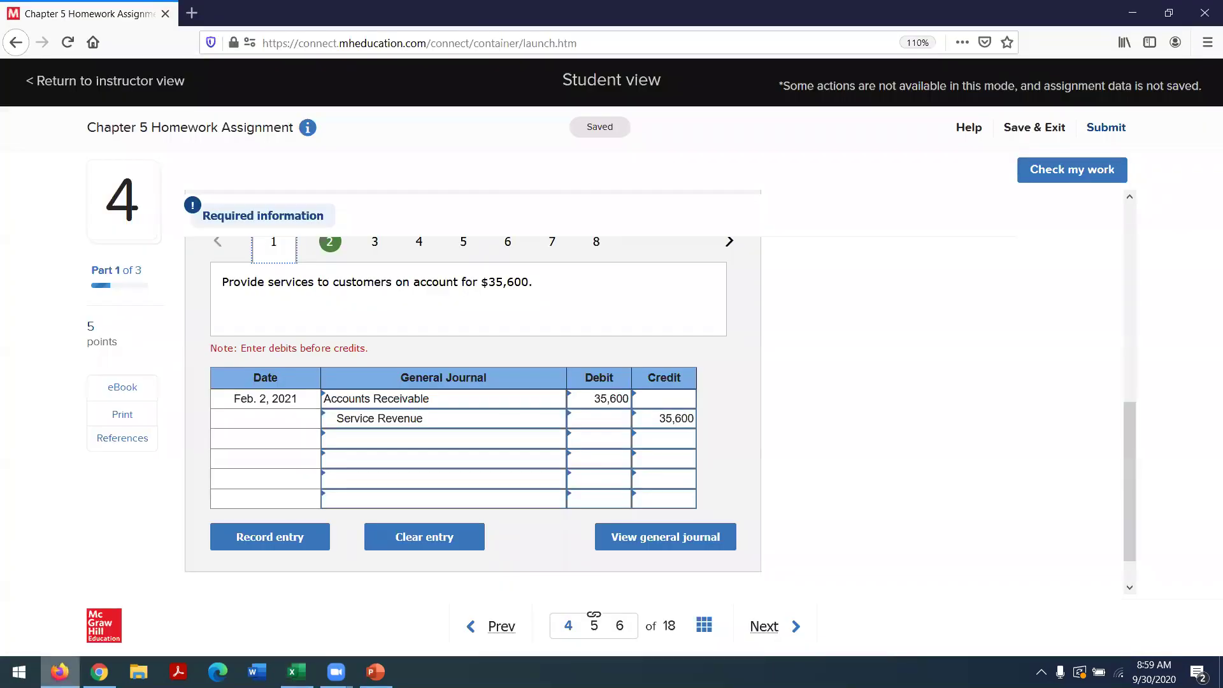
click(373, 252)
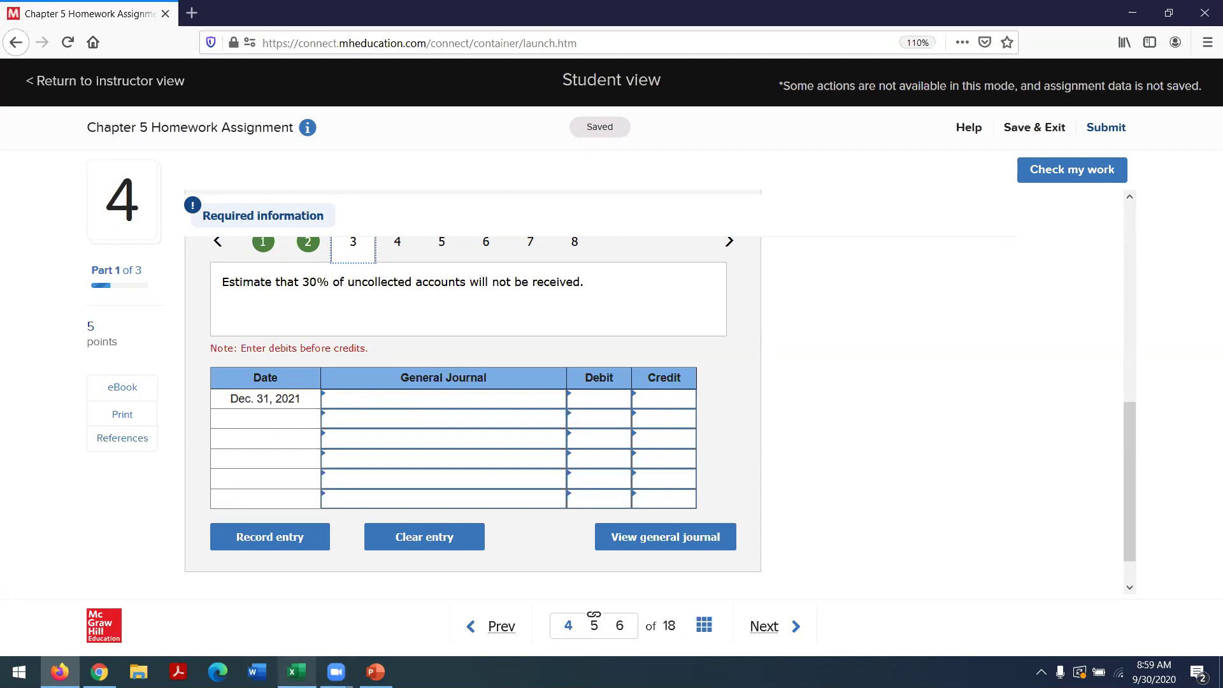
click(296, 671)
click(511, 367)
text(=)
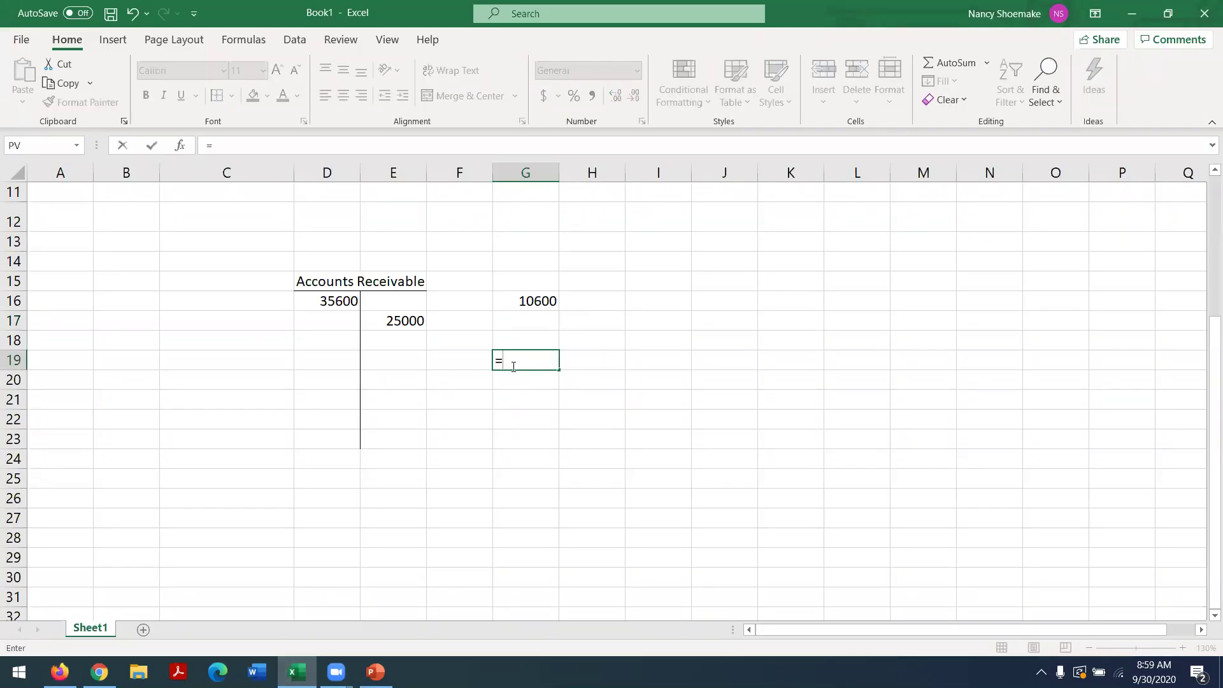
click(517, 301)
text(*.30)
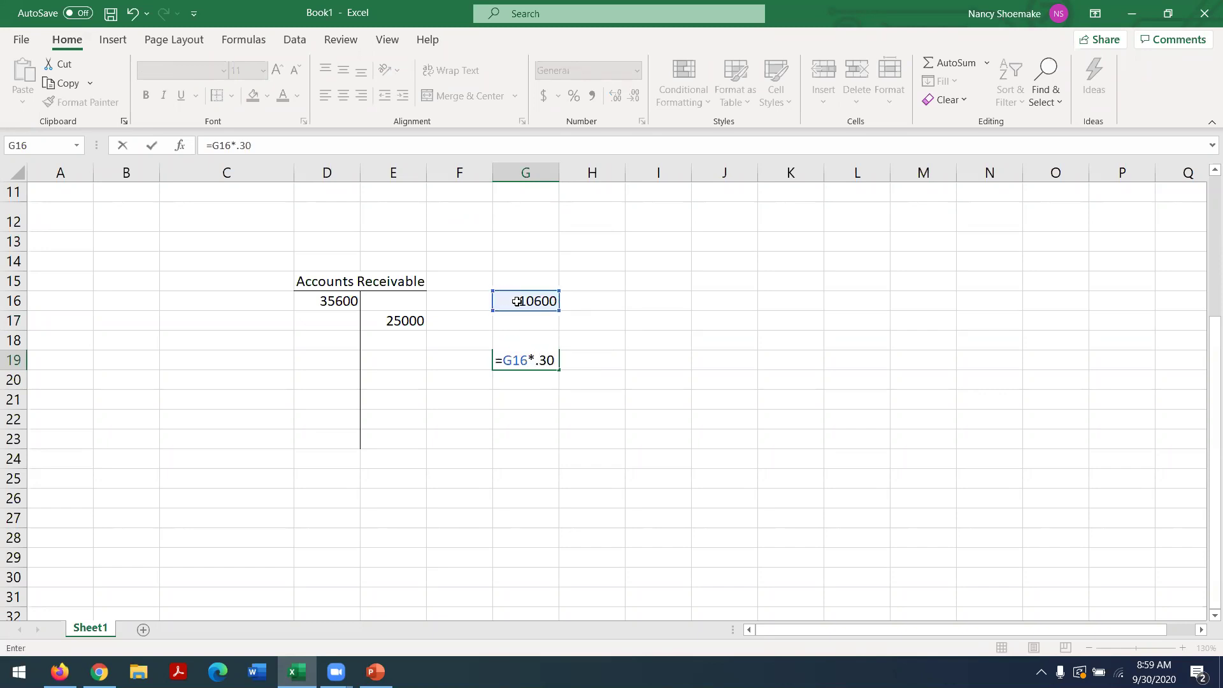
key(Return)
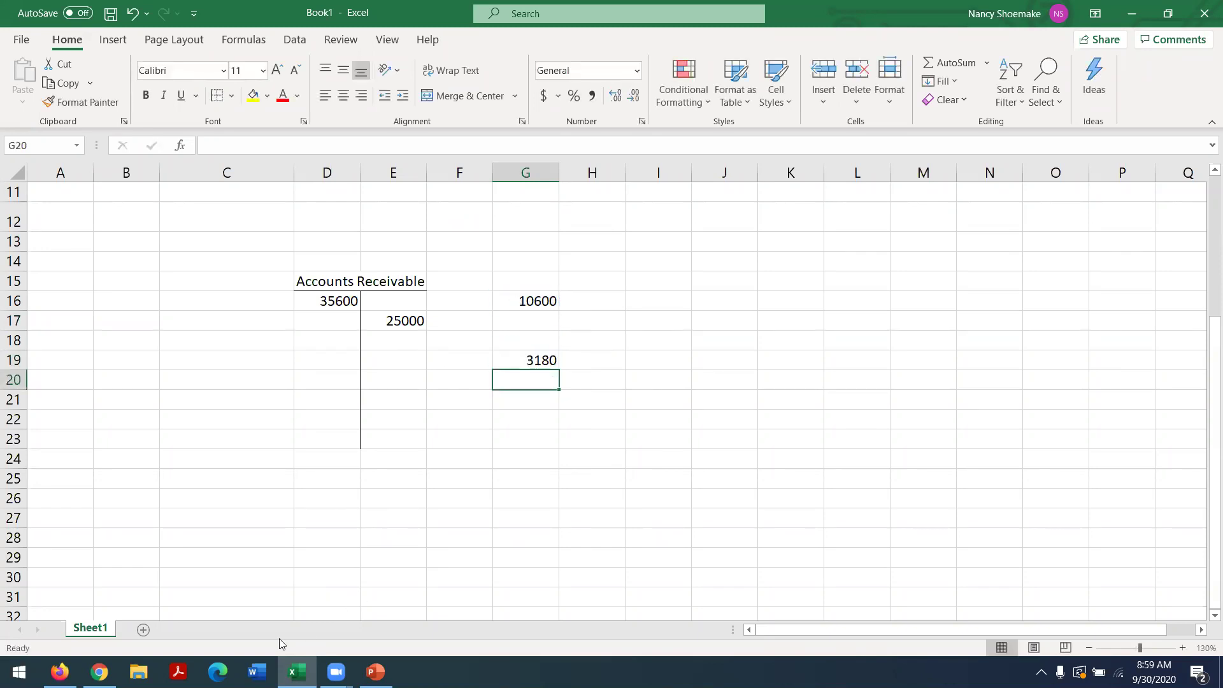
click(60, 671)
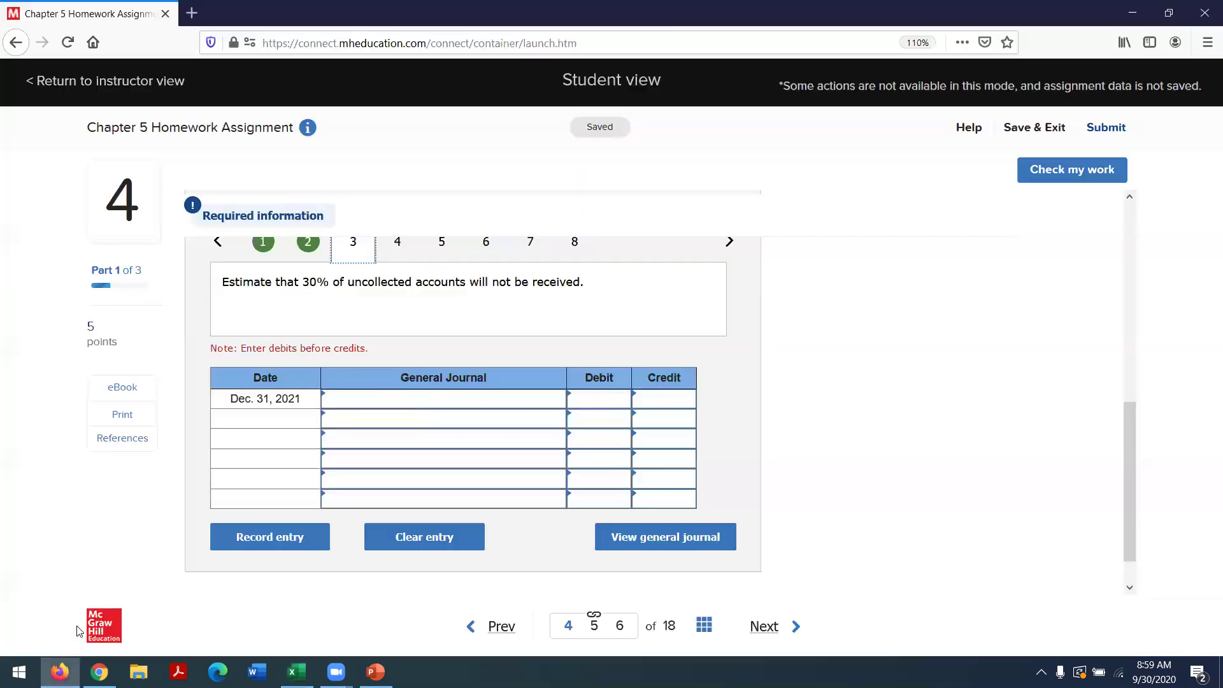
Debit Bad Debt Expense for 3,180 in the Dec. 31, 2021 entry of transaction 3.
click(361, 394)
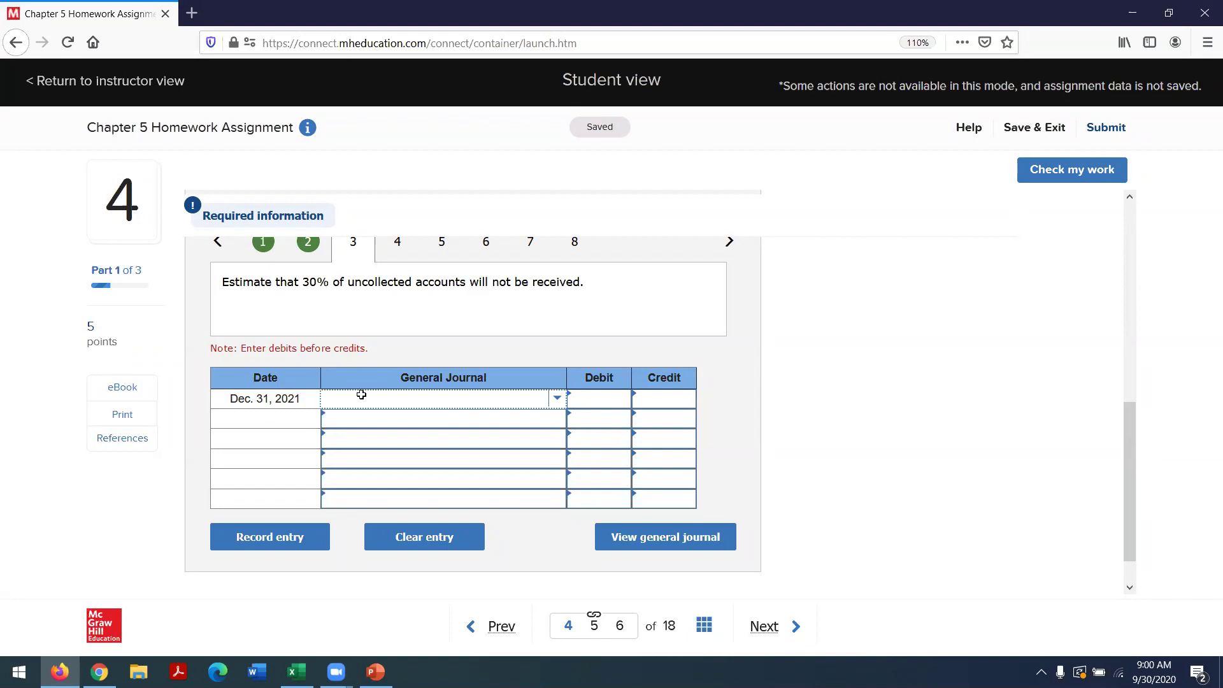
text(bad)
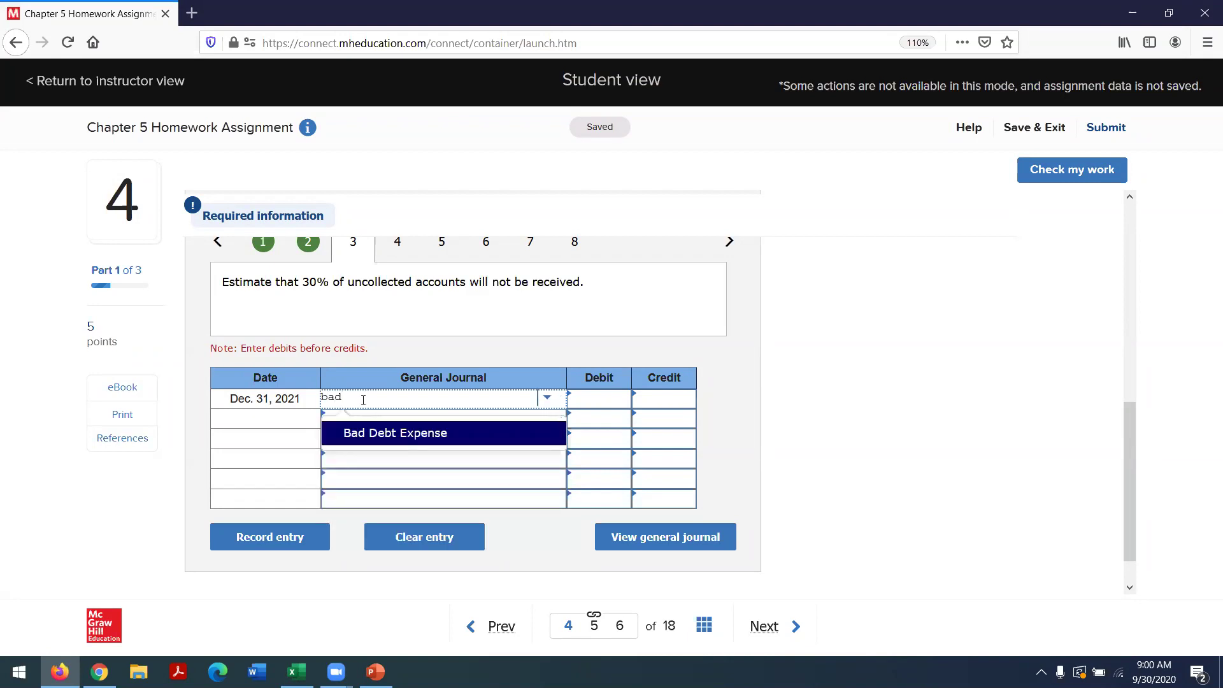
click(396, 434)
click(599, 398)
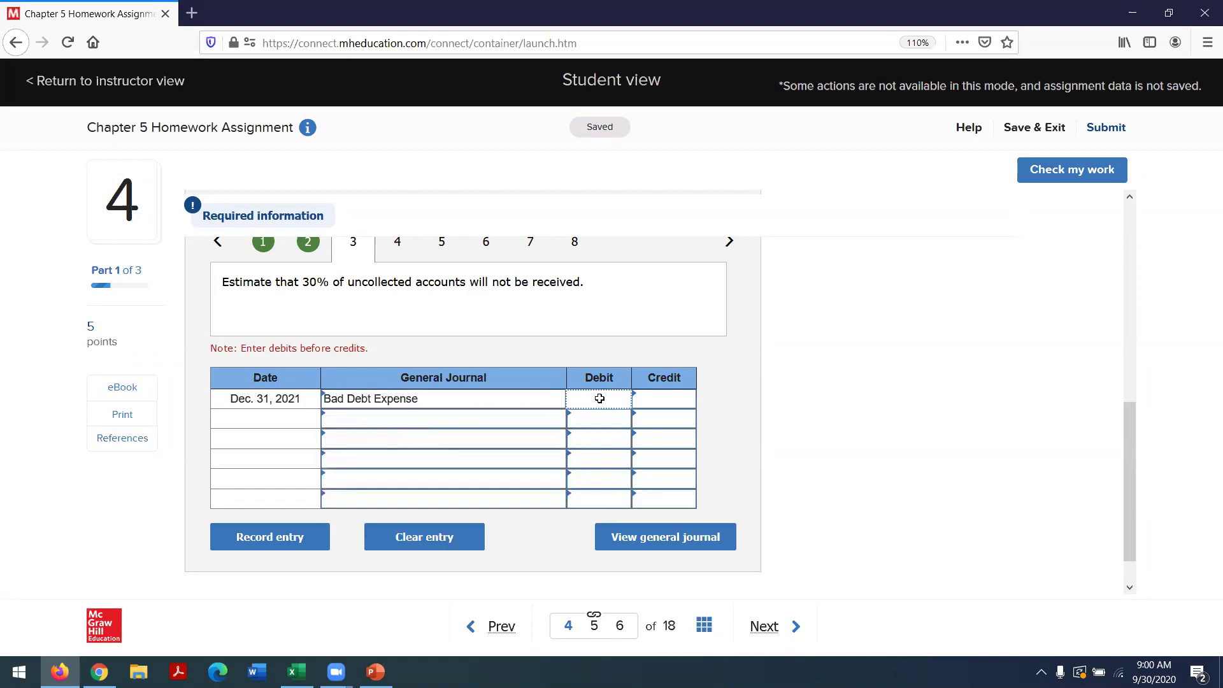
text(3180)
Credit Allowance for Uncollectible Accounts for 3,180 on the second line of the Dec. 31, 2021 entry.
click(481, 423)
text(allowa)
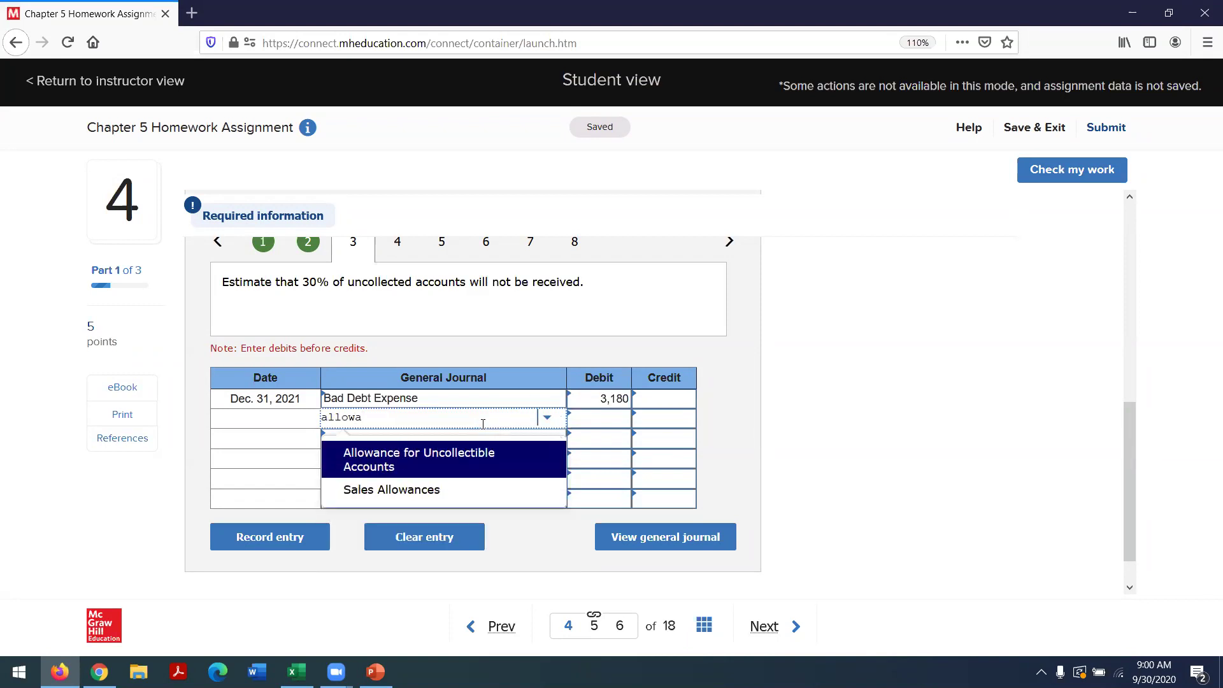
click(503, 450)
click(663, 419)
text(3180)
key(Tab)
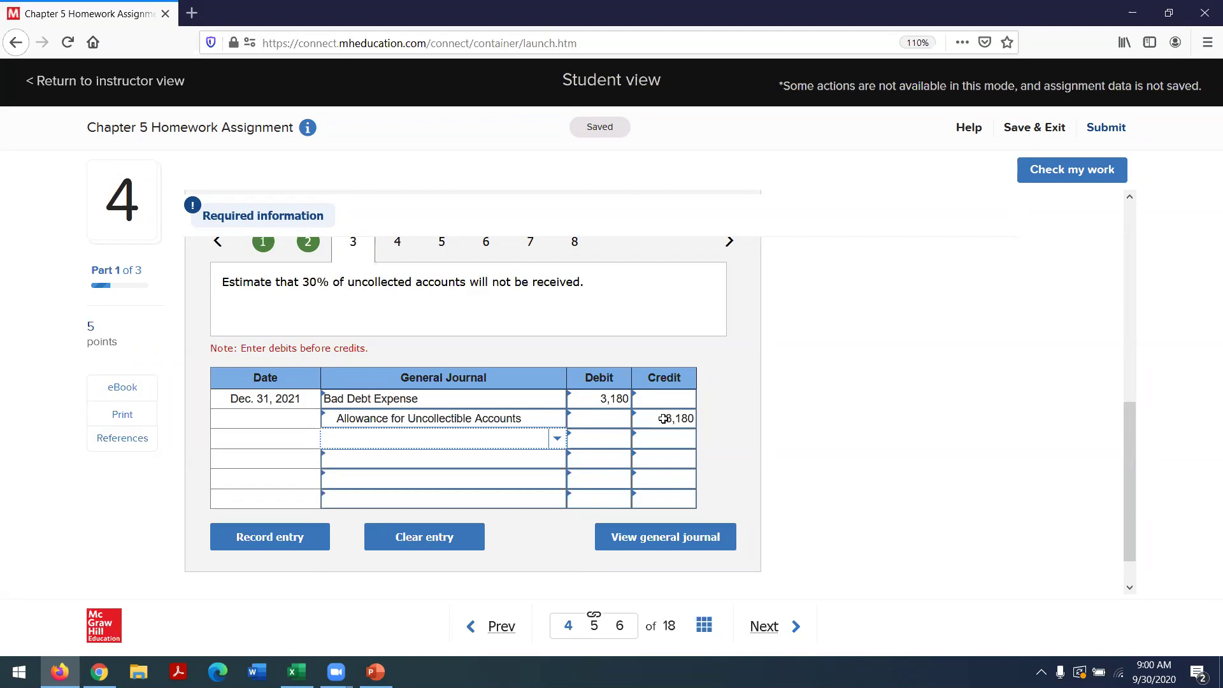
Open transaction 4 and debit Accounts Receivable for 48,600 in the Apr. 12, 2022 entry.
click(399, 244)
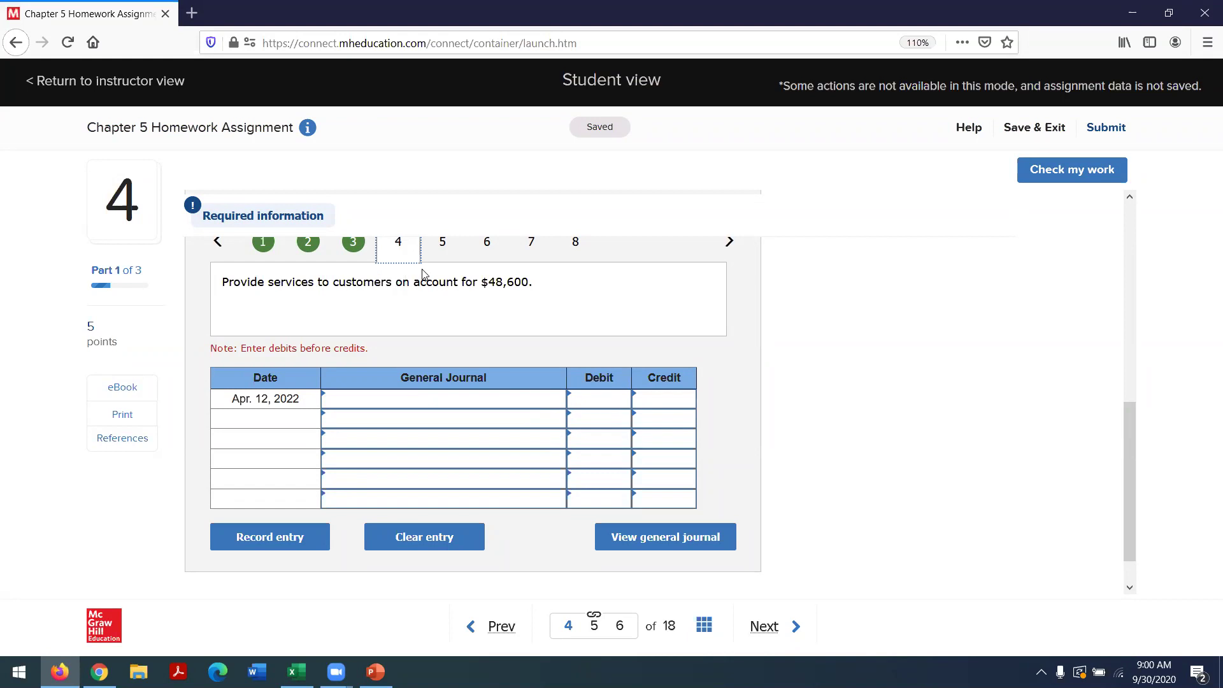
click(345, 400)
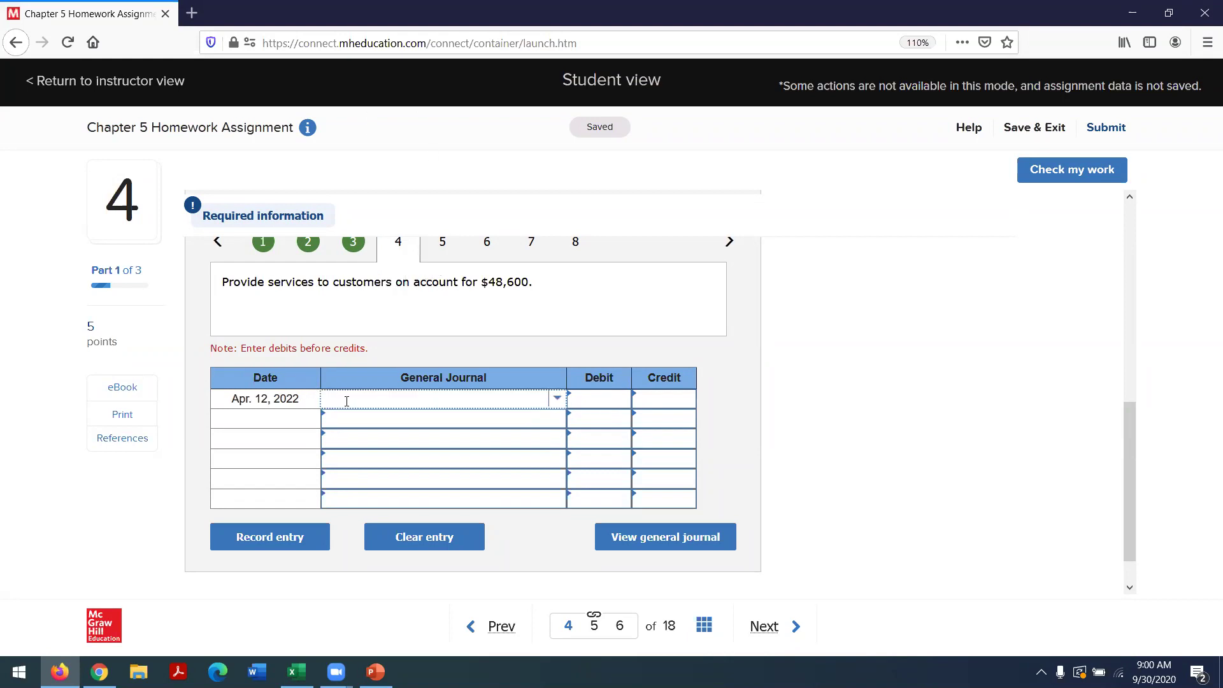
text(accounts receivable)
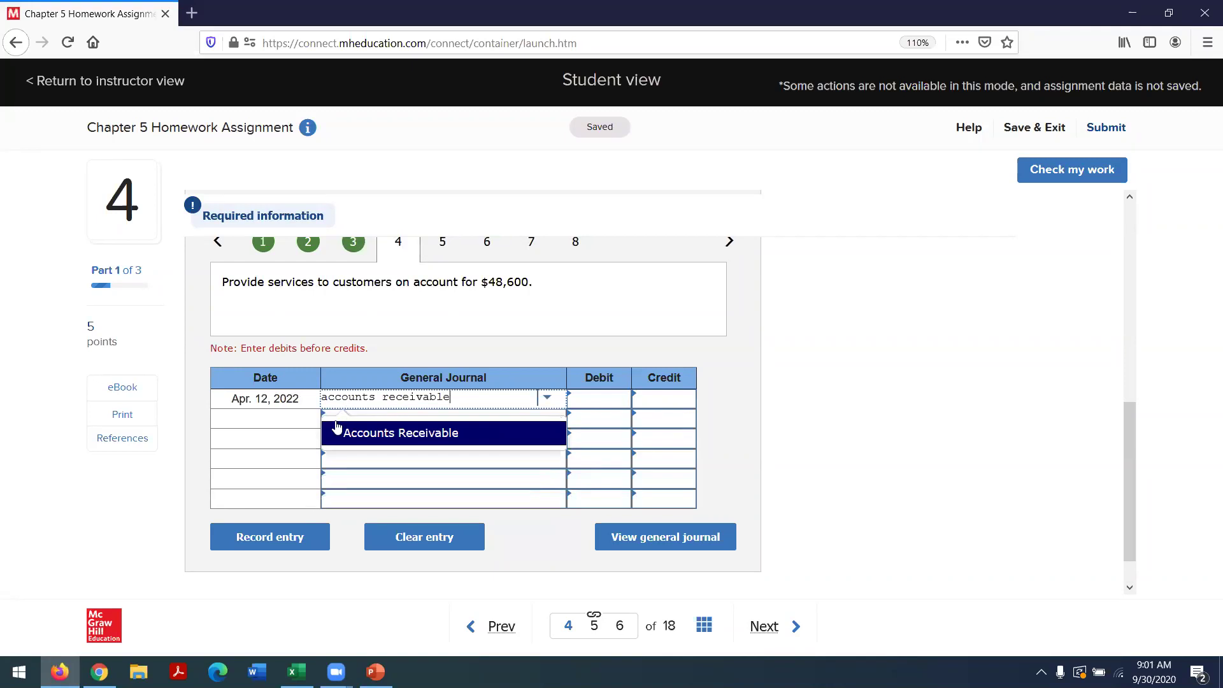
click(387, 432)
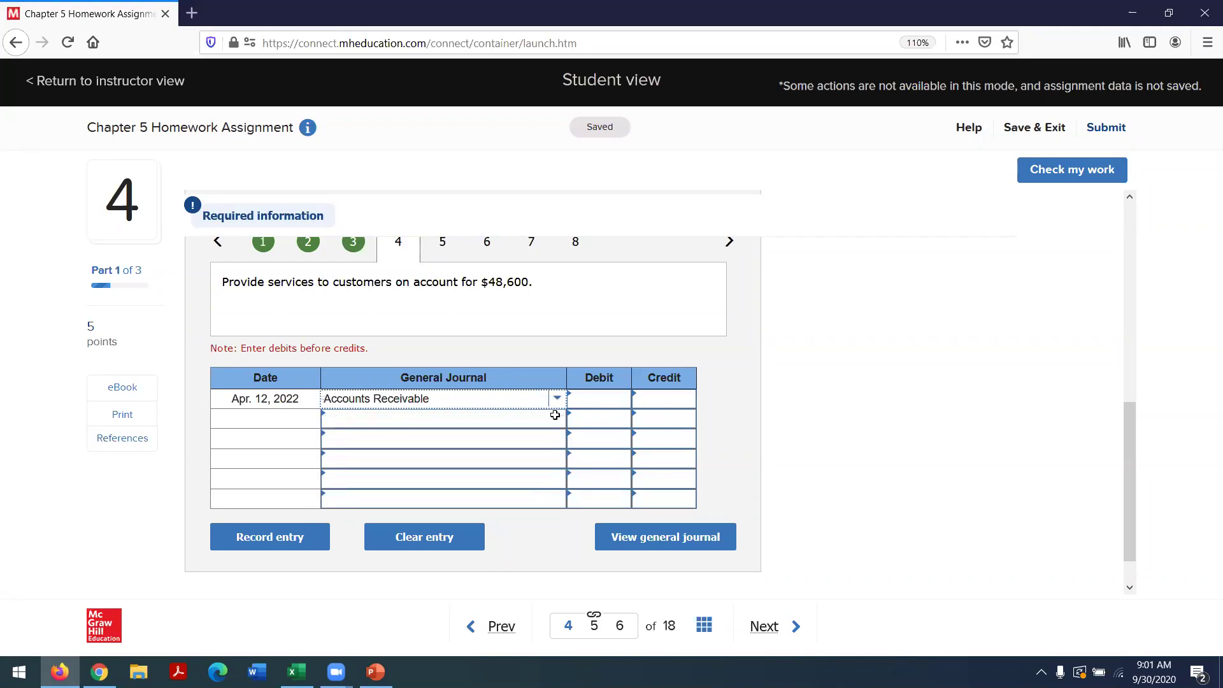
click(614, 402)
text(48600)
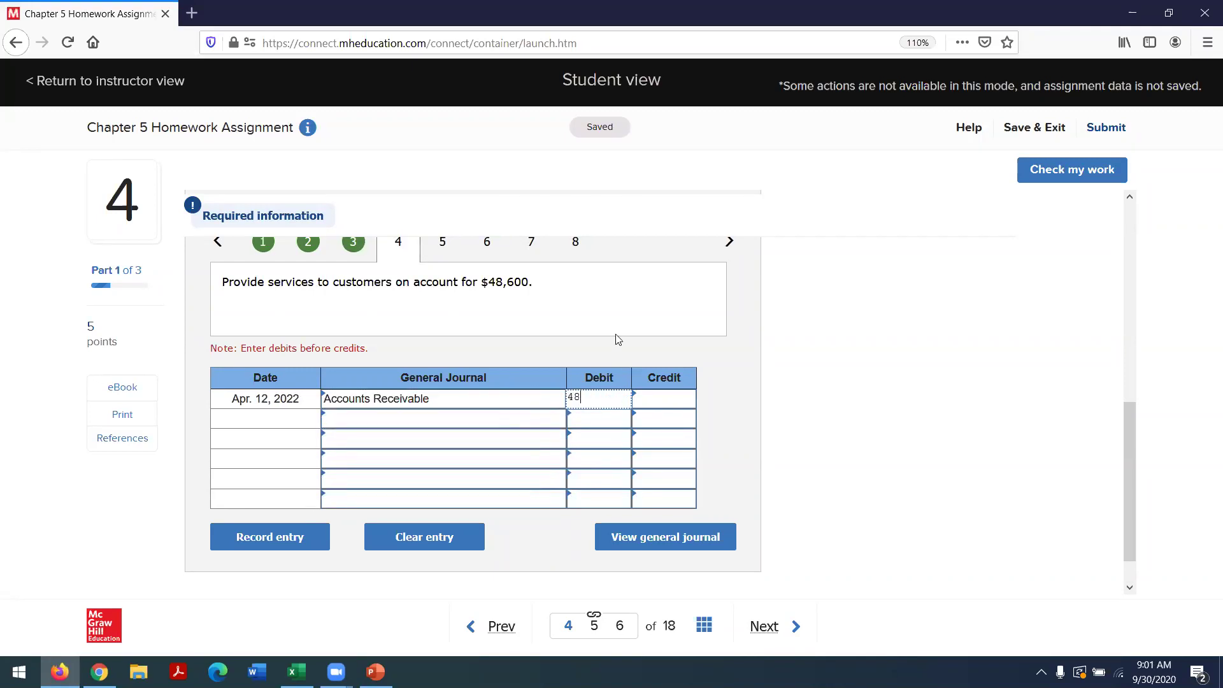
Credit Service Revenue for 48,600 on the second line of the Apr. 12, 2022 entry.
click(484, 415)
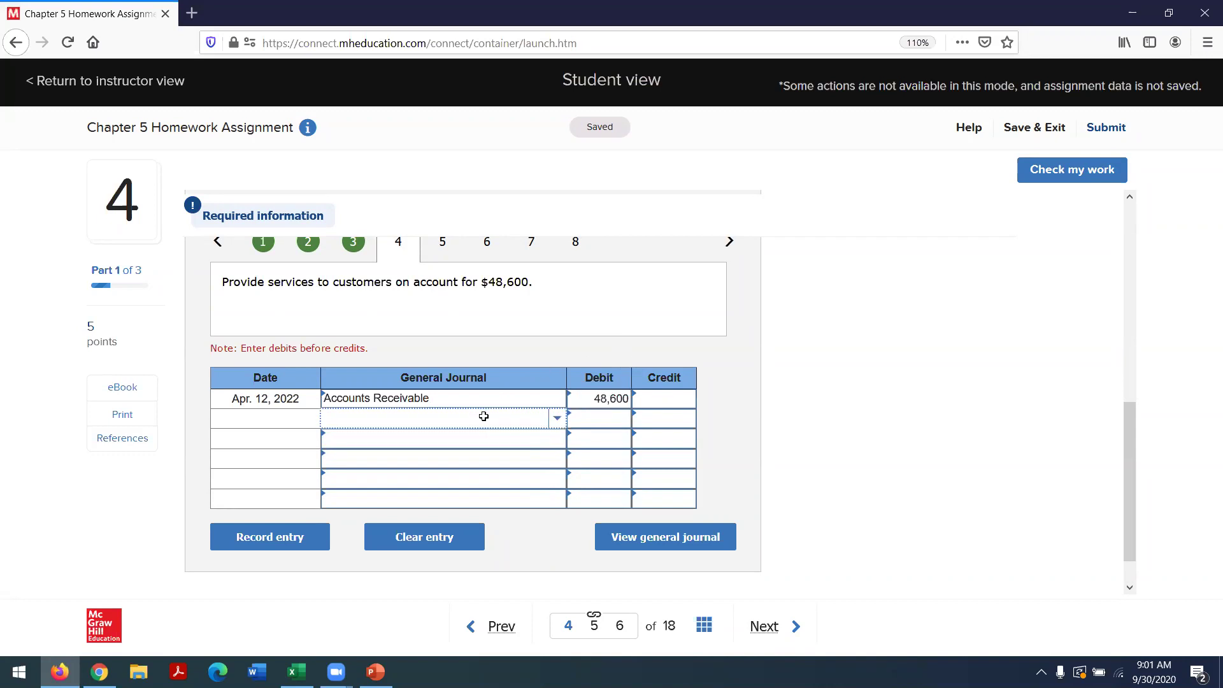
text(Service)
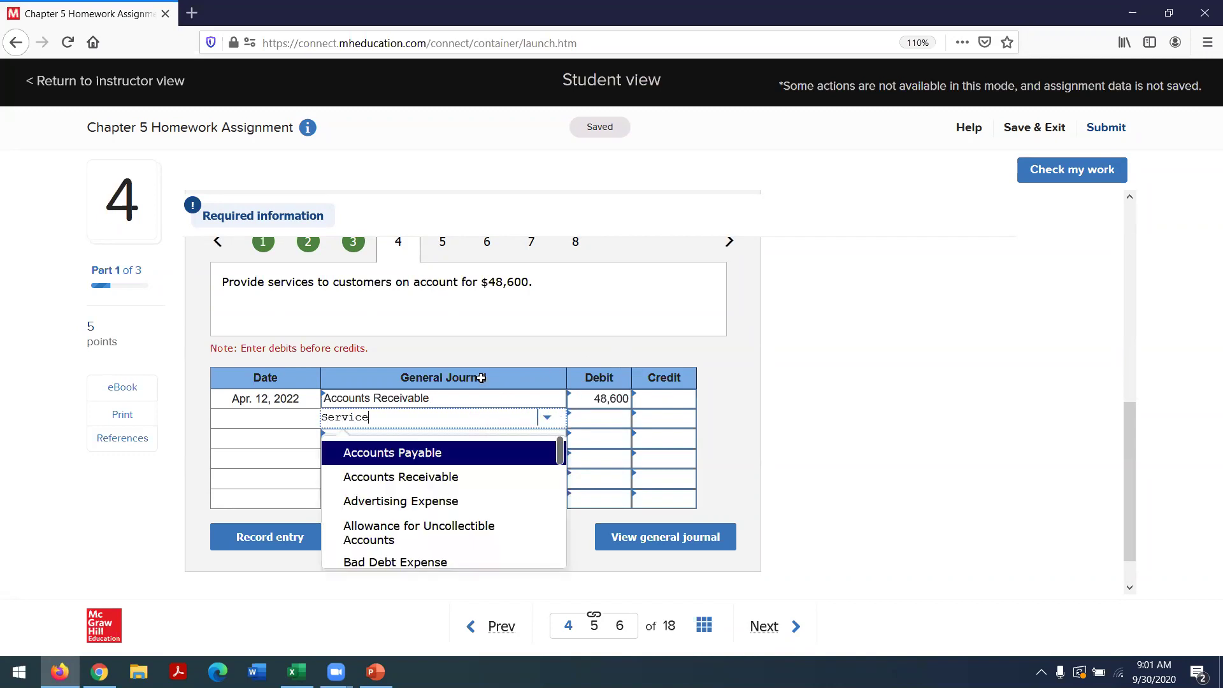
click(435, 479)
click(659, 416)
text(48600)
key(Tab)
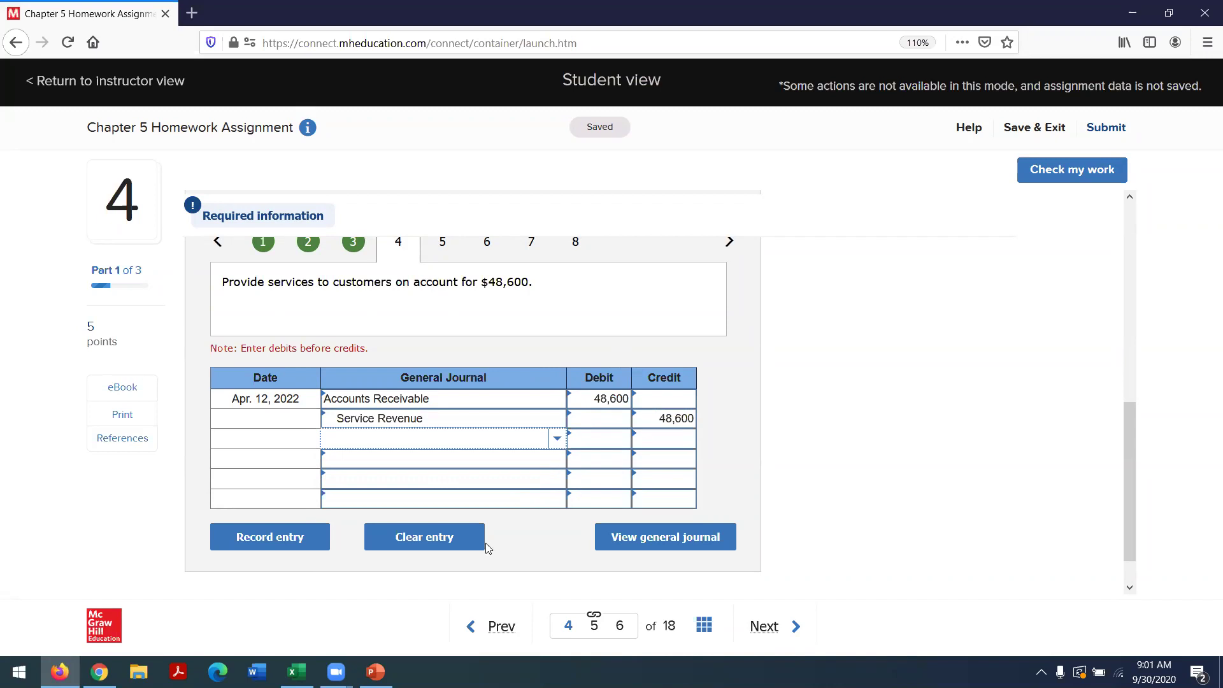
Switch to the Excel workbook and enter 48600 on the debit side of the Accounts Receivable T-account in D18.
click(296, 671)
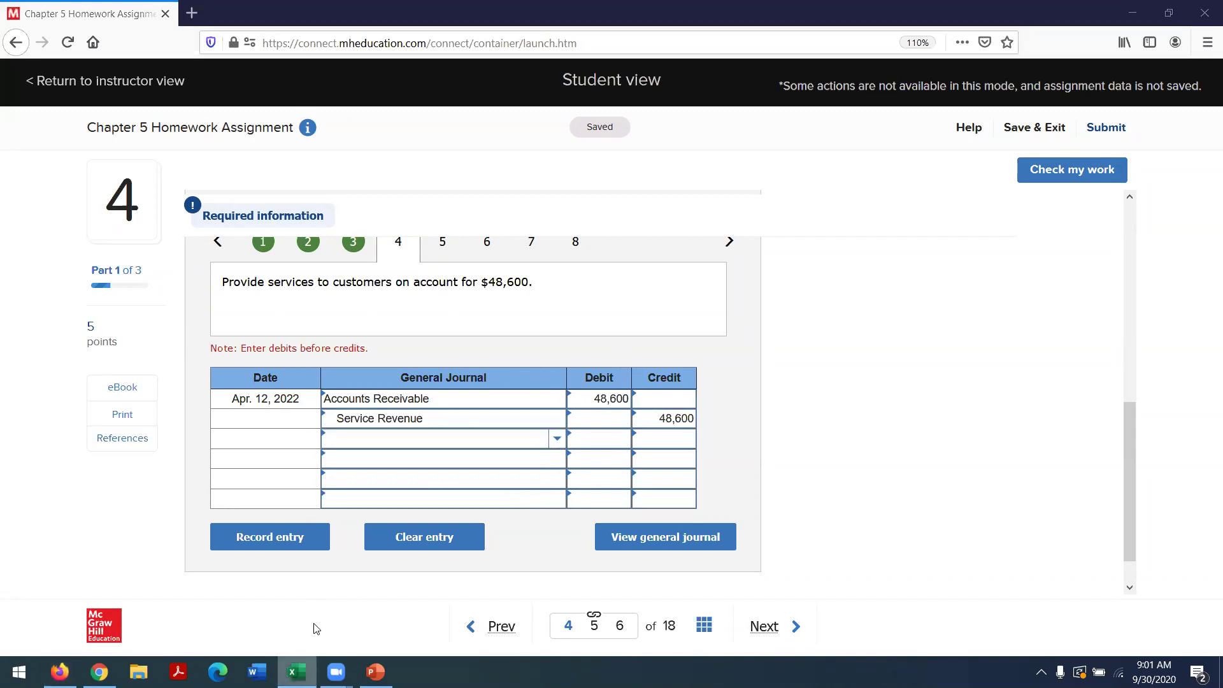
right_click(305, 669)
key(Escape)
mouse_move(296, 671)
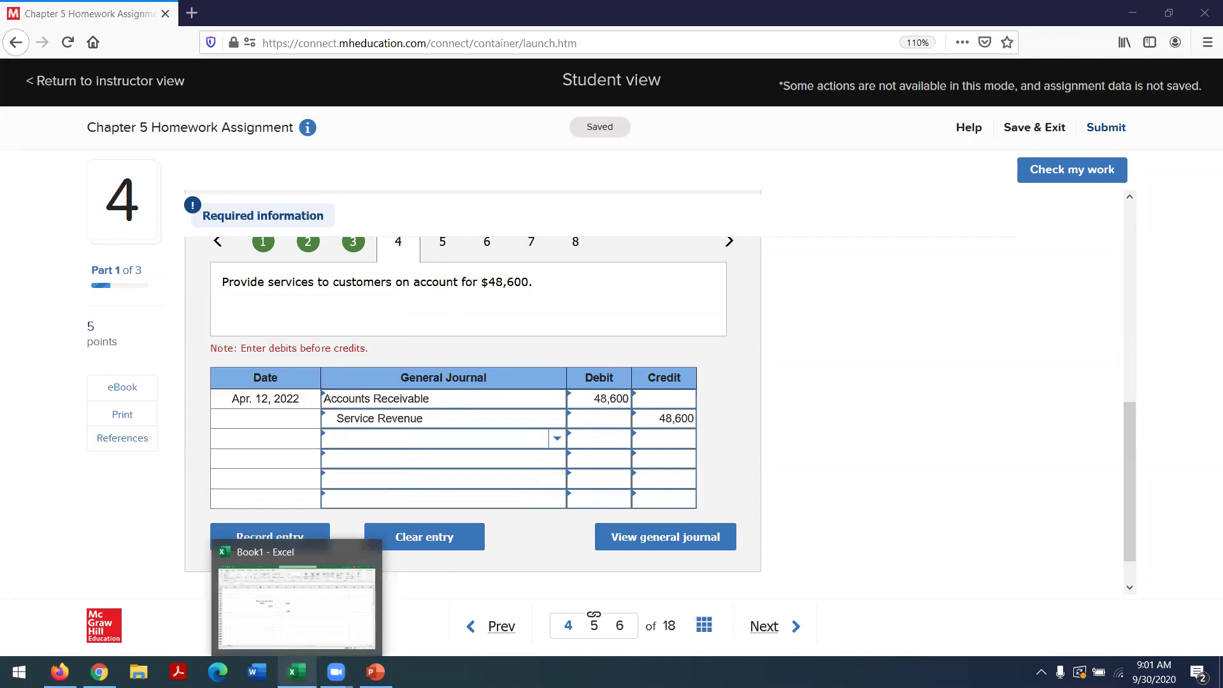
right_click(298, 606)
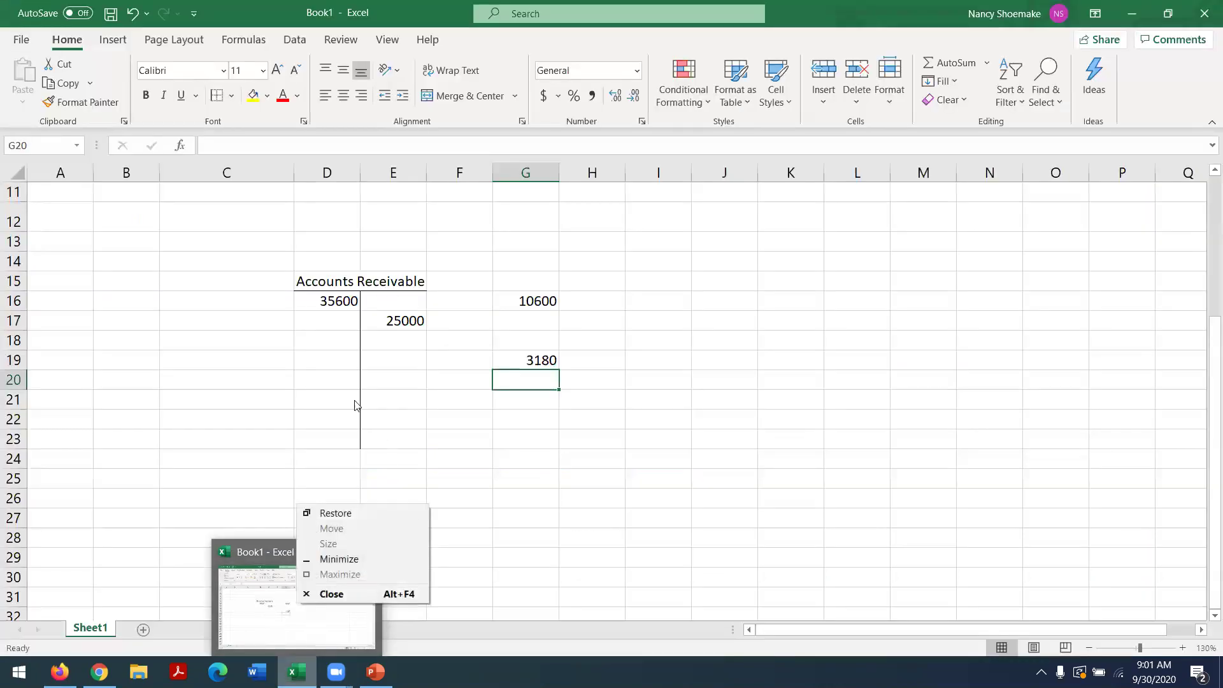
right_click(386, 341)
right_click(369, 344)
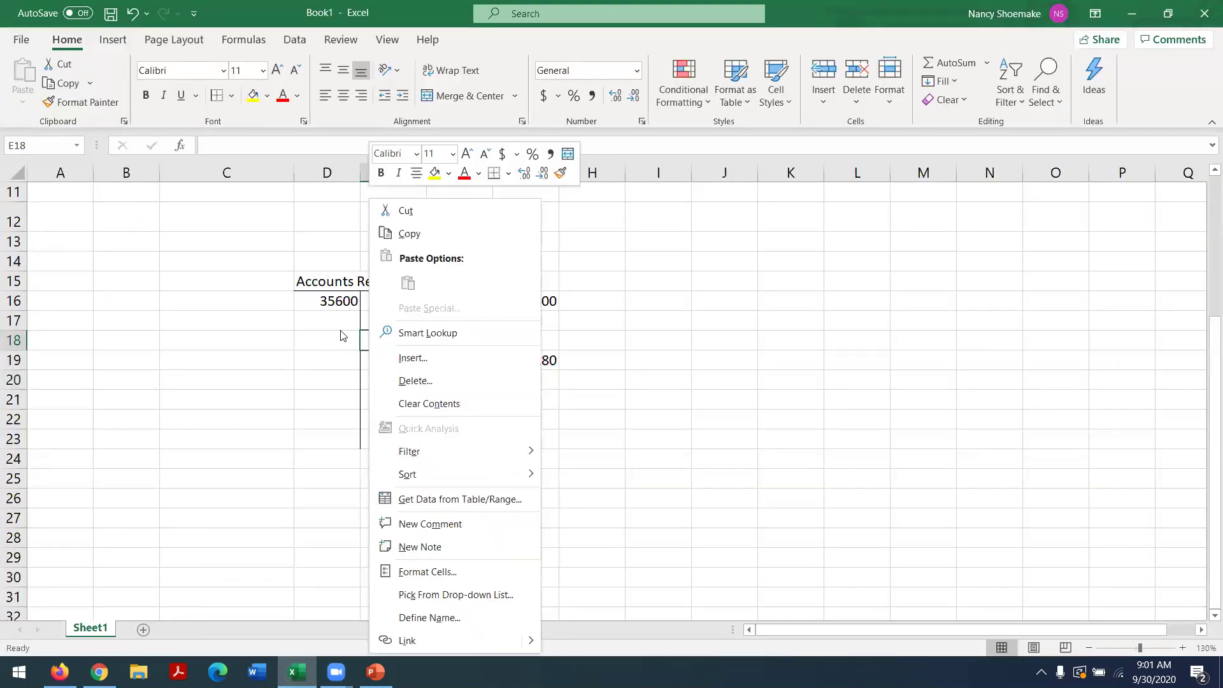
right_click(324, 340)
right_click(555, 363)
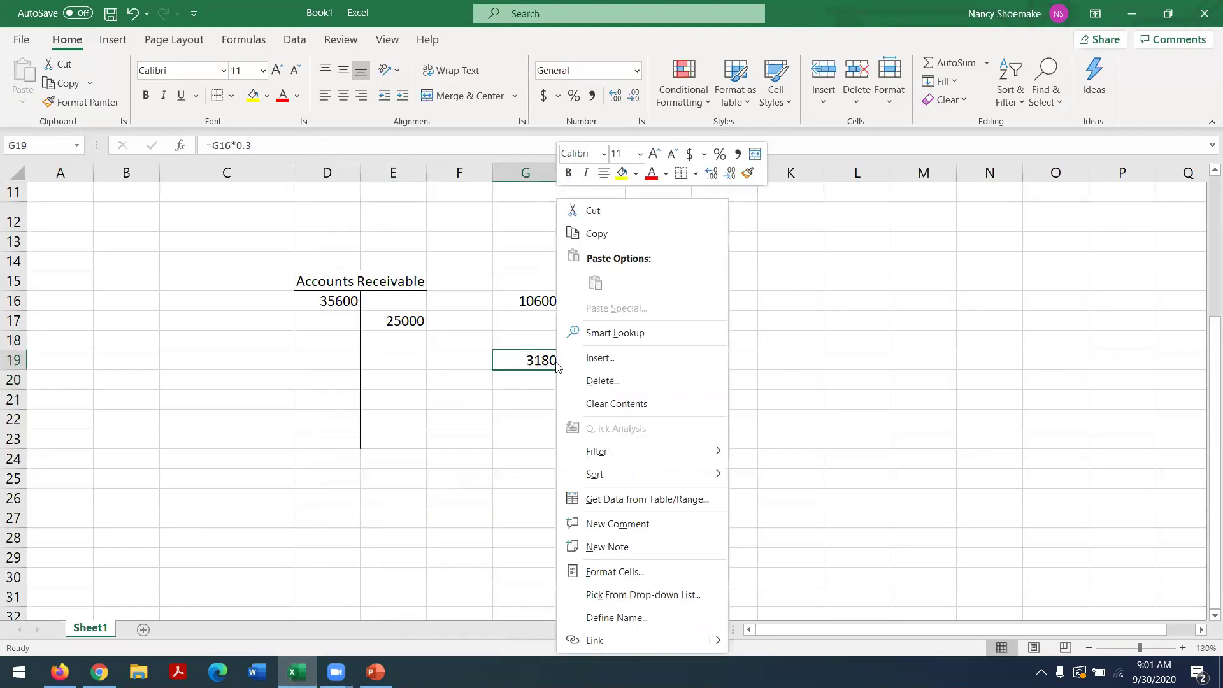
click(319, 340)
click(319, 340)
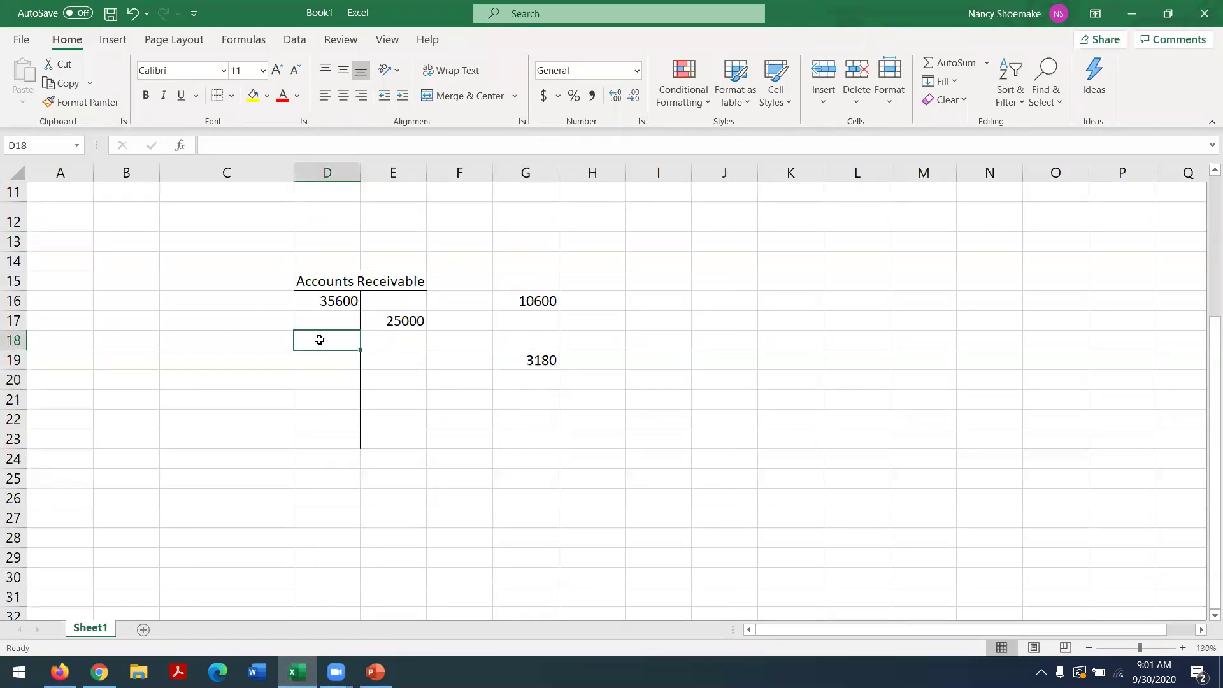
text(48600)
key(Return)
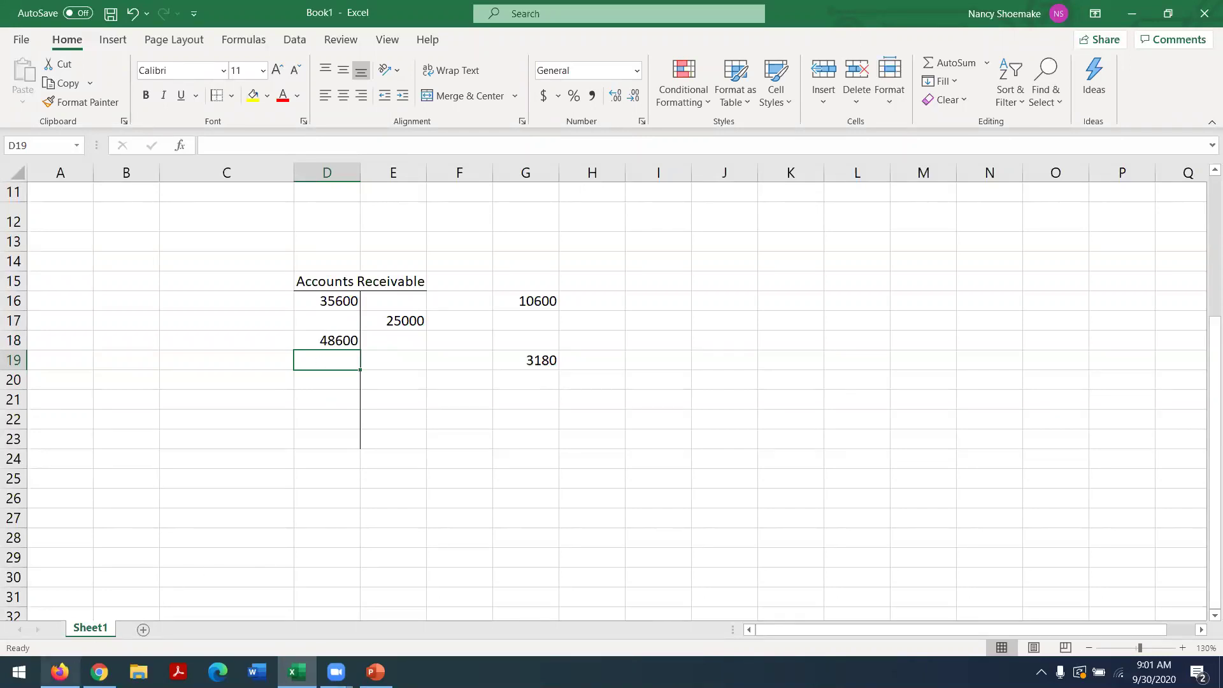
Return to the Connect assignment in Firefox and open transaction 5 of question 4.
mouse_move(60, 672)
click(101, 619)
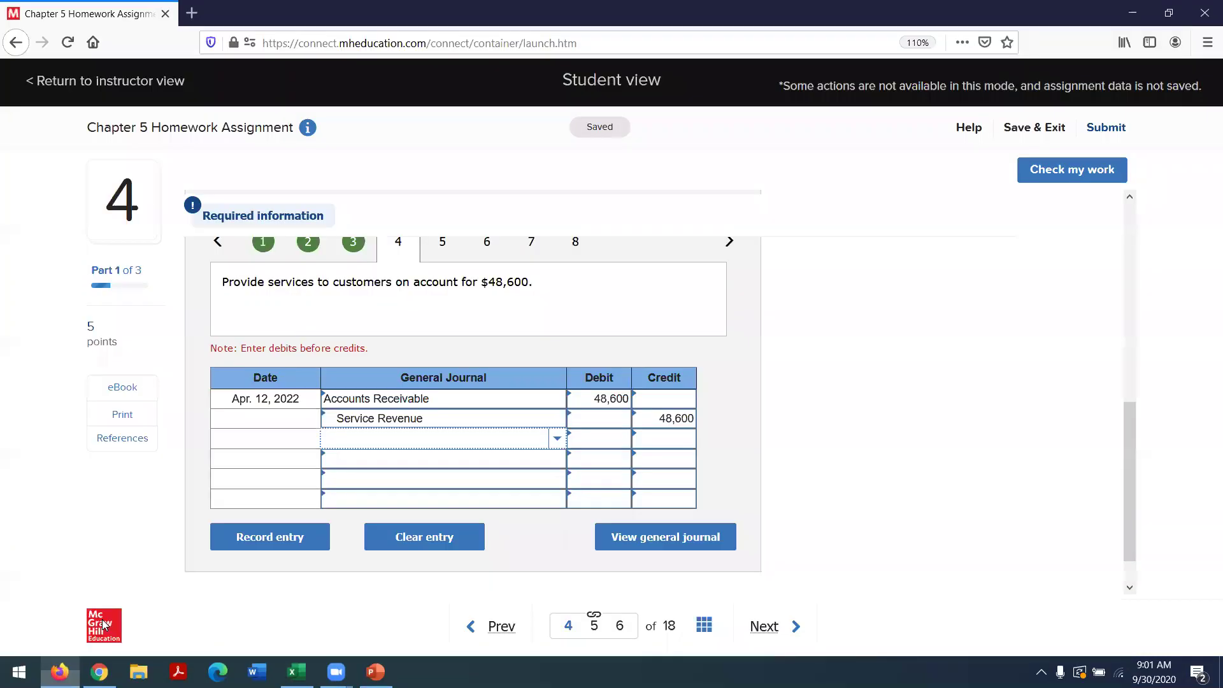
right_click(440, 248)
click(439, 249)
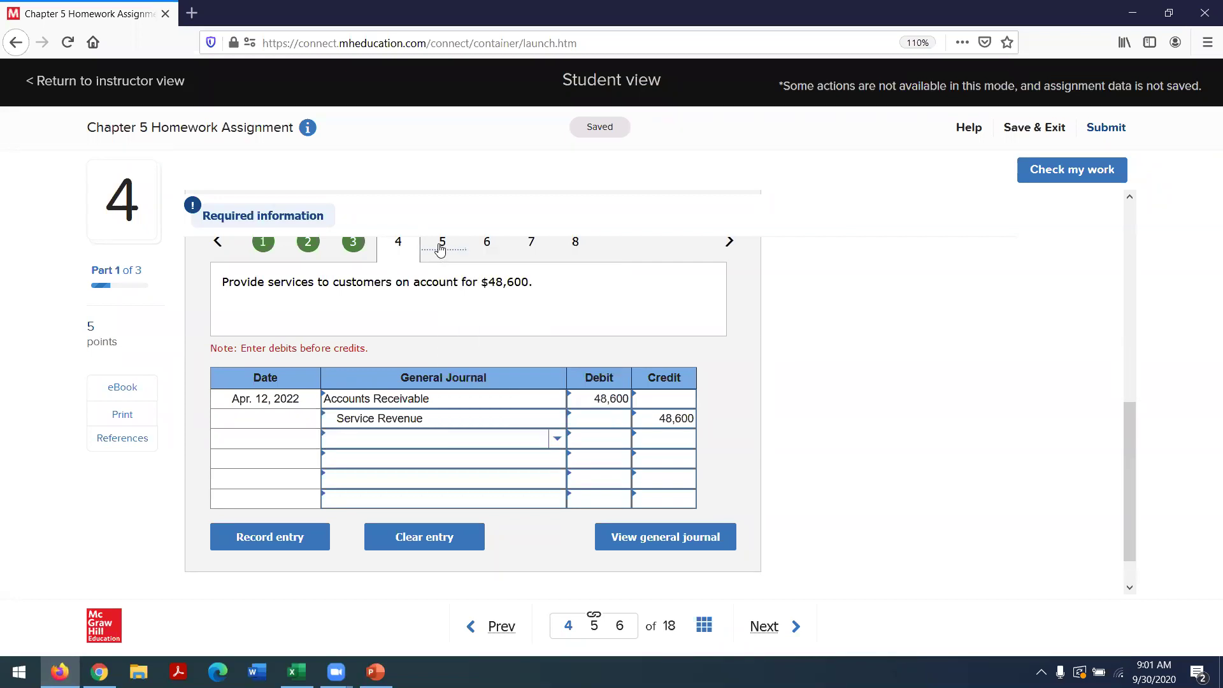
click(439, 249)
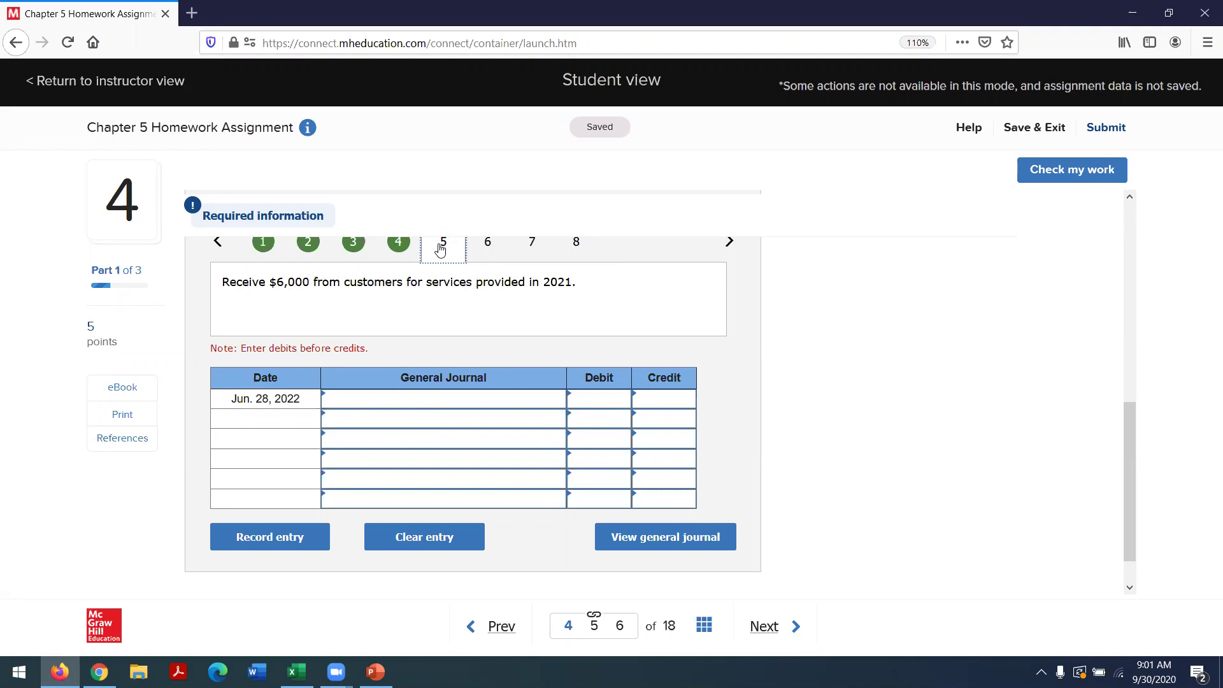
Debit Cash for 6,000 on the first line of the Jun. 28, 2022 entry.
click(374, 396)
text(Cash)
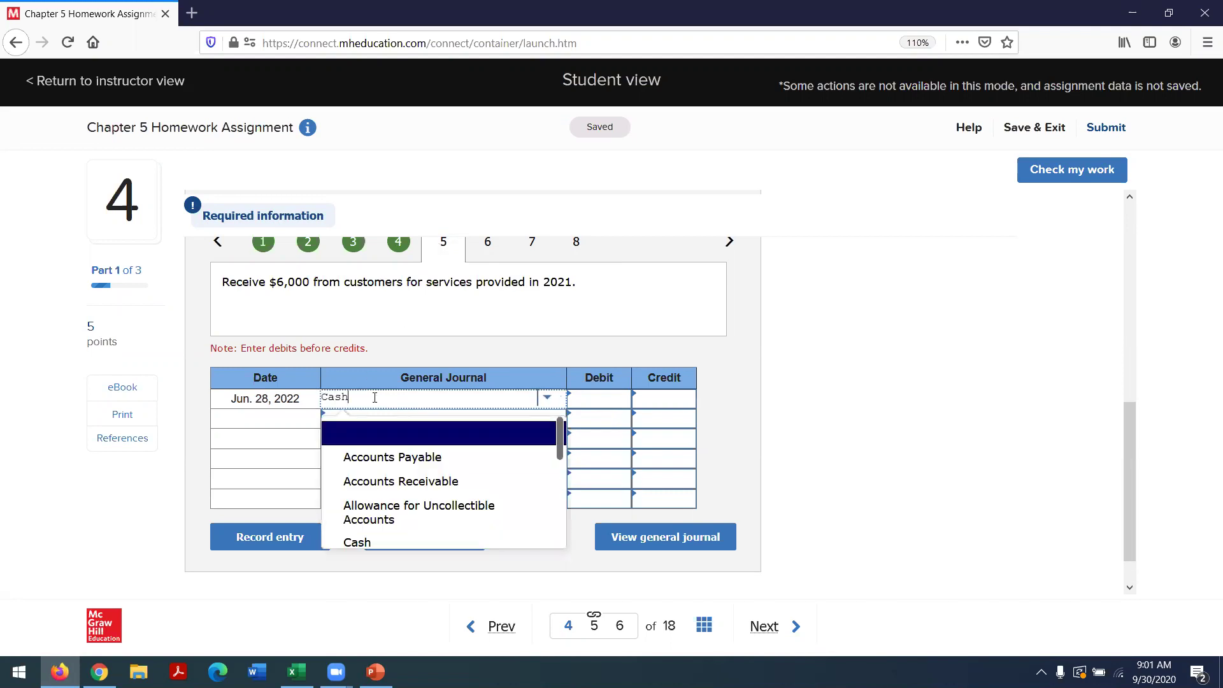
key(Tab)
text(6,000)
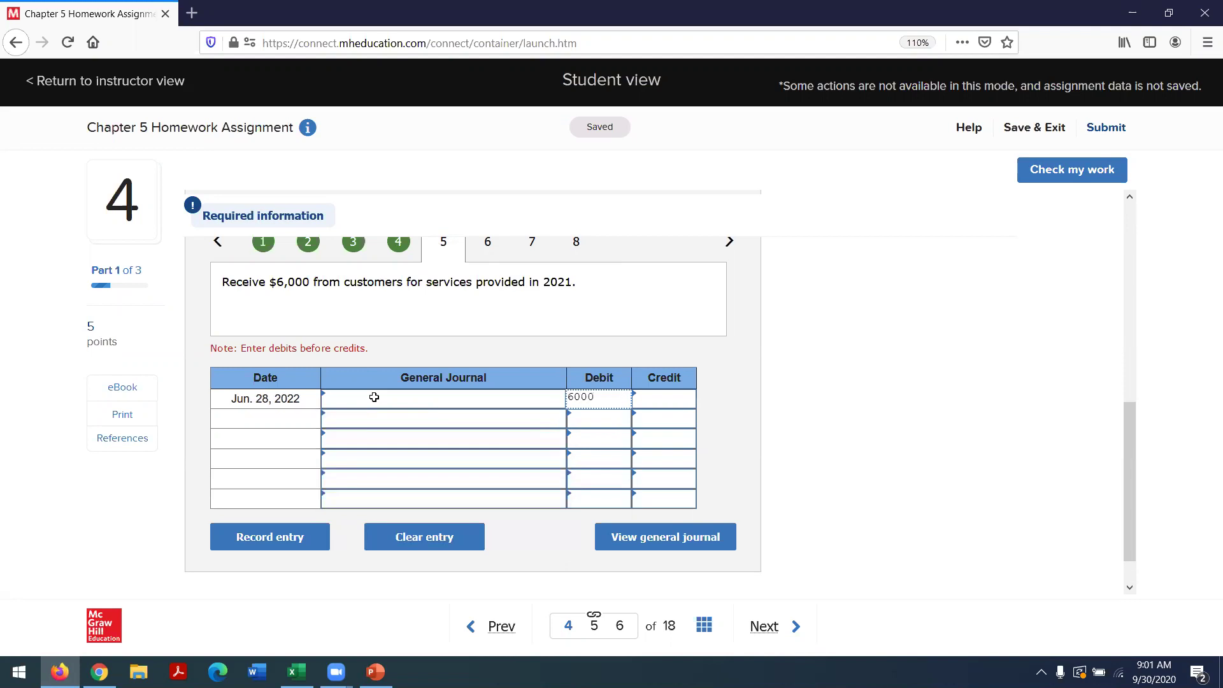
click(373, 399)
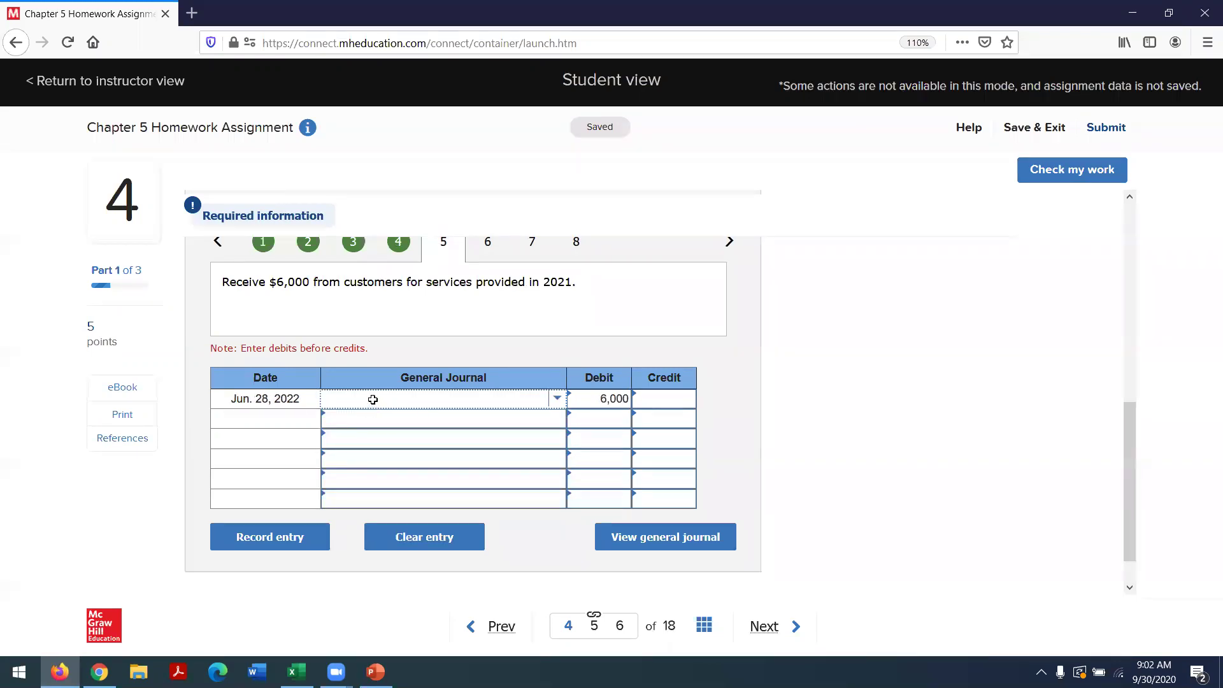
text(c)
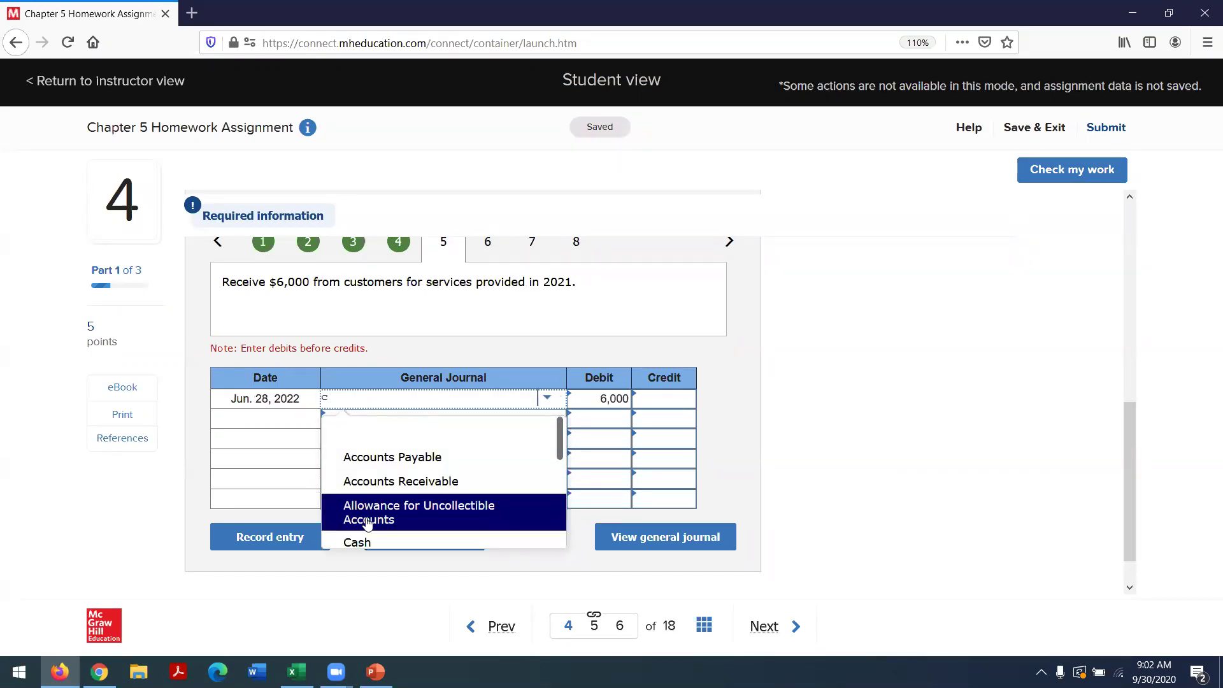
click(373, 540)
Credit Accounts Receivable for 6,000 on the second line of the Jun. 28, 2022 entry.
click(363, 420)
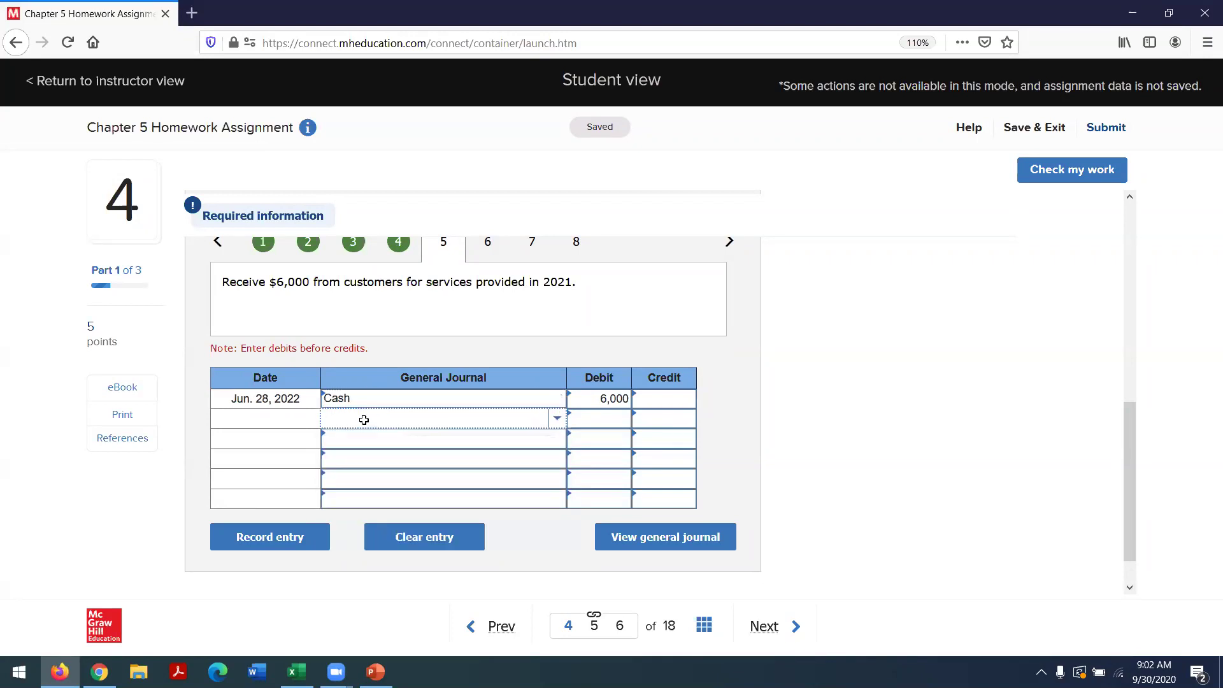
text(Accounts)
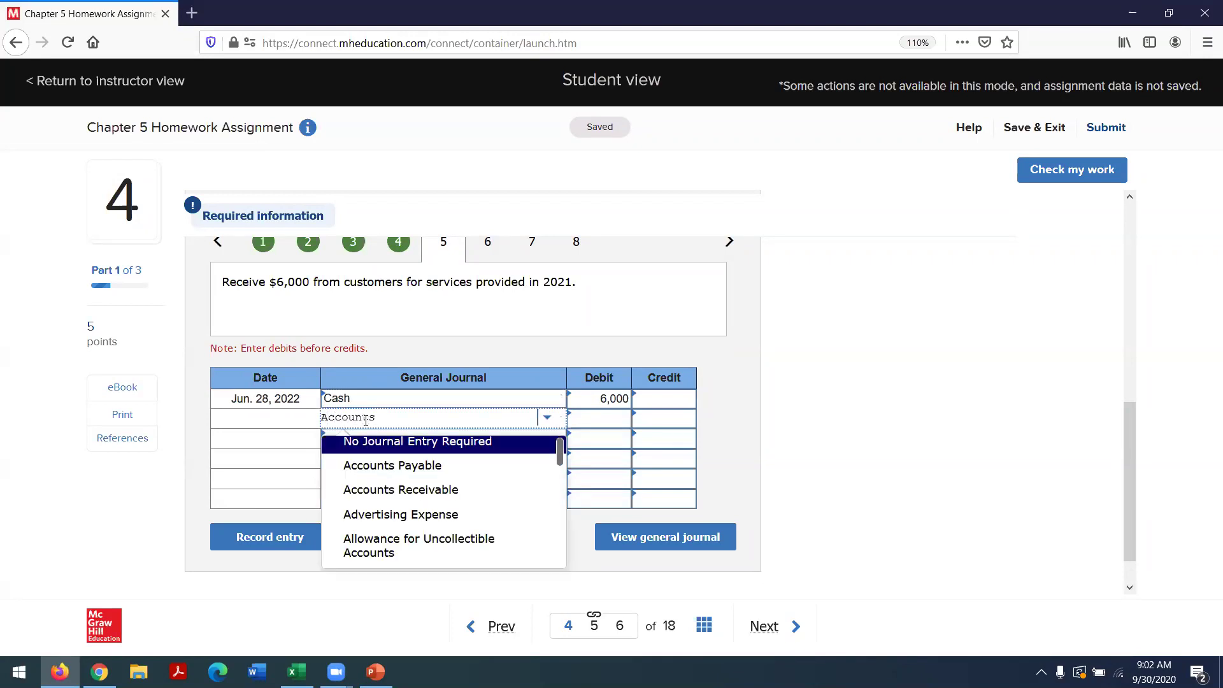
click(382, 475)
click(655, 419)
text(6000)
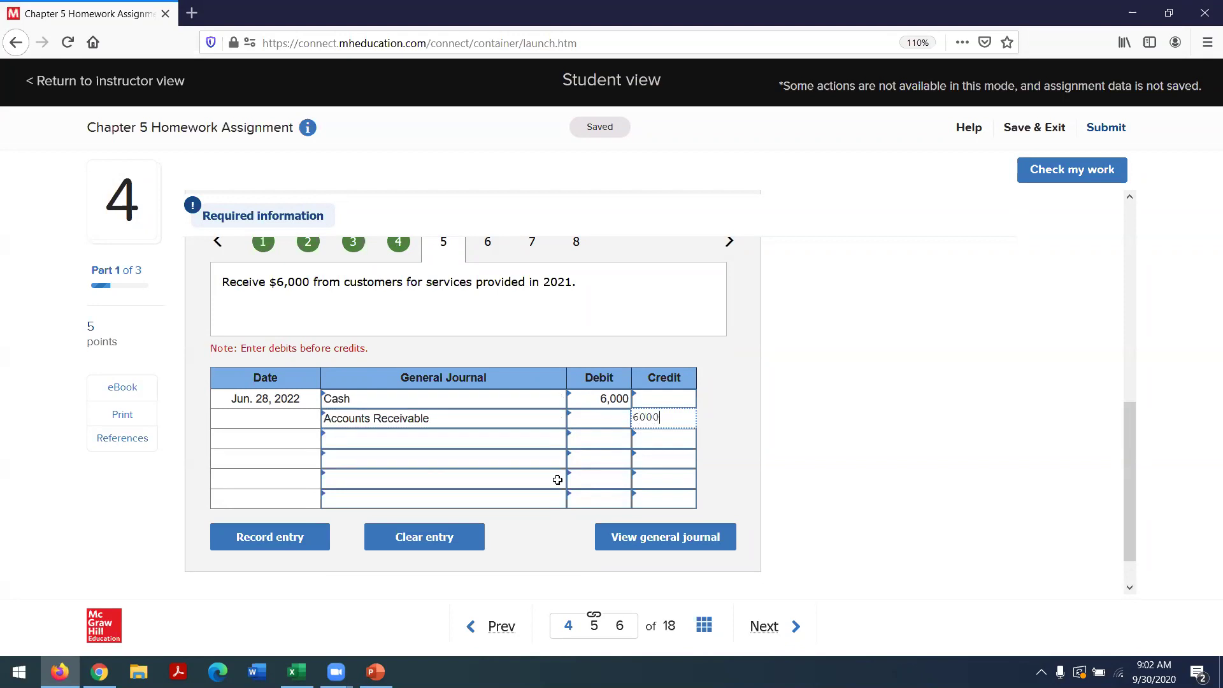
Switch to Excel and enter 6000 on the credit side of the Accounts Receivable T-account in E19.
click(297, 671)
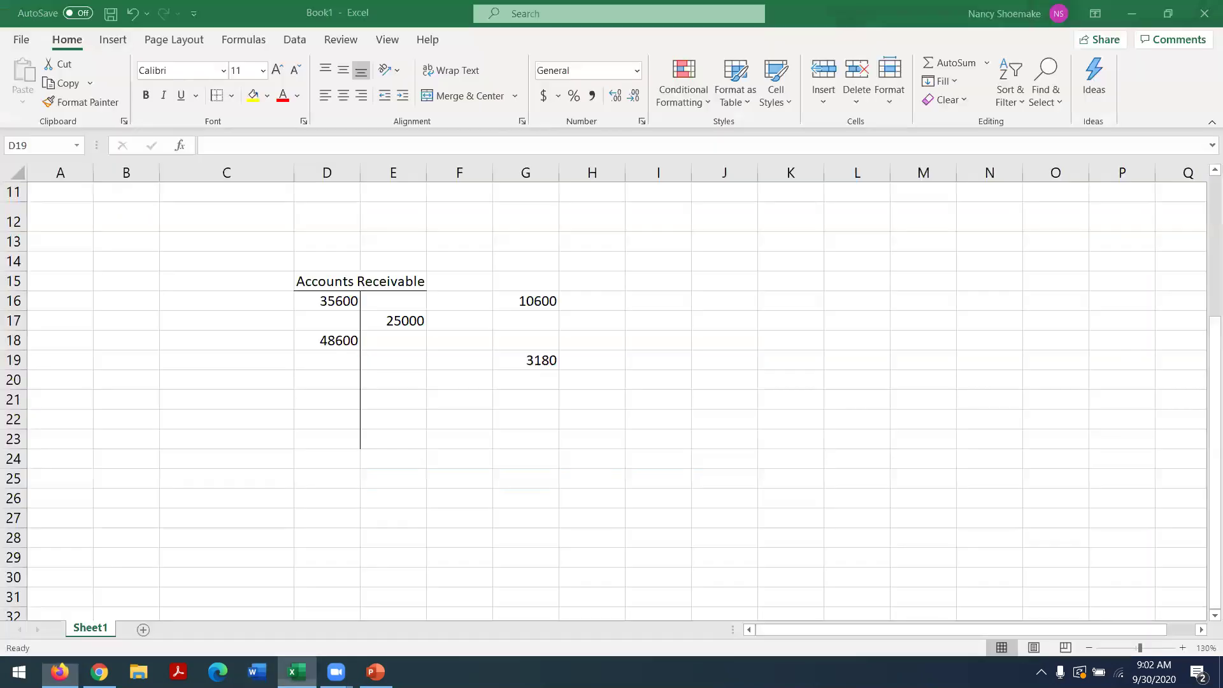
click(388, 364)
text(6000)
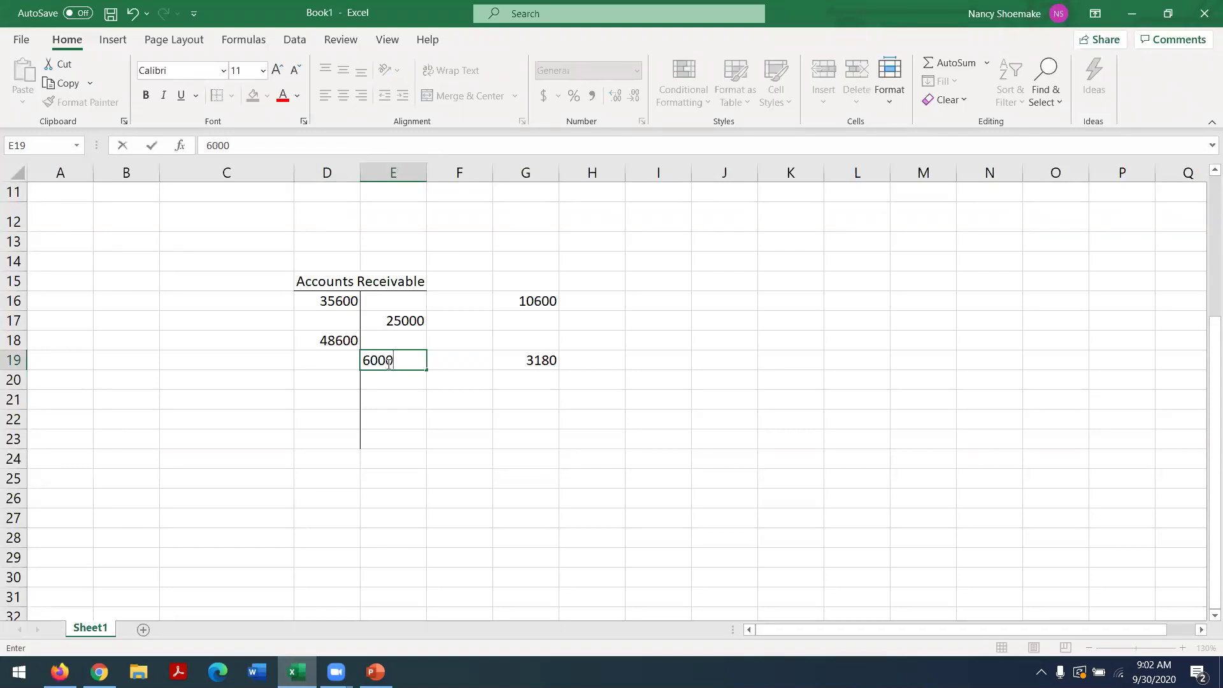
click(290, 480)
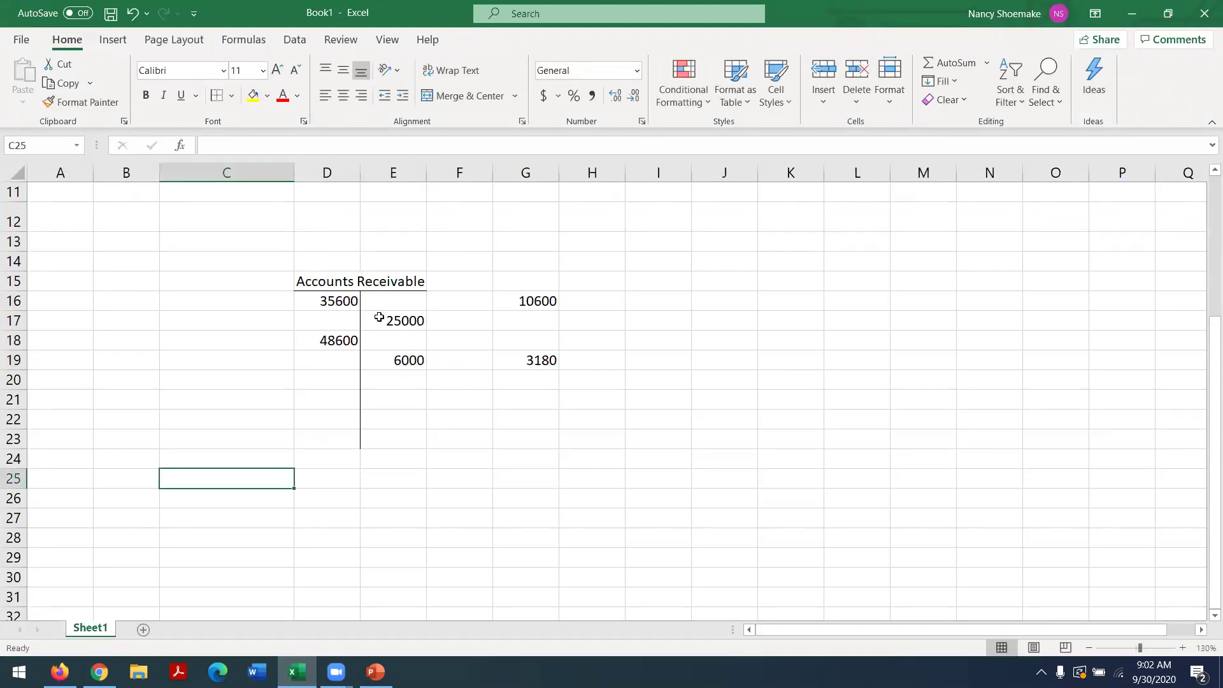
Clear the uncollected balance formula in G16 and the 30% estimate formula in G19.
click(497, 305)
key(BackSpace)
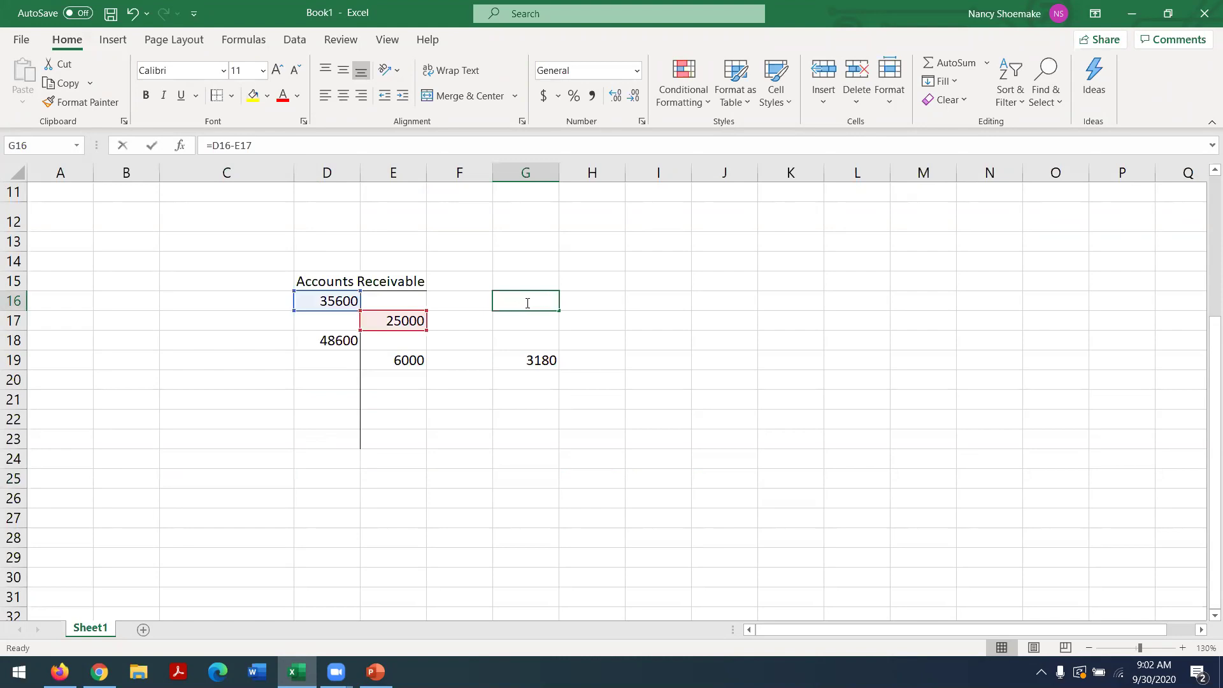
click(532, 364)
key(BackSpace)
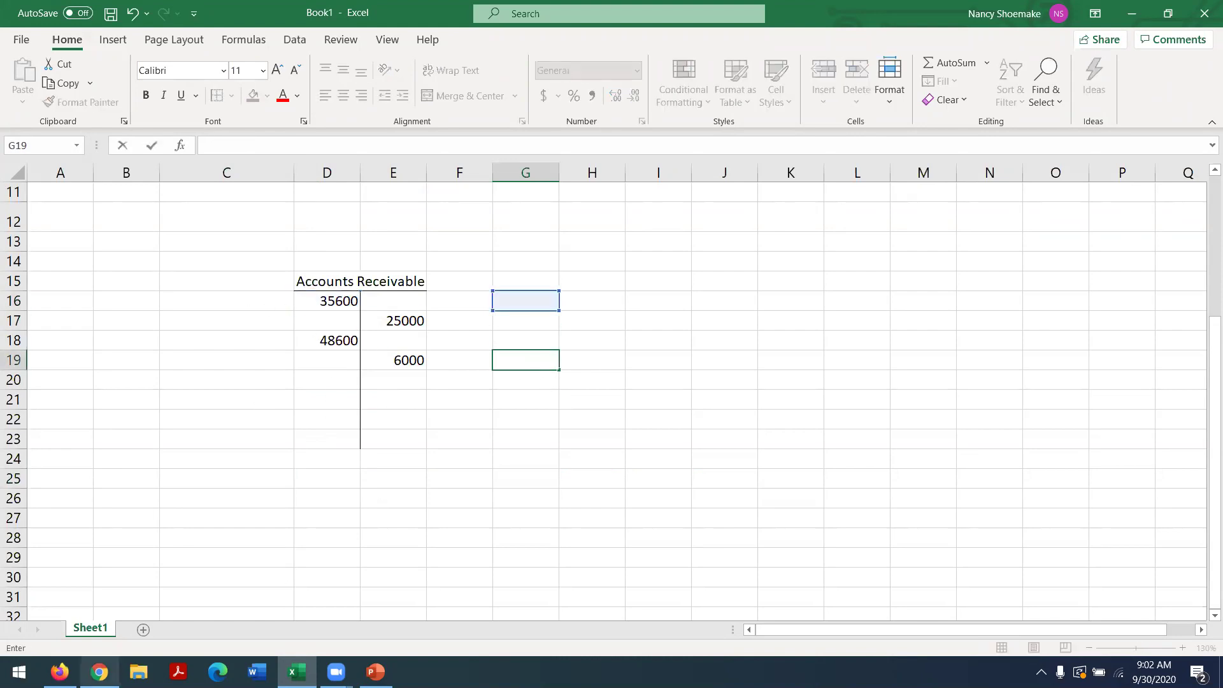
Switch to the Connect assignment, open transaction 6 of question 4, and return to the list of events.
click(60, 671)
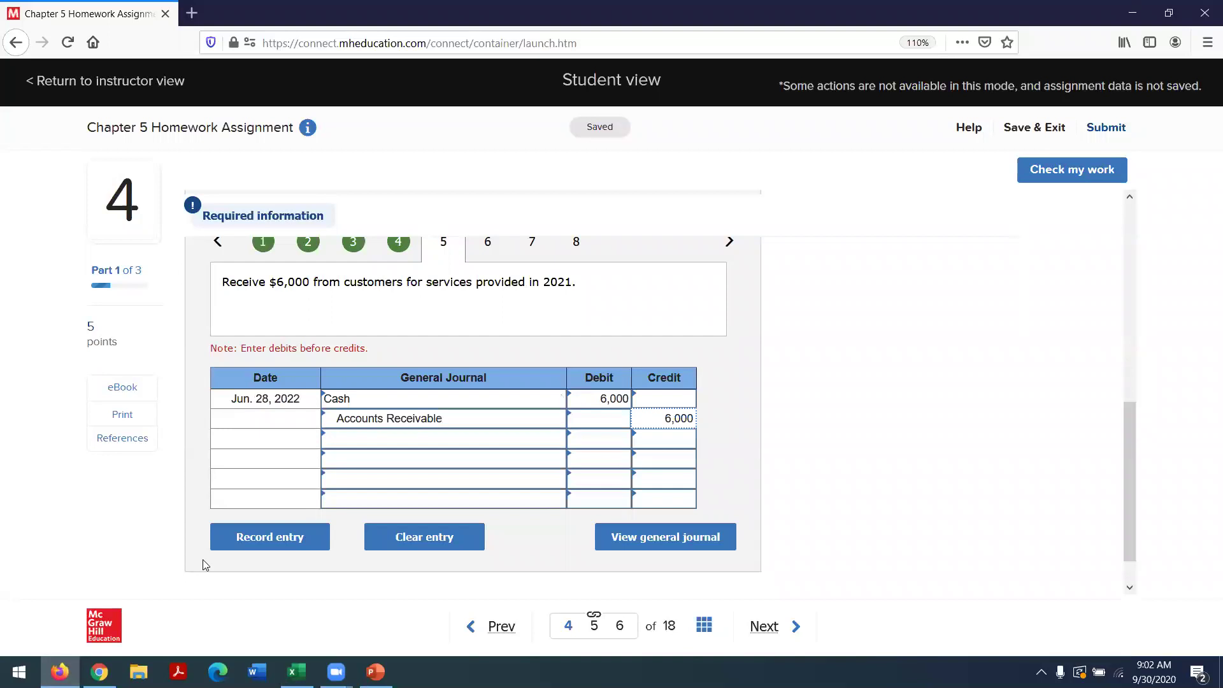
click(488, 246)
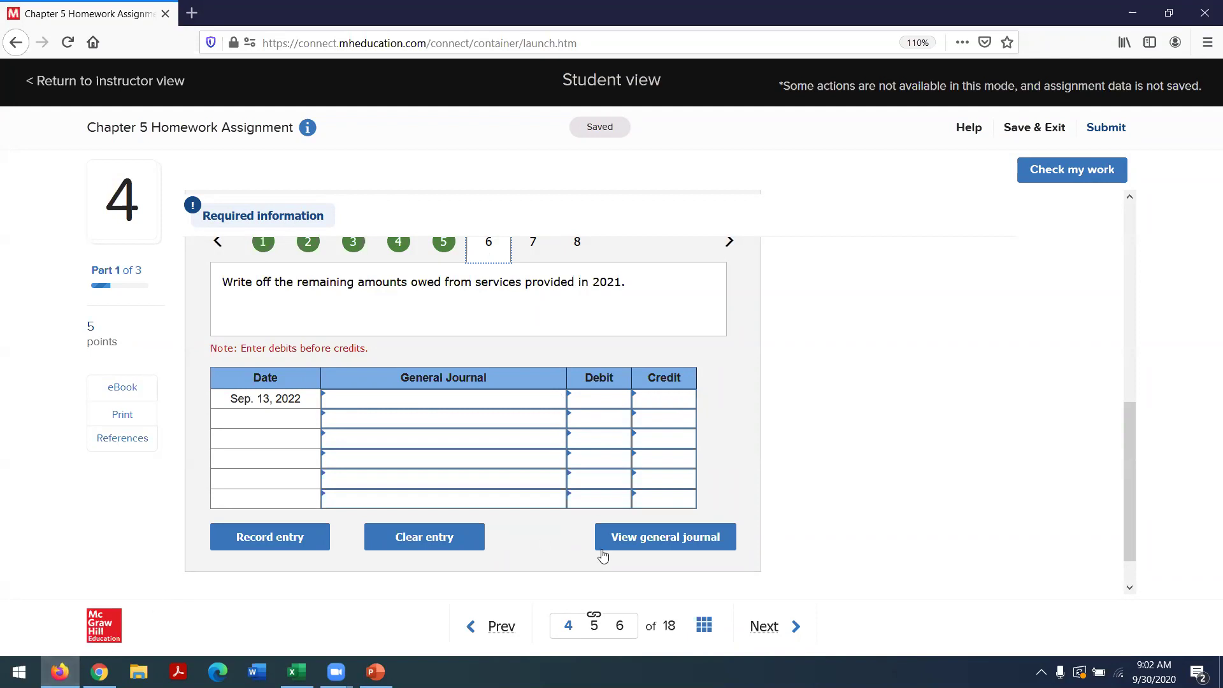
scroll(797, 315, up, 10)
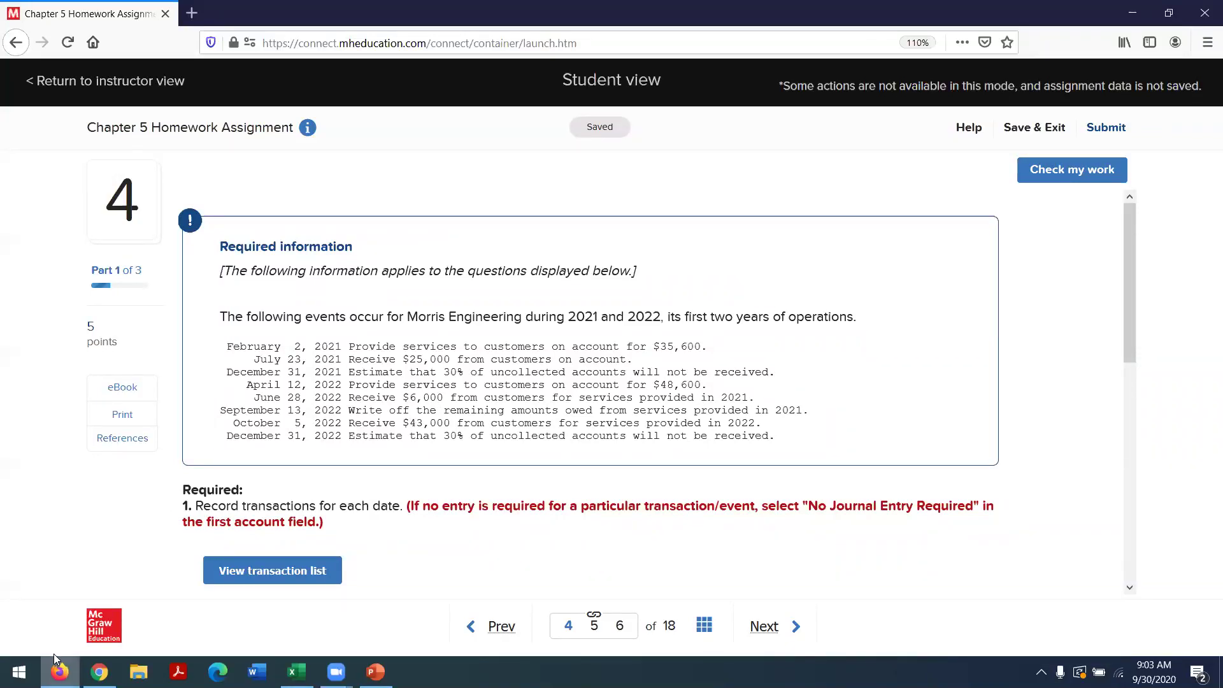
Switch to Excel and enter $10,600 in H16 with the label "still outstanding in 2021" in I16.
mouse_move(59, 671)
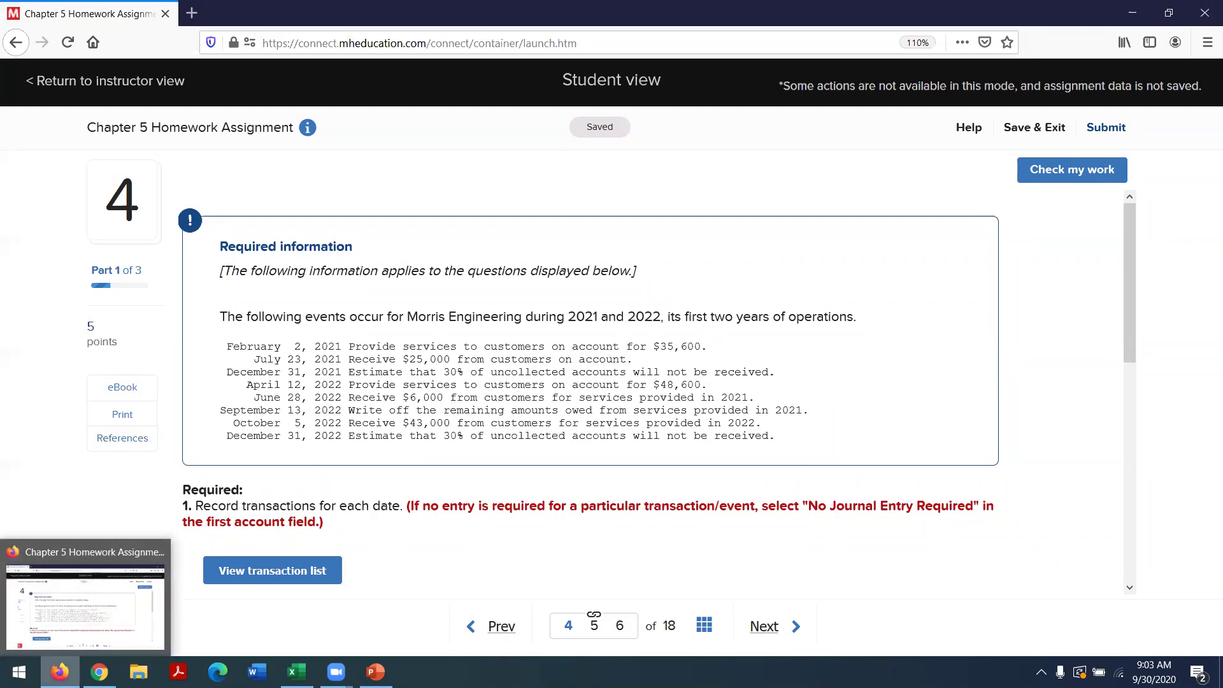
click(297, 671)
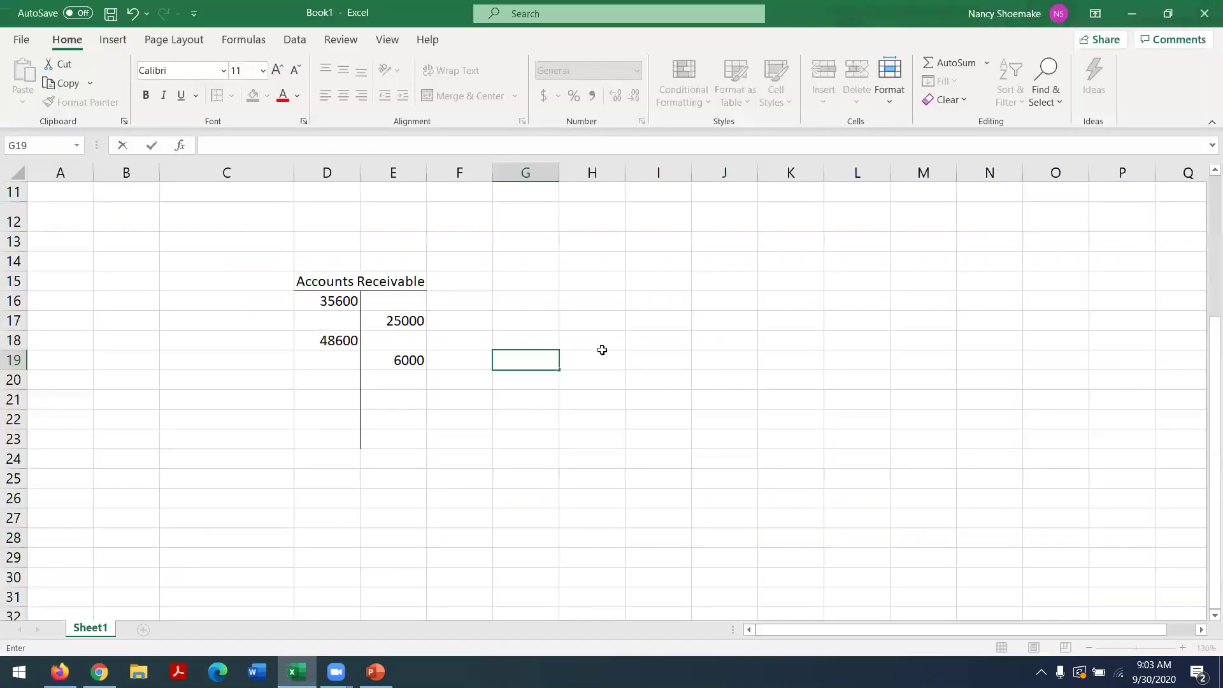
click(591, 305)
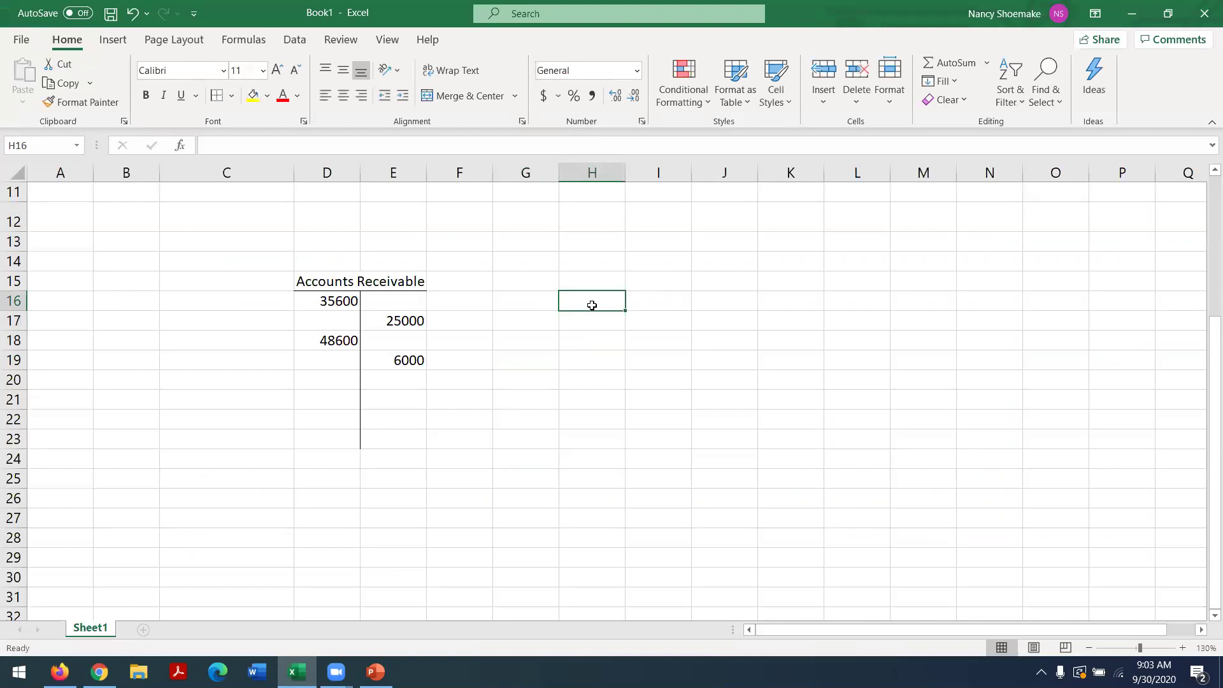
text($10600)
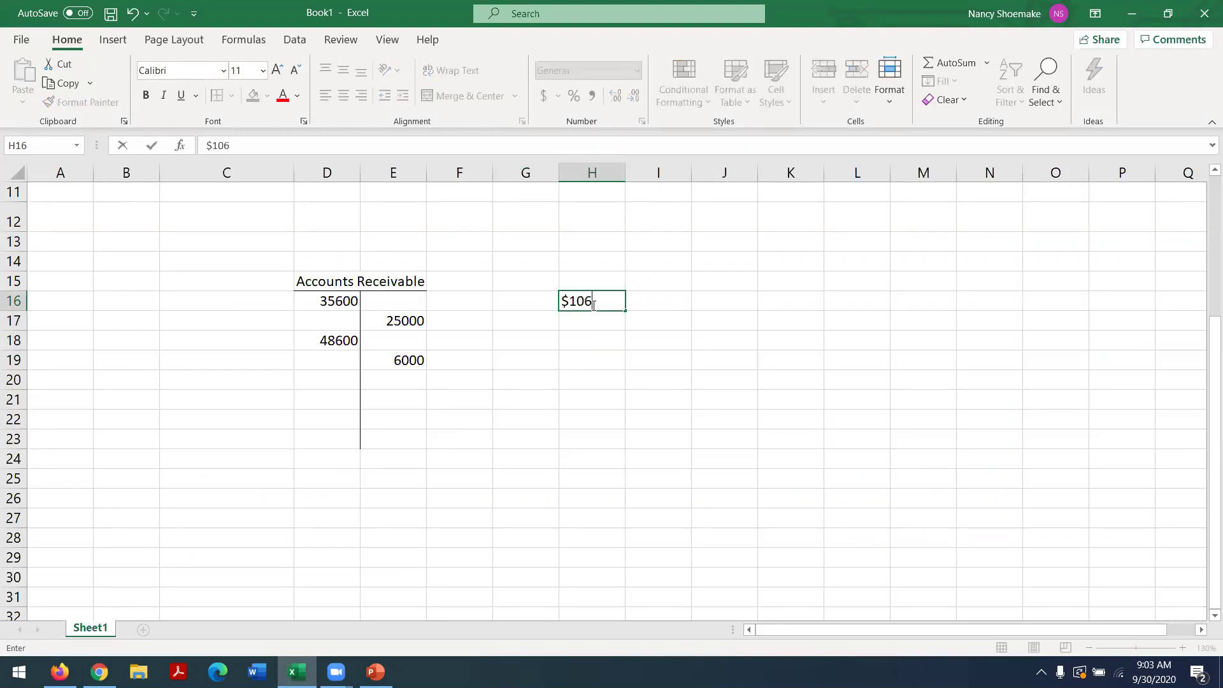
click(645, 300)
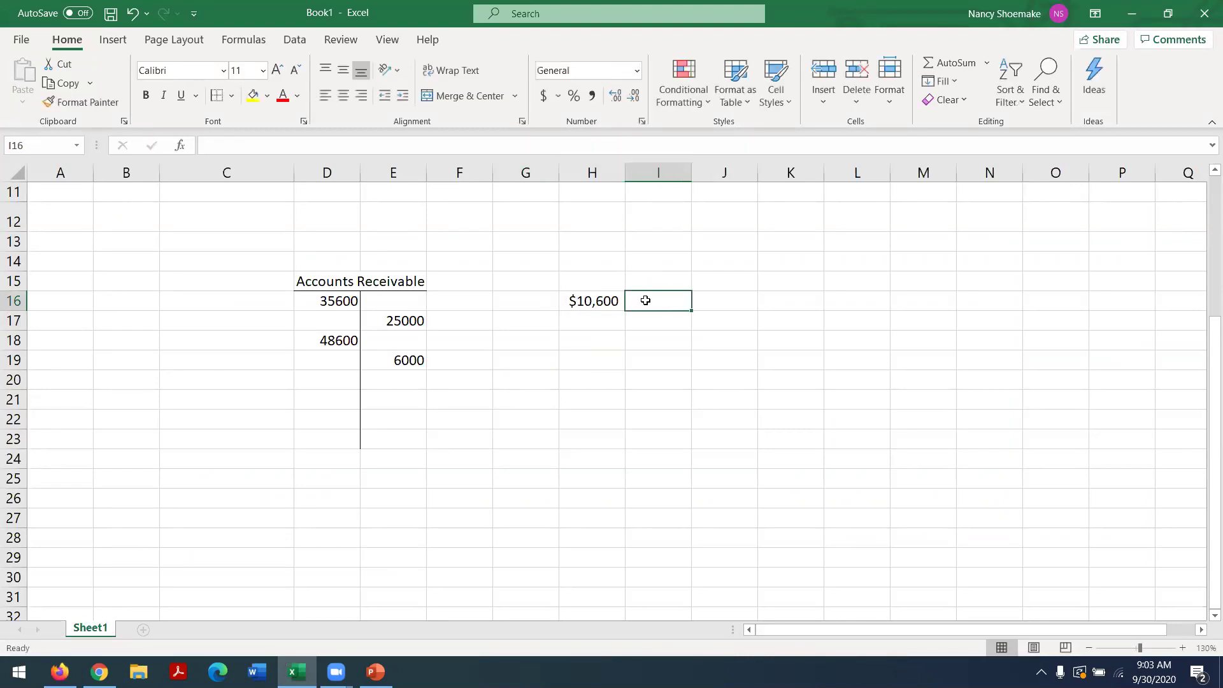
text(still )
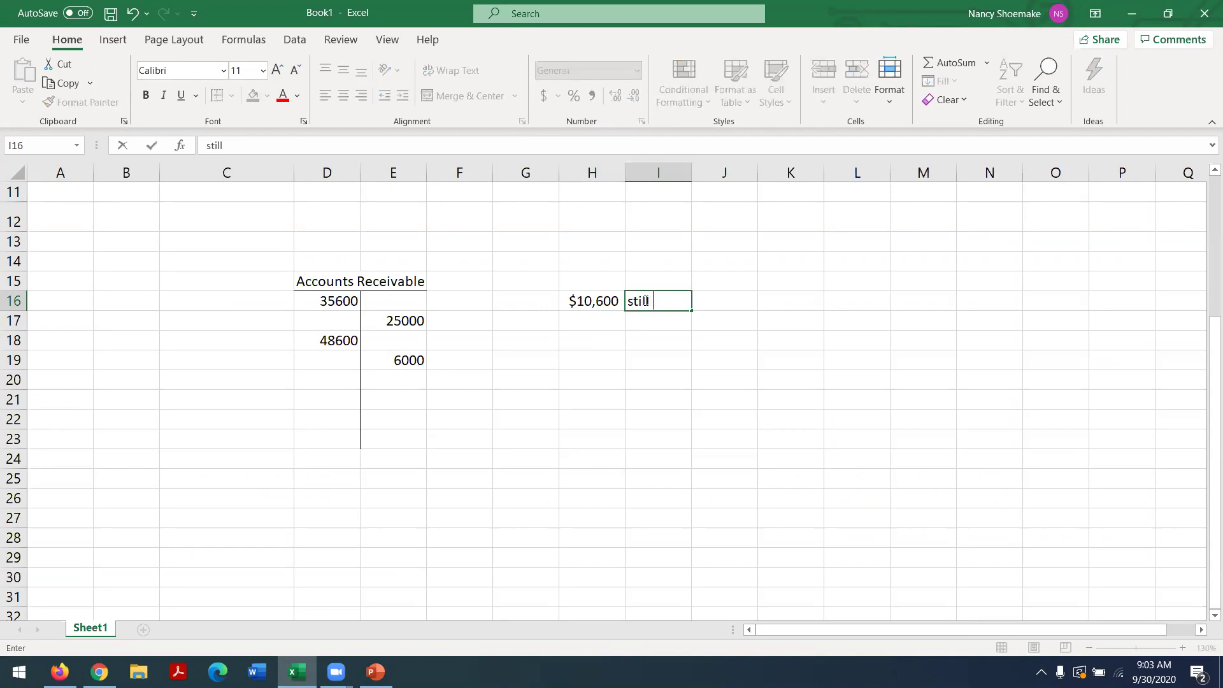
text(outstanding in)
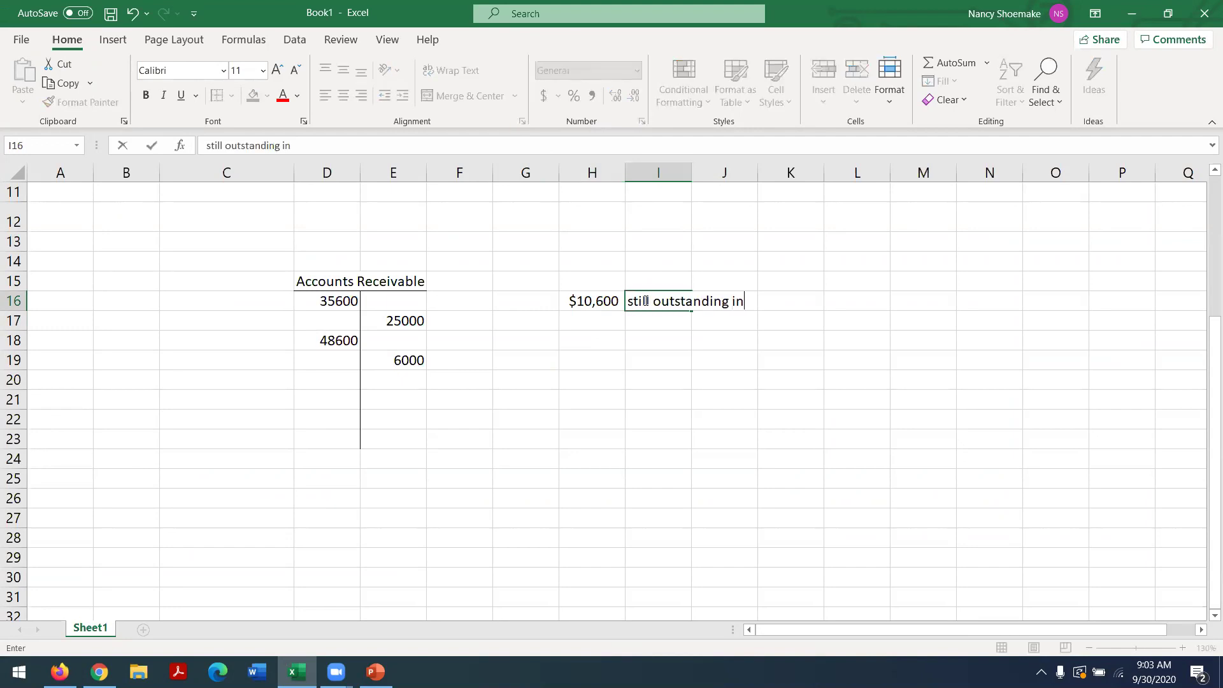
text( 2021)
key(Return)
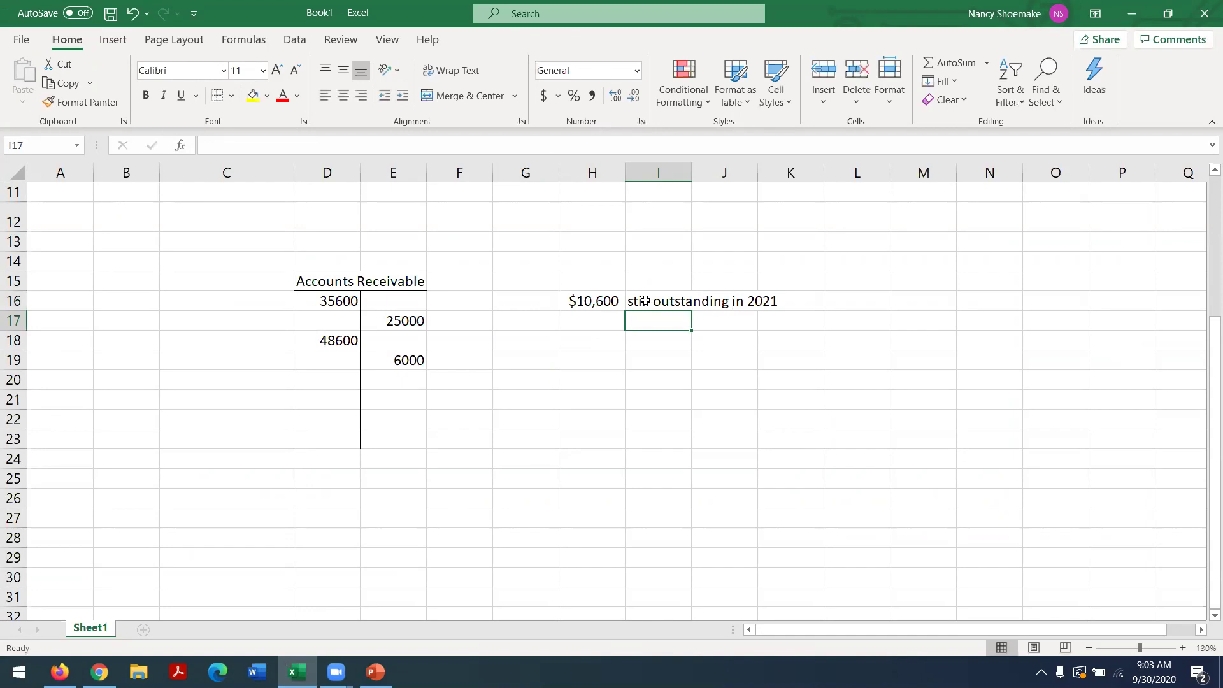
Enter -6000 in H17 and label it "collected in 2022 for 2021 sales" in I17.
click(581, 319)
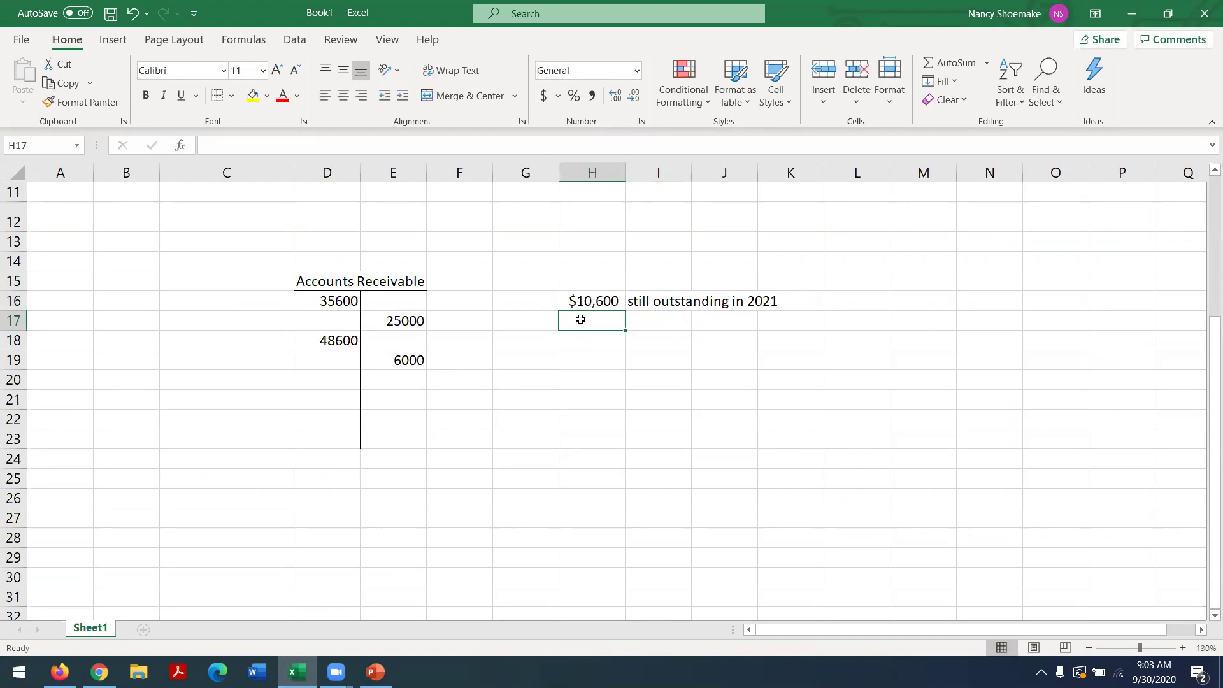
text(-)
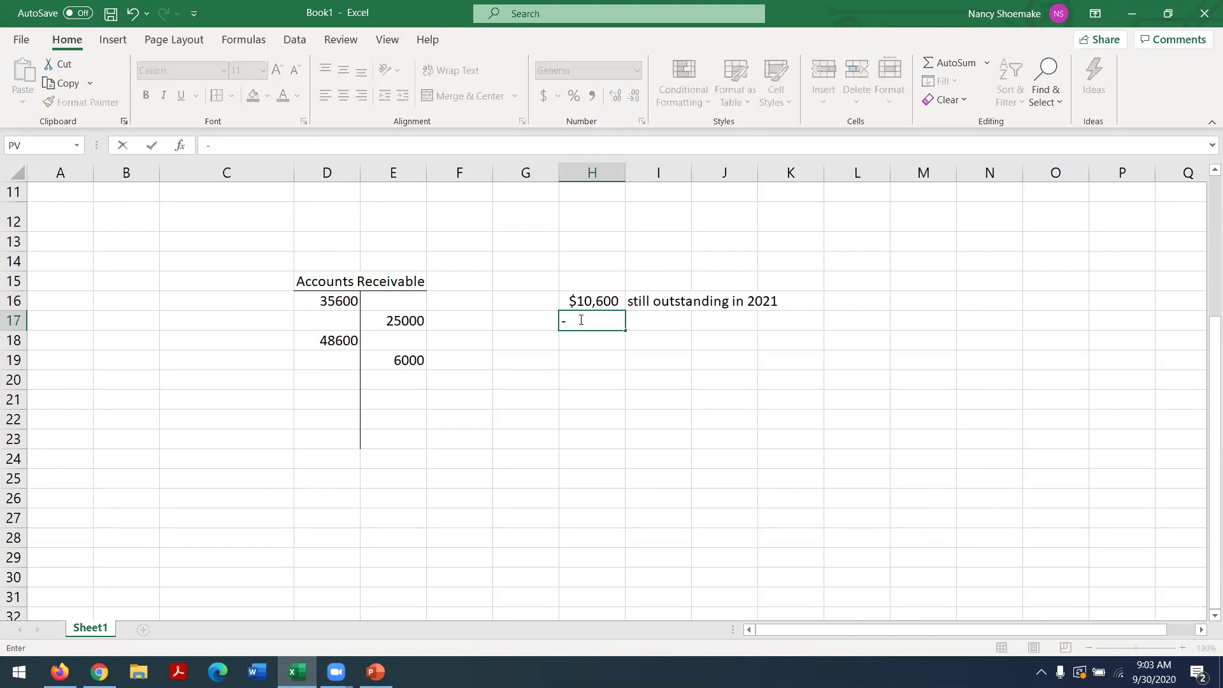
text(6000)
key(Return)
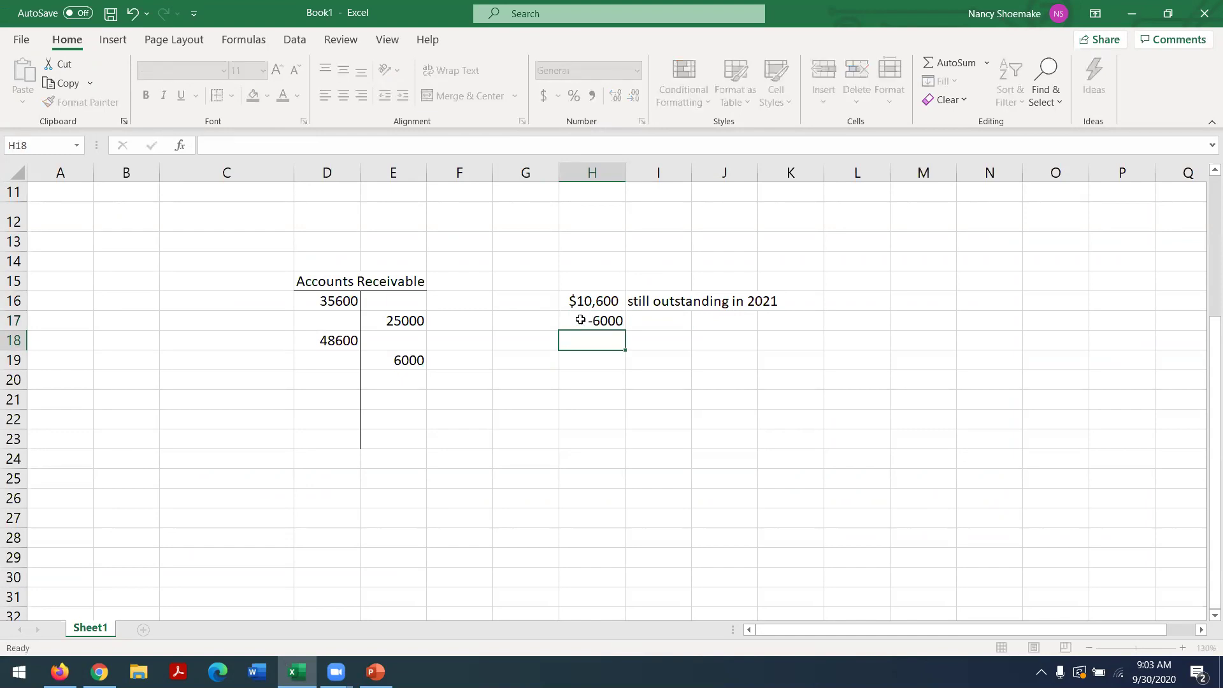
click(650, 318)
text(collected)
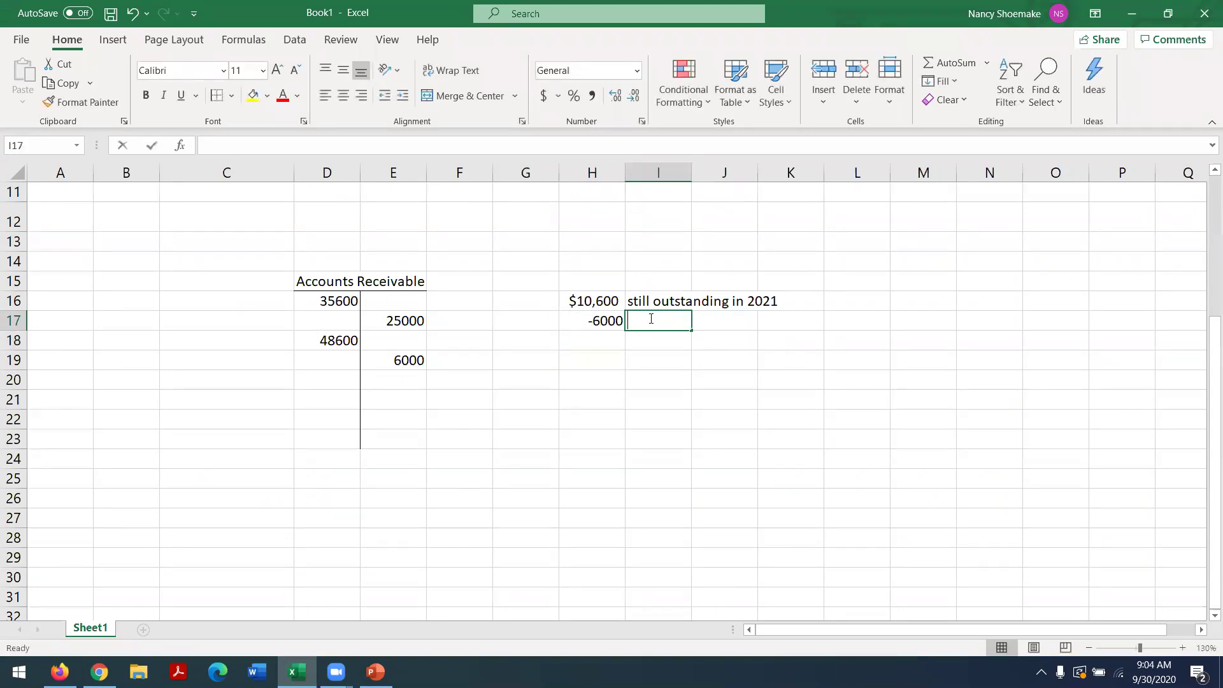
text( in 2022 for 2021 sales)
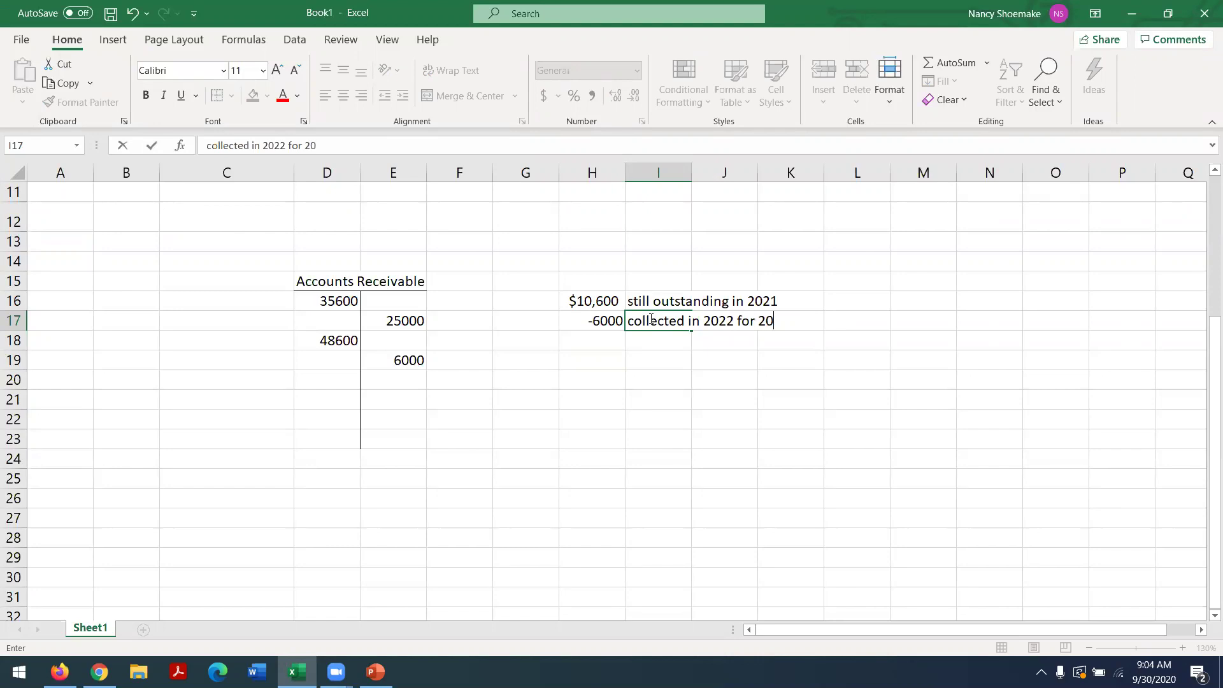
key(Return)
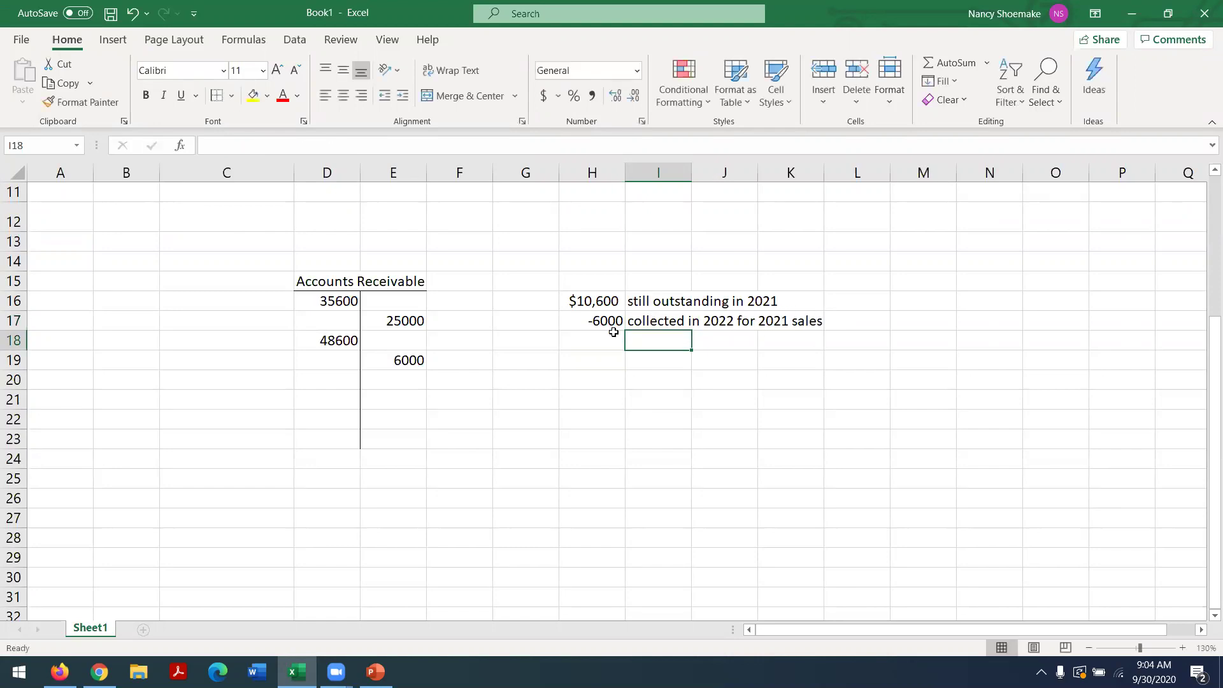
Try to calculate the remaining 2021 balance in H18 with the formula =H16:H17, and clear H18 and H19.
click(586, 335)
text(=)
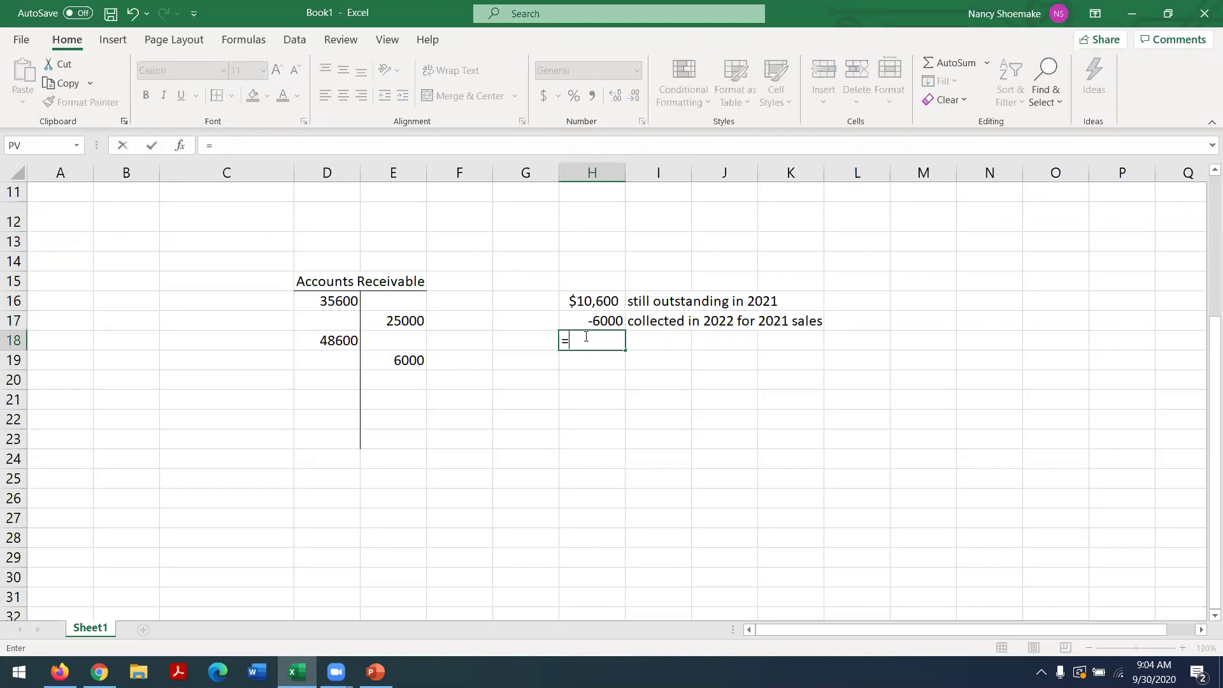
drag(579, 299, 580, 319)
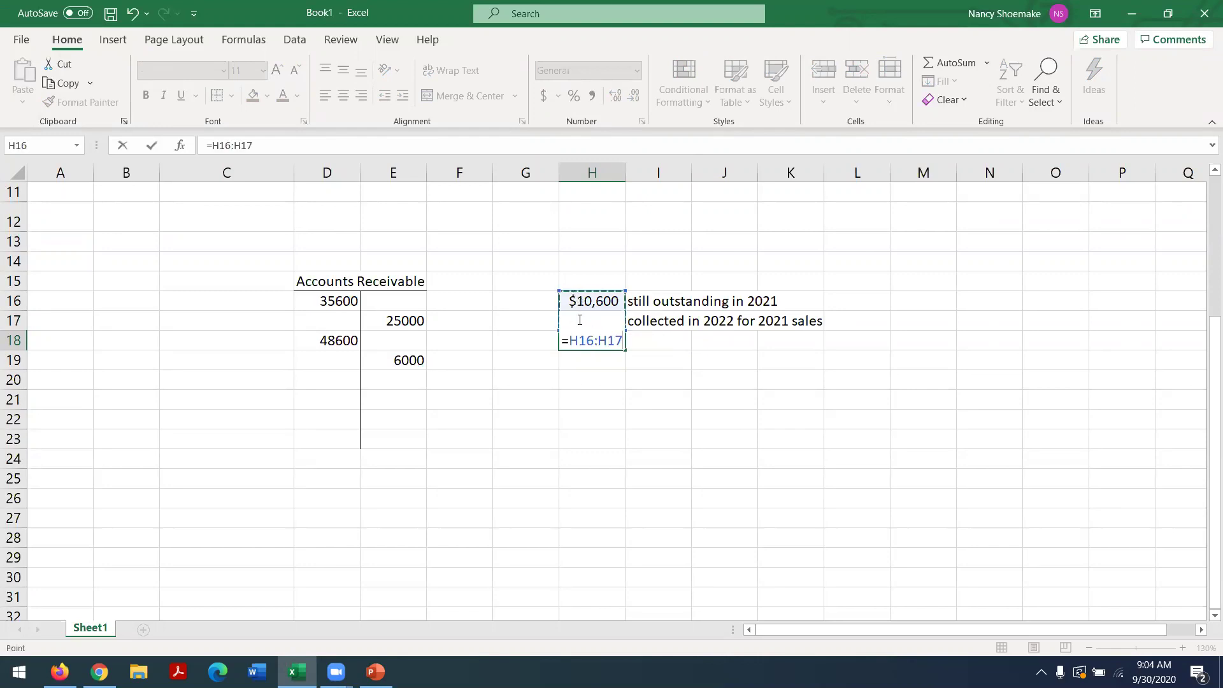
key(Return)
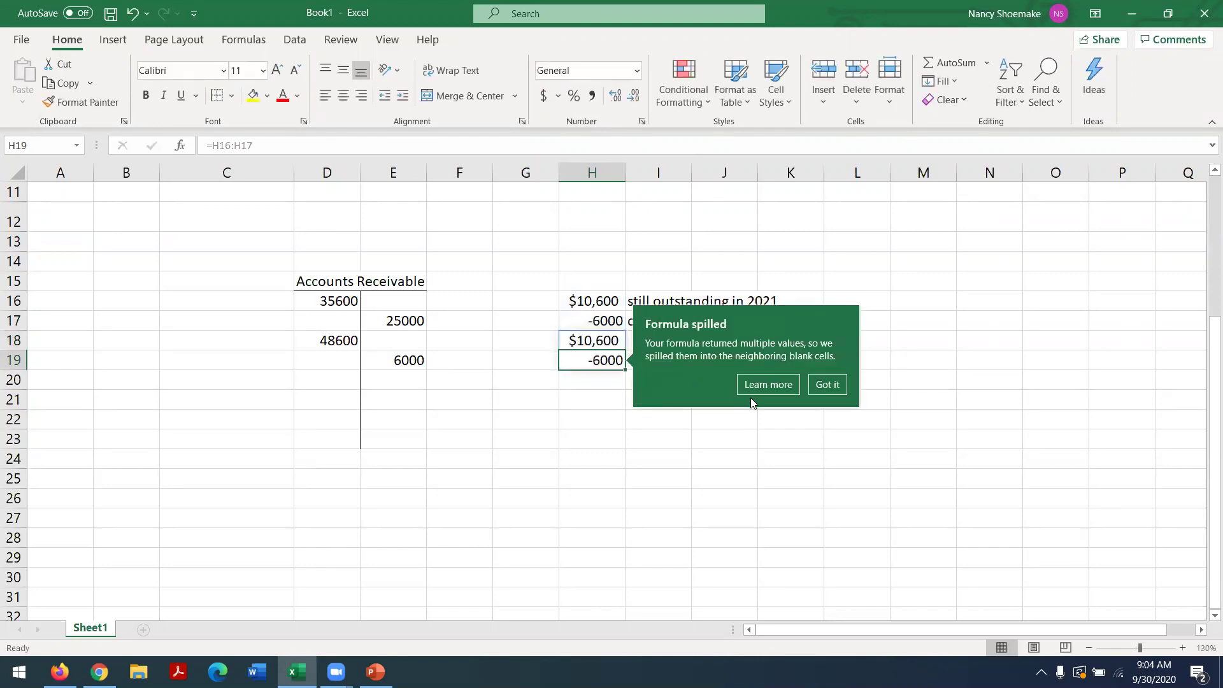
click(825, 392)
double_click(591, 361)
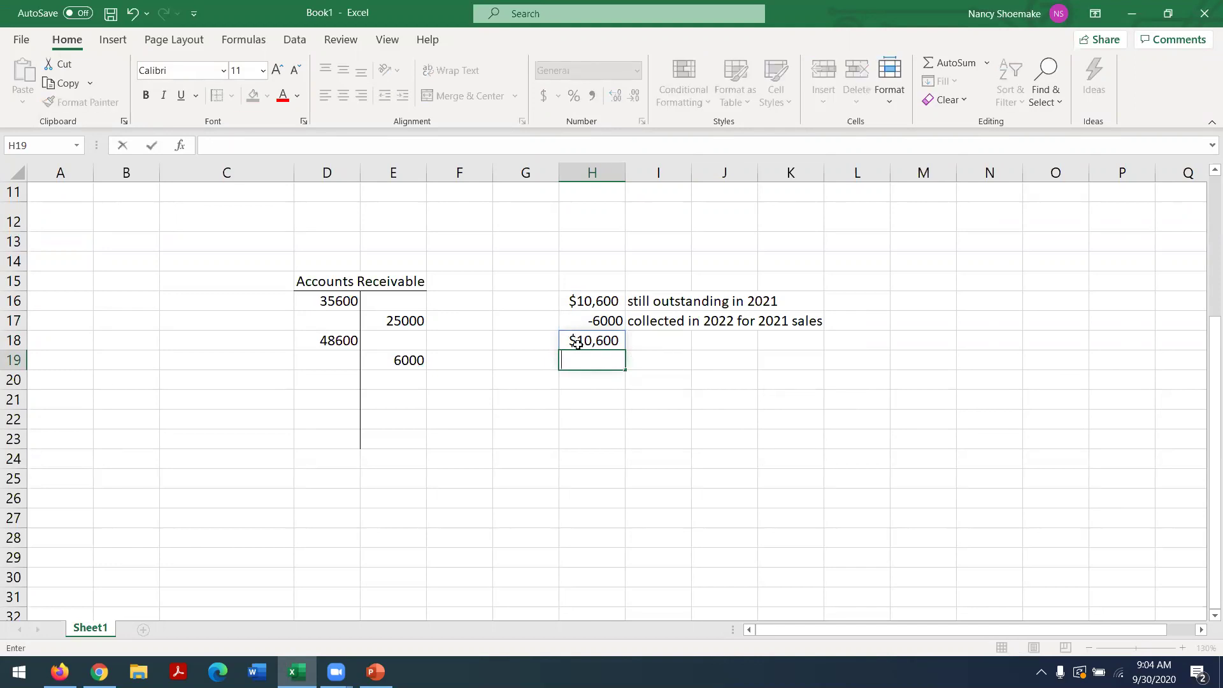
click(576, 343)
key(BackSpace)
click(584, 361)
key(BackSpace)
Enter $3,400 in H18 and label it "not collected" in I18.
click(576, 333)
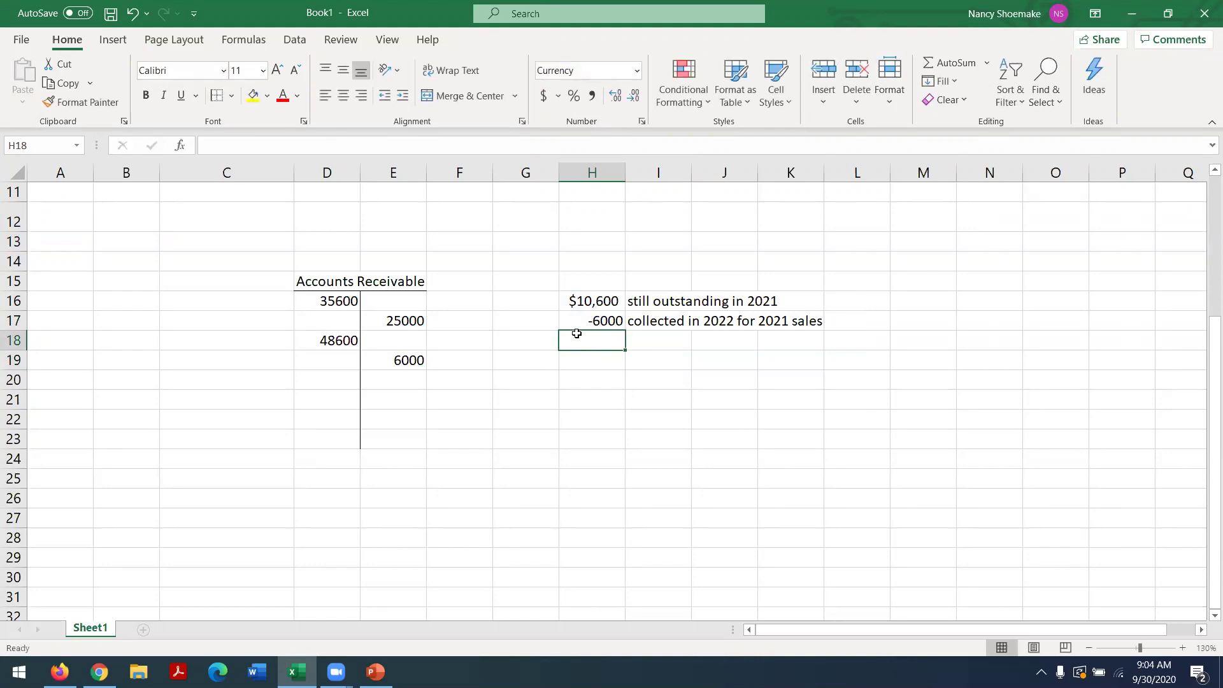
text($3)
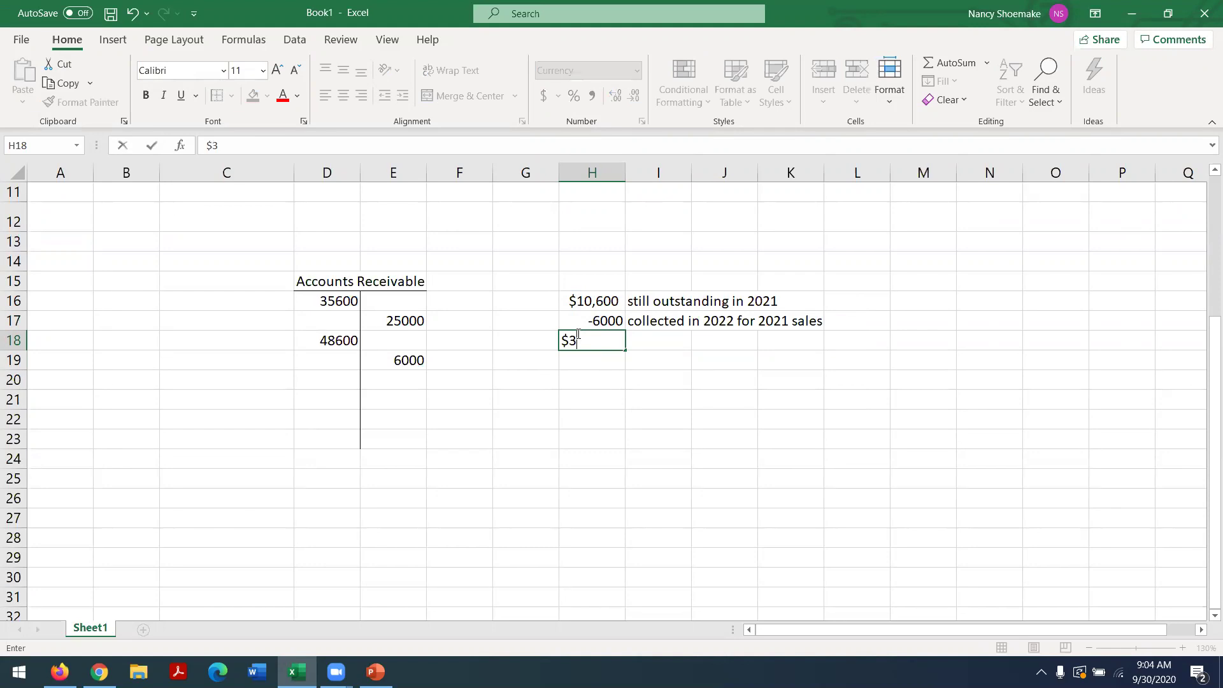
text(,400)
key(Return)
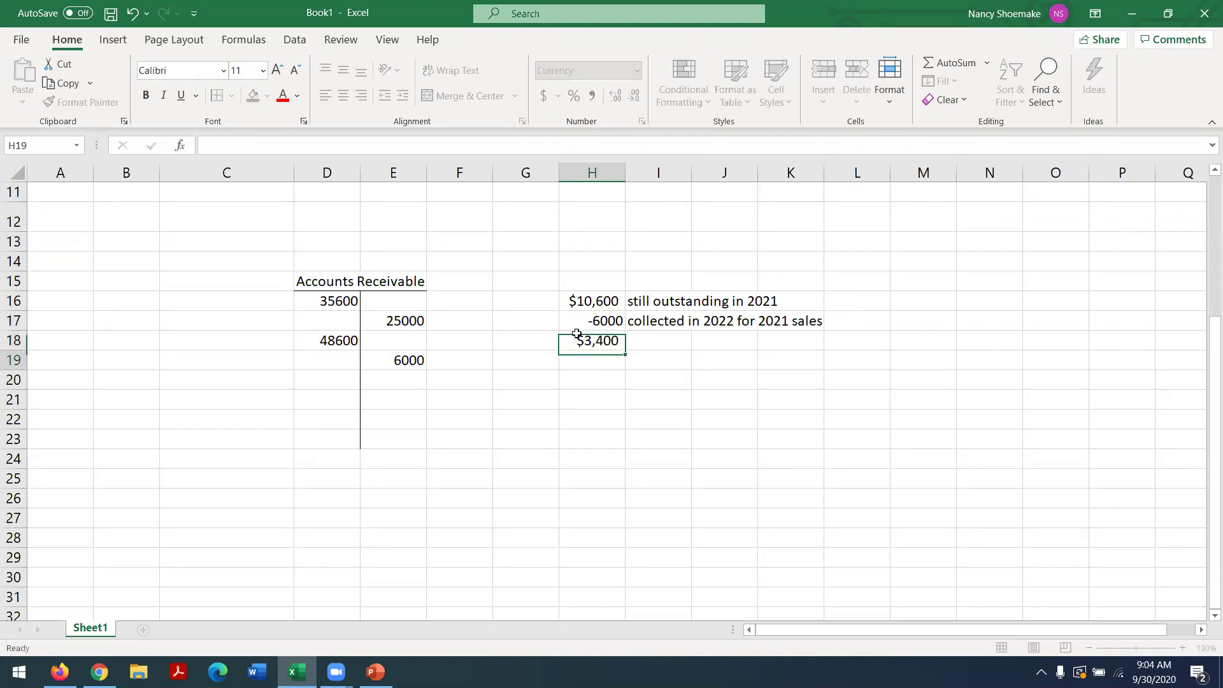
click(658, 345)
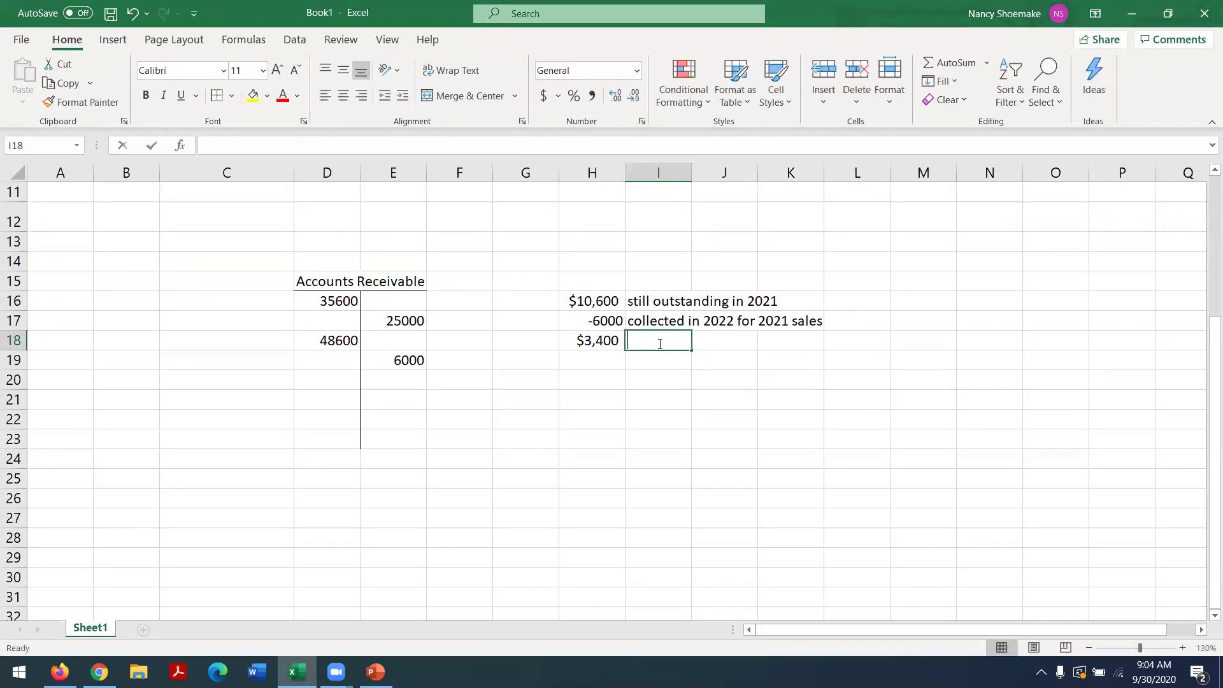
text(not collected)
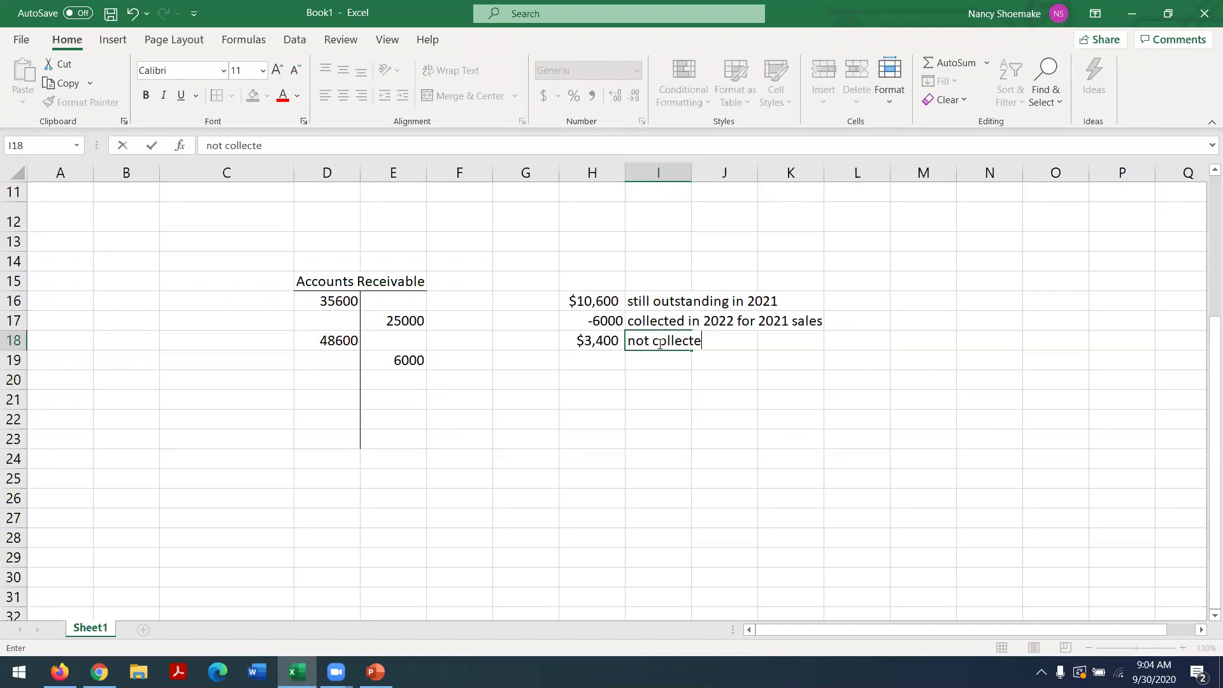
key(Return)
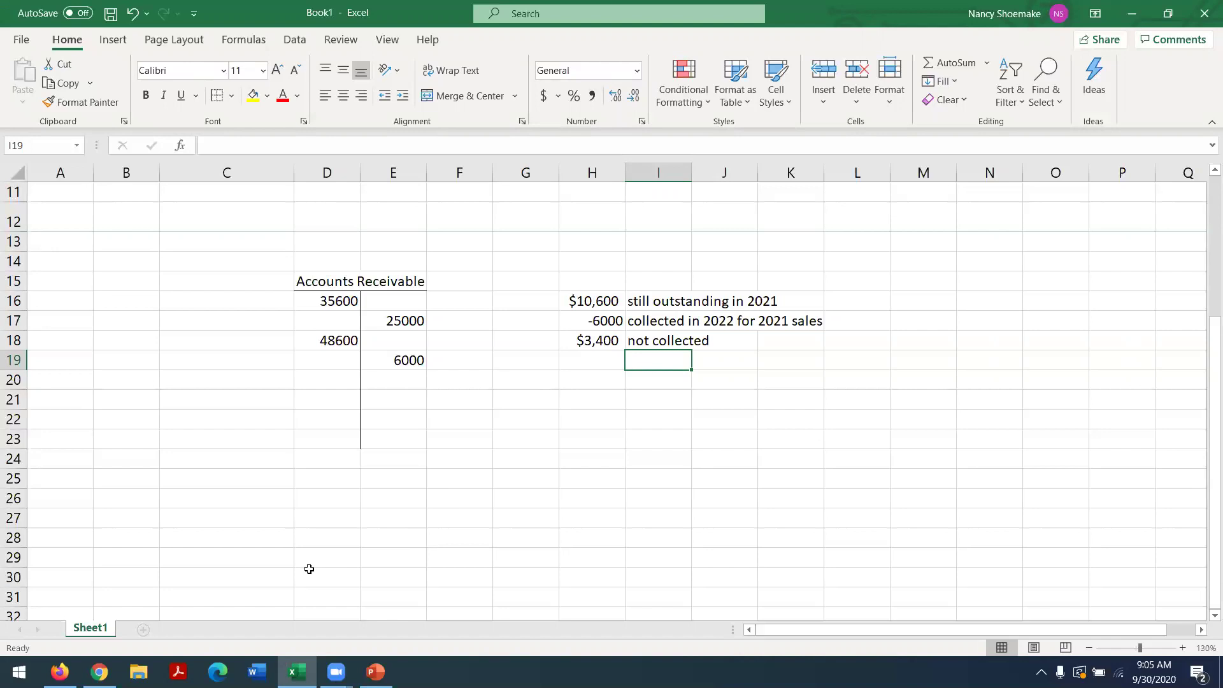
Switch to the Connect assignment and debit Allowance for Uncollectible Accounts for 3,400 on the first line of the Sep. 13, 2022 entry.
click(60, 671)
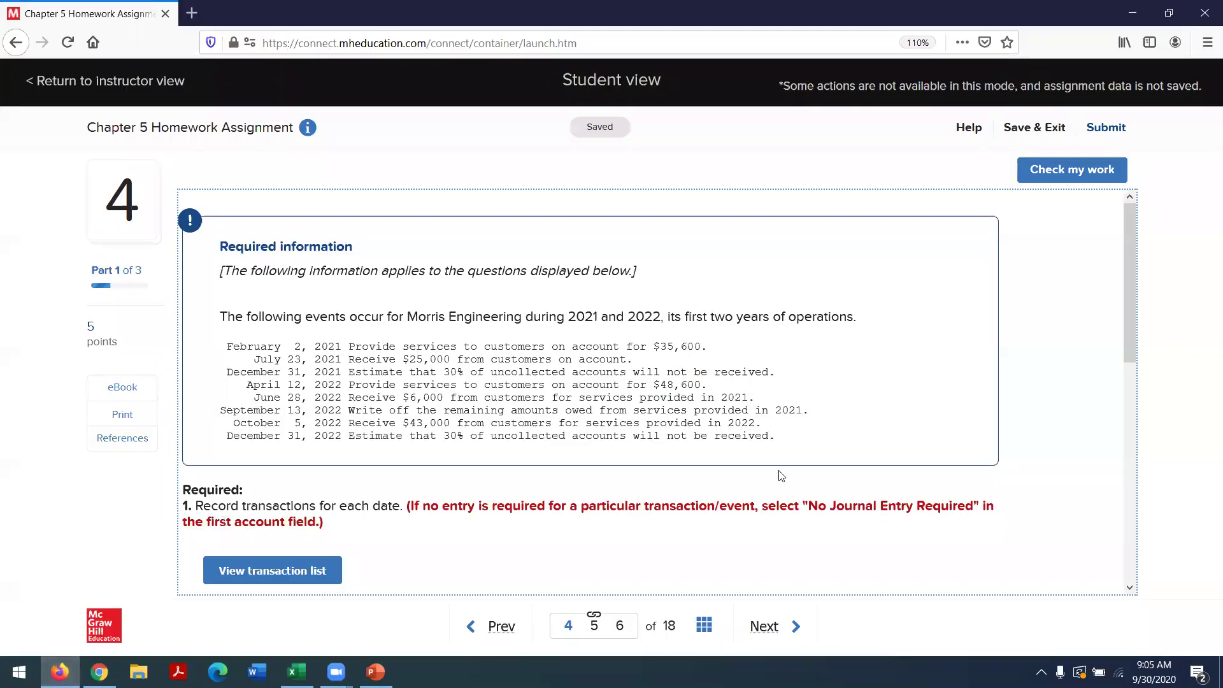
click(1131, 417)
scroll(1130, 415, down, 2)
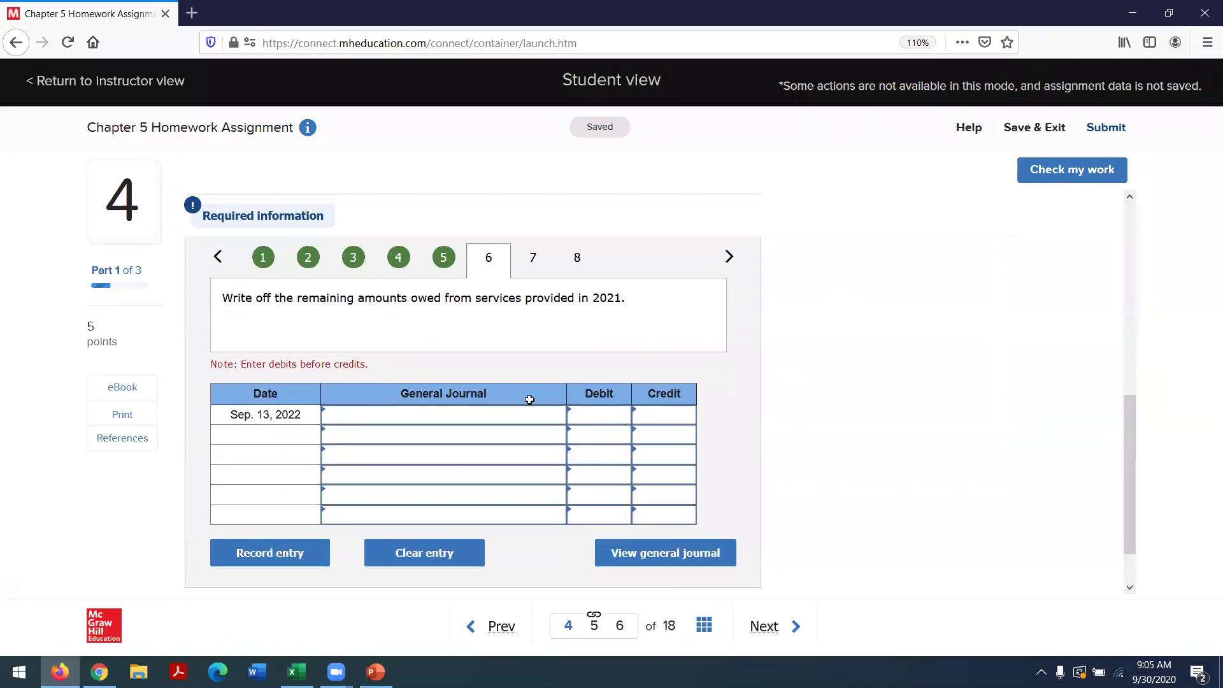
click(462, 412)
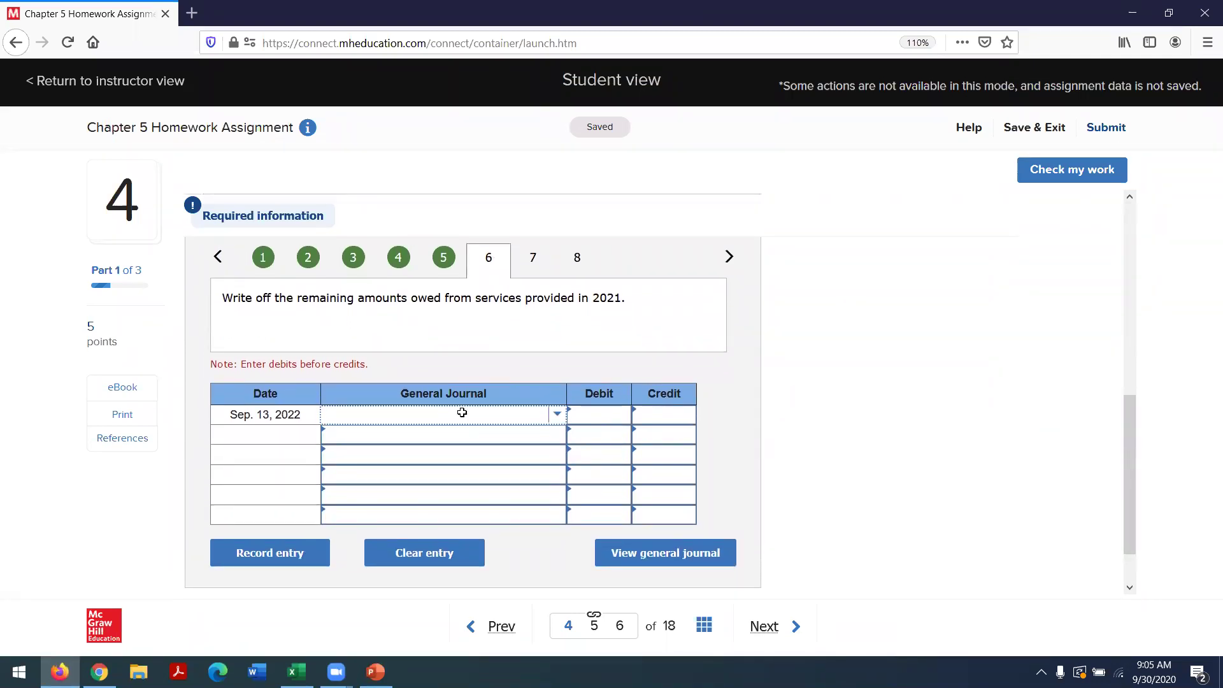
text(Al)
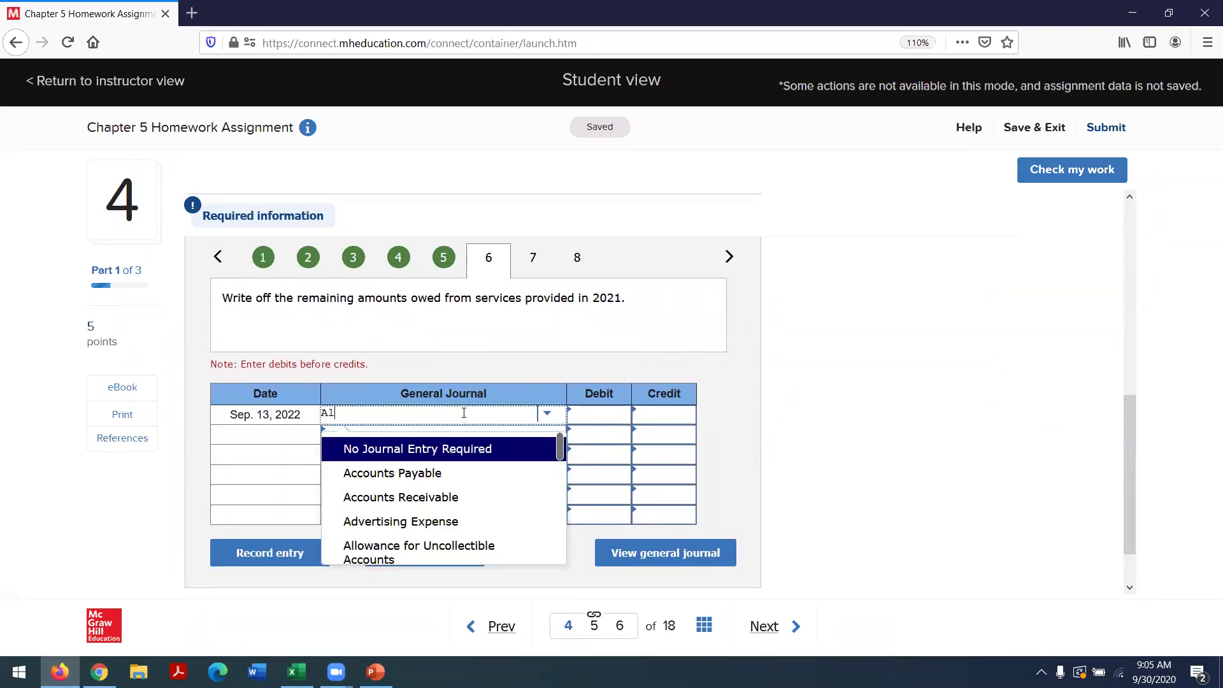
text(lowance)
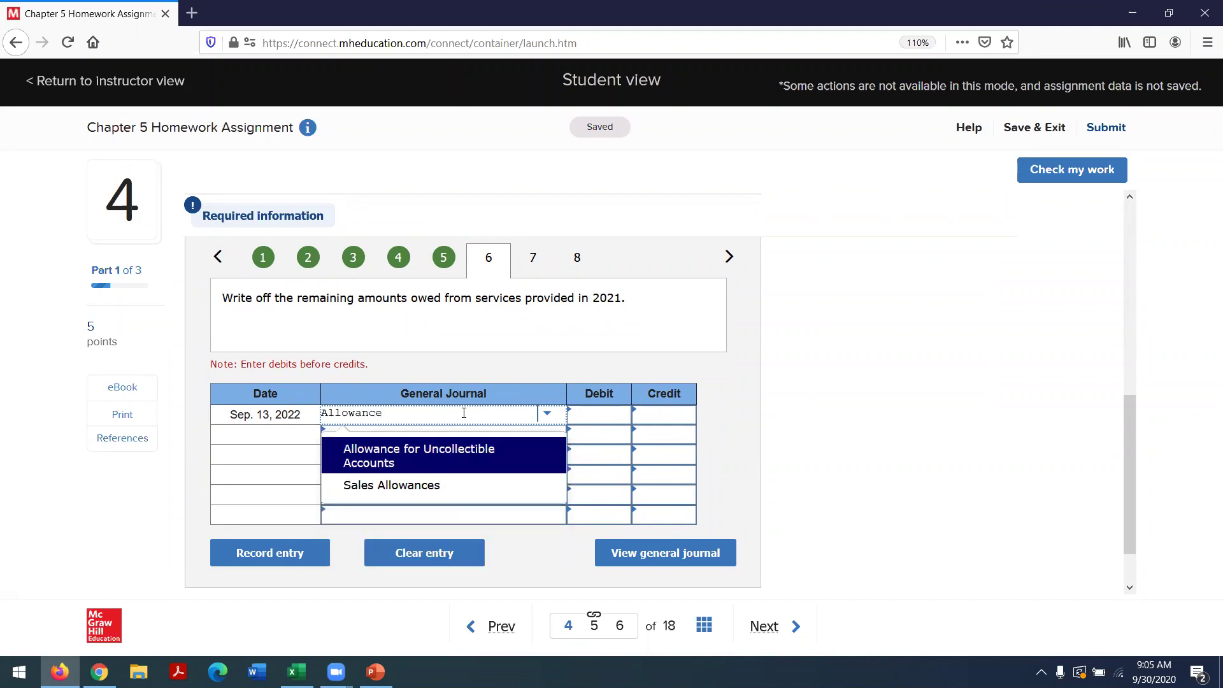
click(441, 456)
click(600, 416)
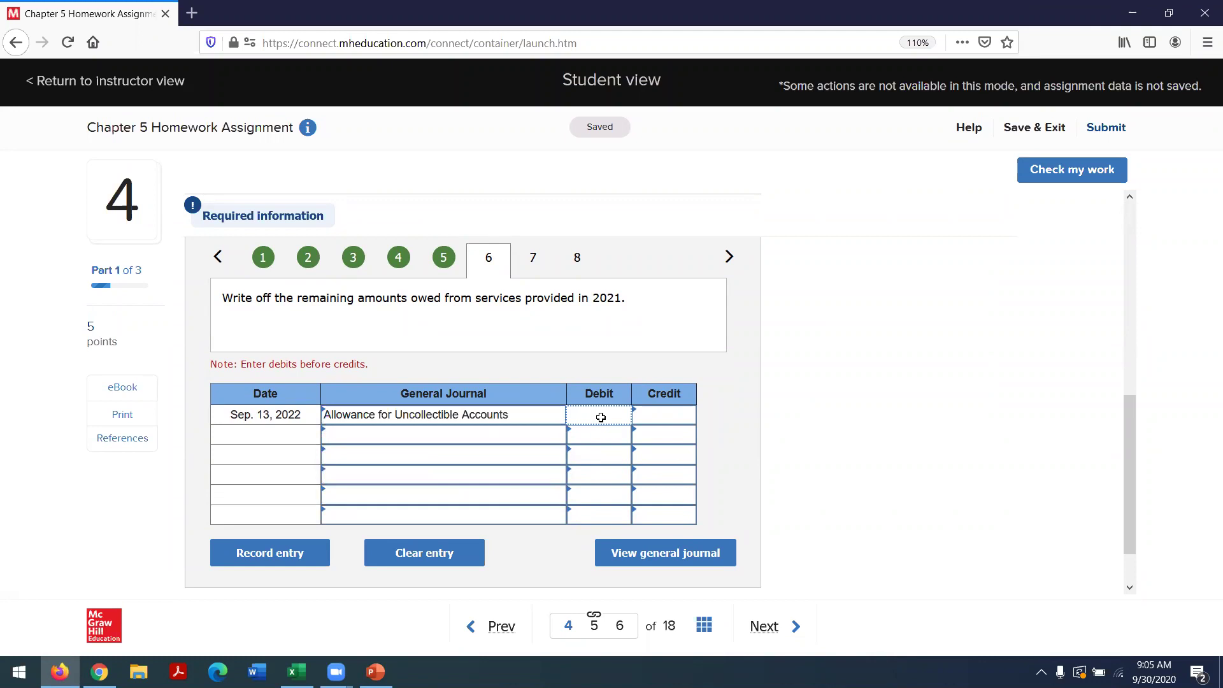
text(3400)
key(Tab)
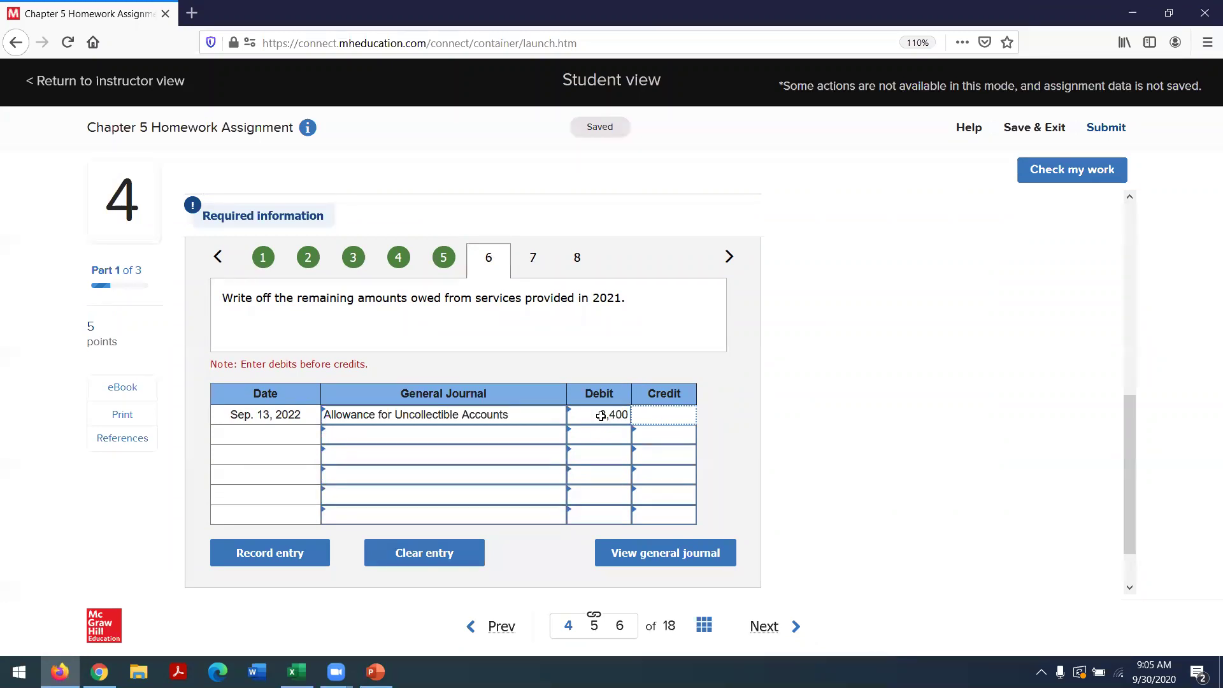
Credit Accounts Receivable for 3,400 on the second line of the Sep. 13, 2022 entry.
click(511, 435)
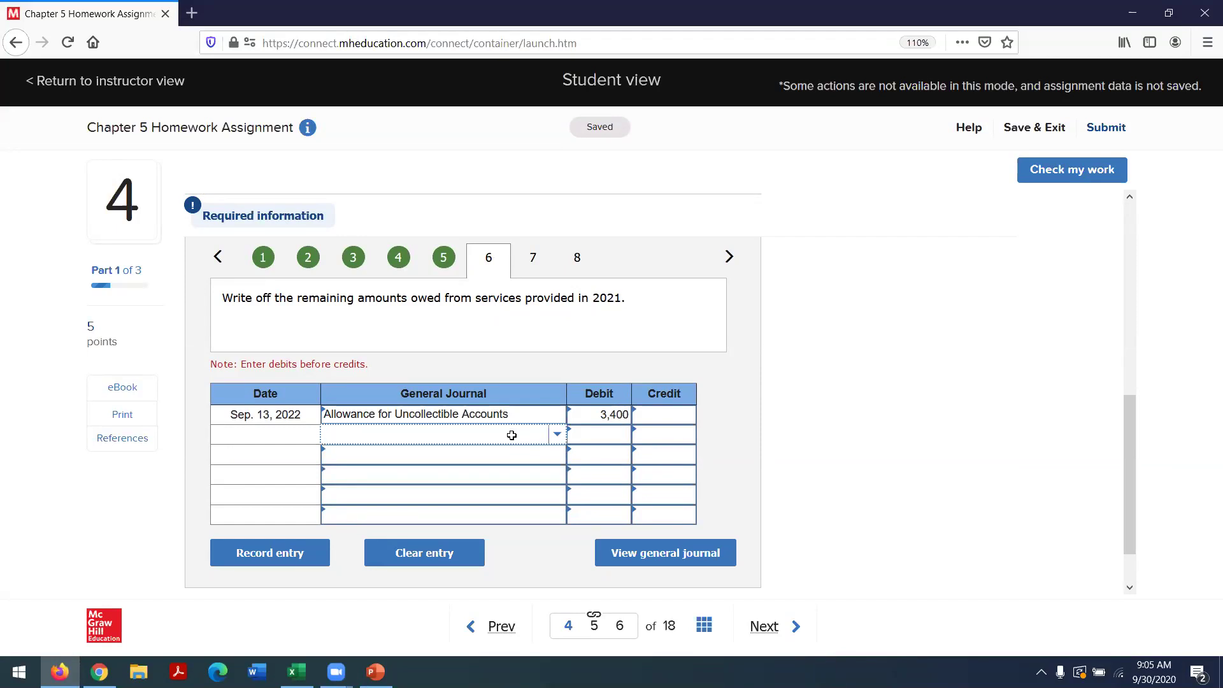
text(Account)
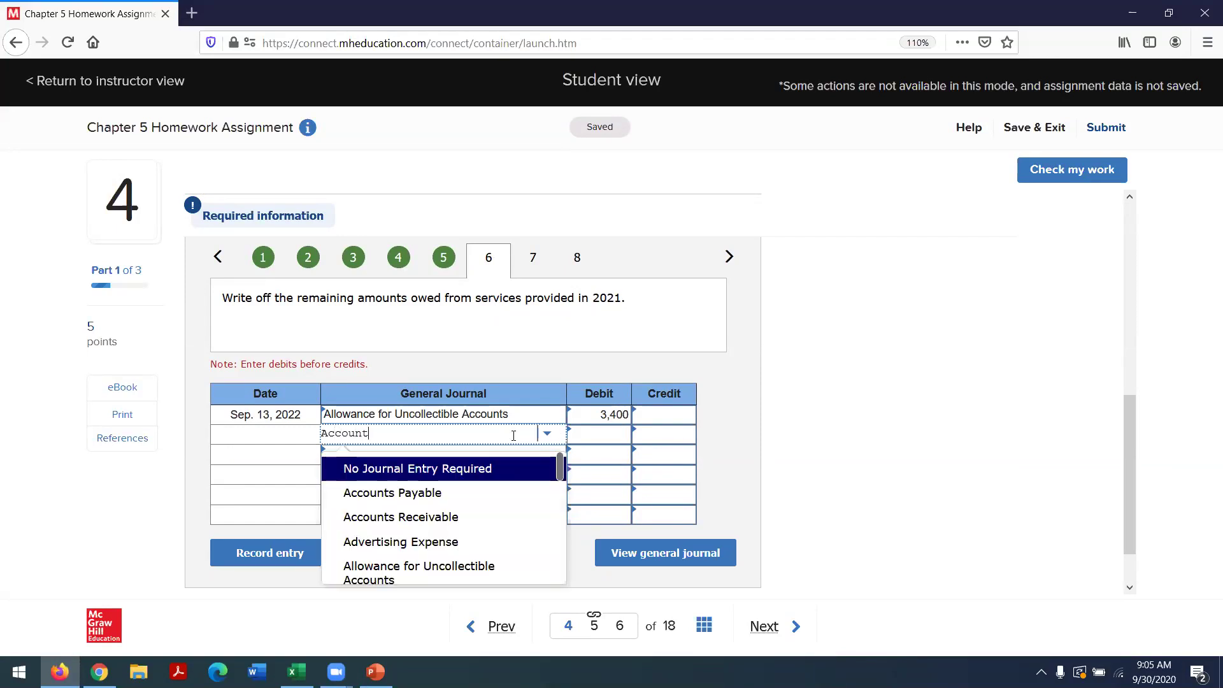
text(s Receivable)
click(464, 470)
click(663, 433)
text(3400)
key(Tab)
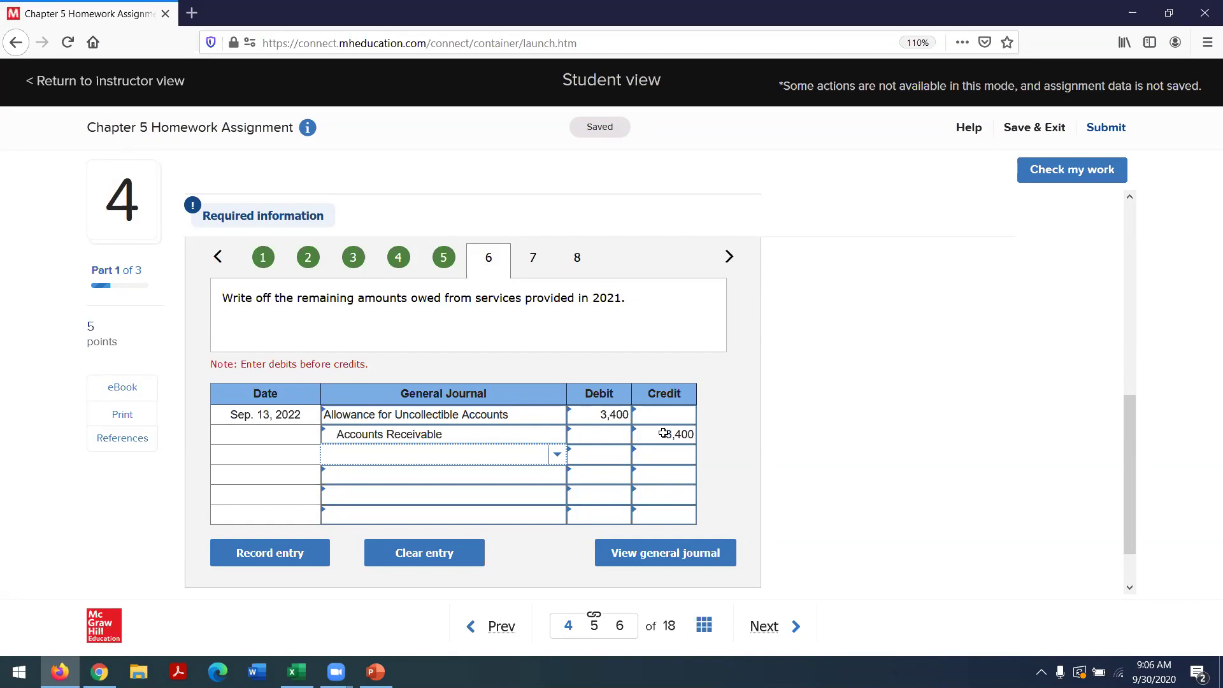
Open transaction 7, dated Oct. 5, 2022, and enter Cash as the account on the first line.
click(535, 258)
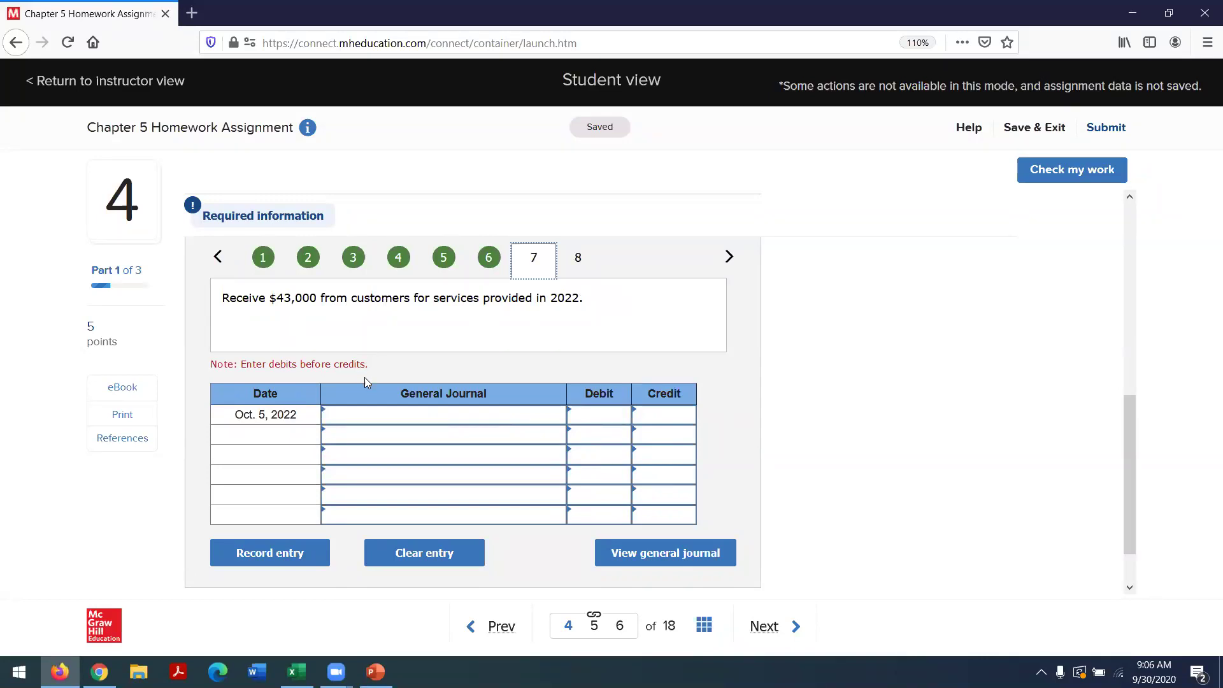
click(366, 411)
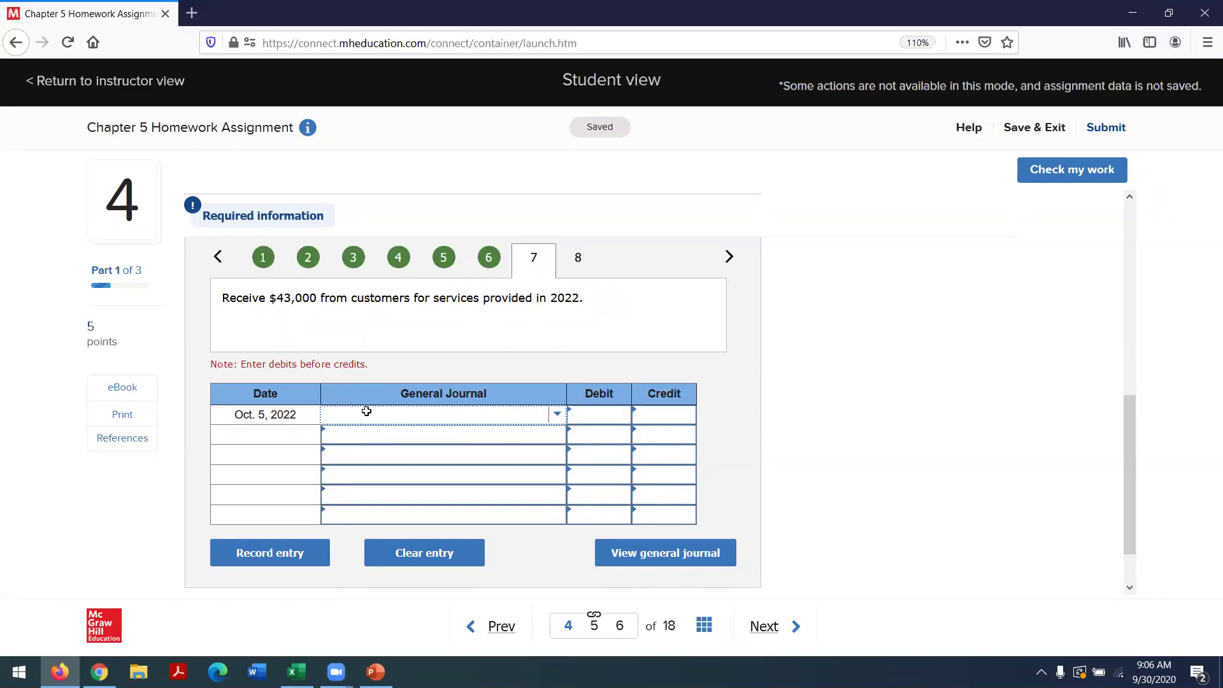
text(Cash)
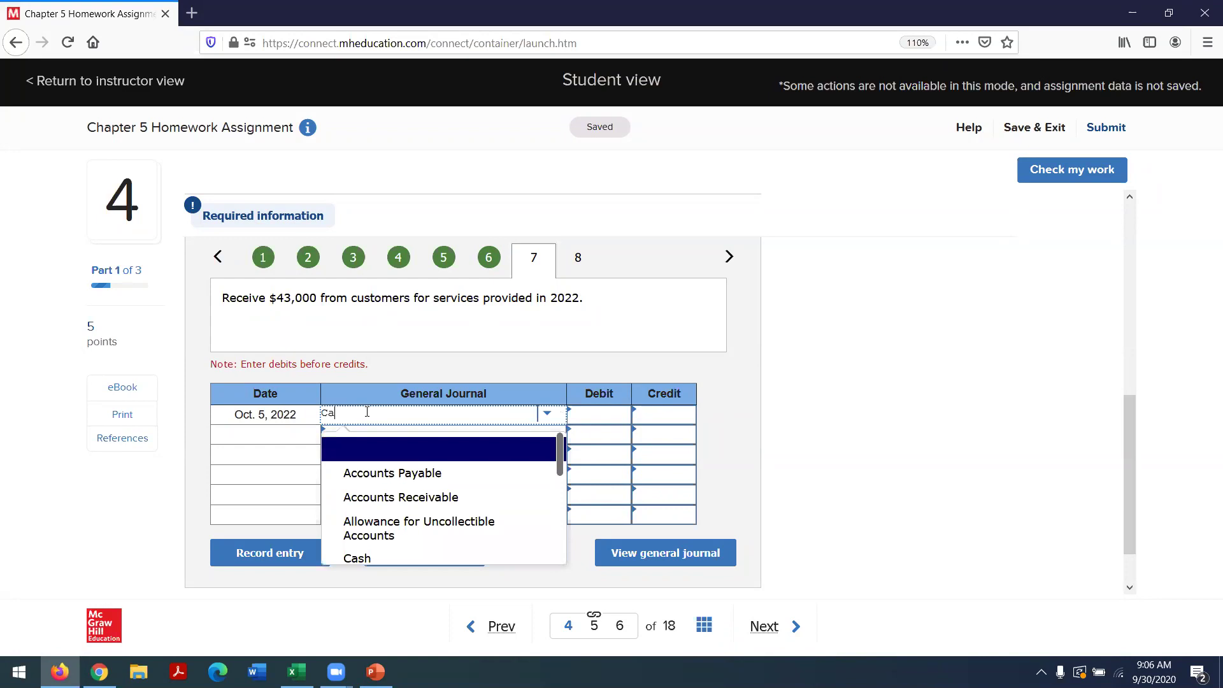
right_click(382, 451)
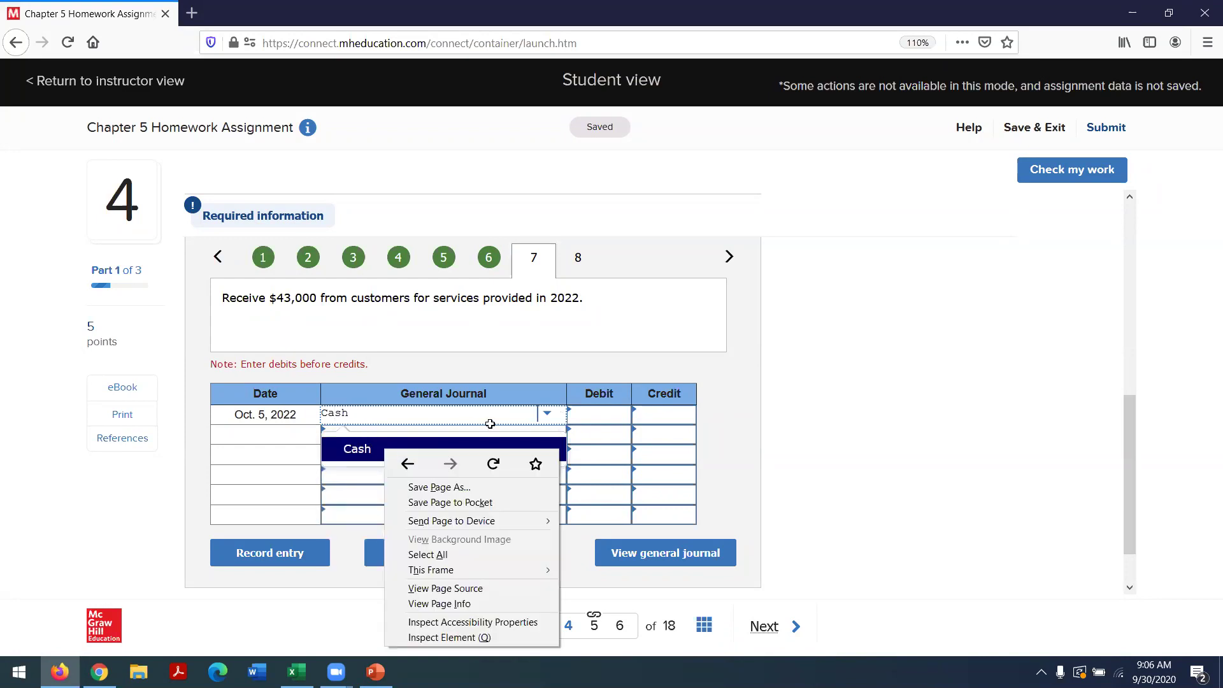
click(391, 414)
right_click(392, 414)
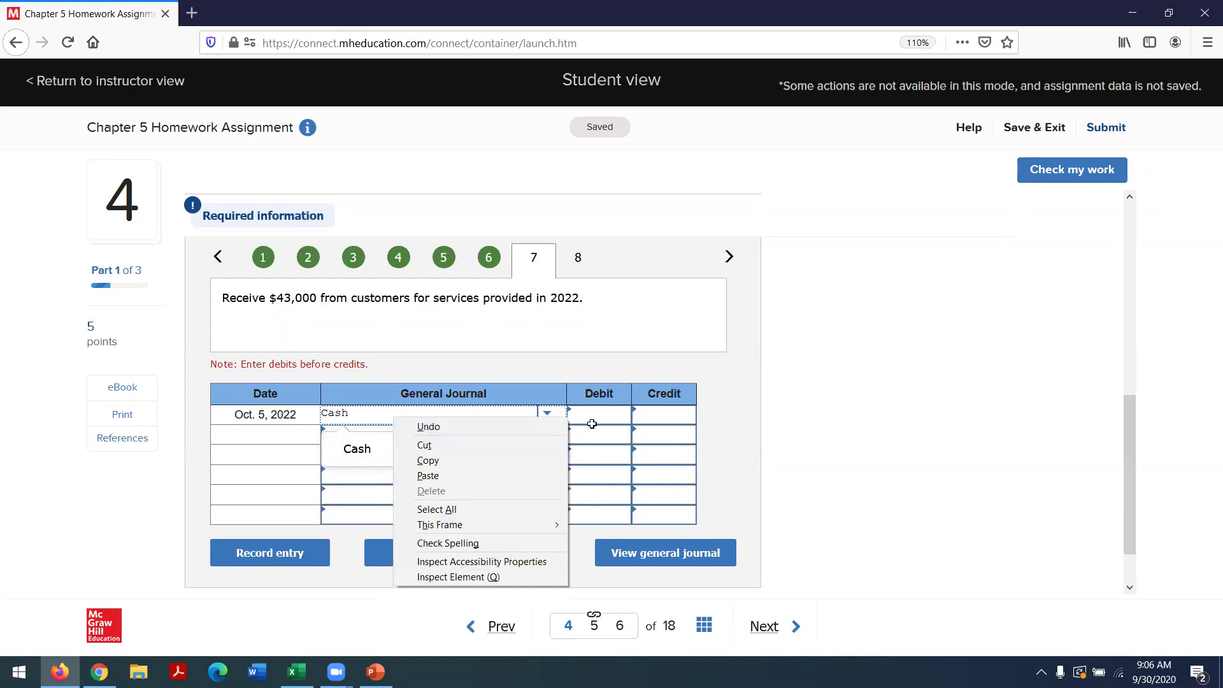
right_click(587, 420)
right_click(581, 414)
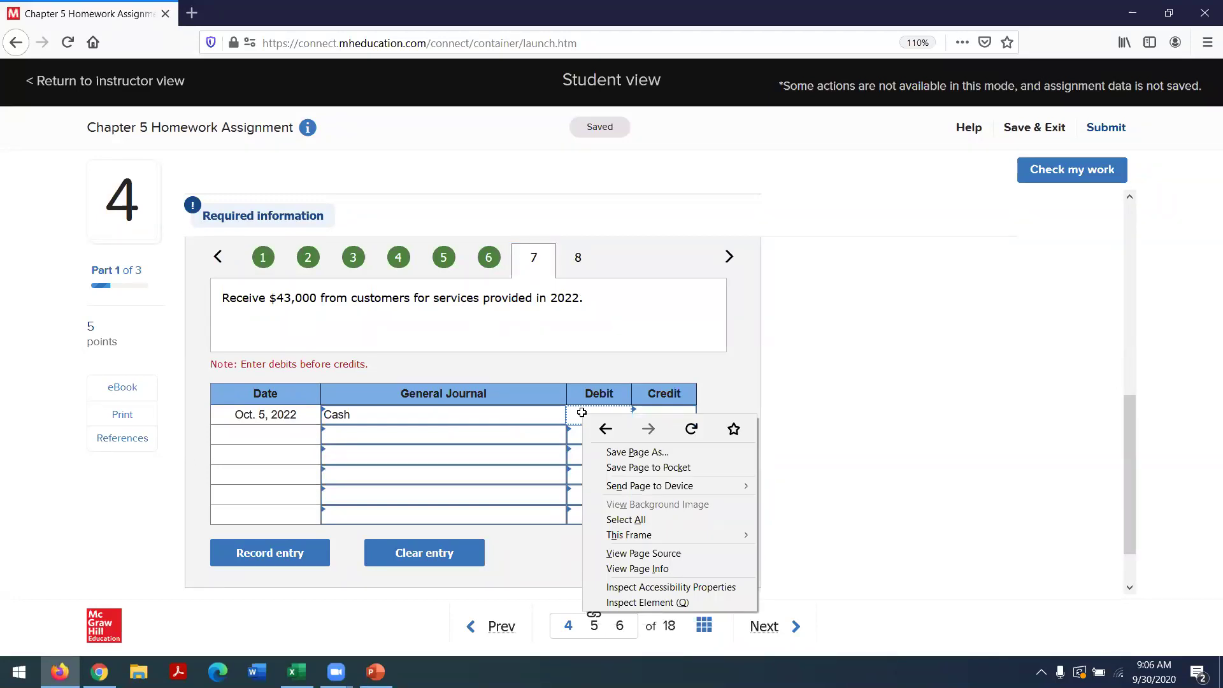
click(583, 347)
Enter a debit of 43,000 for Cash in the Oct. 5, 2022 entry.
click(606, 416)
text(439)
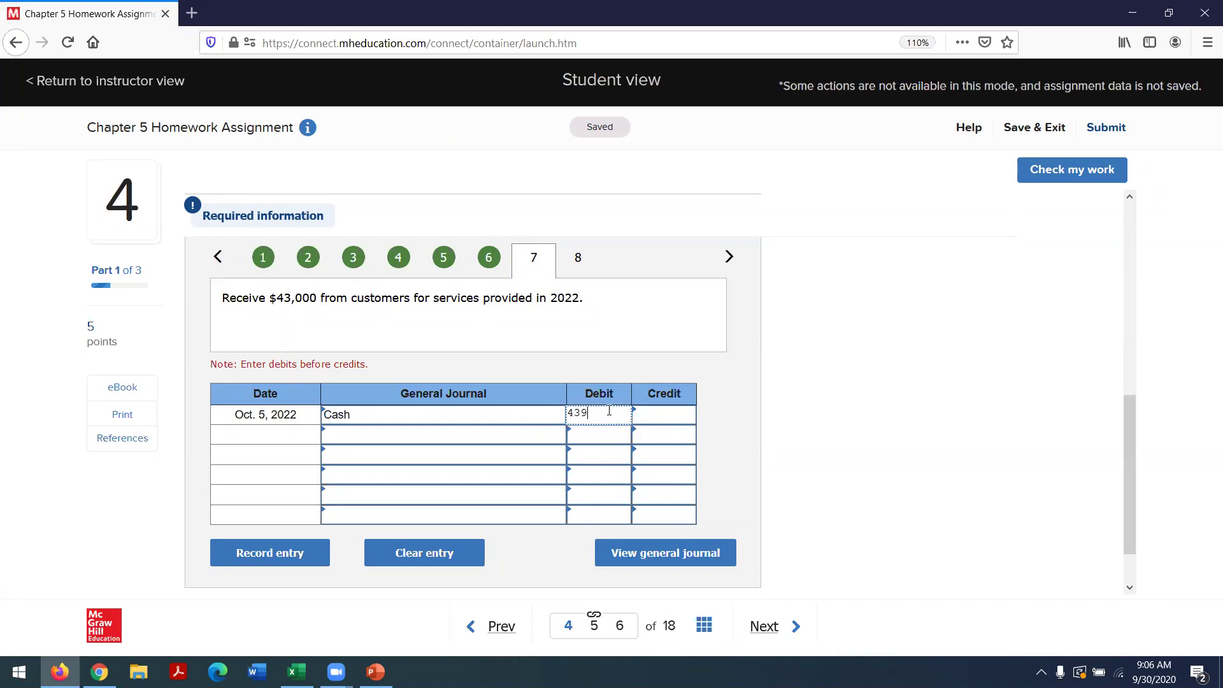
key(BackSpace)
text(000)
key(Tab)
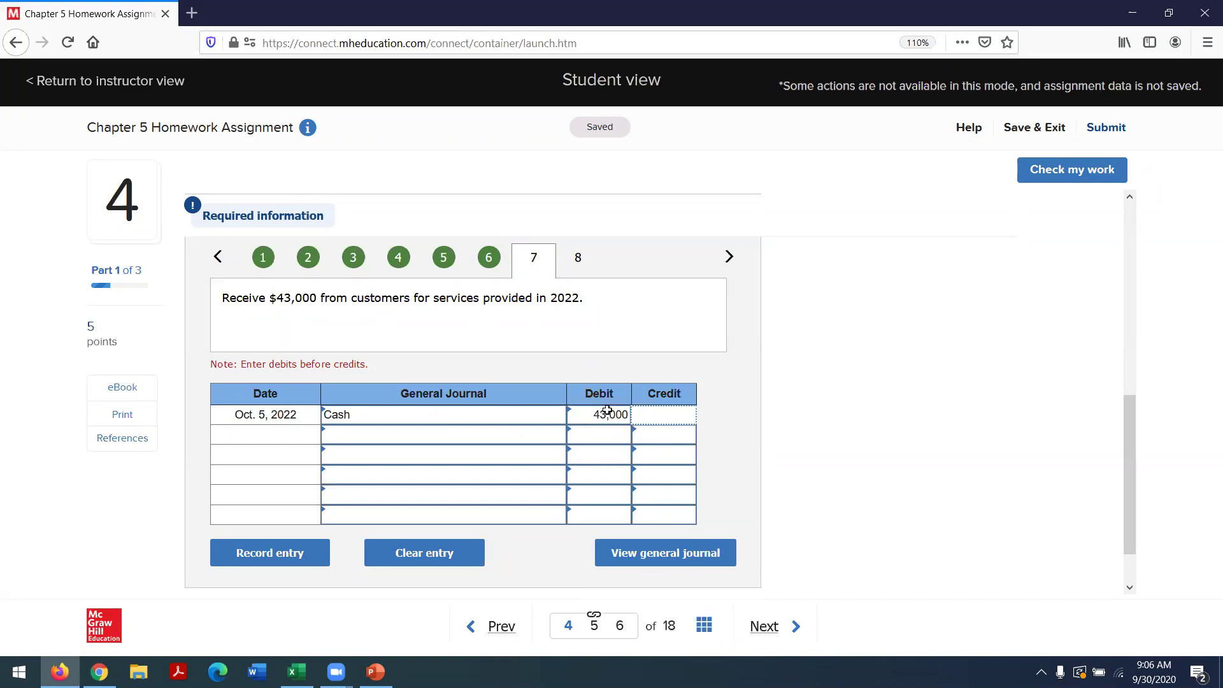
Try to enter Accounts Receivable on the second line of the Oct. 5, 2022 entry with a credit of 43,000.
click(468, 431)
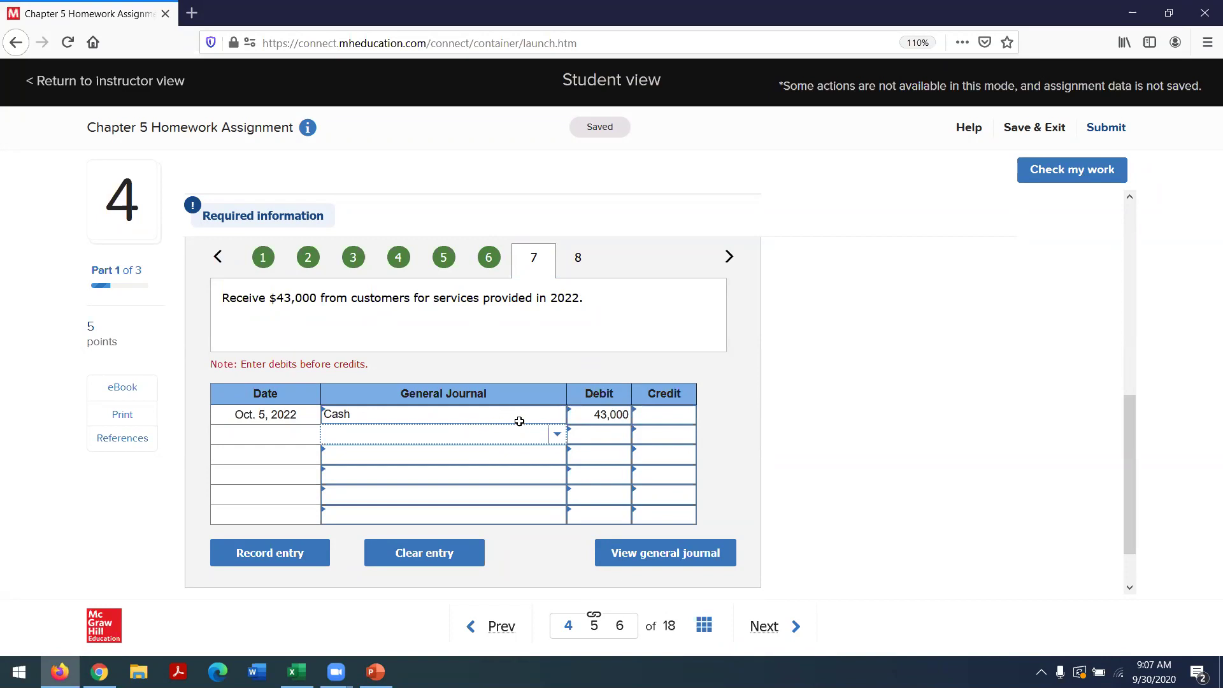
text(Accu)
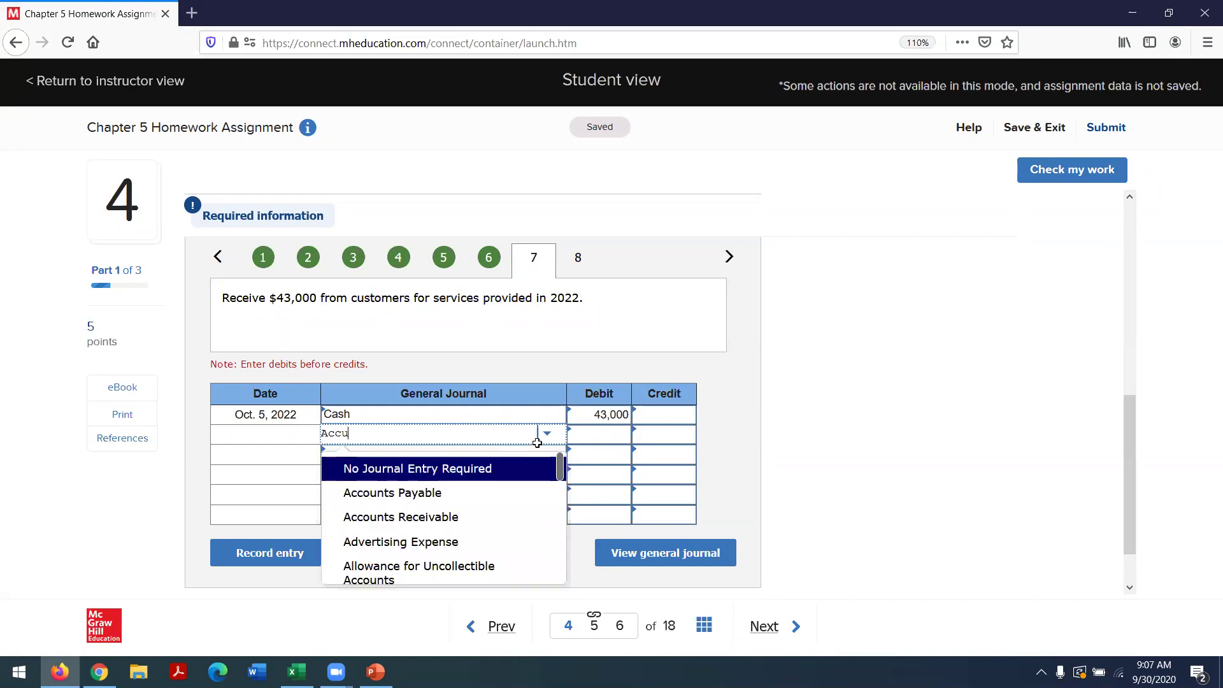
text(nts Receivable)
key(Tab)
key(Tab)
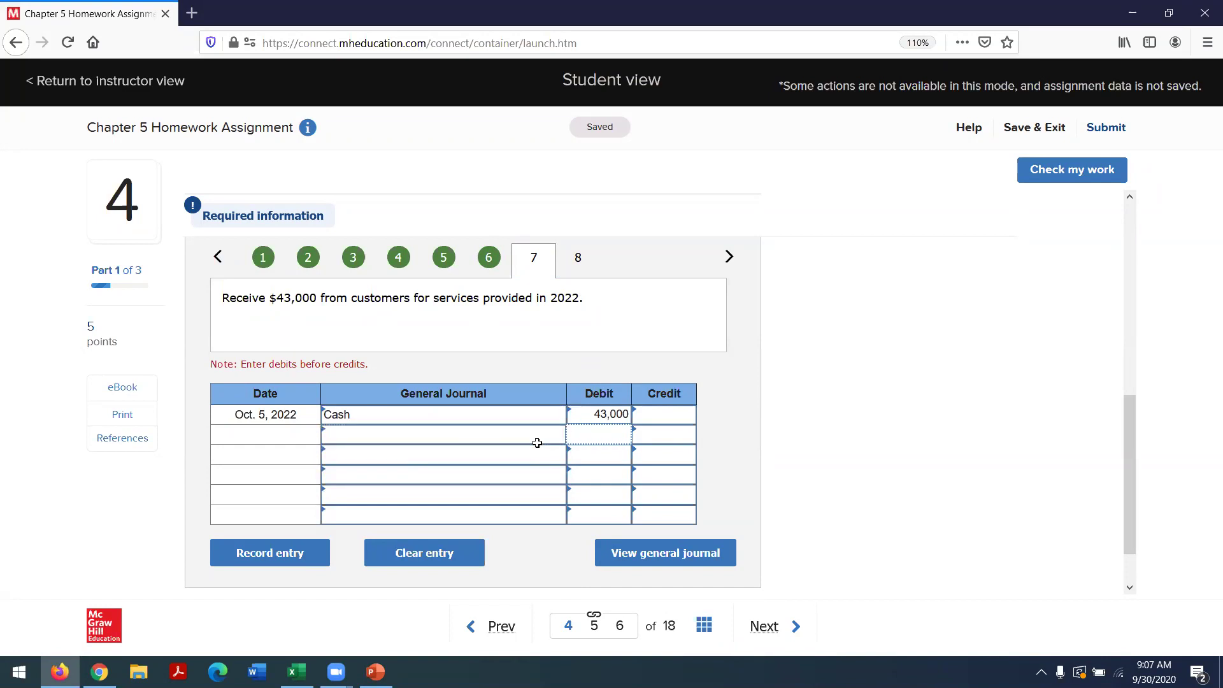
text(43,000)
key(Tab)
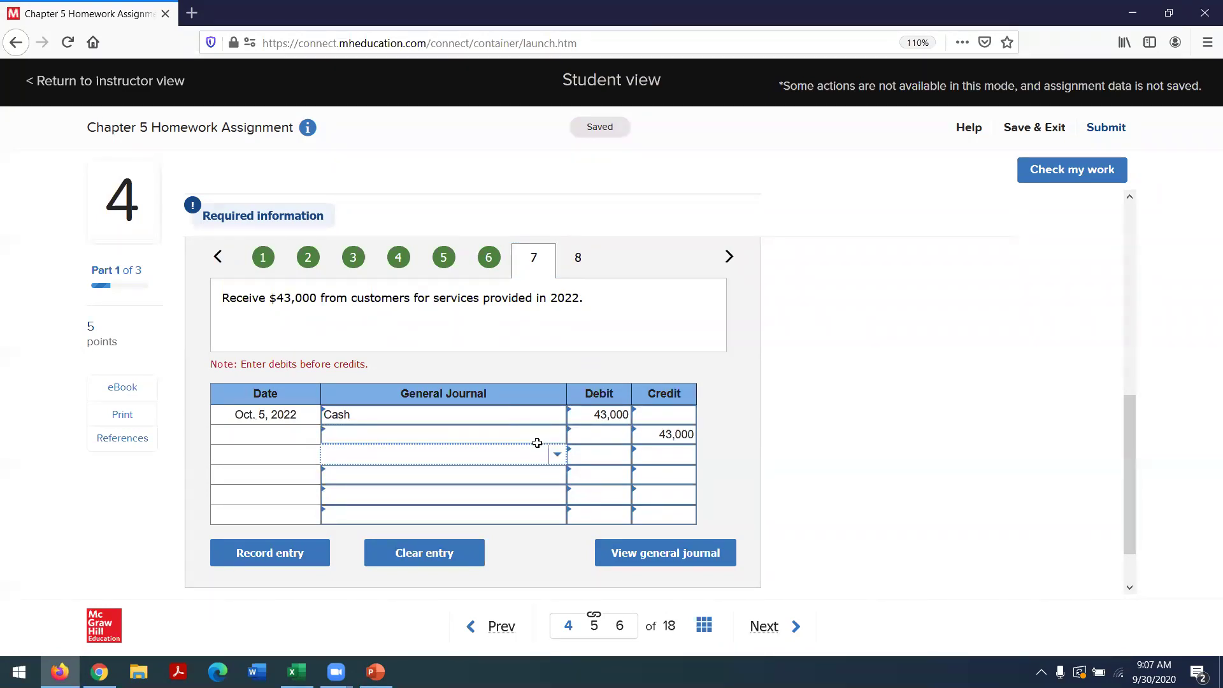
Switch to the Excel workbook and enter 3400 in E20 on the credit side of the Accounts Receivable T-account.
click(297, 672)
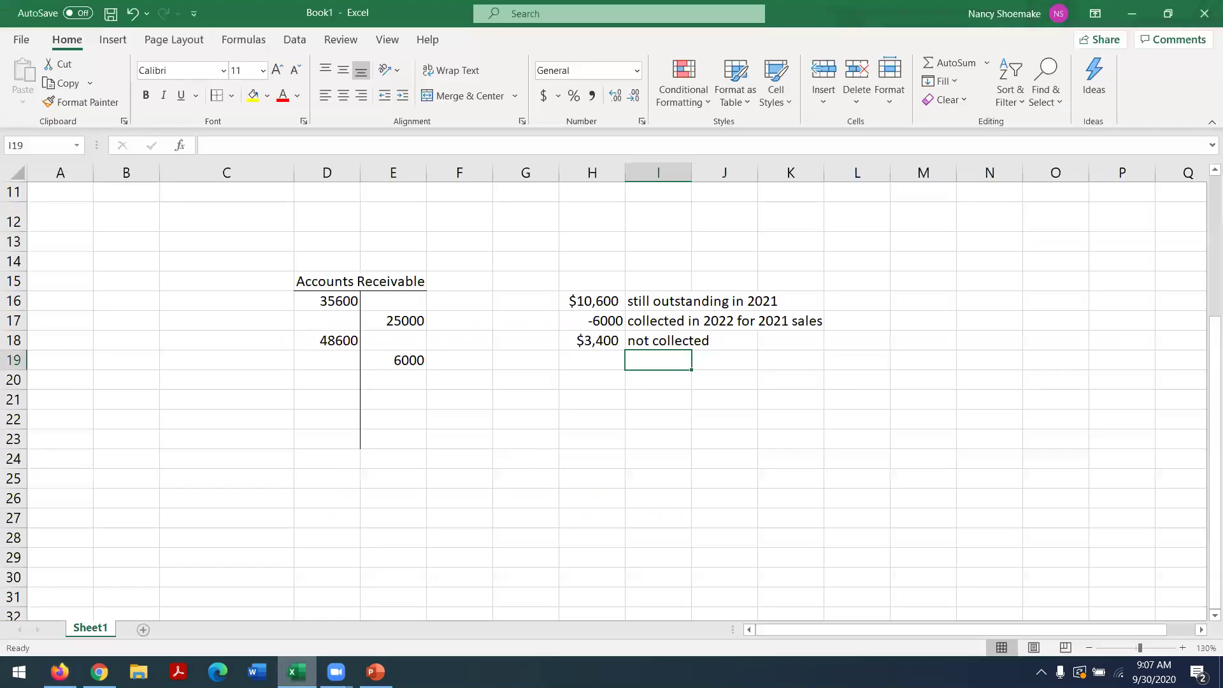
click(388, 381)
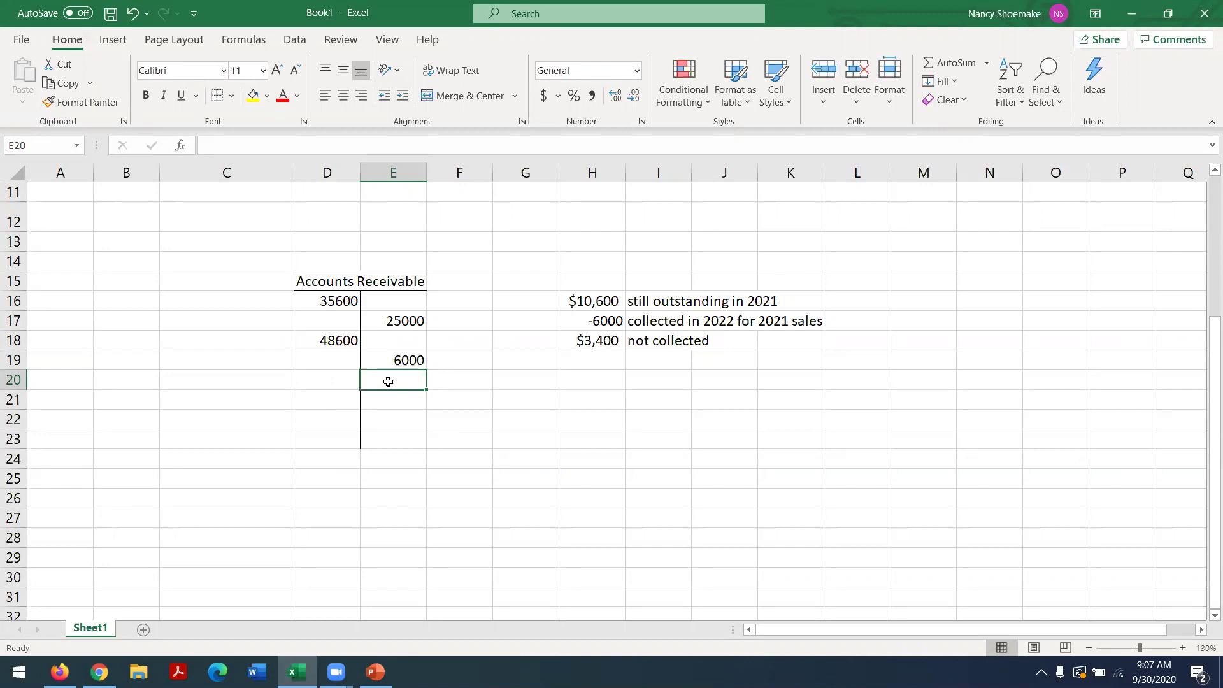
text(3400)
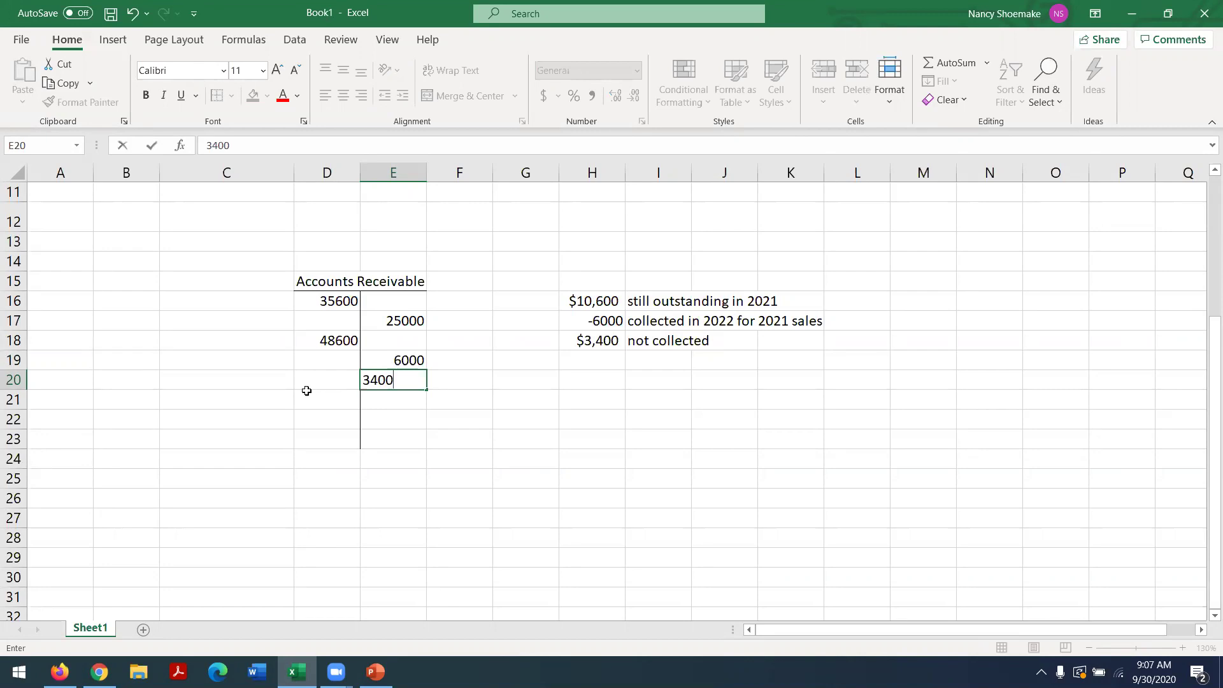
click(388, 402)
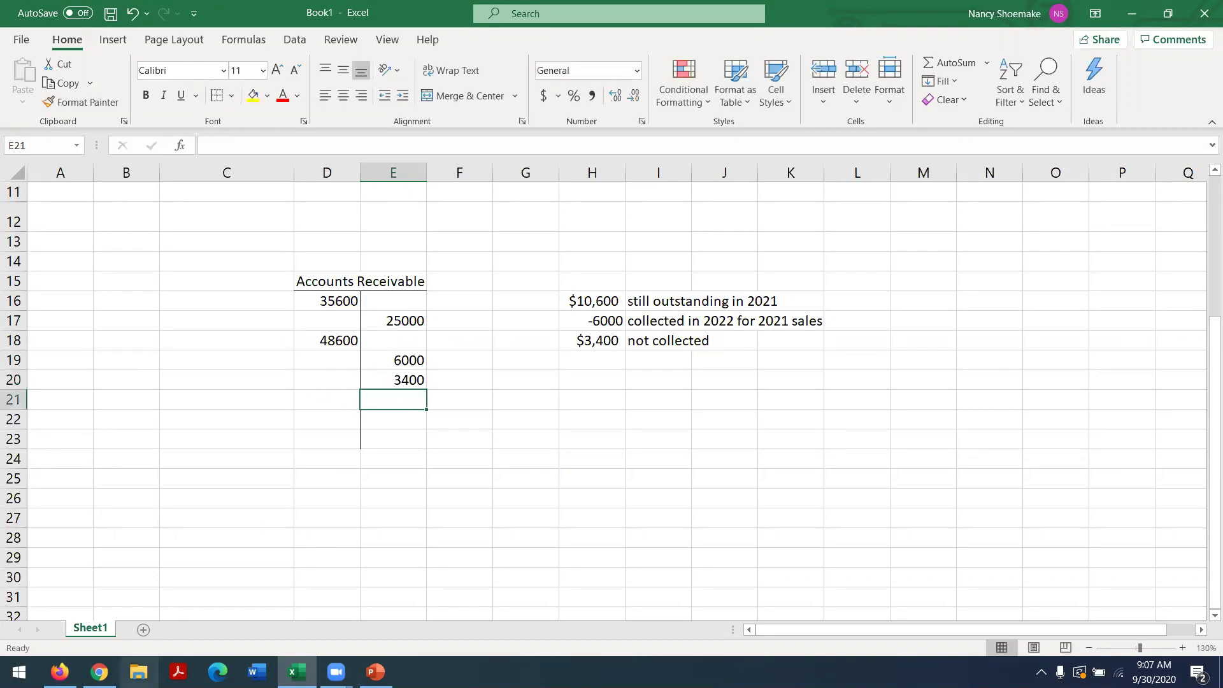
Enter 43000 in E21 on the credit side of the Accounts Receivable T-account.
click(60, 671)
key(alt+Tab)
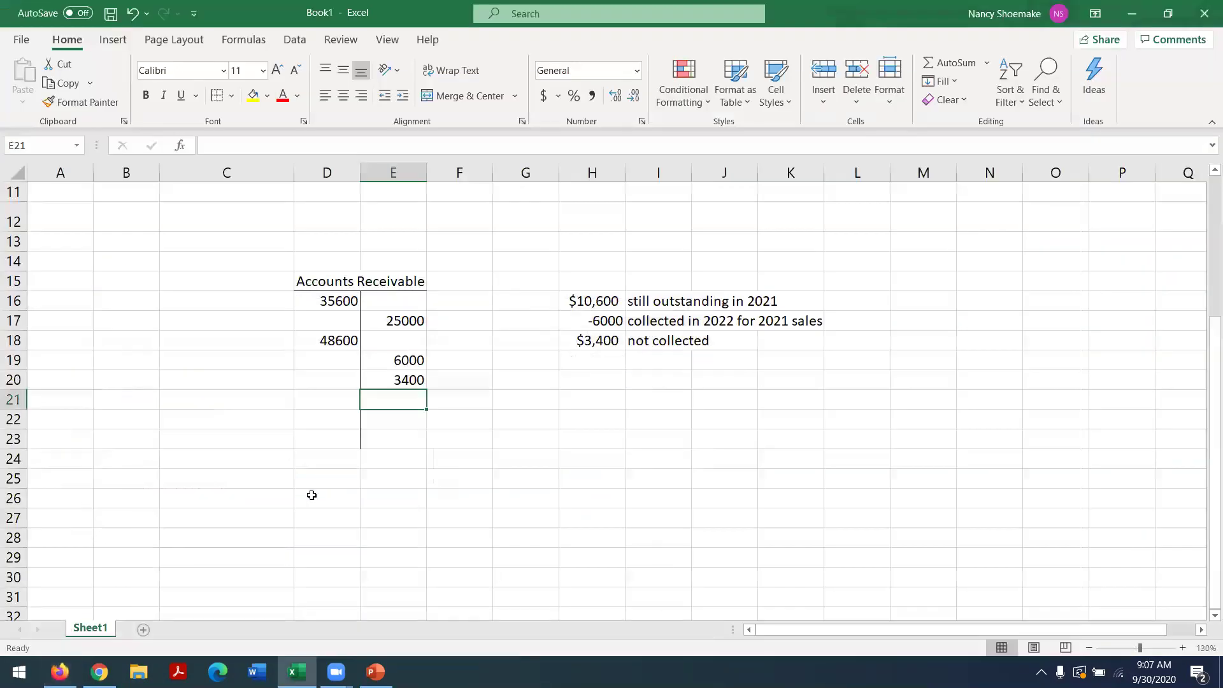
text(r)
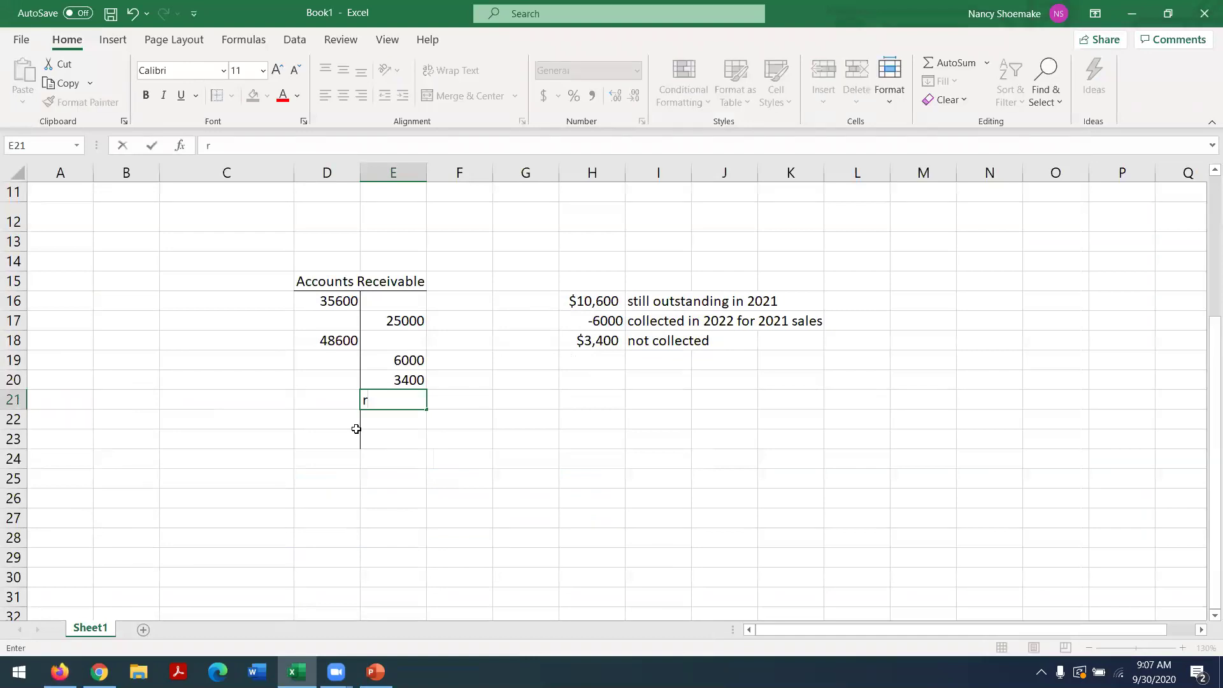
key(BackSpace)
text(43000)
key(Return)
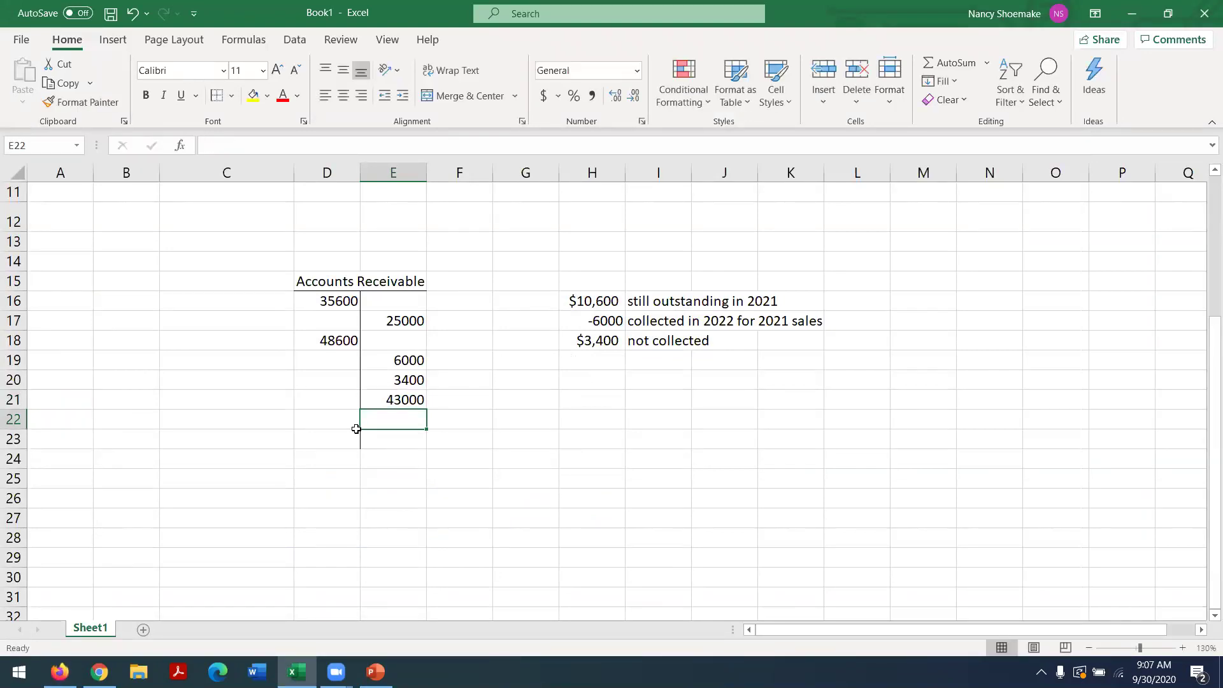
Total the Accounts Receivable debits in D16:D18 with AutoSum in H25.
click(324, 456)
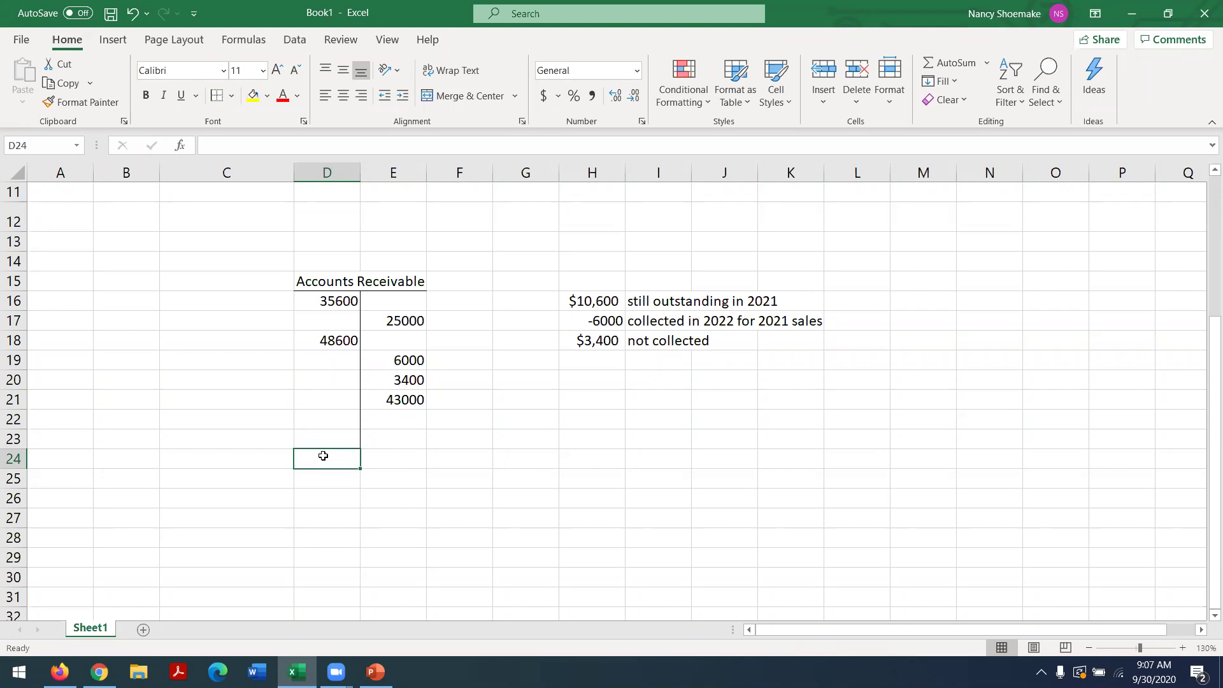
click(320, 342)
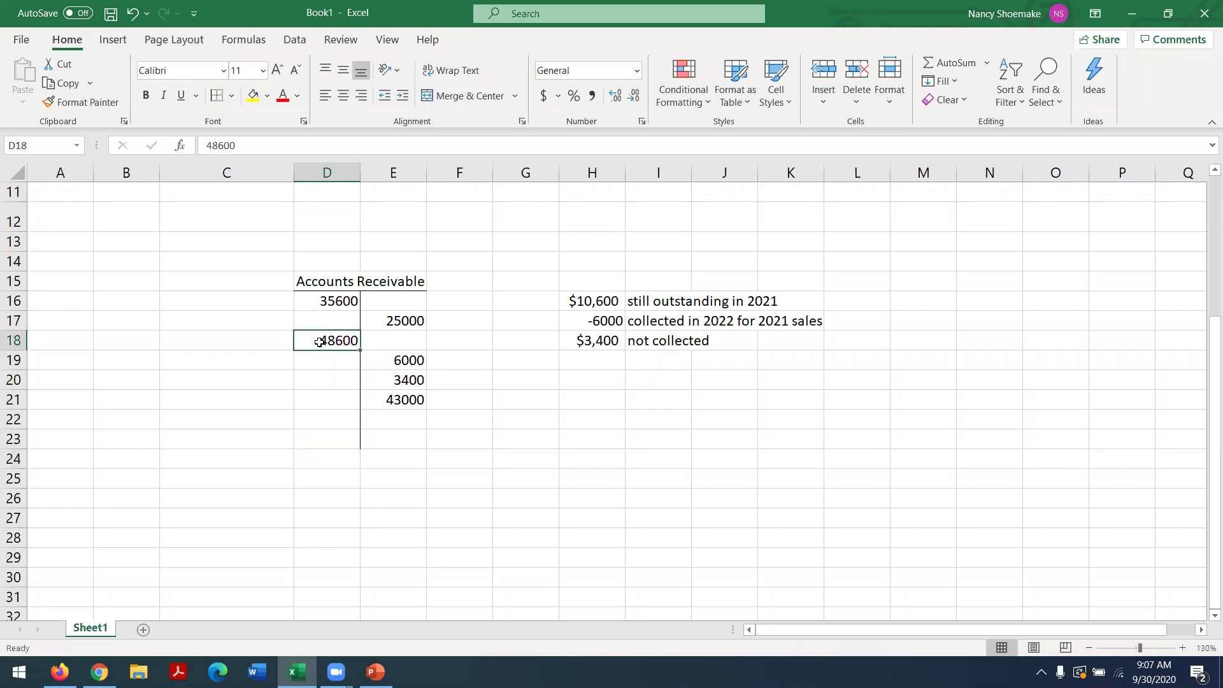
click(401, 397)
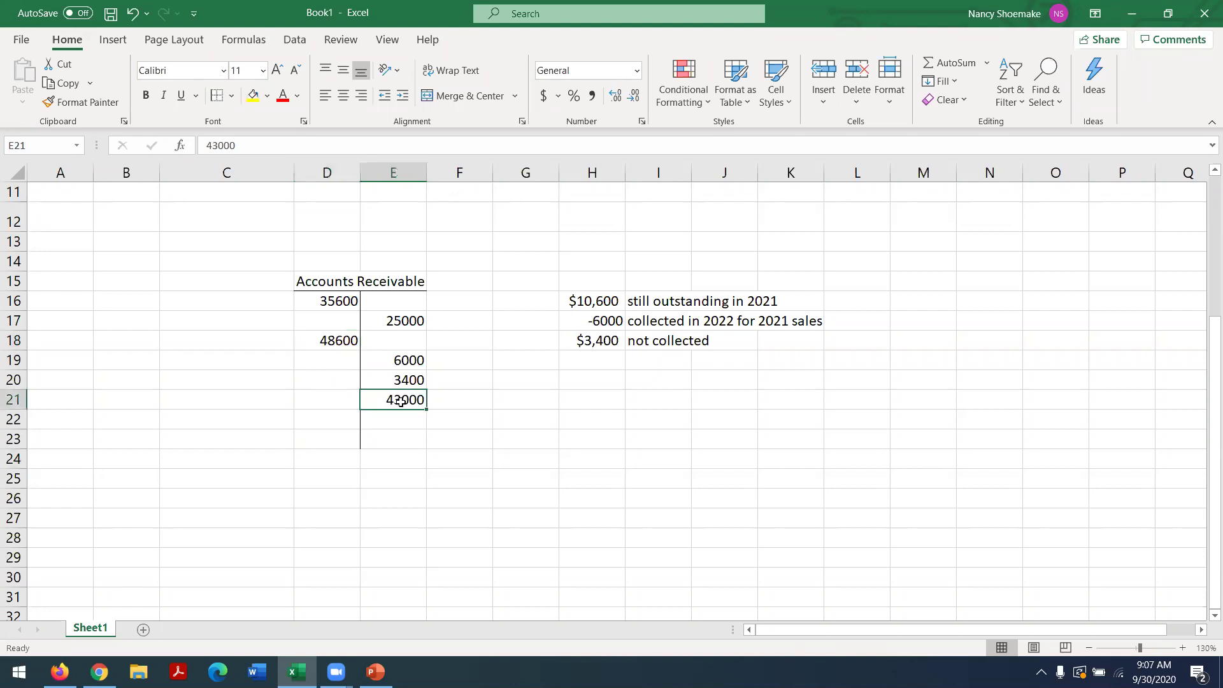
click(319, 340)
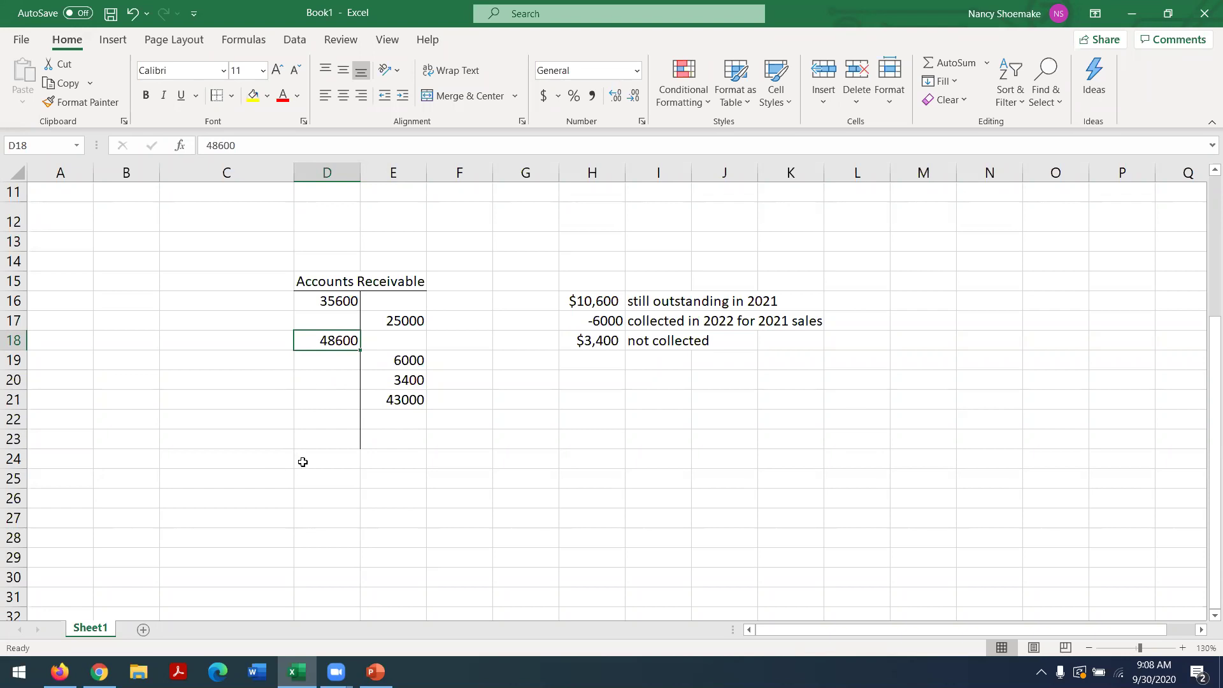
mouse_move(303, 462)
mouse_down()
mouse_move(390, 459)
mouse_move(314, 456)
mouse_up()
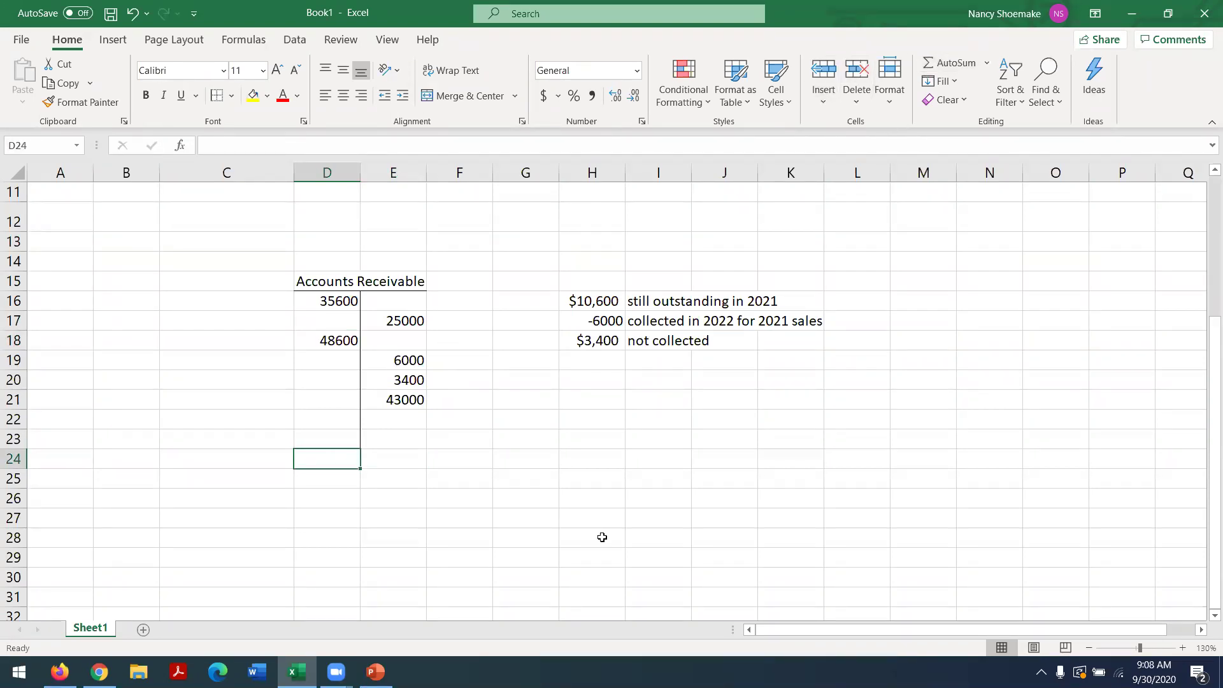
click(602, 478)
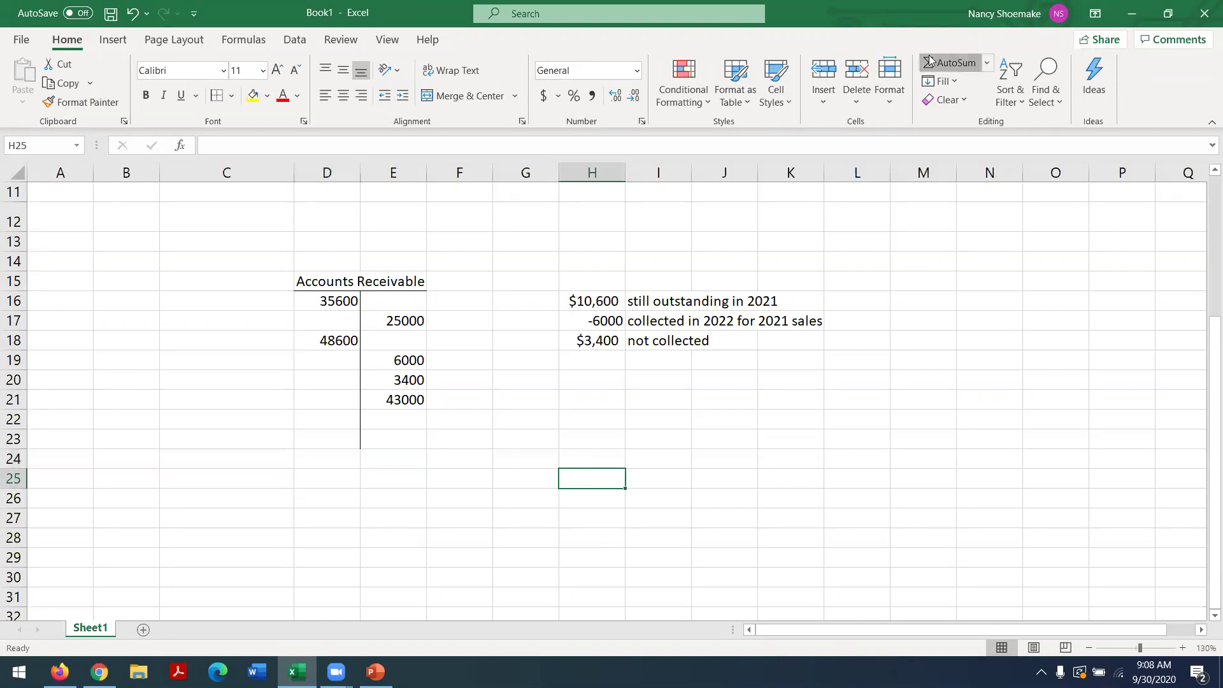
click(948, 62)
drag(300, 295, 325, 351)
key(Return)
key(Return)
Total the Accounts Receivable credits in column E with AutoSum in H26.
click(586, 494)
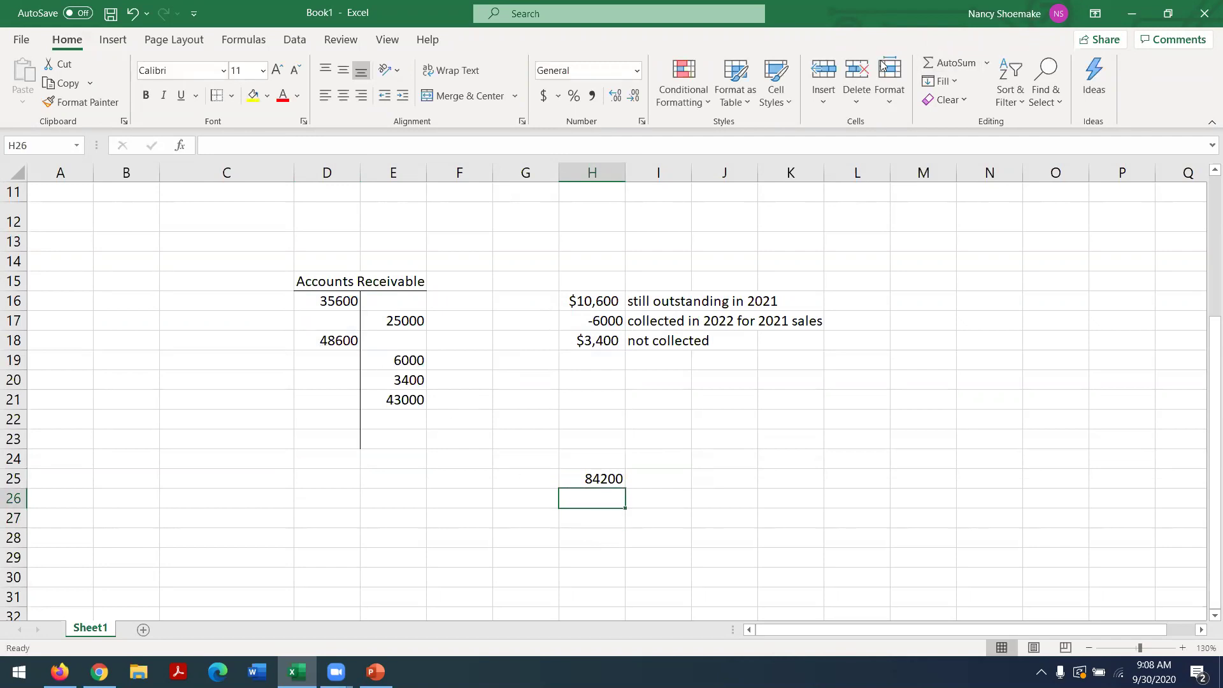
click(948, 62)
drag(396, 312, 394, 419)
key(Return)
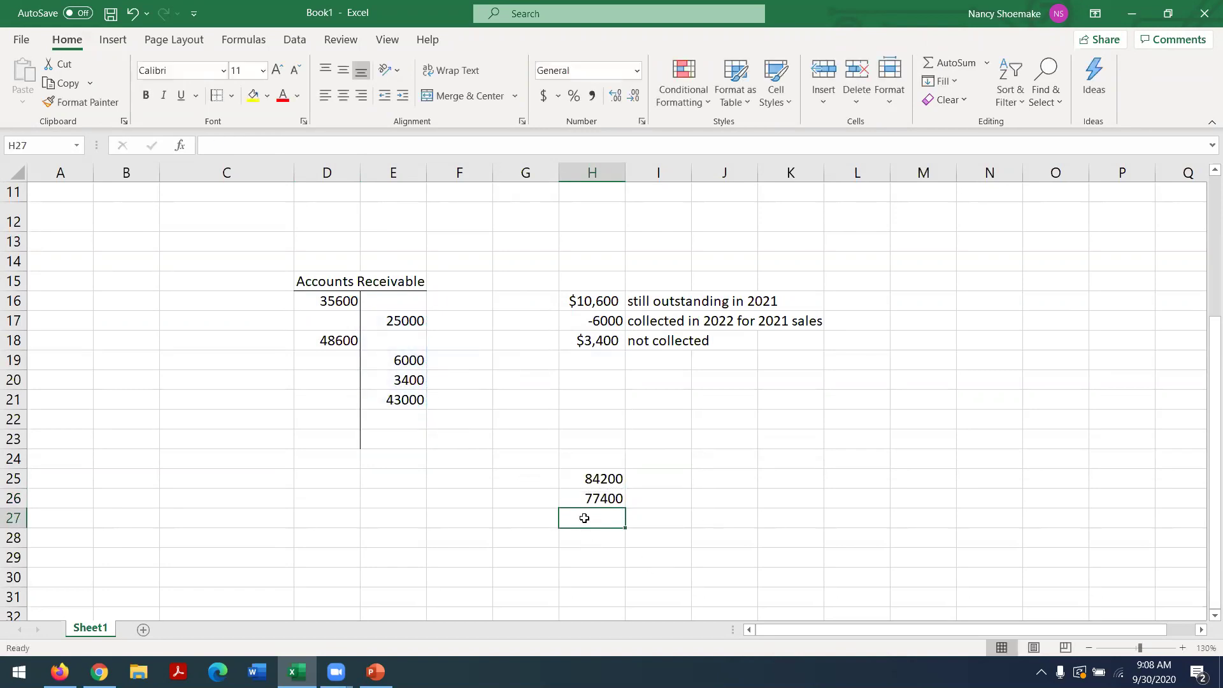
Calculate the Accounts Receivable balance in H27 with the formula =H25-H26.
text(=)
click(575, 481)
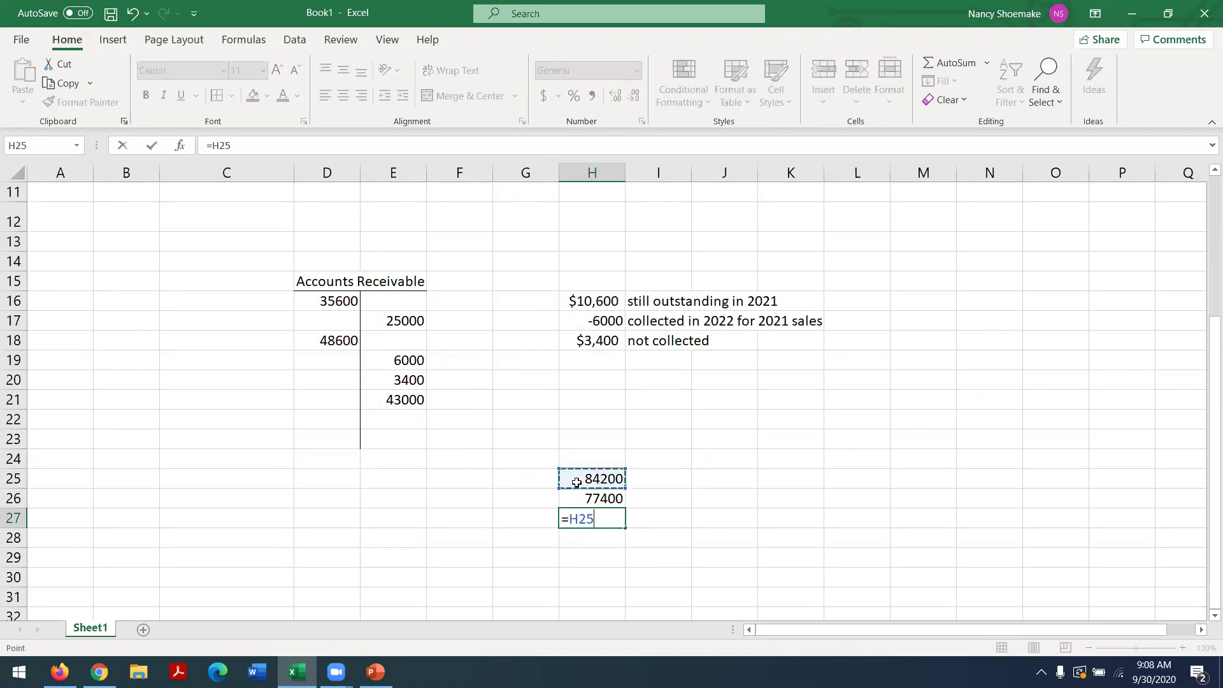
text(-)
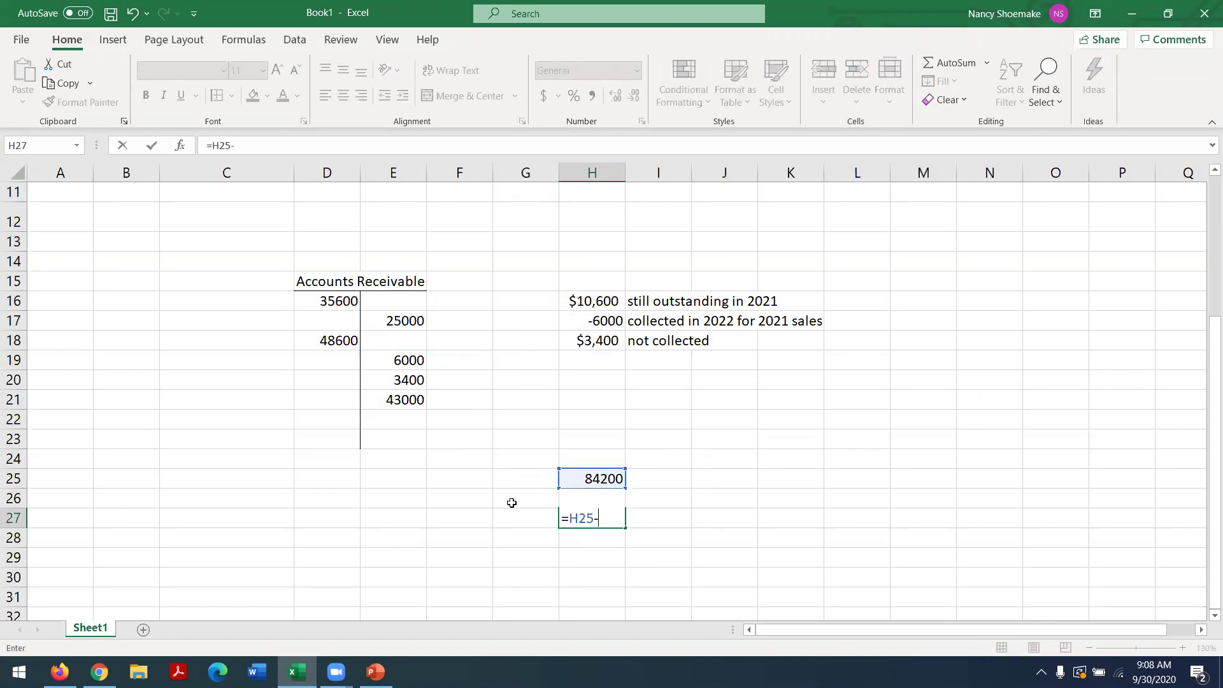
key(Return)
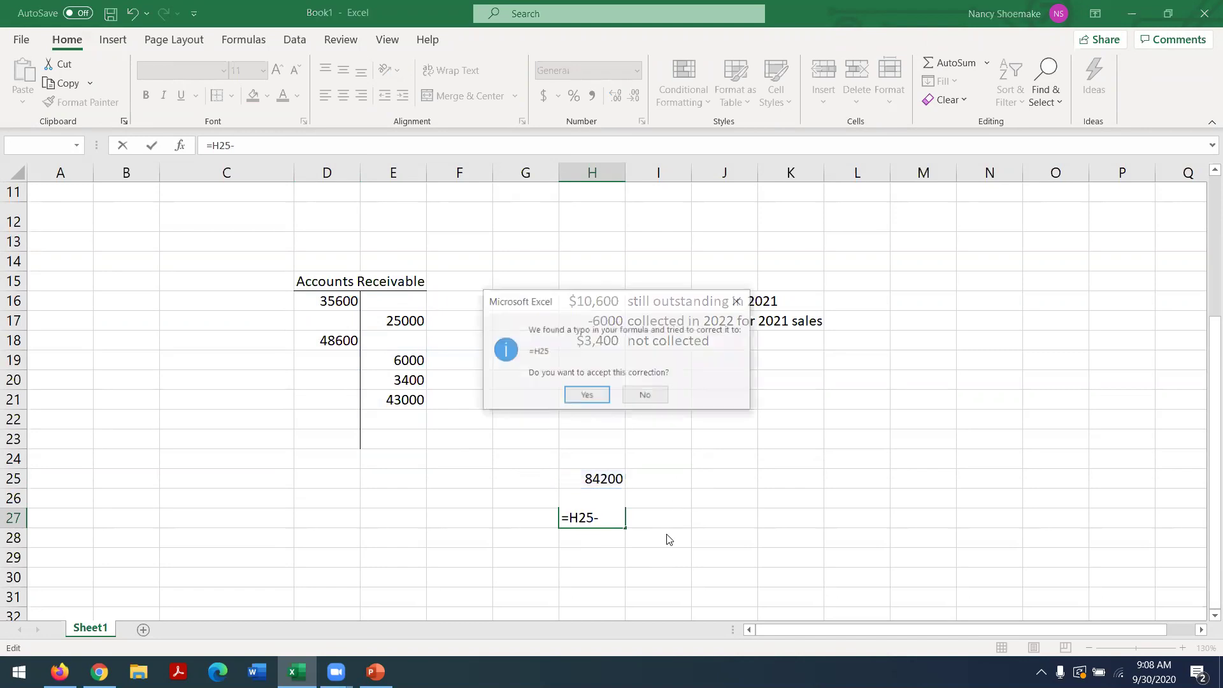
click(645, 395)
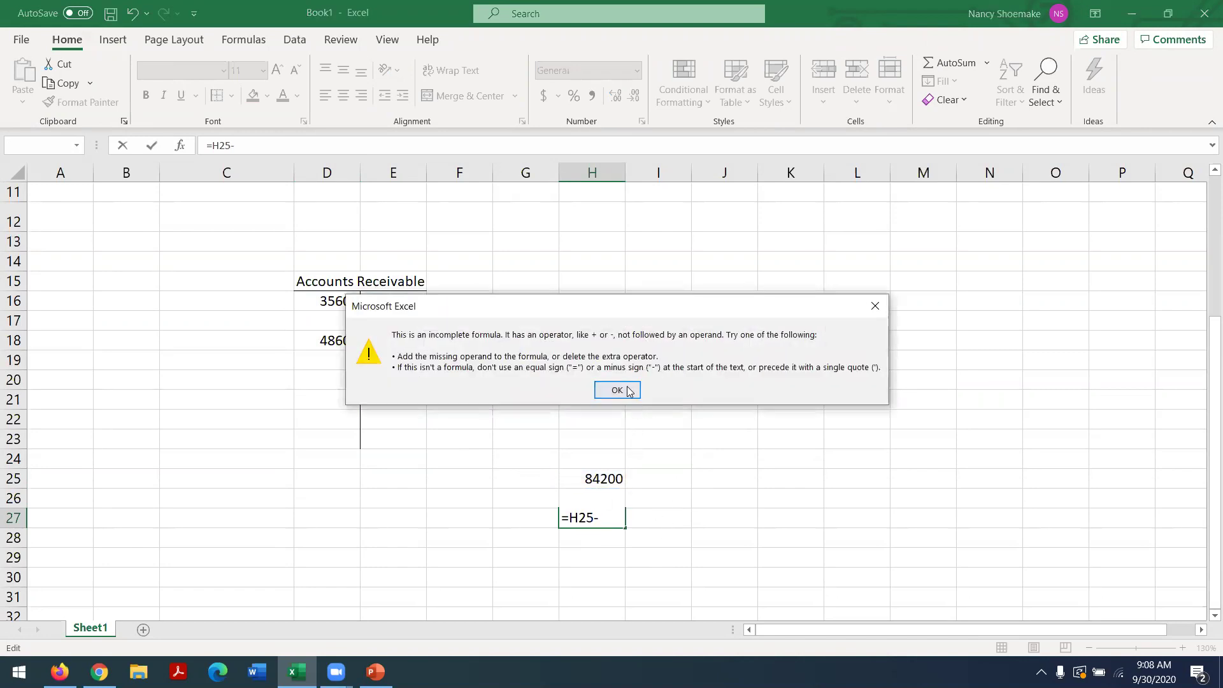
click(627, 387)
click(610, 517)
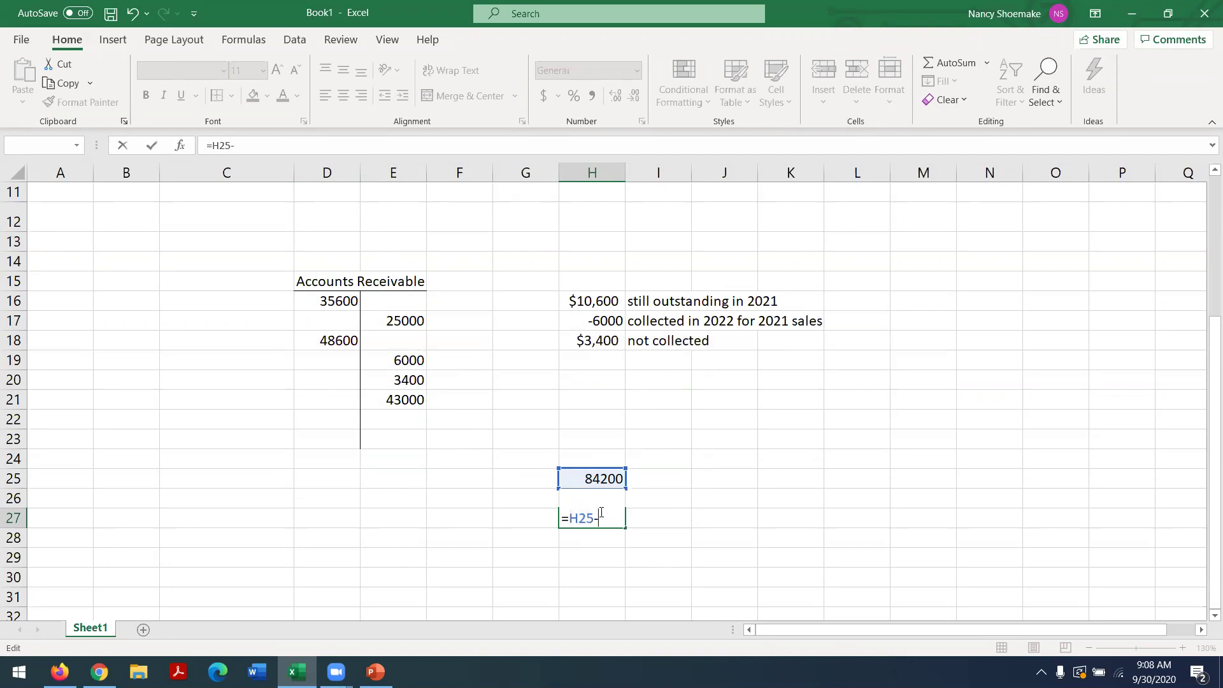
text(h)
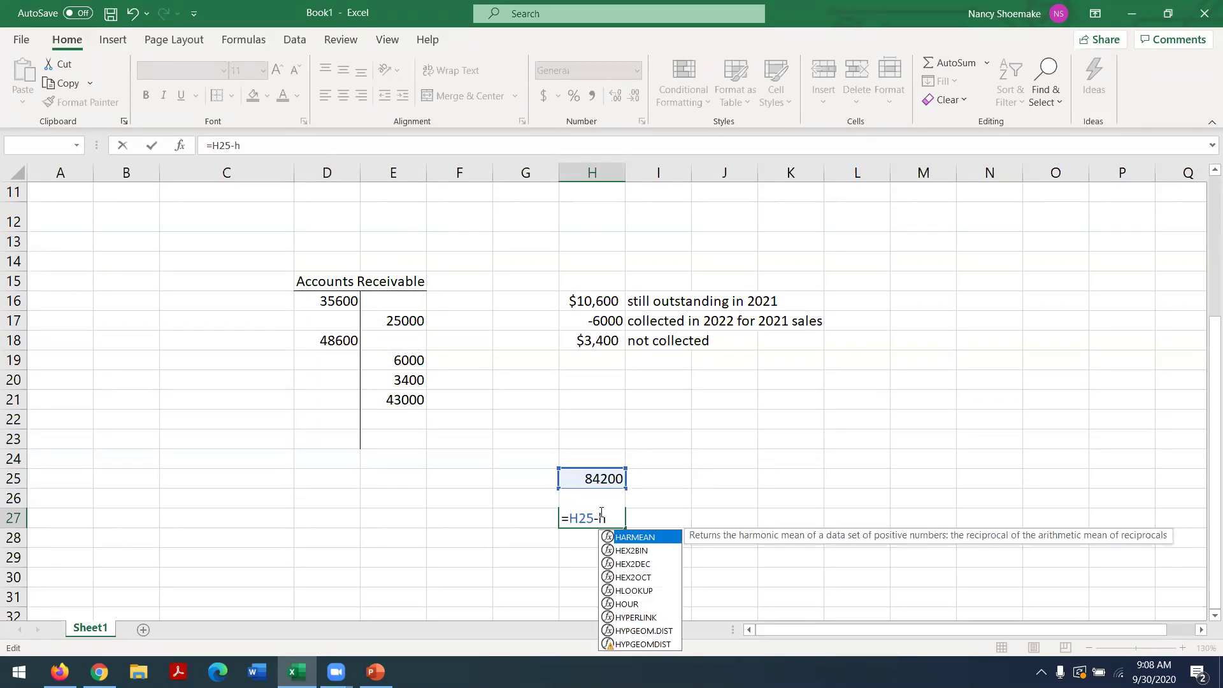
text(1)
key(BackSpace)
text(26)
key(Return)
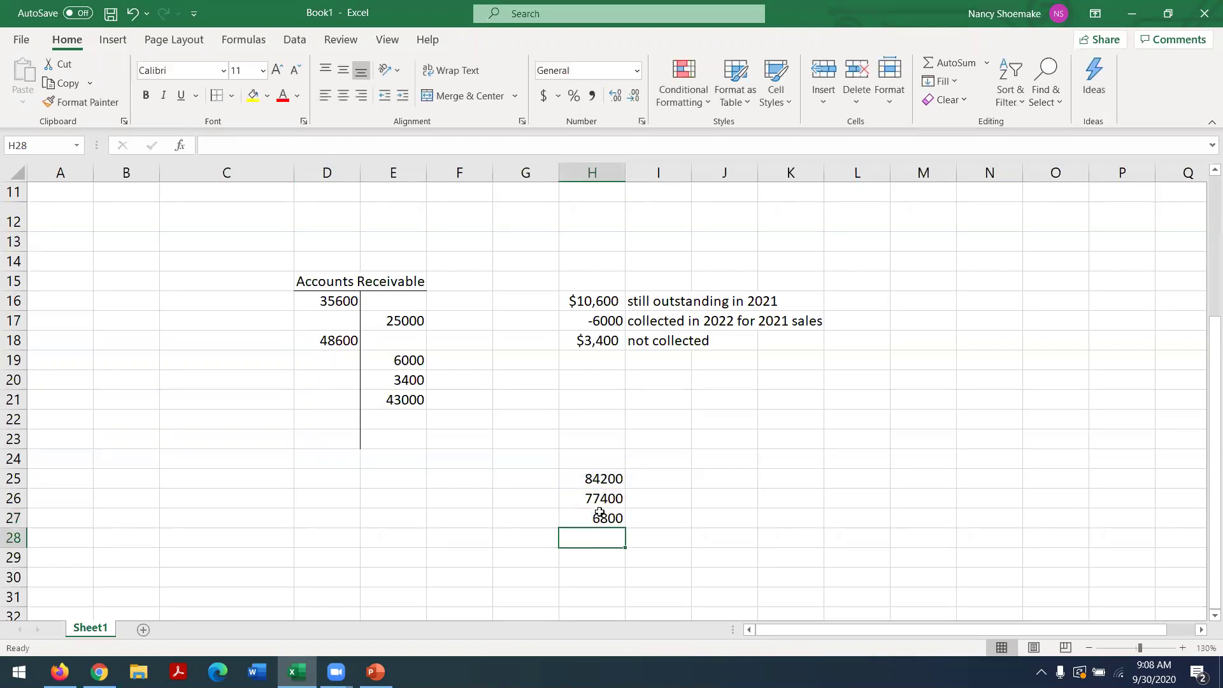
Enter 6800 in D24 as the debit balance of the Accounts Receivable T-account.
click(326, 456)
text(6800)
key(Return)
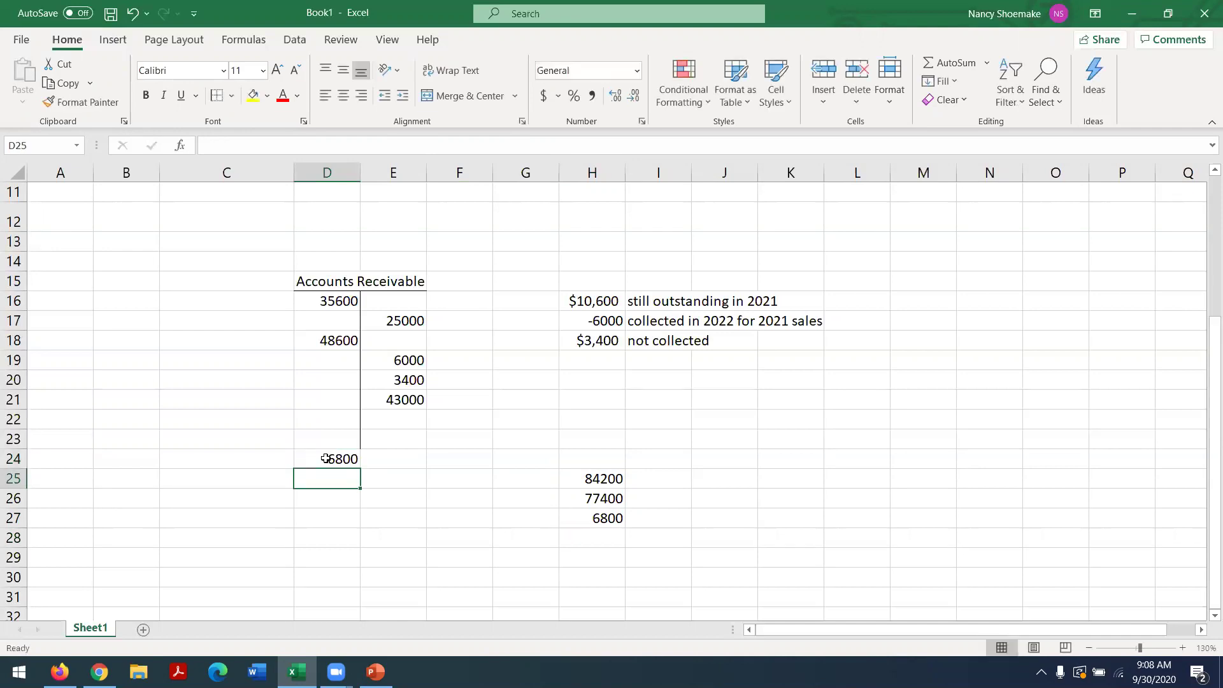
scroll(424, 403, up, 2)
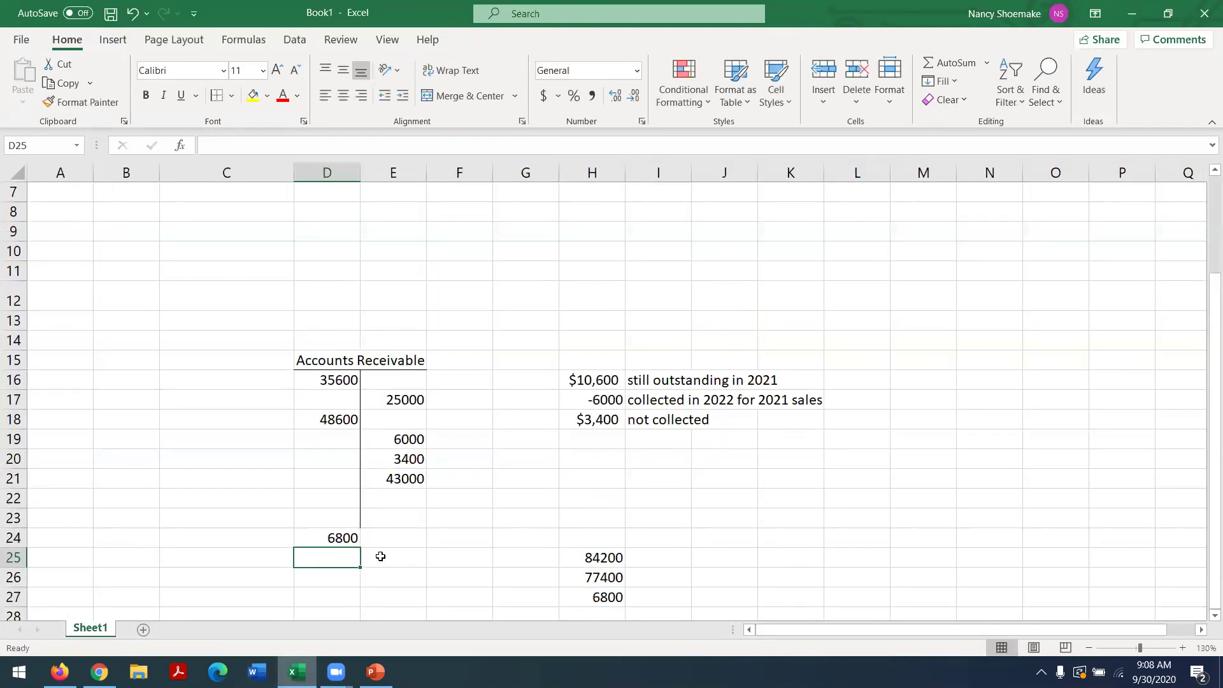
click(421, 477)
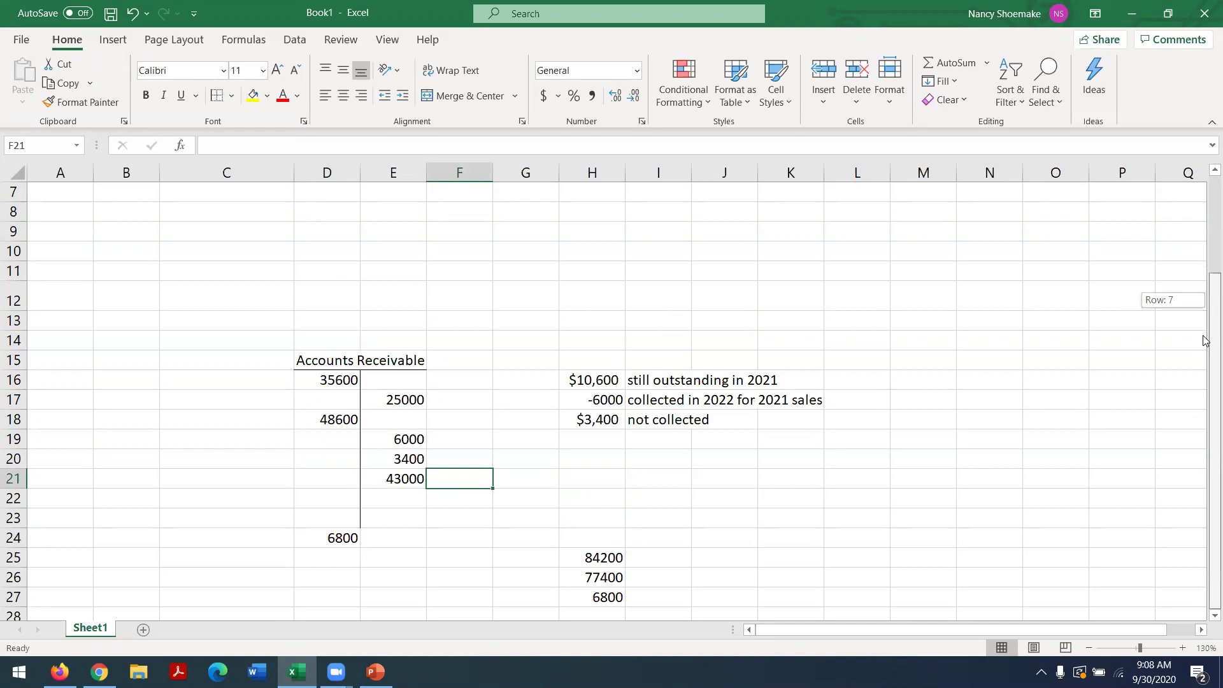
click(949, 483)
key(Down)
key(Down)
key(Down)
key(Down)
key(Down)
key(Down)
key(Down)
key(Down)
key(Down)
key(Down)
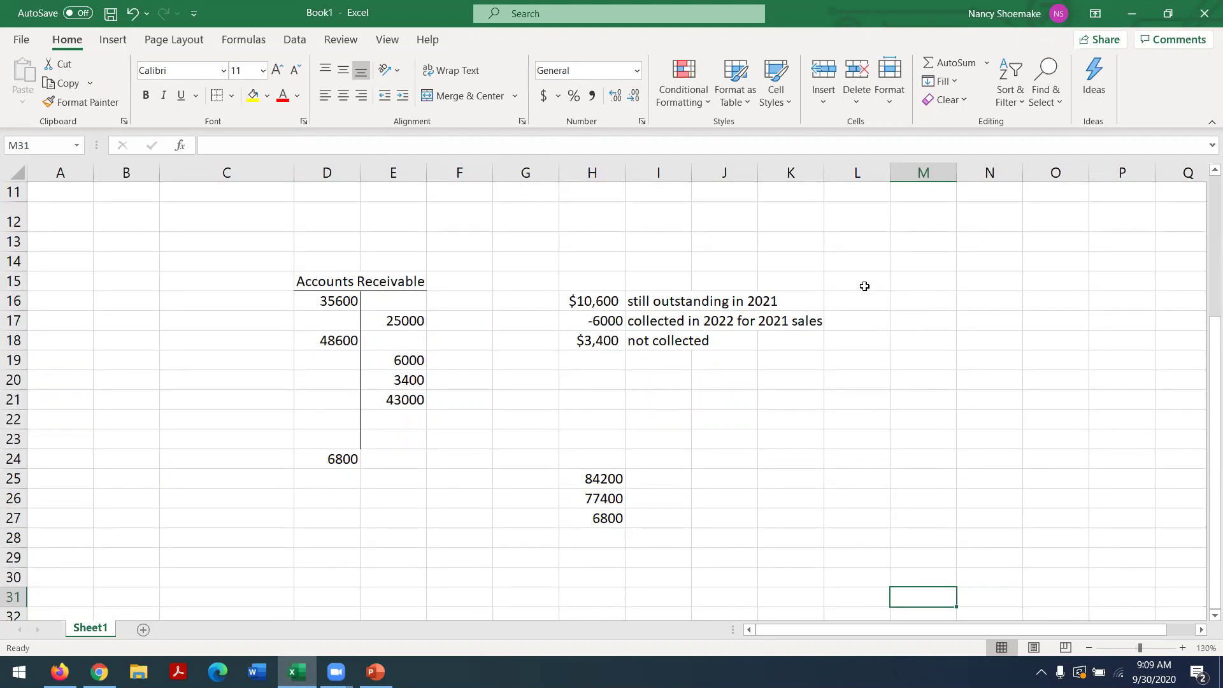
Add a left border to N16:N24 to form the vertical line of a second T-account.
drag(917, 284, 965, 286)
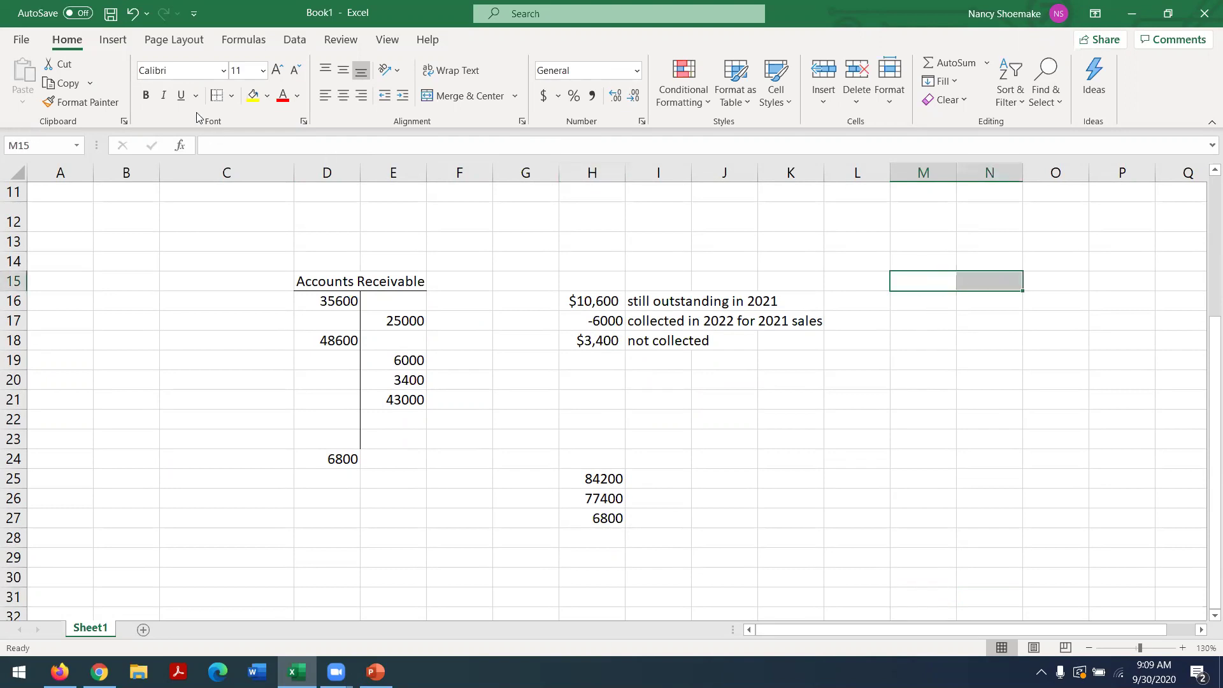
drag(975, 308, 957, 459)
click(217, 96)
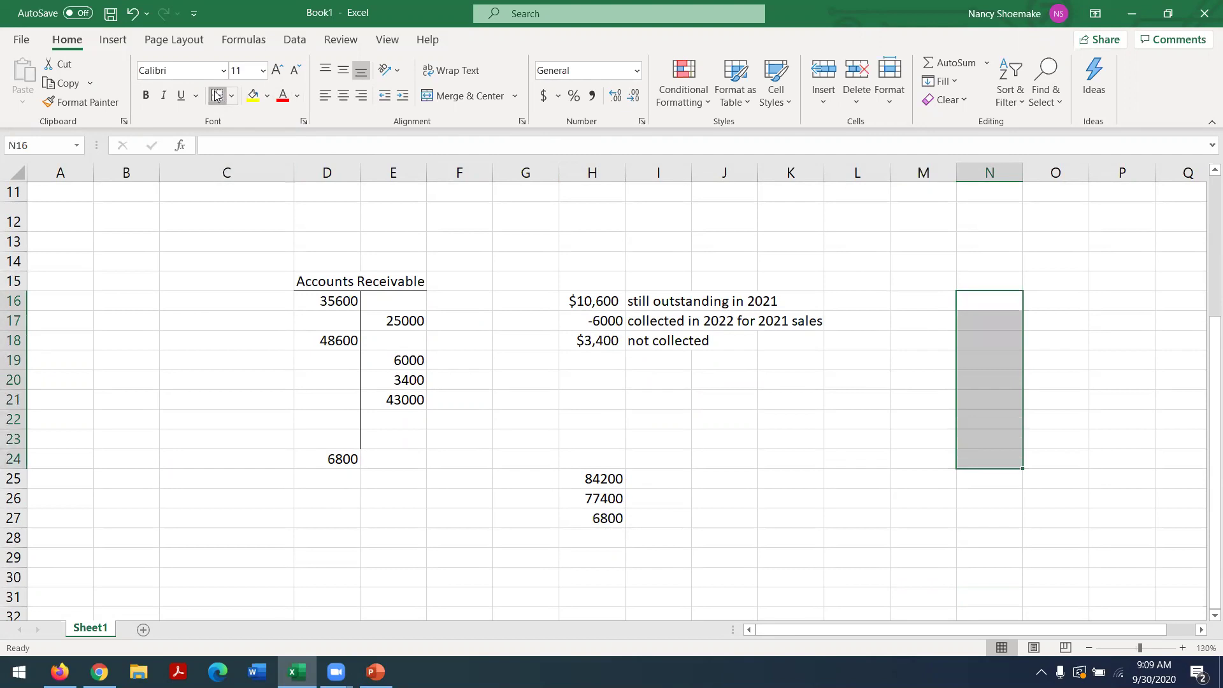
Add a bottom border to M15:N15 and merge and center the two cells as the new T-account's heading.
click(942, 304)
drag(942, 304, 963, 280)
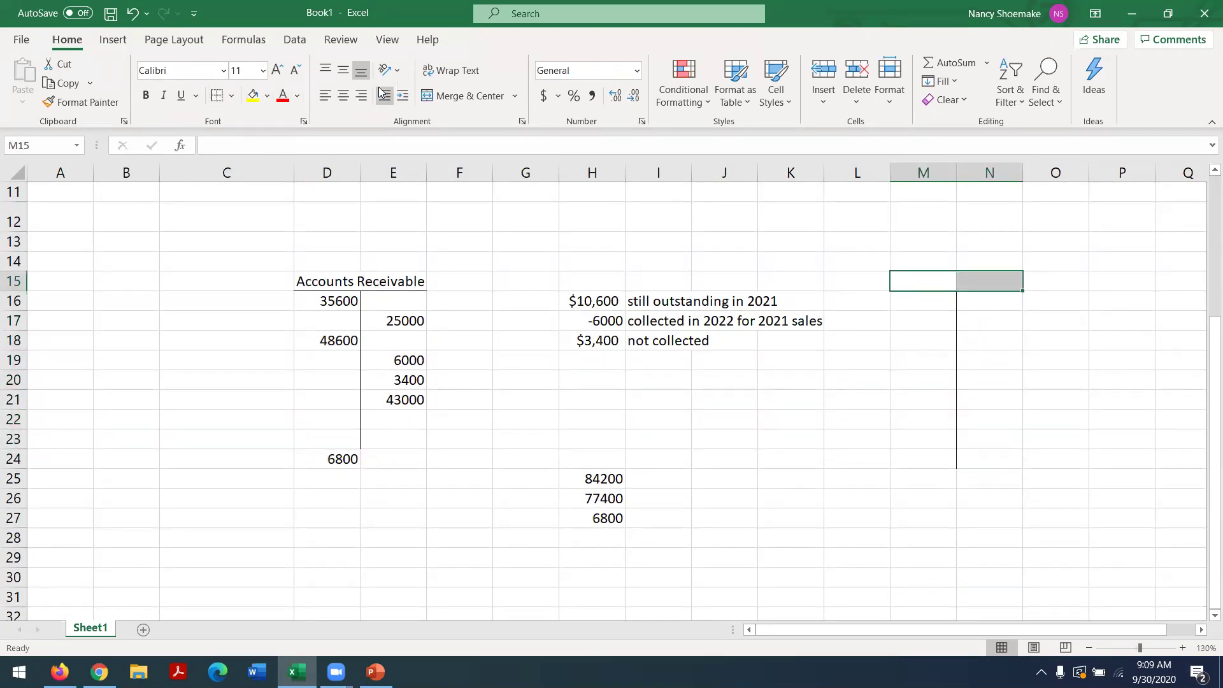
click(232, 95)
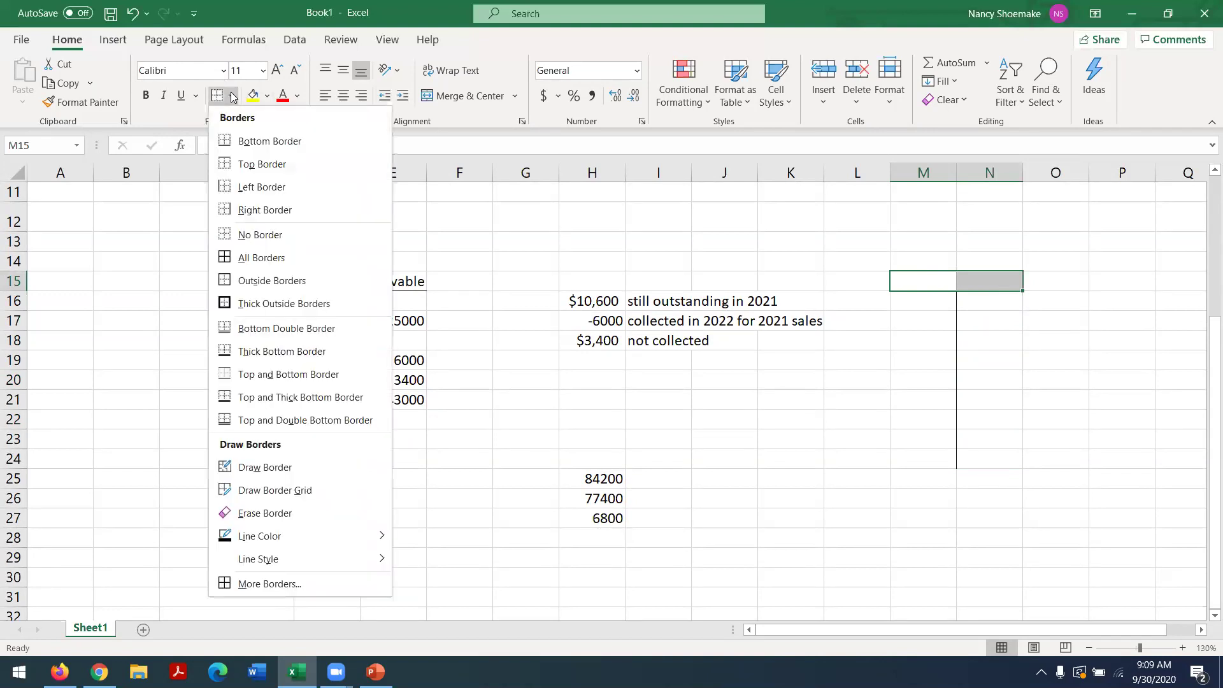
click(240, 140)
drag(926, 278, 984, 280)
click(456, 96)
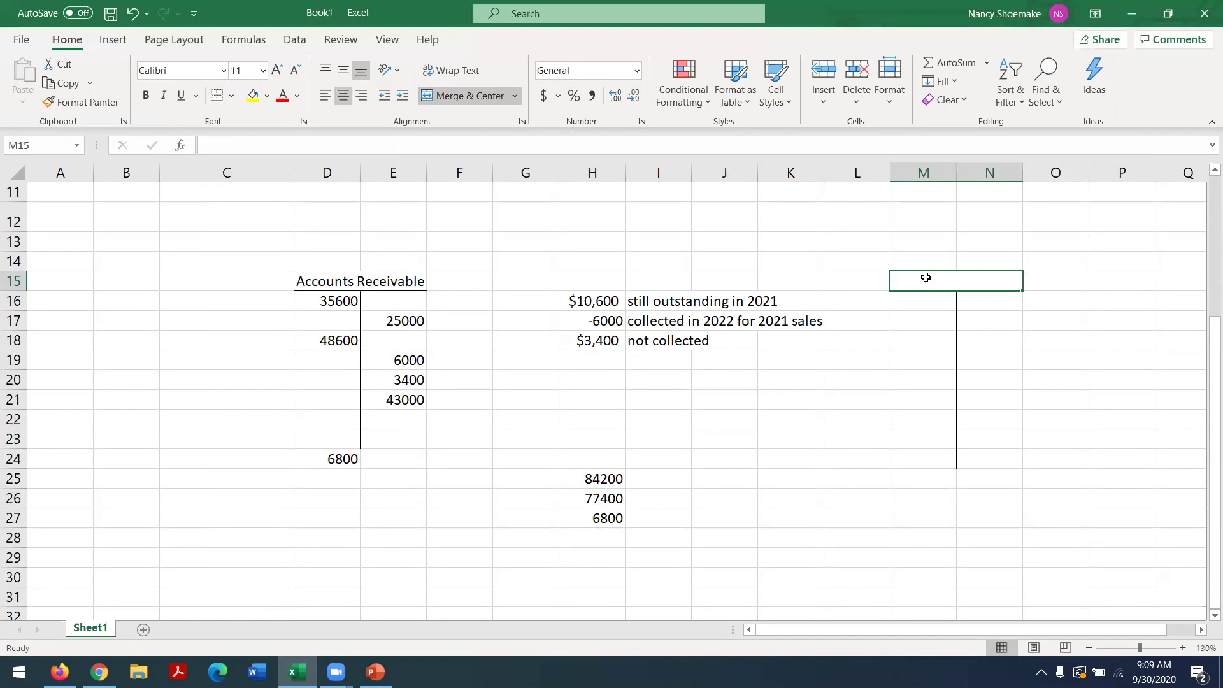
Title the new T-account "Allowance for Uncollectible" in the merged cell M15.
text(a)
key(BackSpace)
text(Allo)
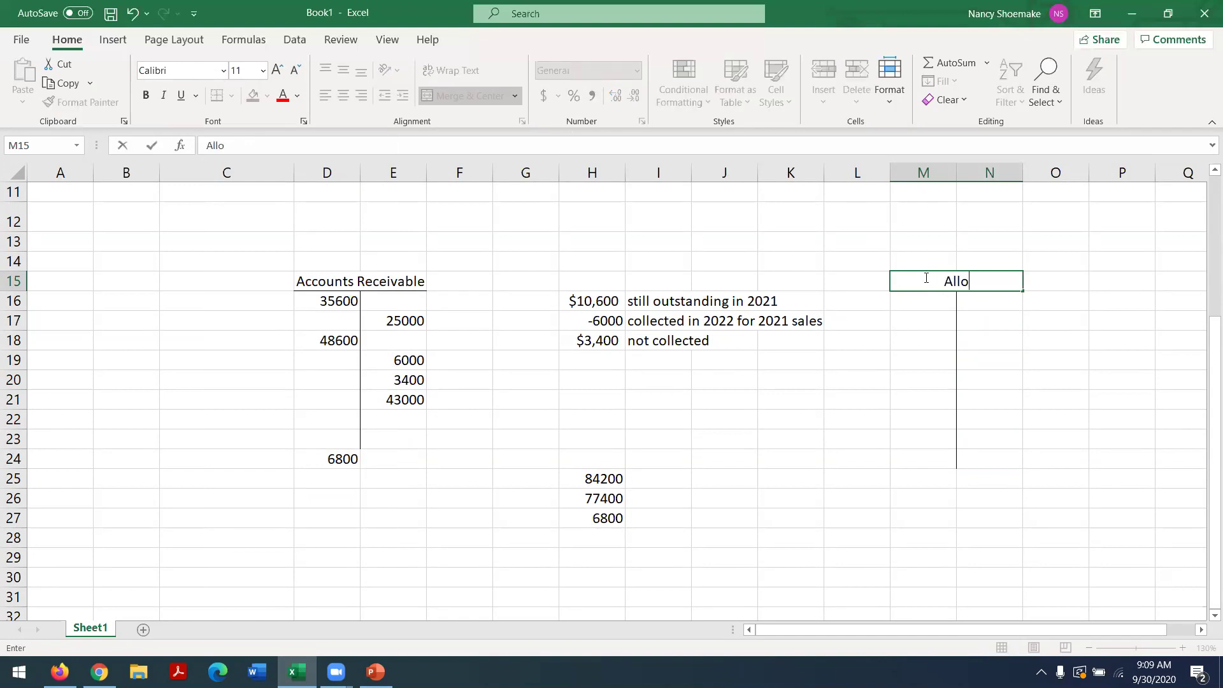
text(wance for Unc)
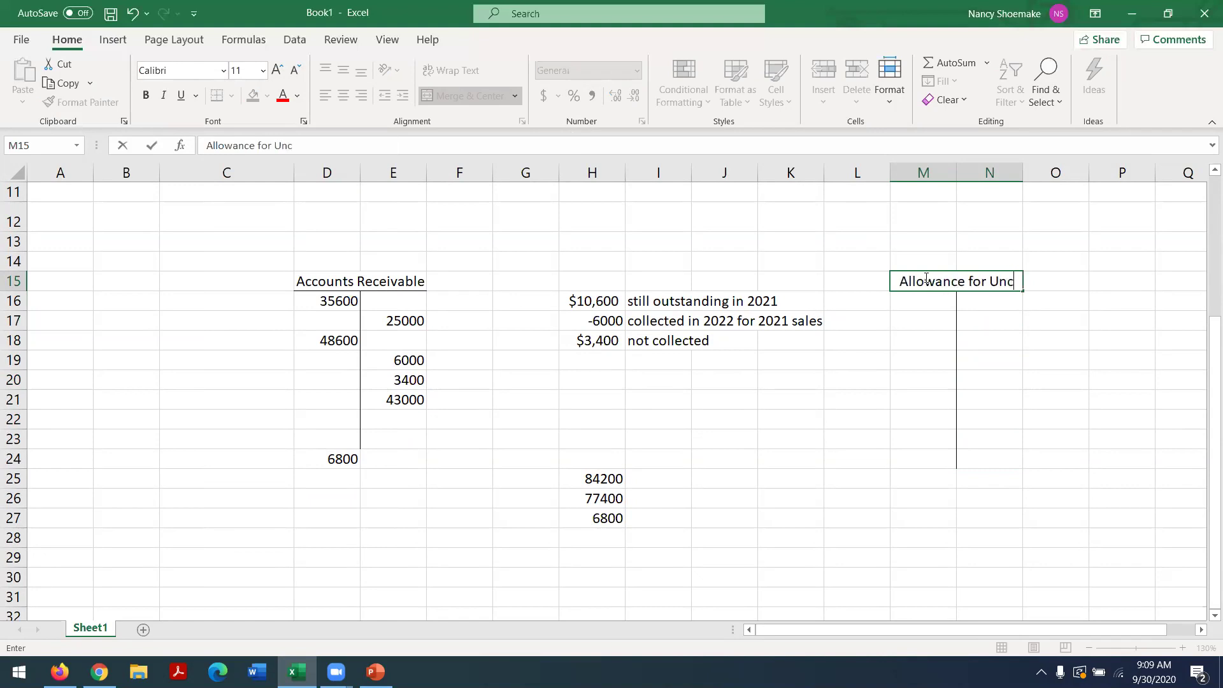
text(ollectible)
key(Return)
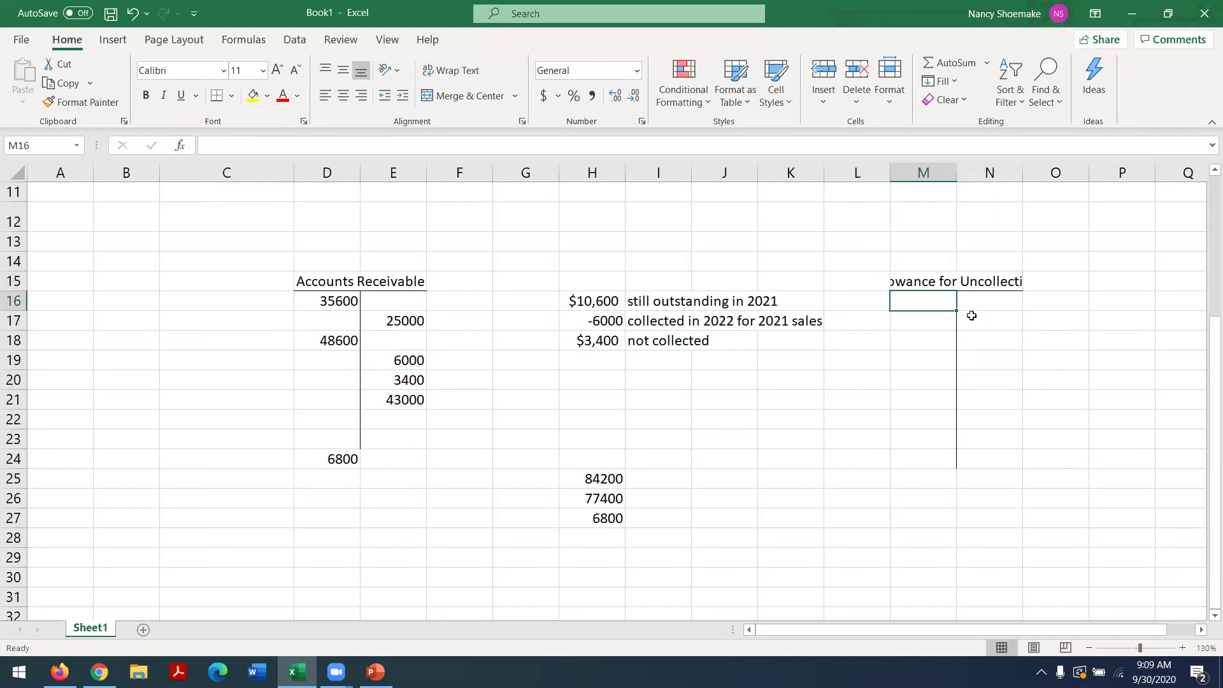
click(908, 322)
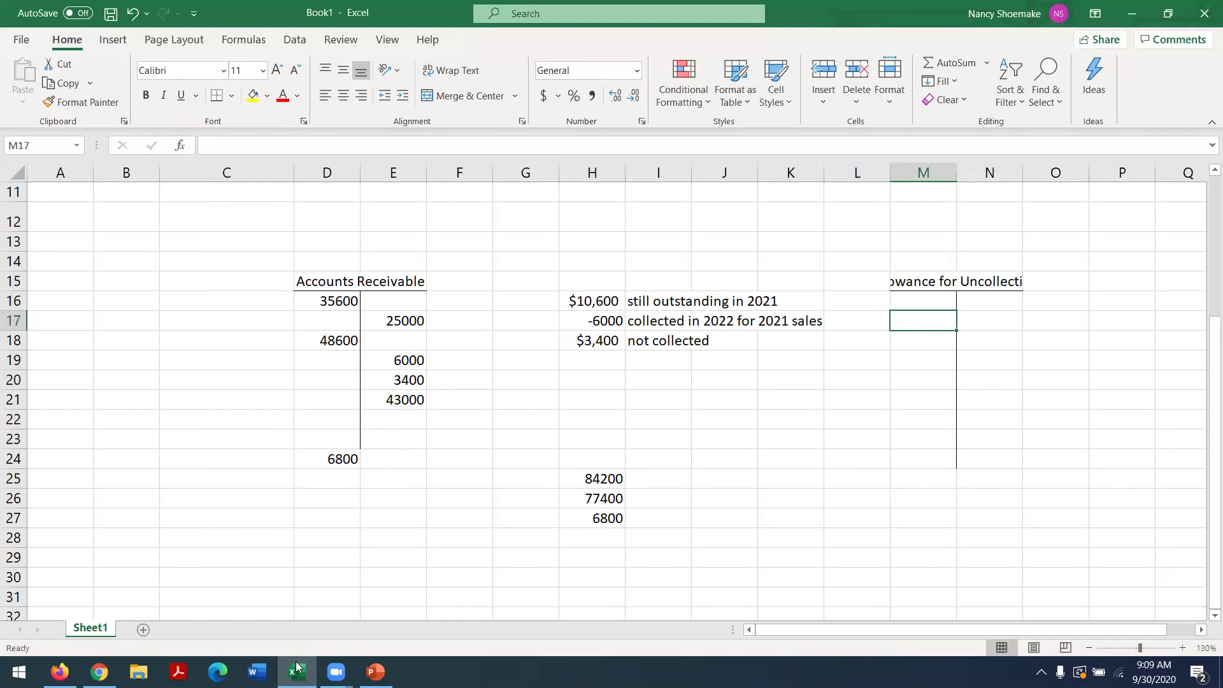
Switch to the Connect assignment in Firefox and review journal entries 2 and 3 of question 4 for allowance postings.
click(60, 671)
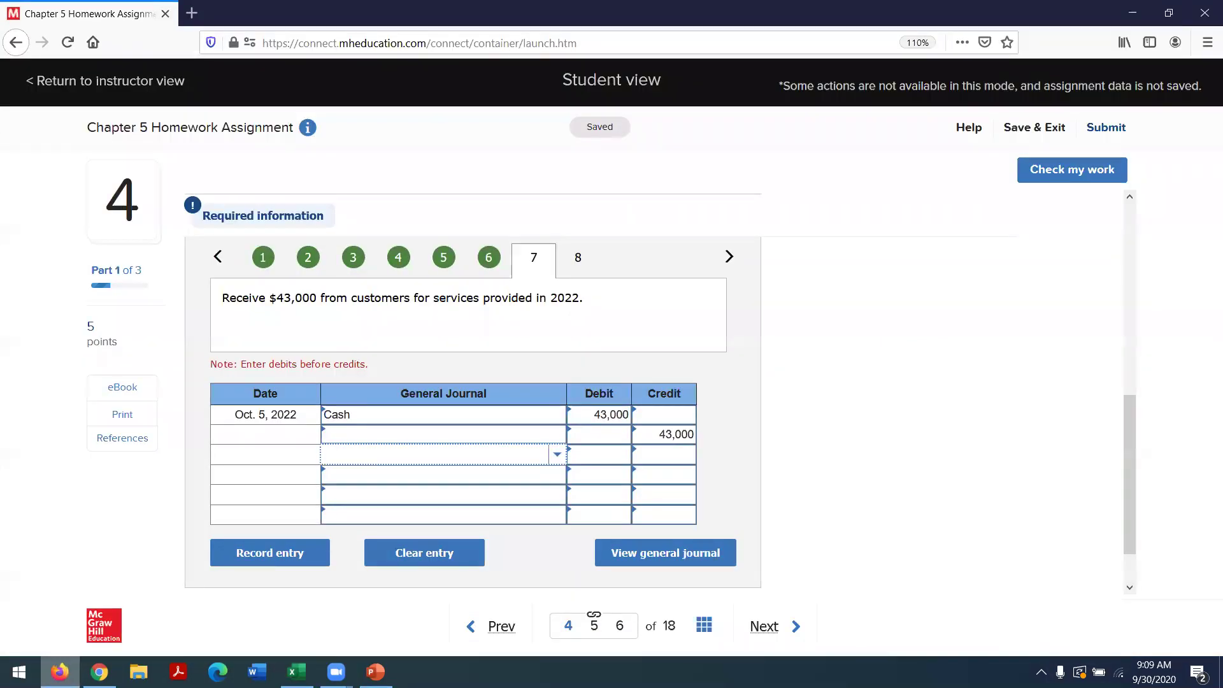
click(310, 268)
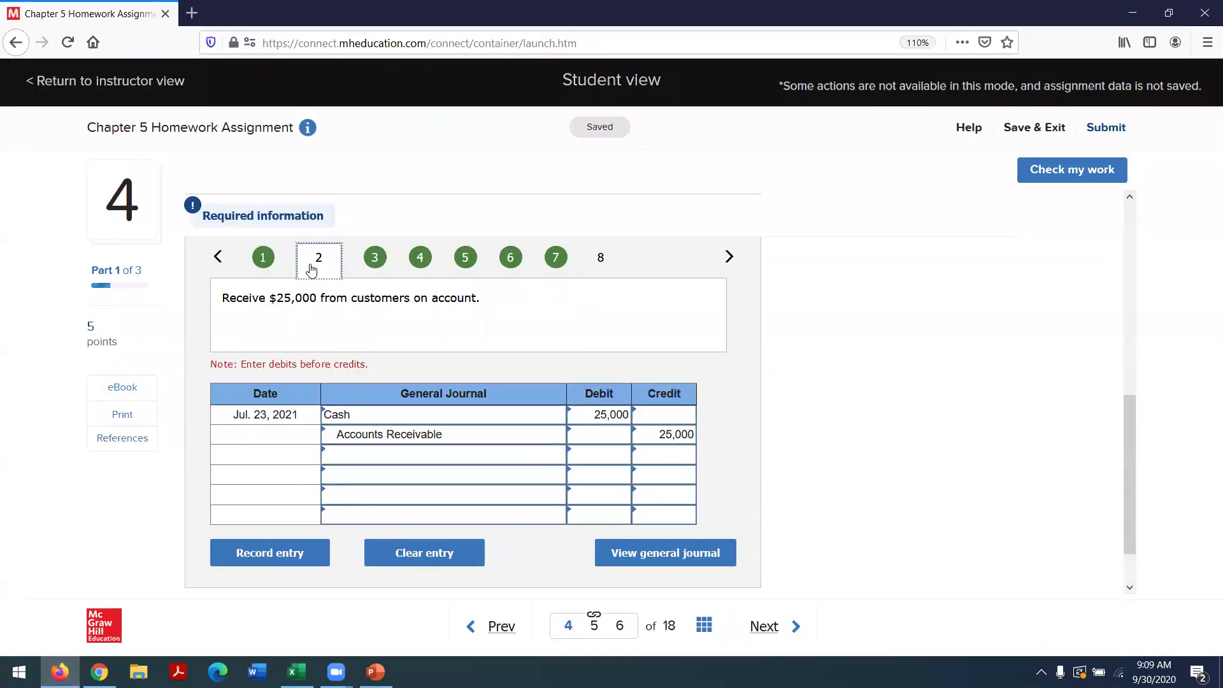
click(373, 268)
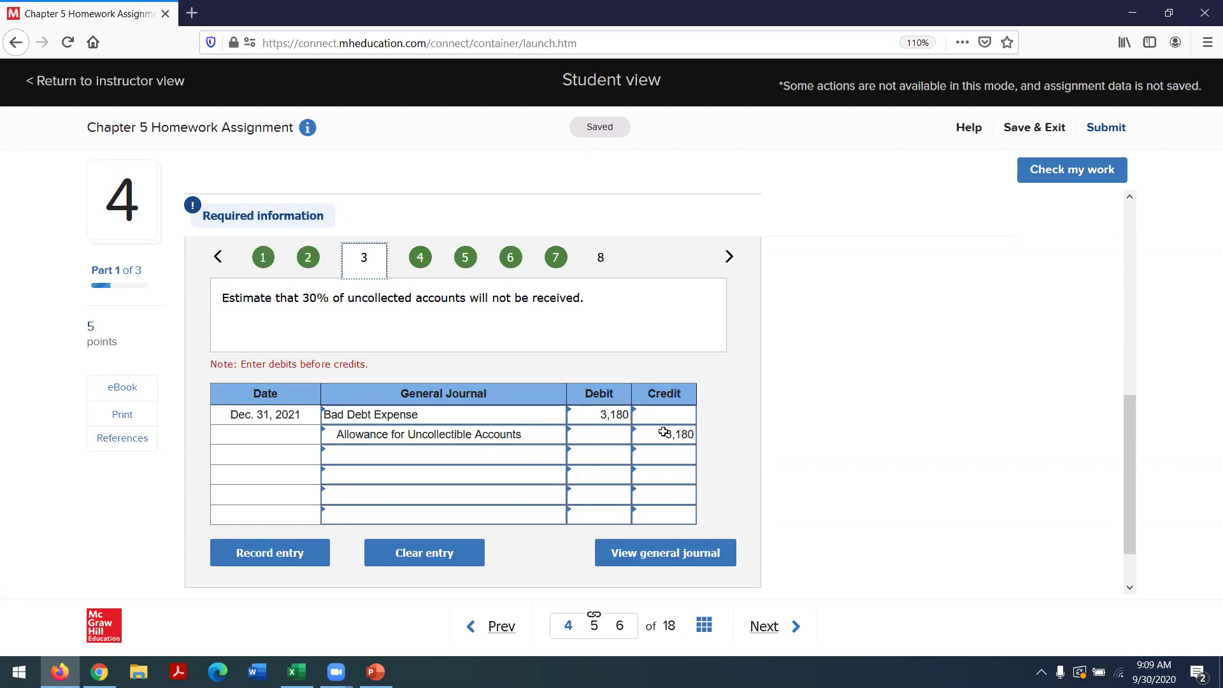
Switch to the Excel workbook and enter 3180 in N16 on the credit side of the Allowance T-account.
click(296, 671)
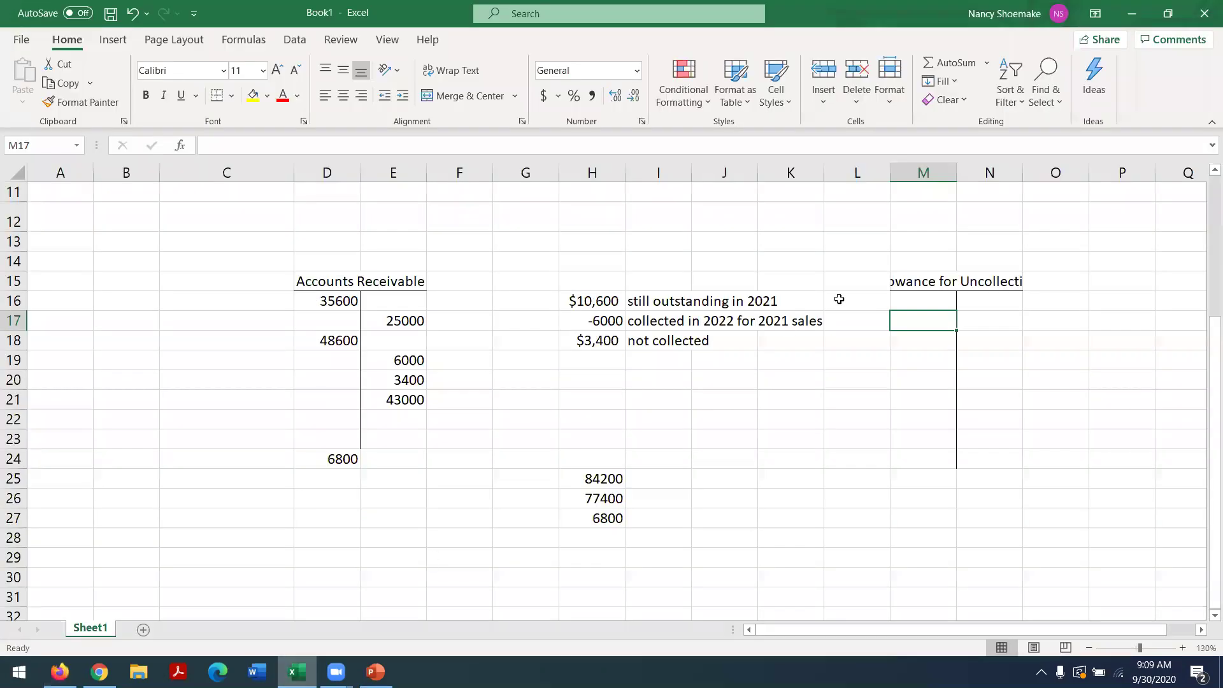
click(979, 295)
text(3)
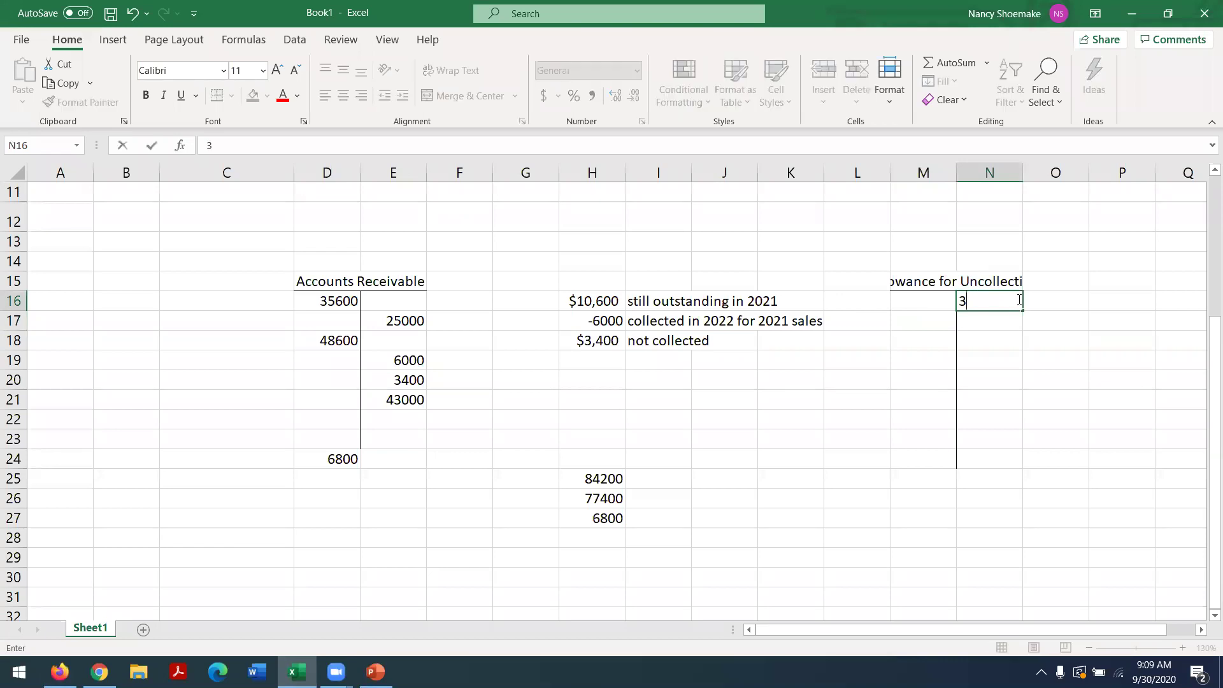
text(180)
key(Return)
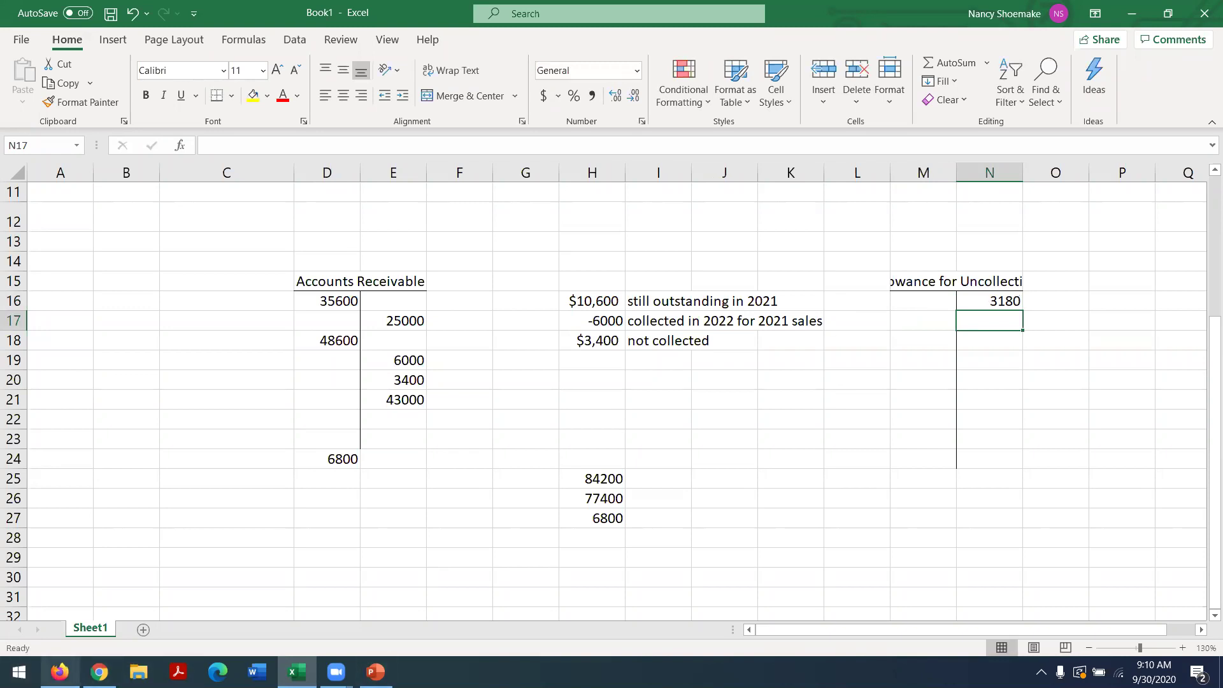
Switch to the Connect assignment and review journal entries 4, 5 and 6 for further allowance postings.
click(60, 671)
click(422, 257)
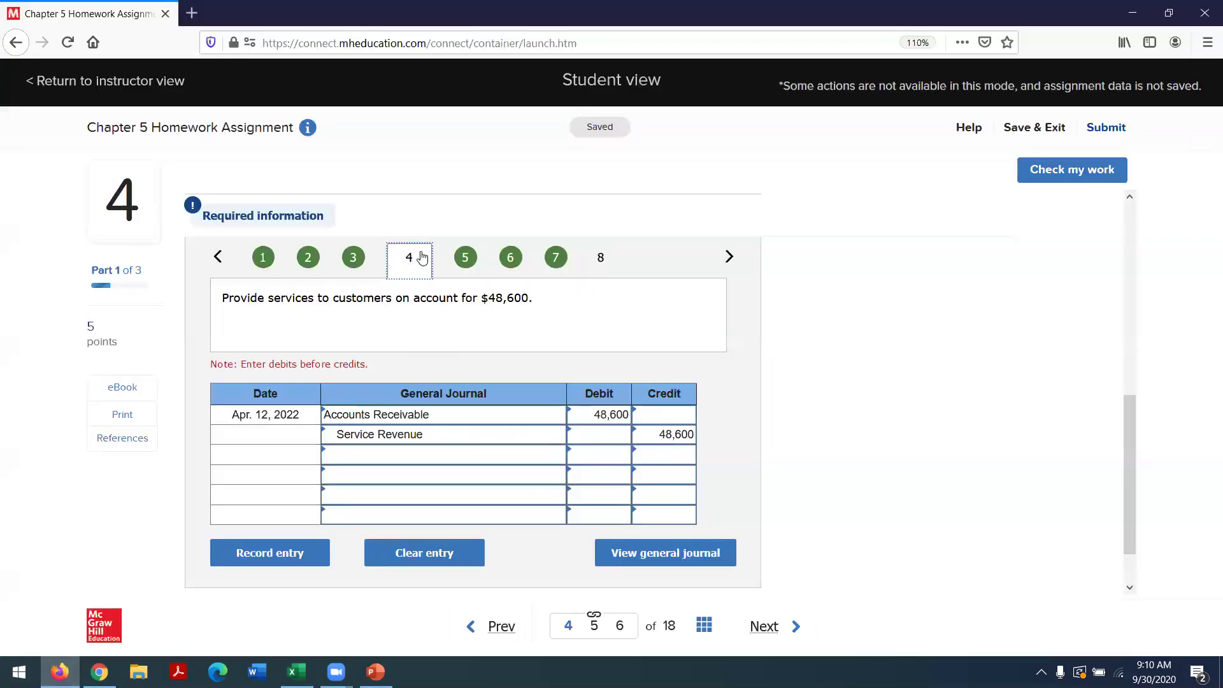
click(466, 261)
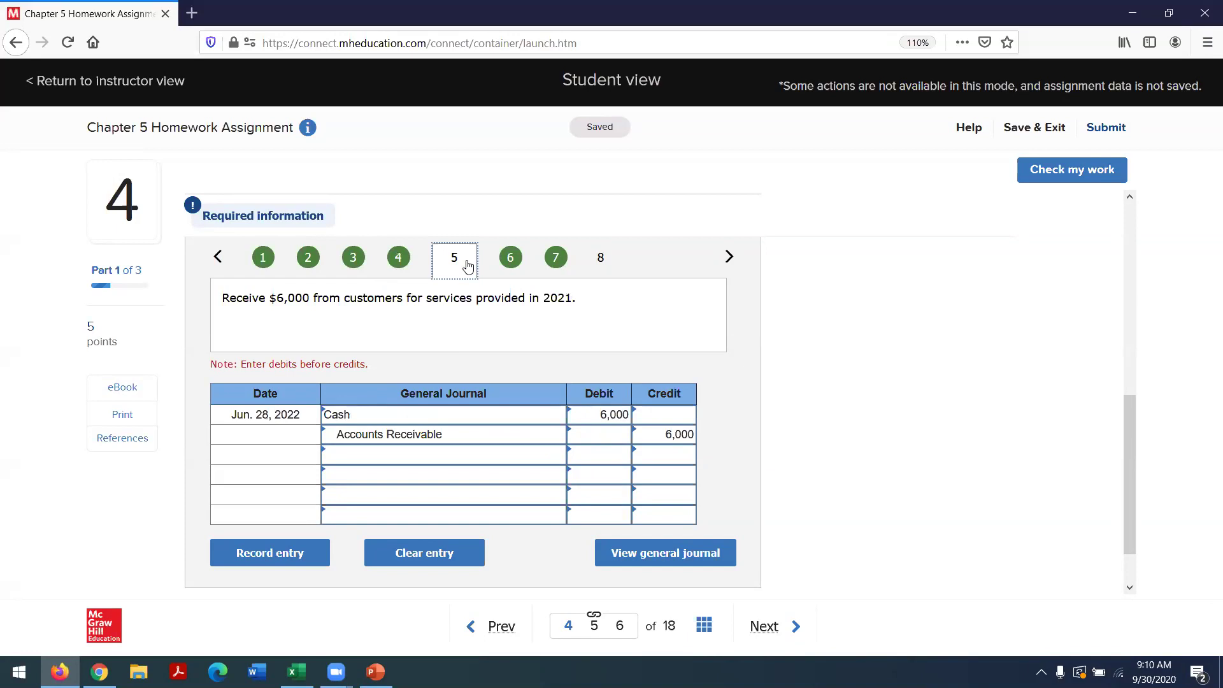
click(511, 261)
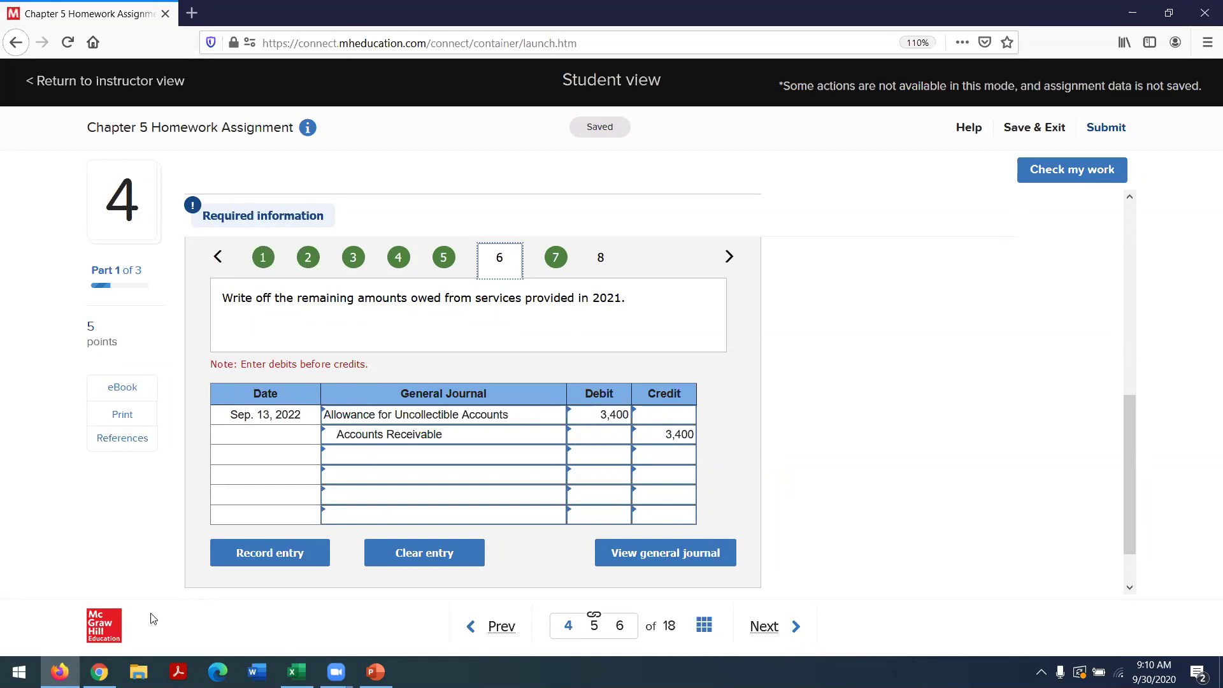
Switch to the Excel workbook and enter 3400 in M17 on the debit side of the Allowance T-account.
click(297, 671)
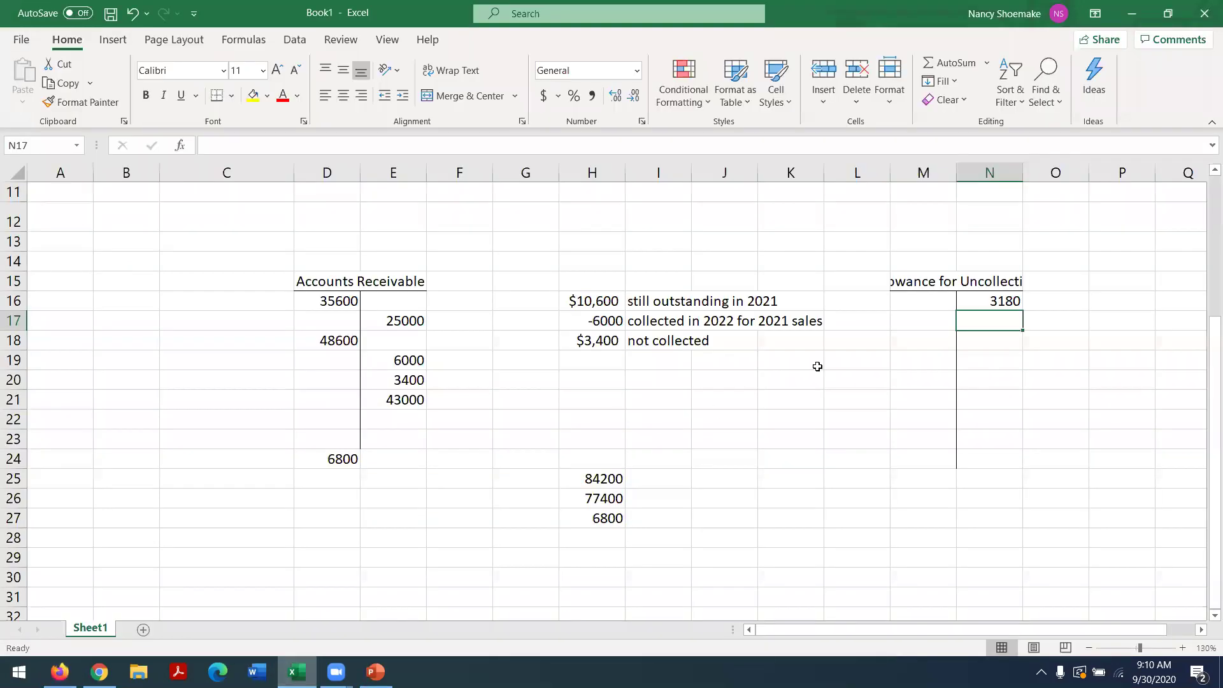
click(911, 323)
text(3400)
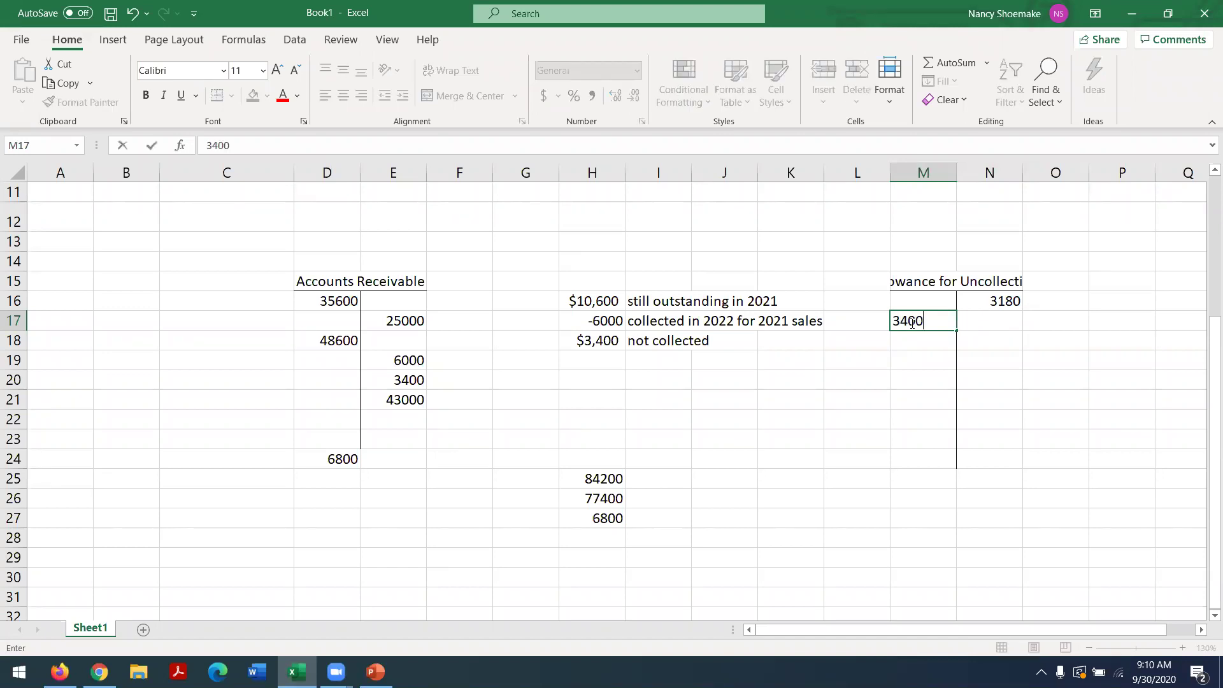
key(Return)
Add a bottom border across M22:N22 of the Allowance T-account and enter the balance formula =M17-N16 in M23.
click(908, 379)
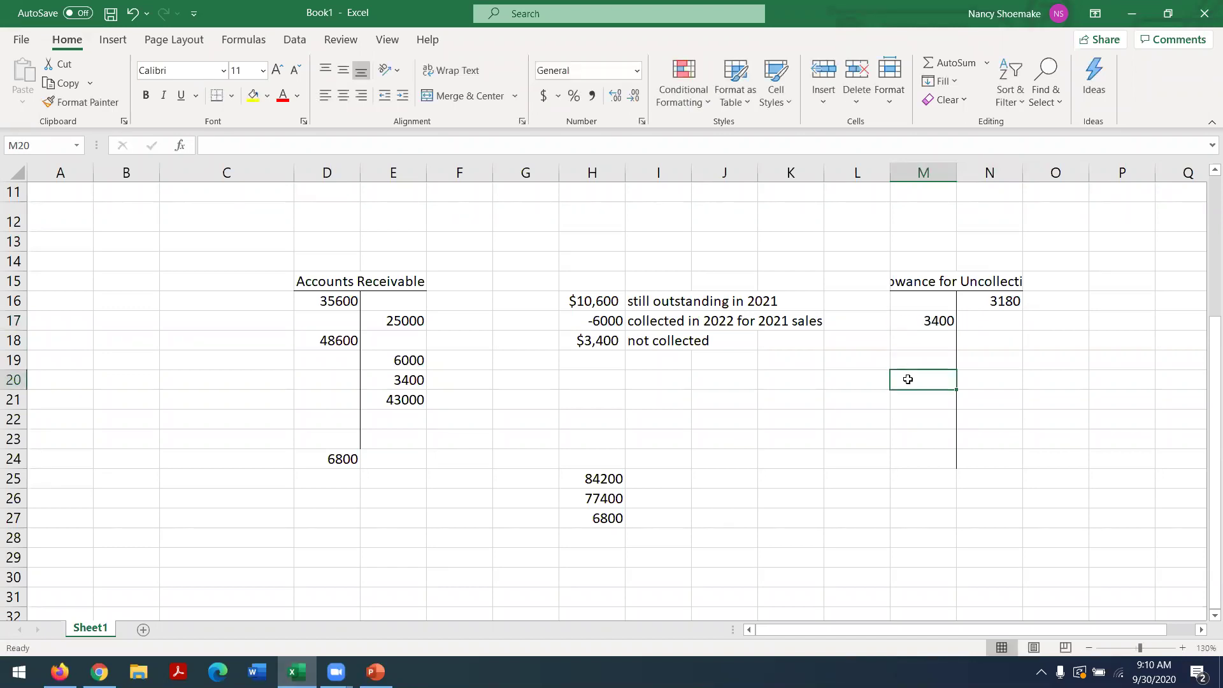
drag(908, 418, 966, 419)
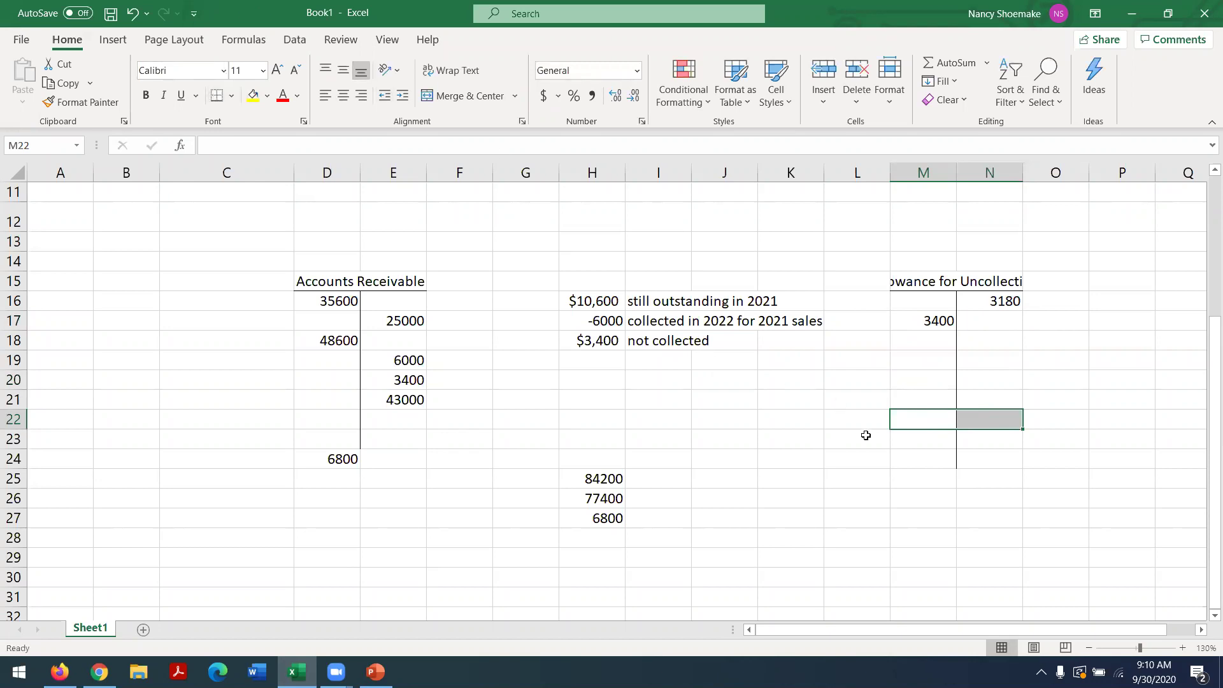
click(917, 436)
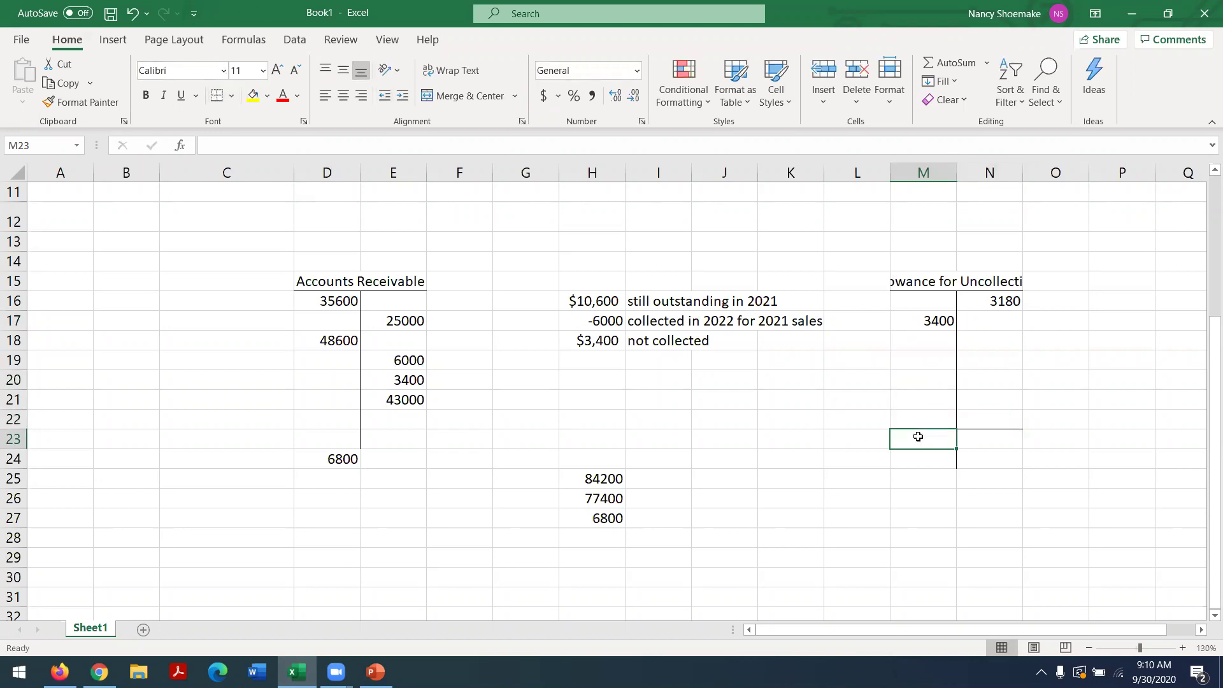
text(=)
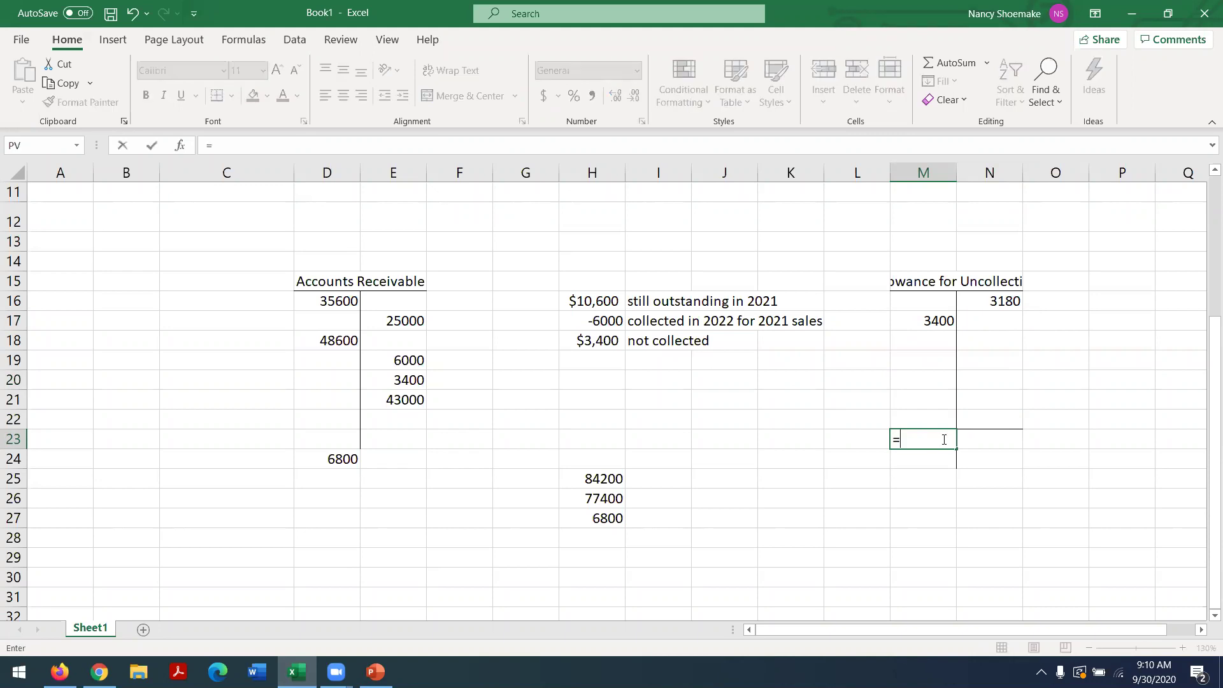
click(938, 320)
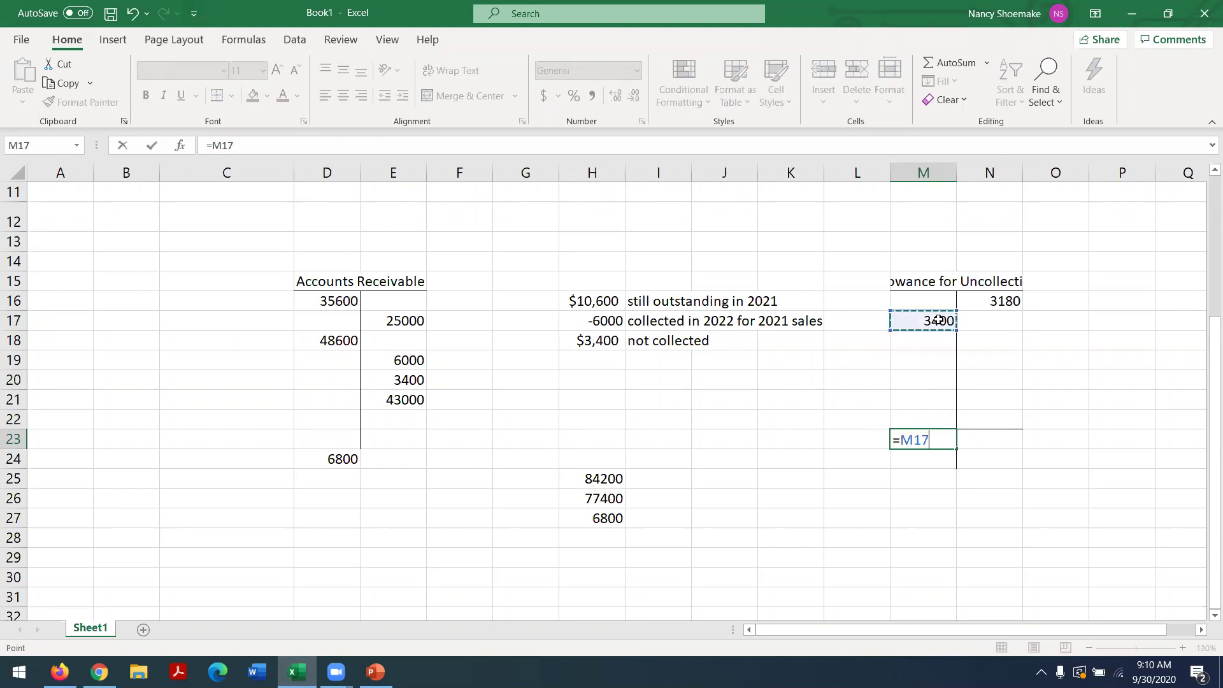
text(-)
click(991, 300)
key(Return)
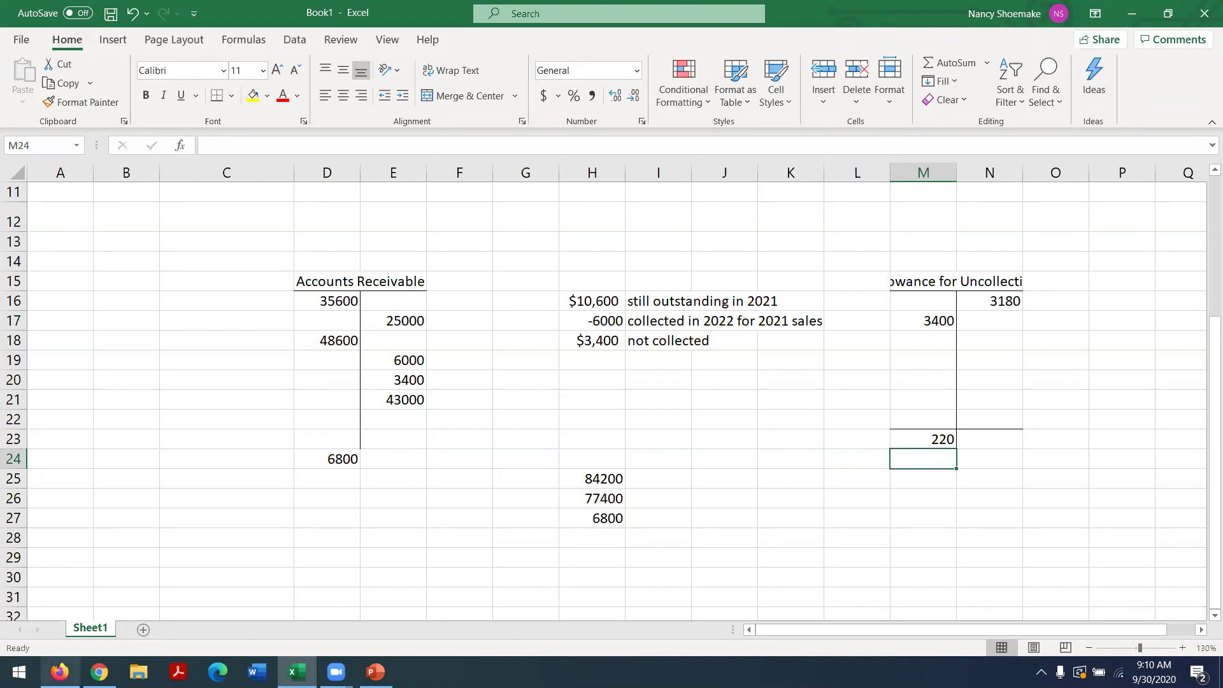
Switch to the Connect assignment in Firefox and review journal entries 7 and 8 of question 4.
click(44, 661)
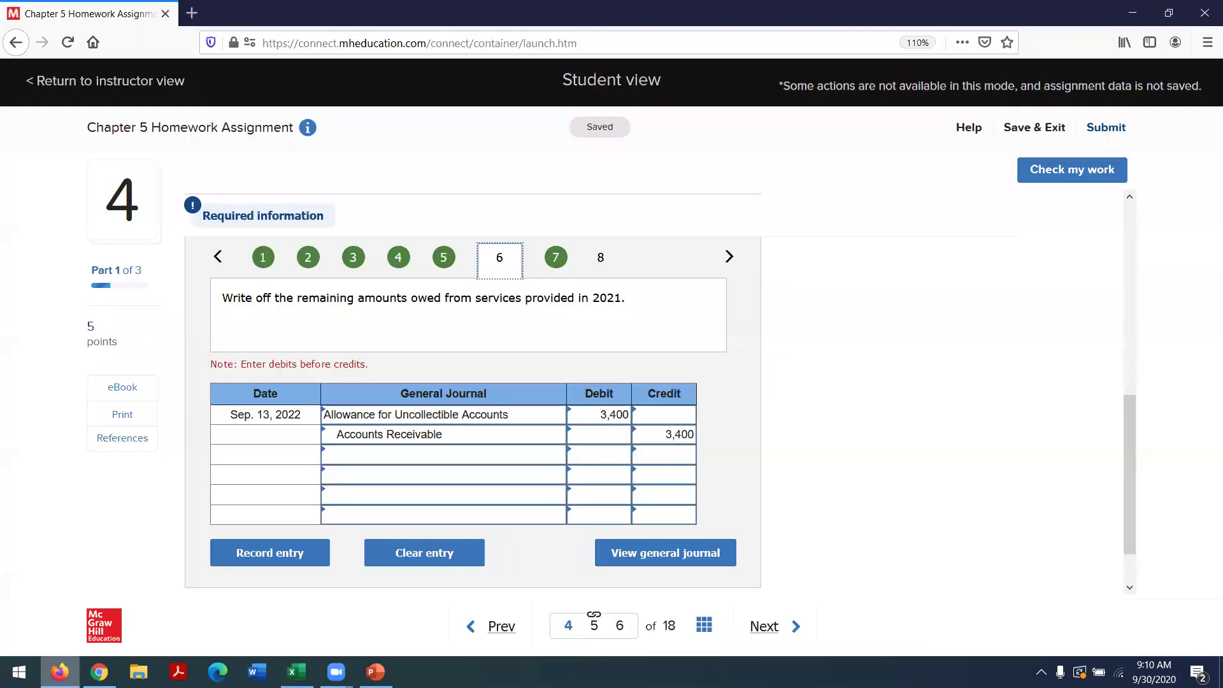
click(556, 261)
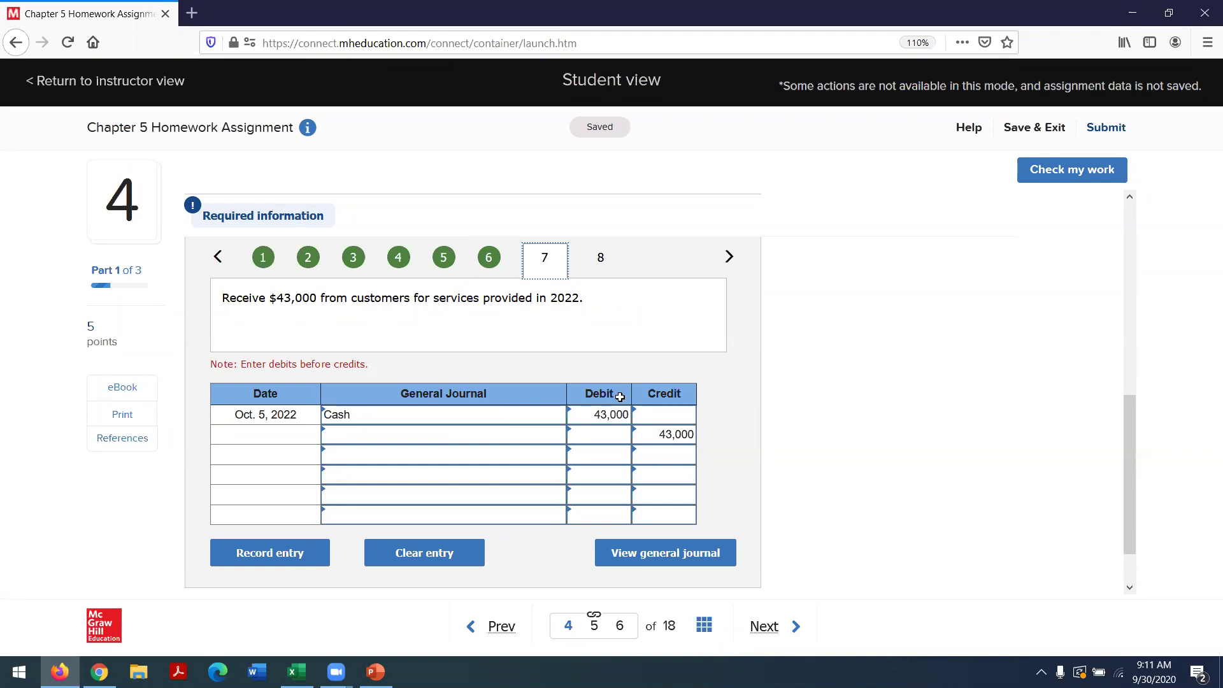
click(600, 260)
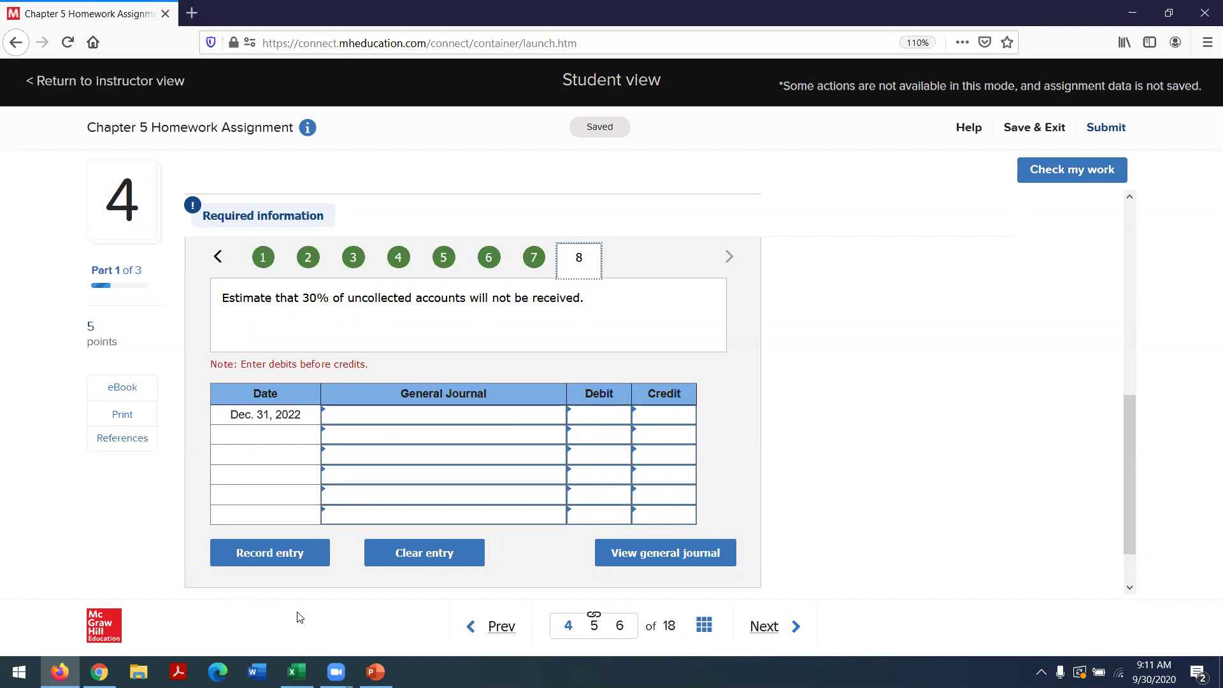
Switch to the Chapter 5 PowerPoint and present slide 52, Allowance Method in the Following Year, revealing its first bullet.
click(375, 671)
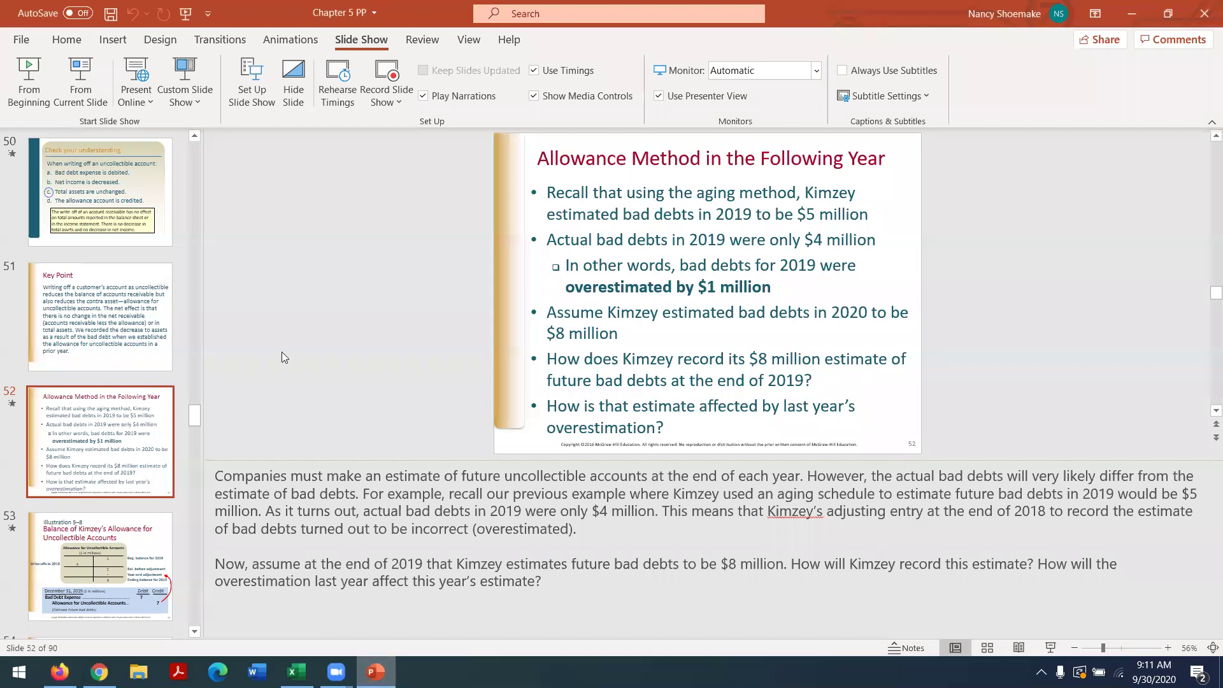
click(78, 81)
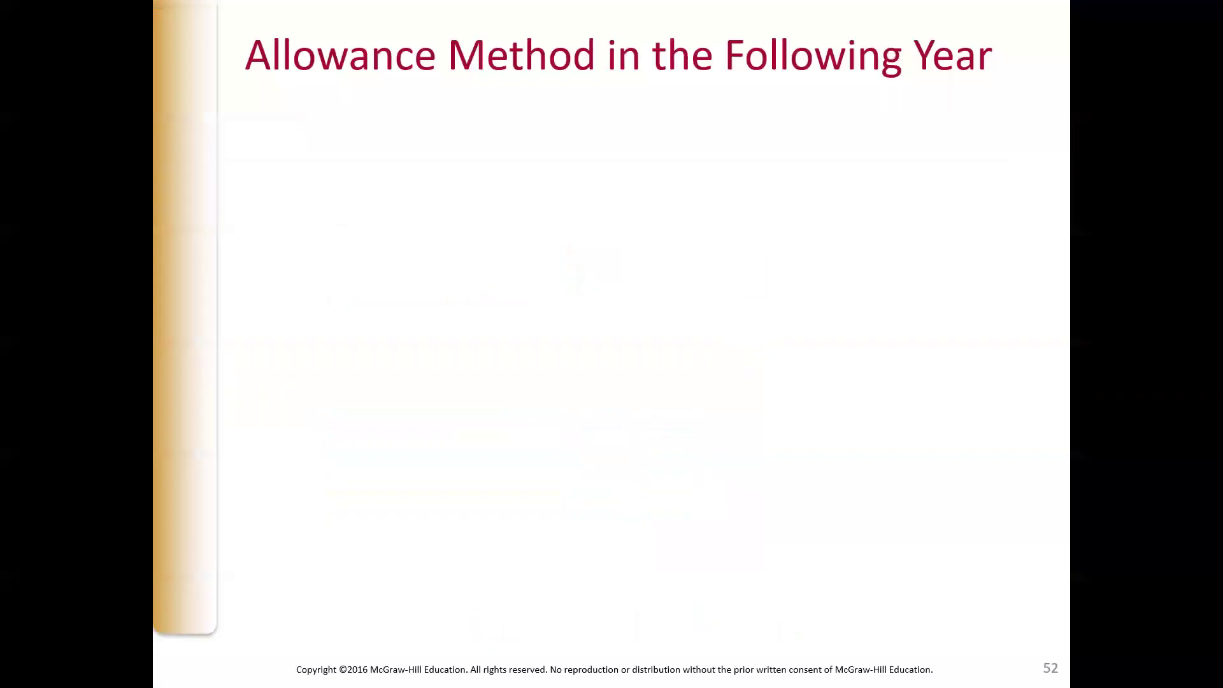
click(329, 149)
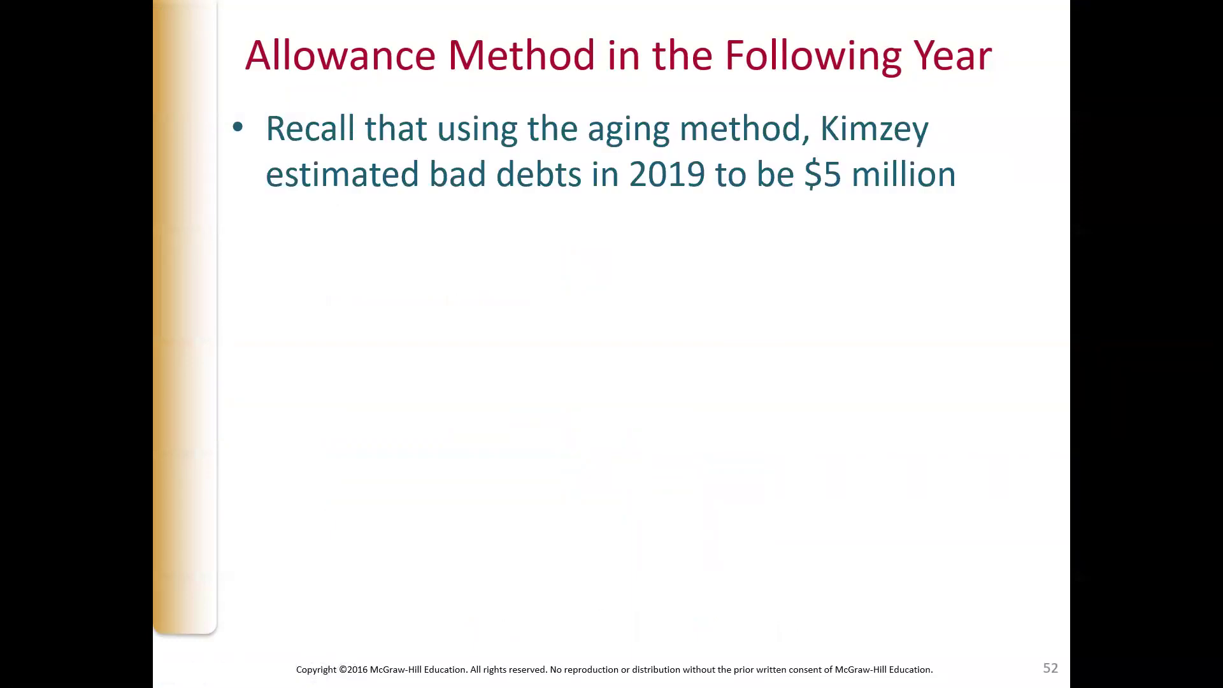
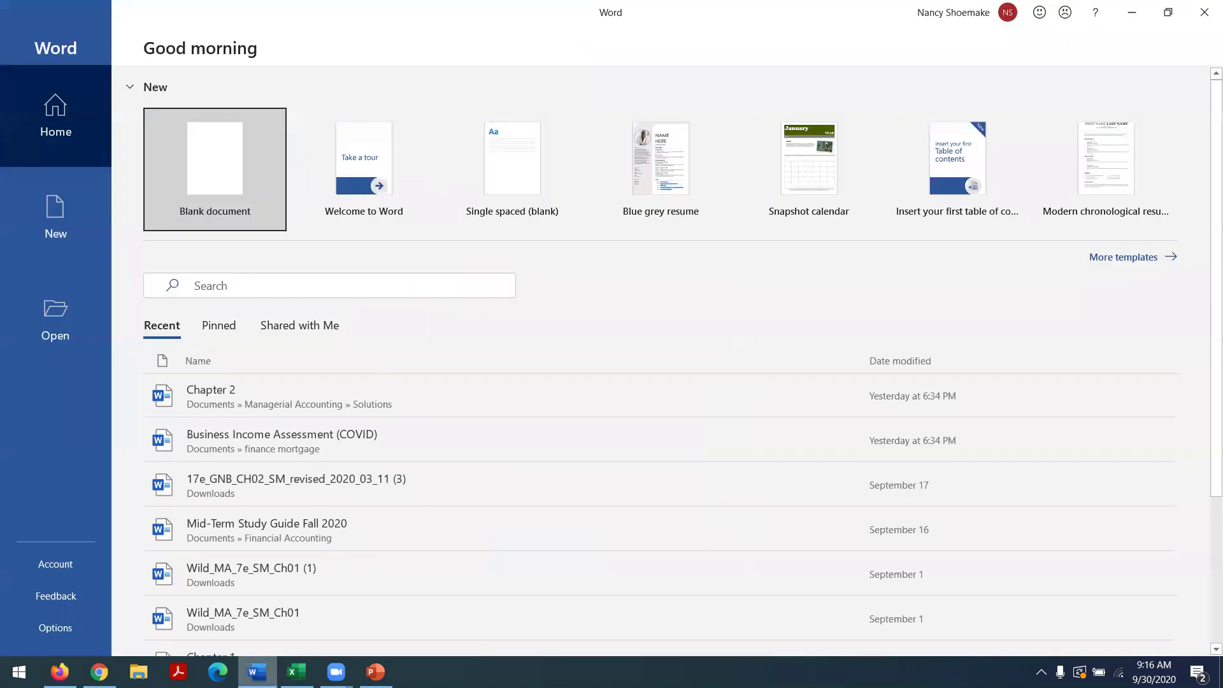
Switch to the Excel workbook and calculate the 30% uncollectible estimate in J27 with =6800*.30.
key(alt+Tab)
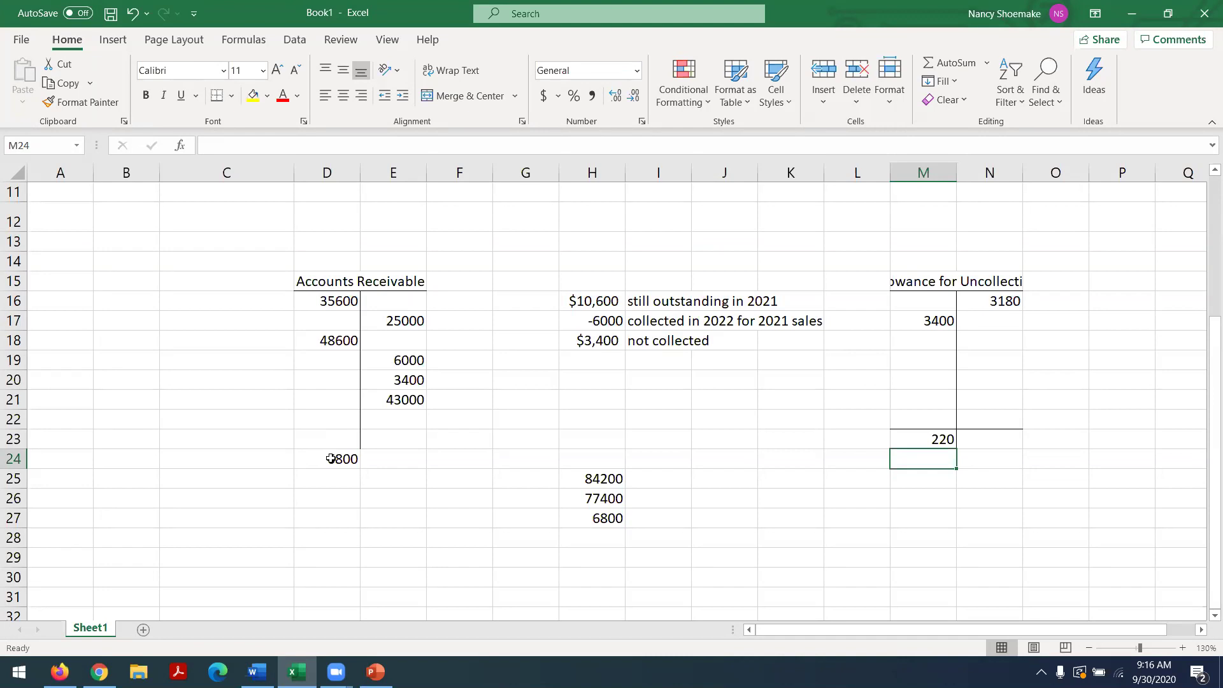
click(734, 527)
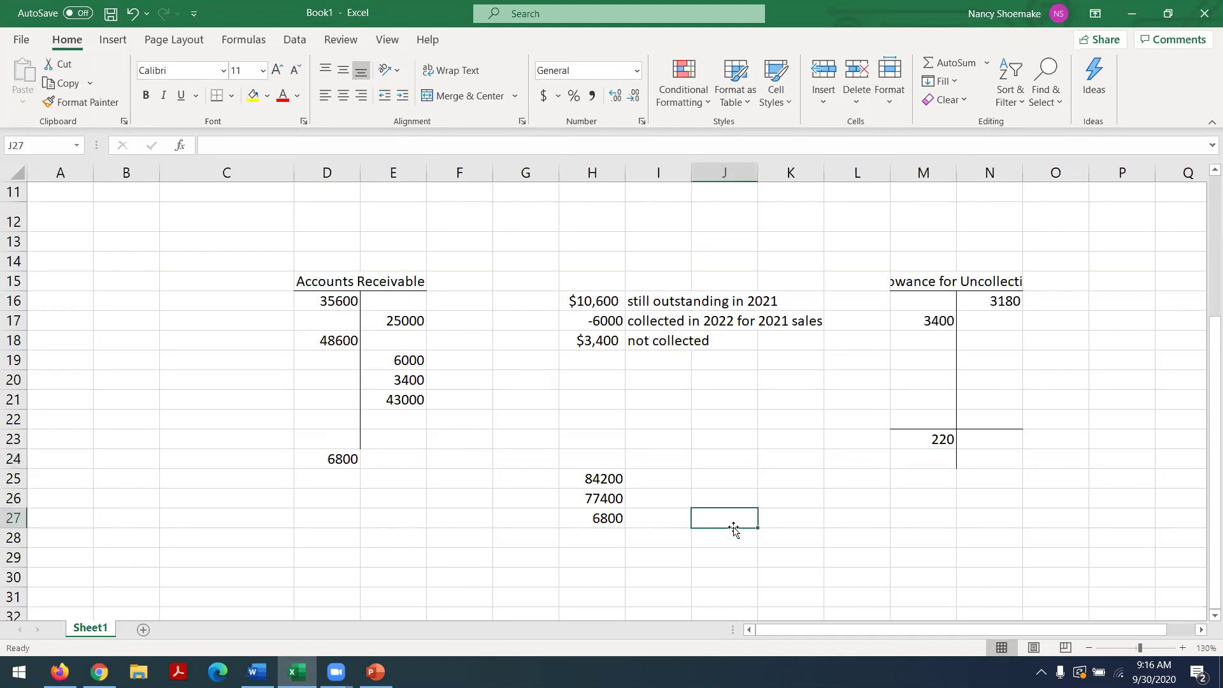
text(=6800*.30)
key(Return)
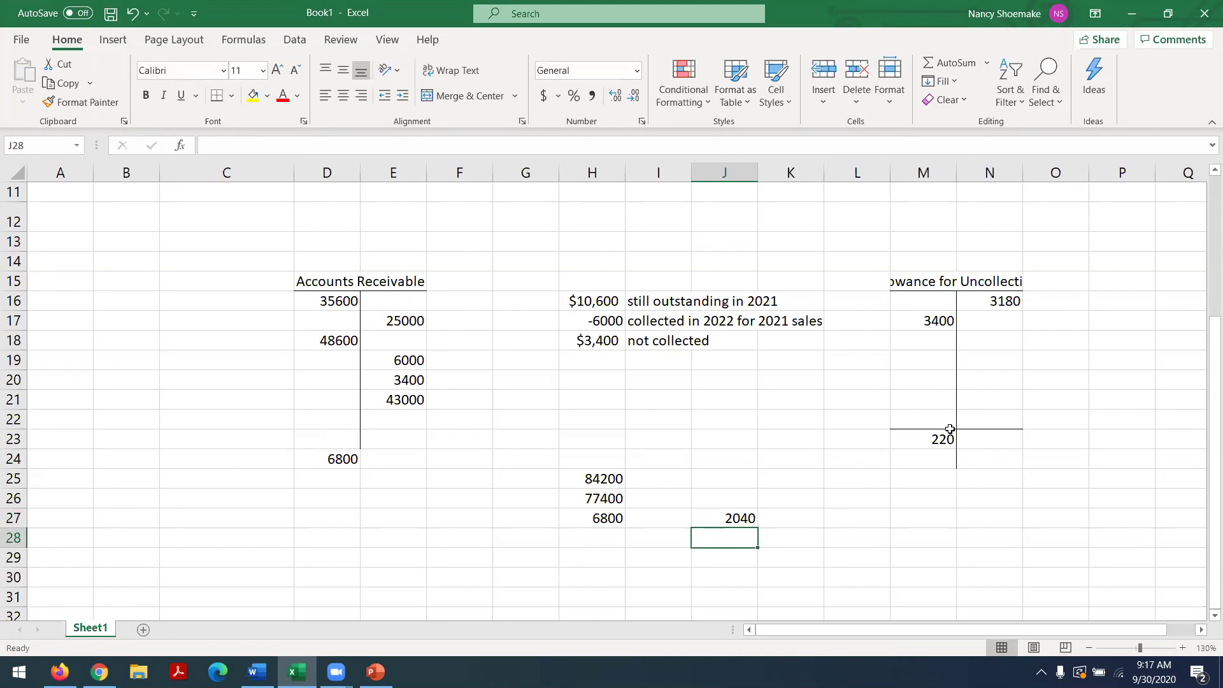
Clear the debit balance in M23 and enter 2040 in N24 as the Allowance account's ending credit balance.
click(927, 438)
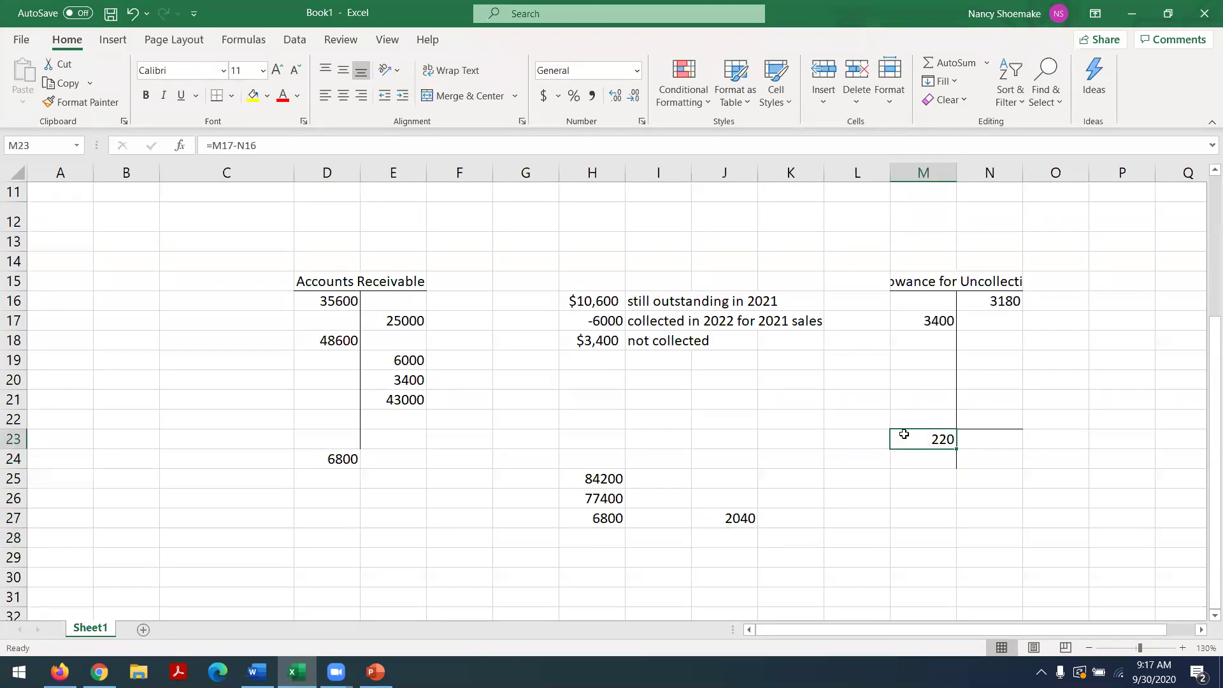
key(BackSpace)
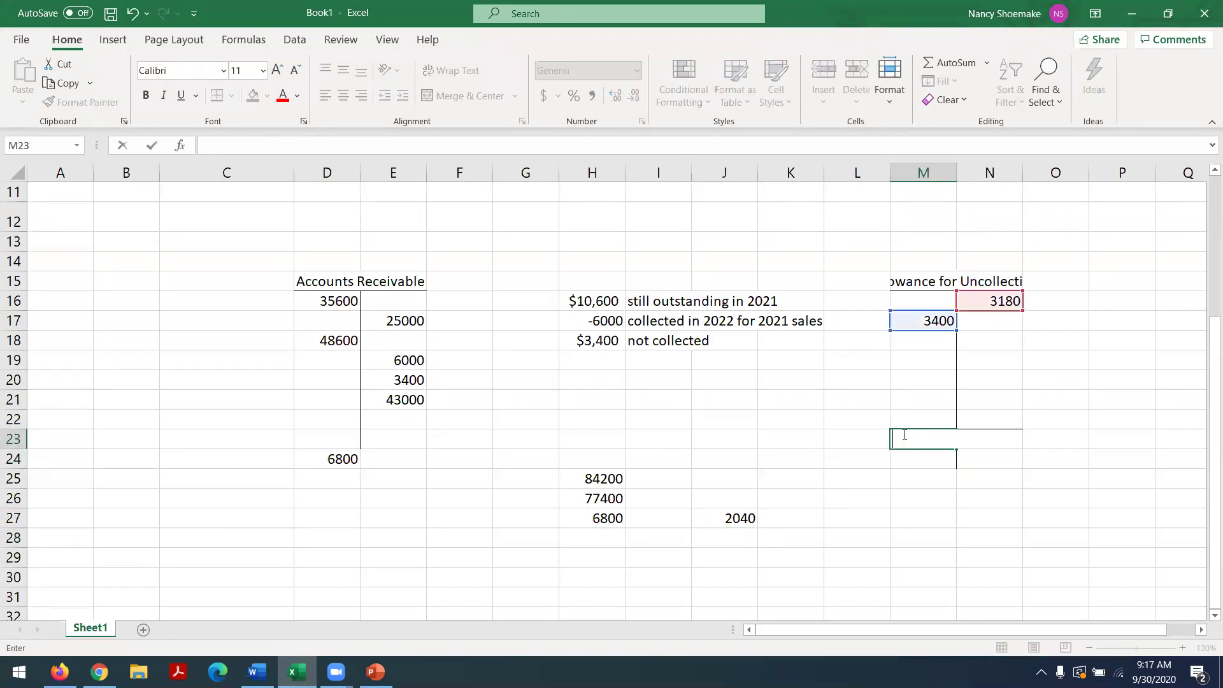
click(993, 460)
text(2040)
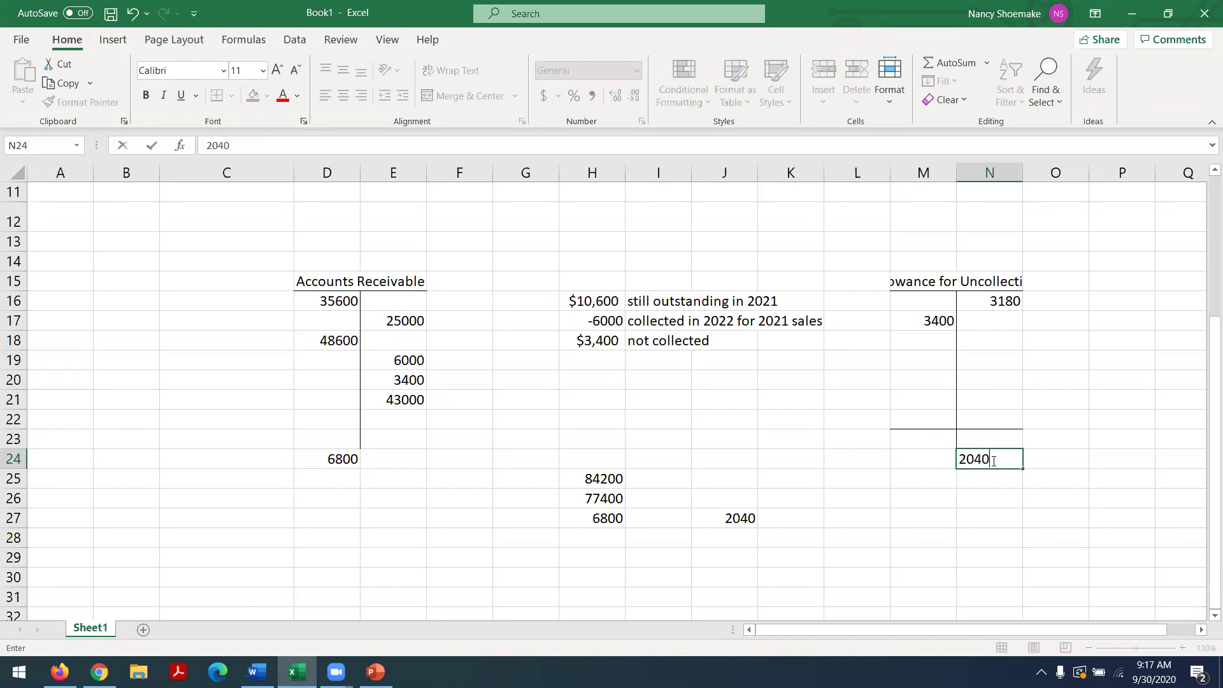
key(Return)
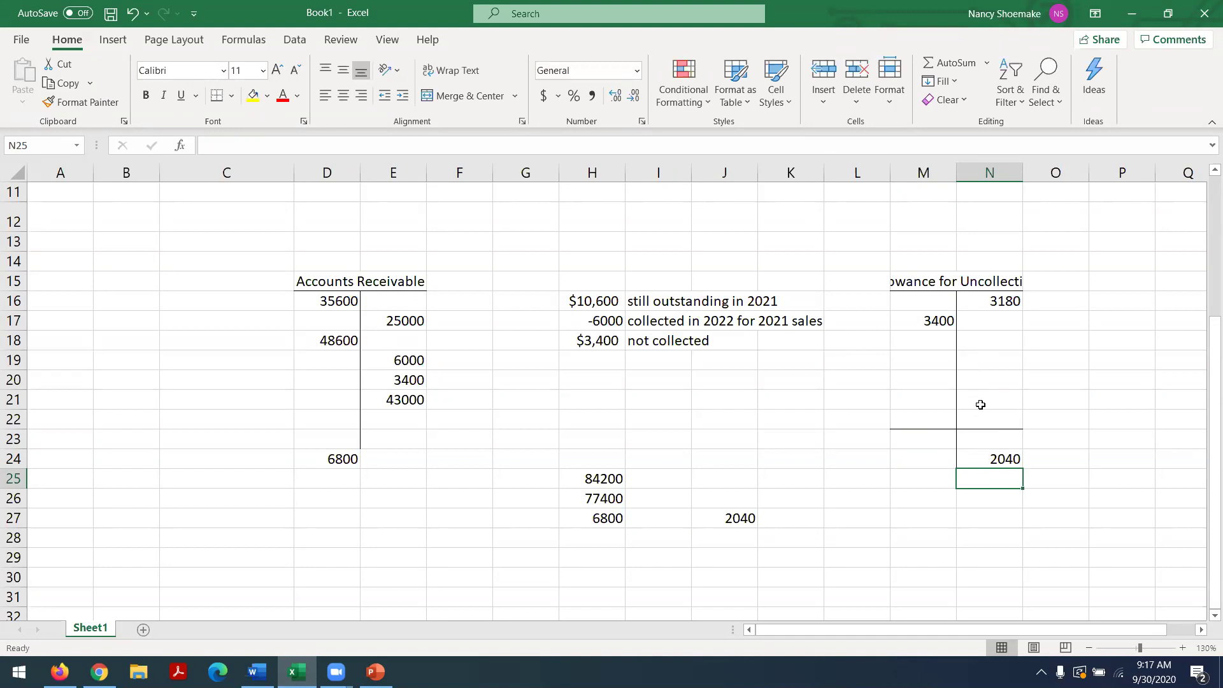
Calculate the adjusting credit to the Allowance account in N20 with the formula =N24+M17-N16.
click(986, 459)
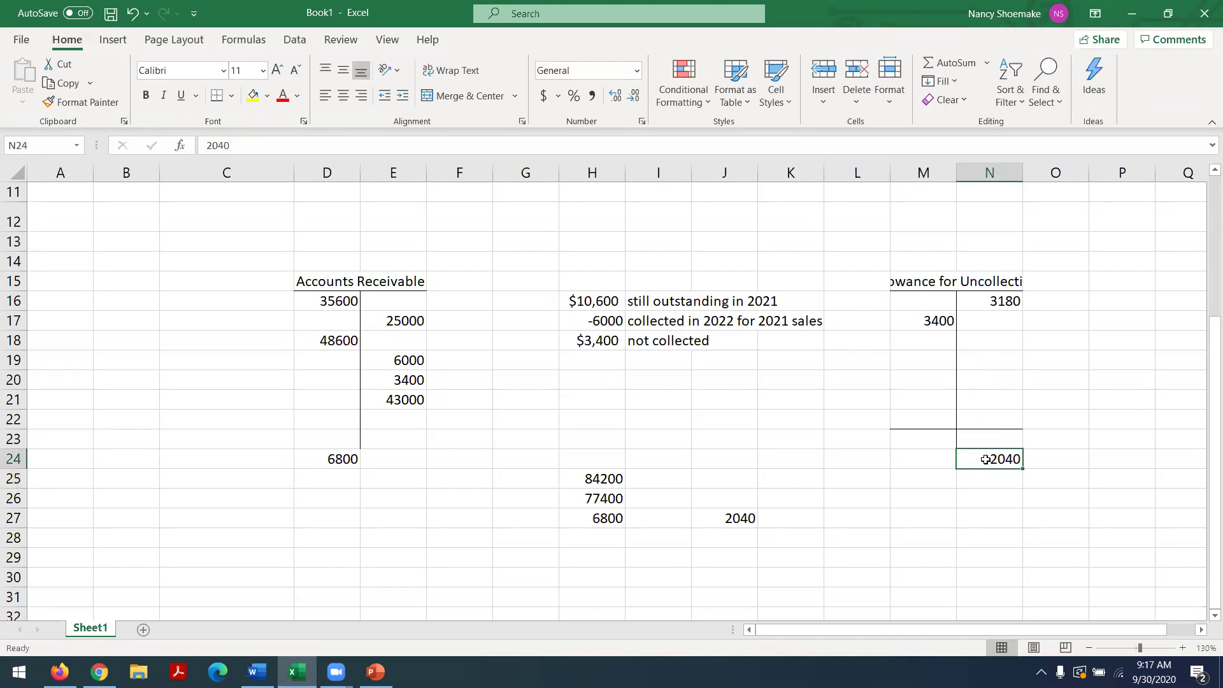
click(988, 385)
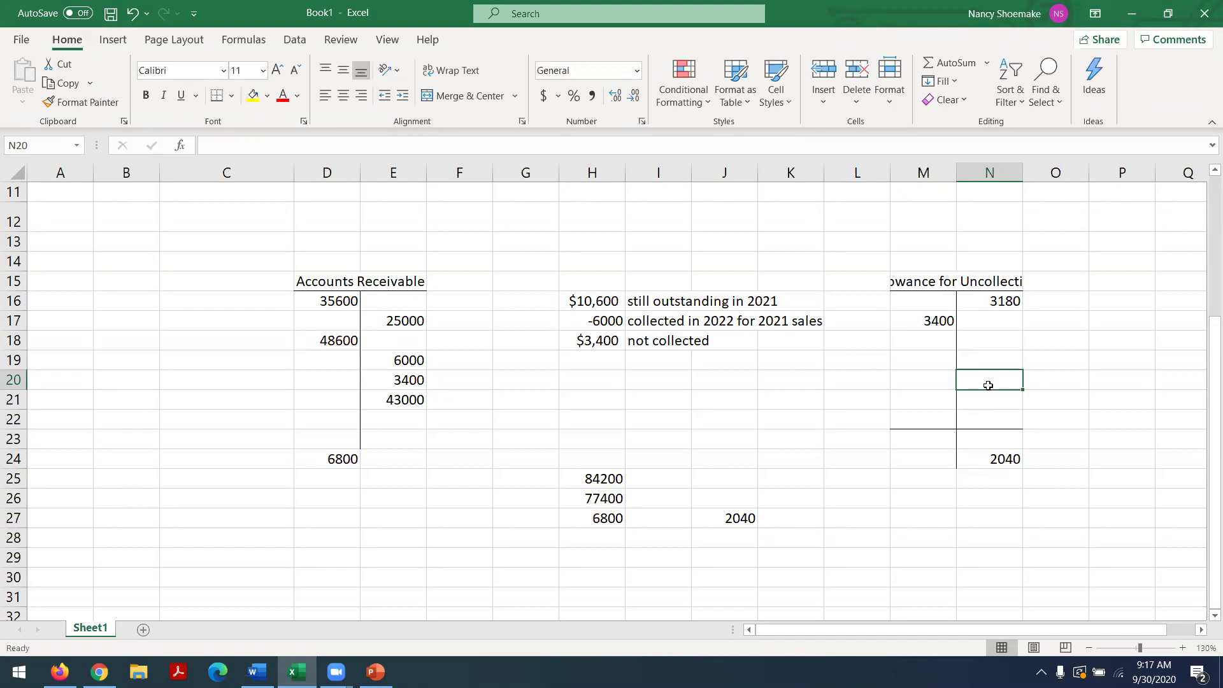
text(=)
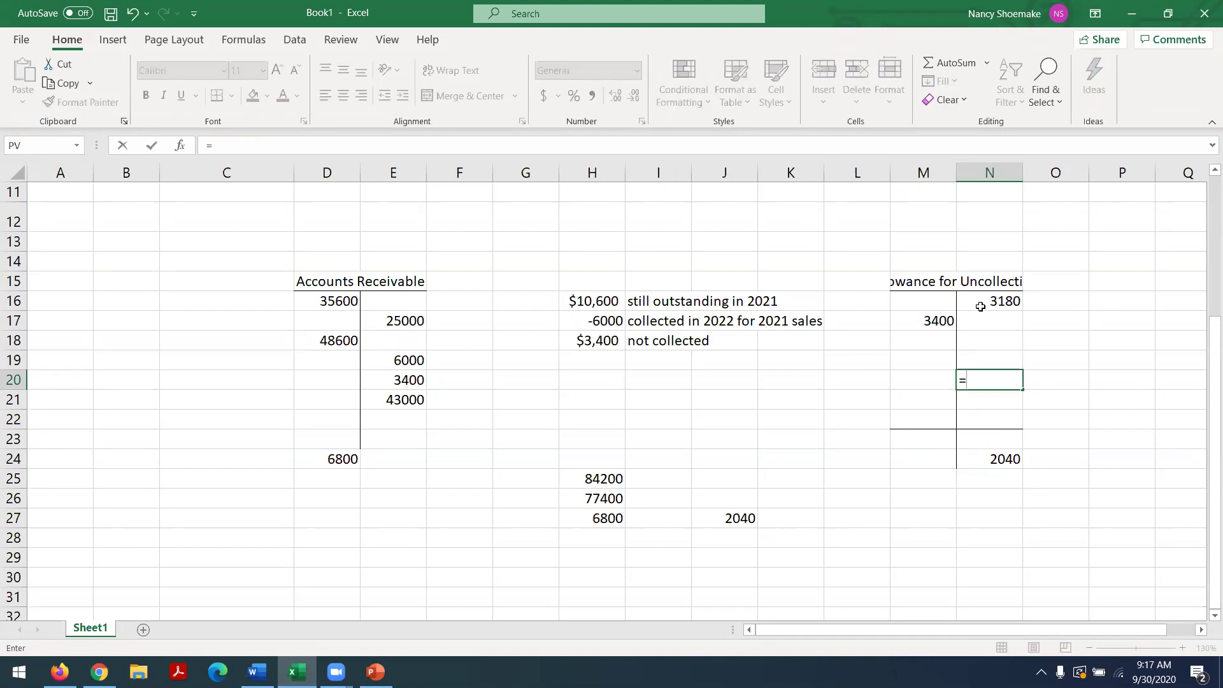
click(987, 462)
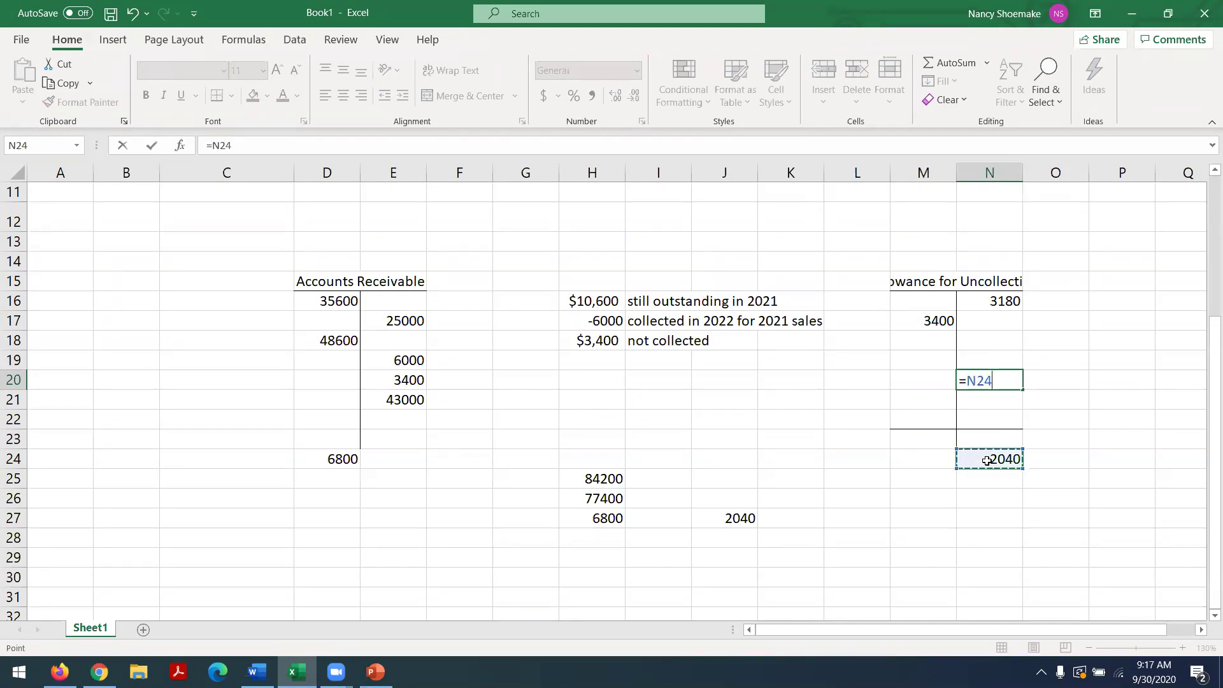
text(+)
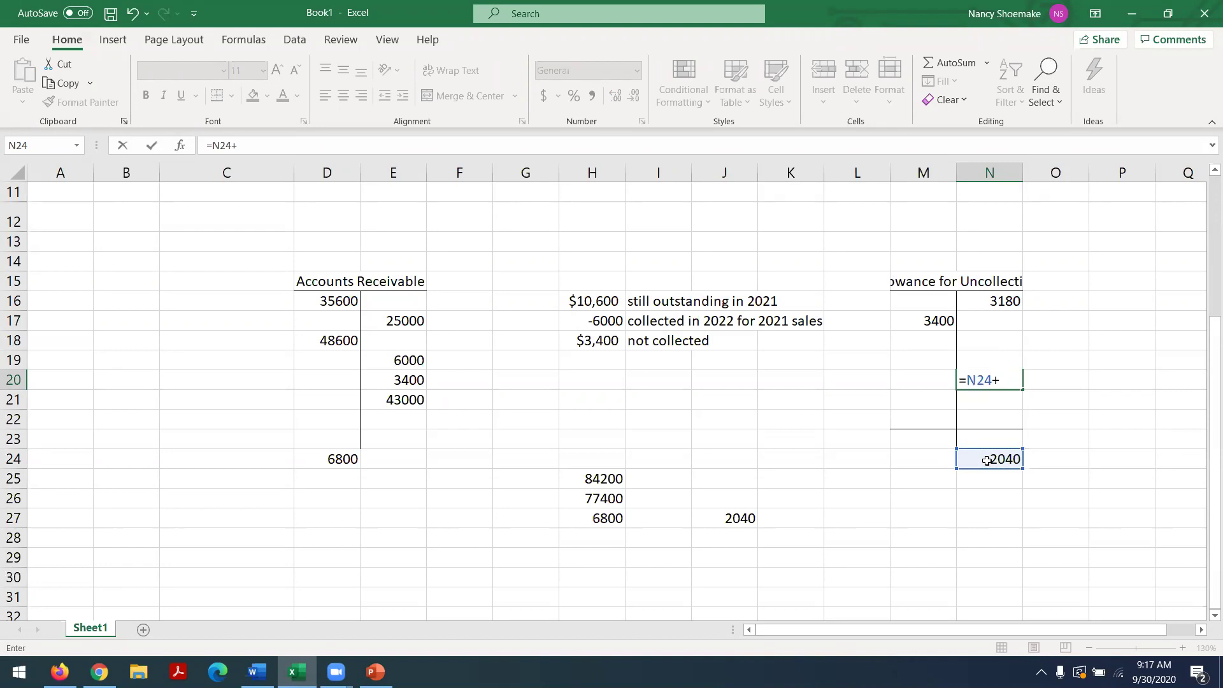
click(926, 320)
text(-)
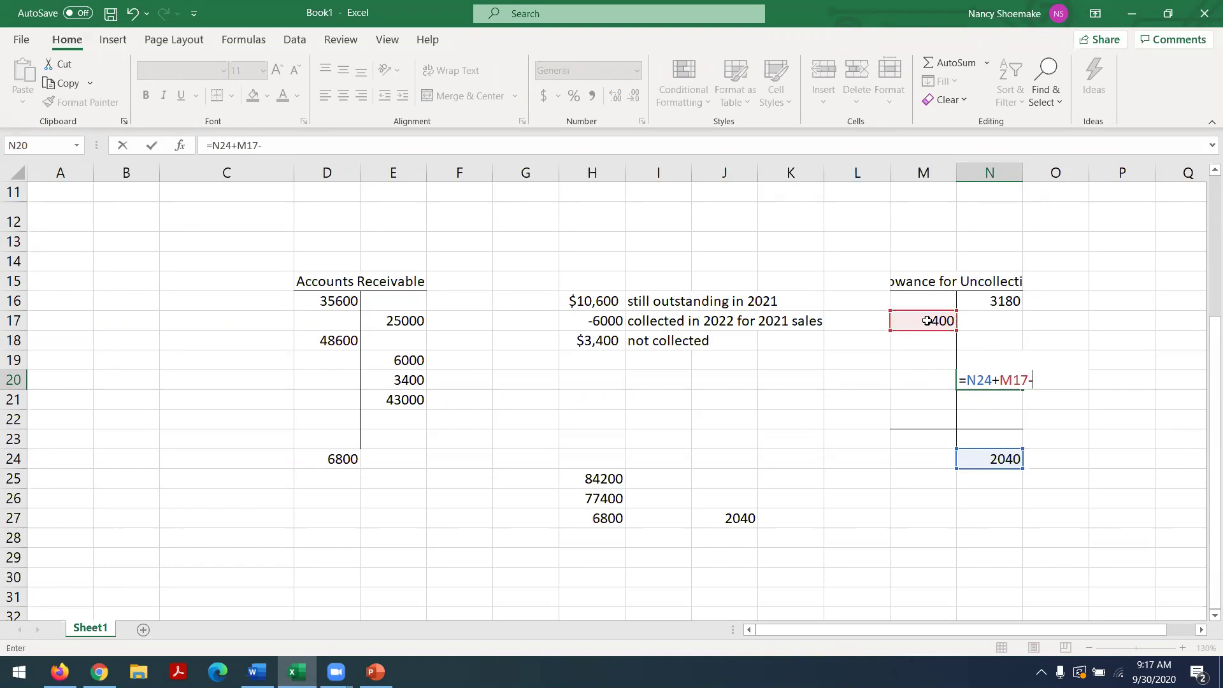
click(991, 301)
key(Return)
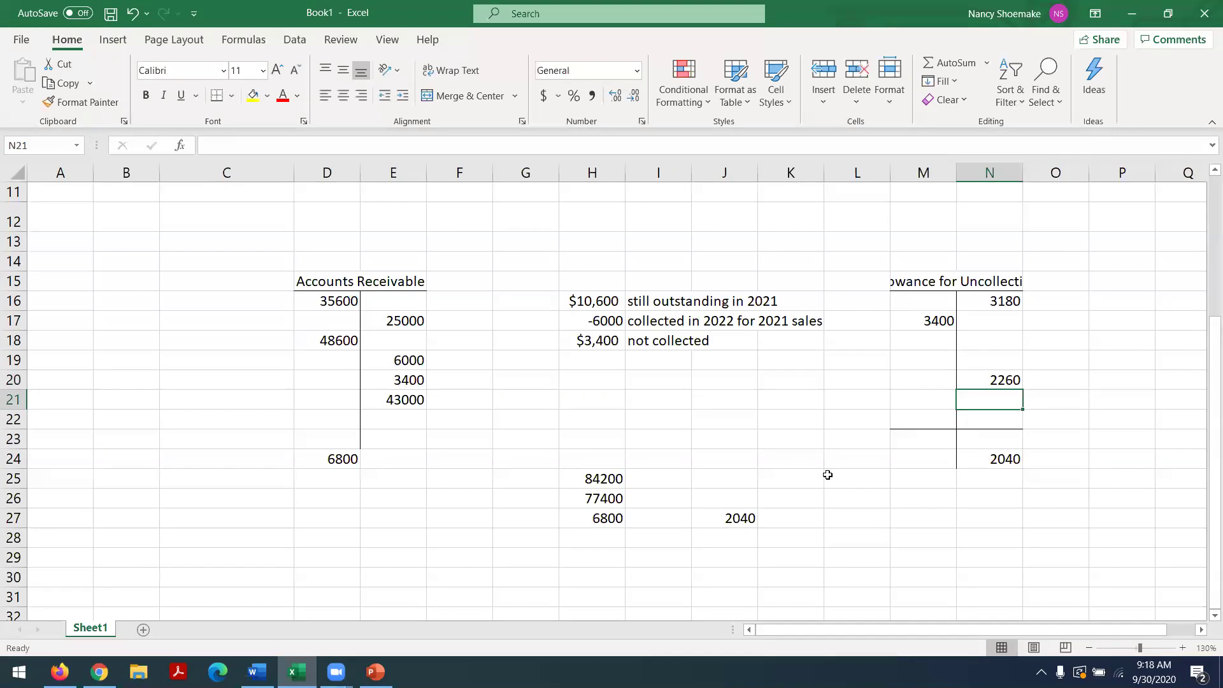
Switch to the Connect assignment and debit Bad Debt Expense for 2260 on the first line of journal entry 8.
key(alt+Tab)
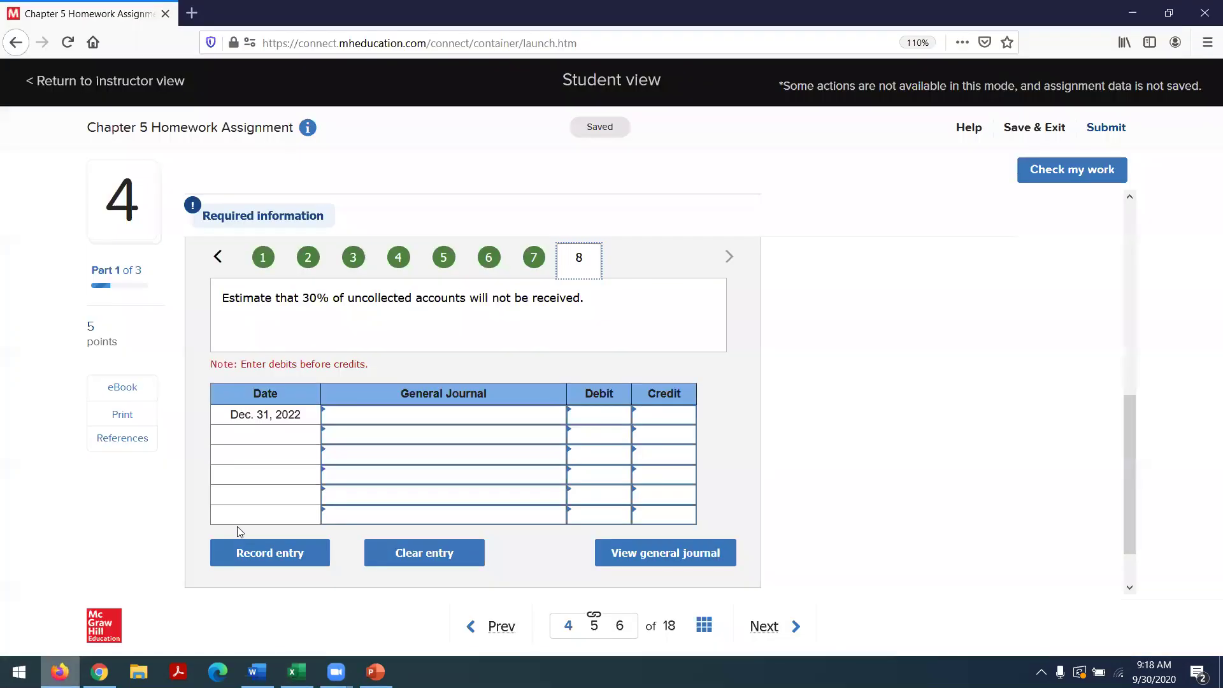
click(368, 414)
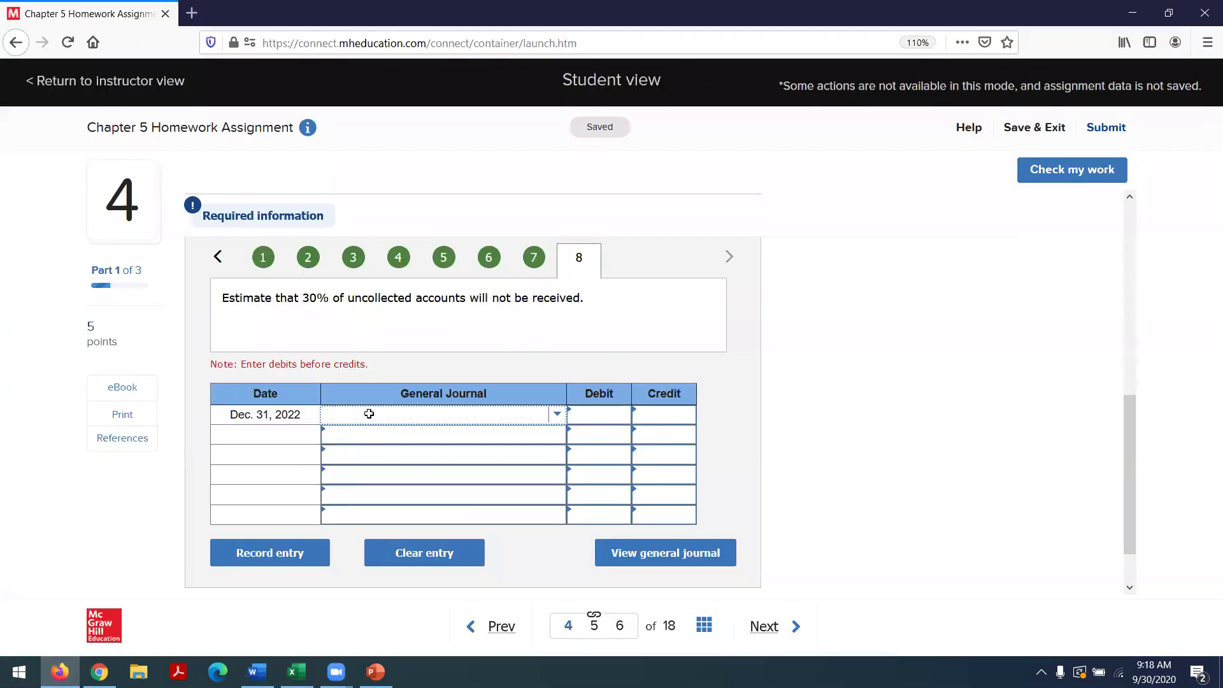
text(Bad Debt)
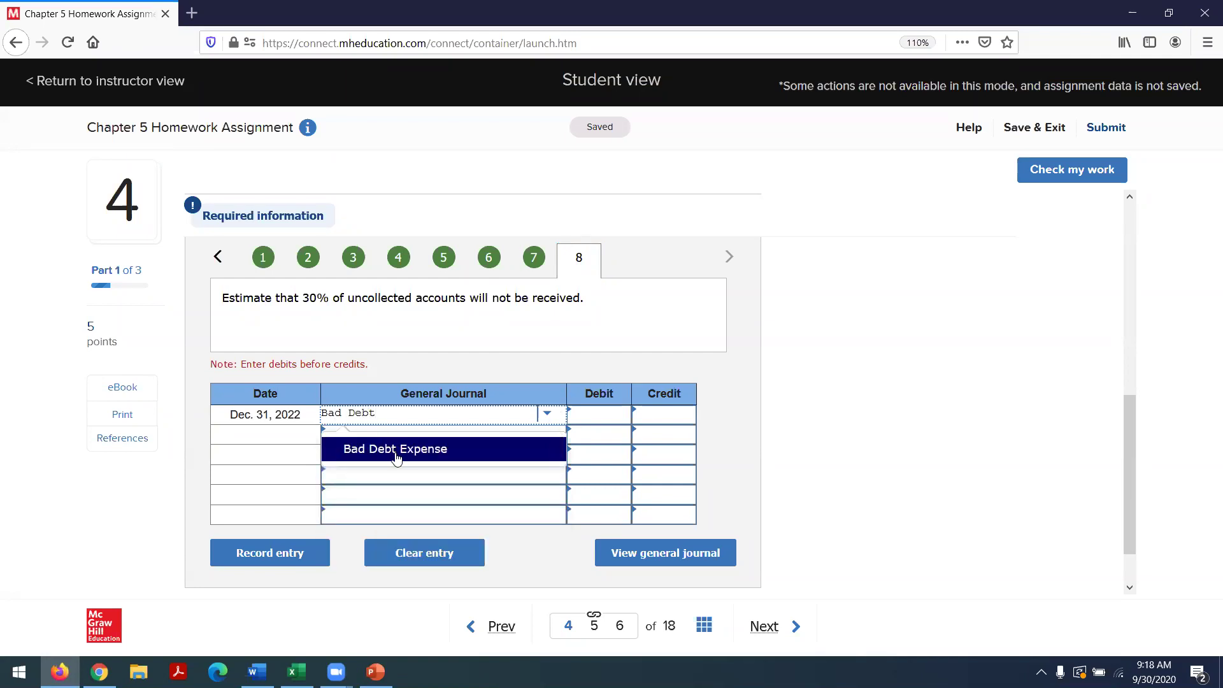
click(398, 451)
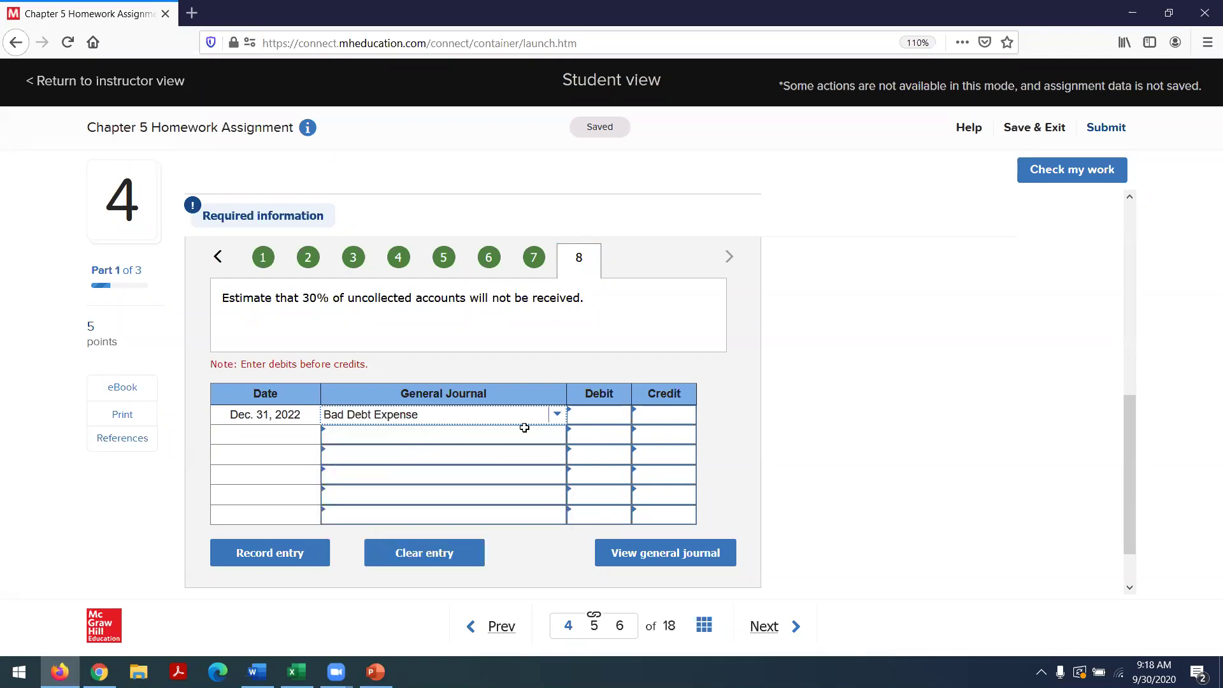
click(603, 420)
text(2260)
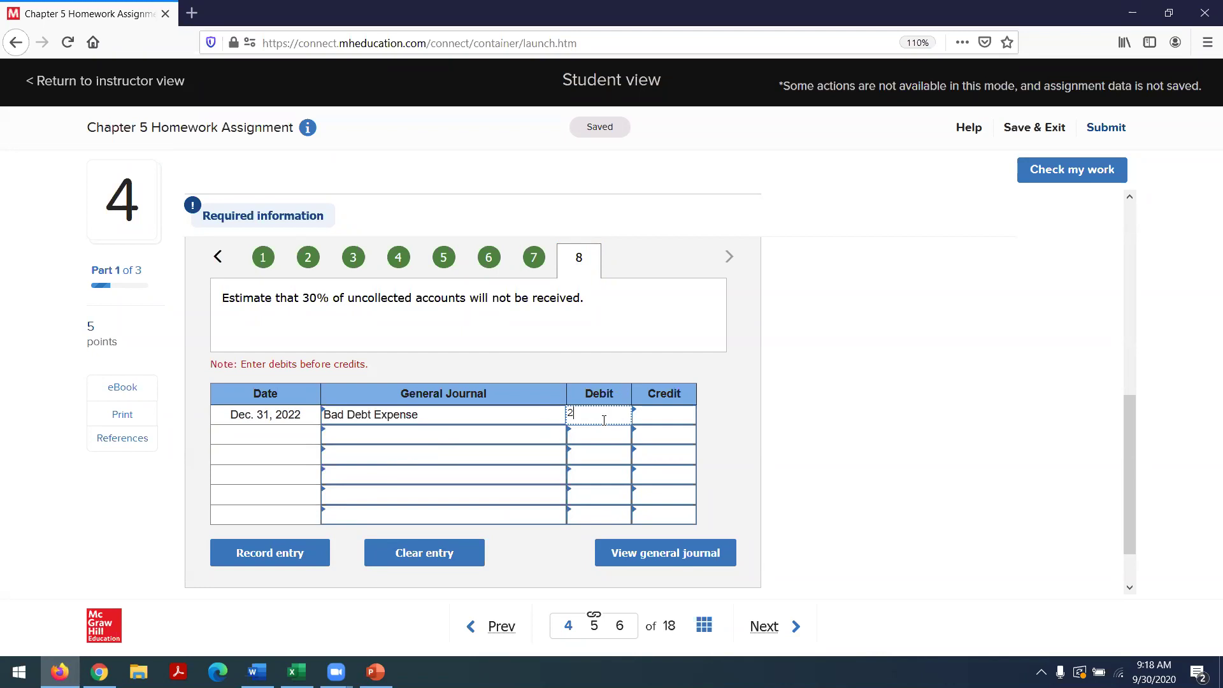
Credit Allowance for Uncollectible Accounts for 2260 on the second line of journal entry 8.
click(475, 433)
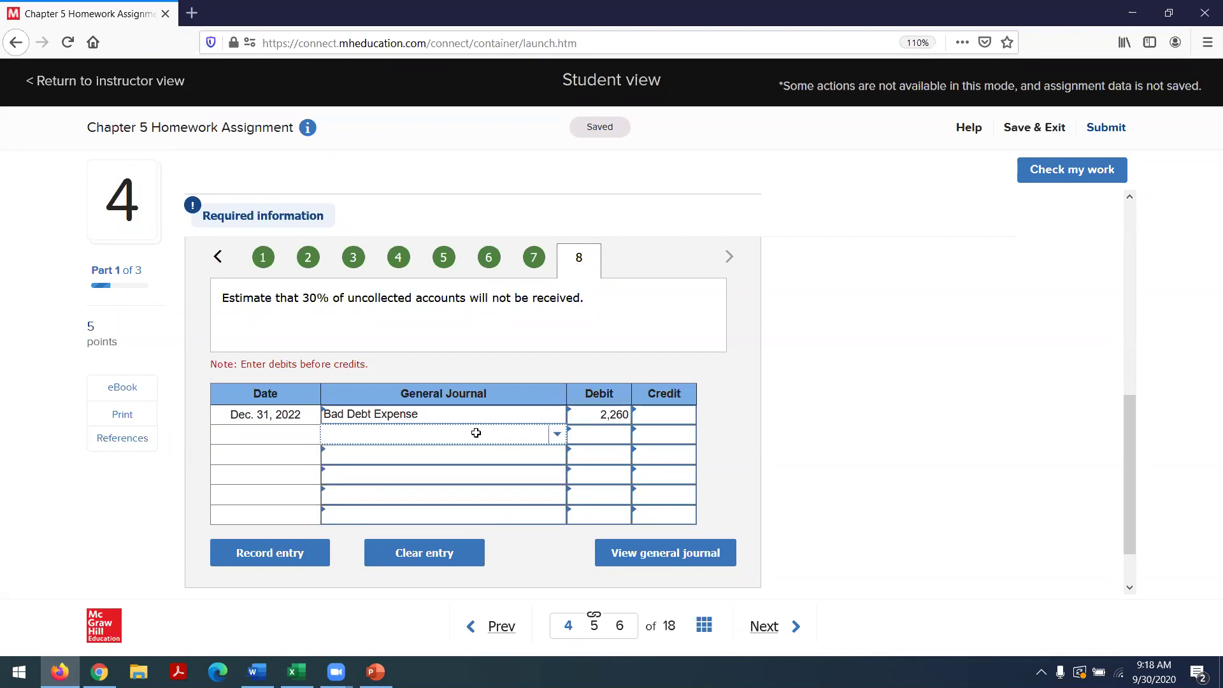
text(Allow)
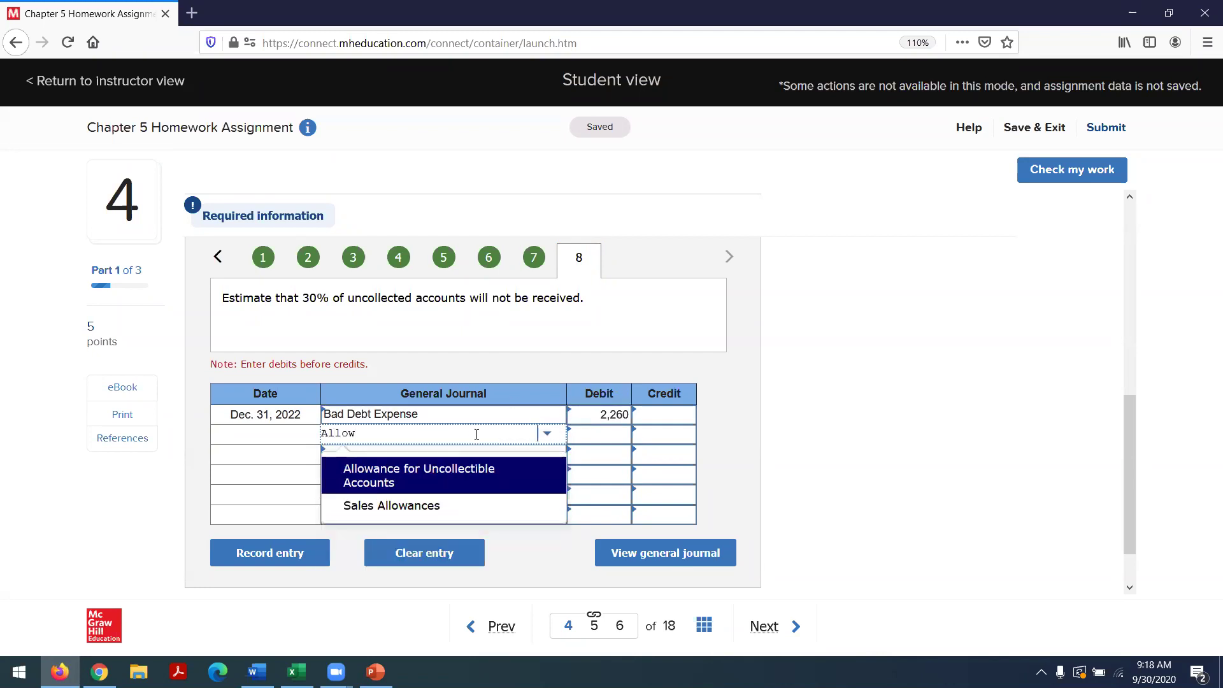
click(395, 476)
click(667, 441)
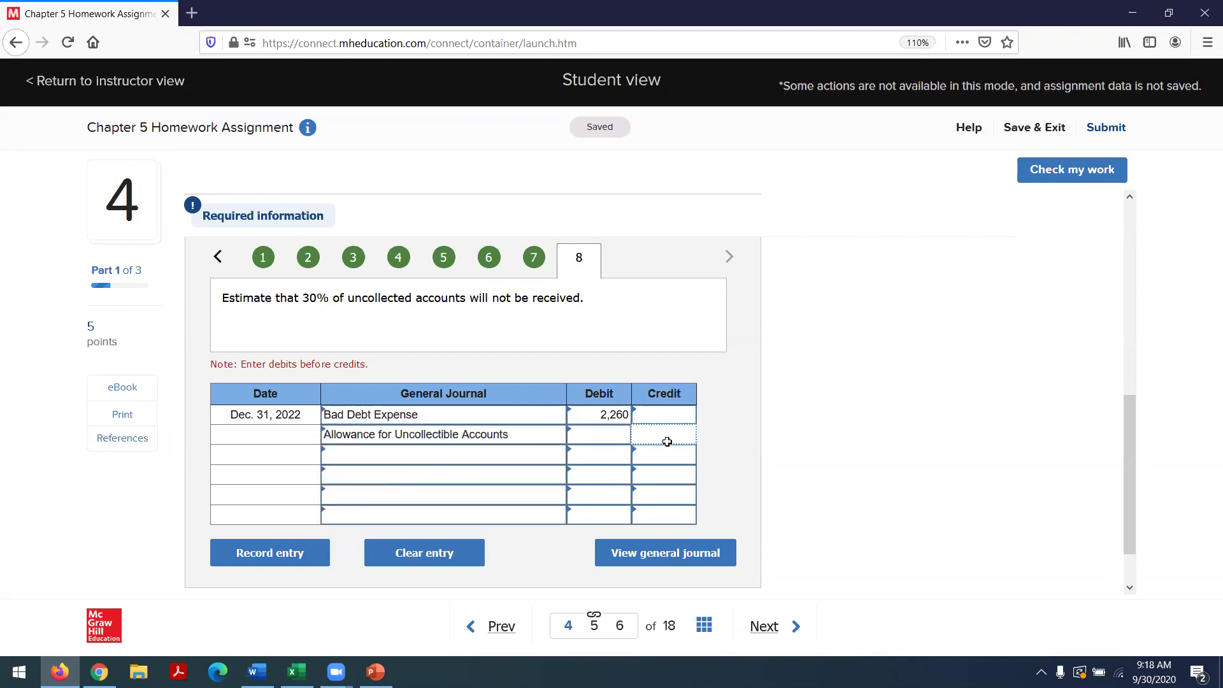
text(2260)
Check the work on question 4 and compare the marked entry 6 amounts with the uncollected amount in the Excel workbook.
click(1052, 168)
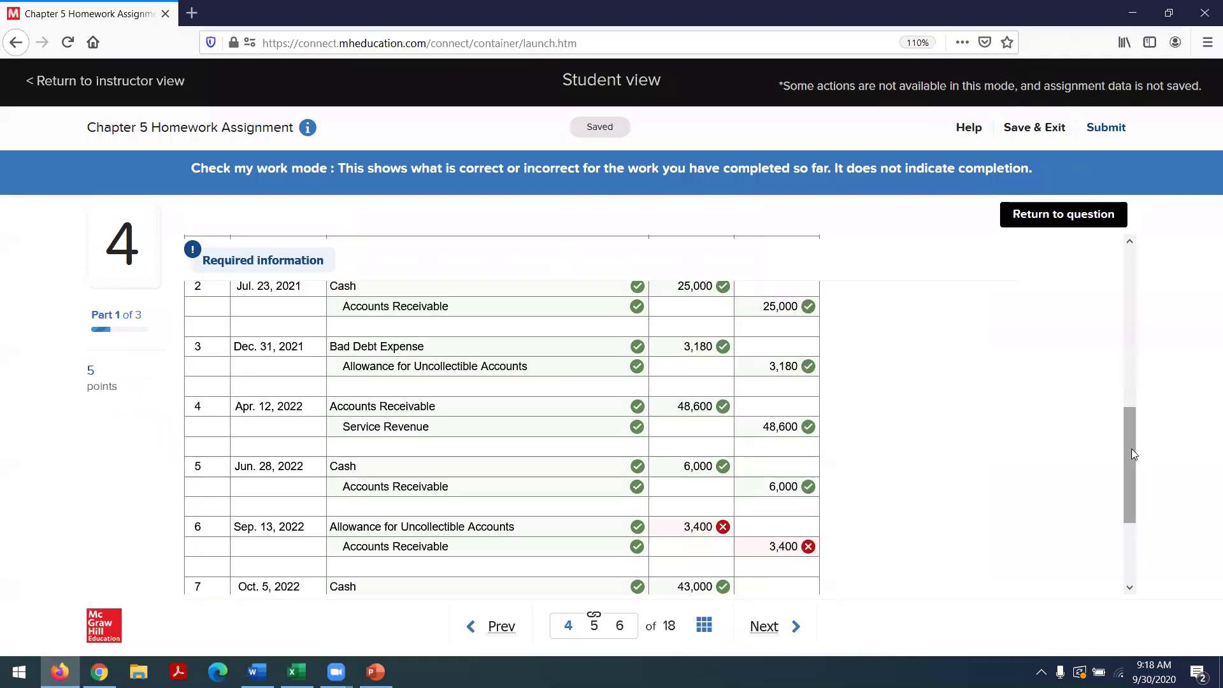
drag(1130, 449, 1122, 551)
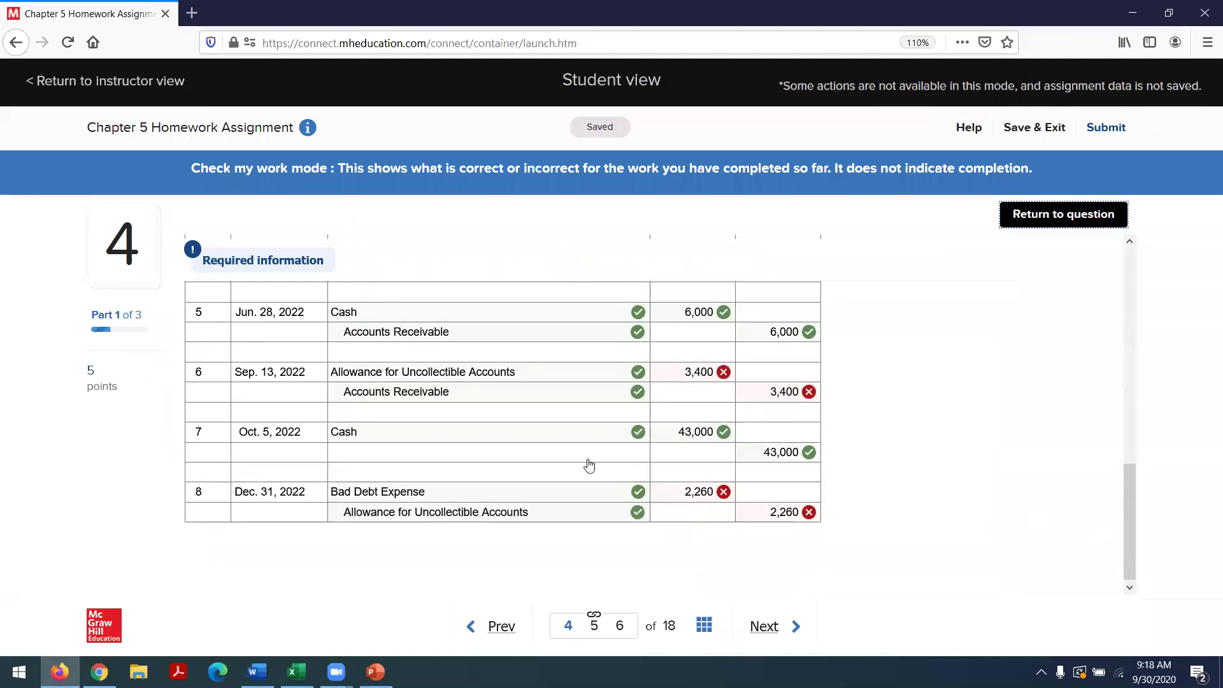
click(497, 383)
double_click(497, 383)
click(498, 383)
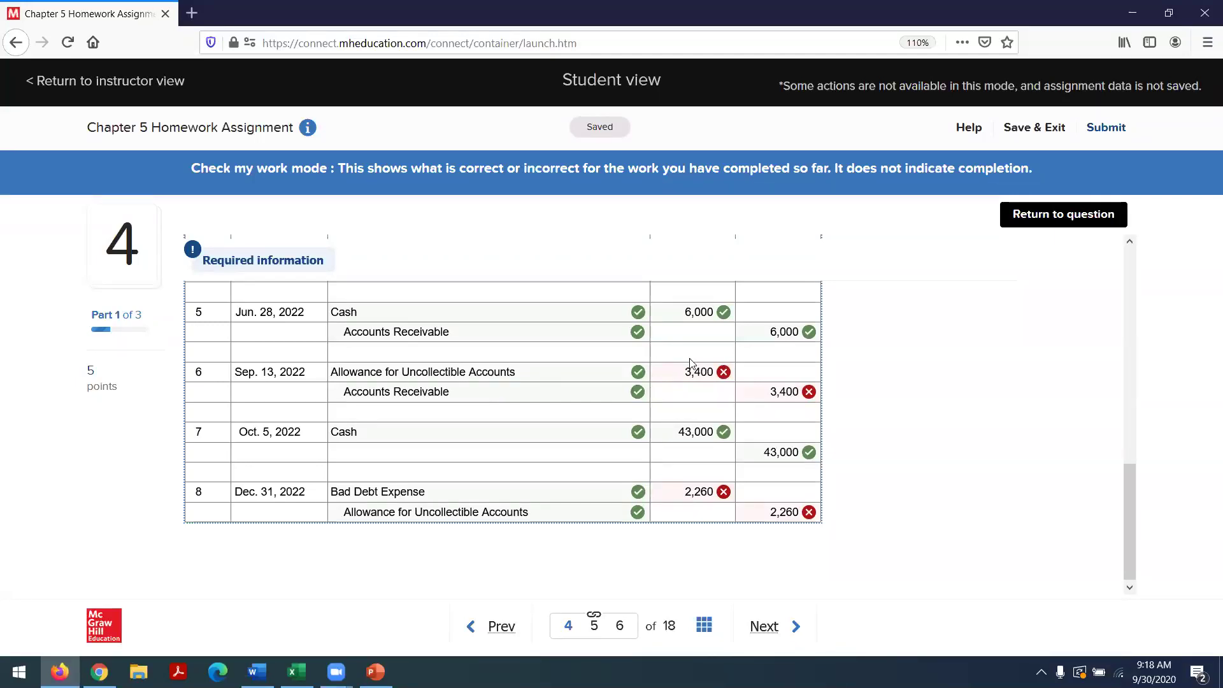
click(296, 671)
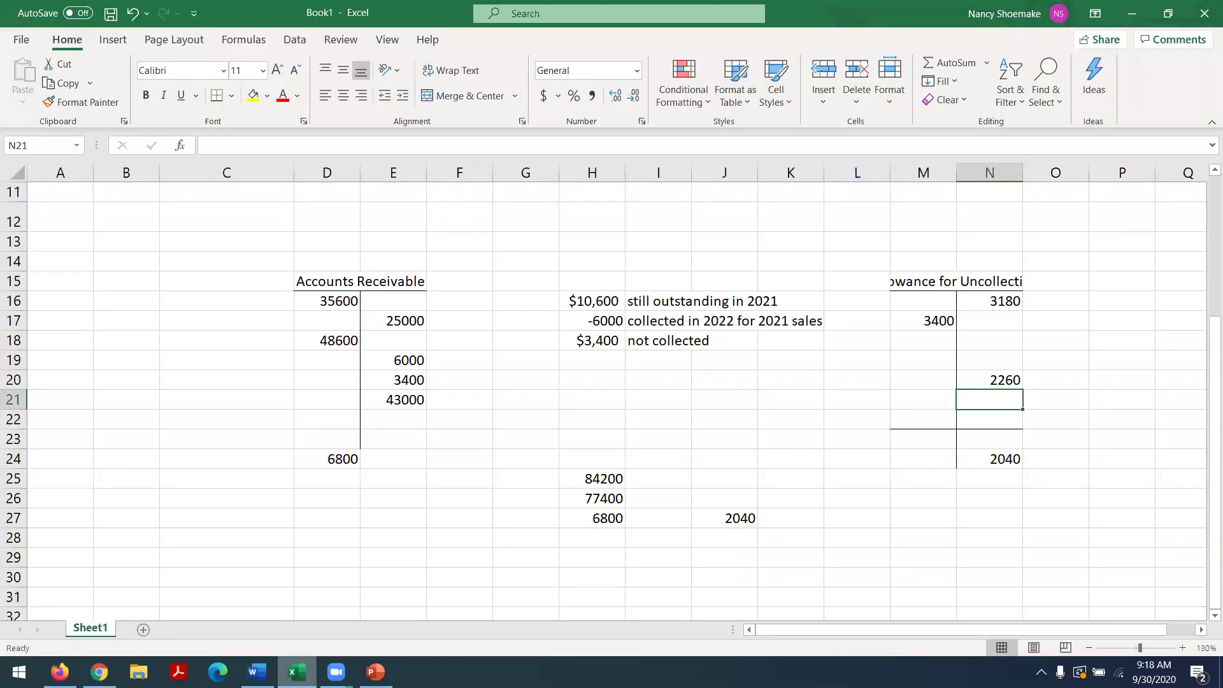
click(586, 340)
click(60, 671)
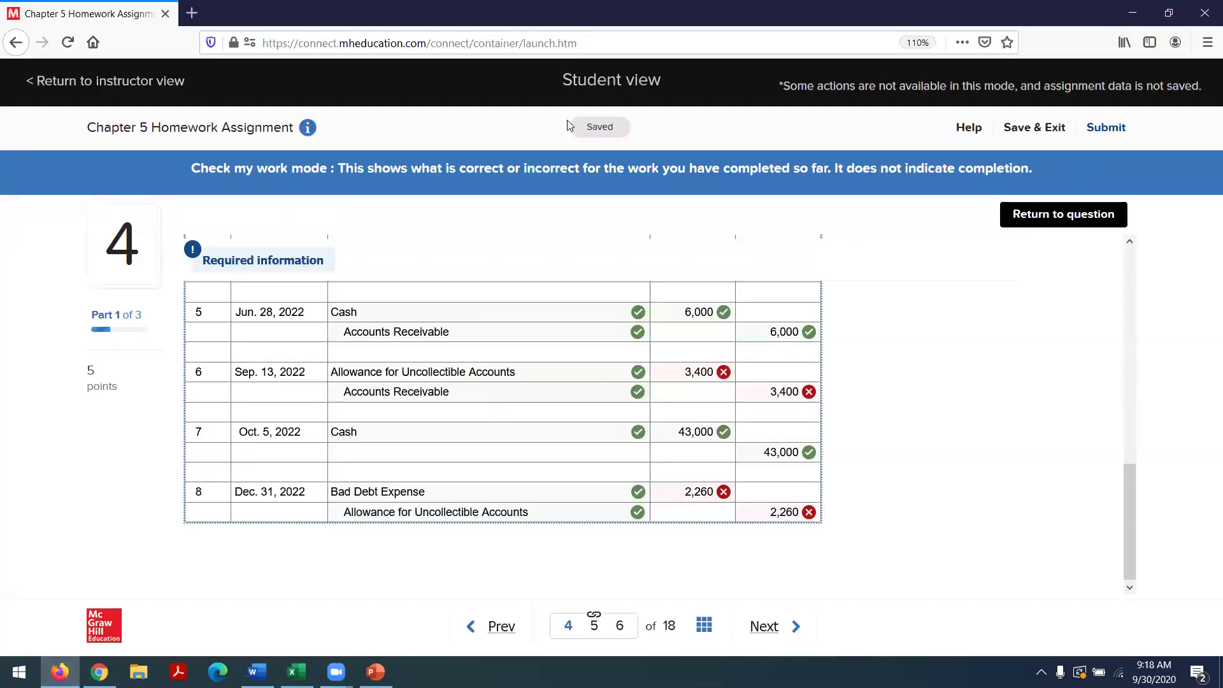
Return to the instructor view and preview Questions 4 - 6 of the assignment to see question 4's journal entry answers.
click(99, 81)
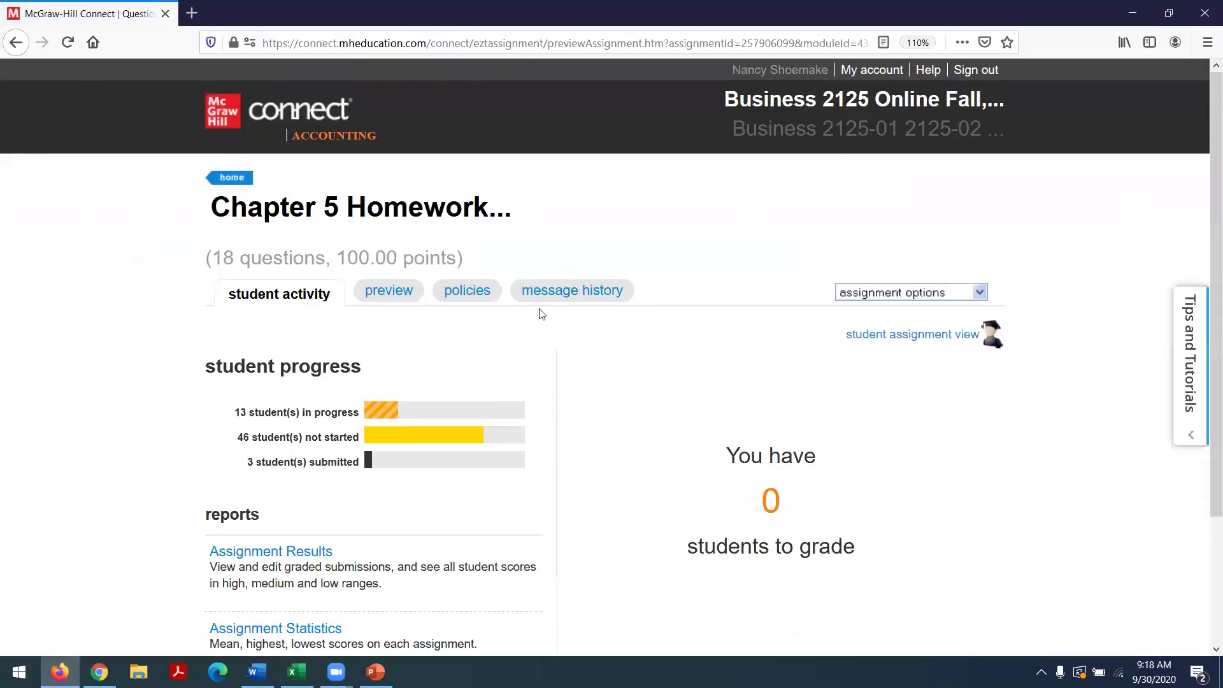
click(389, 289)
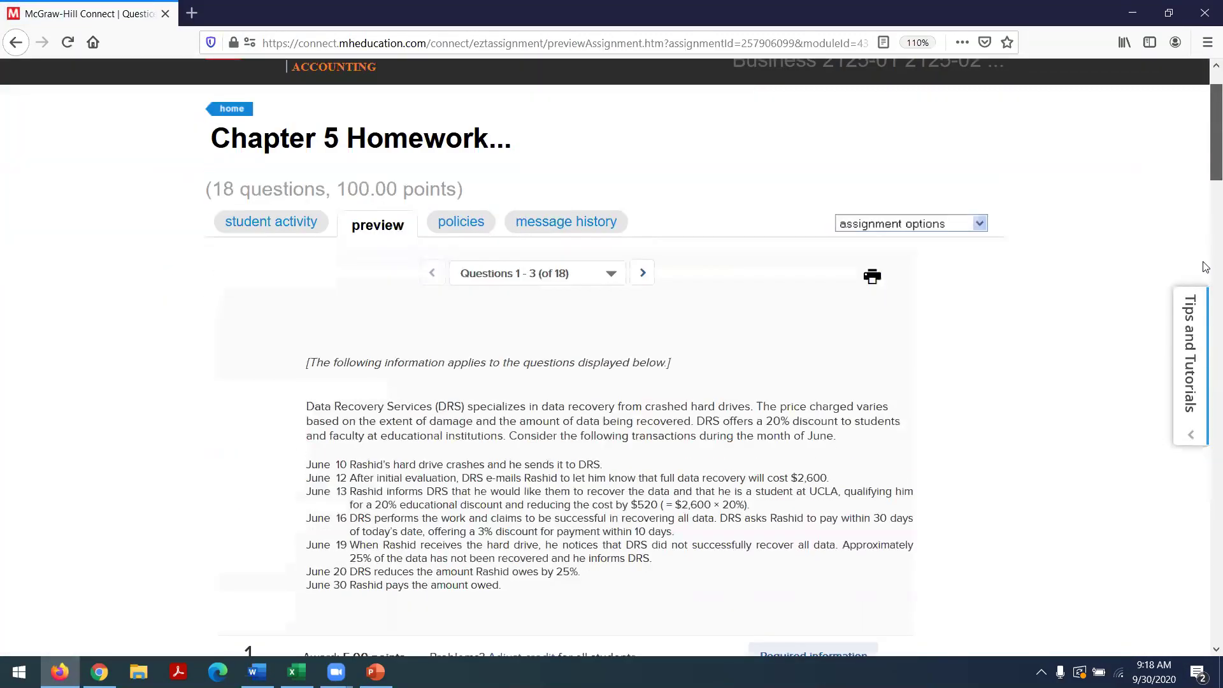
scroll(703, 229, down, 3)
click(703, 229)
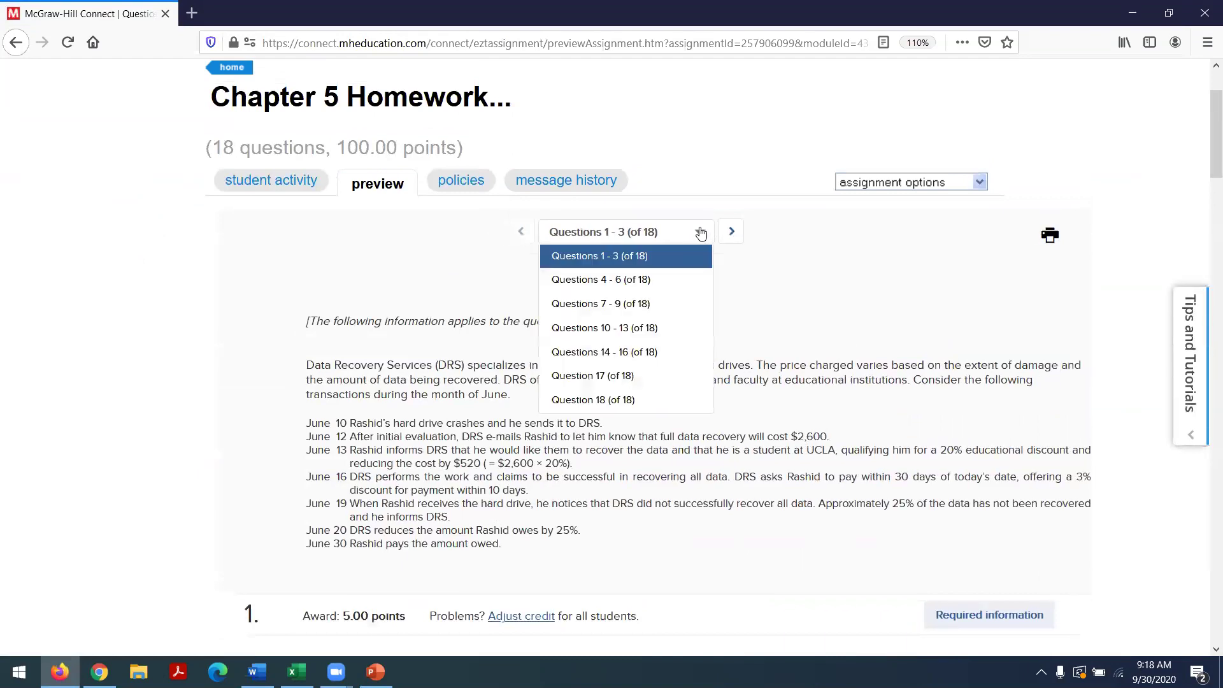
click(639, 299)
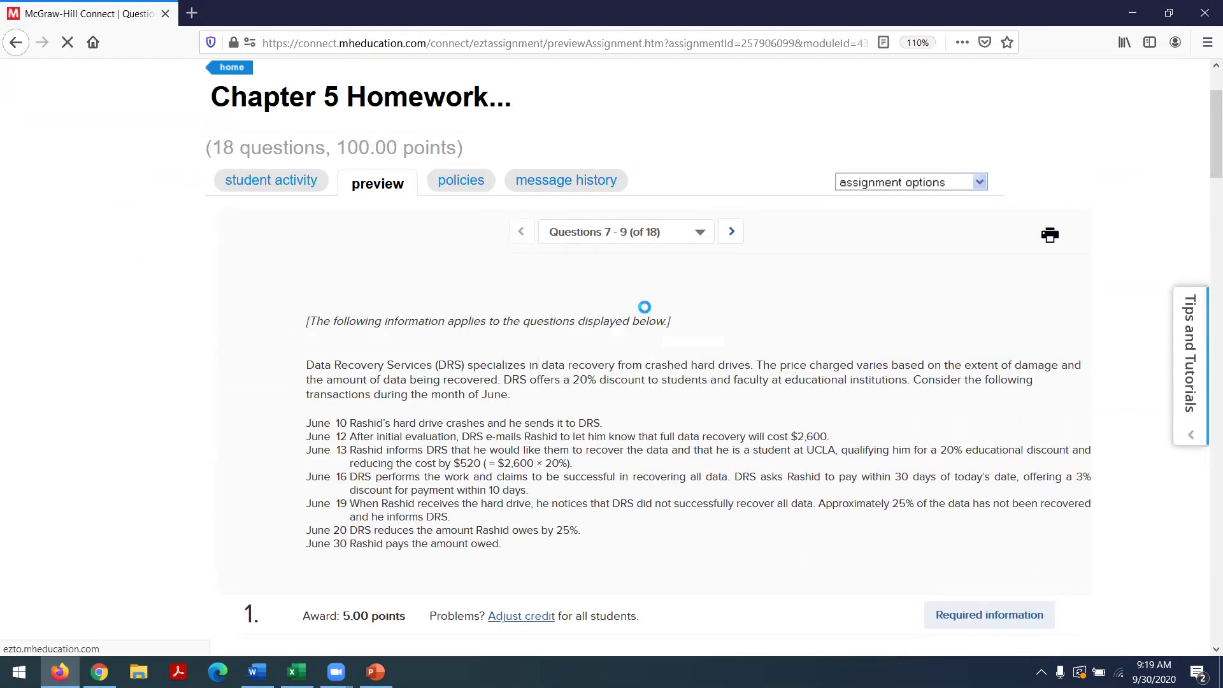
click(696, 231)
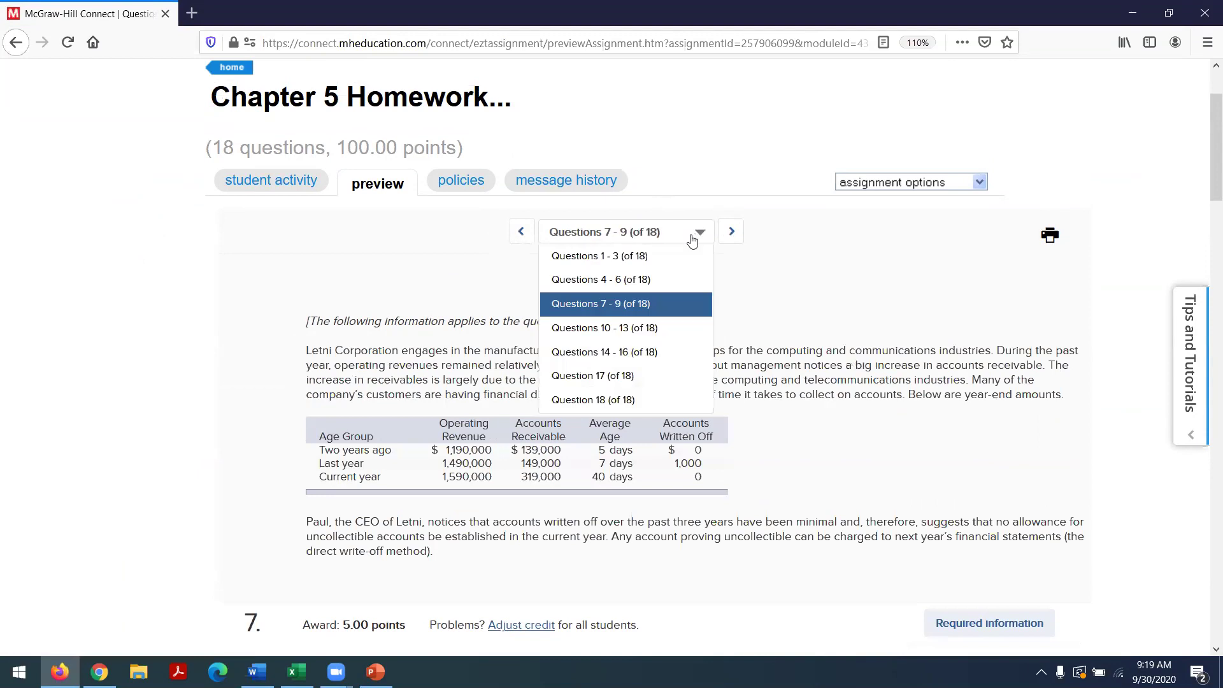
click(612, 275)
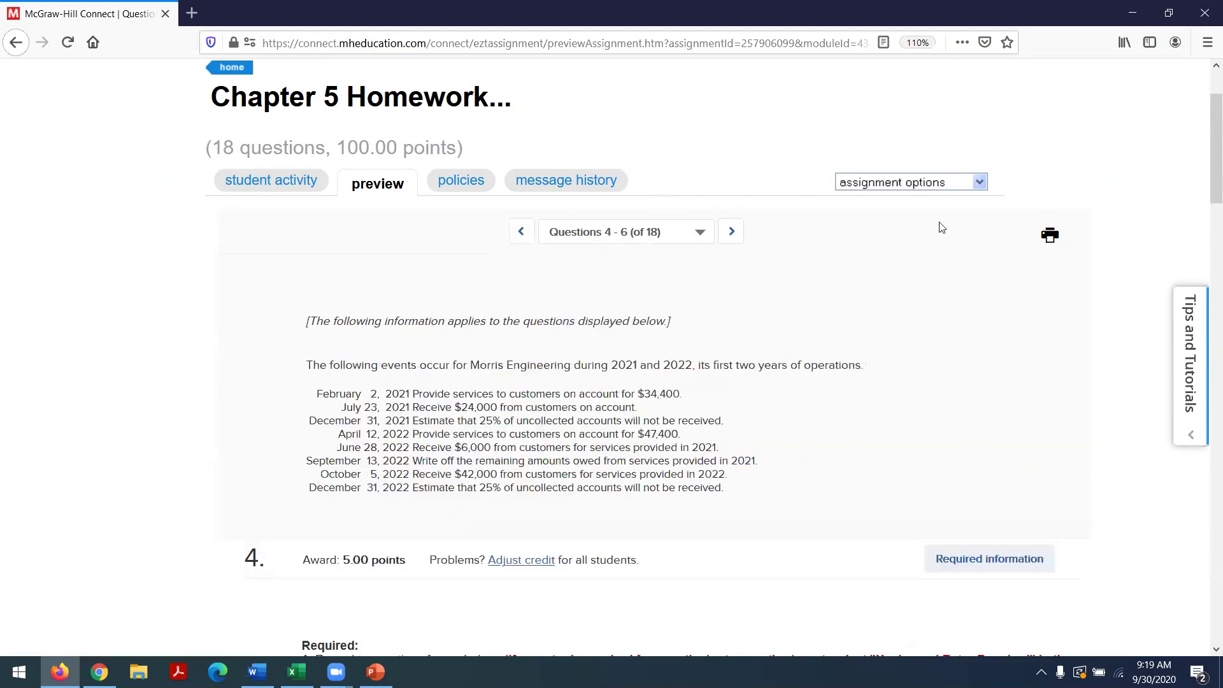
scroll(1206, 182, down, 8)
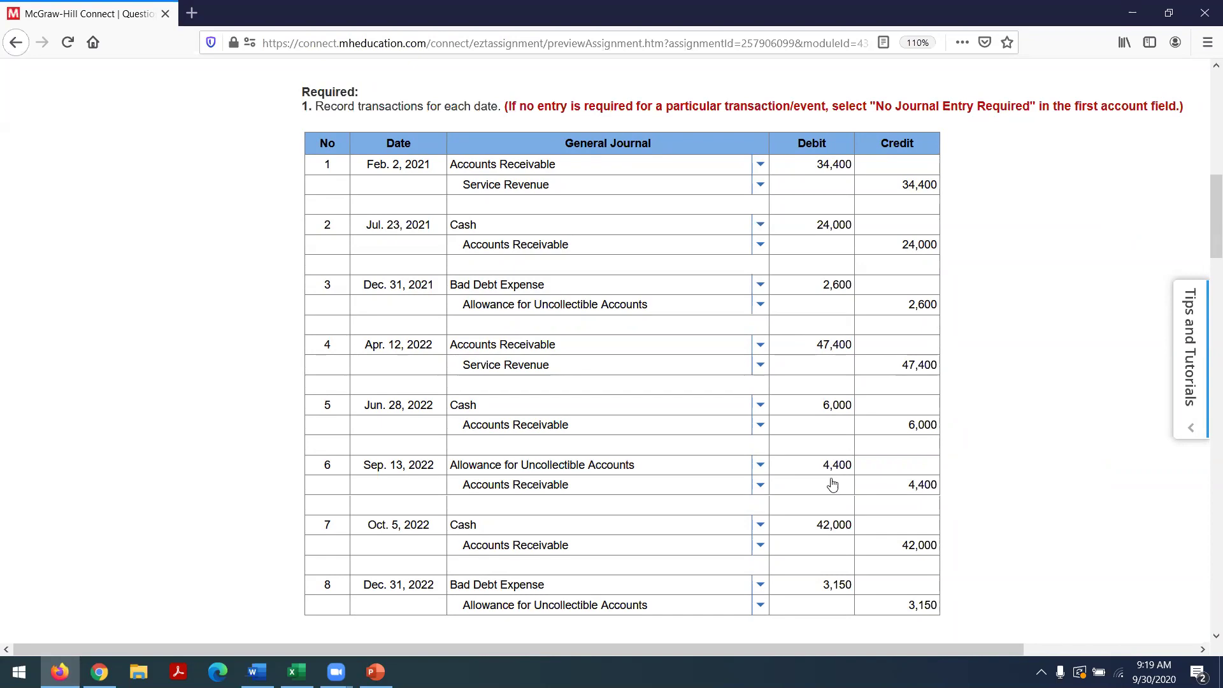
Switch to the Excel workbook and set the Accounts Receivable write-off in E20 to 4400 and the ending balance in D24 to 5800.
mouse_move(297, 671)
click(298, 596)
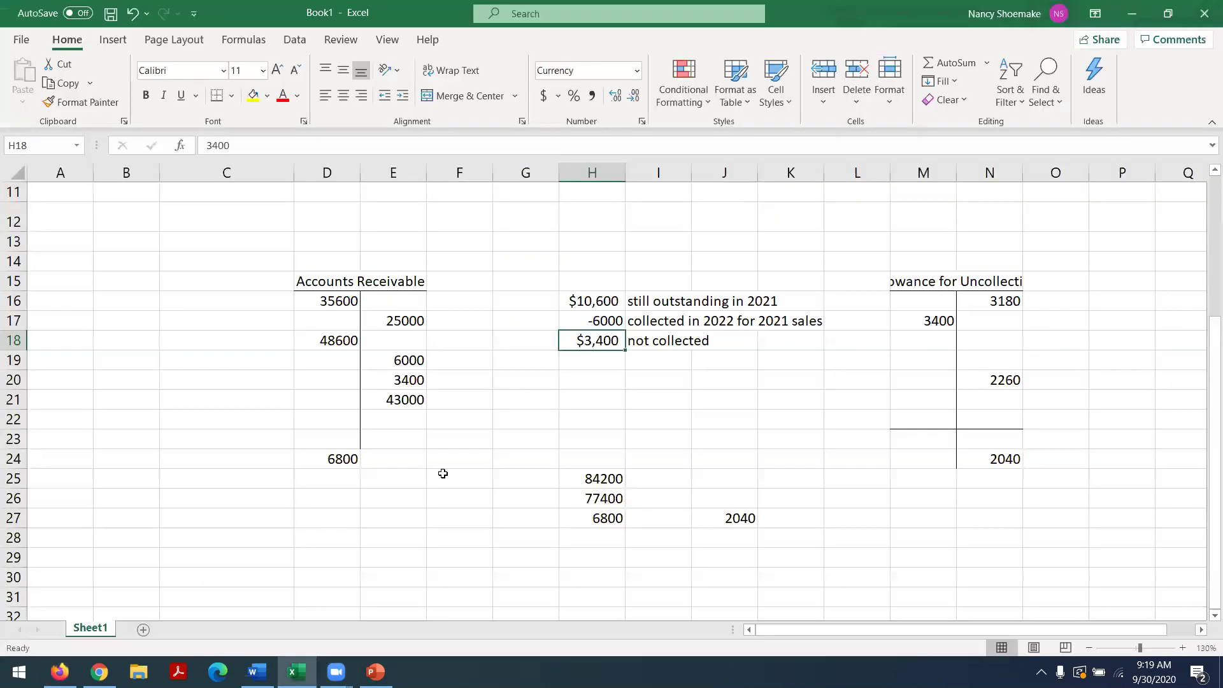
click(380, 378)
text(4400)
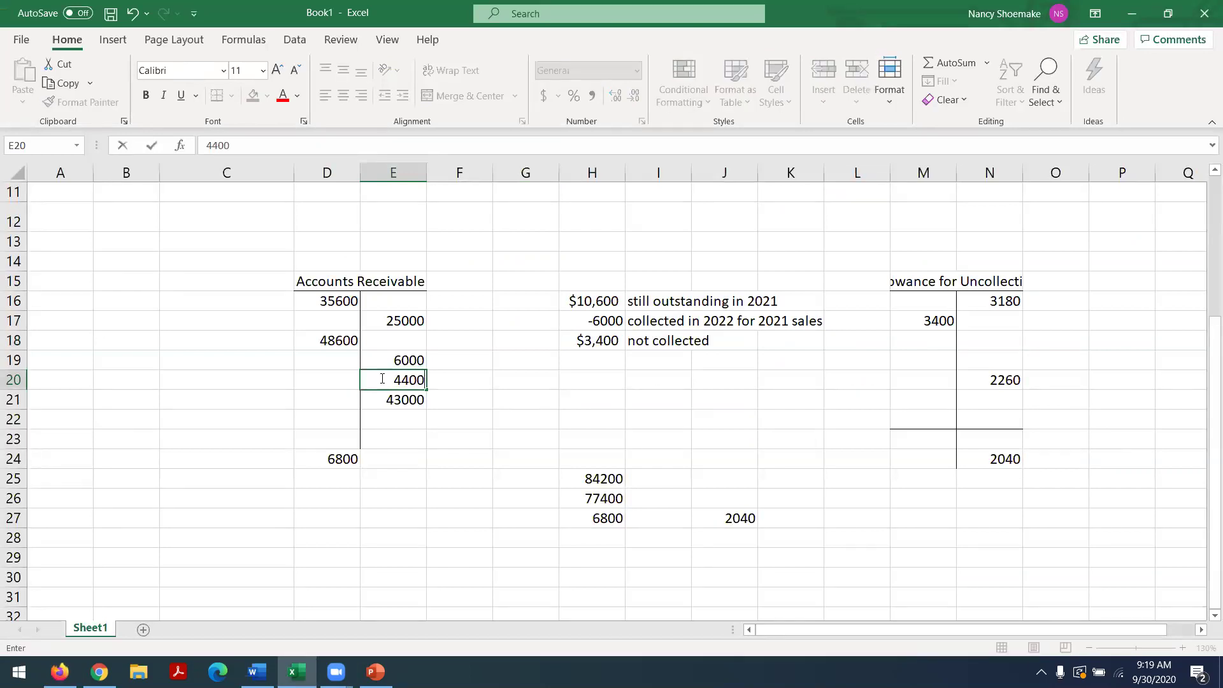
key(Return)
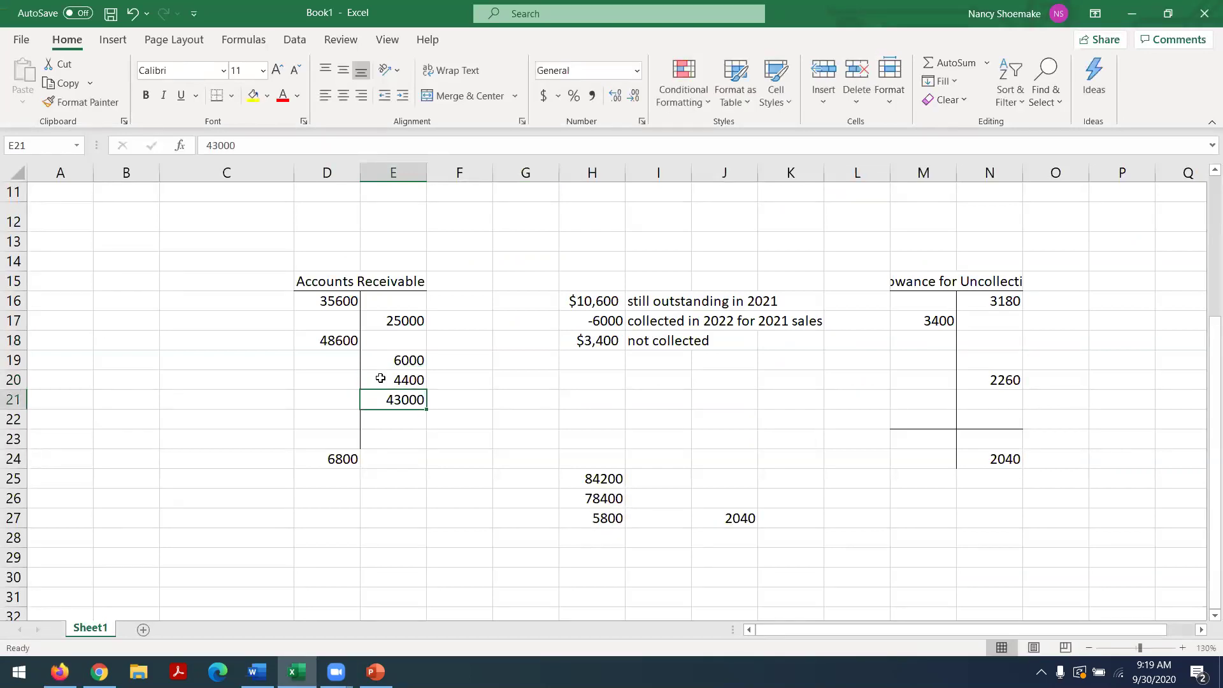
click(342, 457)
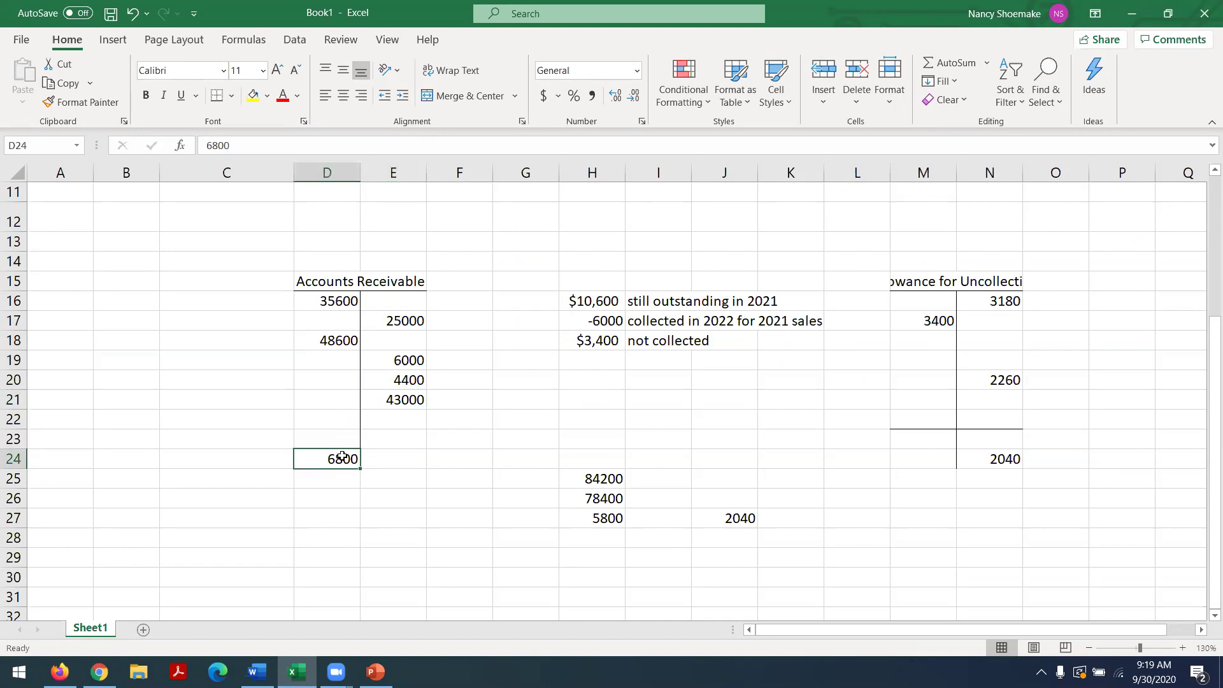
text(5800)
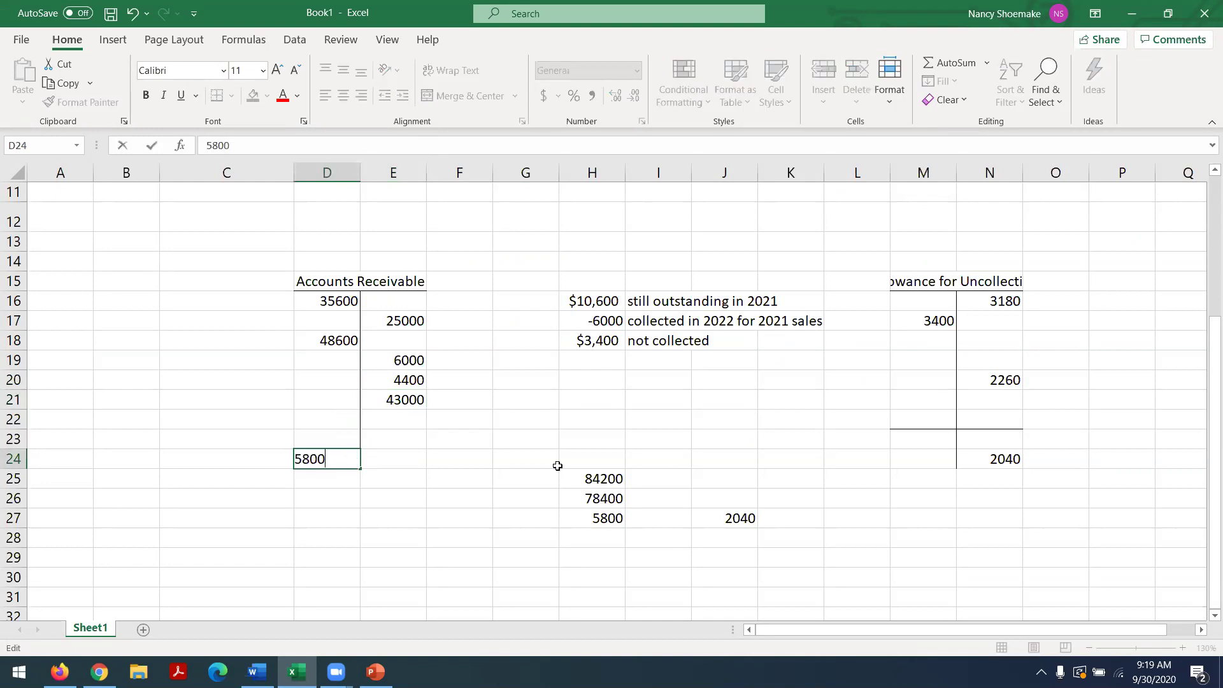
click(632, 535)
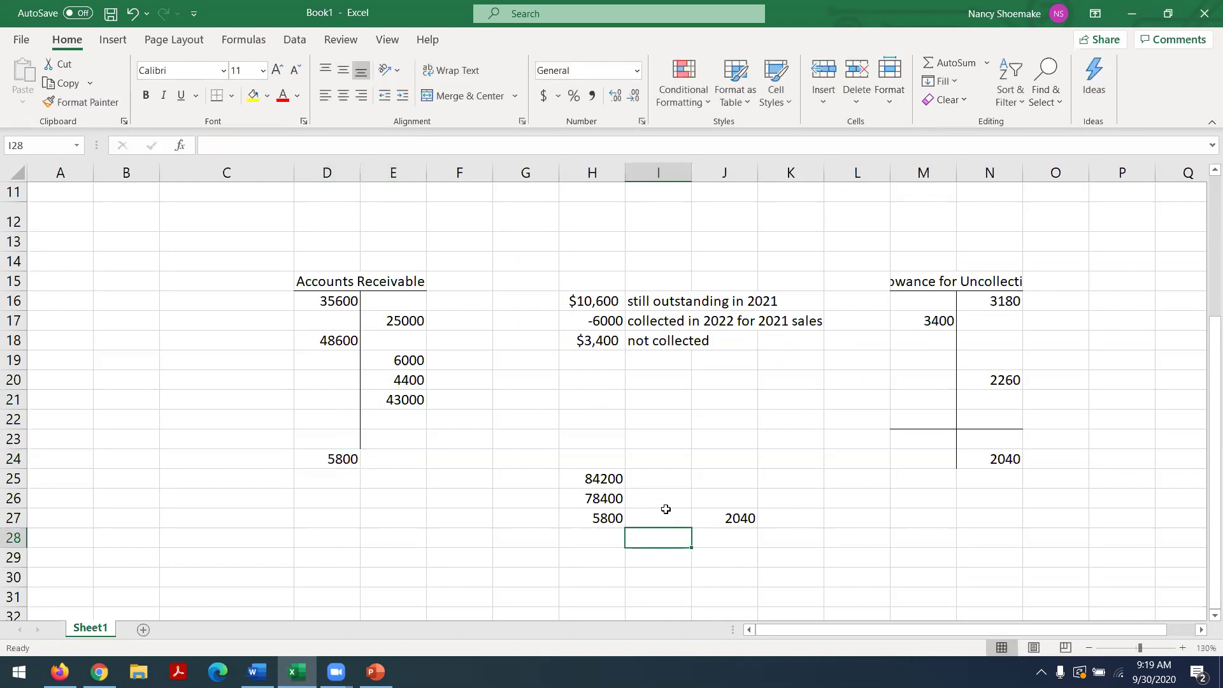
Recalculate the 30% uncollectible estimate in J27 with the formula =5800*.3.
click(585, 516)
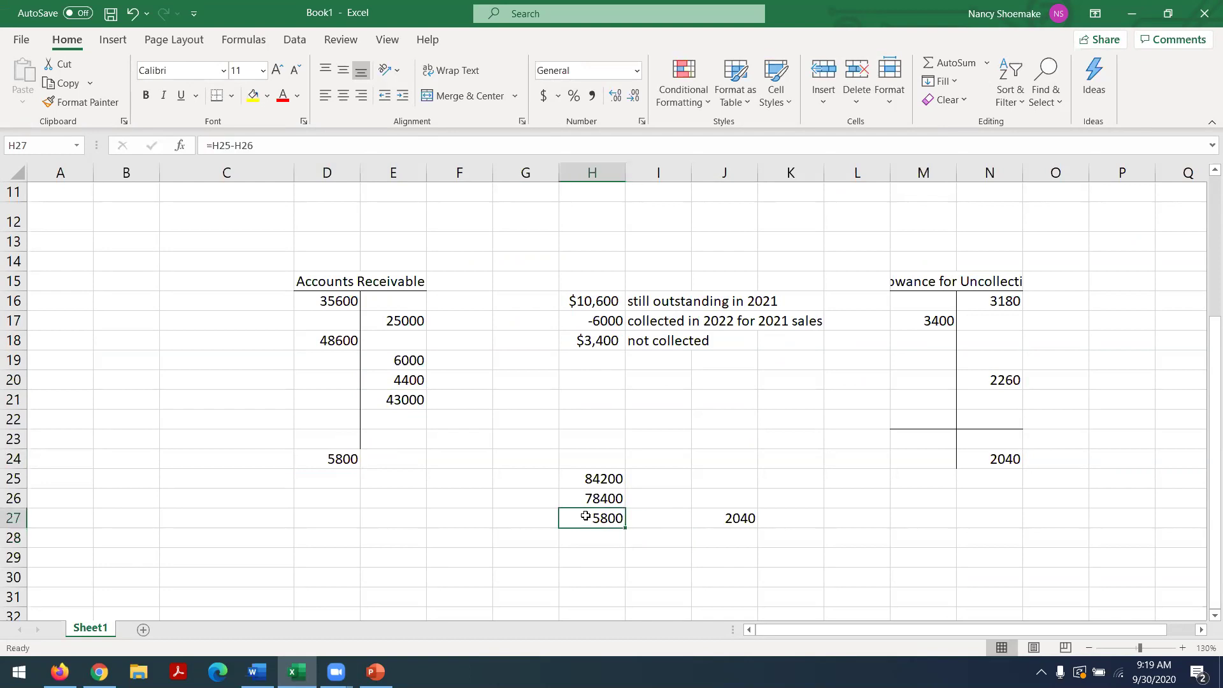
click(707, 521)
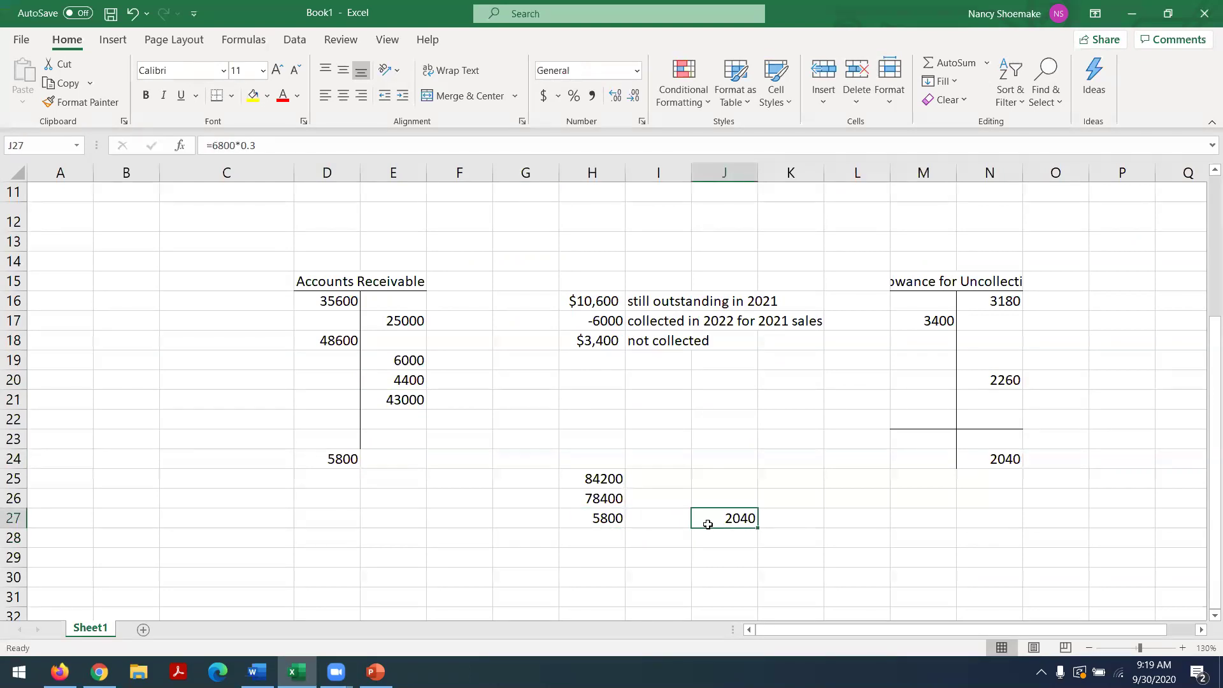
text(=)
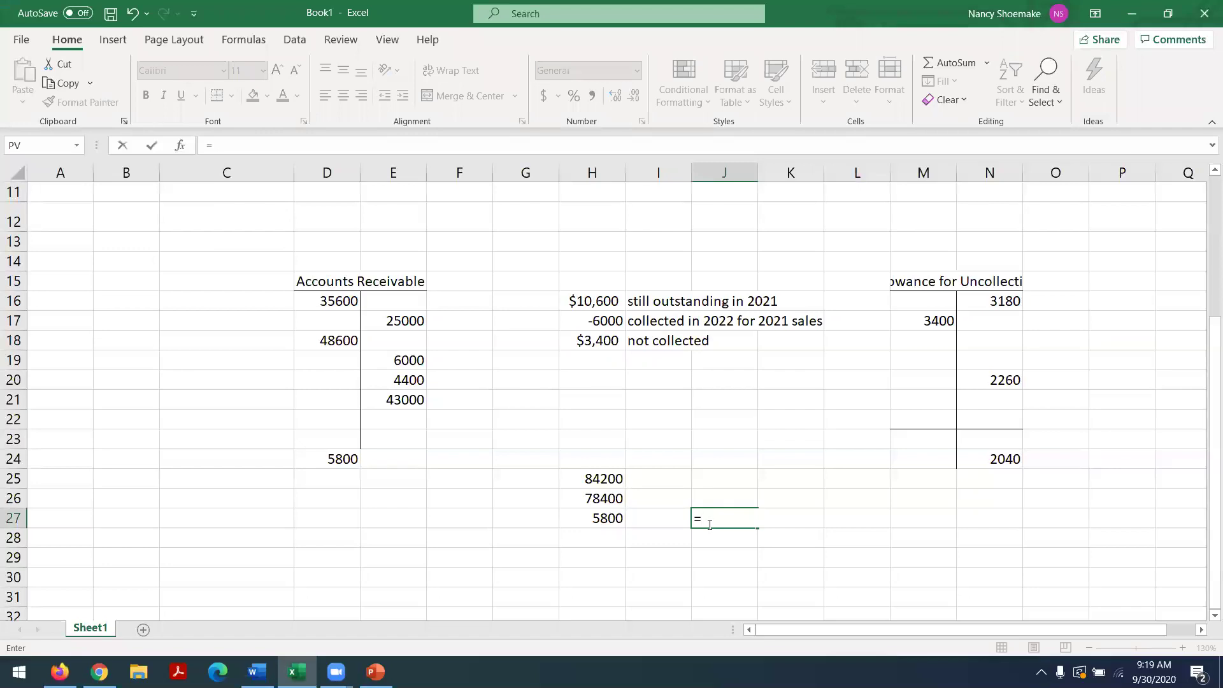
text(5800*.3)
key(Return)
Set the Allowance account's ending credit balance in N24 to 1740.
click(1002, 457)
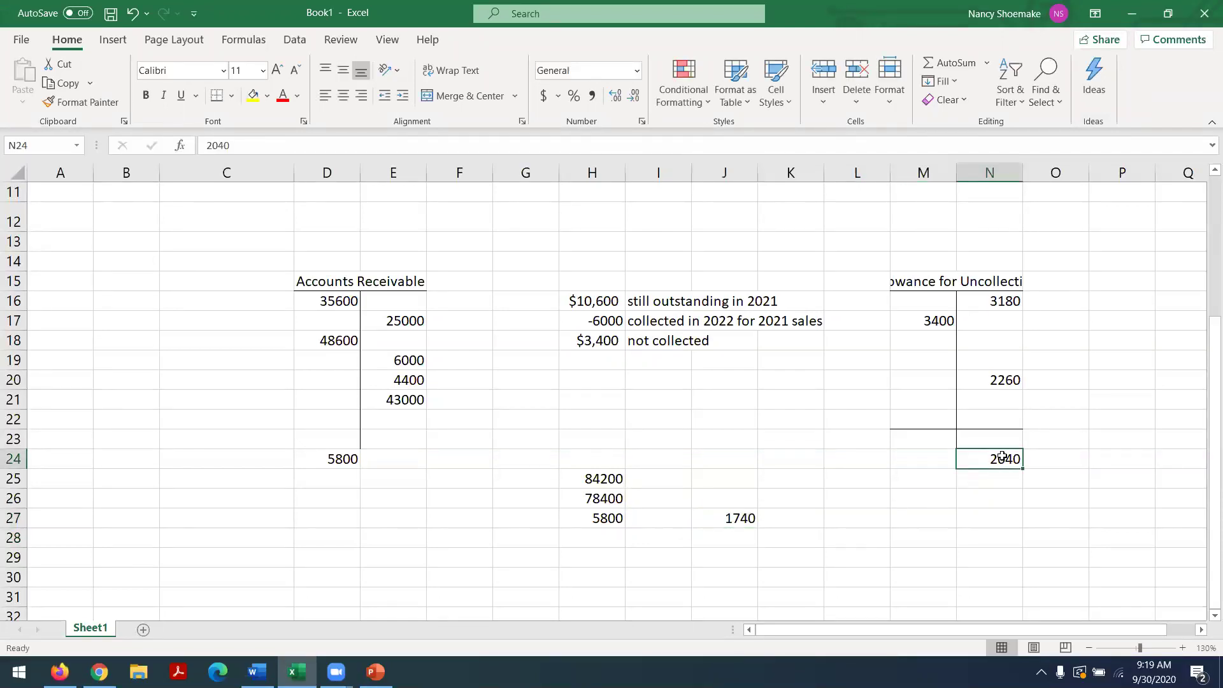
text(170)
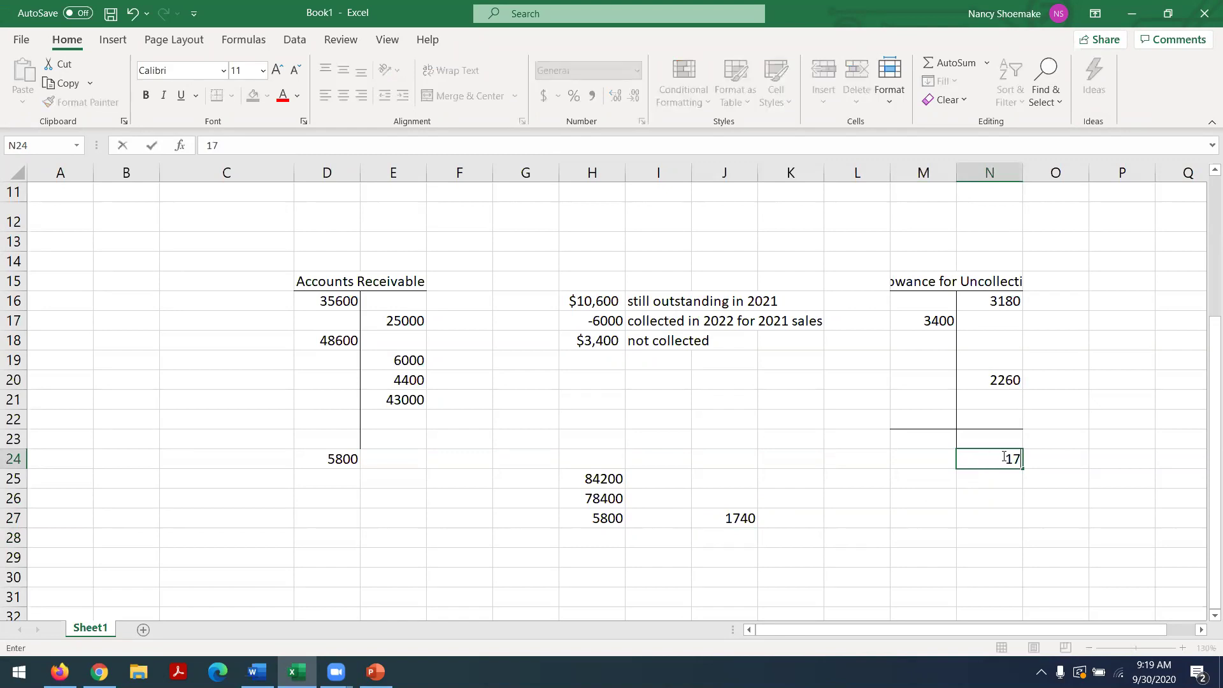
key(BackSpace)
text(40)
key(Return)
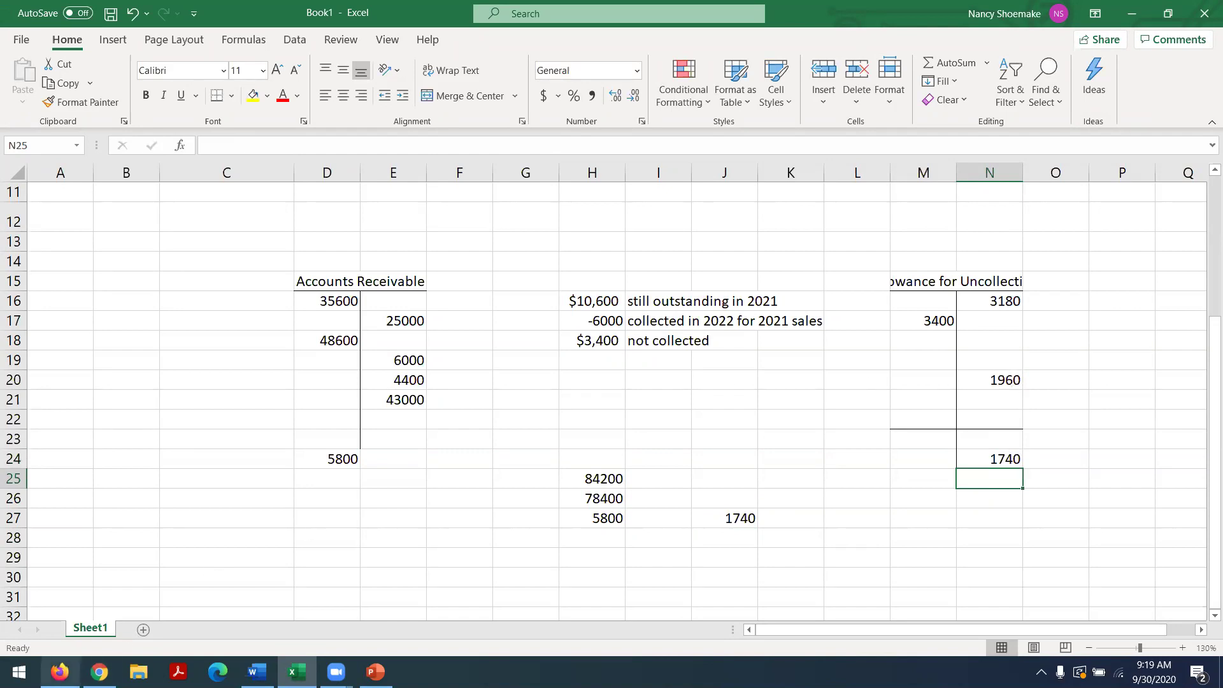
Compare question 4's listed events and answer entries in the Connect preview with the T-accounts in the Excel workbook.
click(60, 672)
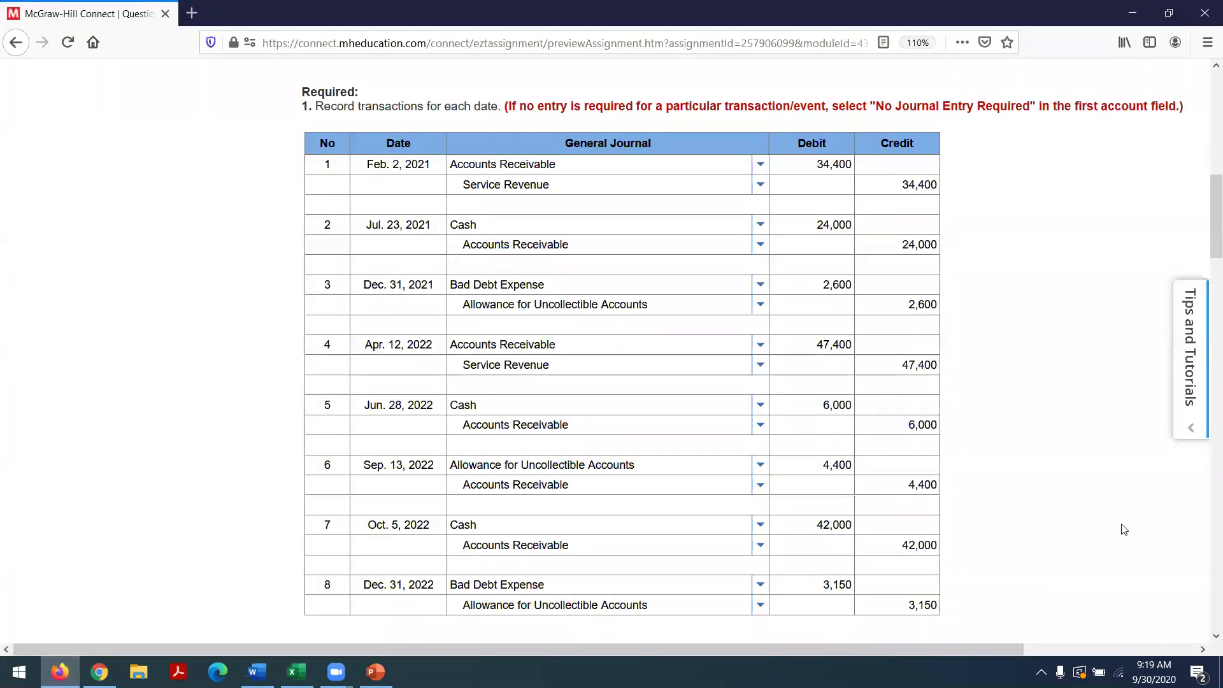
scroll(1206, 237, down, 3)
scroll(1206, 236, up, 4)
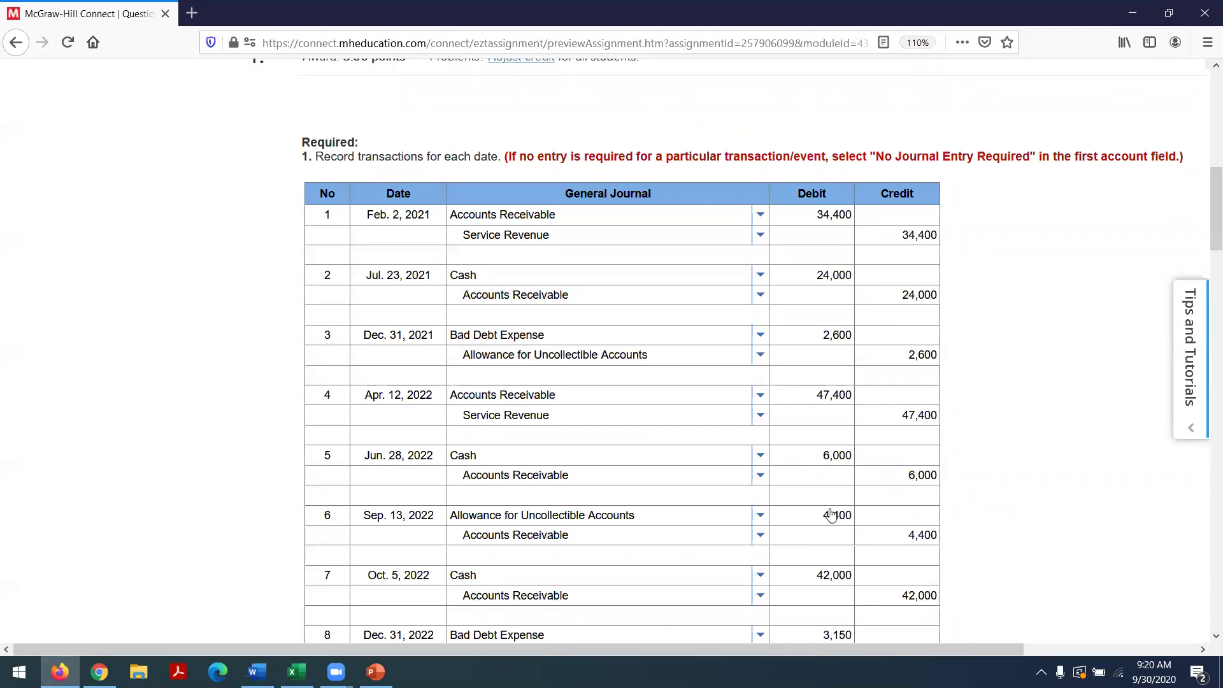
scroll(1205, 190, up, 1)
scroll(1205, 190, up, 9)
scroll(1205, 198, down, 10)
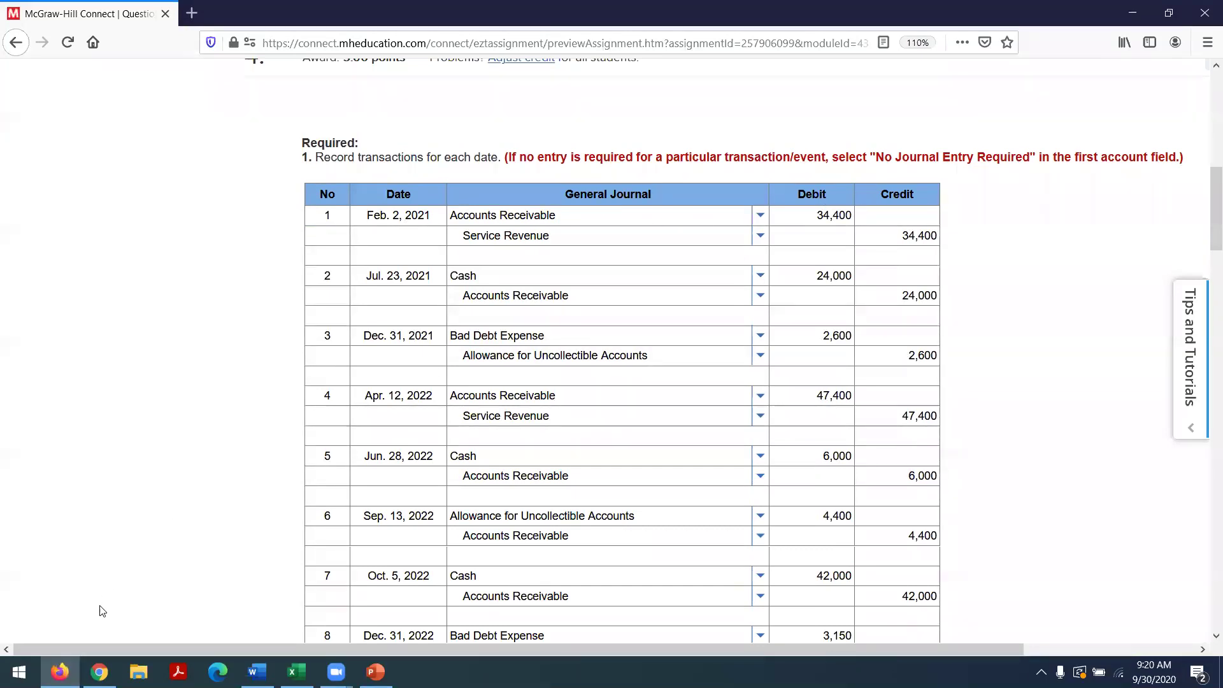
click(297, 671)
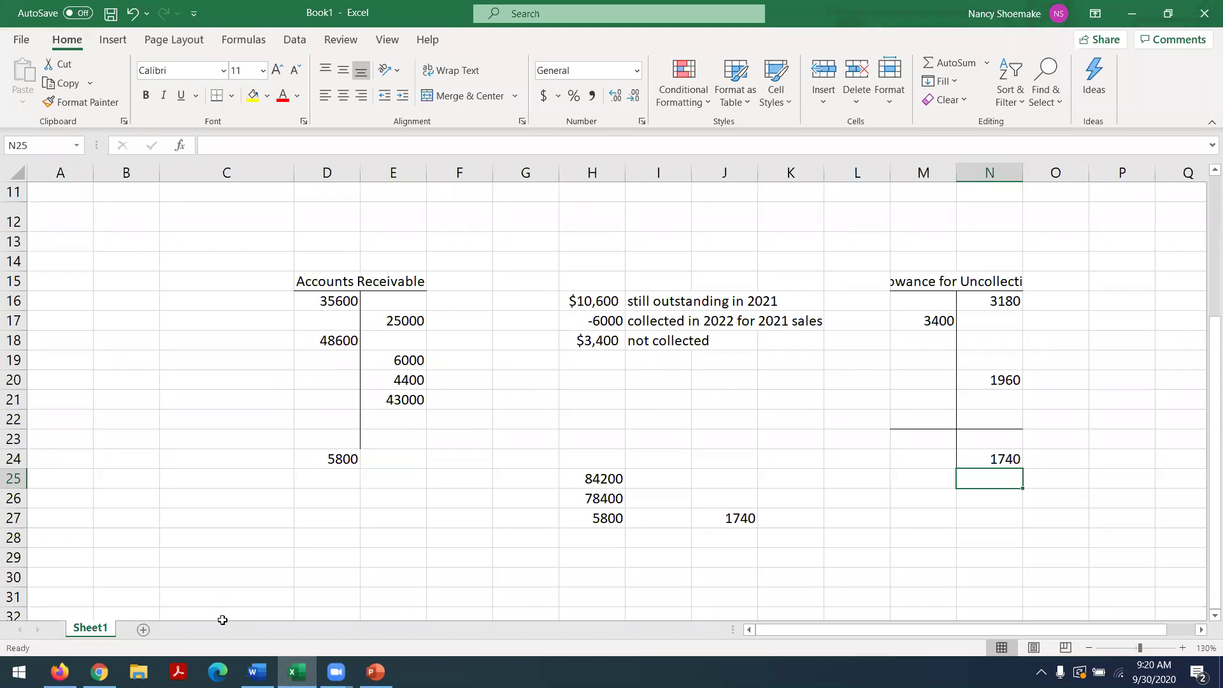
click(296, 672)
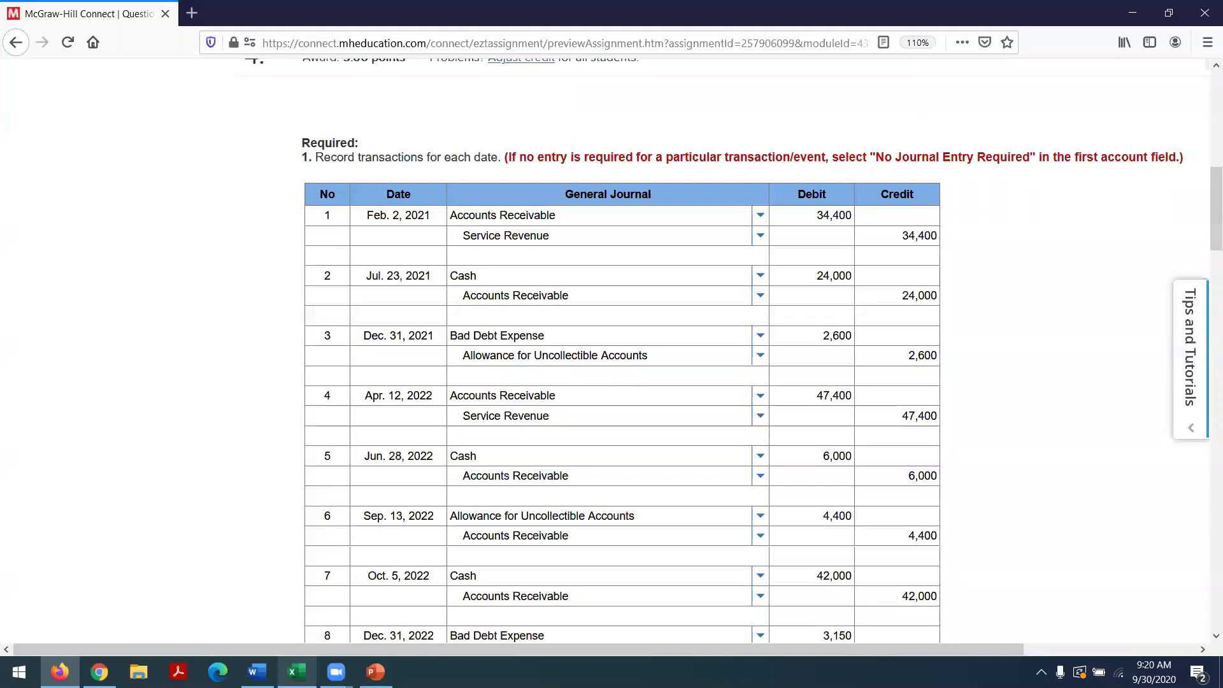
click(296, 672)
key(alt+Tab)
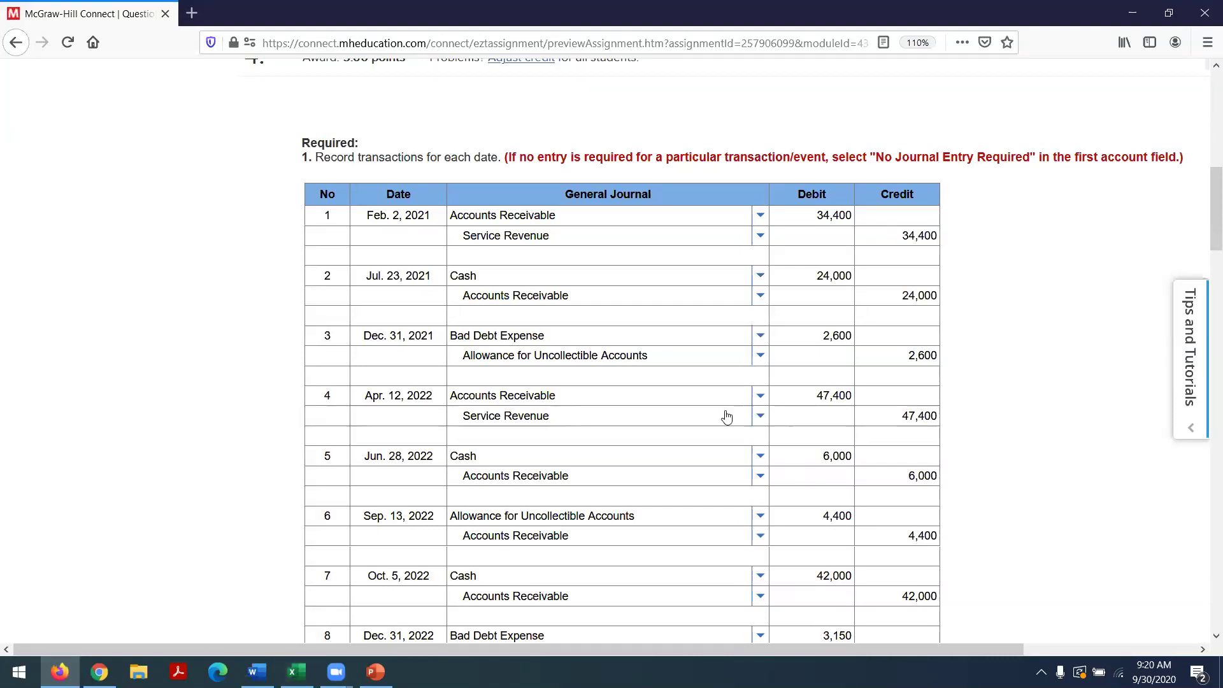
drag(1211, 202, 1206, 152)
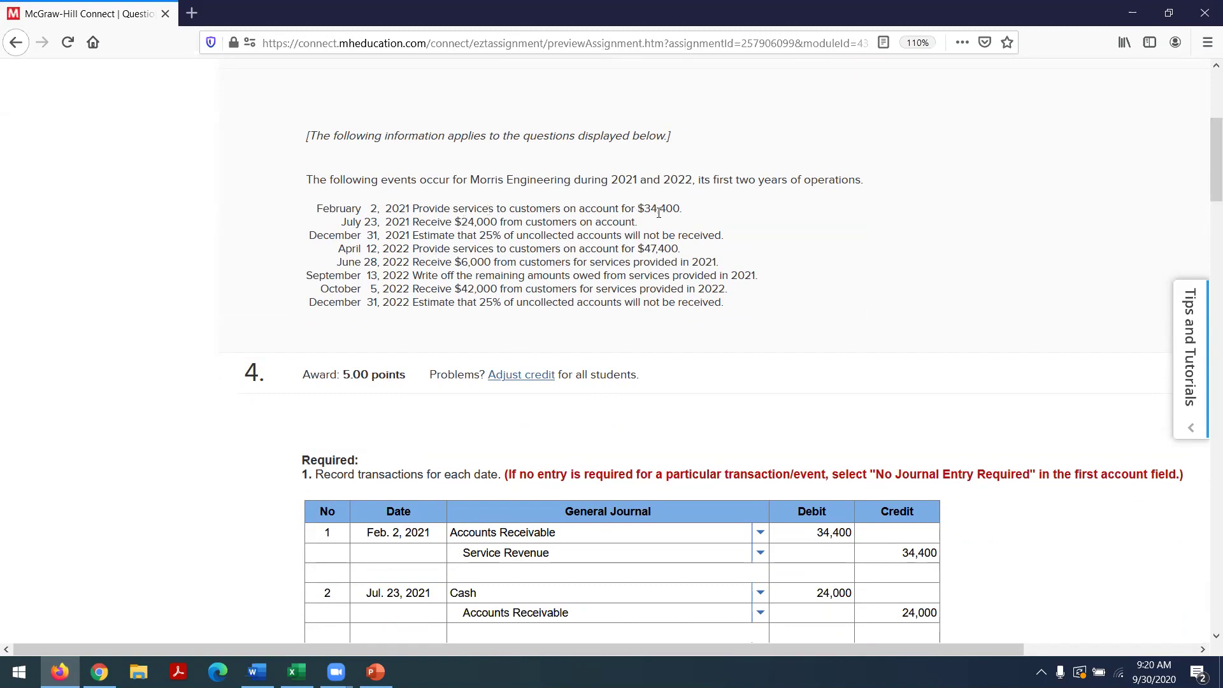
Switch to the Excel workbook and clear the Accounts Receivable debit amounts in D16 and D18.
click(297, 671)
click(336, 301)
key(BackSpace)
key(Return)
key(Down)
key(Down)
key(Up)
key(BackSpace)
key(Up)
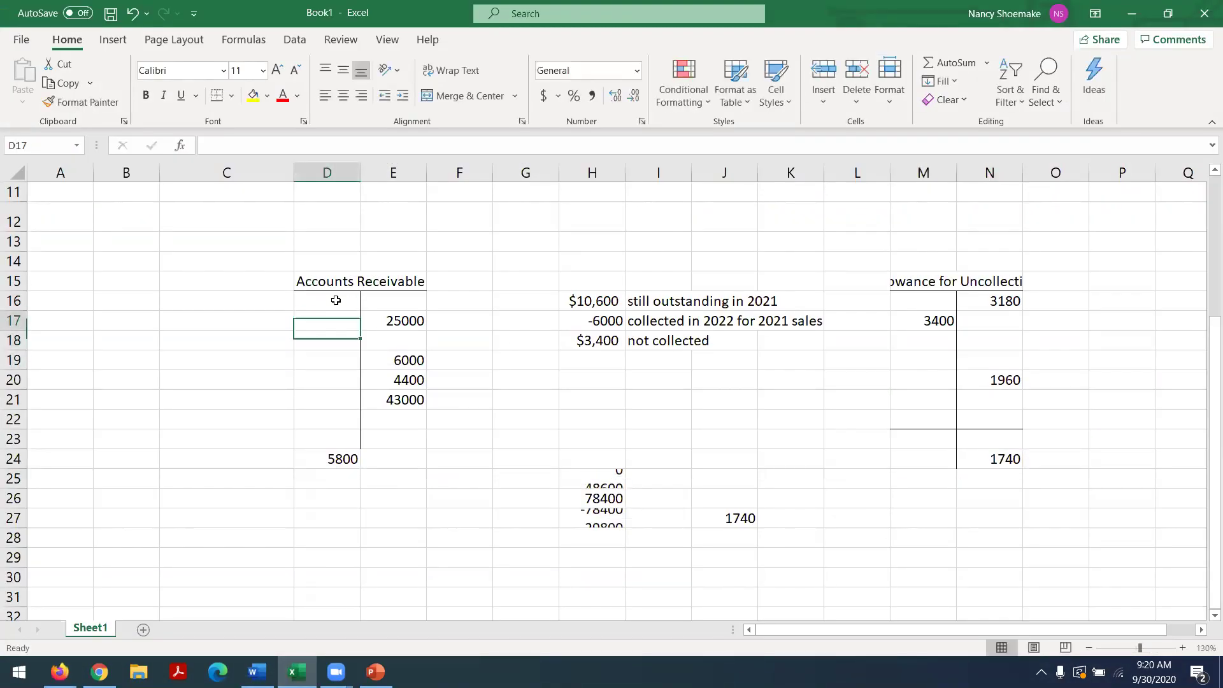
Clear the Accounts Receivable credit amounts in E17 and E19 through E21 and the ending balance in D24.
key(Right)
key(BackSpace)
key(Return)
key(Down)
key(BackSpace)
key(Return)
key(BackSpace)
key(Return)
key(BackSpace)
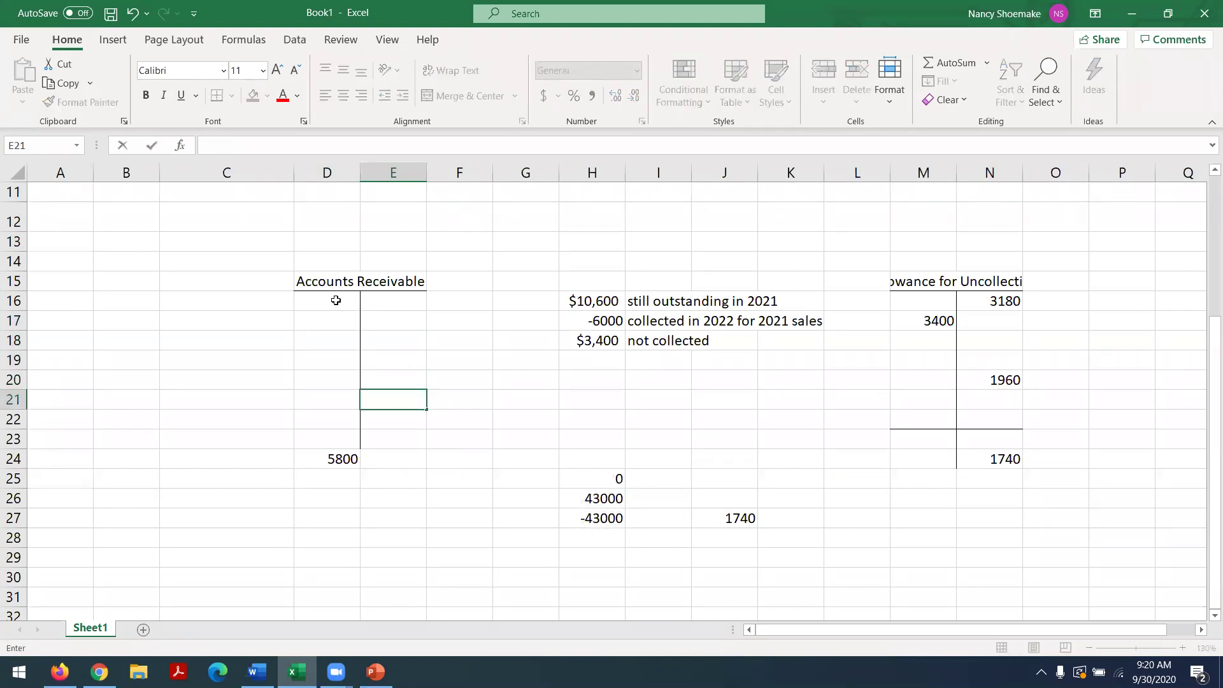
click(334, 459)
key(BackSpace)
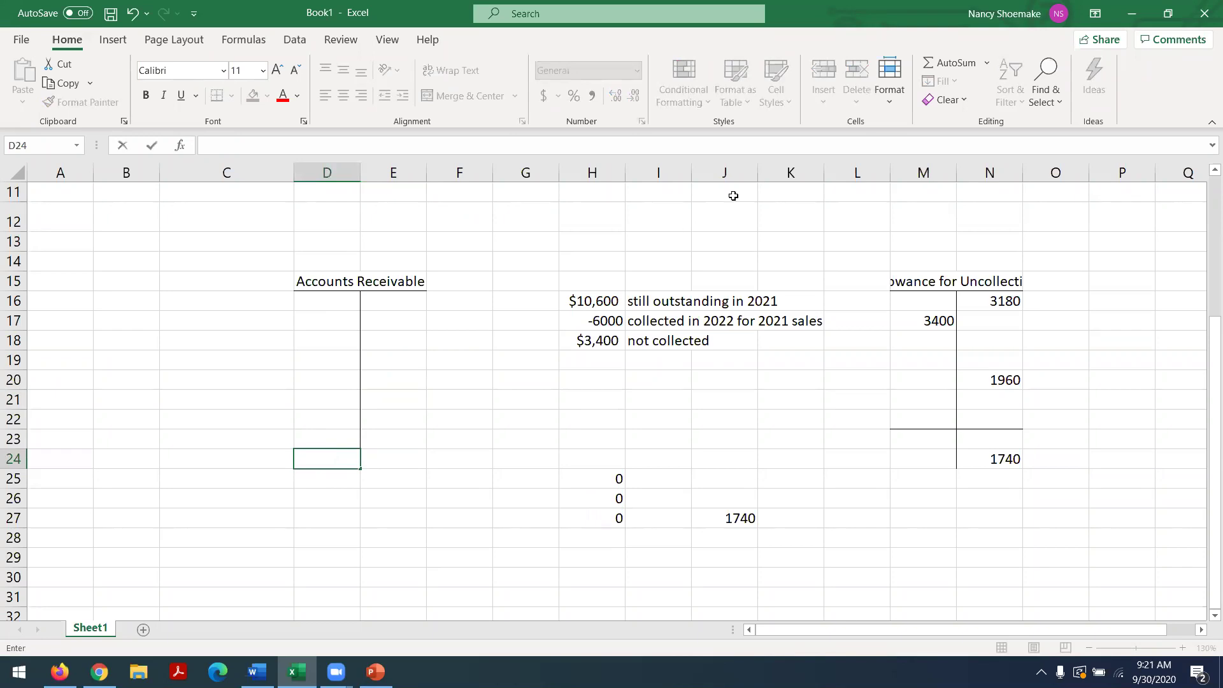
Clear the contents of the 2021 outstanding, collected and not-collected notes in H16:K19.
click(573, 296)
drag(573, 296, 772, 319)
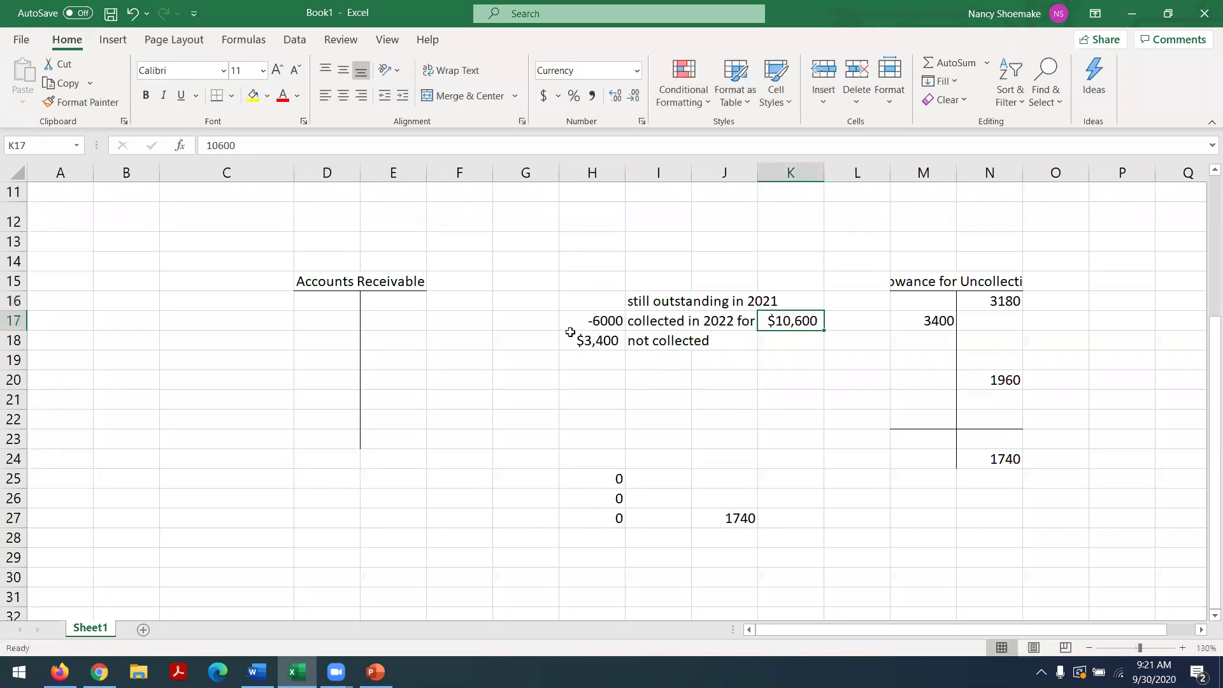
drag(592, 299, 782, 364)
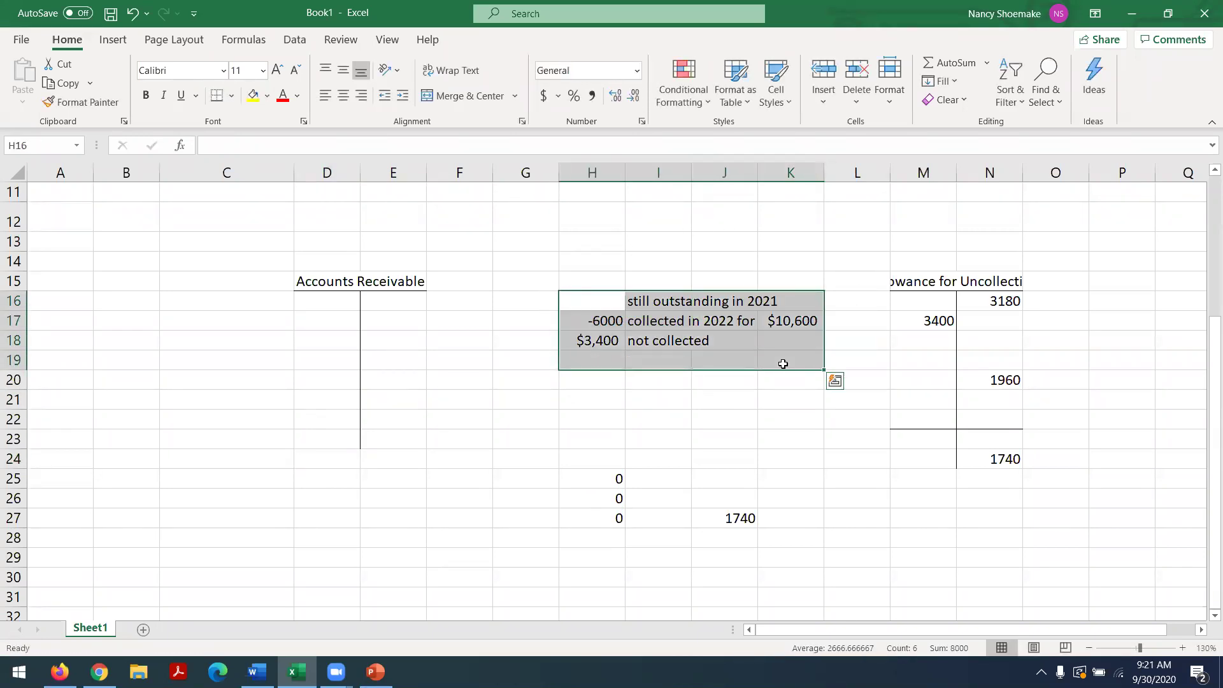
right_click(783, 365)
click(822, 379)
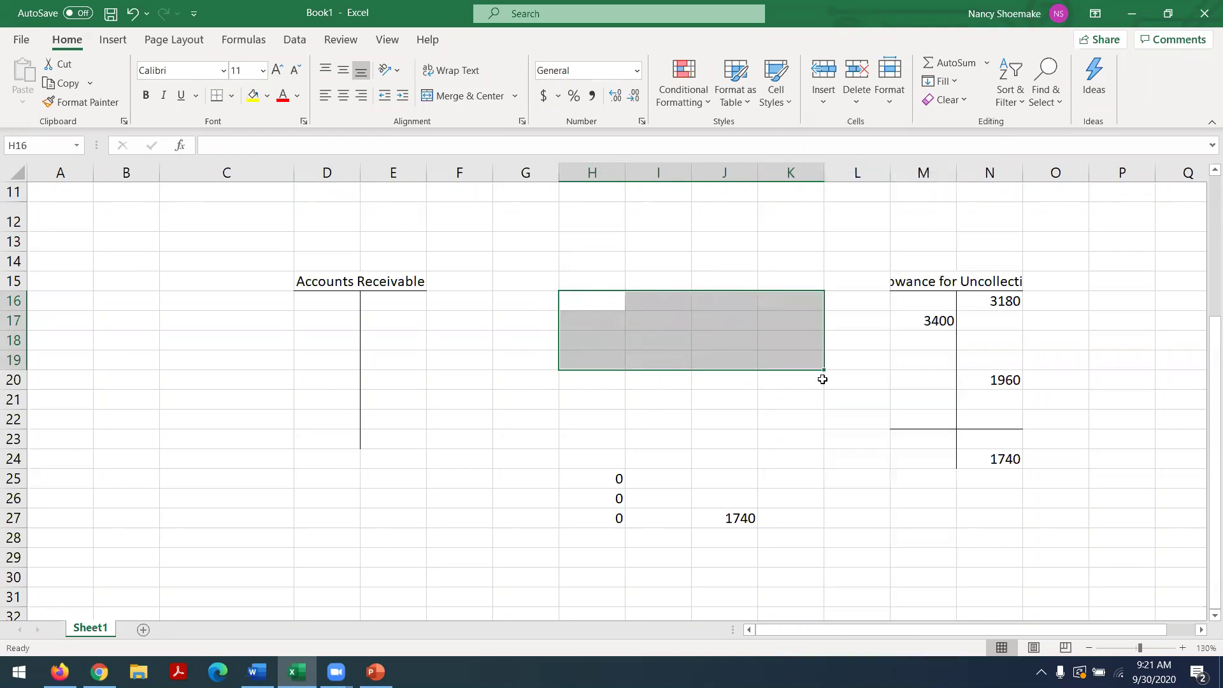
Clear the Allowance account amounts in N16, M17, N20 and N24 and the uncollectible estimate in J27.
click(1003, 302)
key(BackSpace)
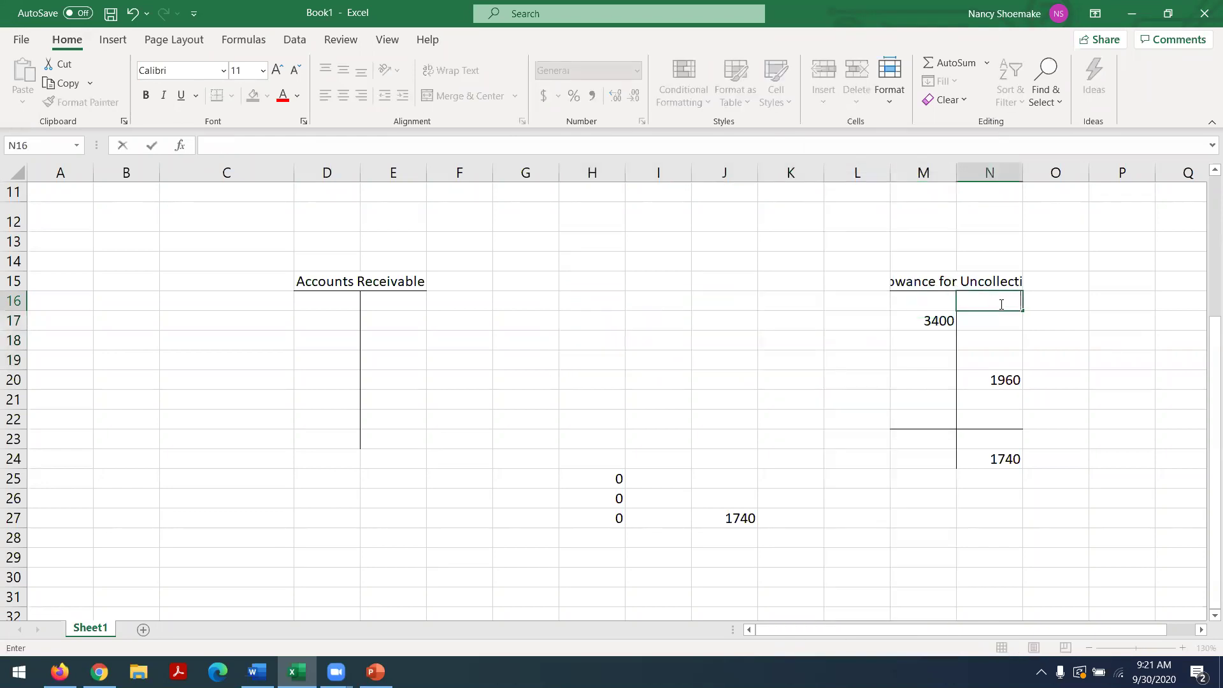
click(911, 318)
key(BackSpace)
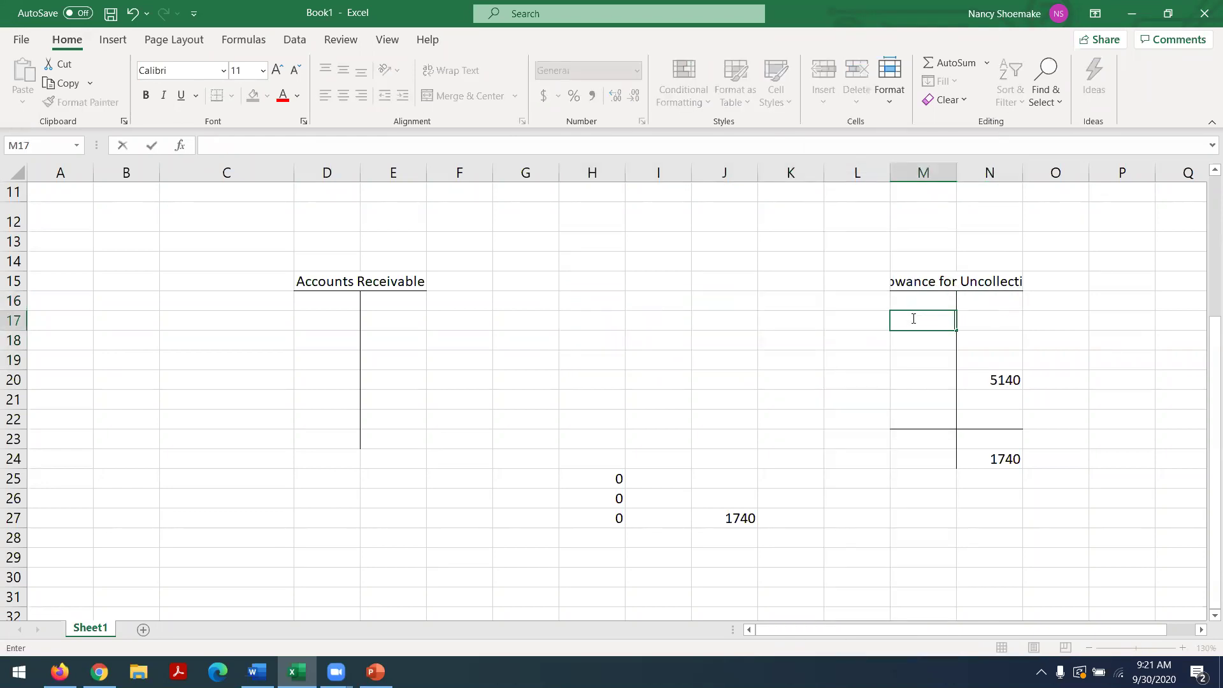
click(998, 384)
key(BackSpace)
click(981, 462)
key(BackSpace)
click(747, 514)
key(BackSpace)
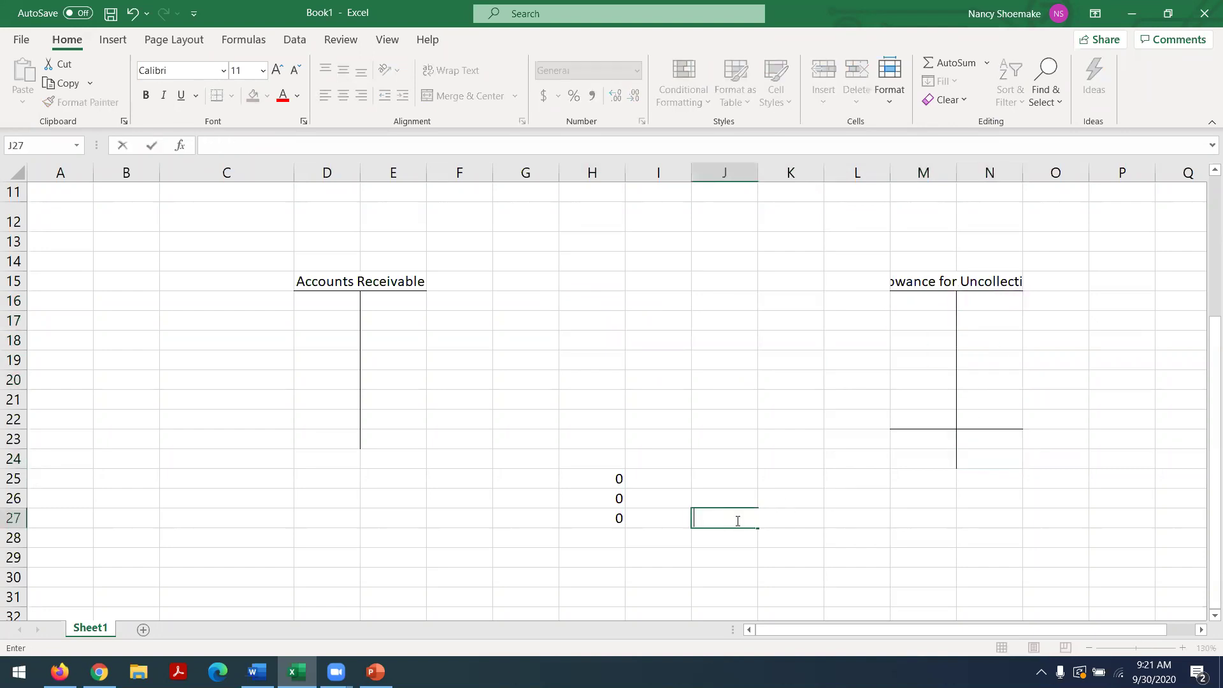
Check the February 2, 2021 event in the Connect preview and enter 34400 as the Accounts Receivable debit in Excel cell D16.
click(60, 672)
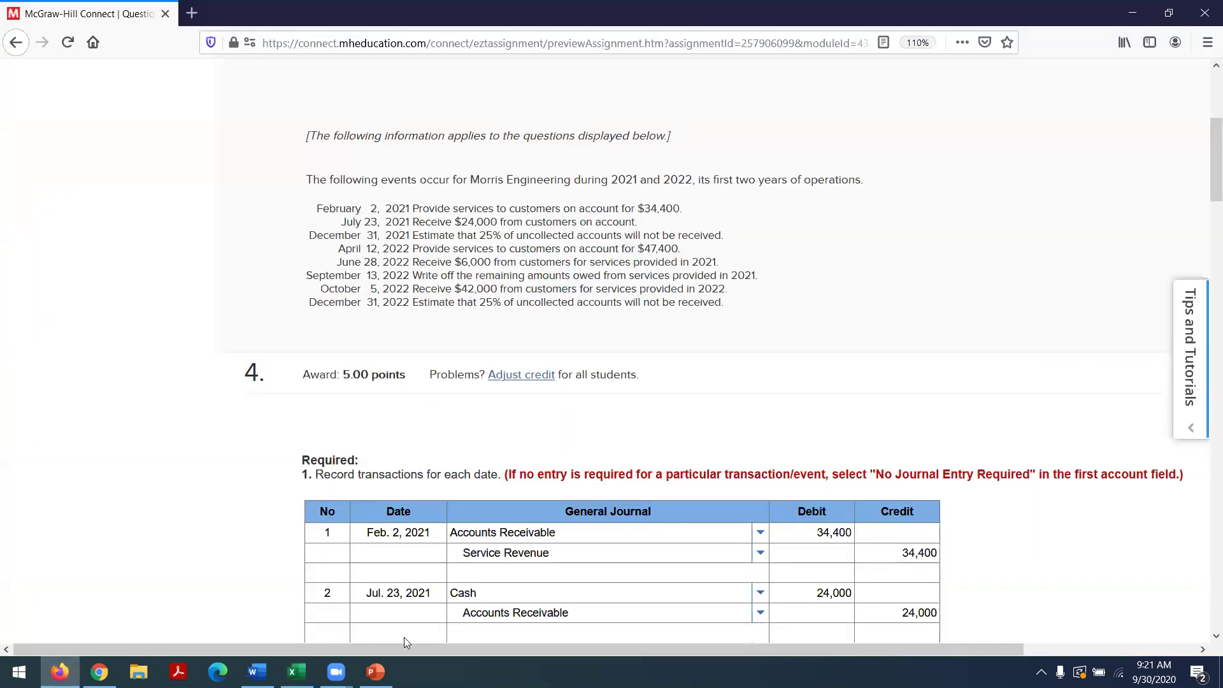
click(296, 671)
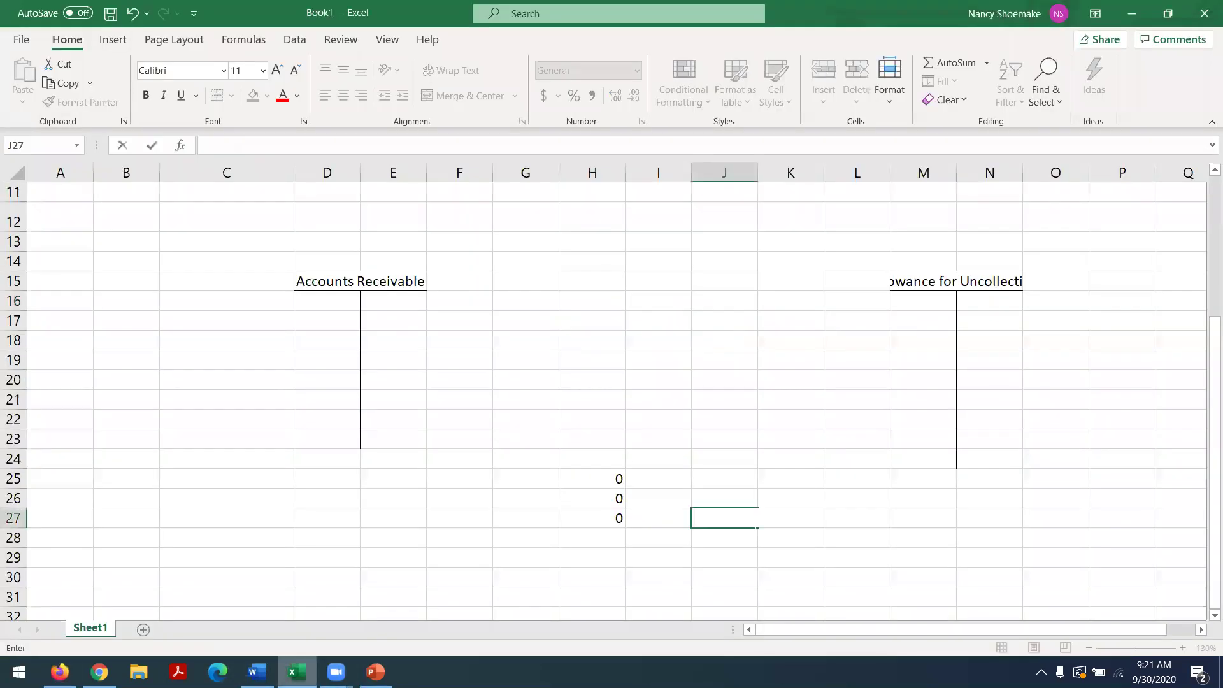
click(307, 299)
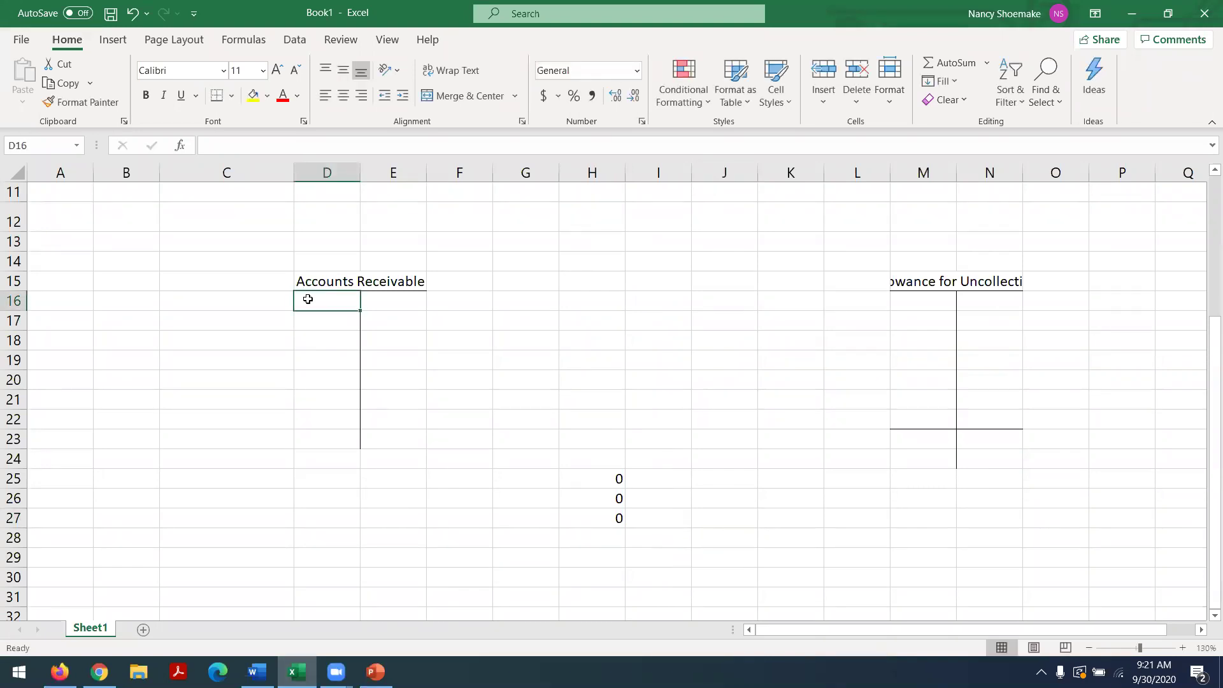
text(3440)
key(Return)
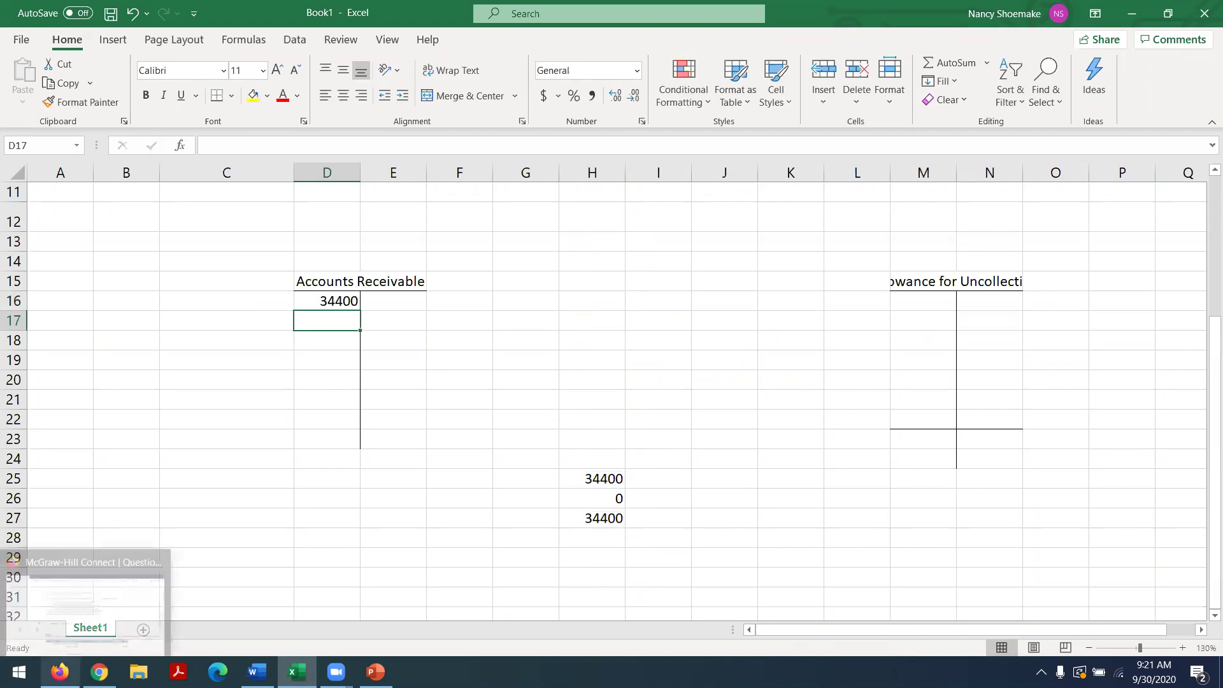
Check the July 23, 2021 entry in the Connect preview and enter 24000 as the Accounts Receivable credit in Excel cell E17.
click(59, 671)
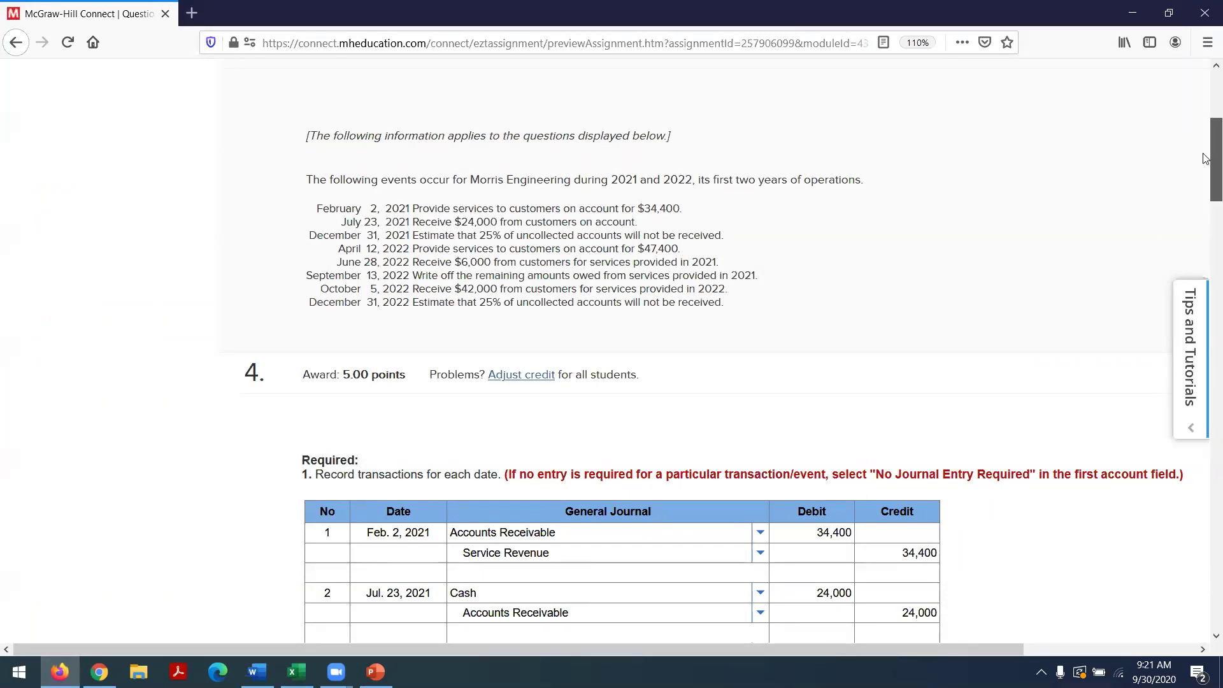
scroll(1205, 191, down, 5)
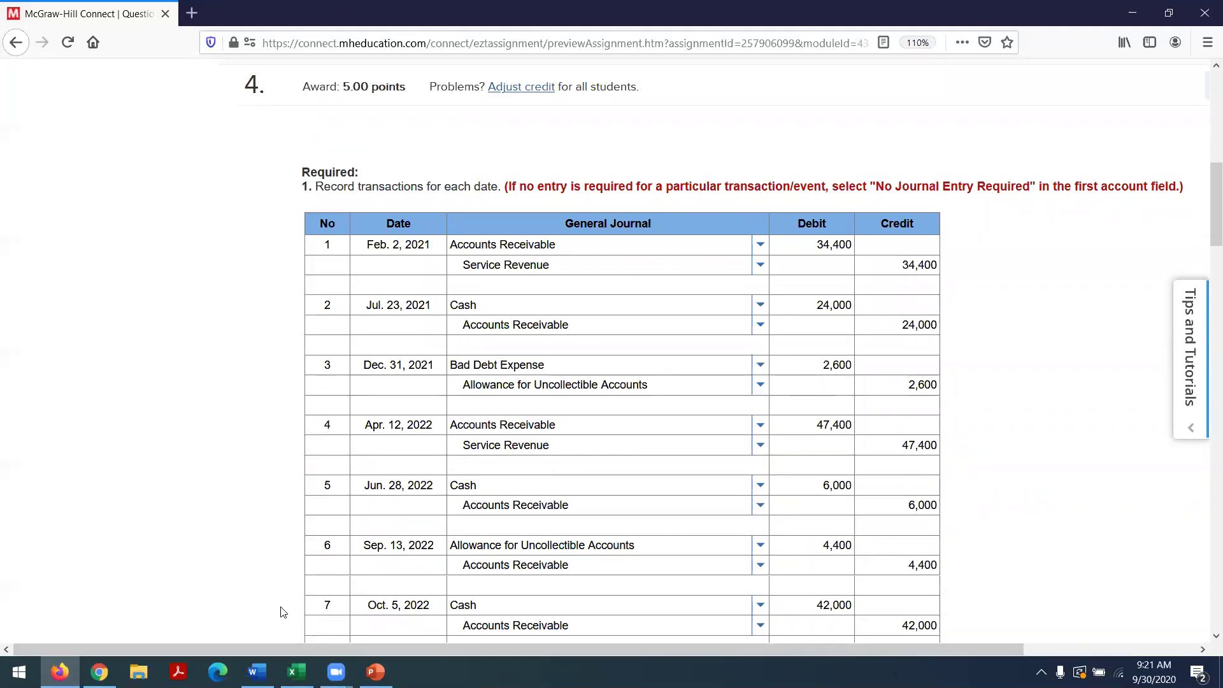
click(297, 671)
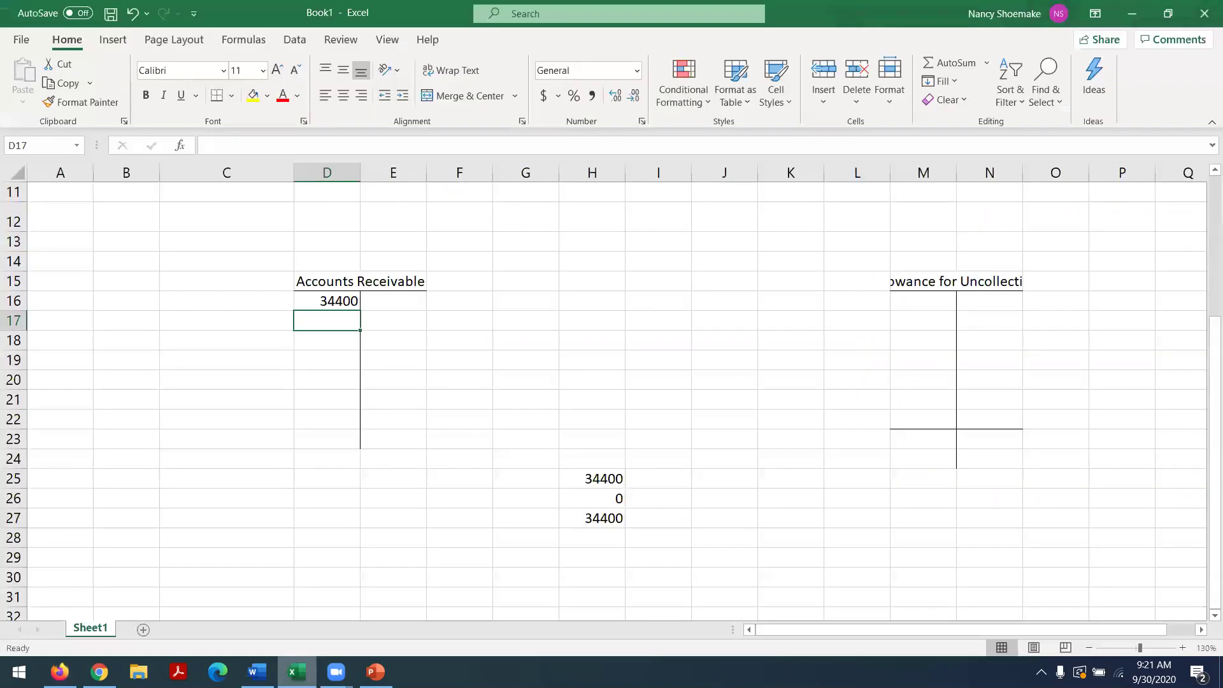
click(404, 320)
text(4)
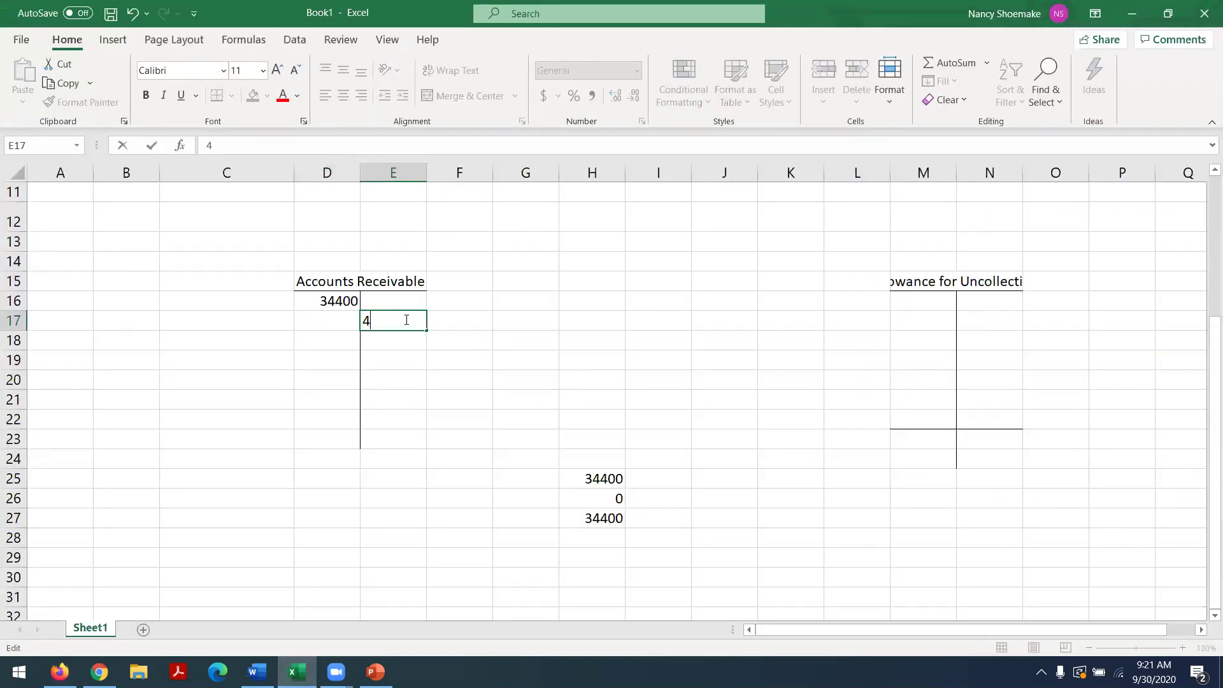
text(24000)
key(Return)
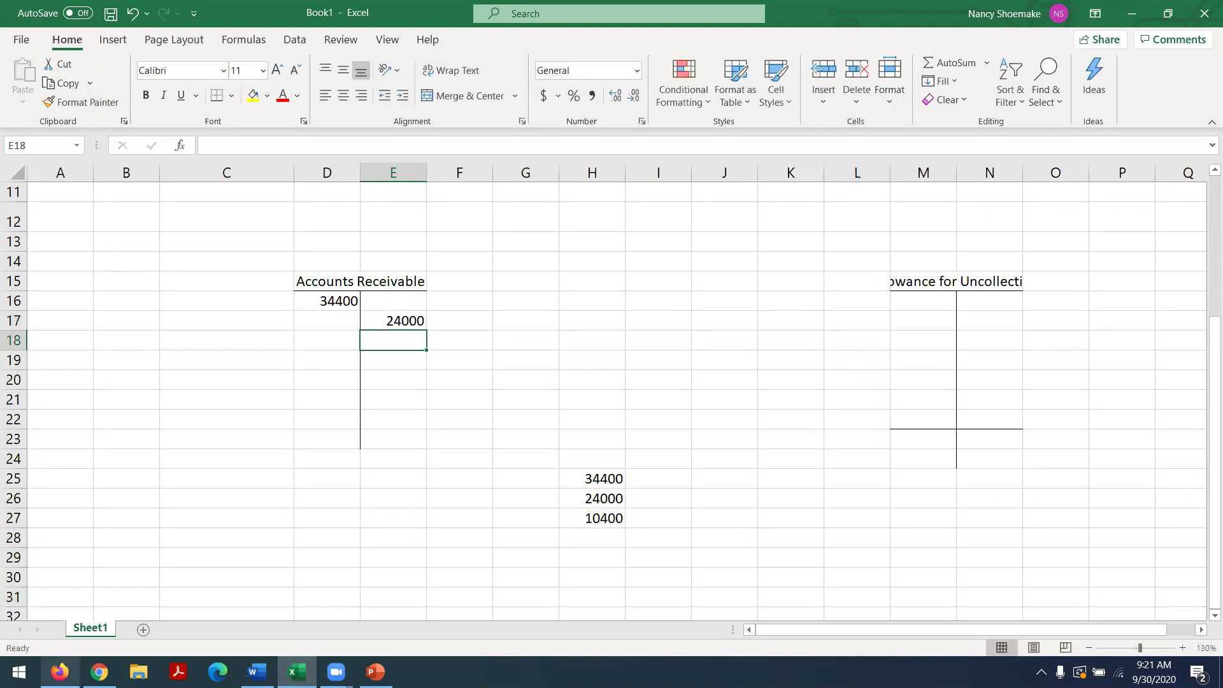
Review question 4's listed events and journal entries in the Connect preview and return to the Excel workbook.
click(60, 671)
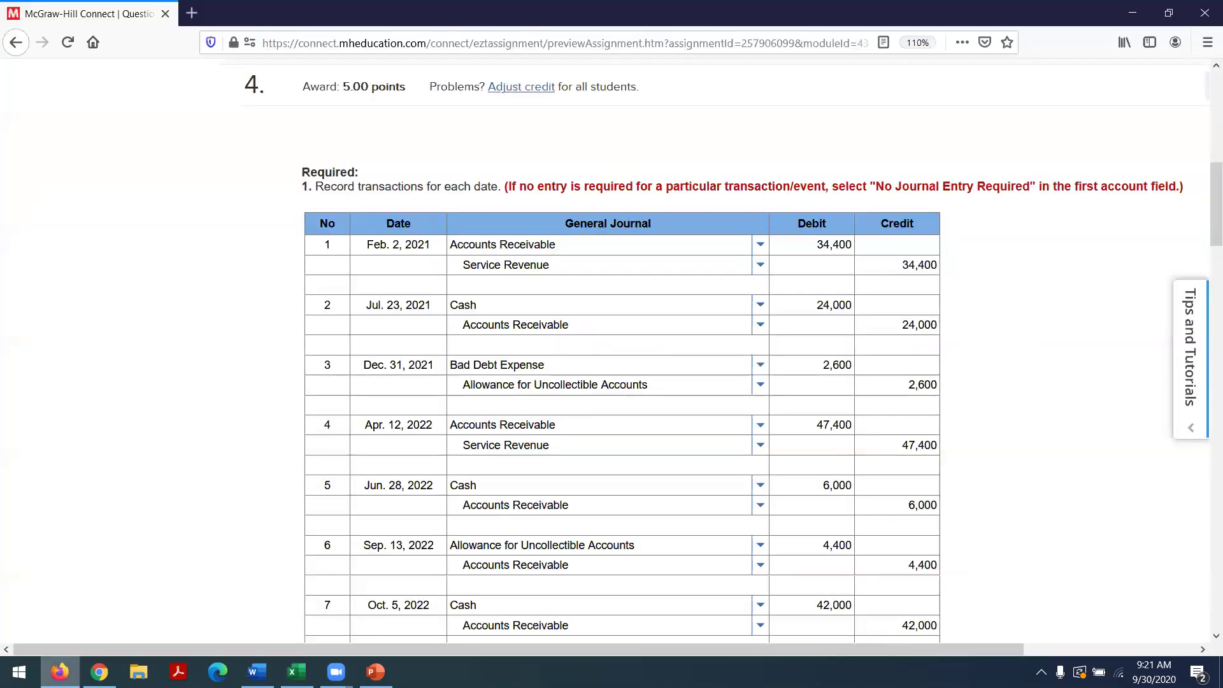
scroll(1206, 194, up, 1)
scroll(1205, 194, up, 8)
scroll(550, 275, down, 3)
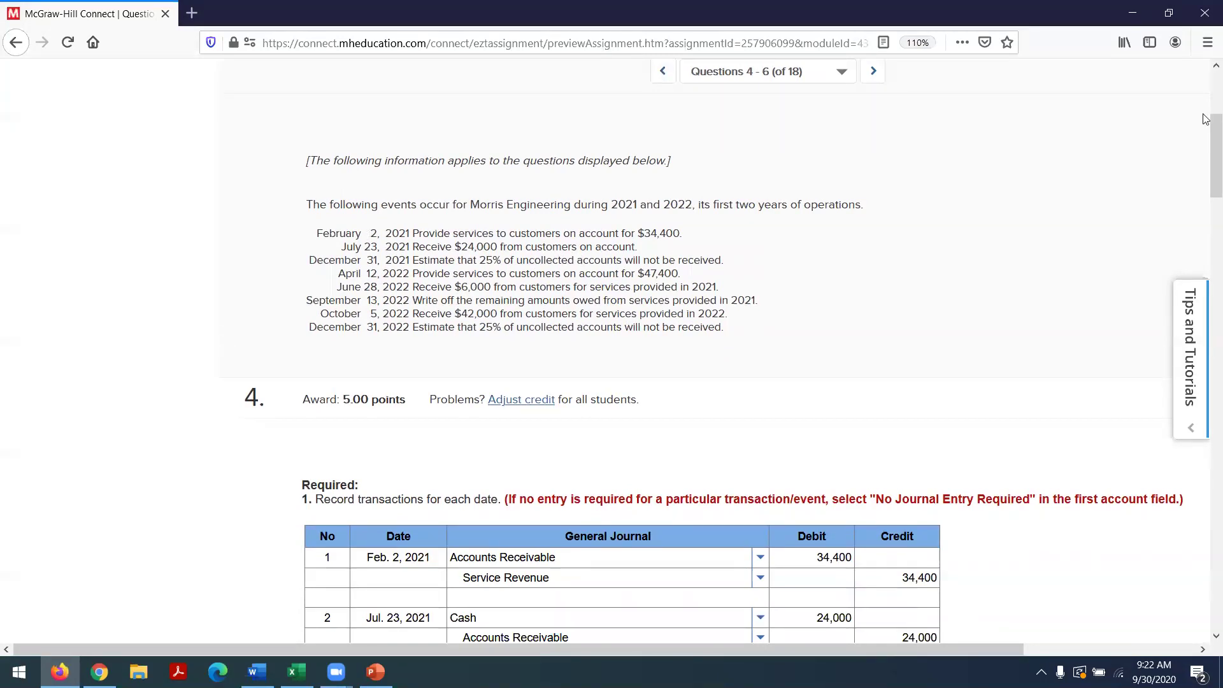
scroll(1205, 119, down, 3)
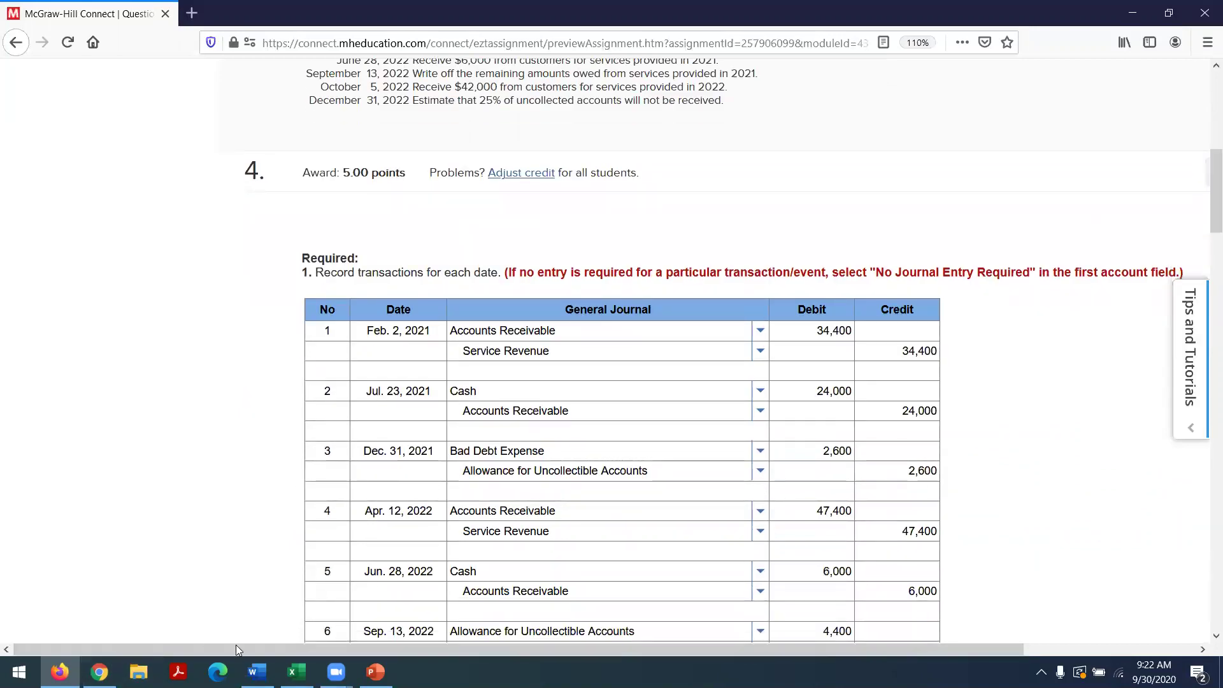
click(296, 671)
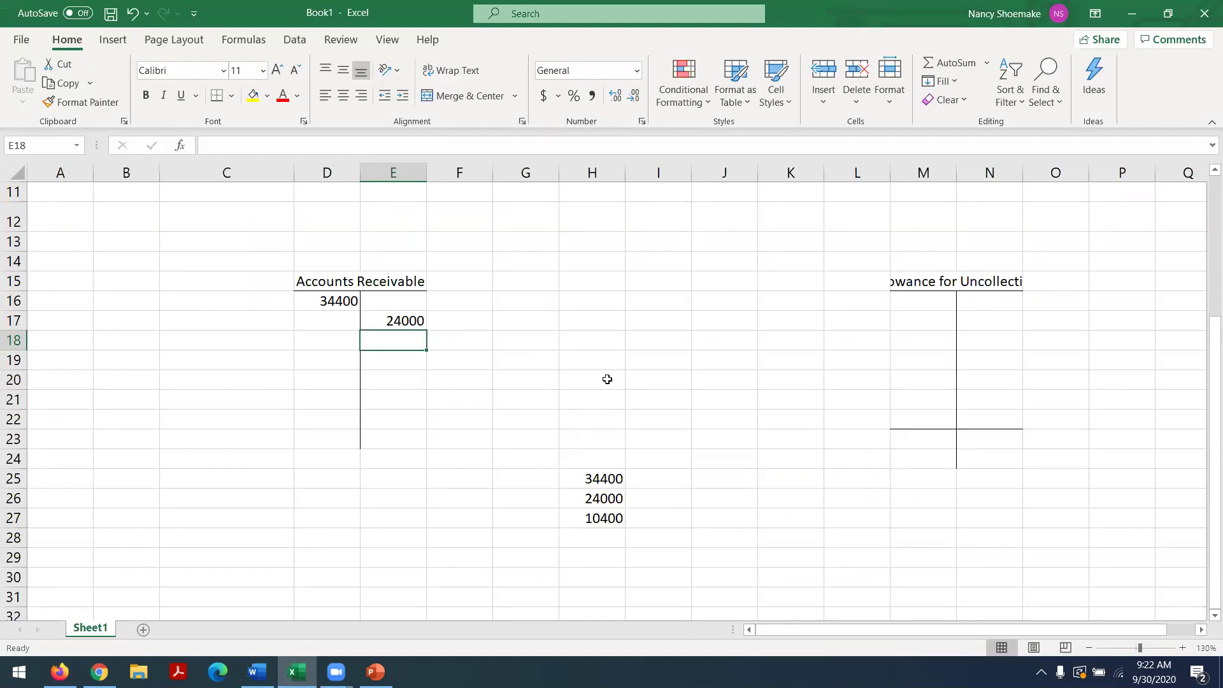
Calculate the uncollected receivables balance in H19 with the formula =D16-E17.
click(600, 355)
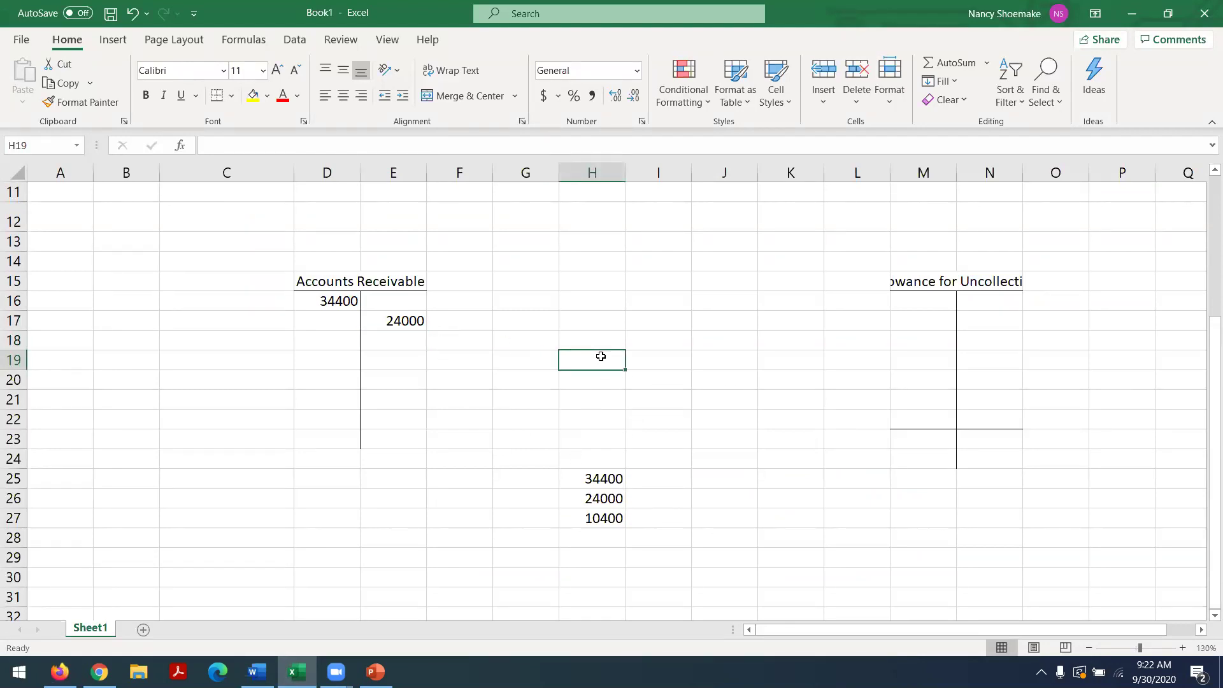
text(=)
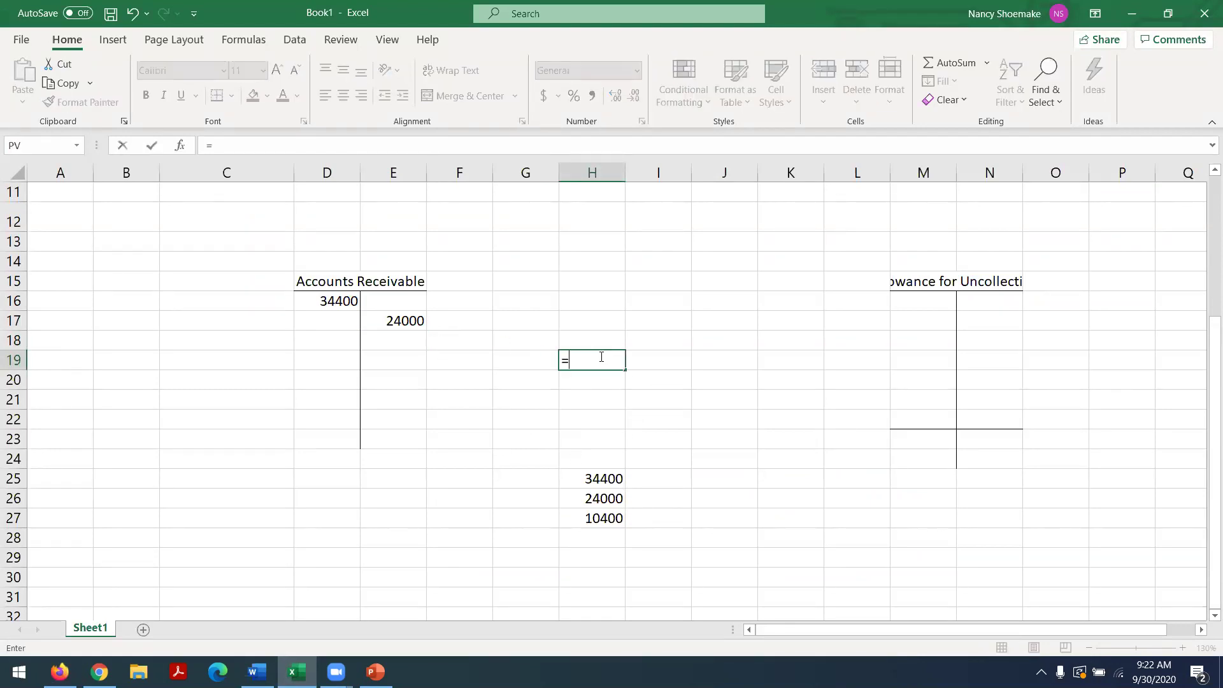
click(323, 308)
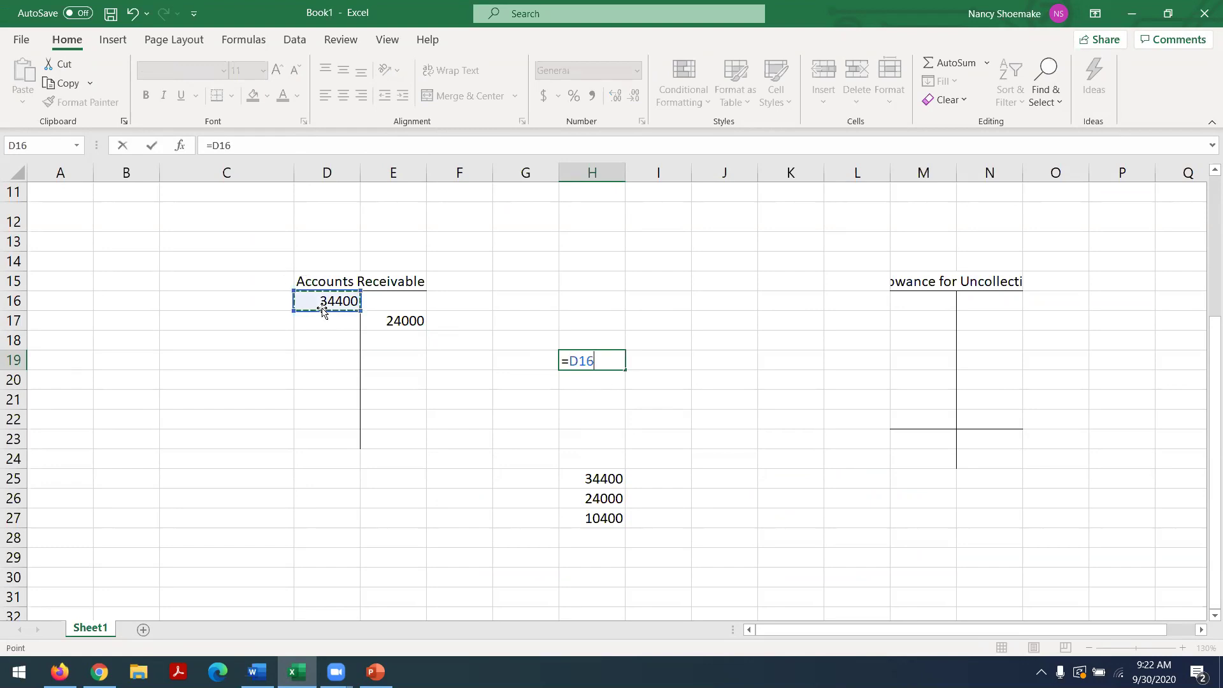
text(-)
click(363, 324)
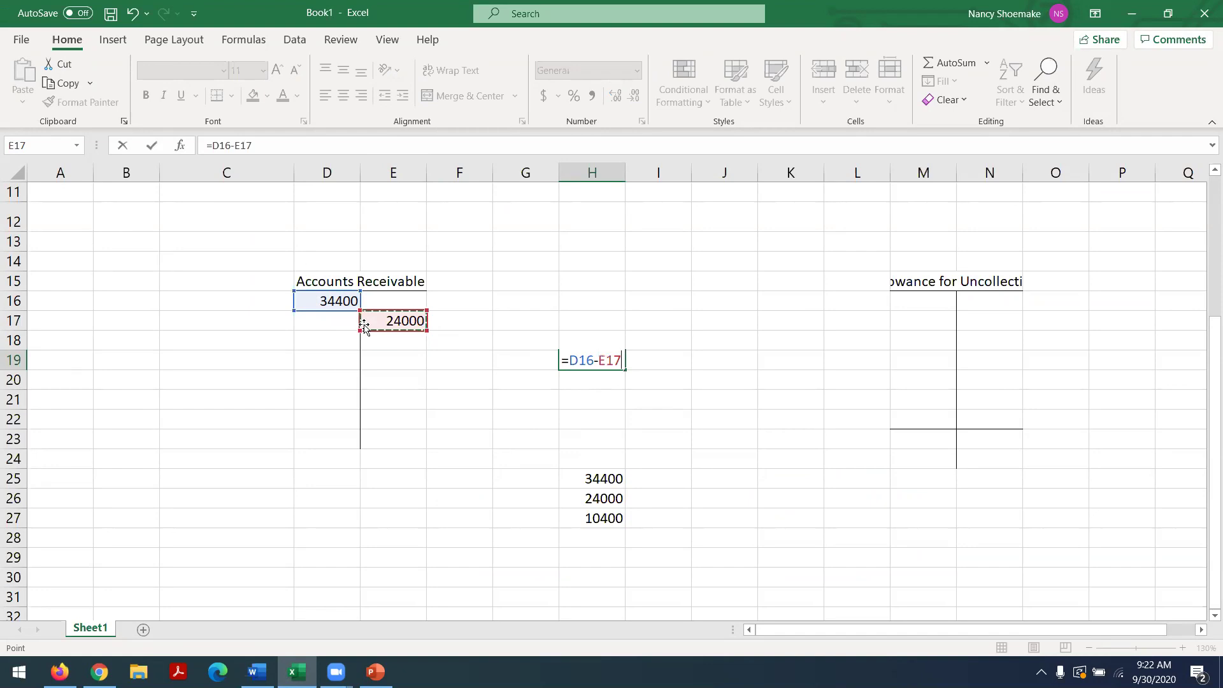
key(Return)
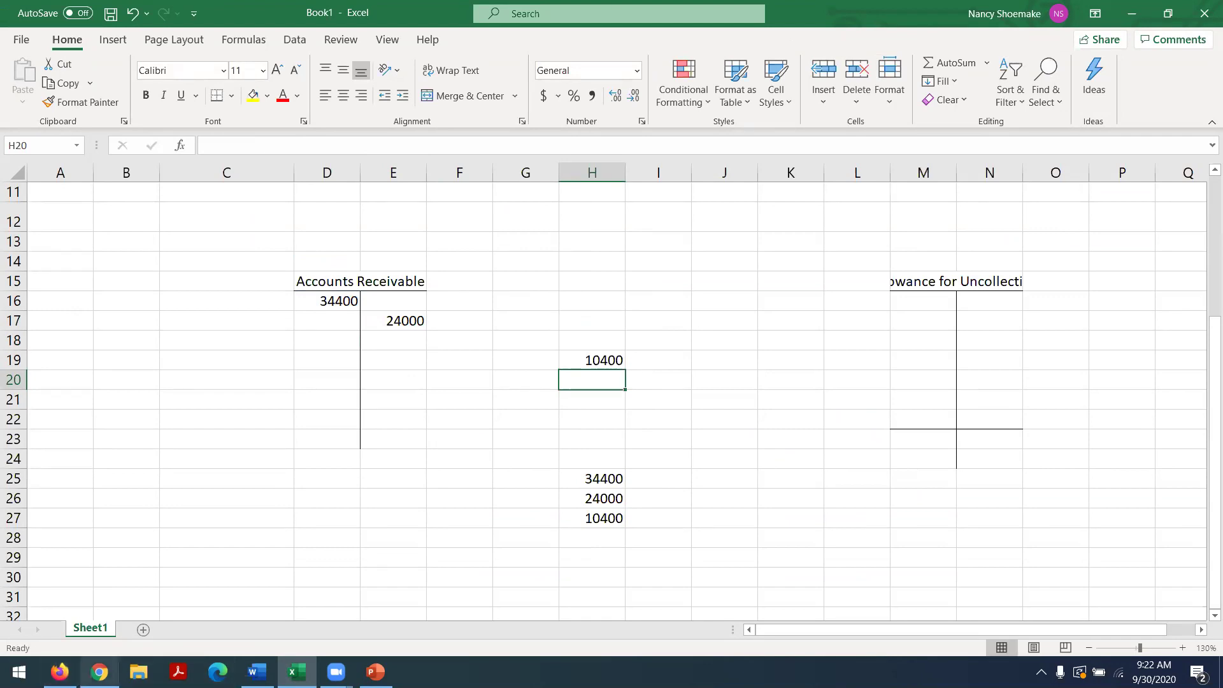
Check the journal entries in the Connect assignment in Firefox, and back in Excel calculate 25% of H19 in I19 with =H19*.25.
click(60, 671)
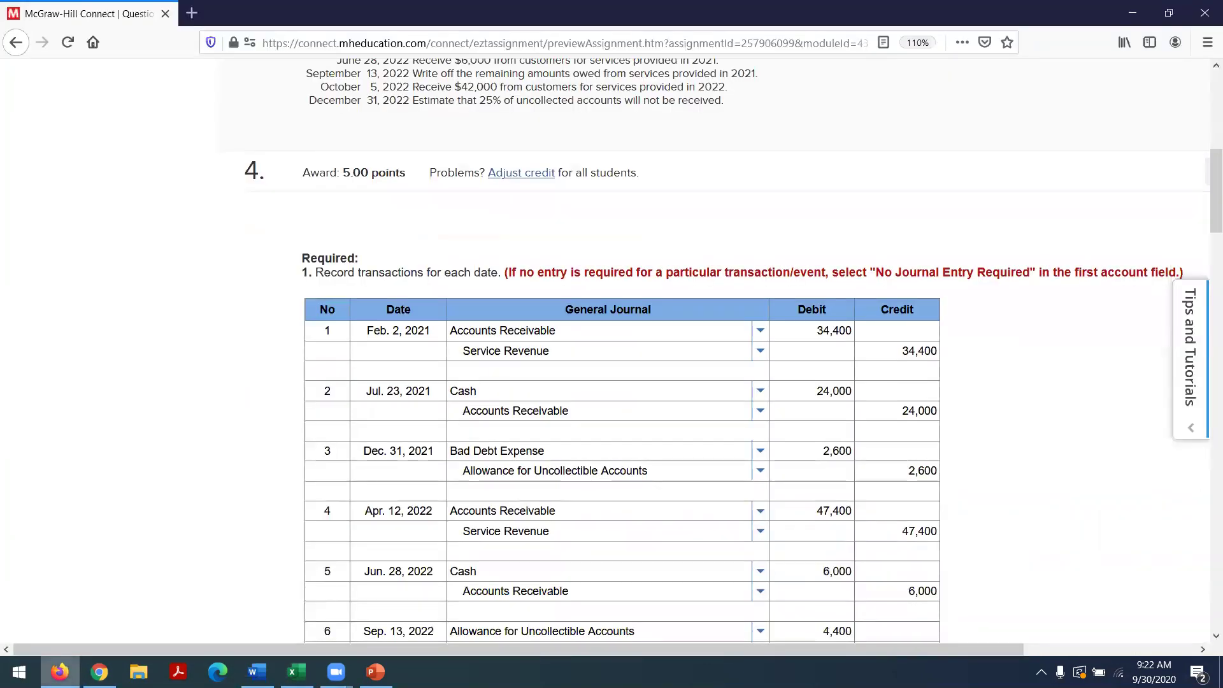
drag(1205, 201, 1143, 231)
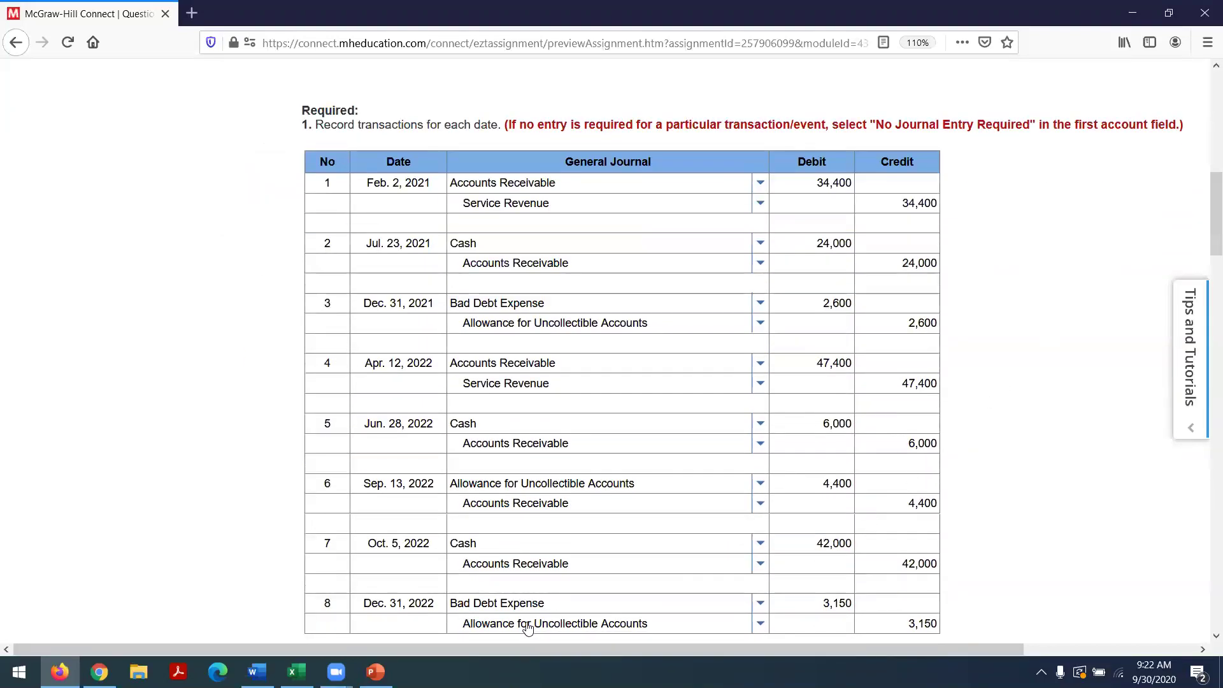
click(296, 671)
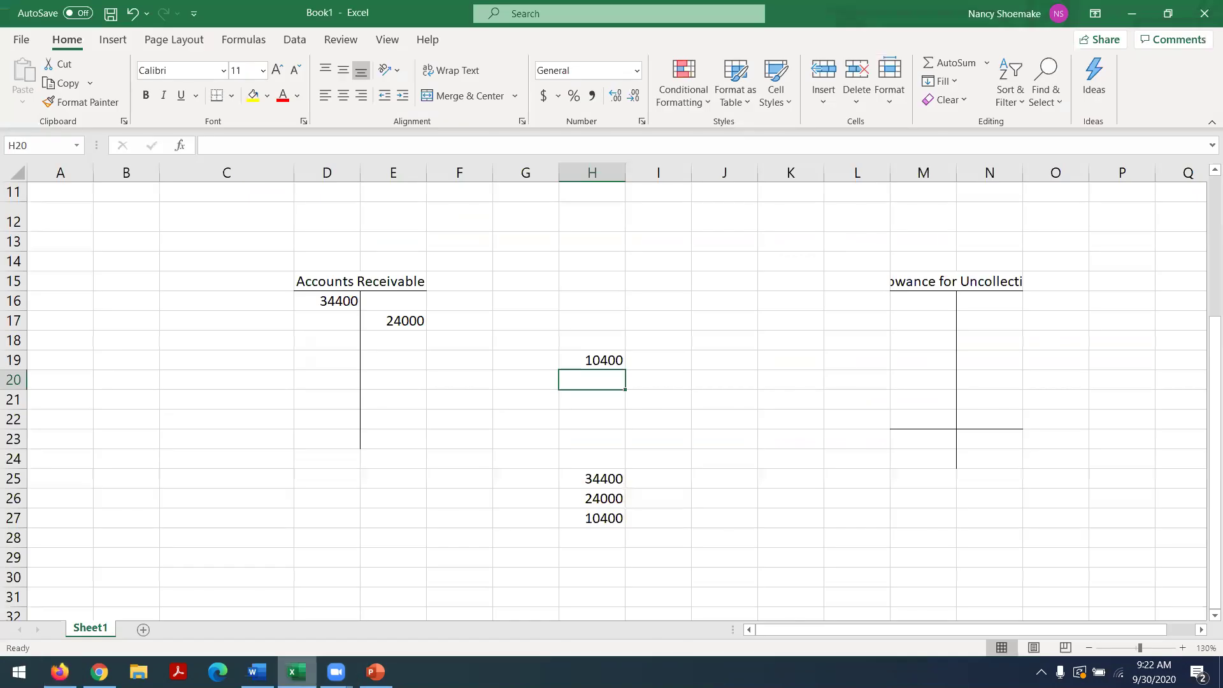
click(661, 362)
text(=)
click(605, 360)
text(*.25)
key(Return)
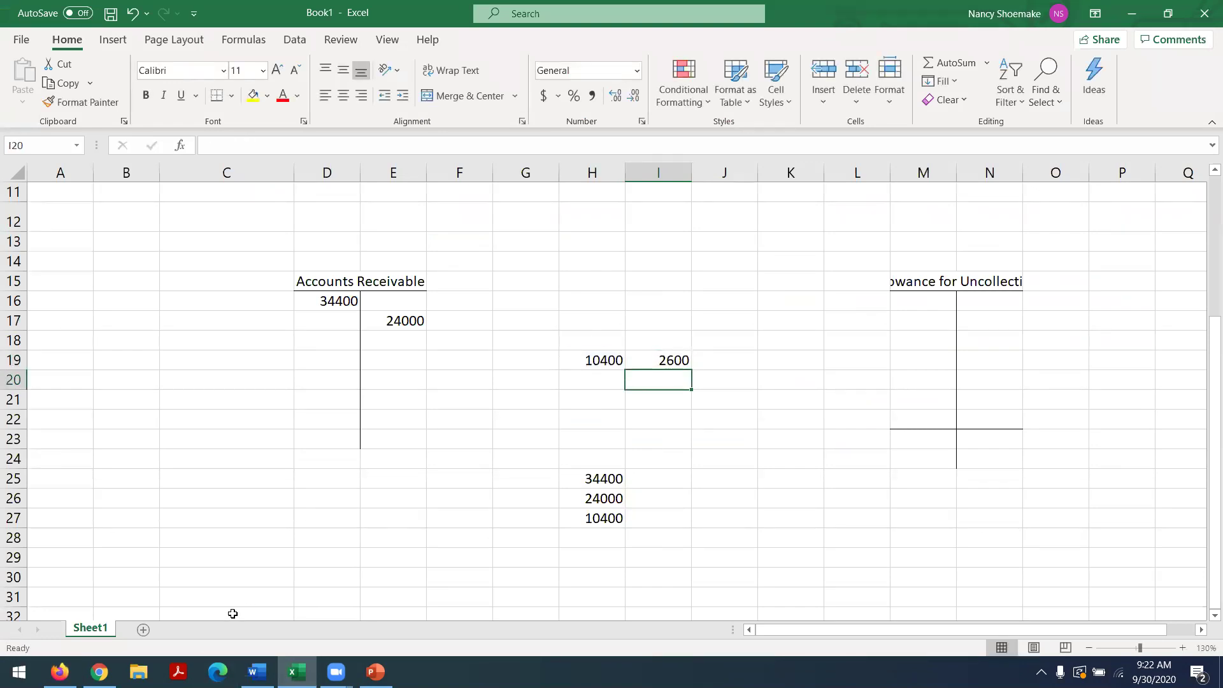
Consult the Dec. 31, 2021 entry in Firefox, post 2600 as a credit in Excel cell N16, and widen columns M and N.
click(60, 671)
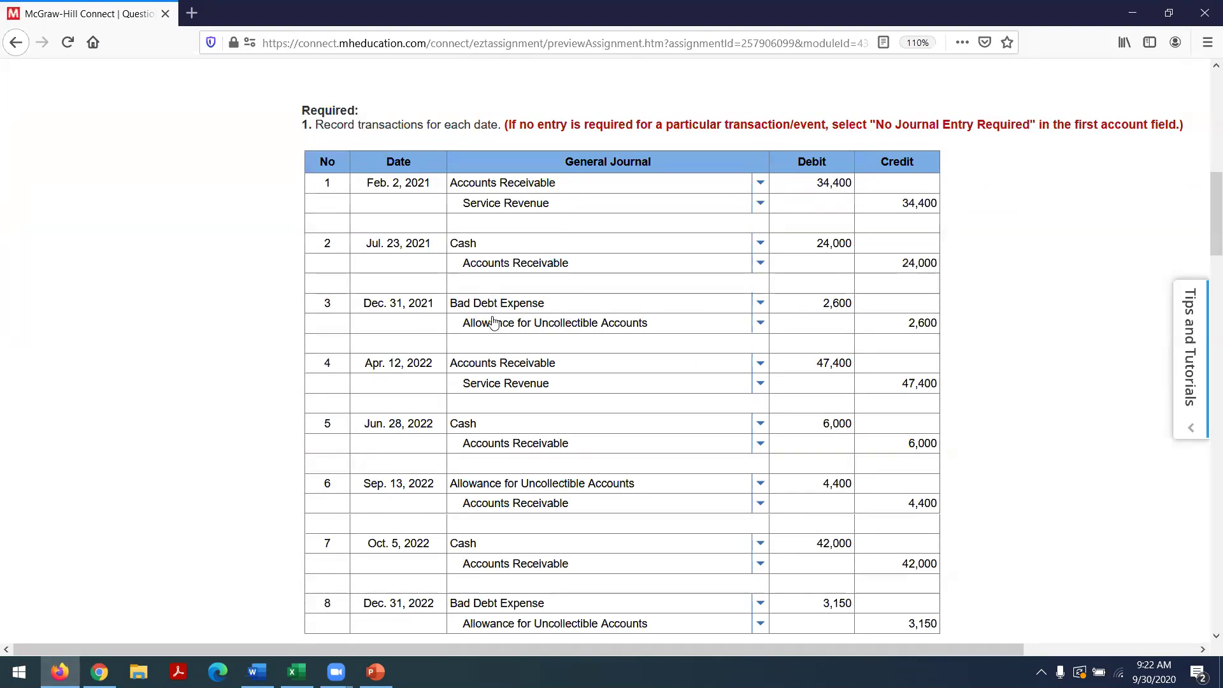
click(296, 671)
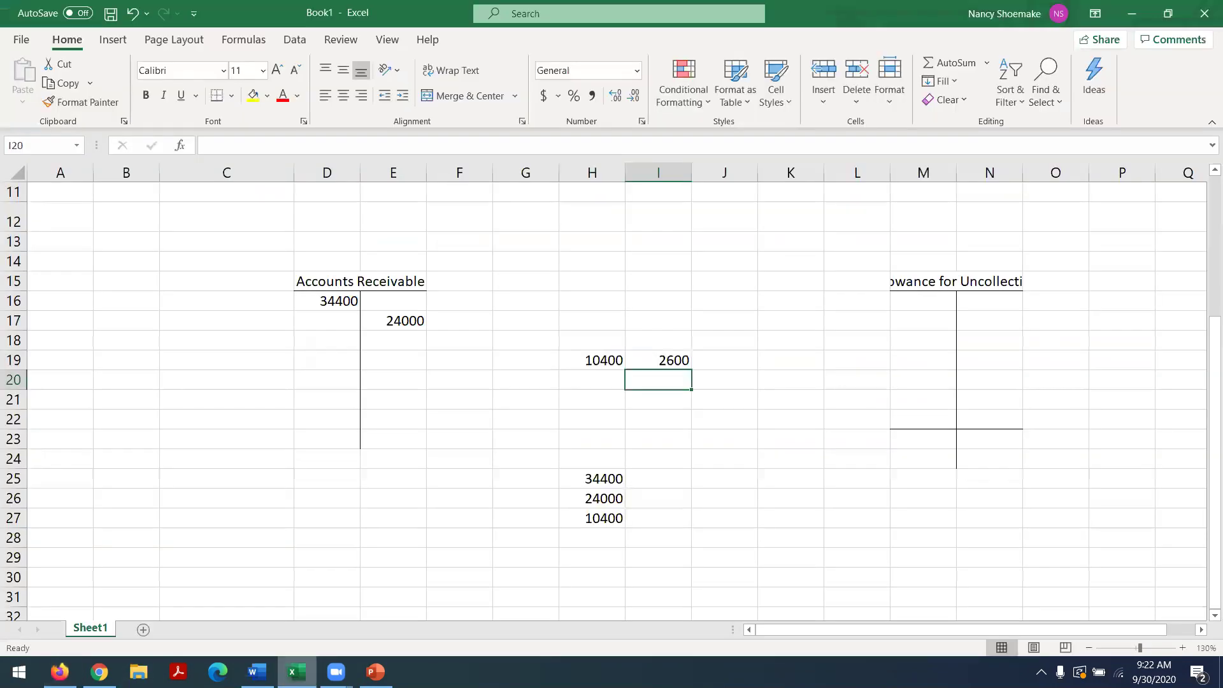
click(989, 300)
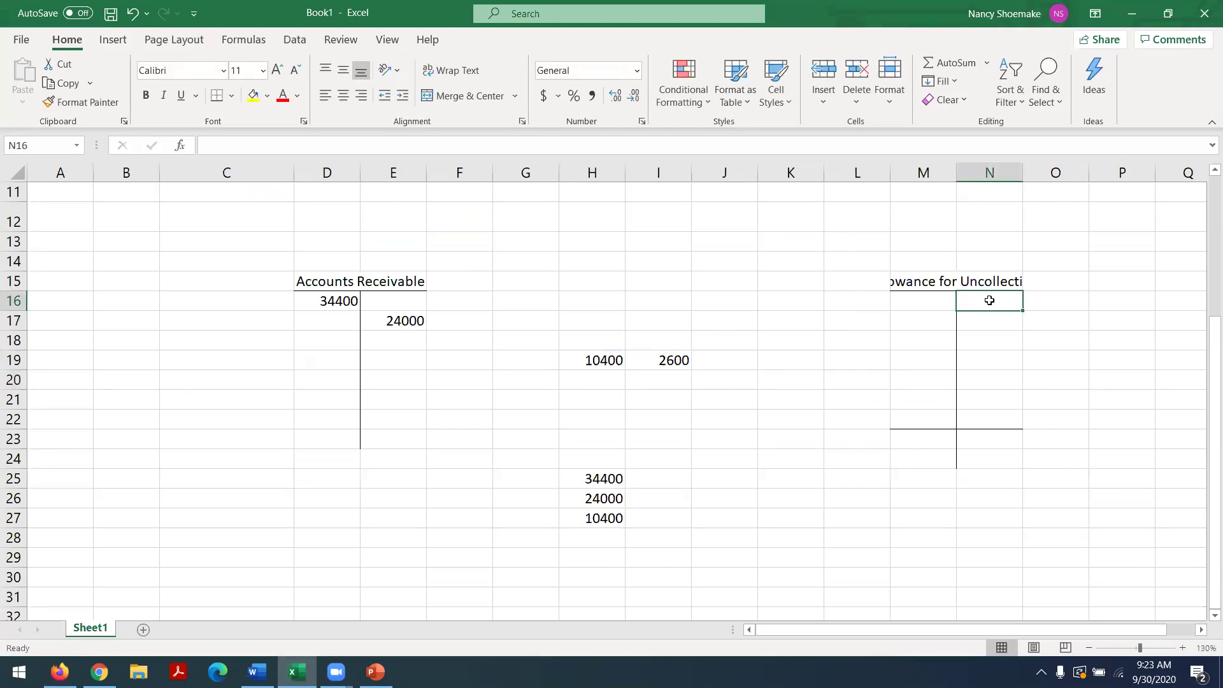
text(2600)
key(Return)
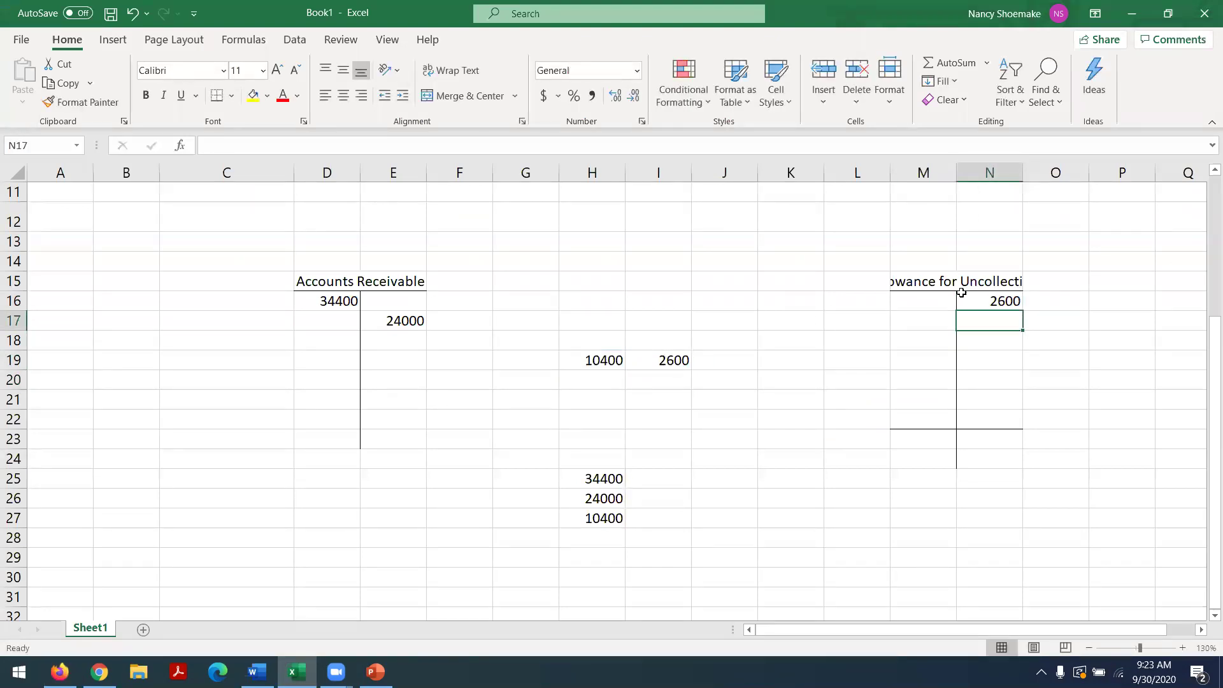
drag(890, 173, 1054, 172)
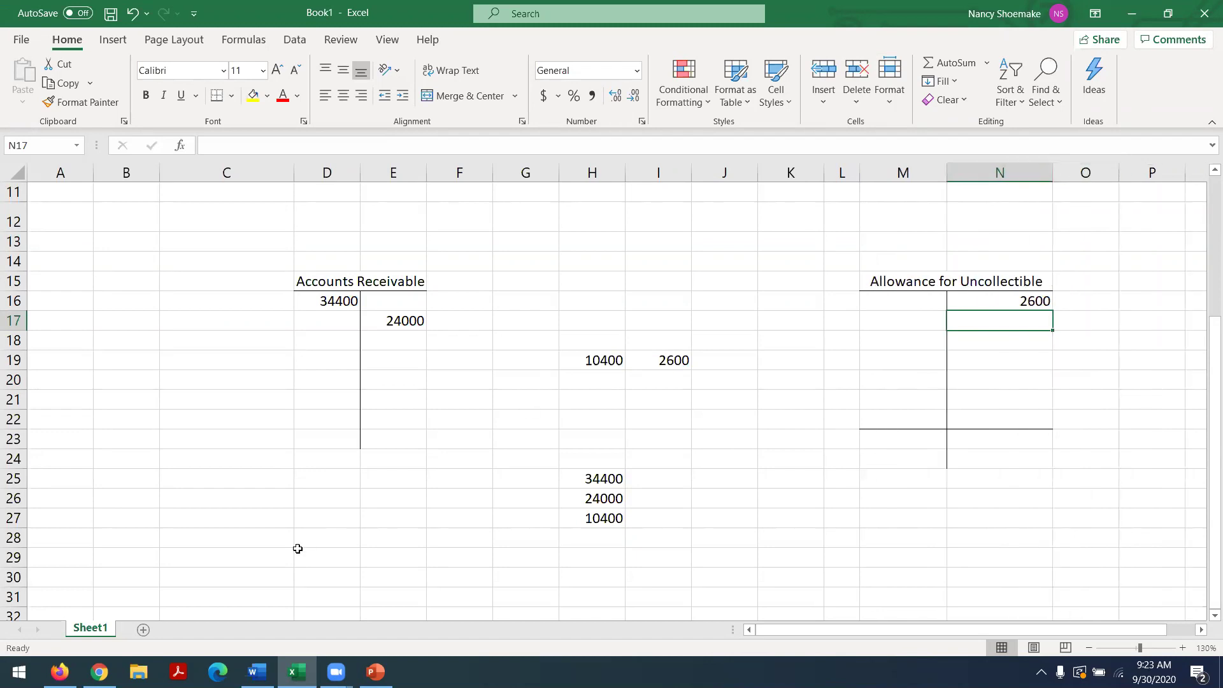
Review the April 12, 2022 transaction in Firefox and post 47400 as an Accounts Receivable debit in Excel cell D18.
click(60, 671)
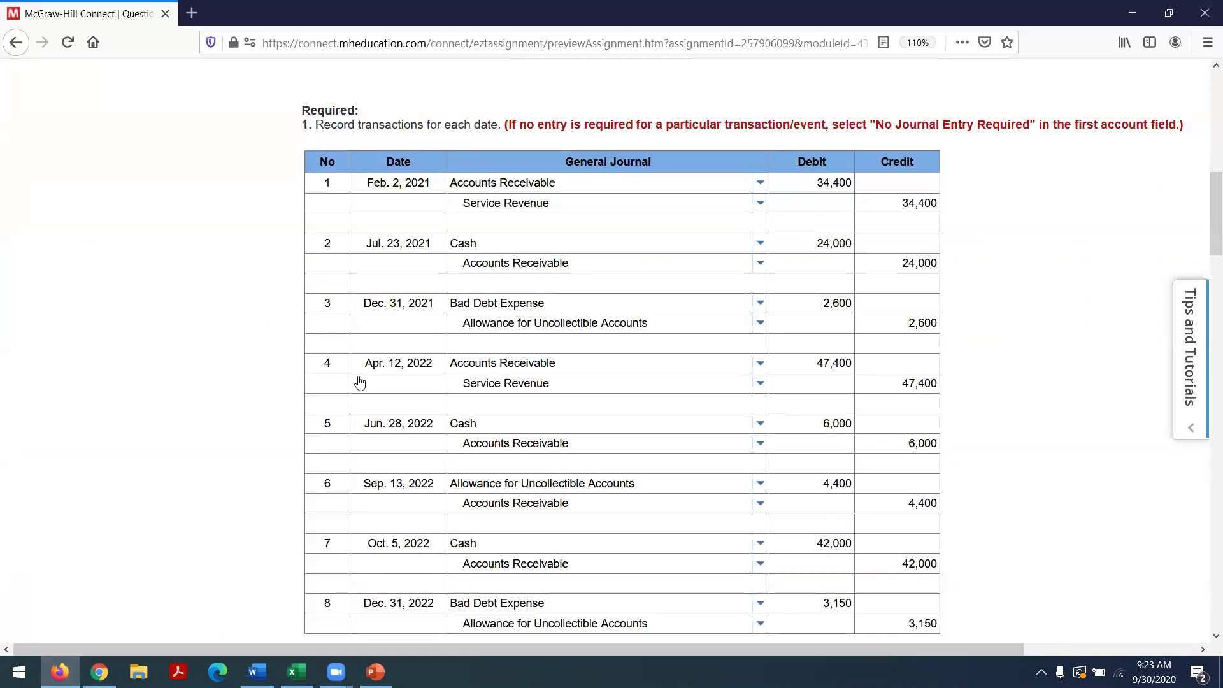
drag(1213, 228, 1205, 159)
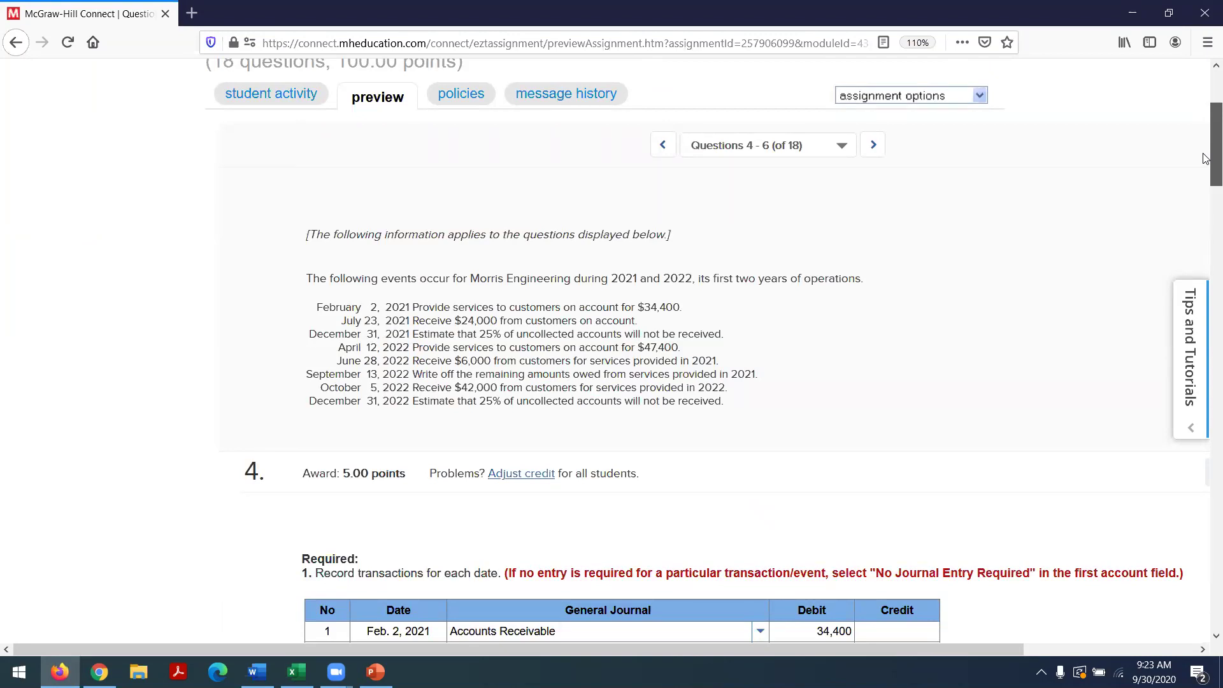
scroll(1206, 159, down, 3)
key(alt+Tab)
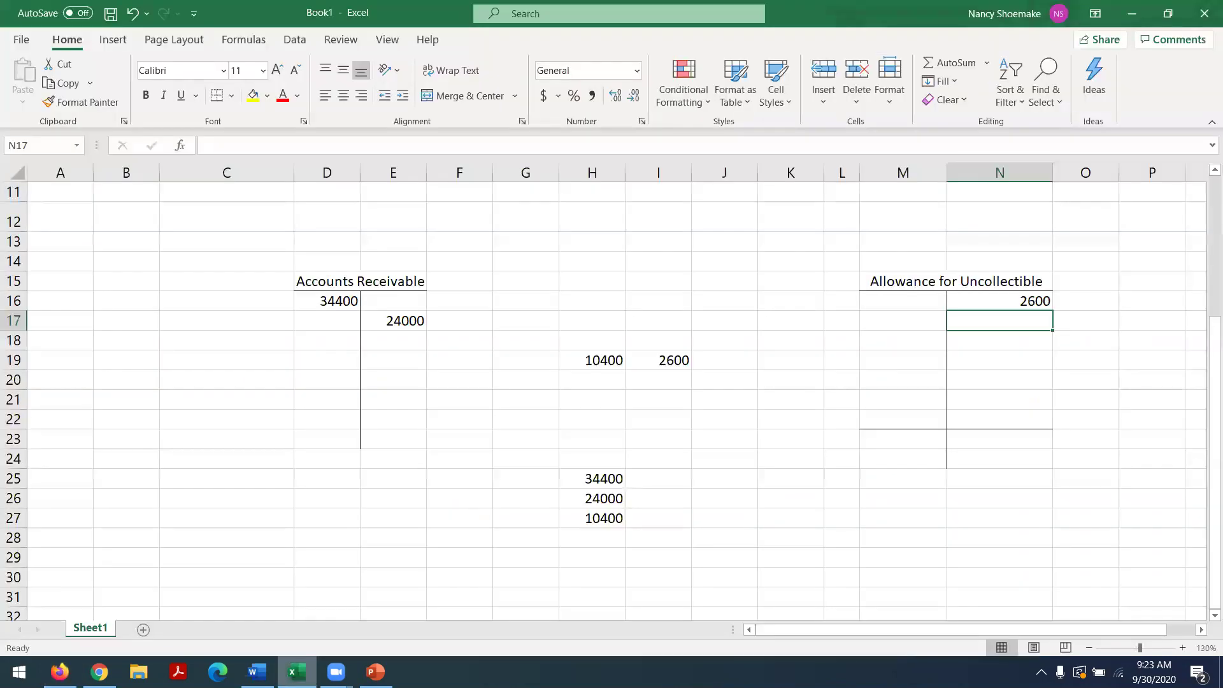
click(309, 344)
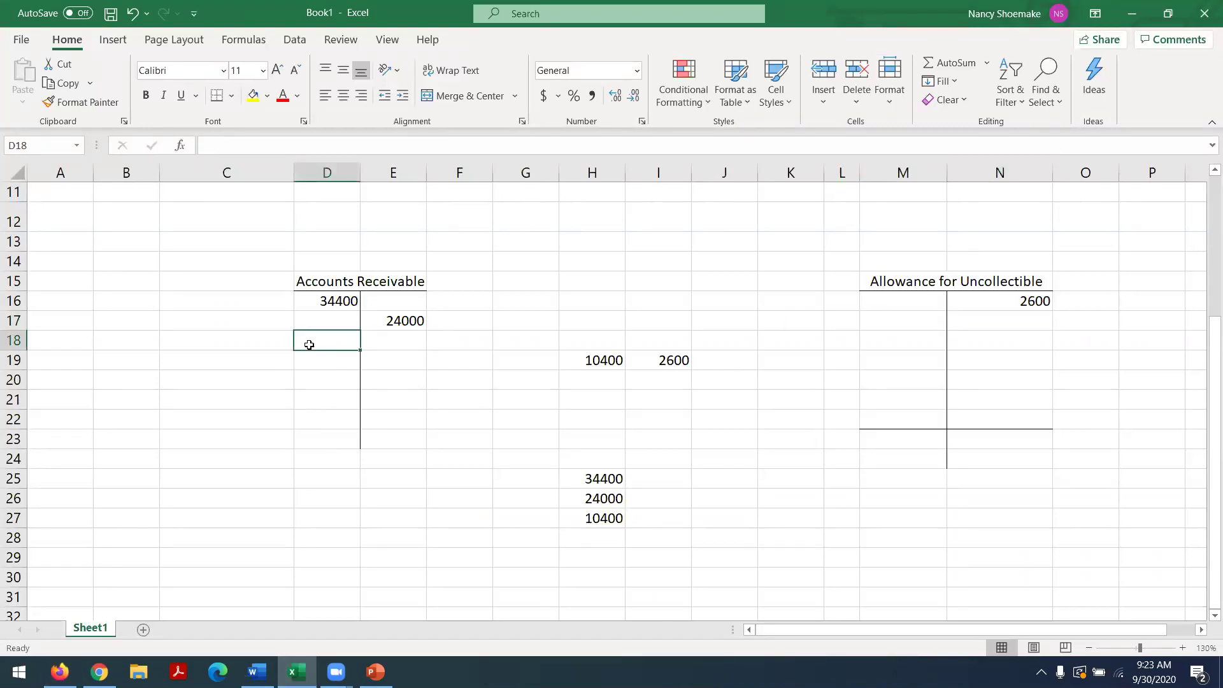
text(47400)
key(Return)
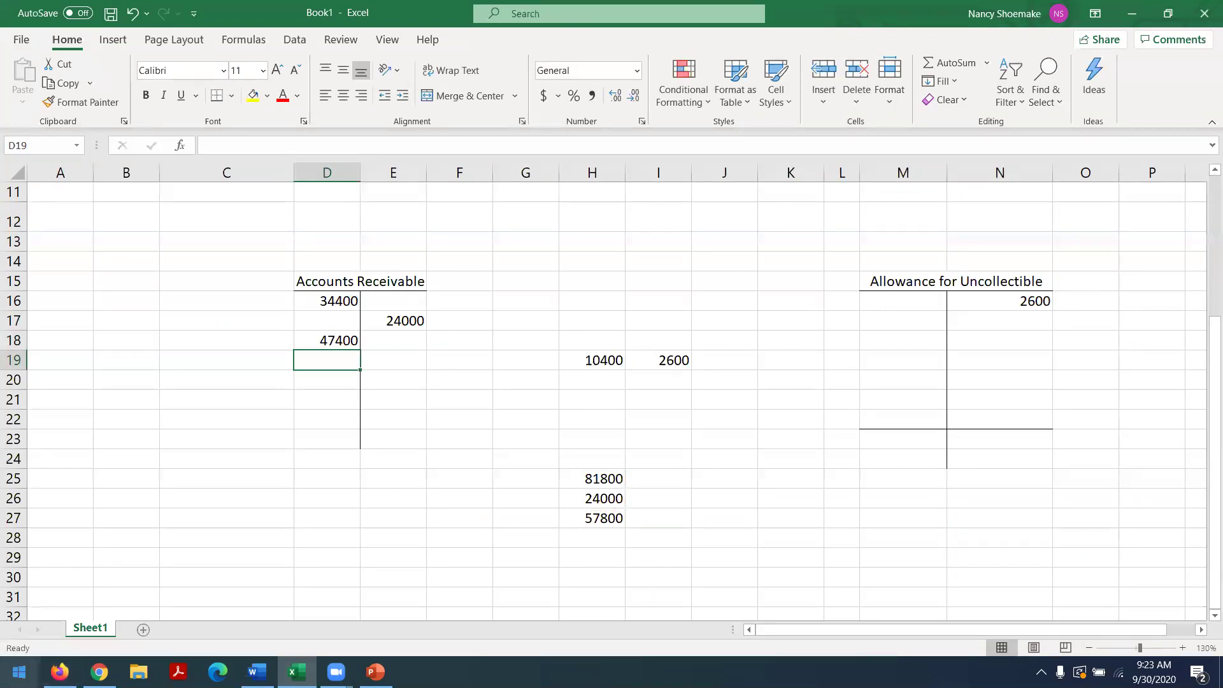
Review the June 28, 2022 collection in Firefox and post 6000 as an Accounts Receivable credit in Excel cell E19.
click(59, 671)
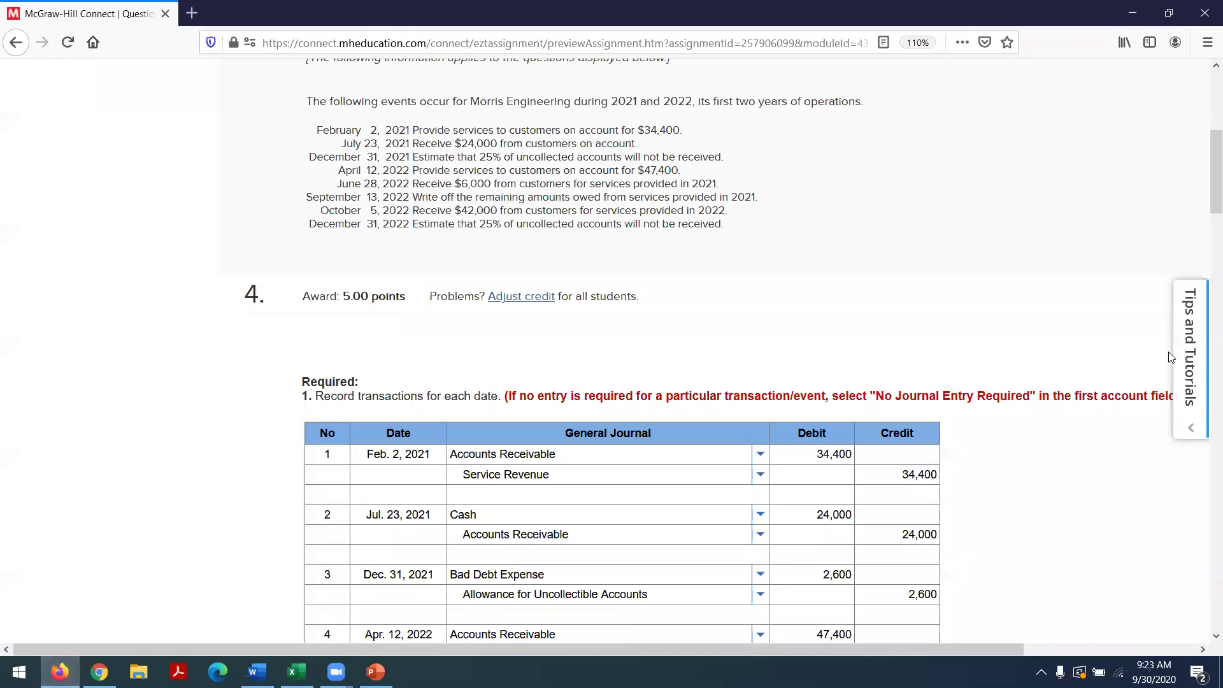
scroll(1206, 166, down, 3)
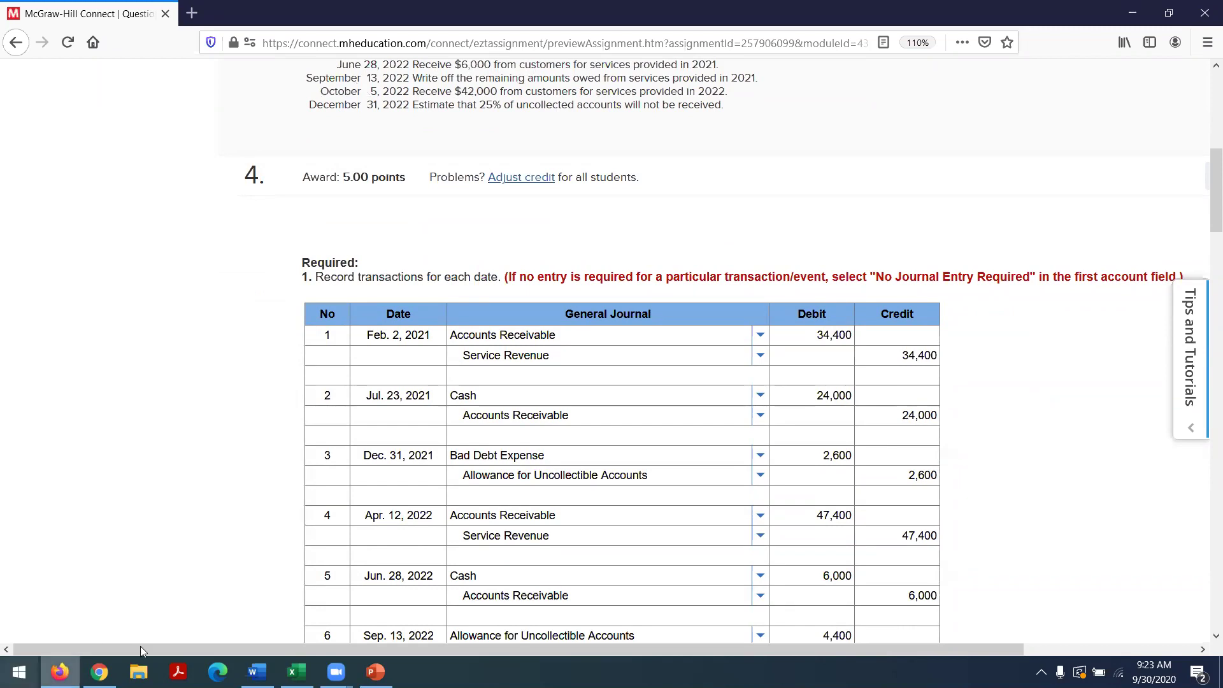
click(297, 671)
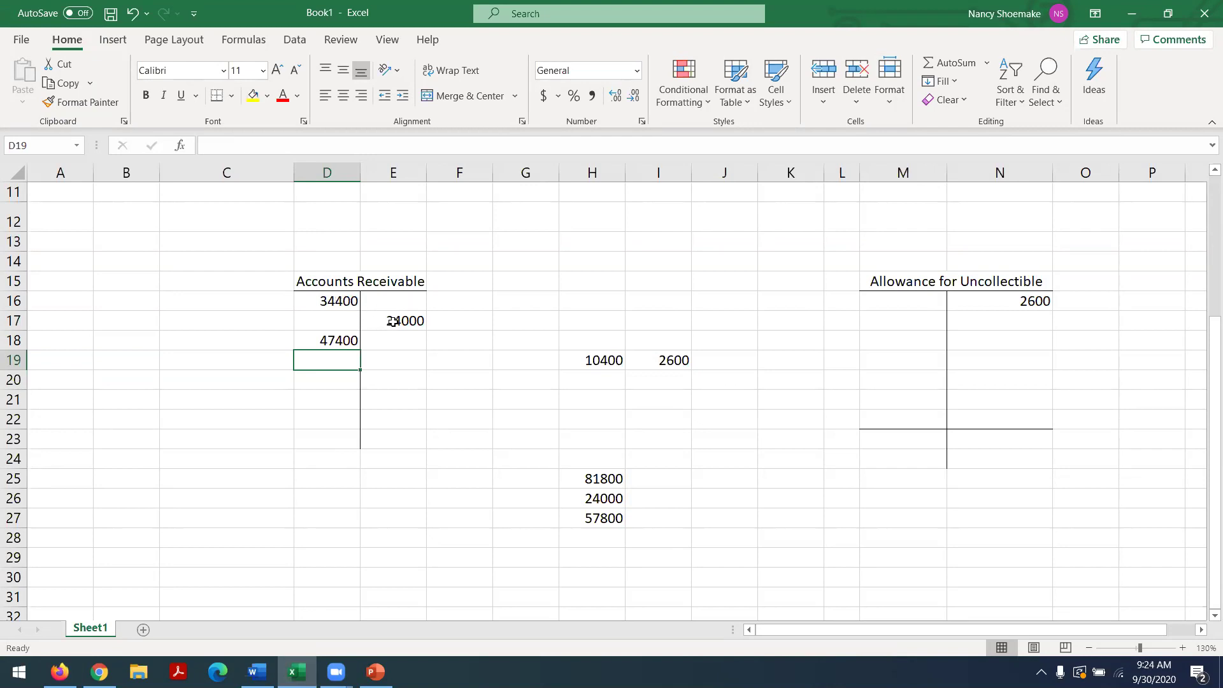
click(383, 362)
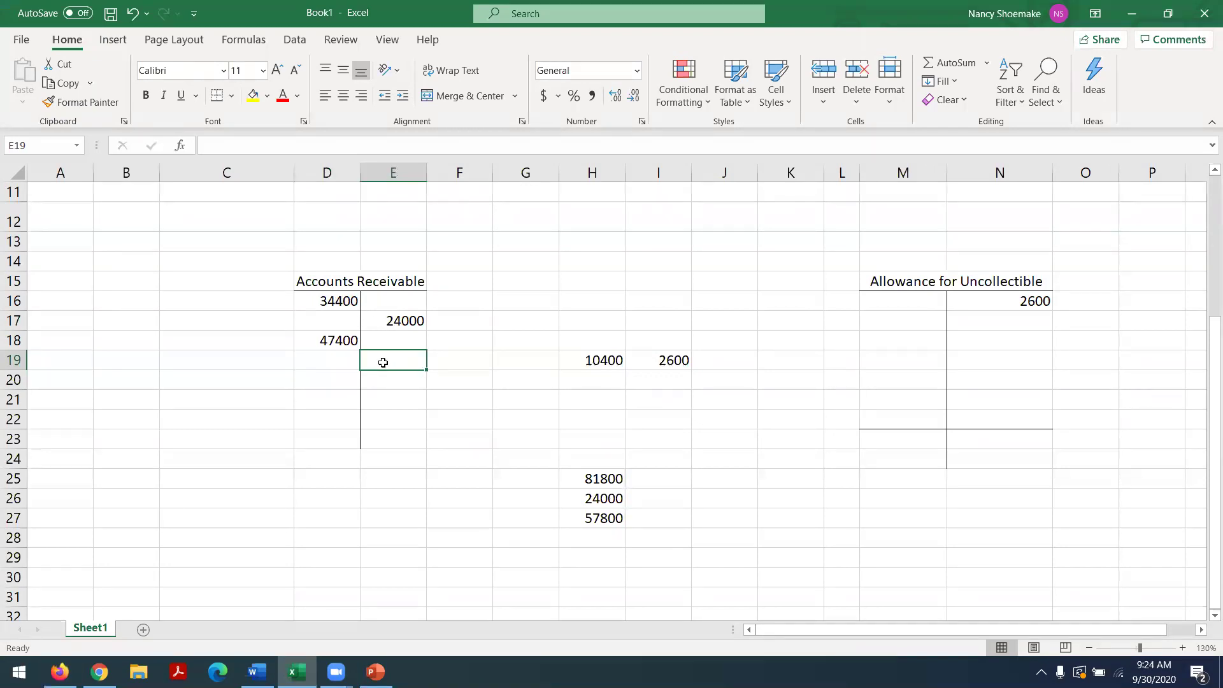
text(6000)
key(Return)
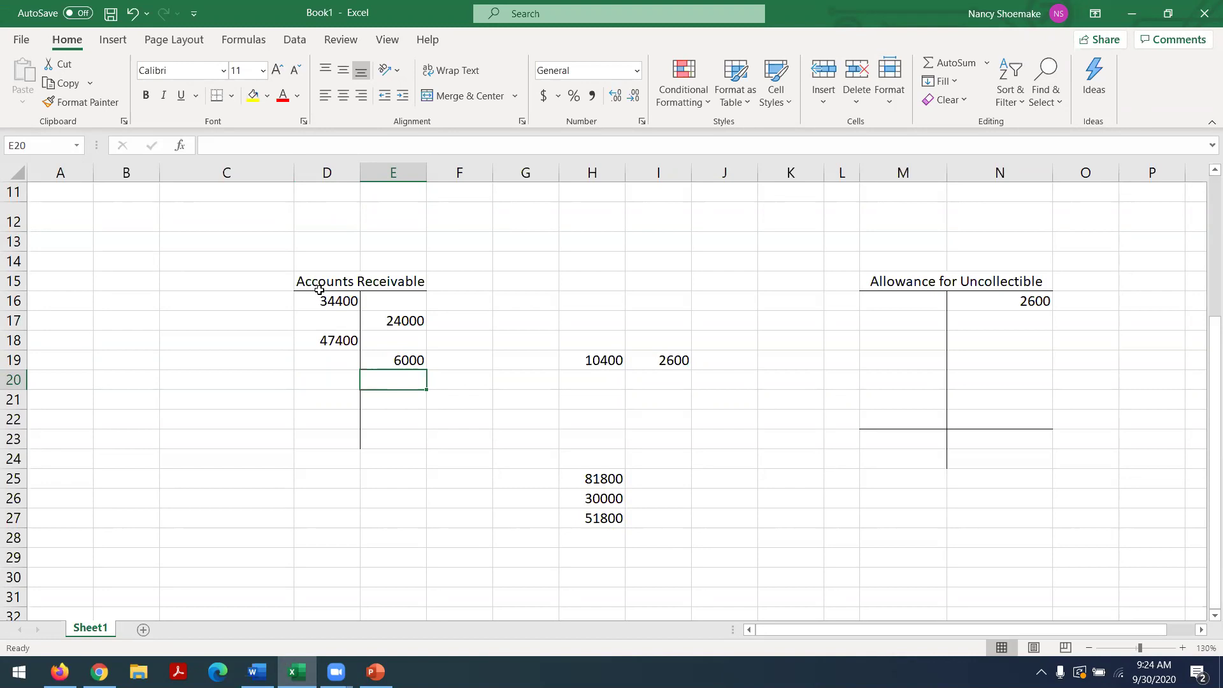
List the 2021 receivables balance of 10400 in G14 and the collection of -6000 below it in G15.
click(541, 257)
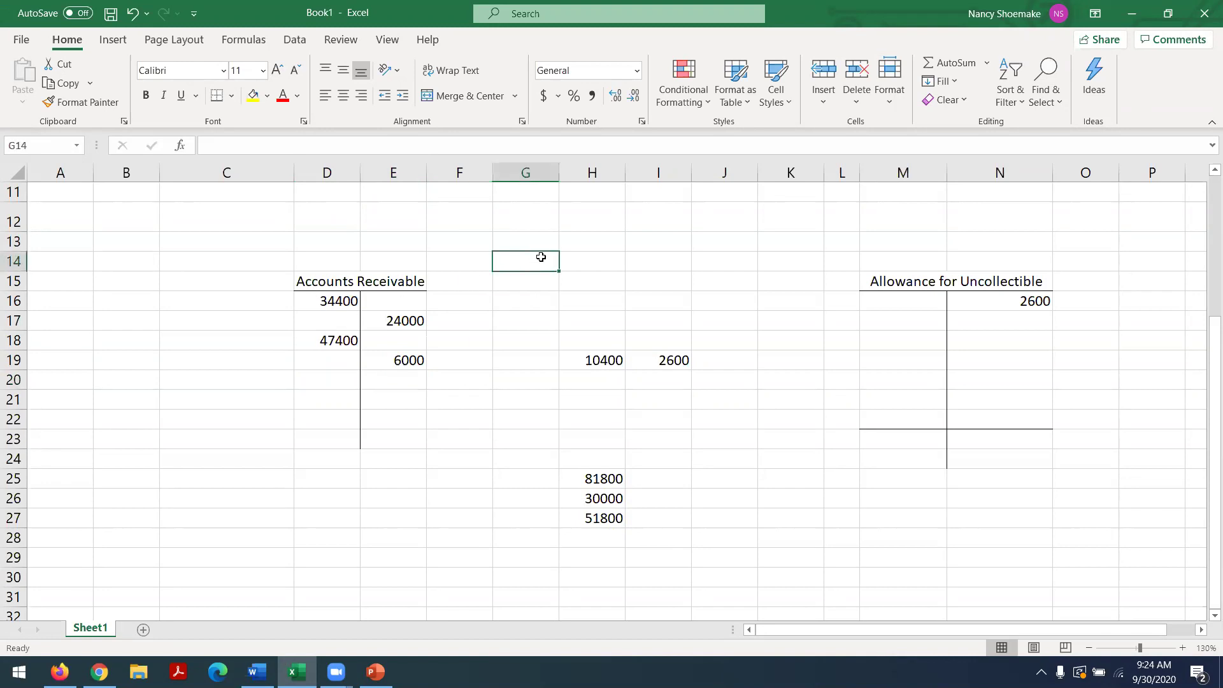
text(10400)
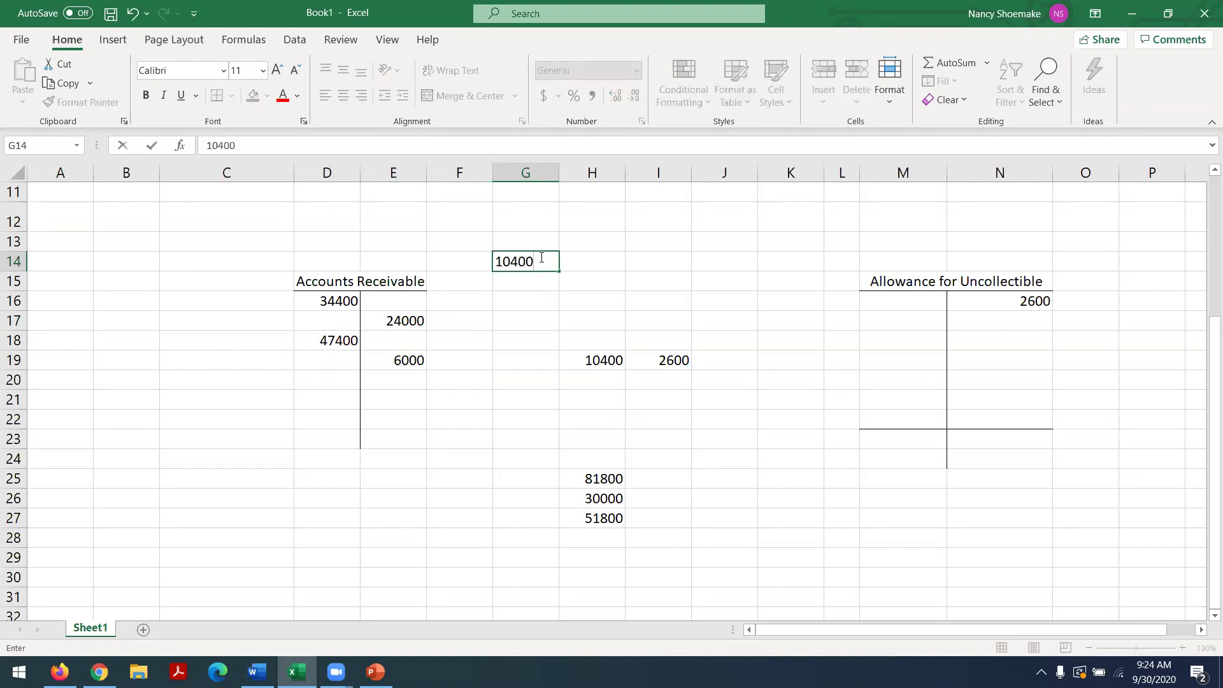
key(Return)
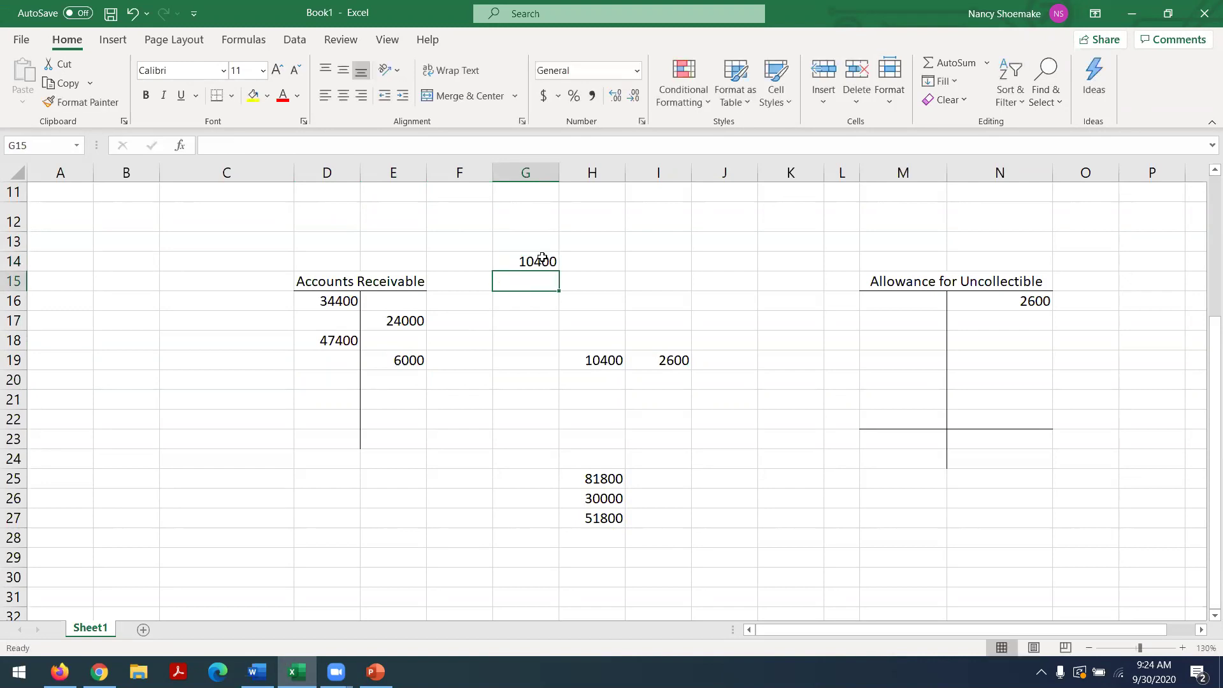
text(-6000)
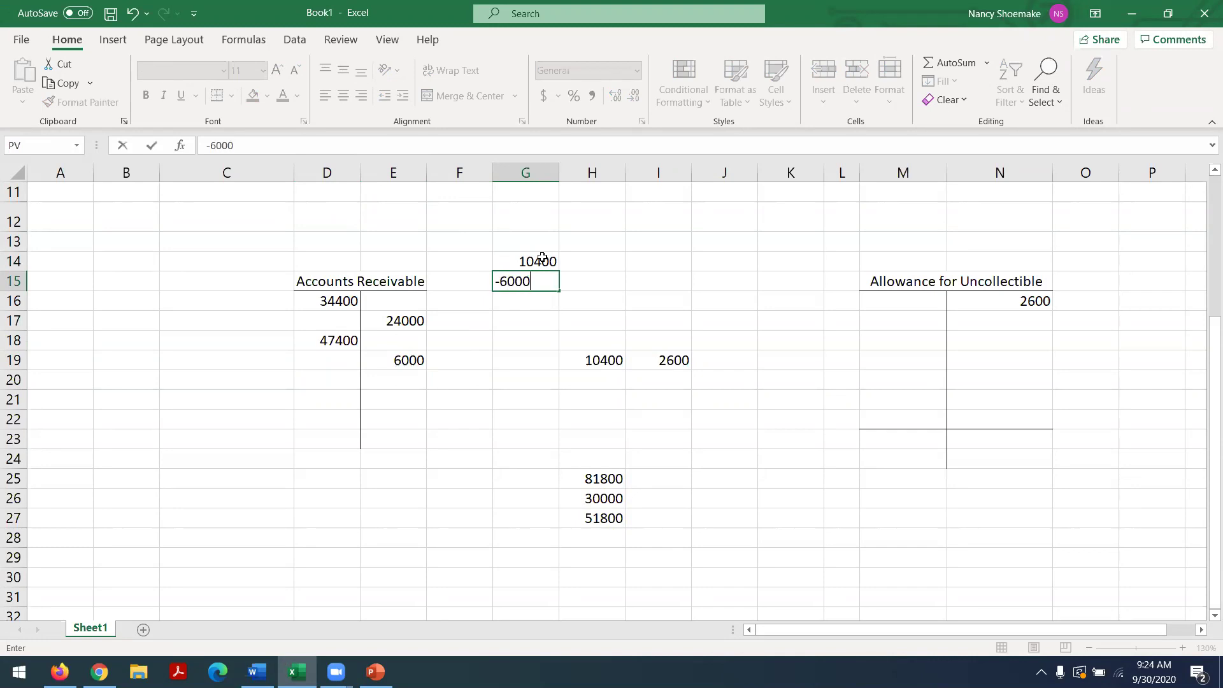
key(Return)
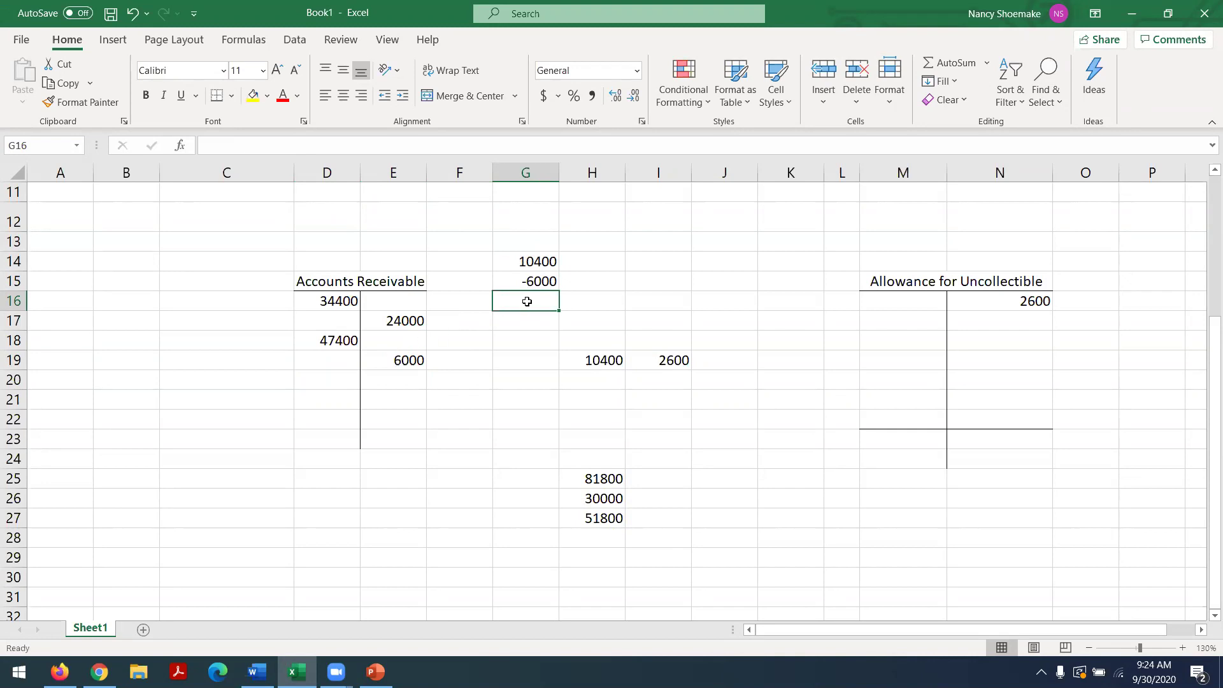
Try to add the 10400 balance and the -6000 collection with a formula in G16.
text(=)
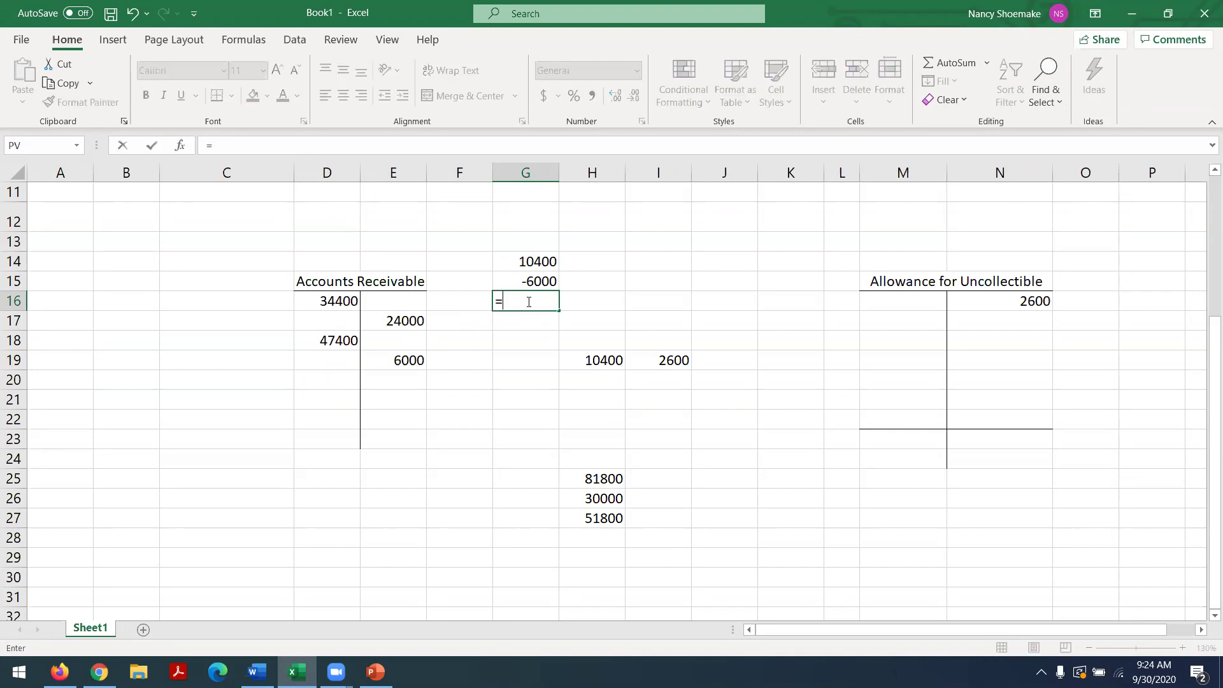
click(522, 261)
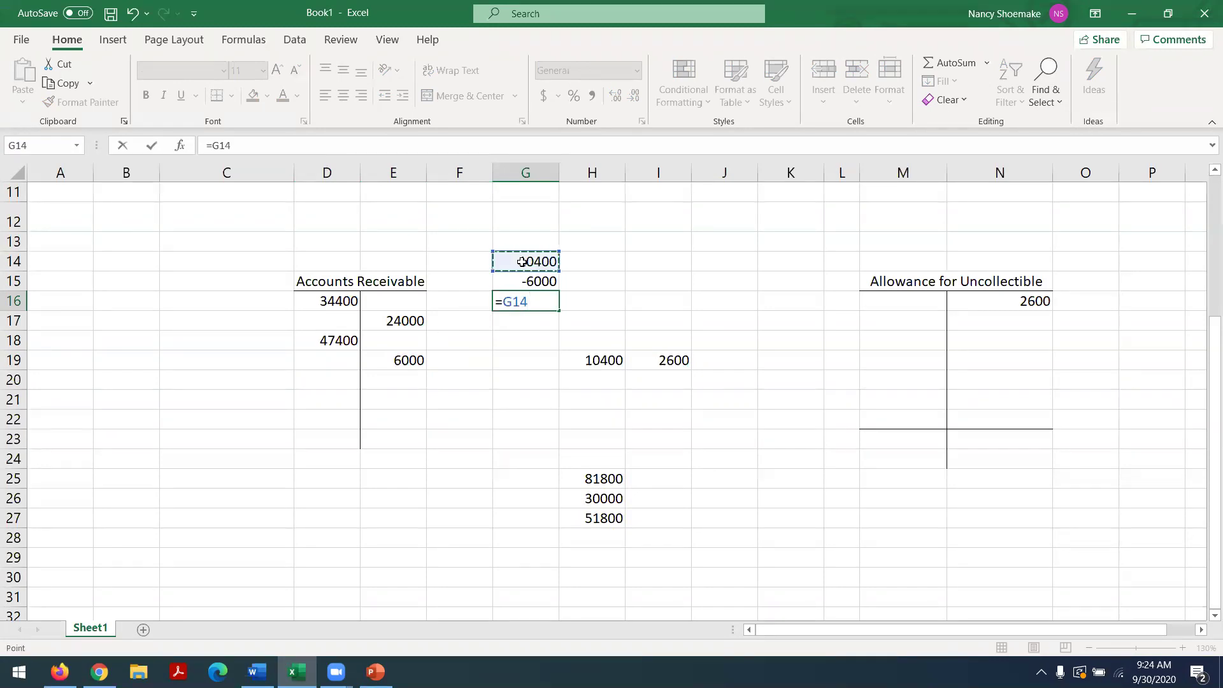
text(+)
click(603, 302)
key(F2)
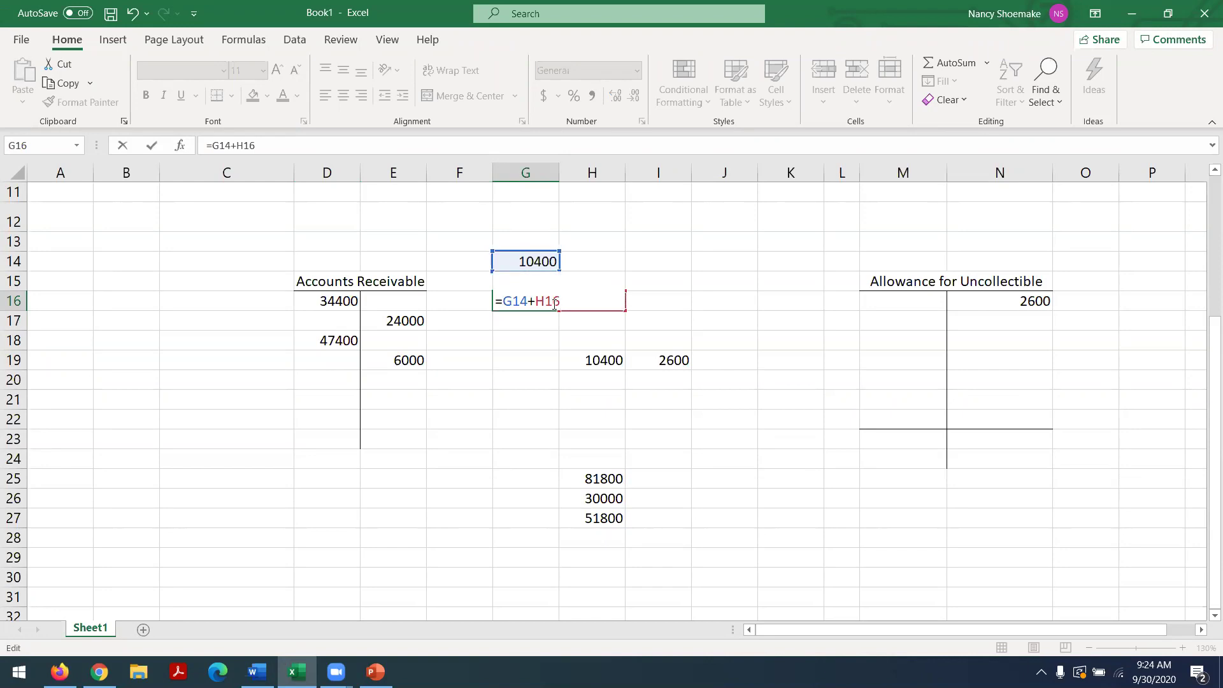
key(Return)
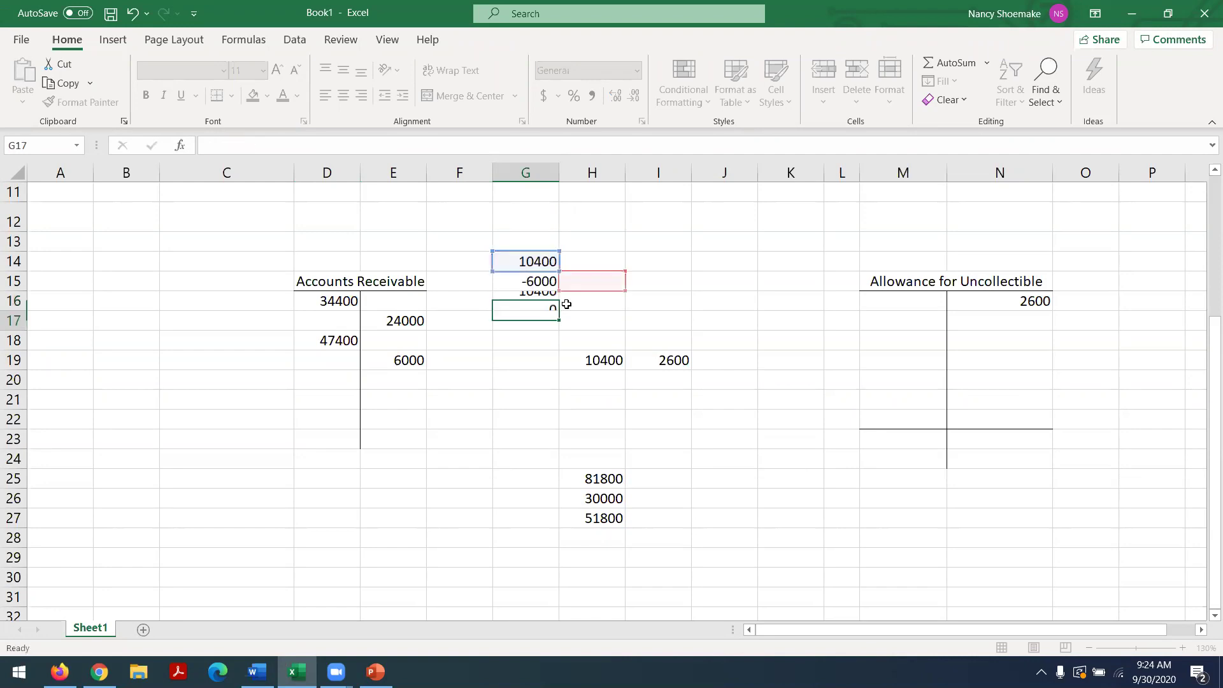
Replace the formula in G16 with the remaining 2021 receivable of 4400.
click(528, 301)
key(BackSpace)
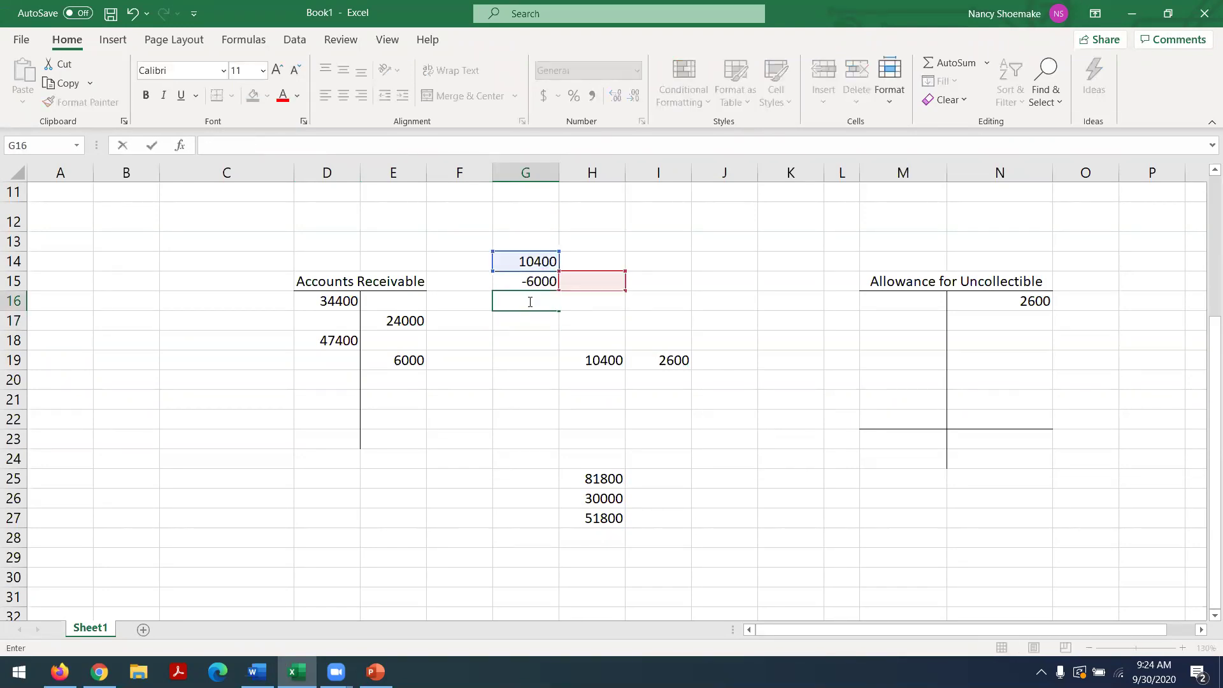
text(4400)
key(Return)
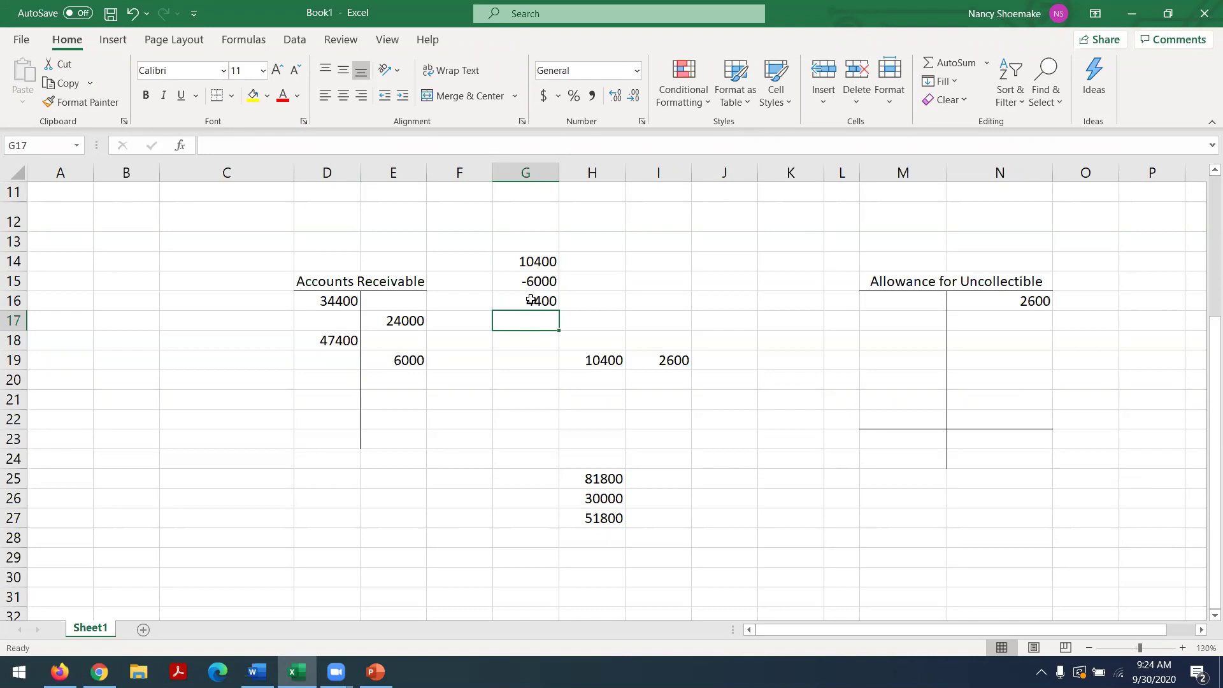
Review the September 13, 2022 write-off in Firefox and post 4400 as an Allowance for Uncollectible debit in Excel cell M17.
click(59, 667)
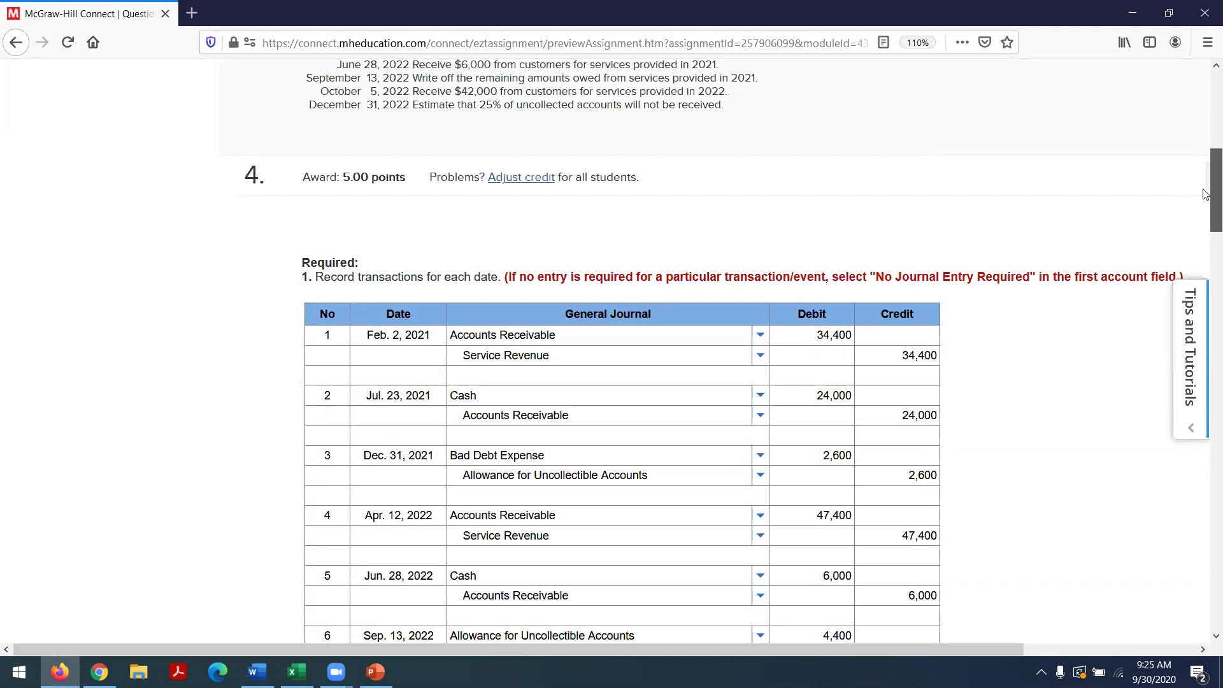
scroll(1205, 186, down, 3)
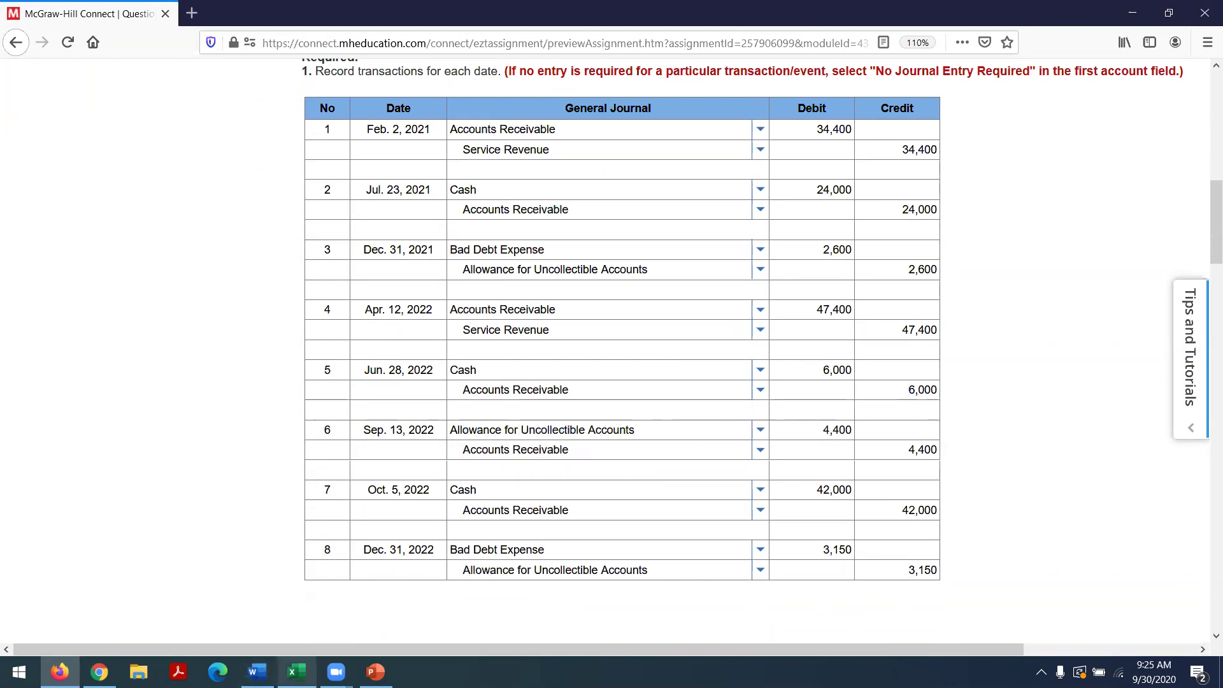
click(296, 671)
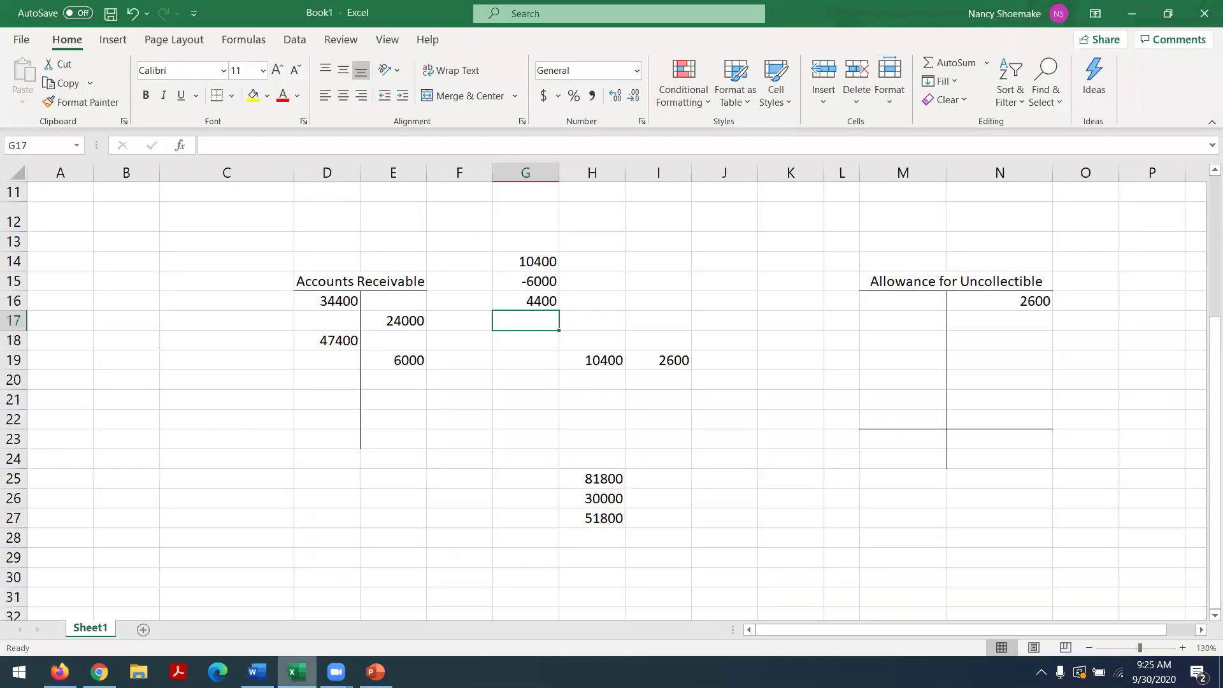
click(876, 316)
text(4400)
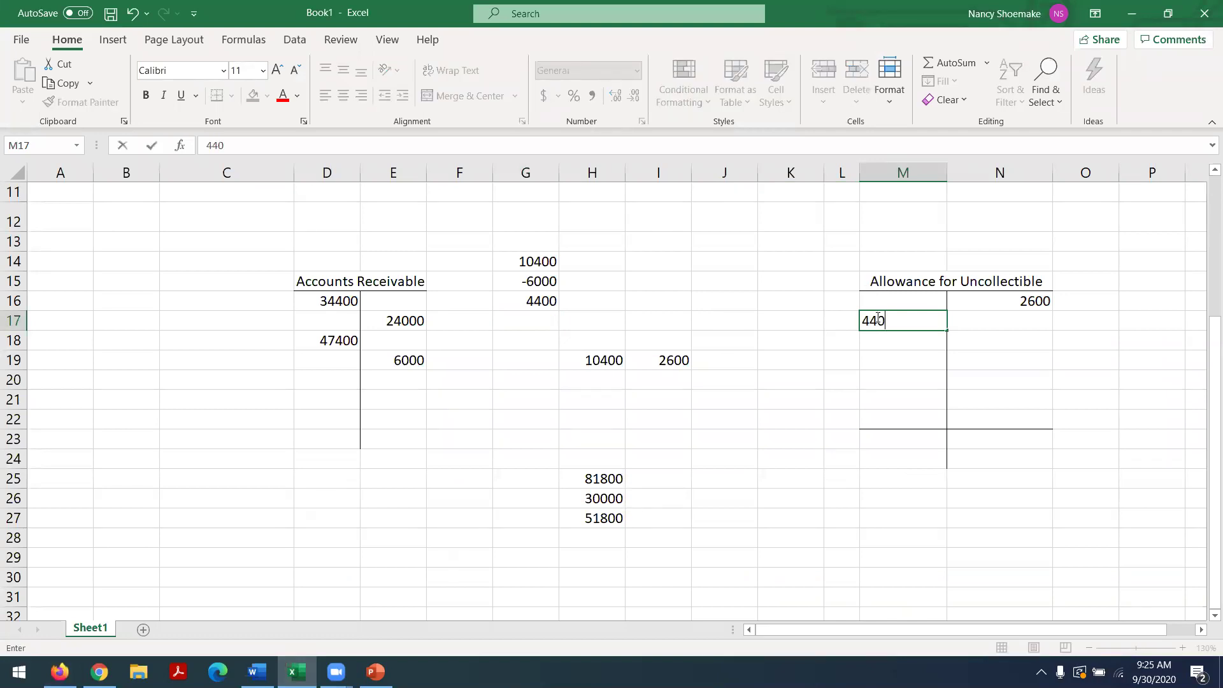
key(Return)
Post the 4400 write-off as an Accounts Receivable credit in cell E20.
click(405, 376)
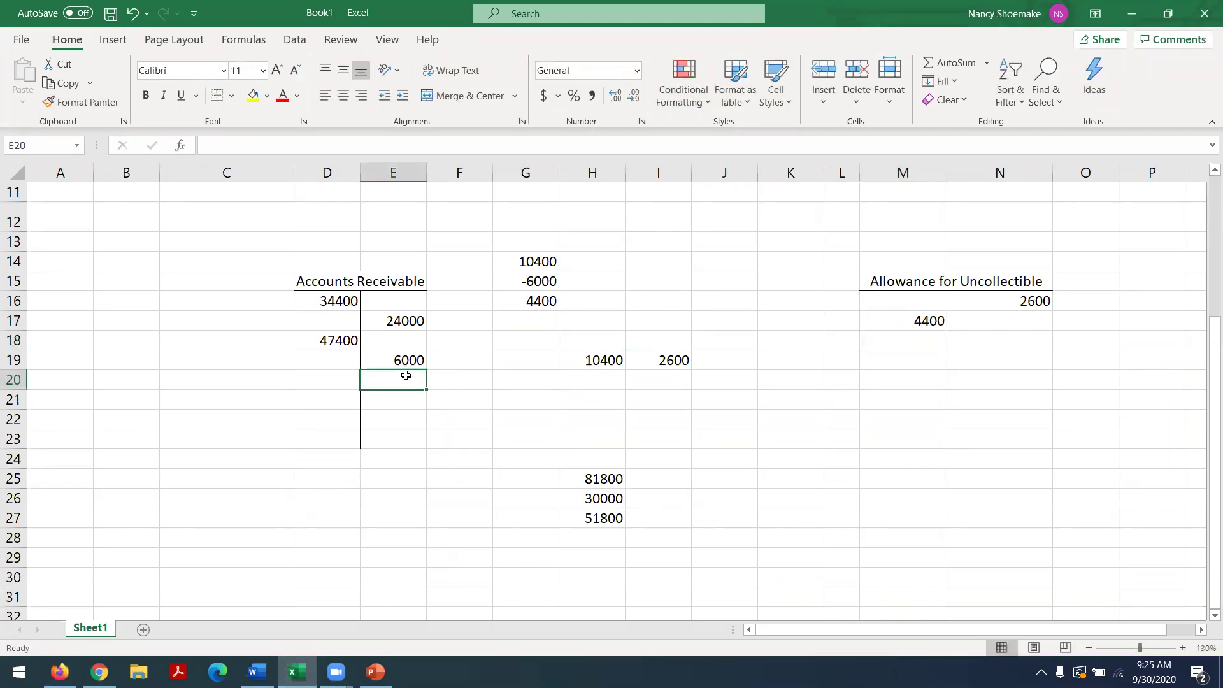
text(4400)
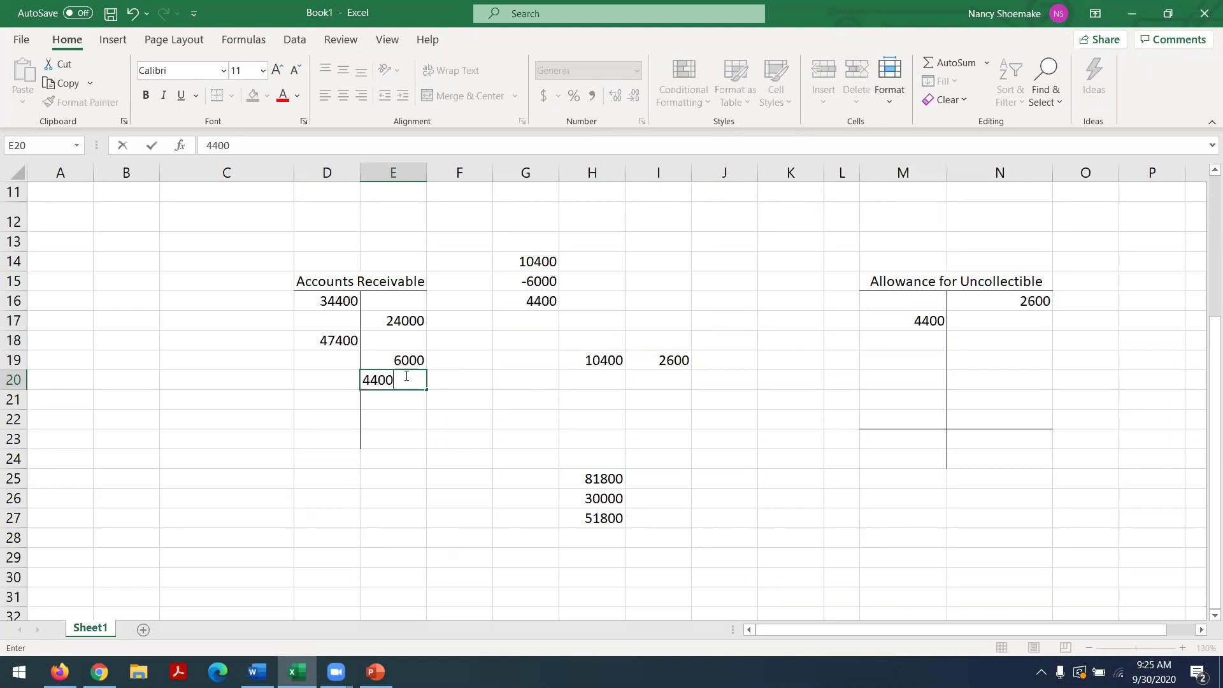
key(Return)
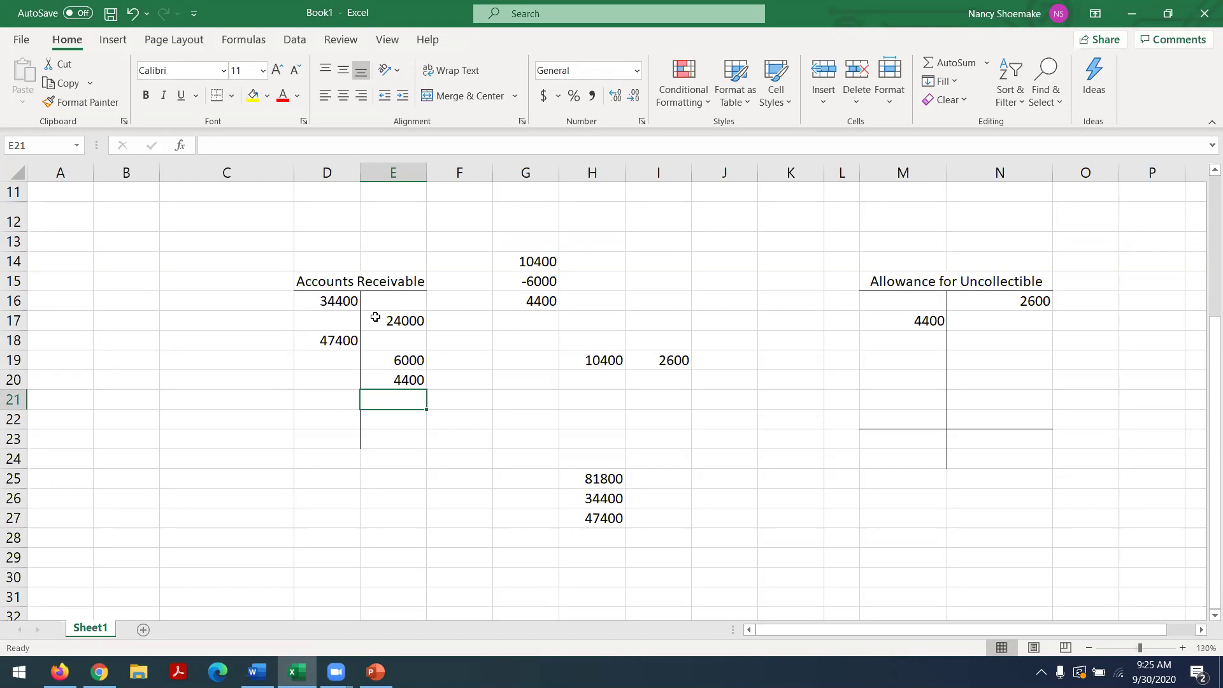
Review the October 5, 2022 collection in Firefox and post 42000 as an Accounts Receivable credit in Excel cell E21.
click(60, 672)
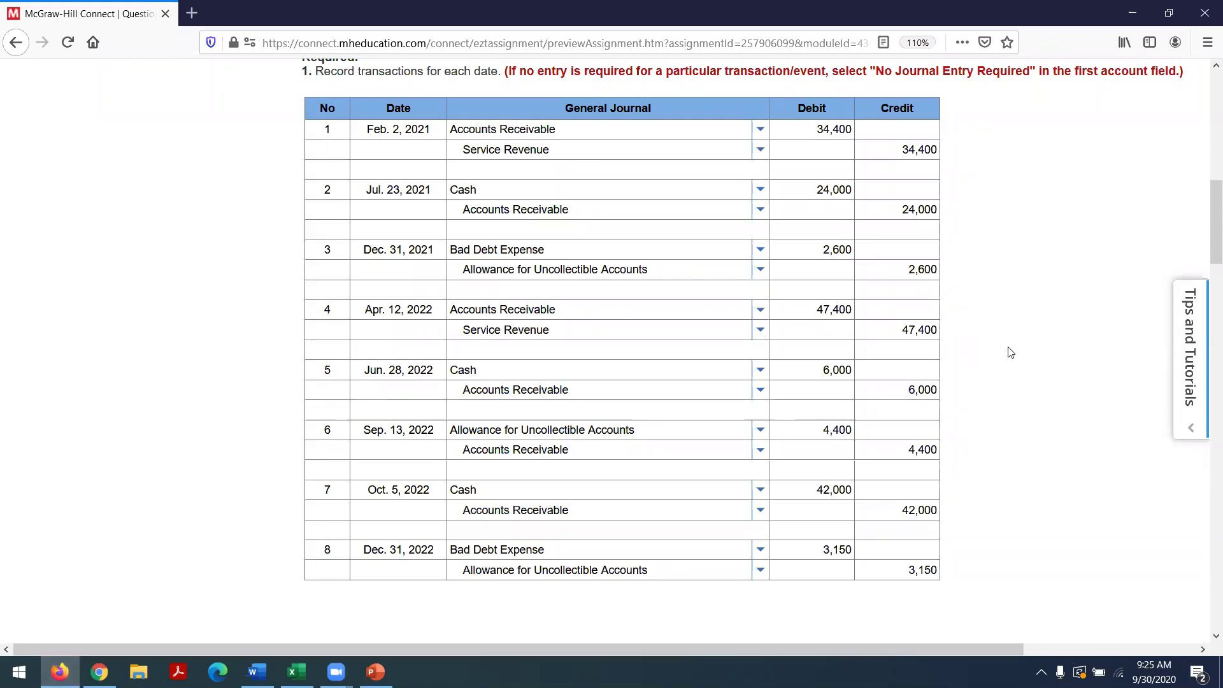
drag(1206, 227, 1202, 171)
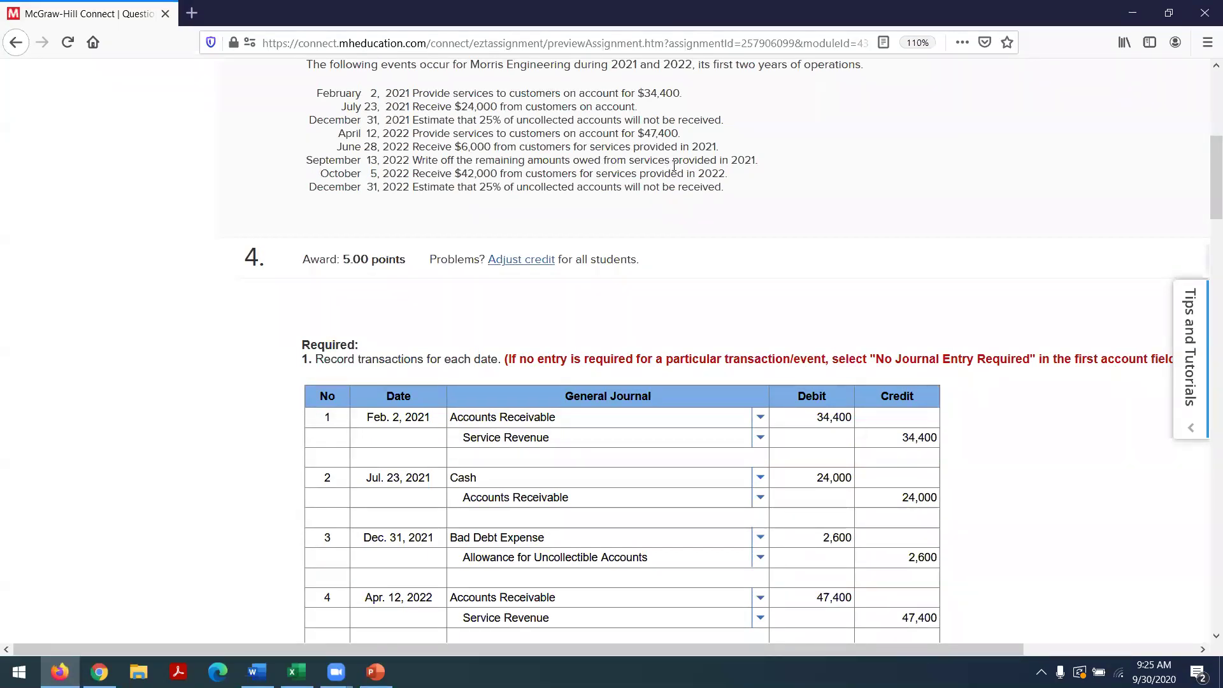
scroll(964, 150, down, 10)
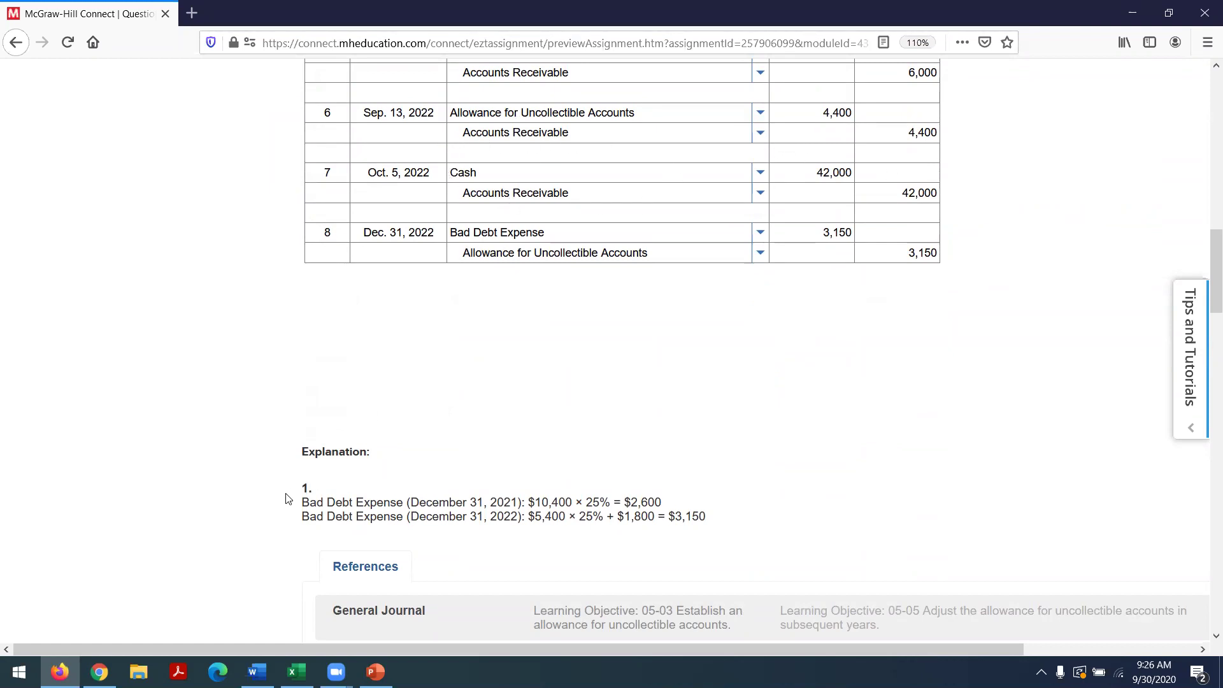
click(296, 671)
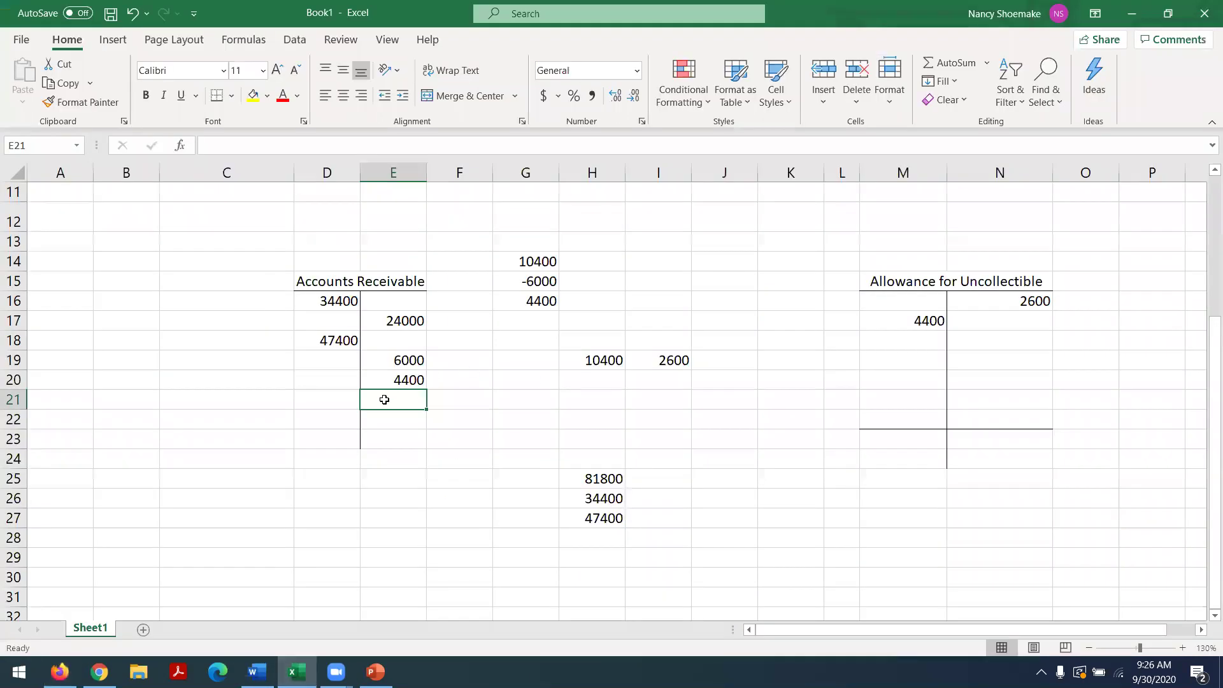
text(42000)
key(Return)
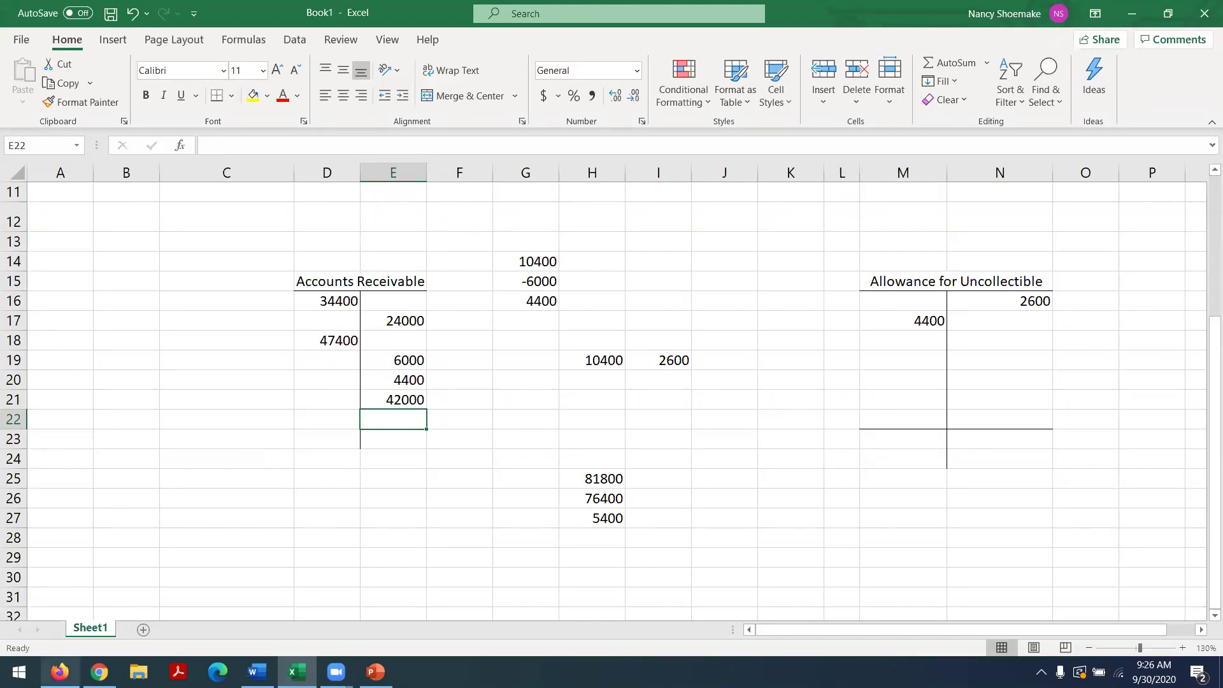
Check the December 31, 2022 estimate in Firefox and calculate 25% of the H27 receivables balance in Excel cell I27.
click(60, 671)
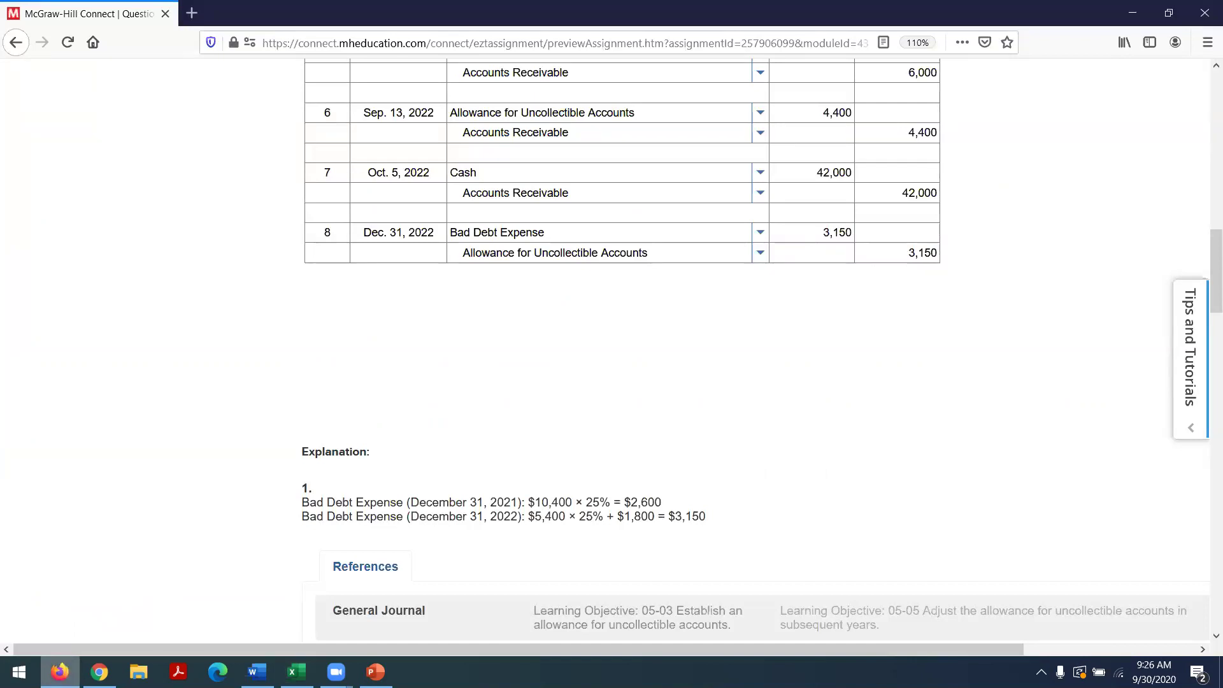
drag(1207, 272, 1122, 156)
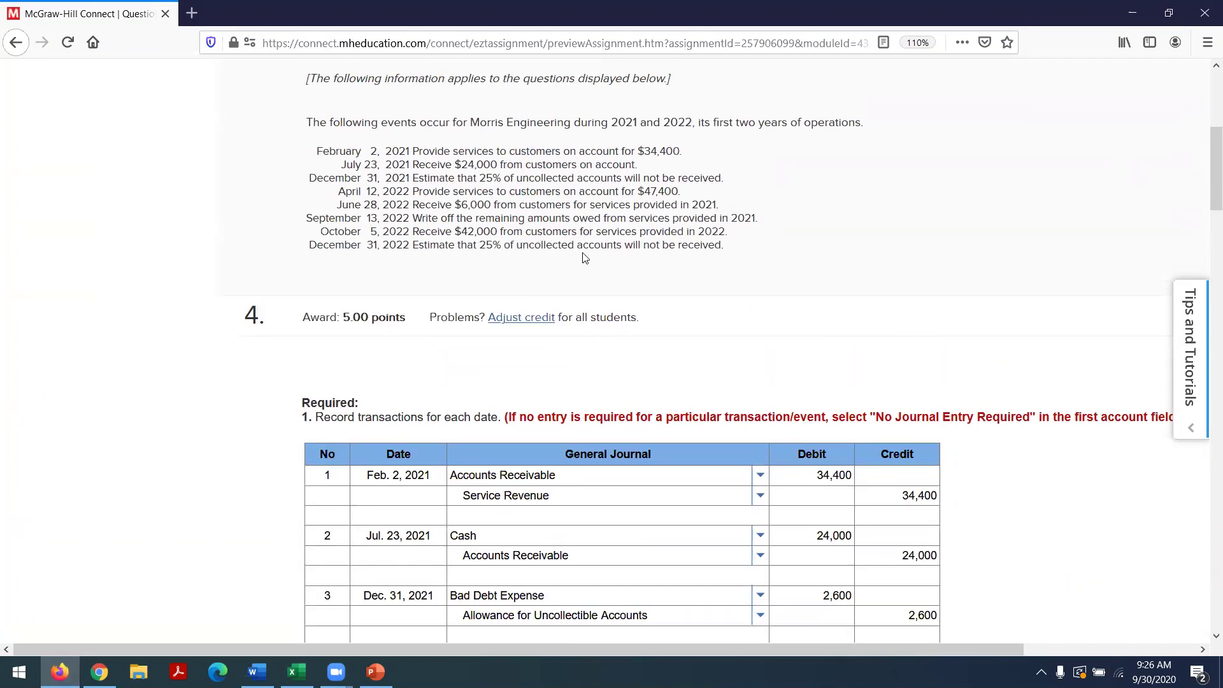
drag(1204, 170, 1204, 274)
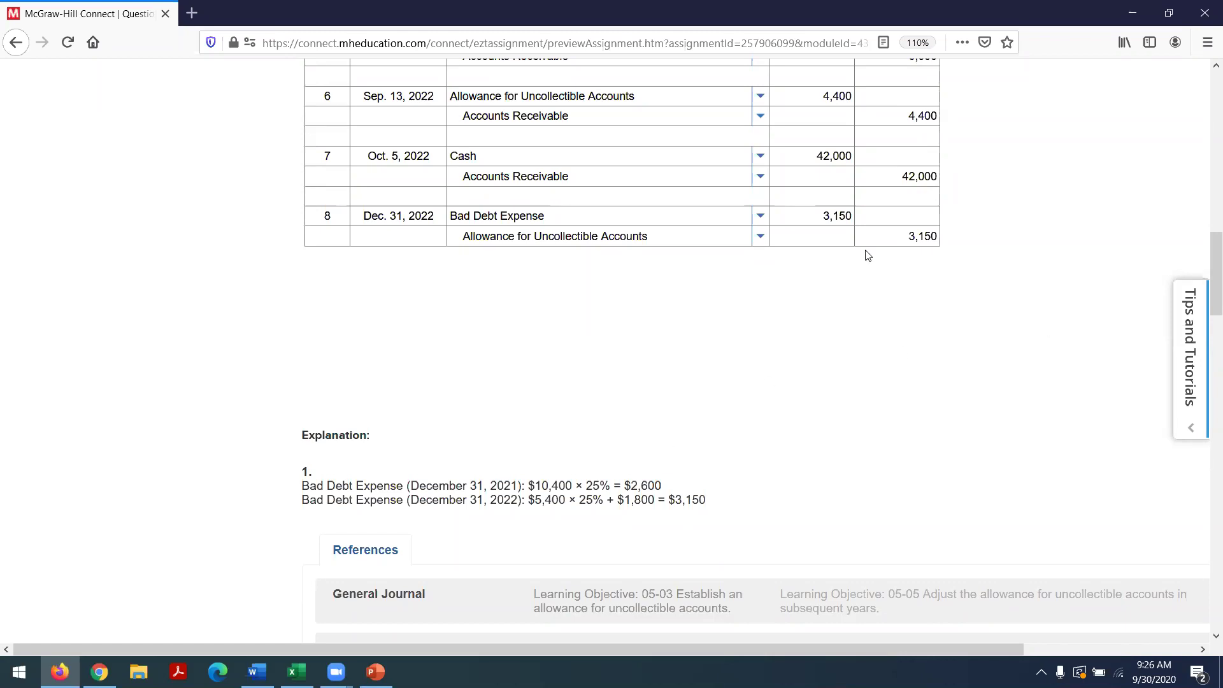
click(296, 671)
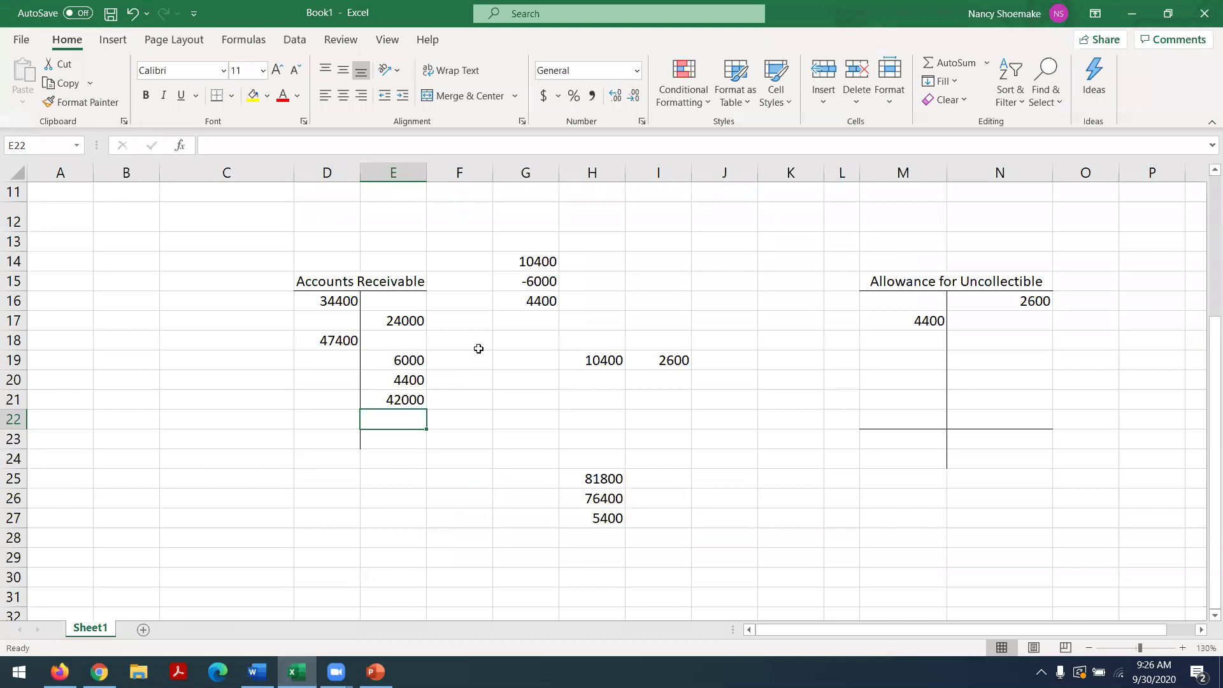
click(583, 519)
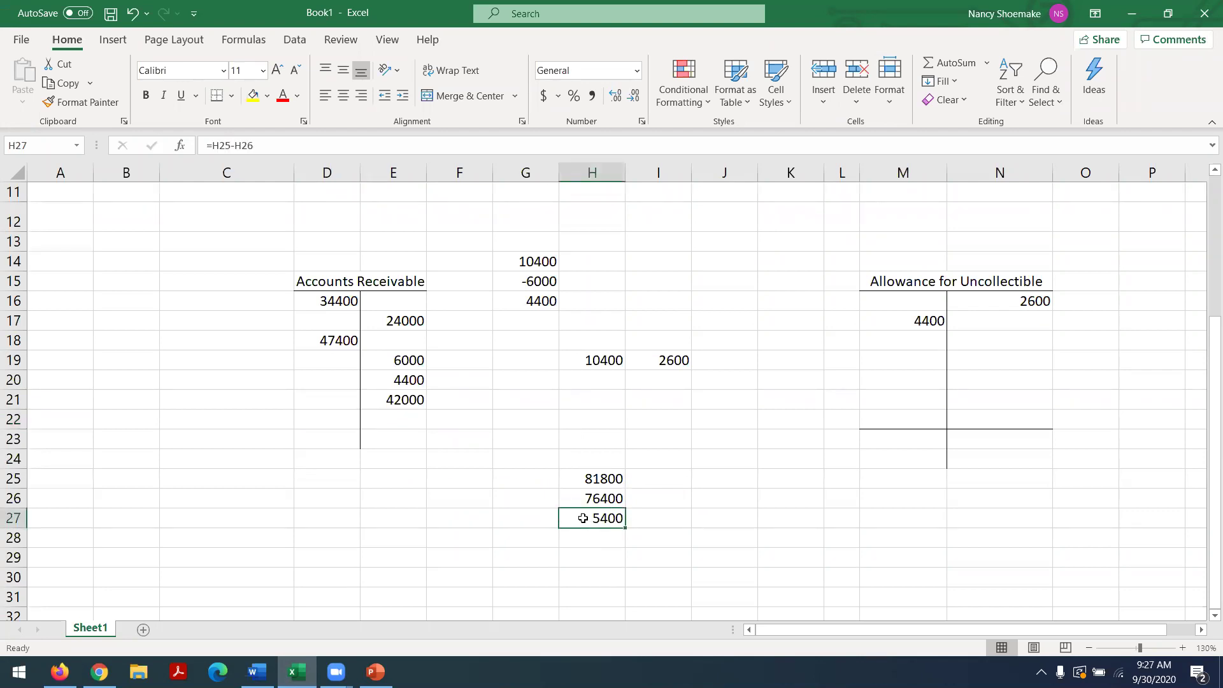
click(650, 521)
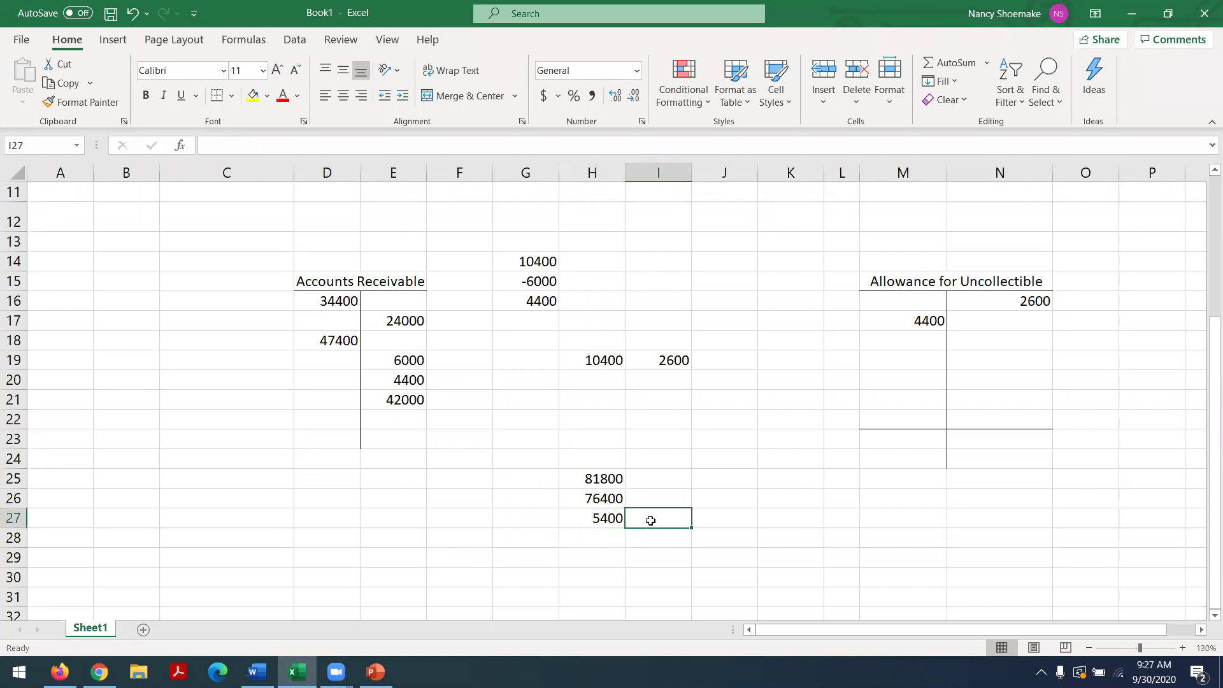
text(=)
key(Left)
text(*.25)
key(Return)
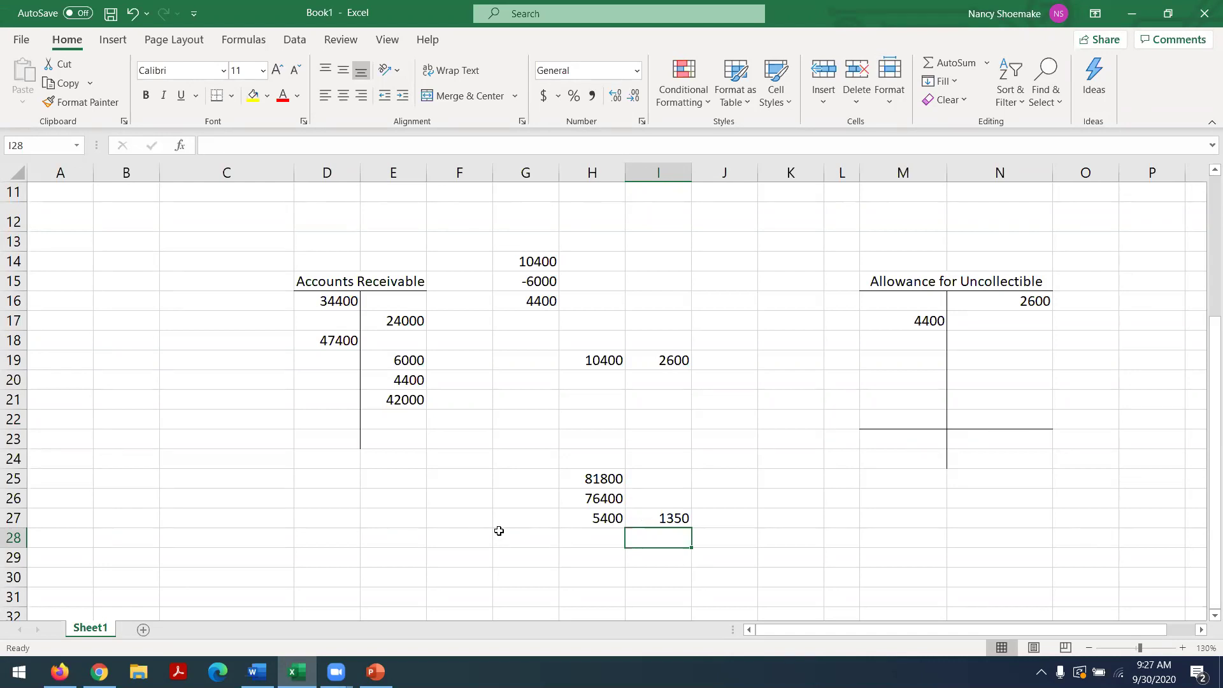
Enter 1350 as the ending credit balance of Allowance for Uncollectible in Excel cell N23.
key(alt+Tab)
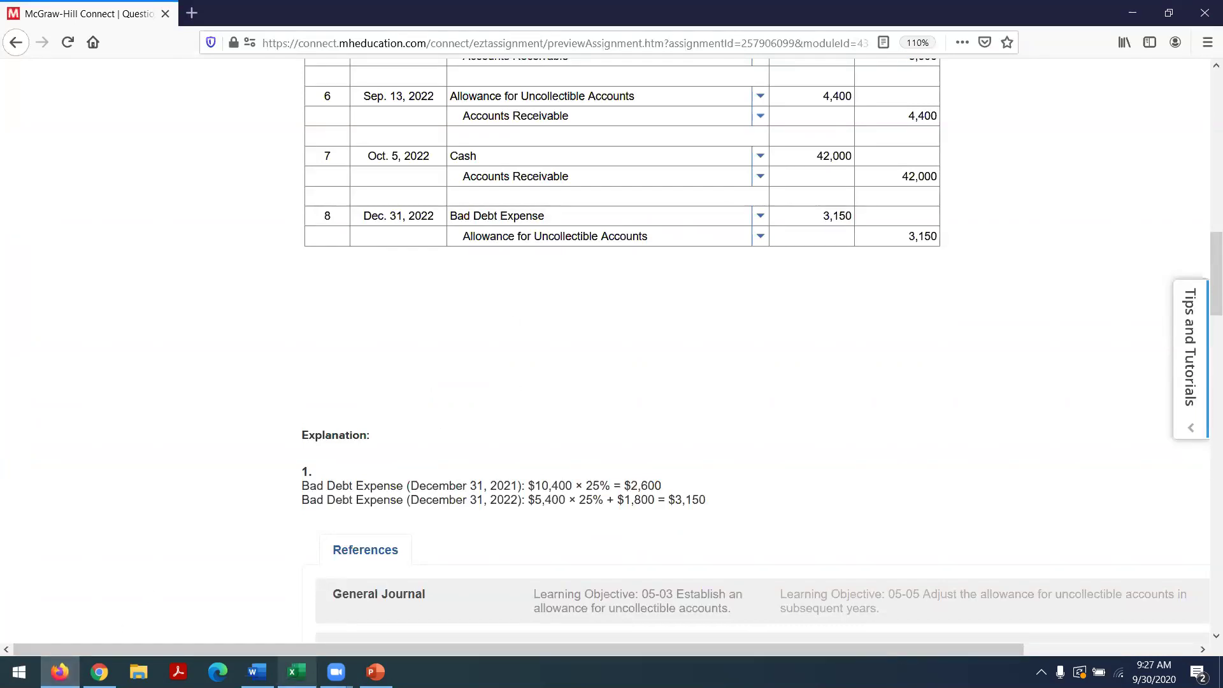
click(296, 670)
click(980, 436)
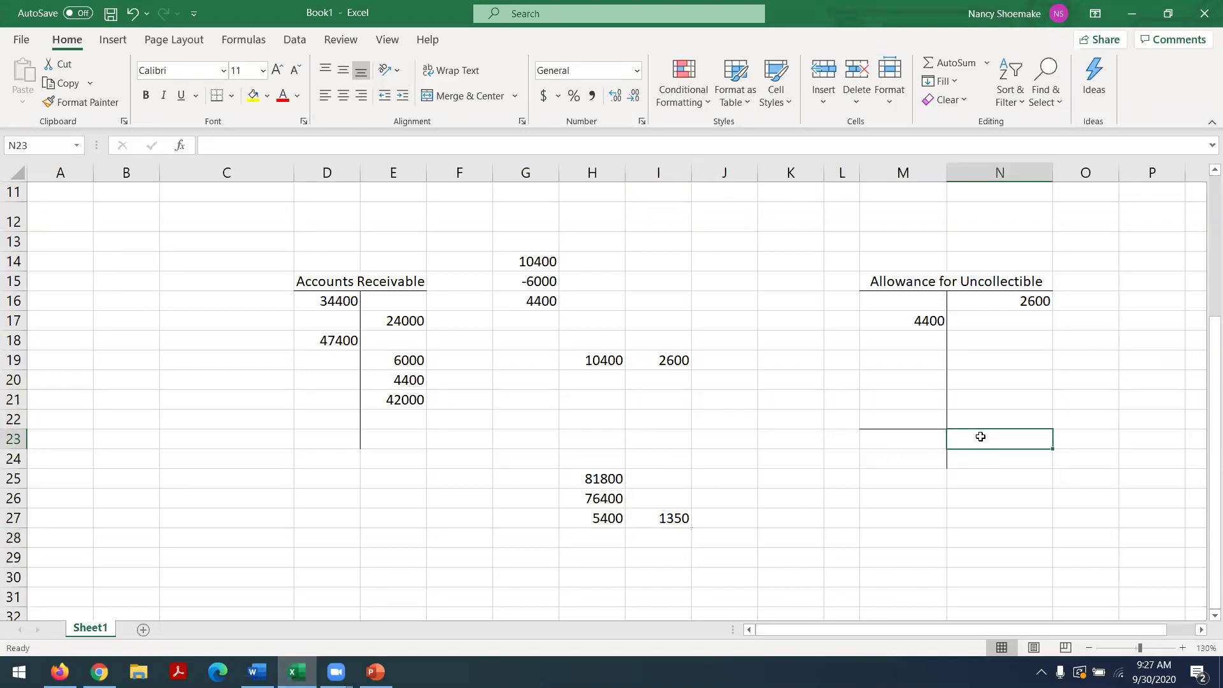
text(1350)
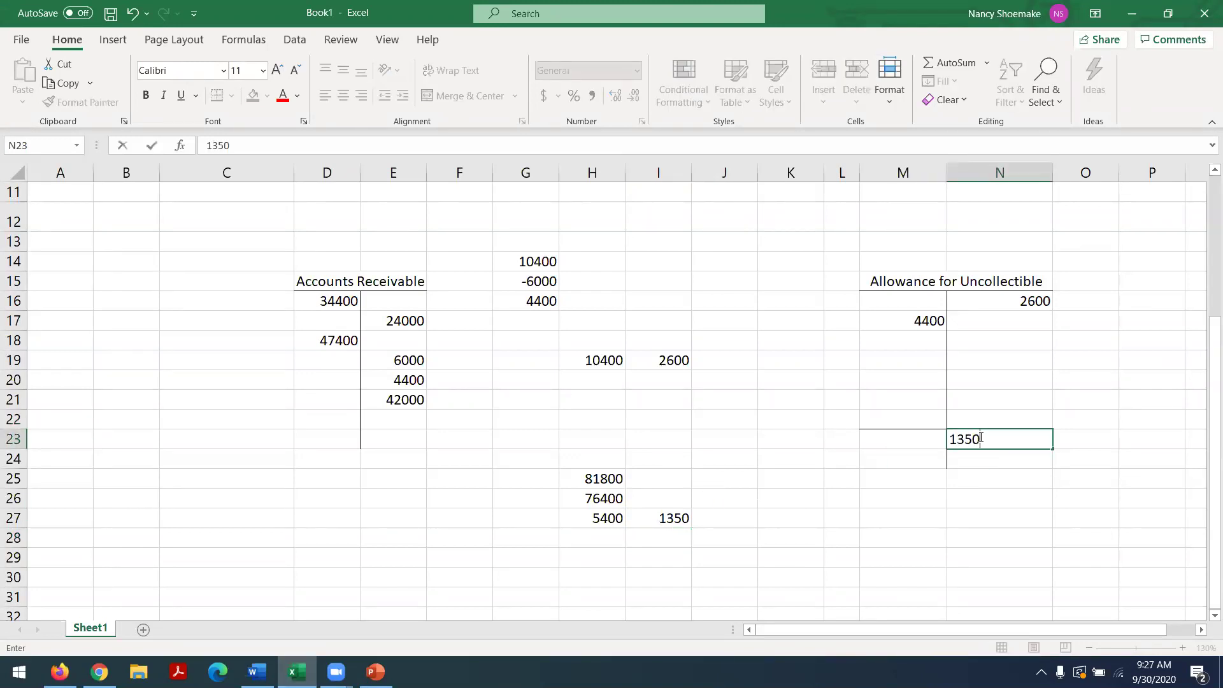
key(Return)
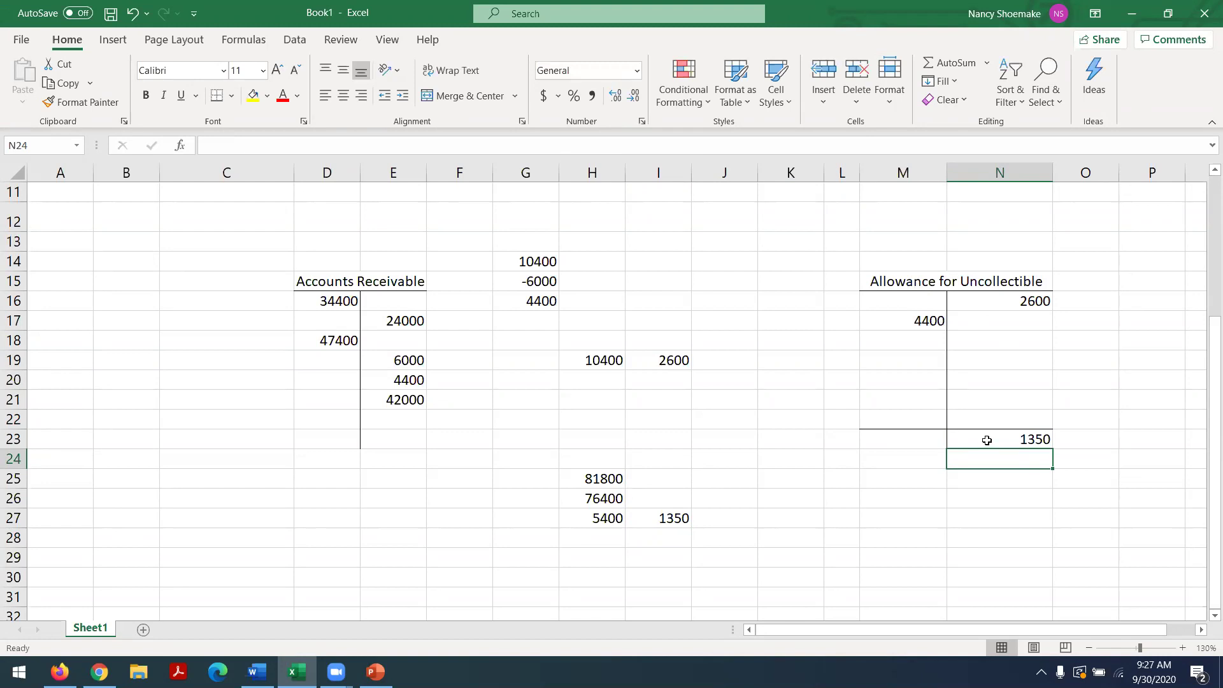
click(994, 377)
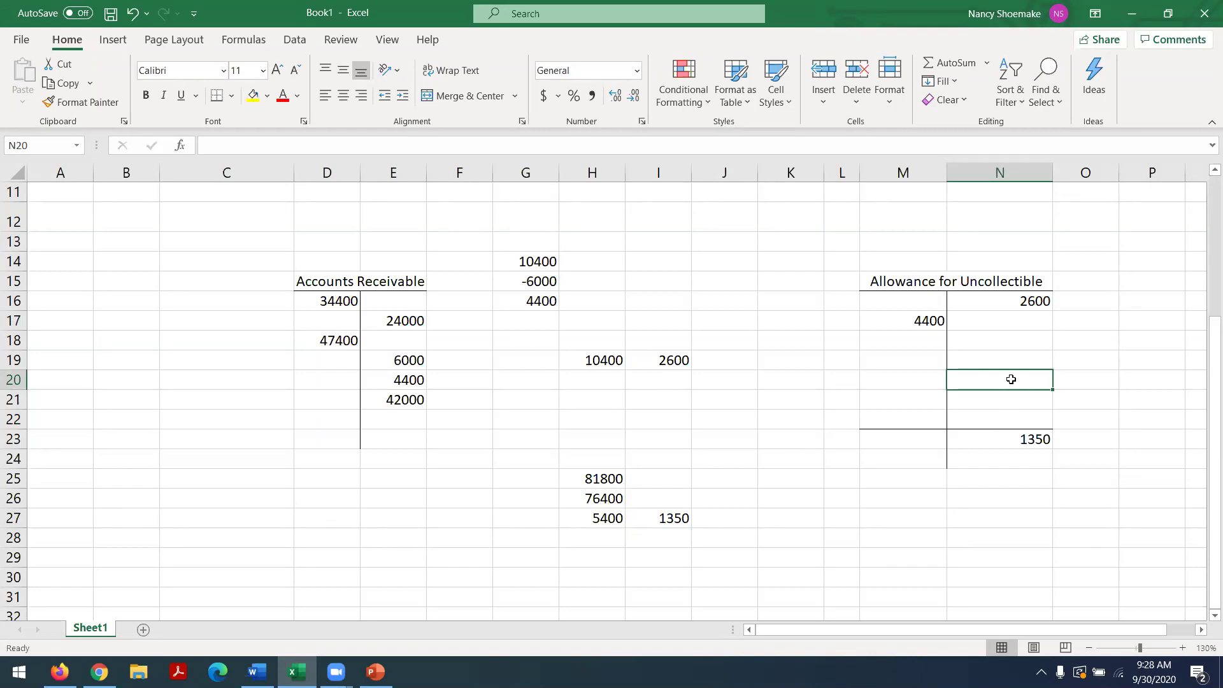
text(=)
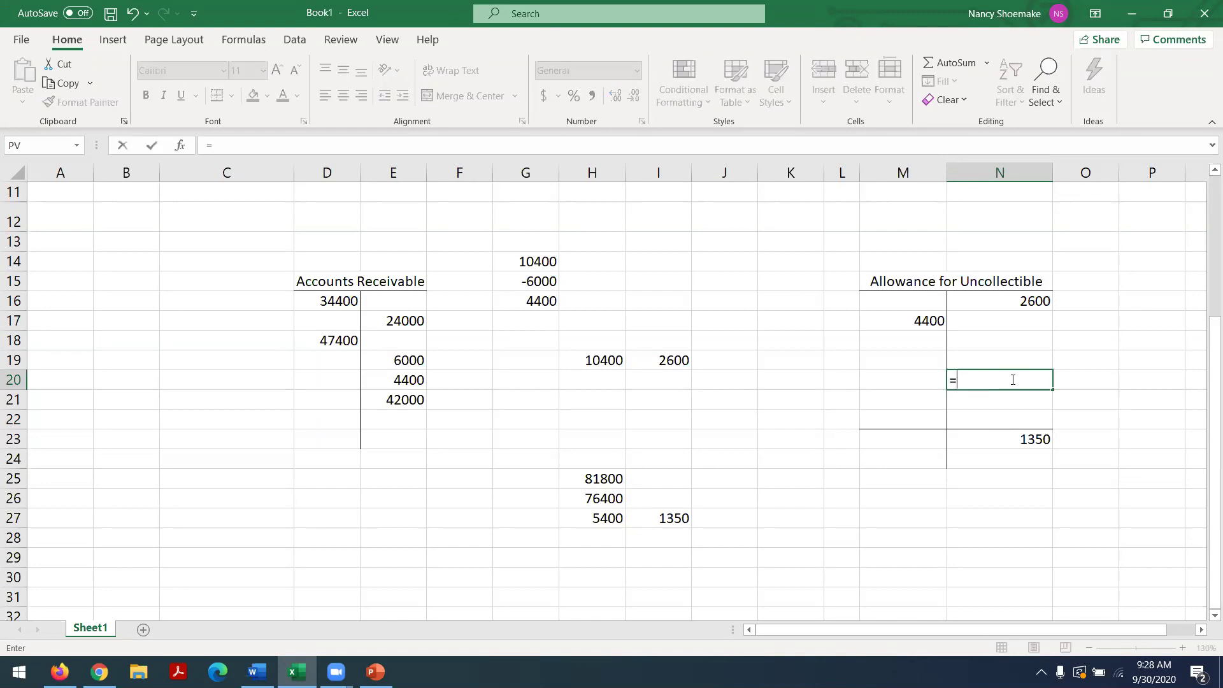
click(989, 298)
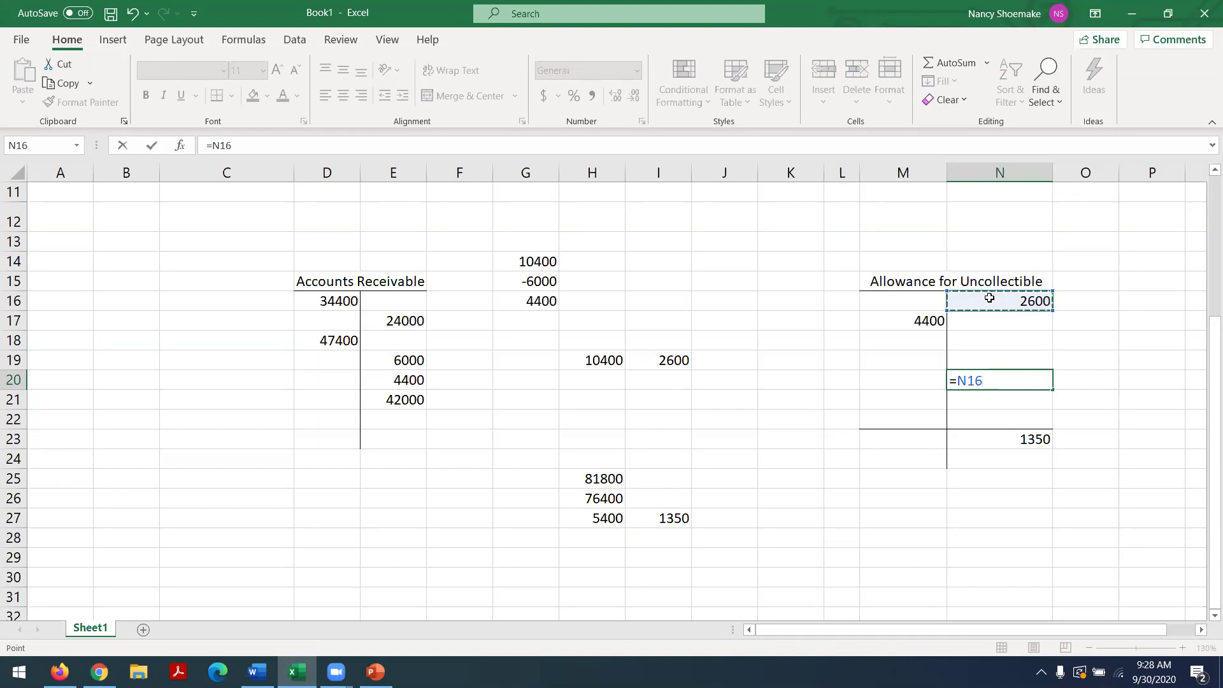
text(+)
key(BackSpace)
text(_)
key(BackSpace)
text(+)
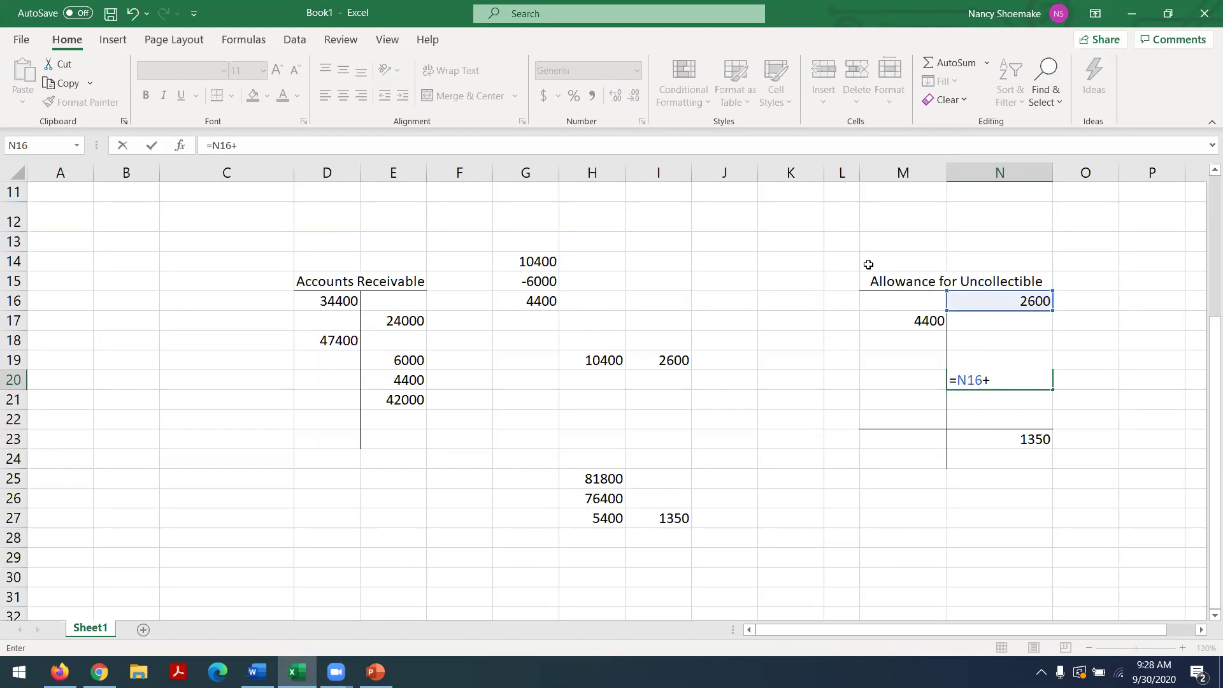
click(885, 321)
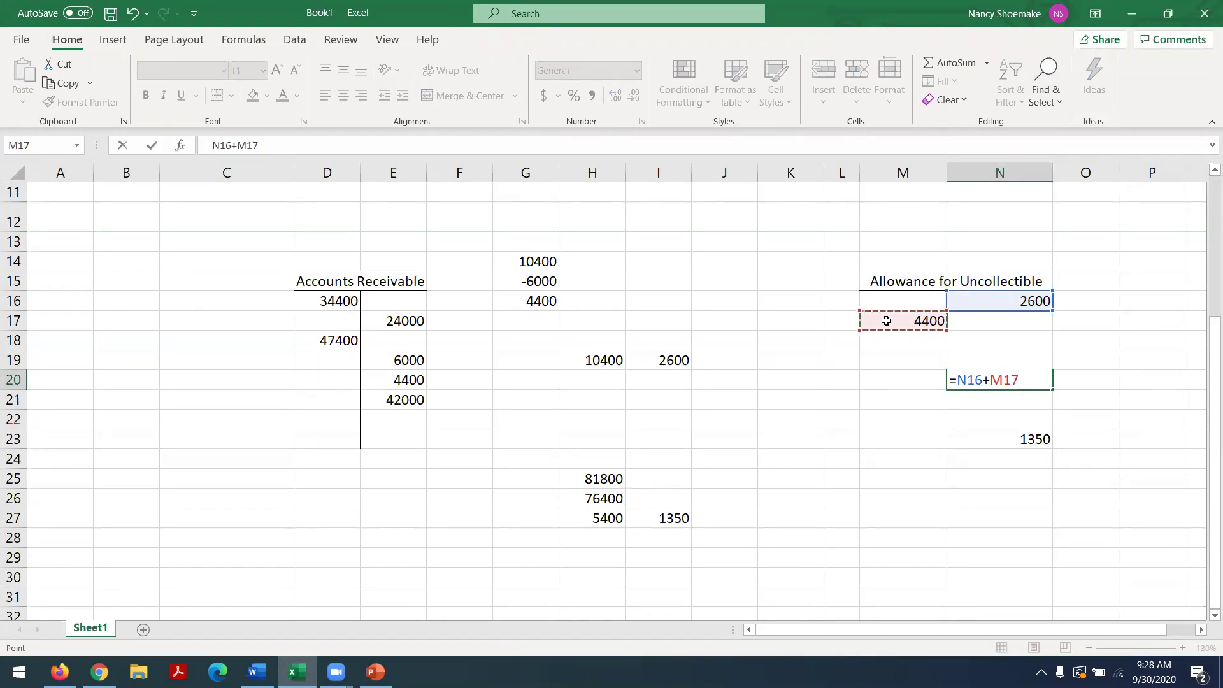
key(BackSpace)
key(BackSpace)
key(BackSpace)
key(BackSpace)
key(BackSpace)
key(BackSpace)
key(BackSpace)
key(BackSpace)
key(Return)
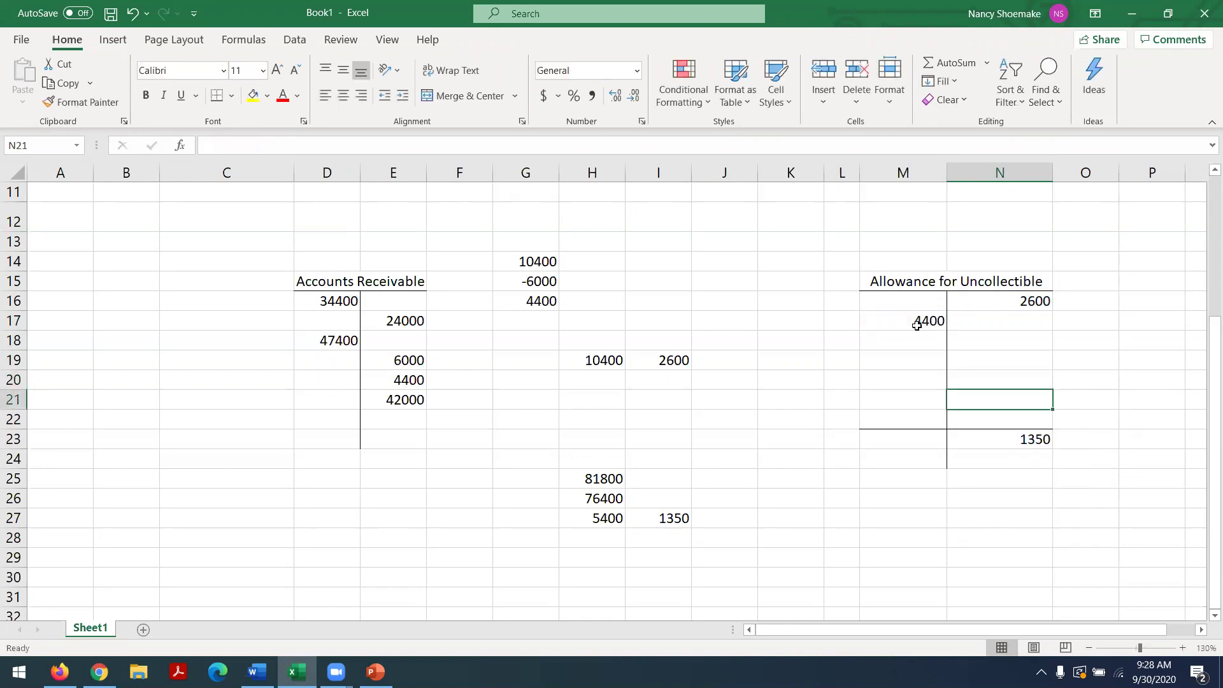
click(911, 324)
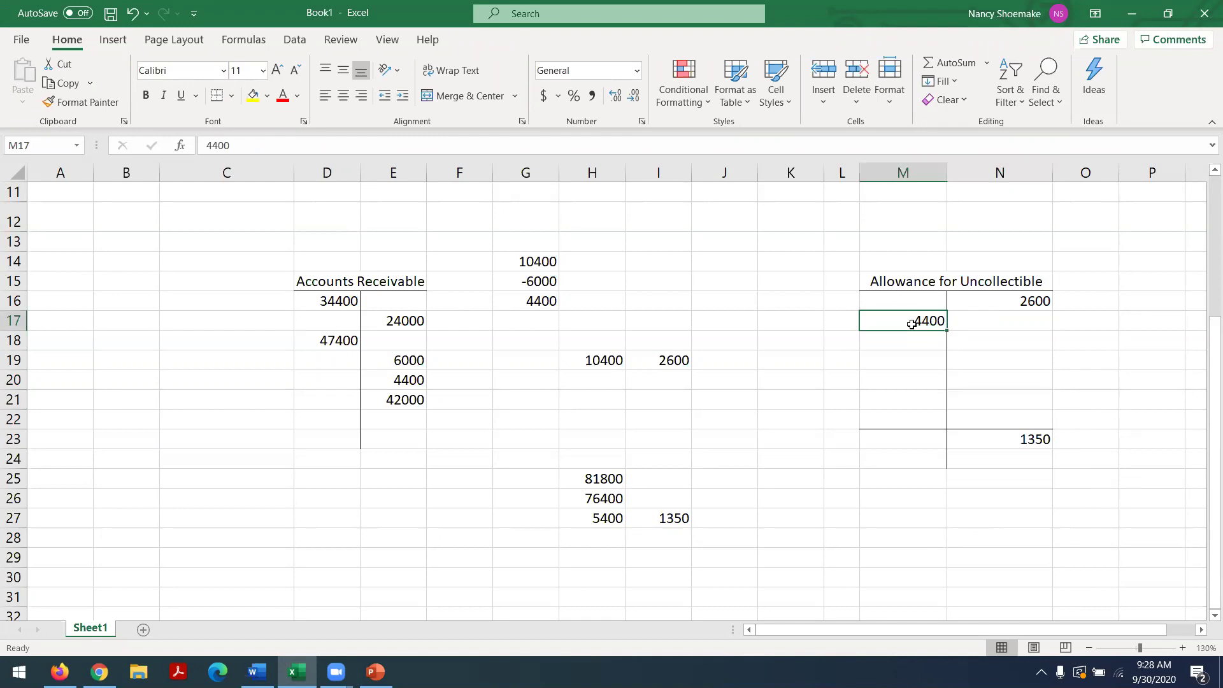
Calculate the 2022 allowance adjustment in cell N20 with the formula =M17-N16+N23.
click(986, 375)
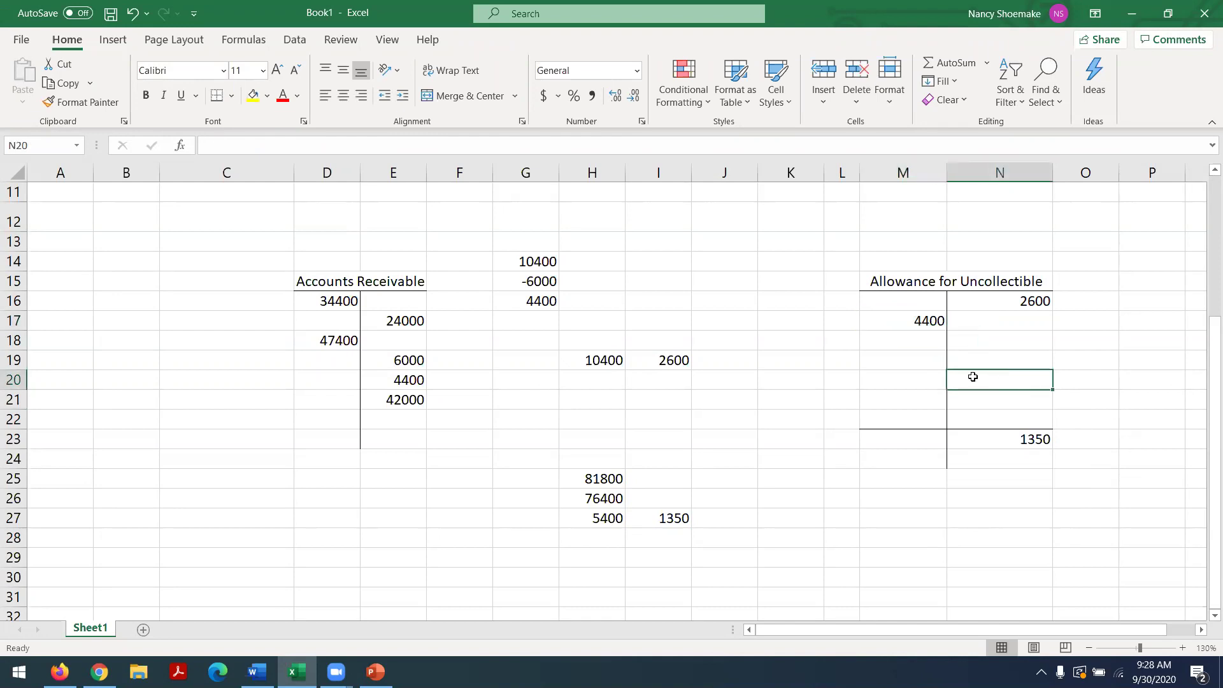
text(=)
click(887, 323)
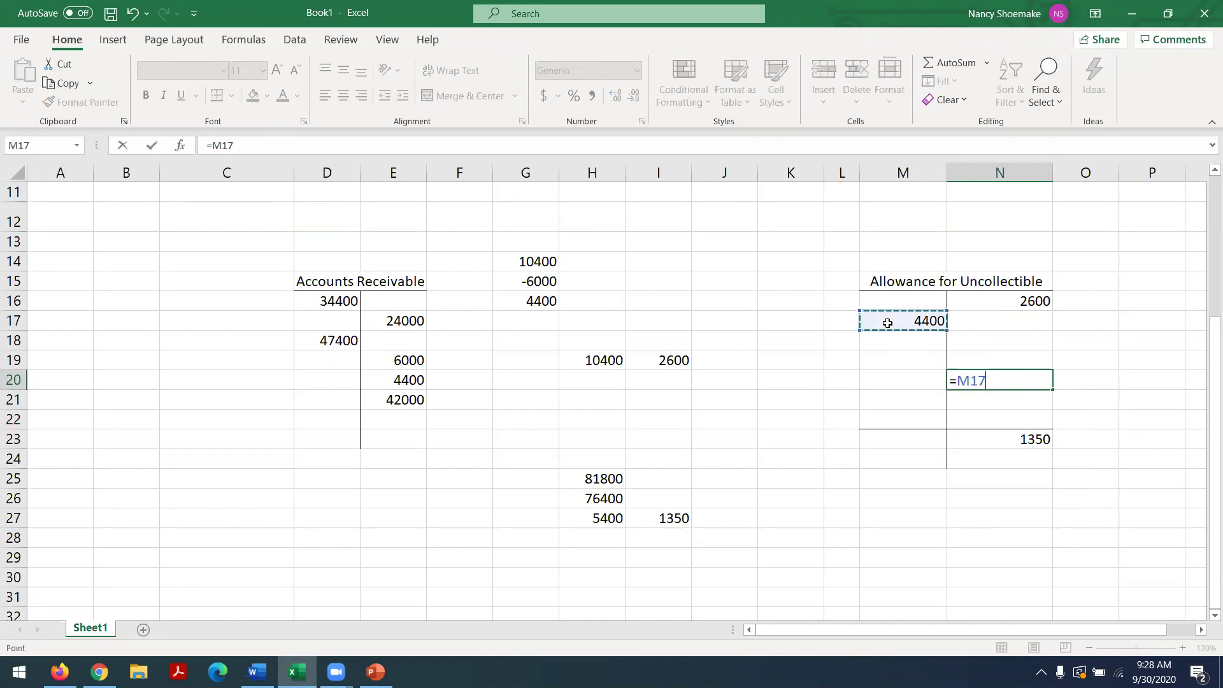
text(-)
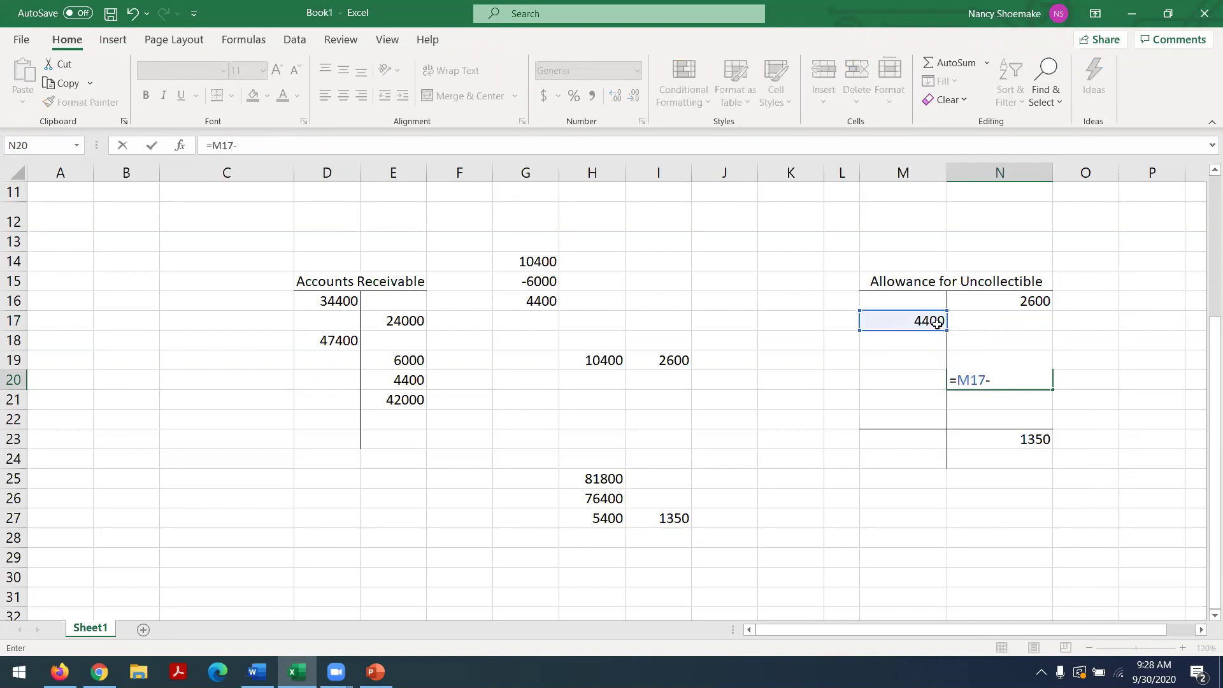
click(985, 300)
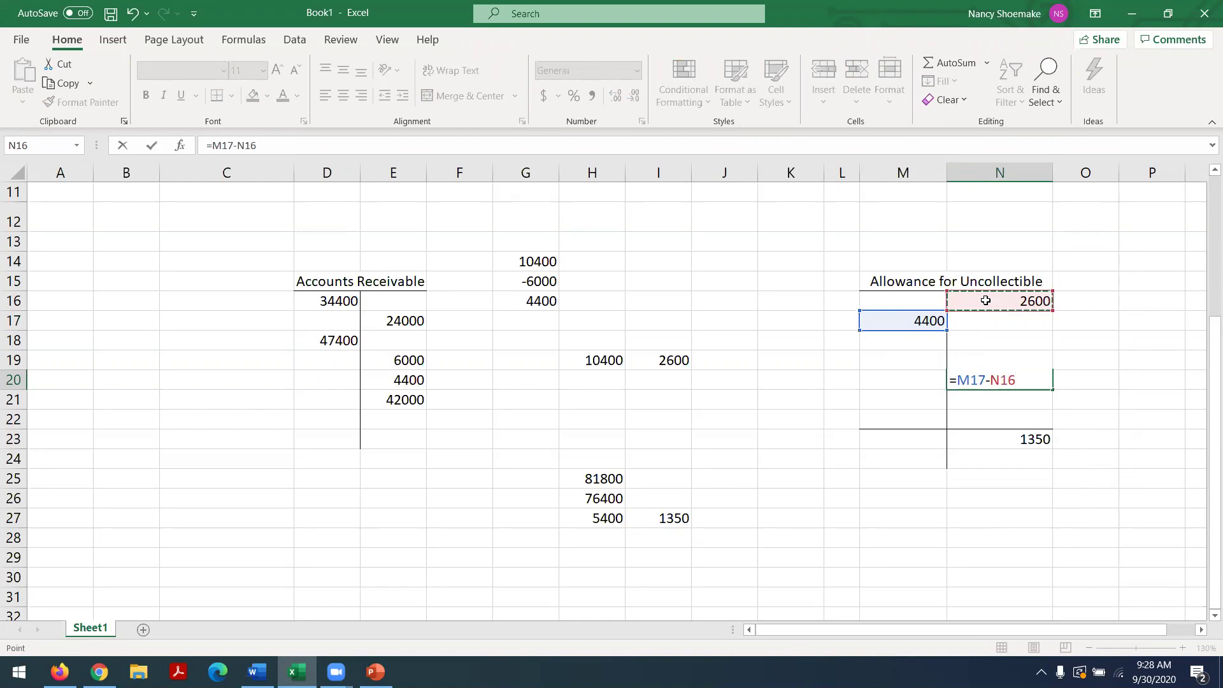
text(+)
click(1005, 440)
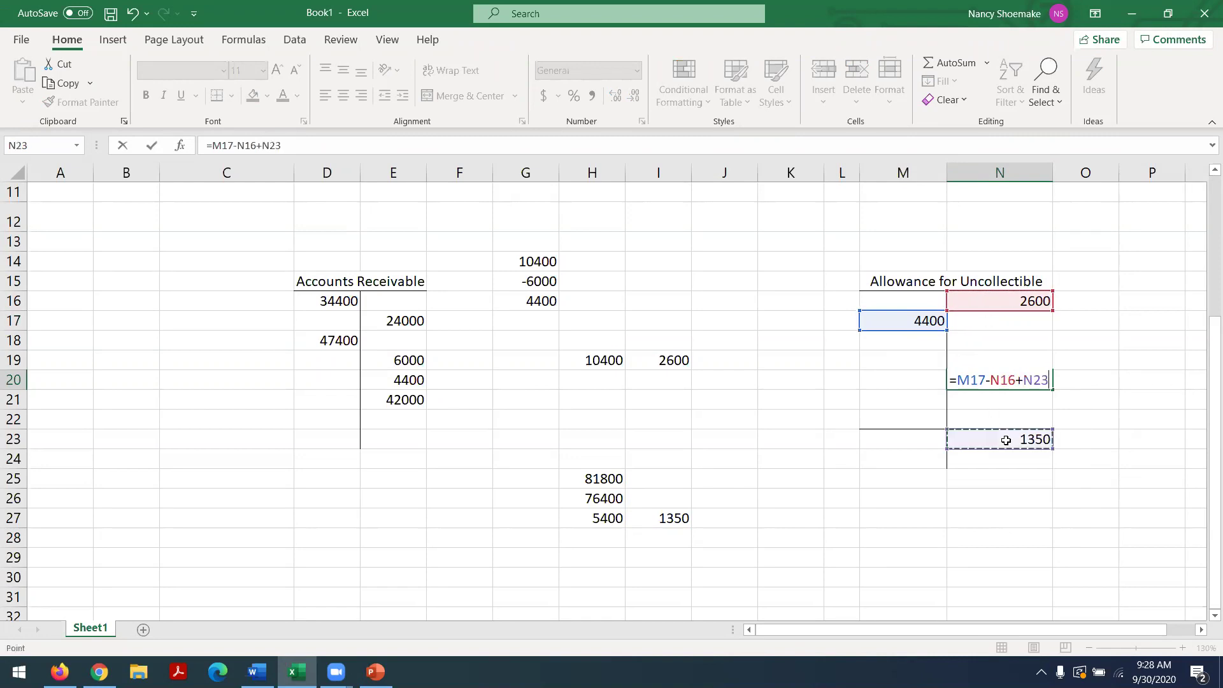
key(Return)
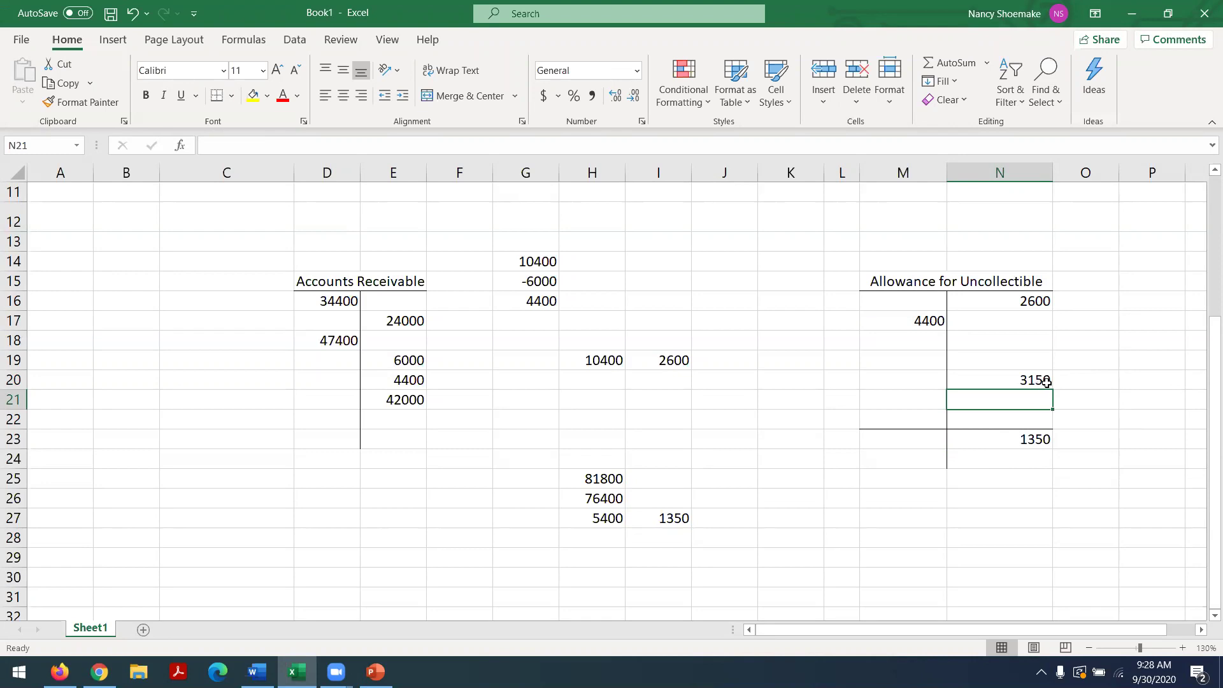
Enter the debit line "Bad Debt Expense 3150" of the adjusting entry in cell M25.
click(896, 479)
text(Ba)
key(BackSpace)
key(BackSpace)
text(Bad Debt)
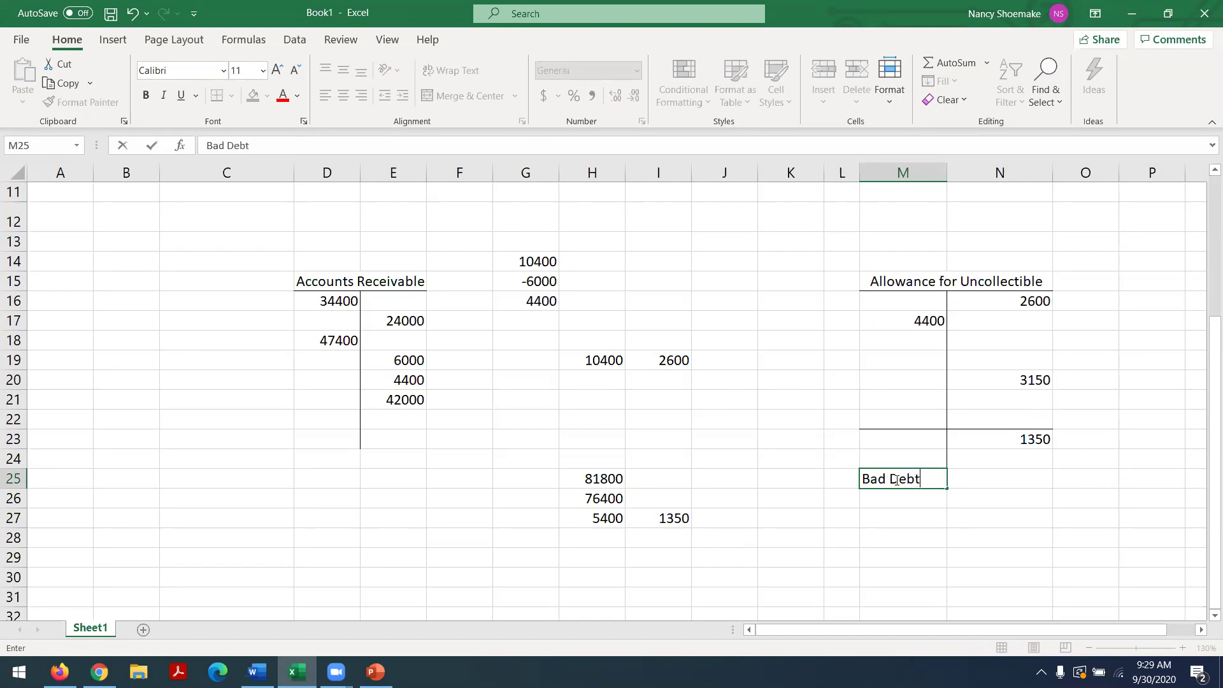
text( Expense 3250)
key(BackSpace)
key(BackSpace)
key(BackSpace)
text(150)
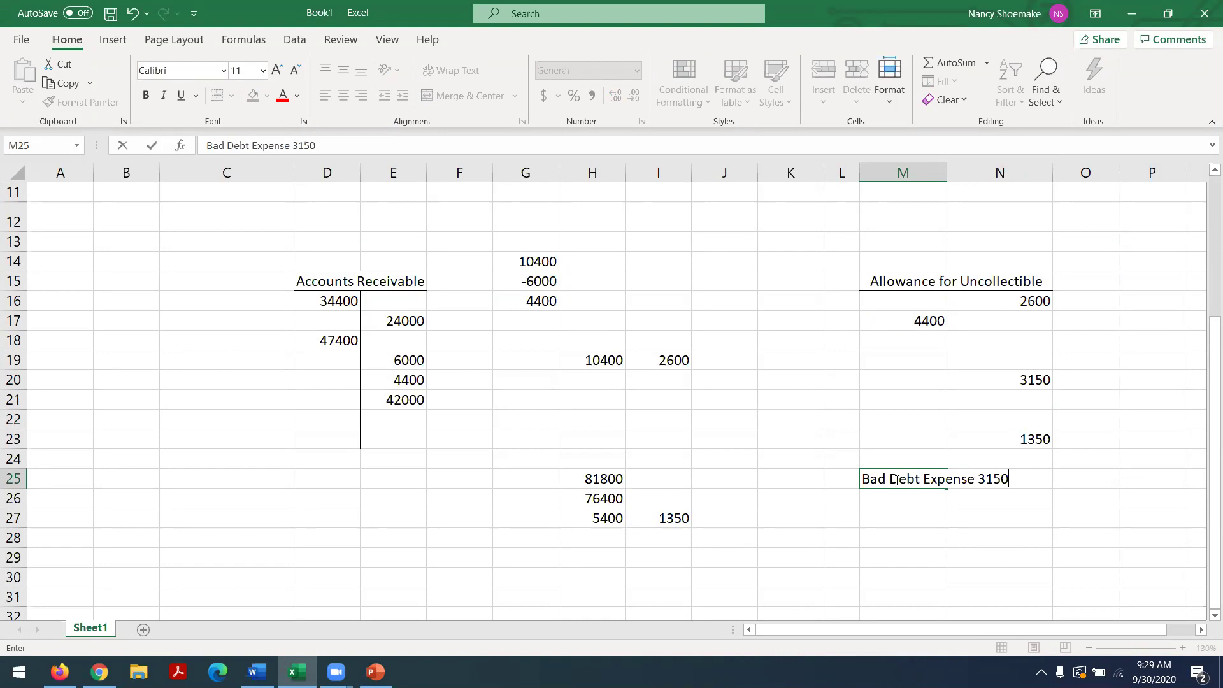
key(Return)
Enter the indented credit line "Allowance for Un" with the amount 3150 in cell M26.
text(A)
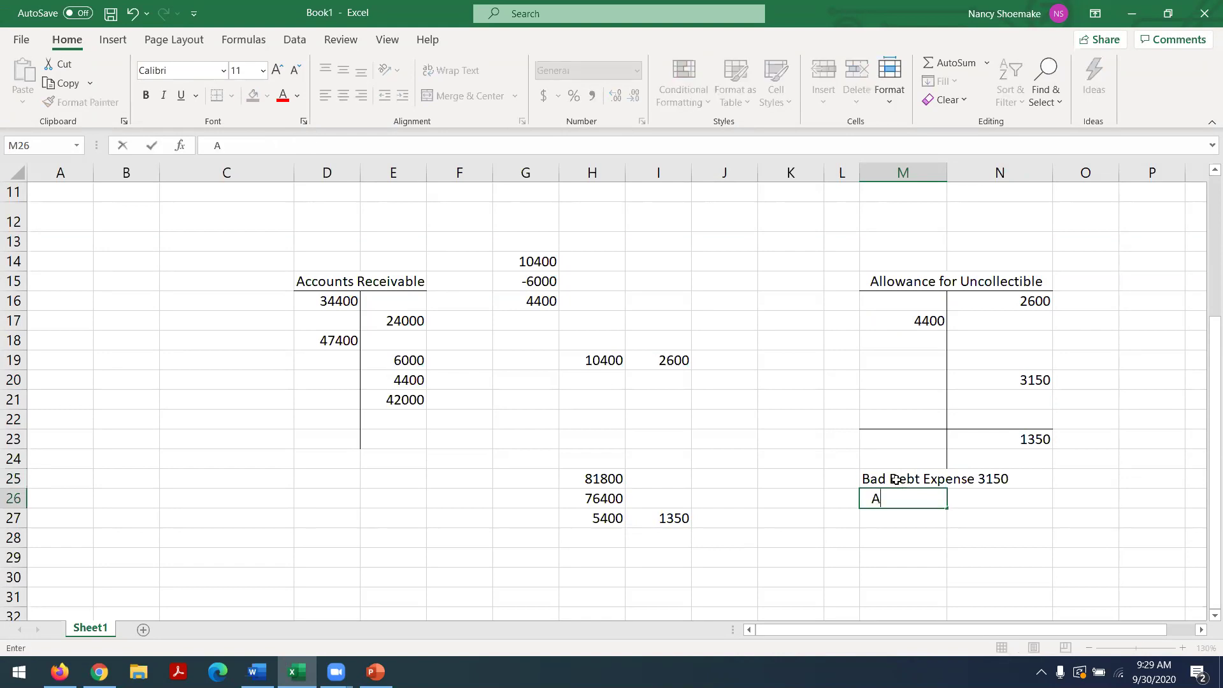
text(llowance for Un)
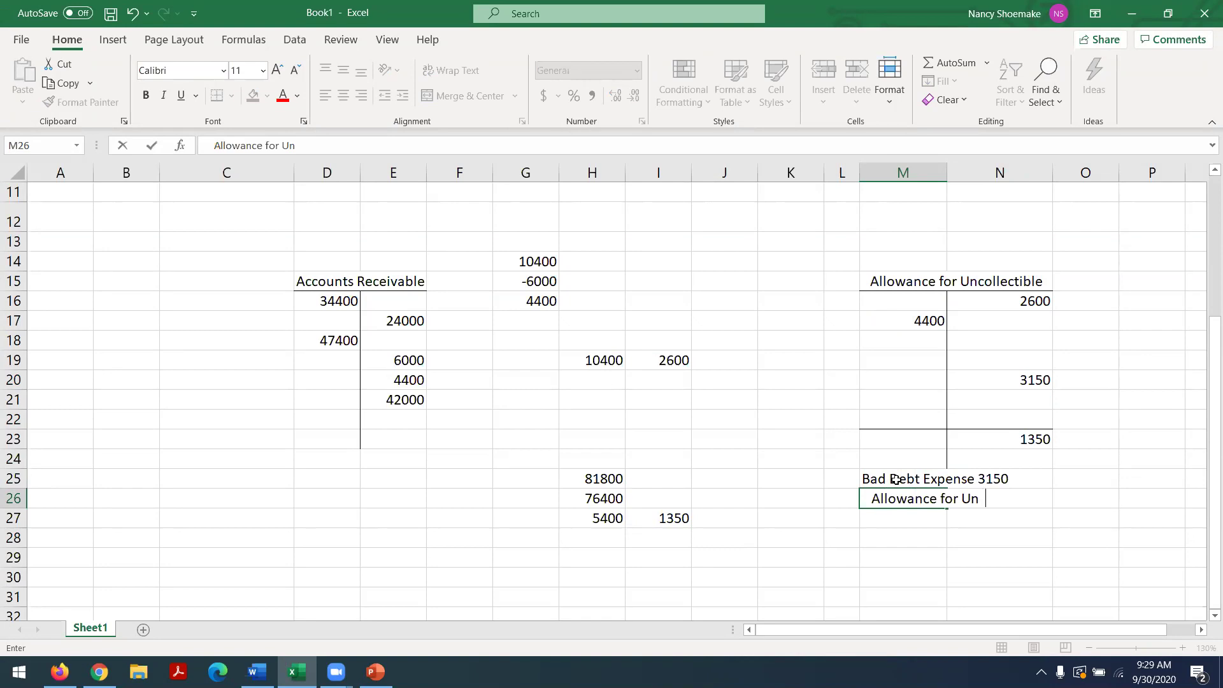
text(                     3150)
key(Return)
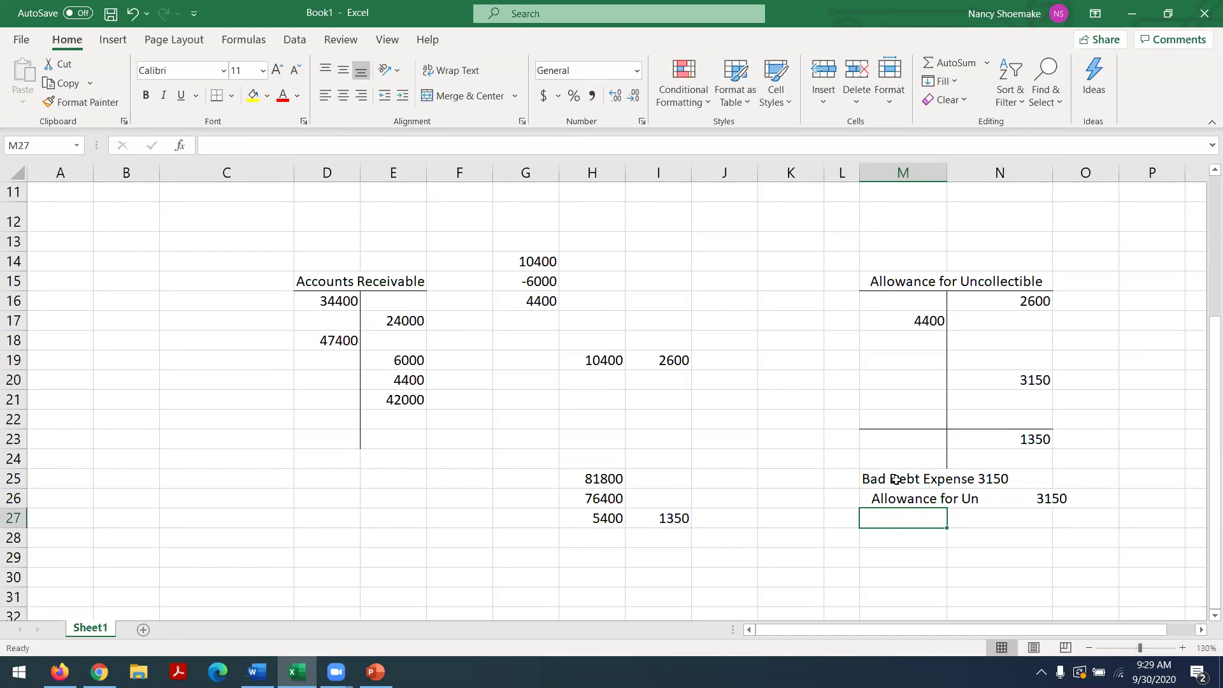
Check the ending allowance balance and the December 31, 2022 adjusting entry against the general journal solution in Firefox.
click(990, 436)
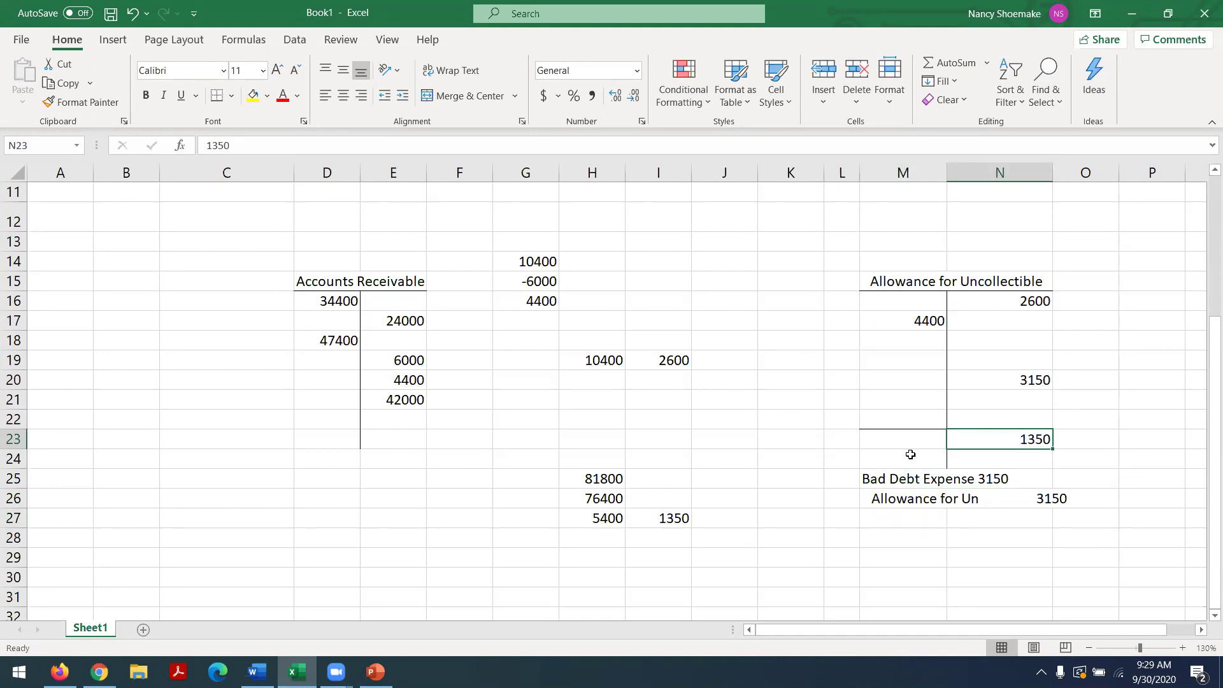
click(297, 671)
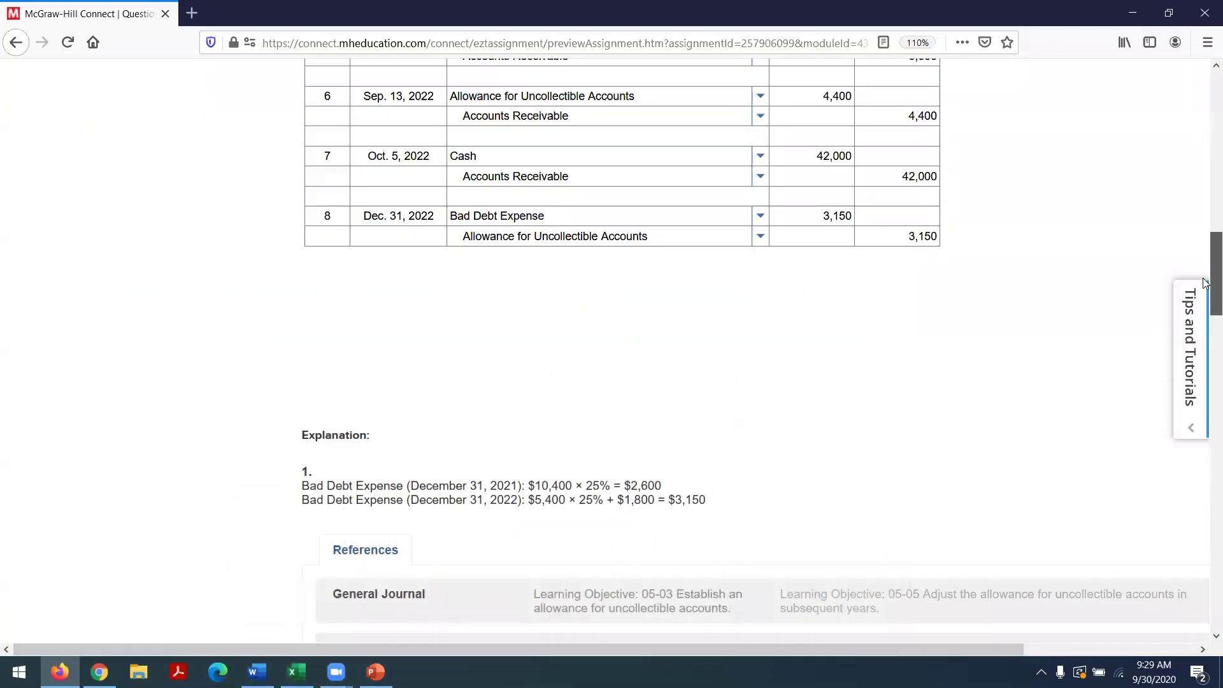
scroll(1205, 282, up, 5)
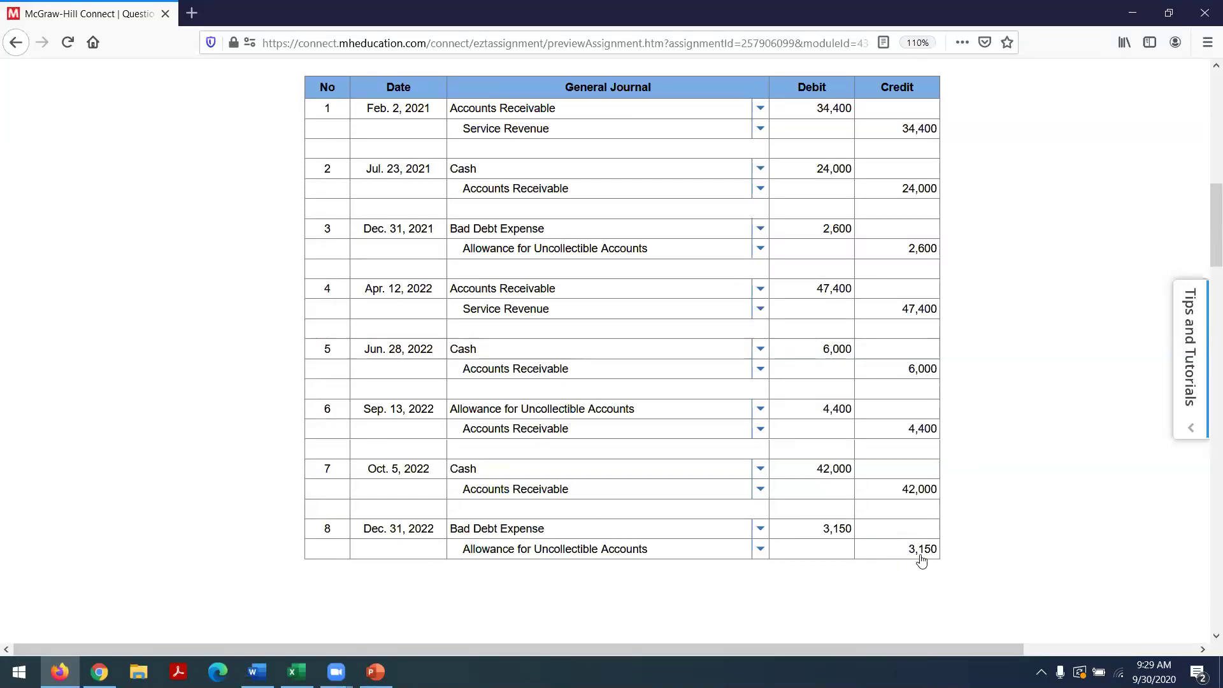
drag(1205, 256, 1205, 268)
Return to Excel and review the ending allowance balance in N23 and the adjustment formula in N20.
click(296, 671)
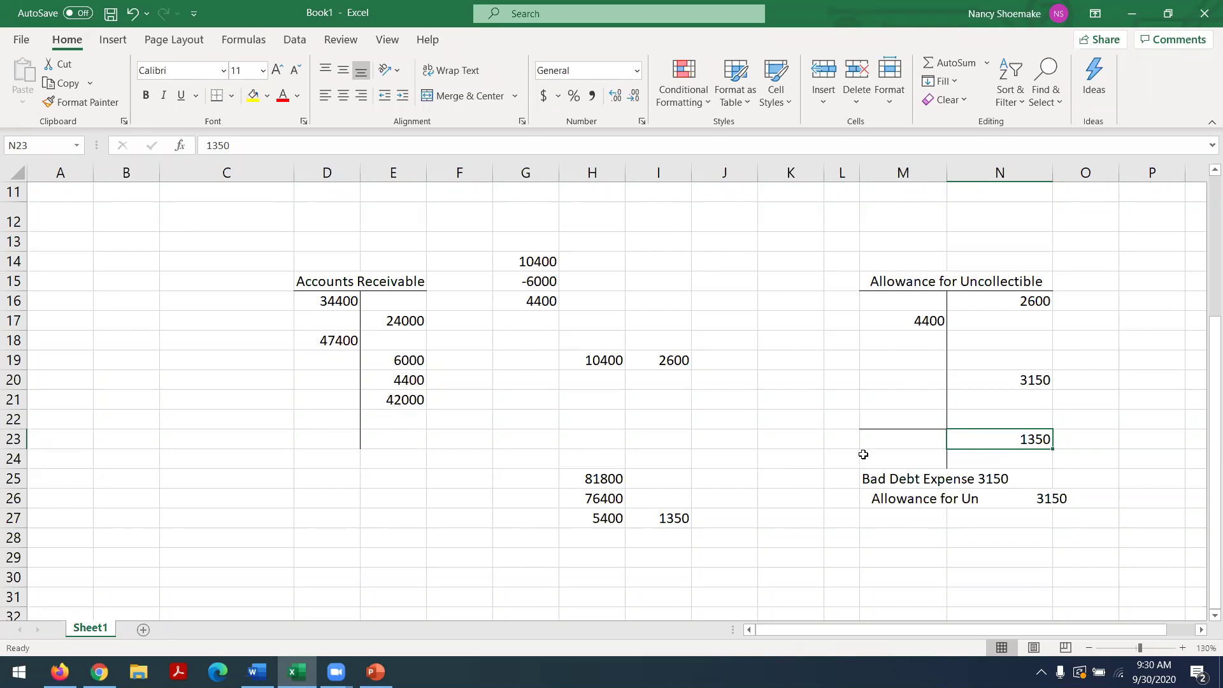
click(1002, 444)
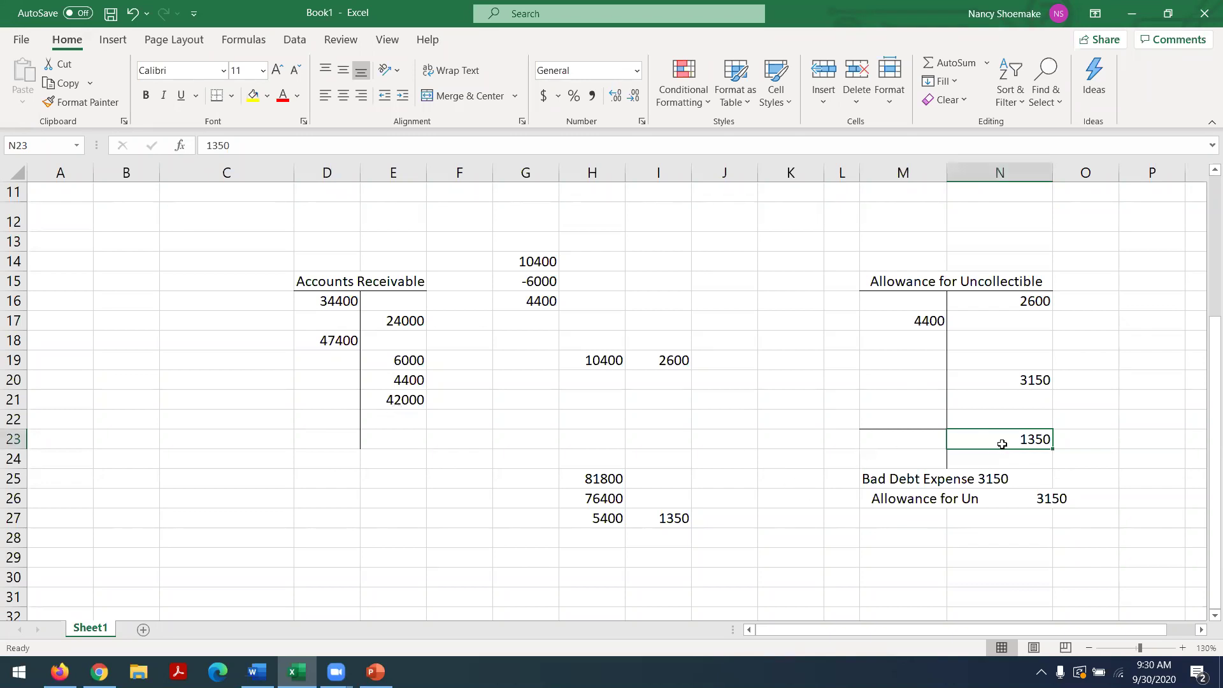
click(989, 382)
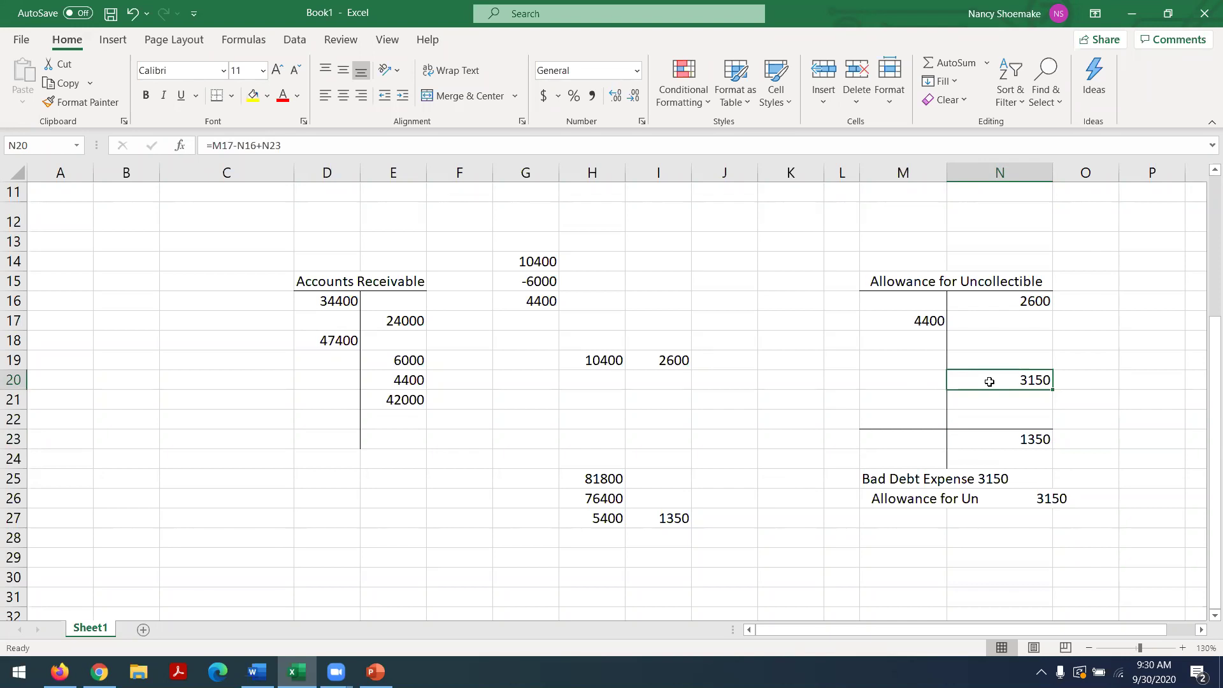
click(986, 440)
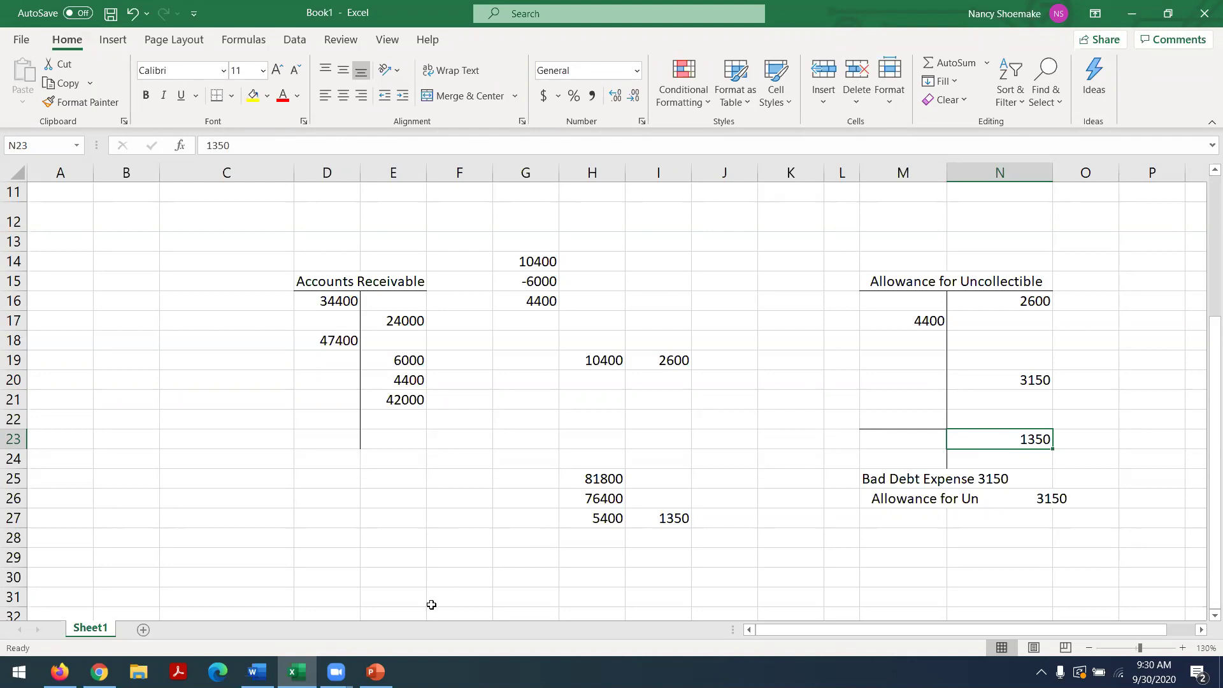
mouse_move(335, 672)
click(375, 671)
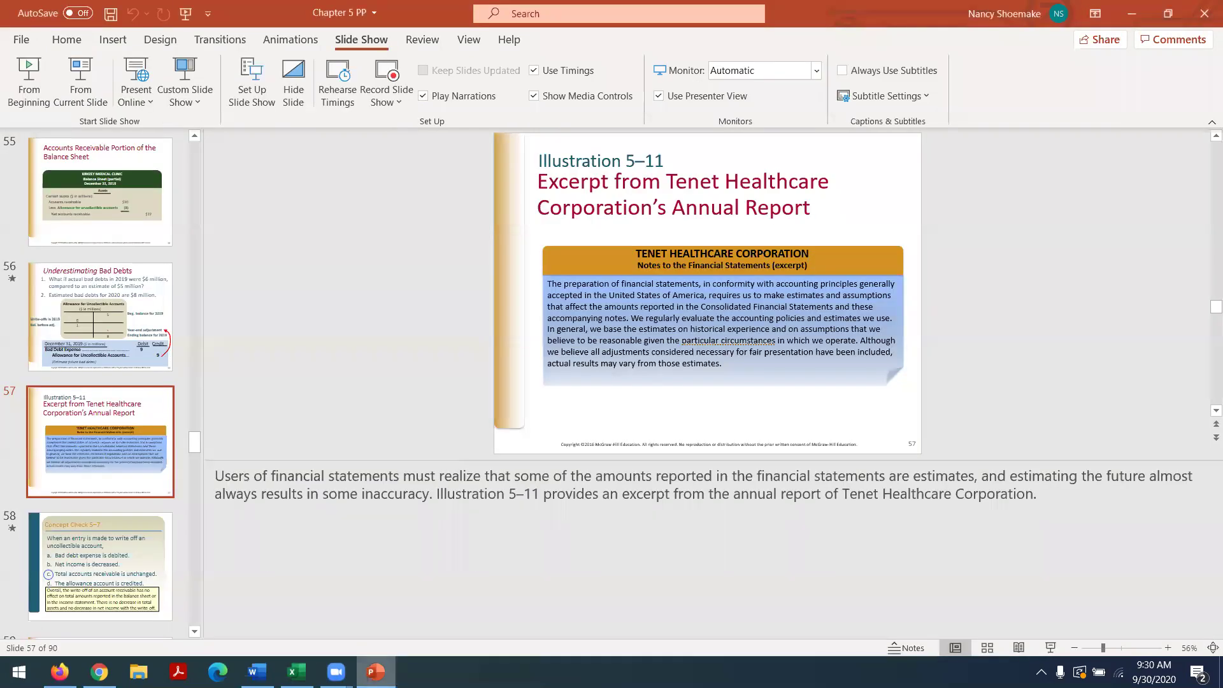
click(83, 79)
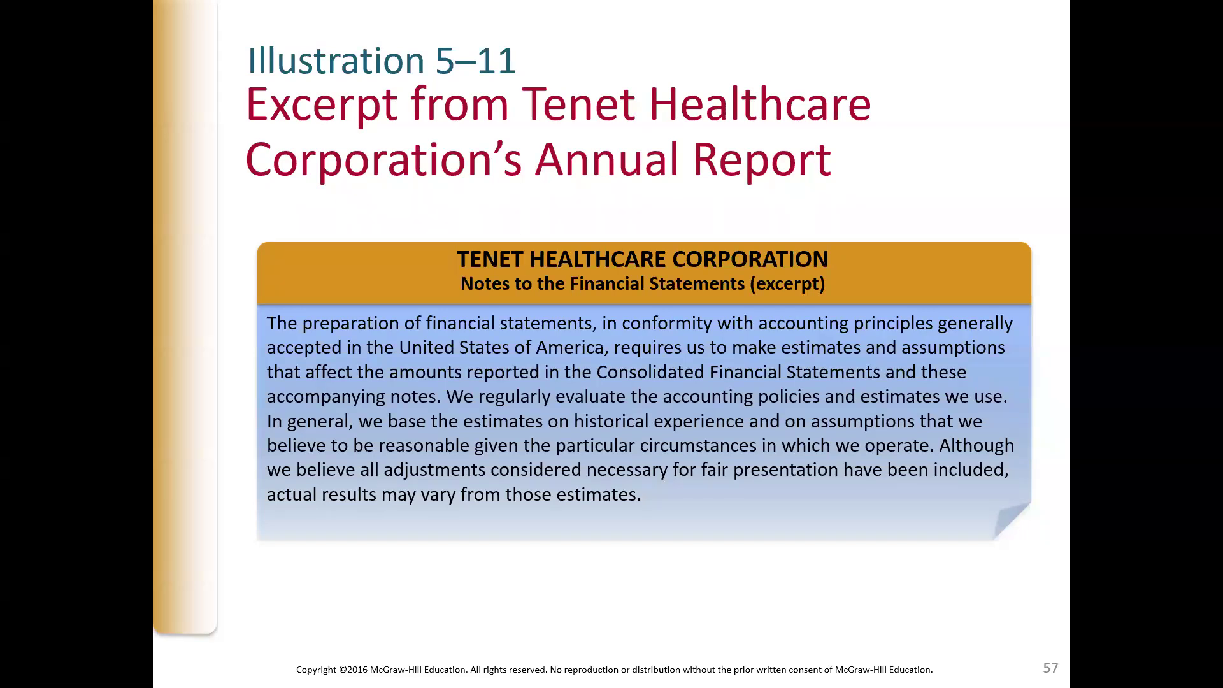
key(Escape)
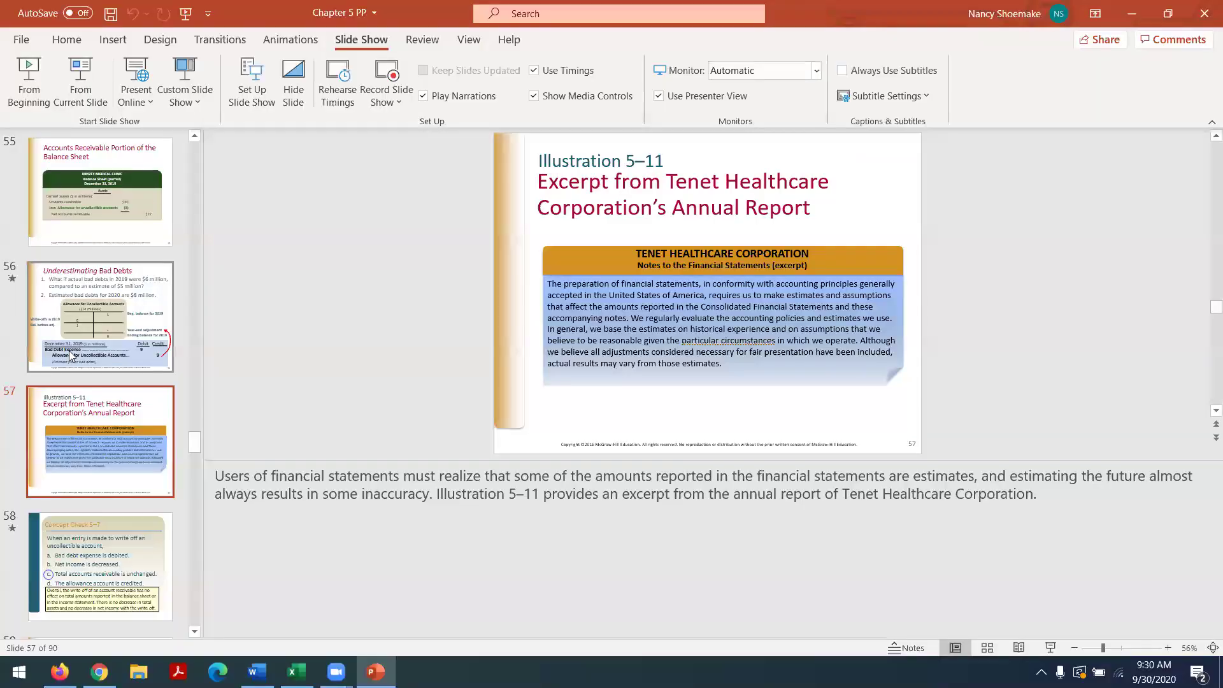
scroll(195, 507, down, 3)
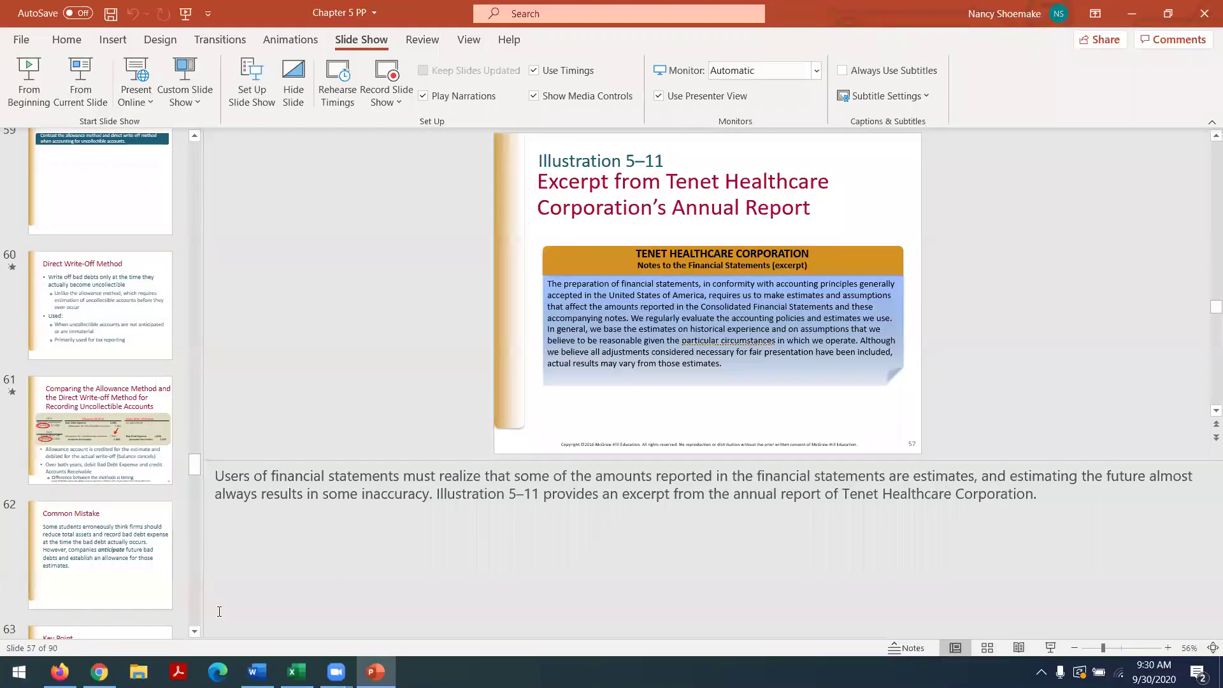
Enter 5400 in Excel cell D24 as the ending debit balance of Accounts Receivable.
click(296, 671)
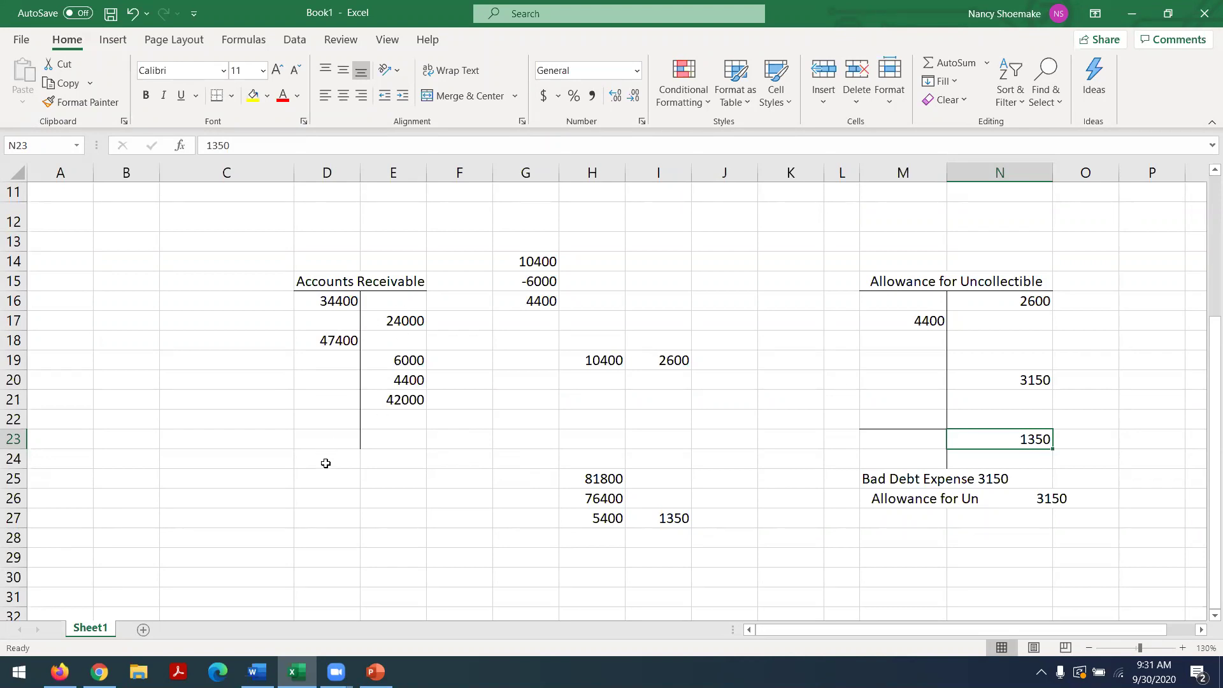
click(324, 463)
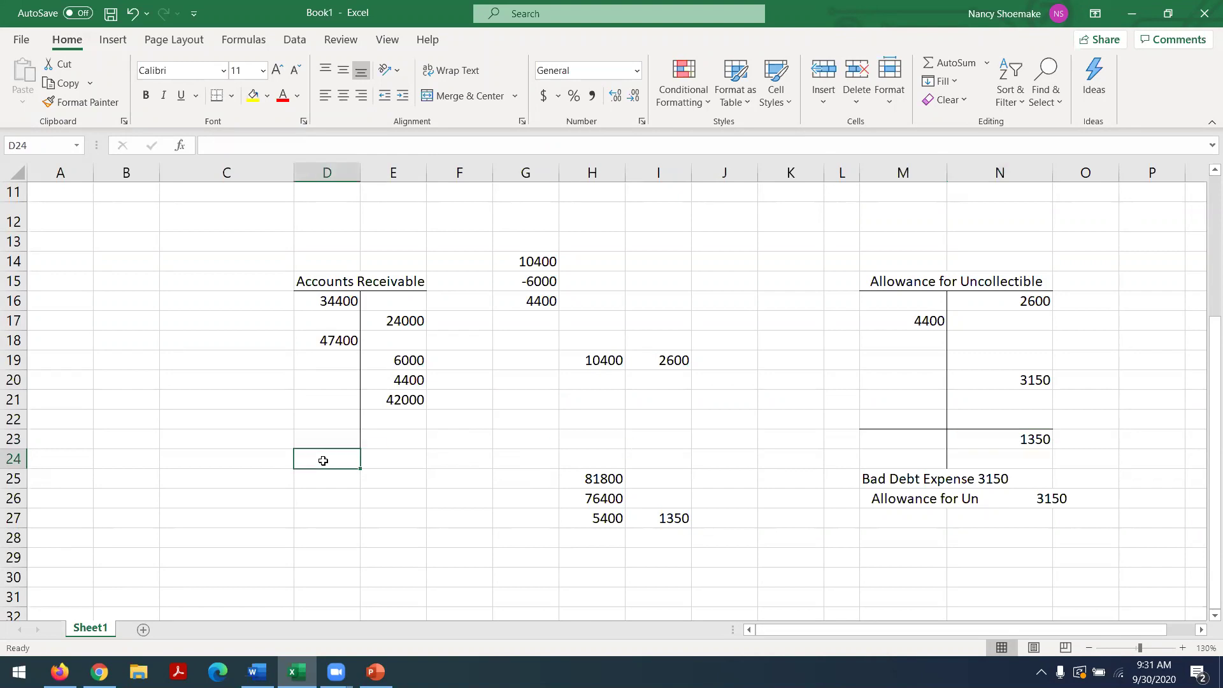
text(5400)
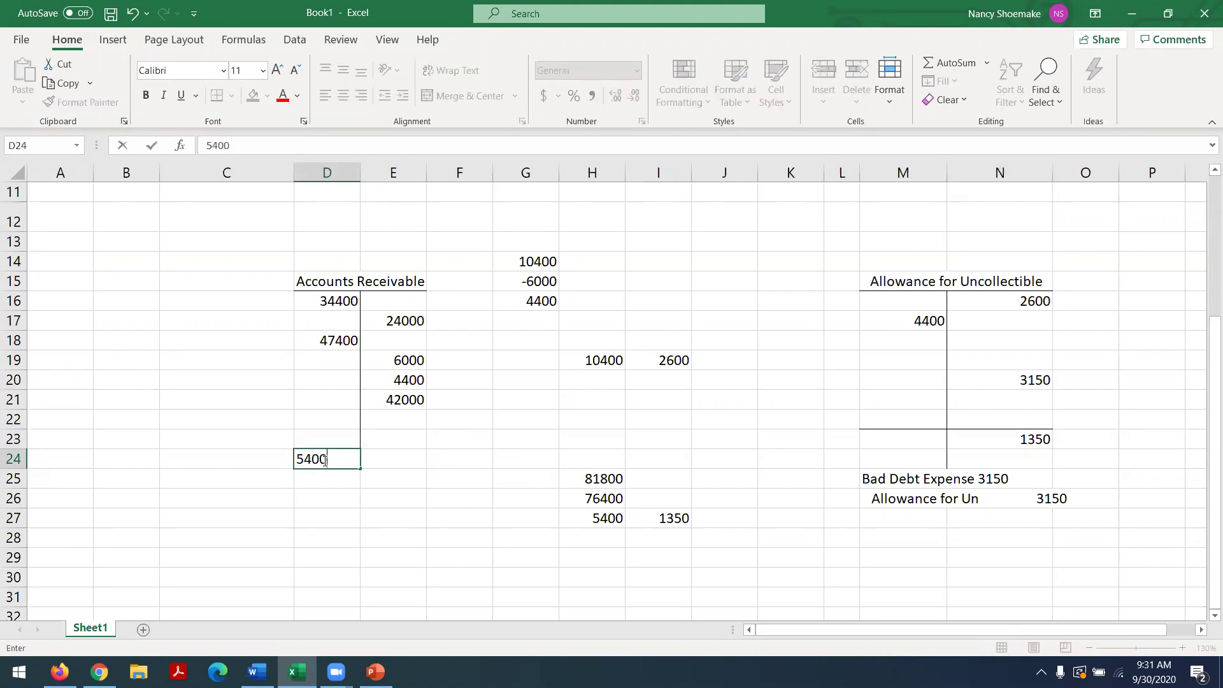
key(Return)
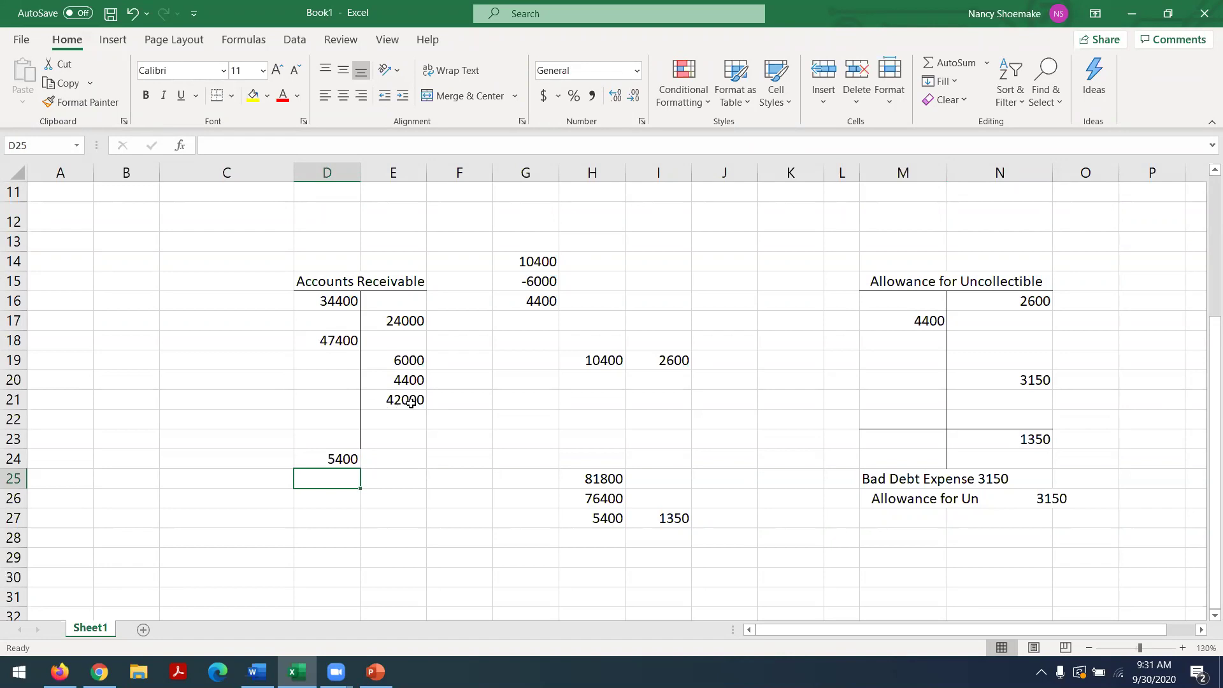
Review the ending Accounts Receivable balance and the ending balance, adjustment and write-off in the Allowance for Uncollectible account.
click(313, 461)
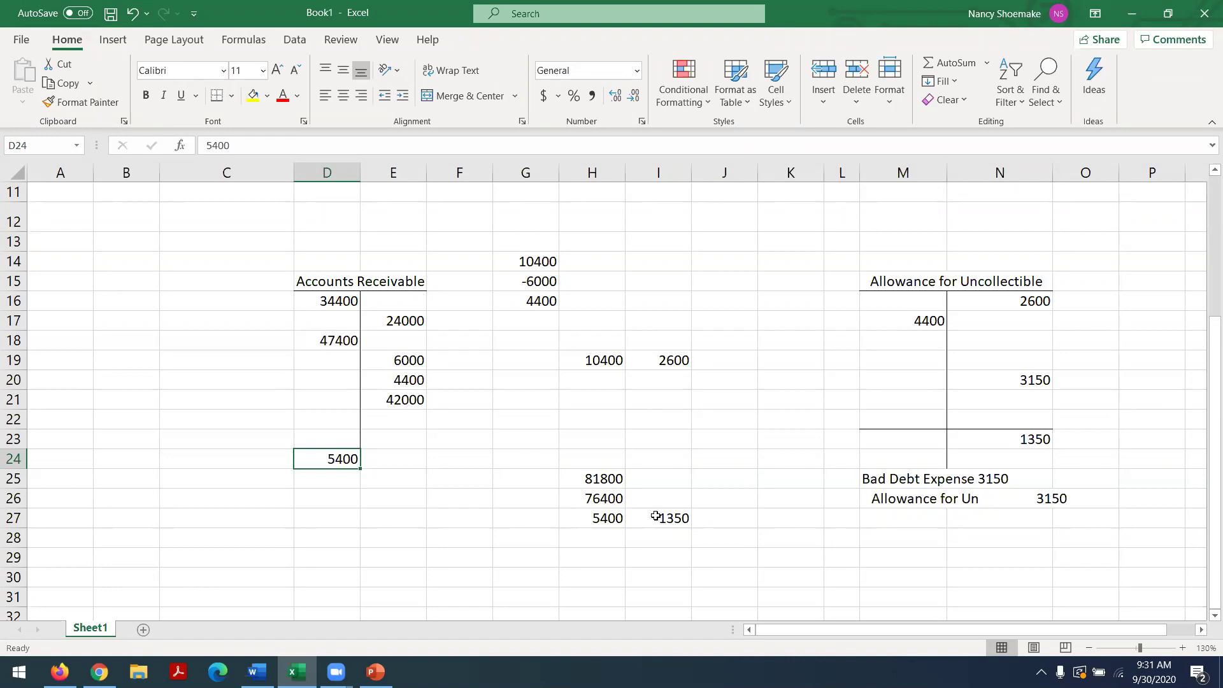
click(1005, 439)
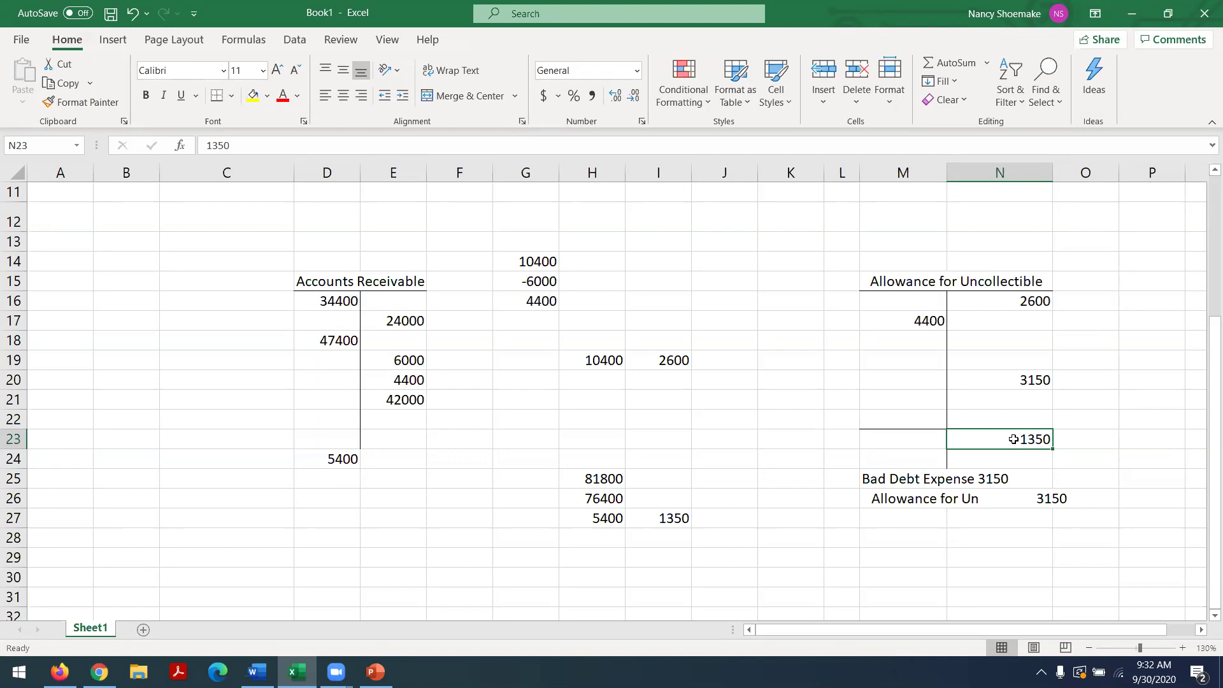
click(984, 380)
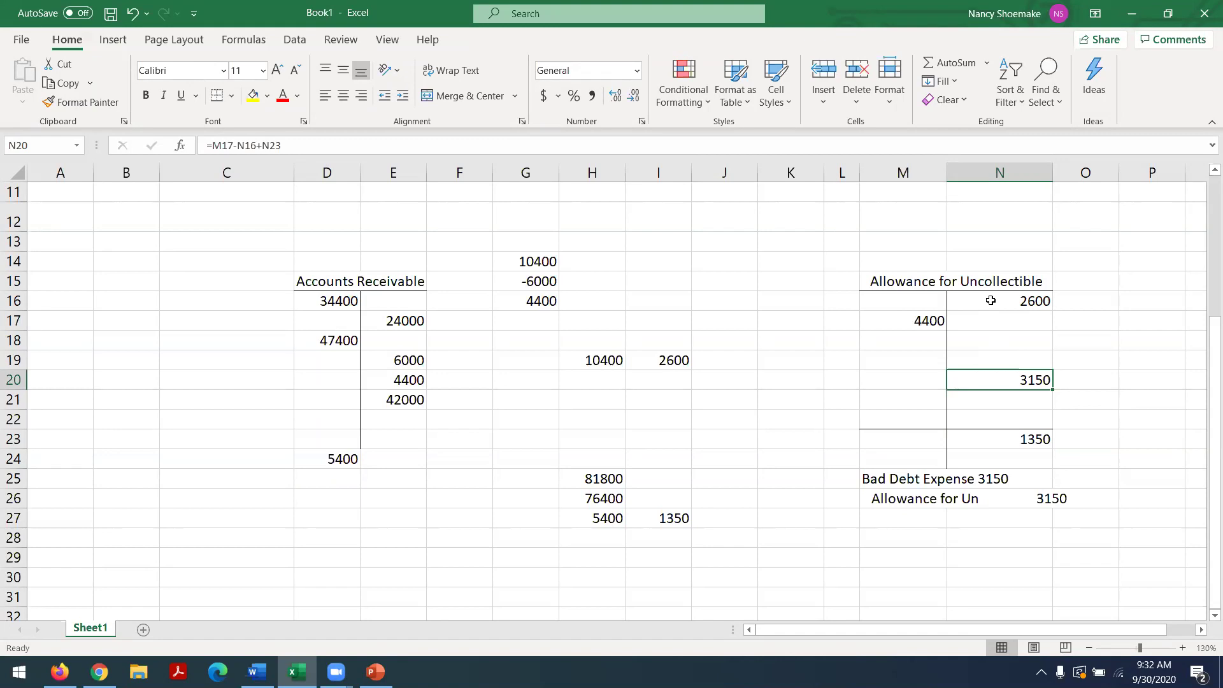
click(888, 324)
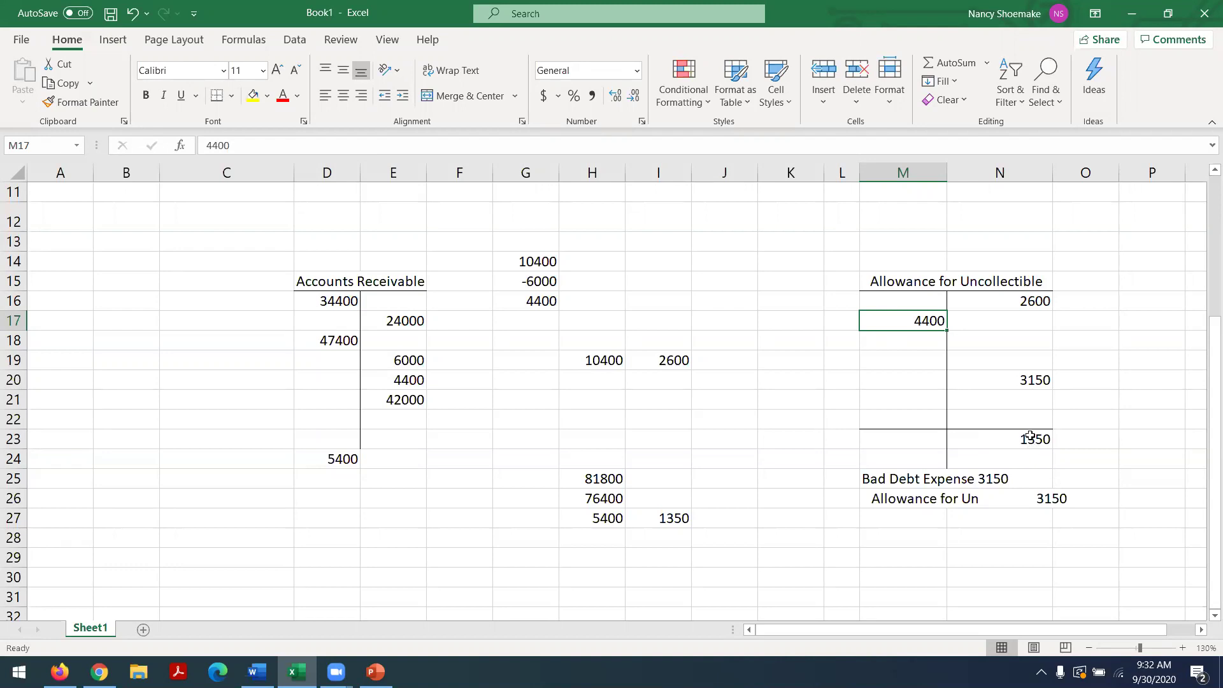
click(999, 383)
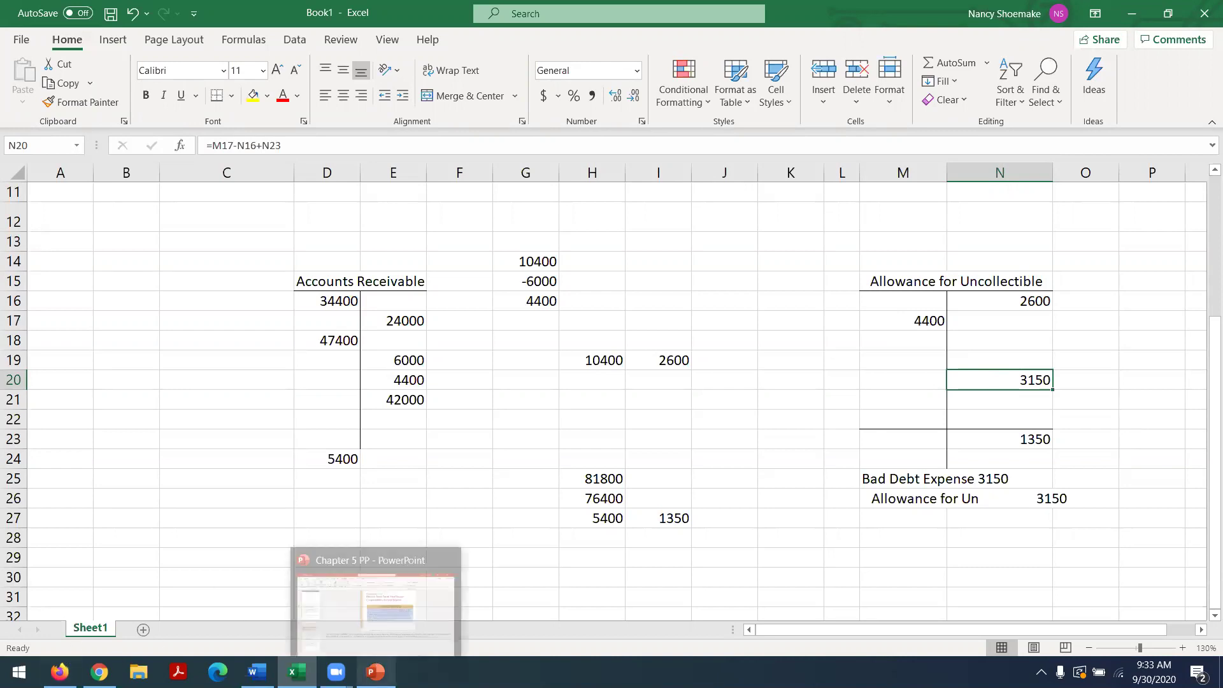
click(159, 557)
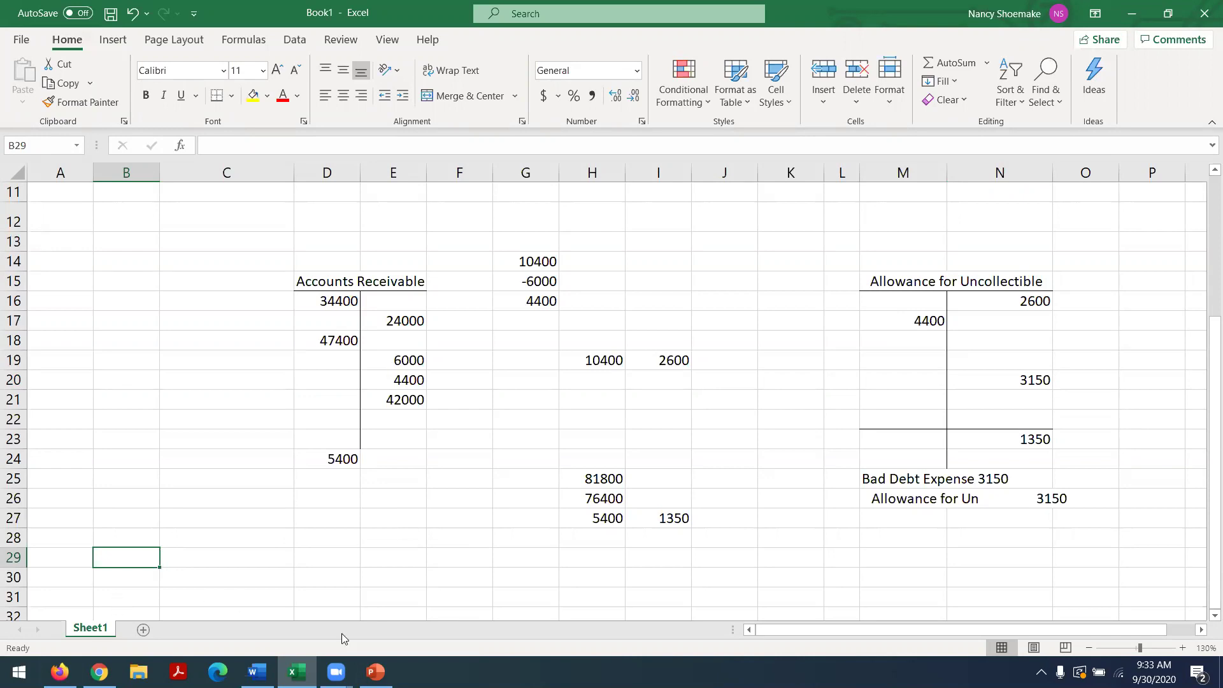
Switch to the Chapter 5 PP presentation in PowerPoint, start the slide show from slide 57 and advance to Concept Check 5–7.
click(375, 671)
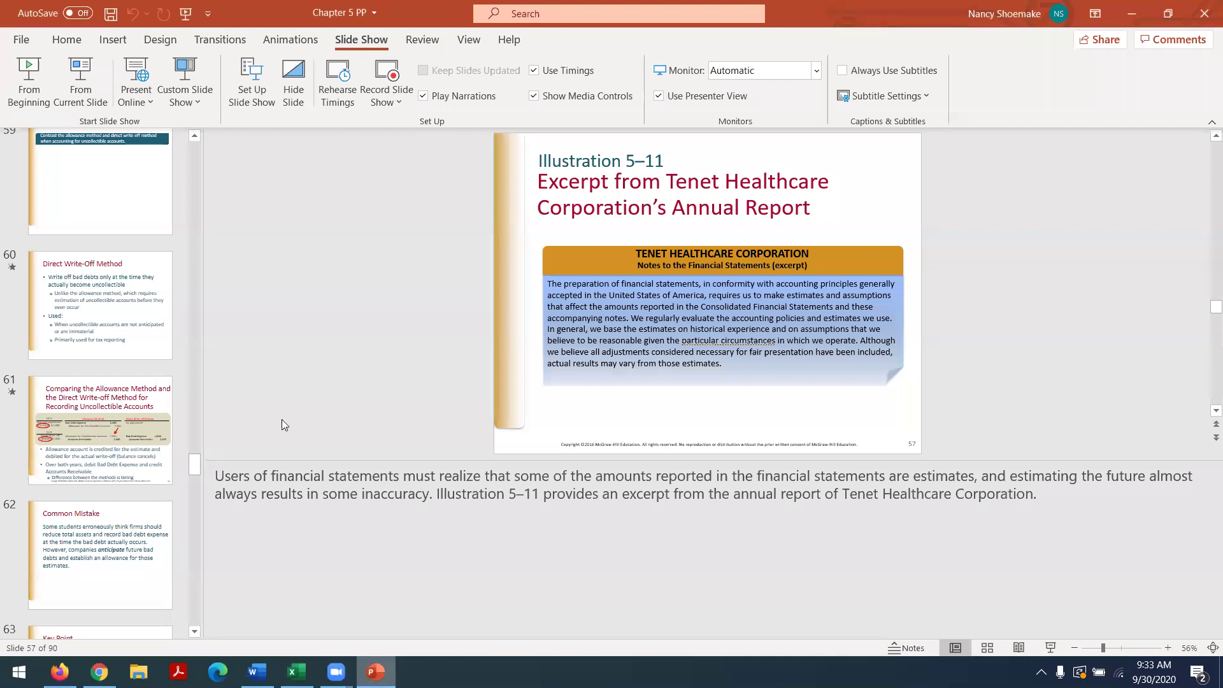
click(80, 64)
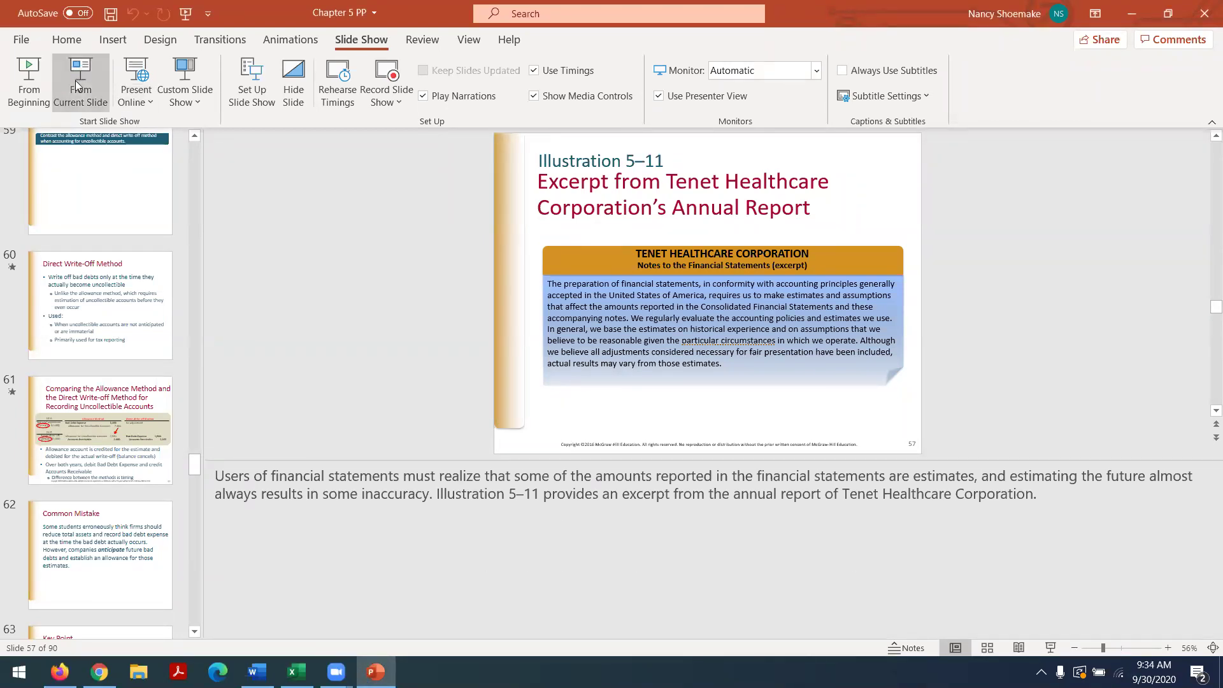
key(Right)
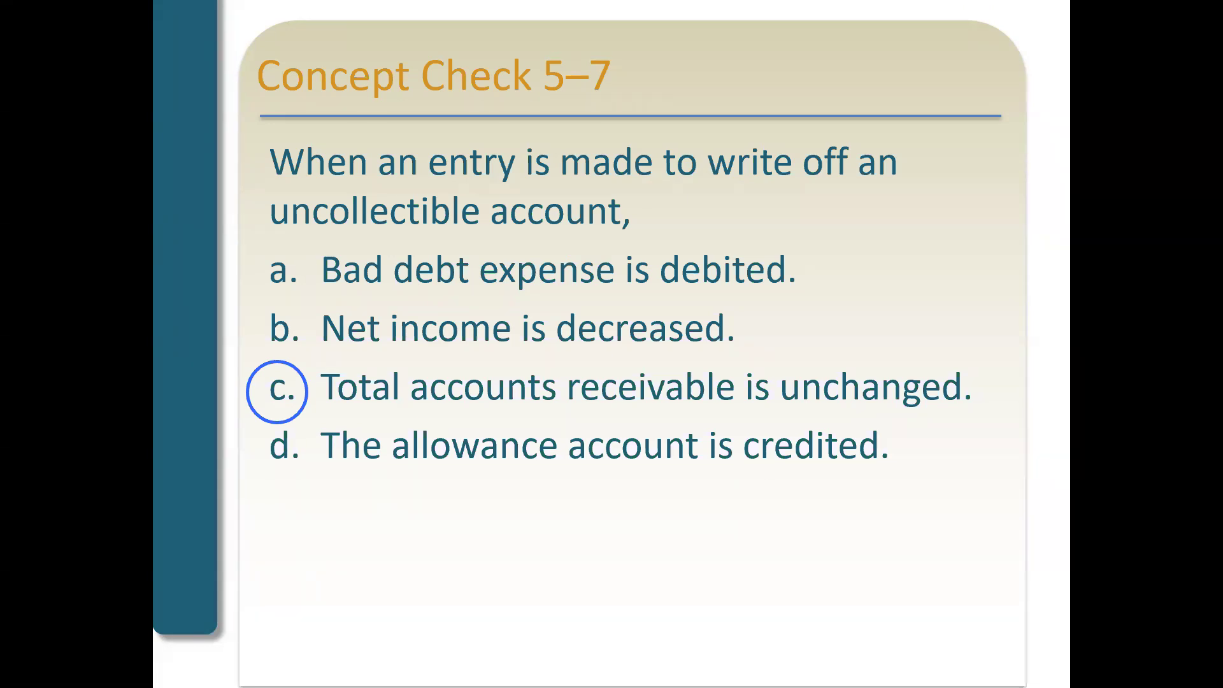
Reveal the Concept Check 5–7 explanation, advance to the slide contrasting the allowance and direct write-off methods, and end the slide show.
key(Right)
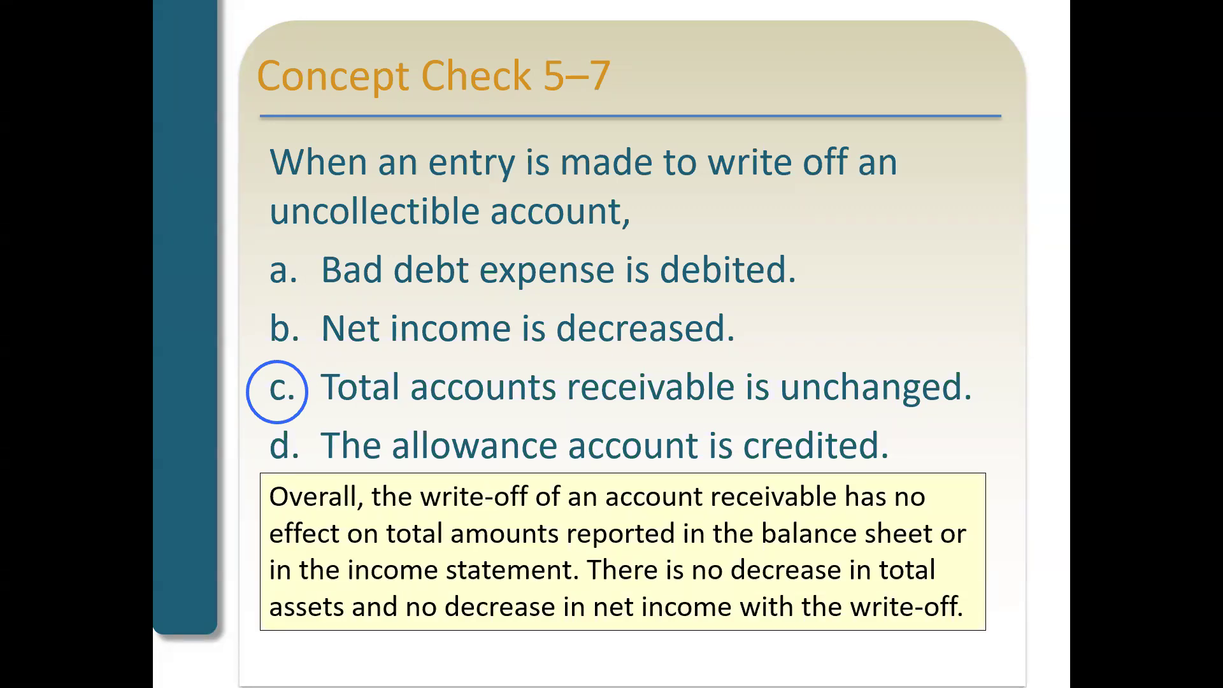
key(Right)
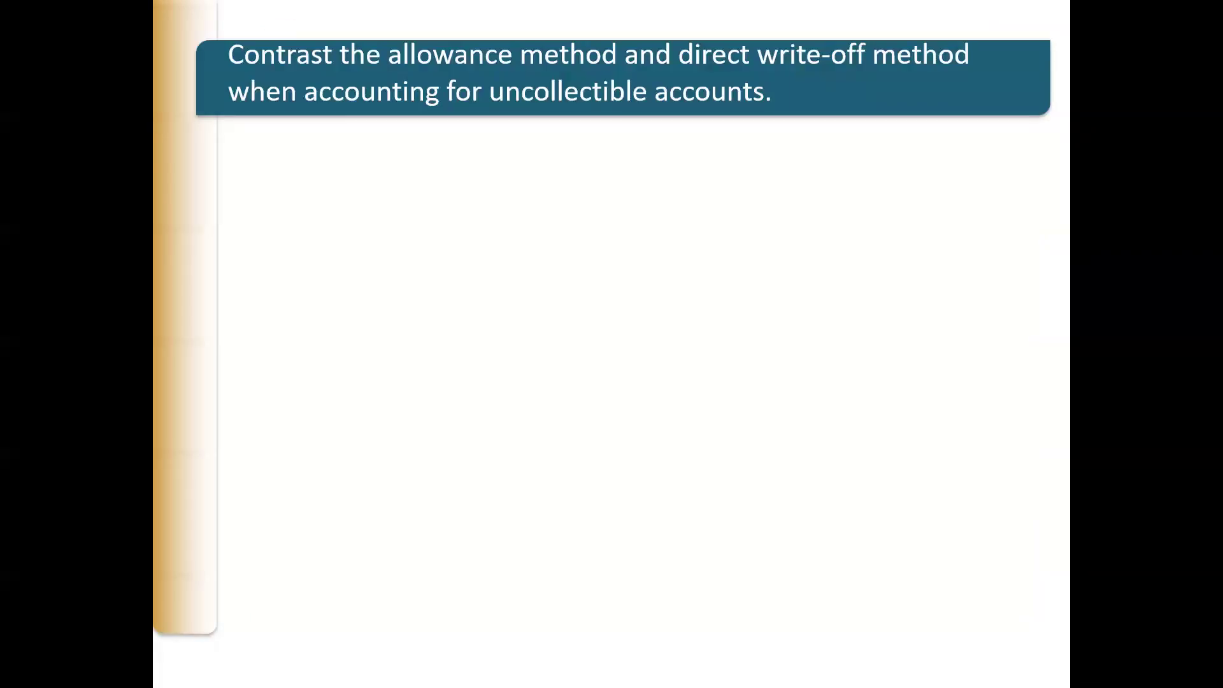
key(Escape)
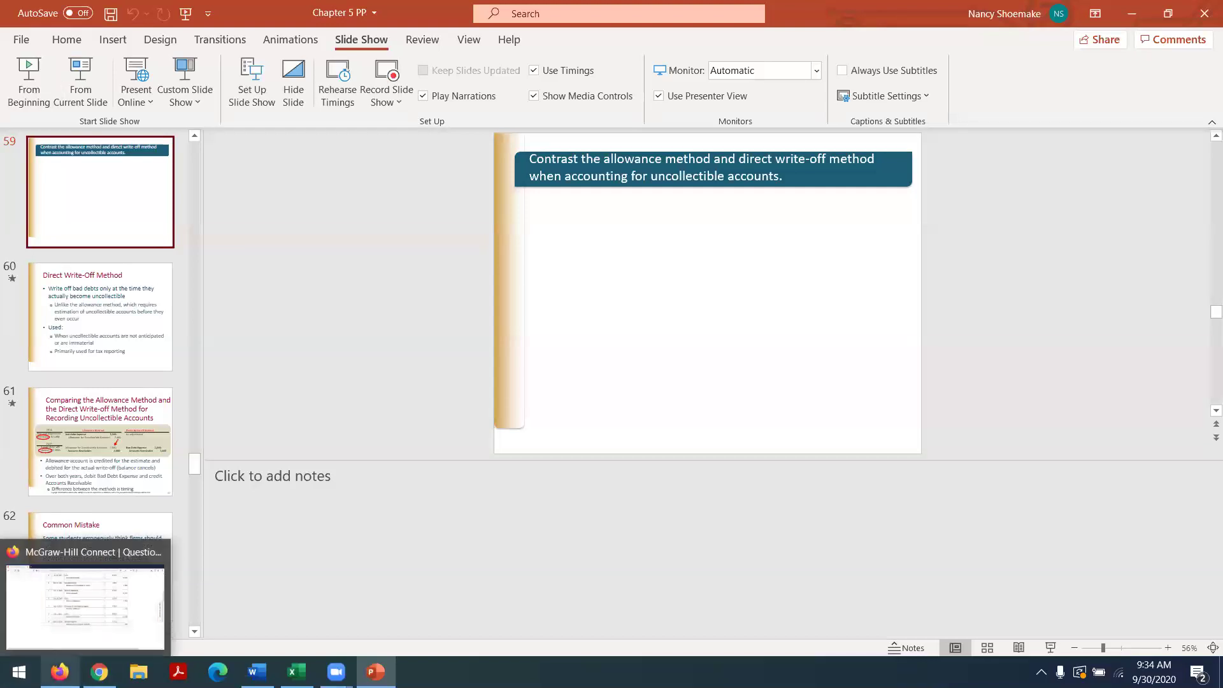
Switch to McGraw-Hill Connect in Firefox and open the Financial Accounting ebook from the course library at its last known location.
click(60, 672)
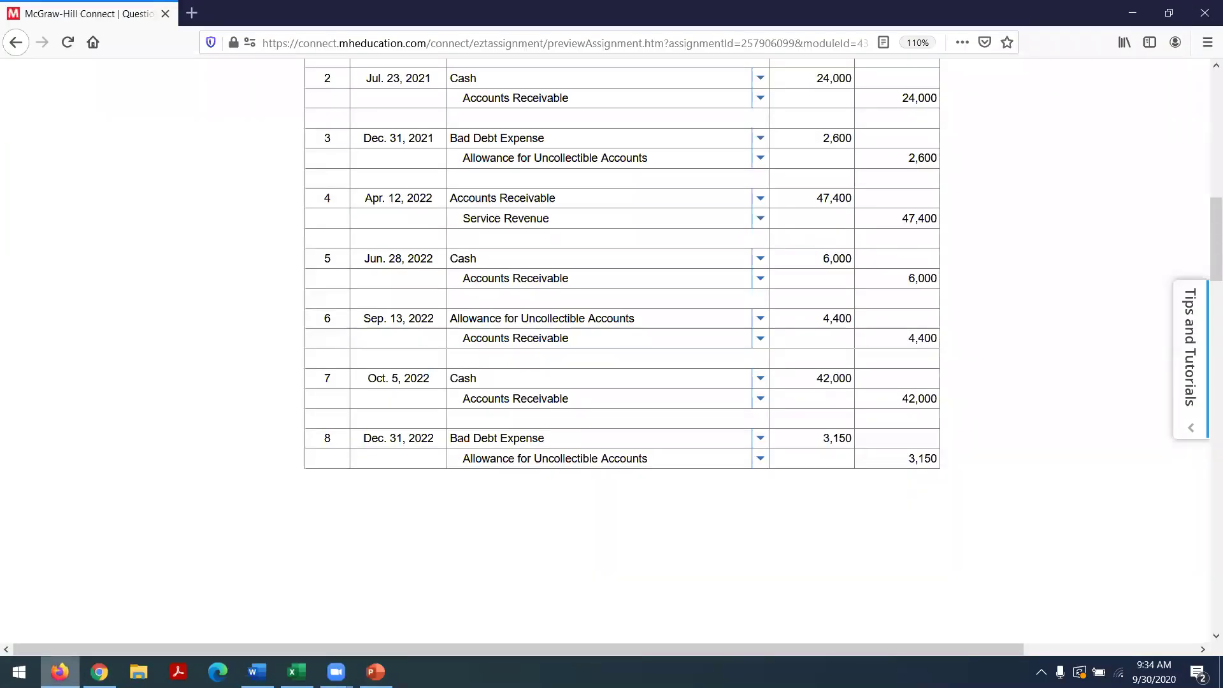
scroll(874, 153, up, 15)
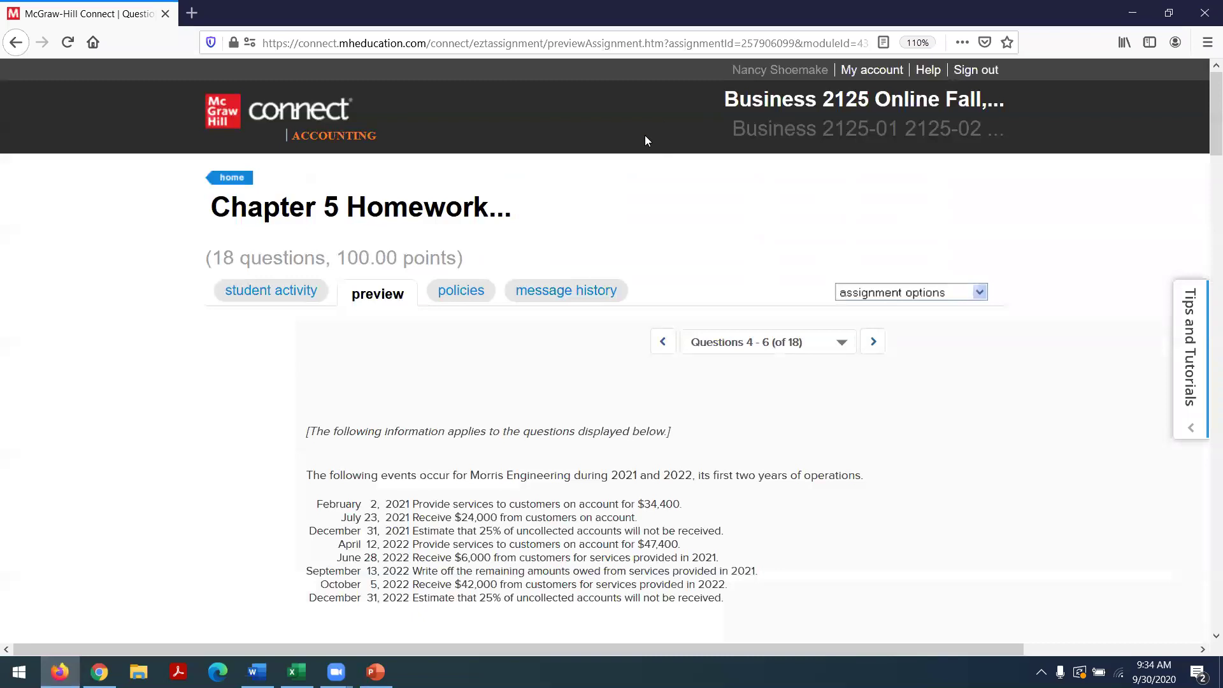
click(240, 177)
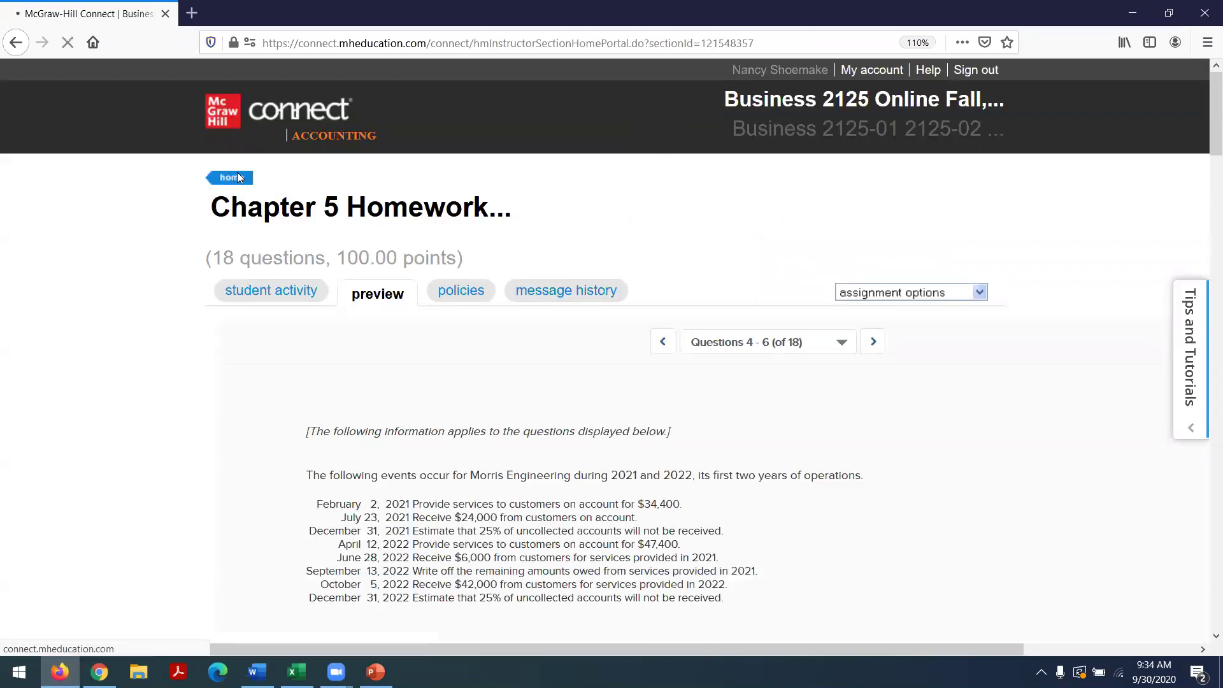
click(297, 182)
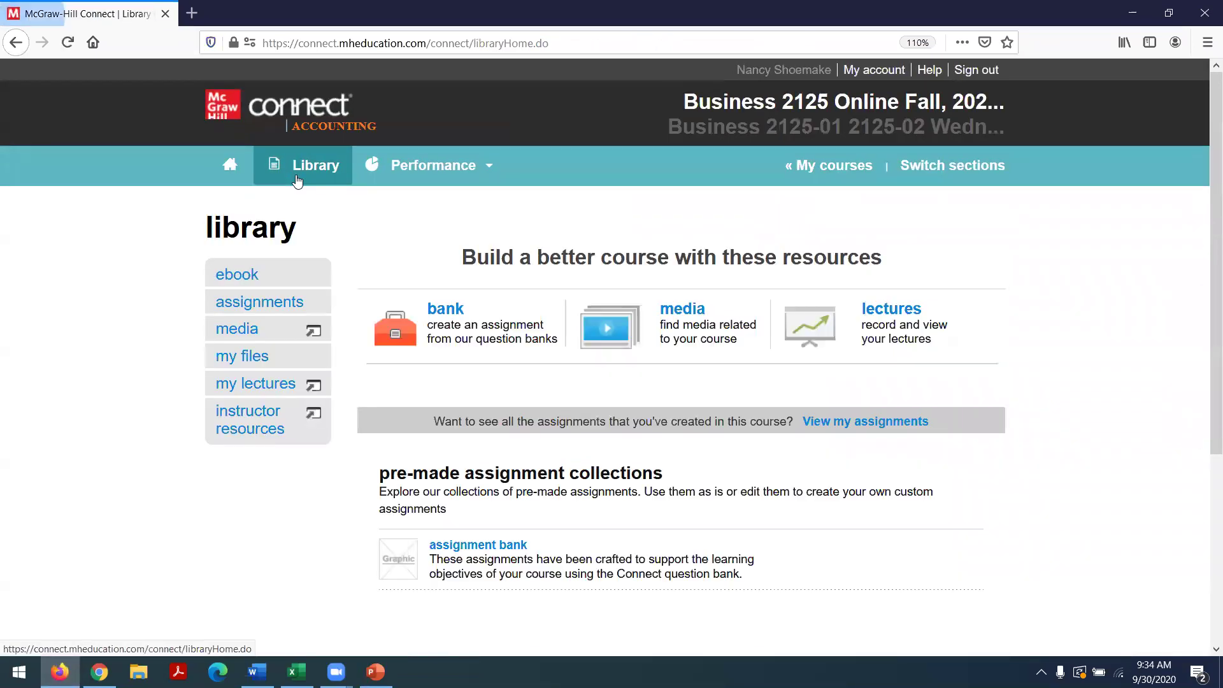
click(407, 373)
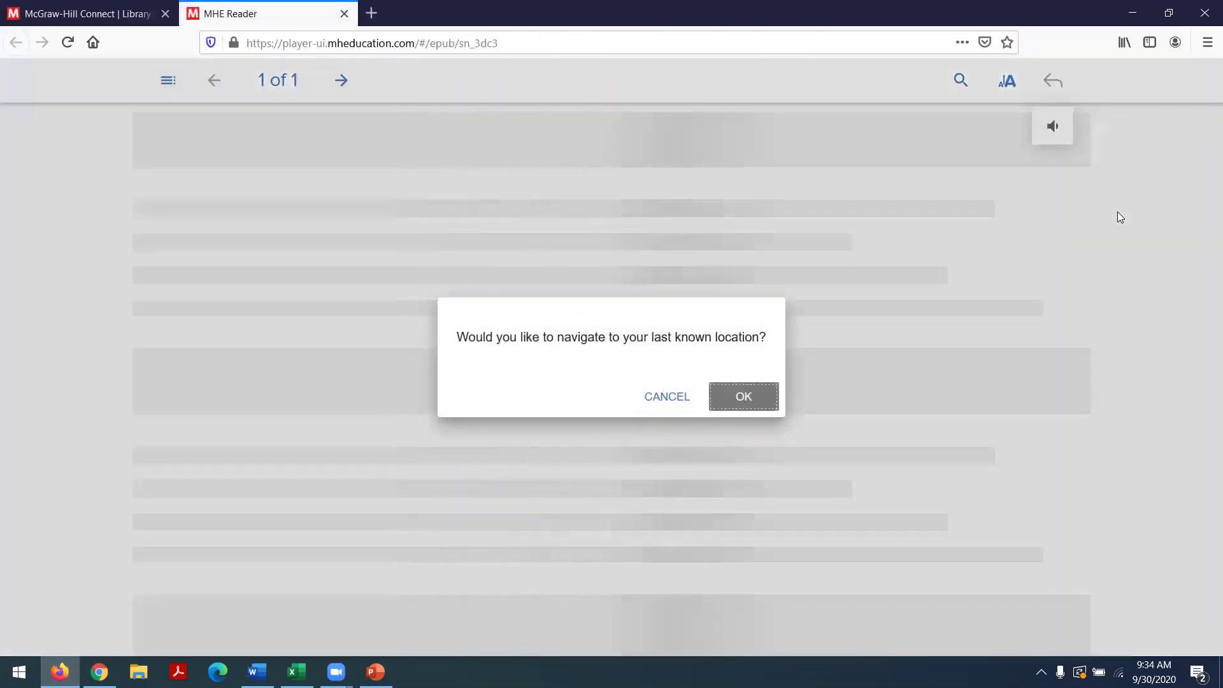
click(735, 396)
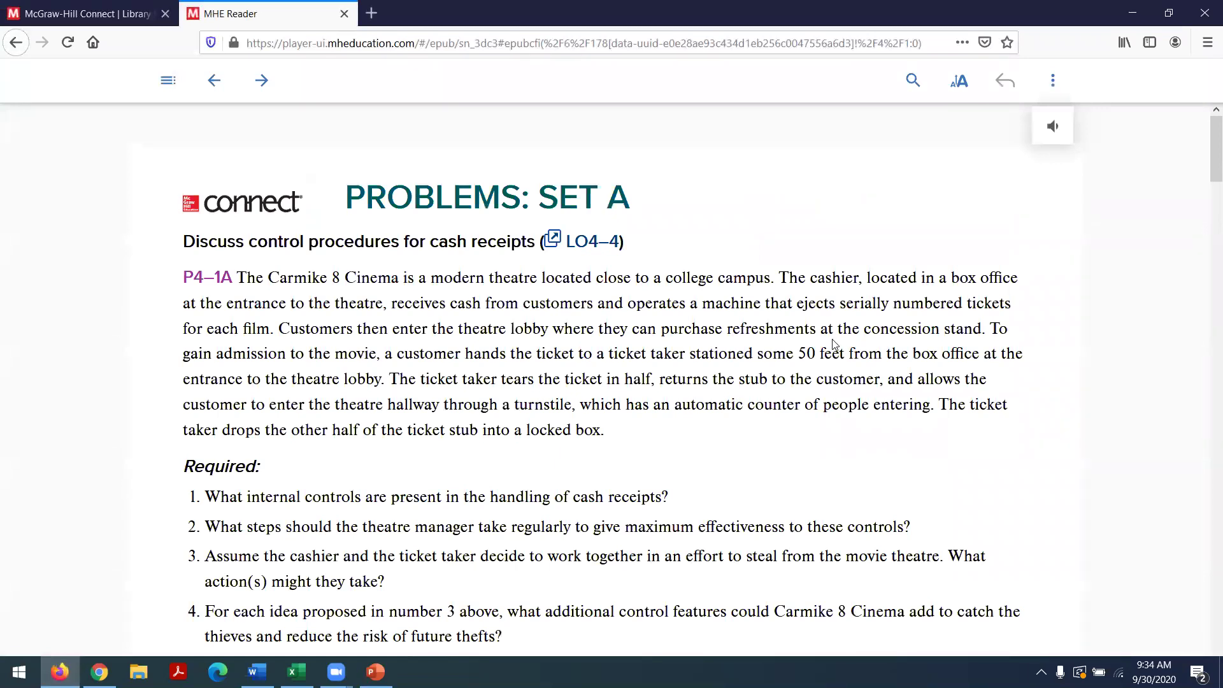
Open Problems: Set B of Chapter 5: Receivables and Sales in the ebook and look through its problems.
click(161, 86)
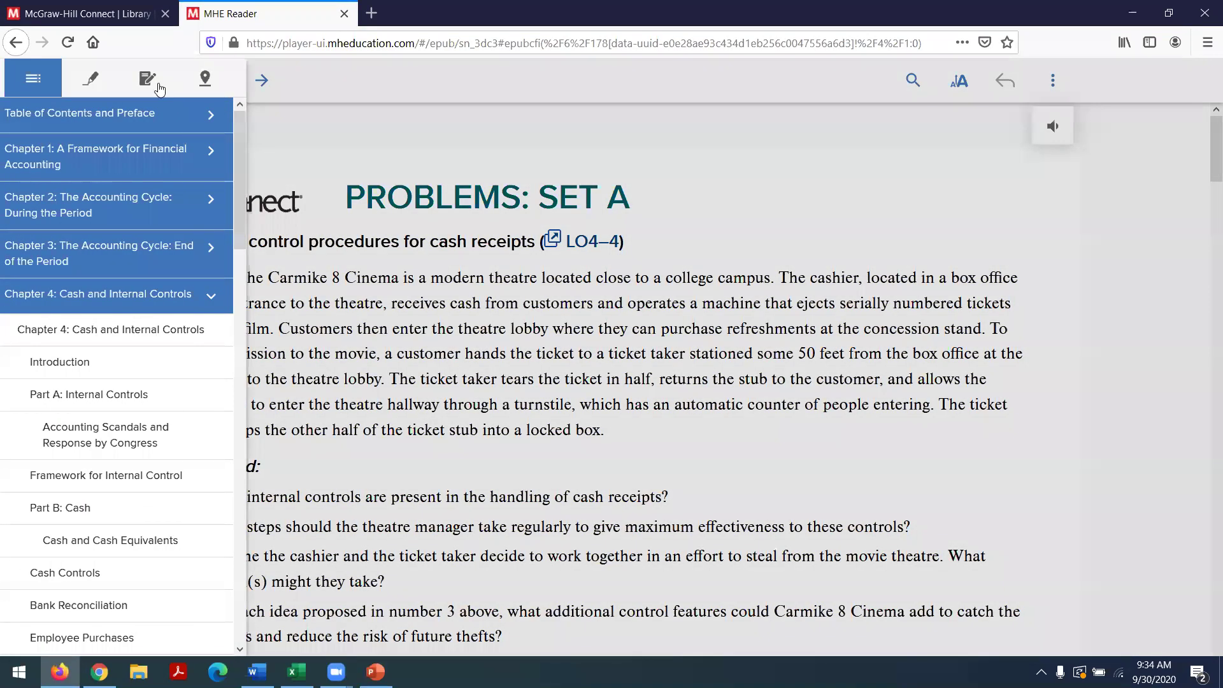
drag(250, 216, 266, 474)
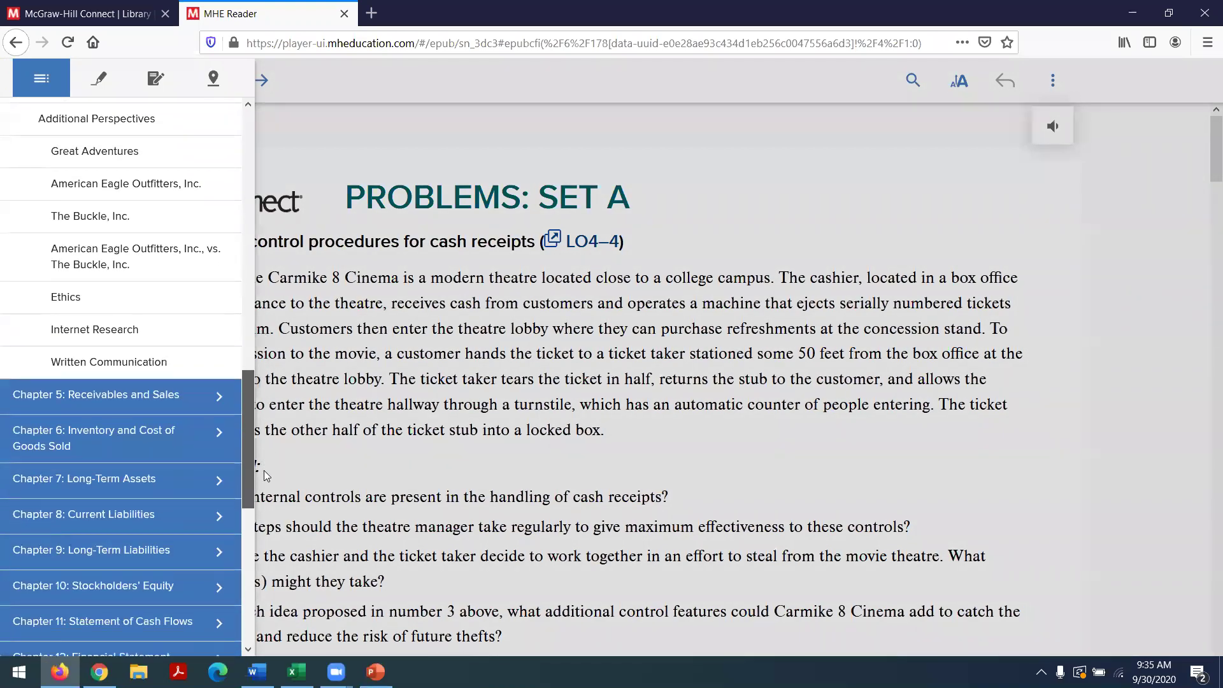
click(160, 393)
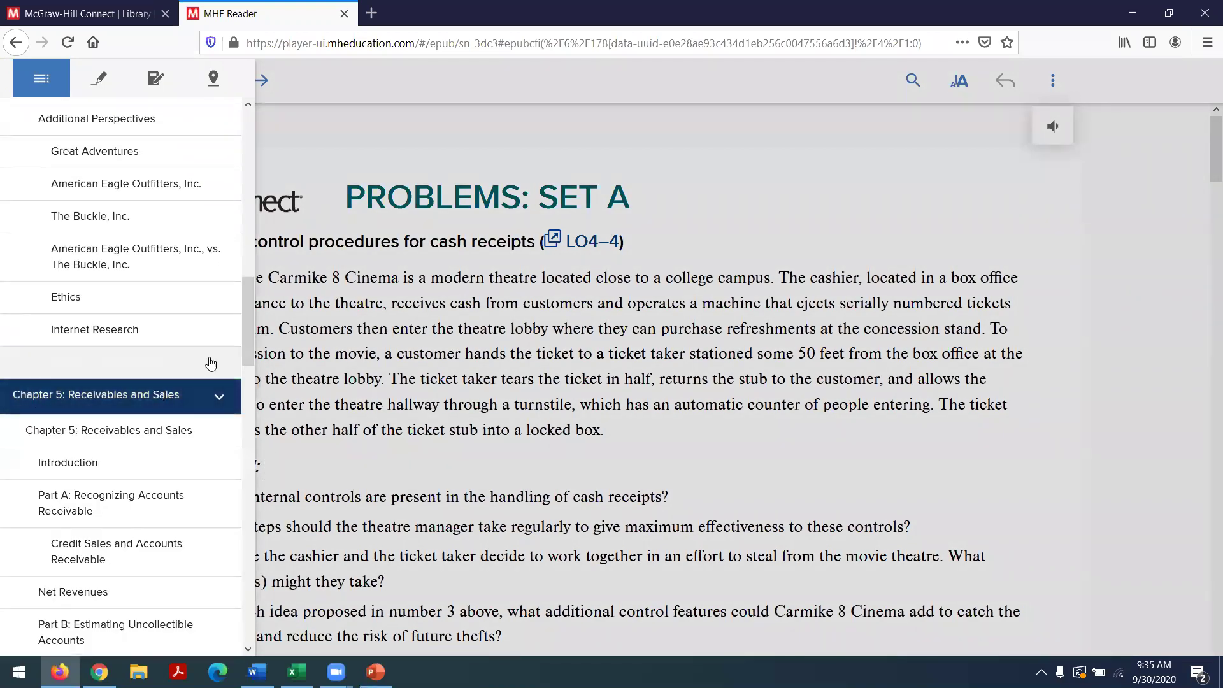
drag(246, 347, 240, 501)
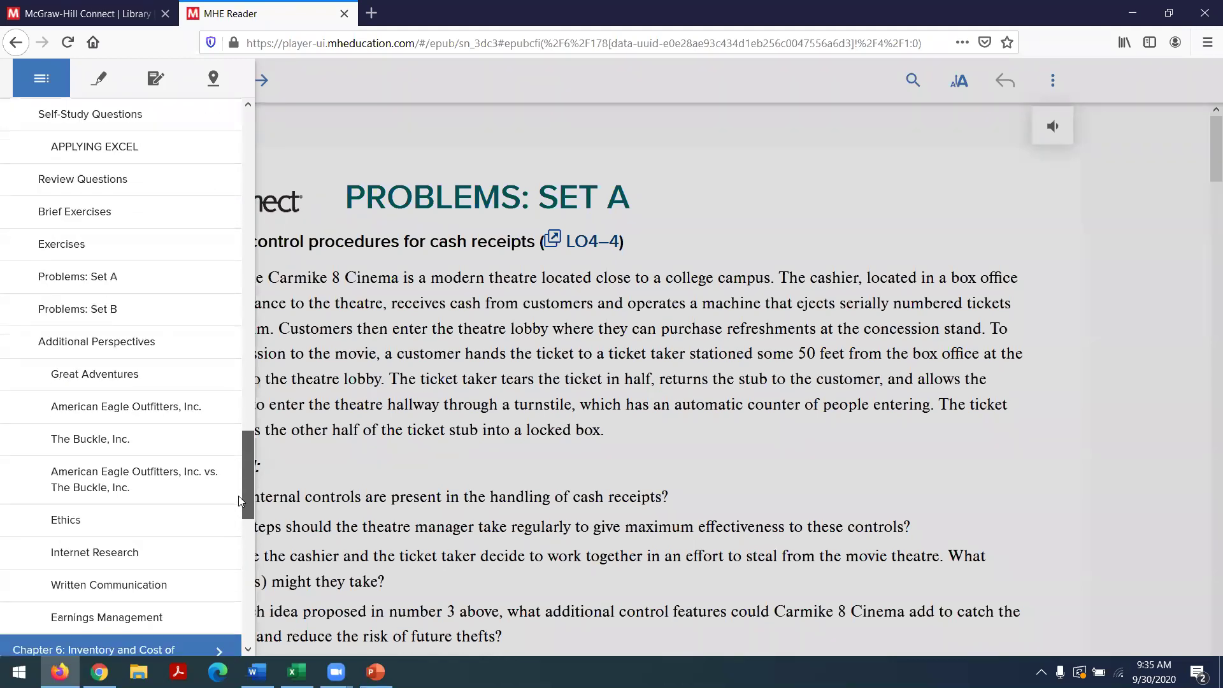
click(102, 309)
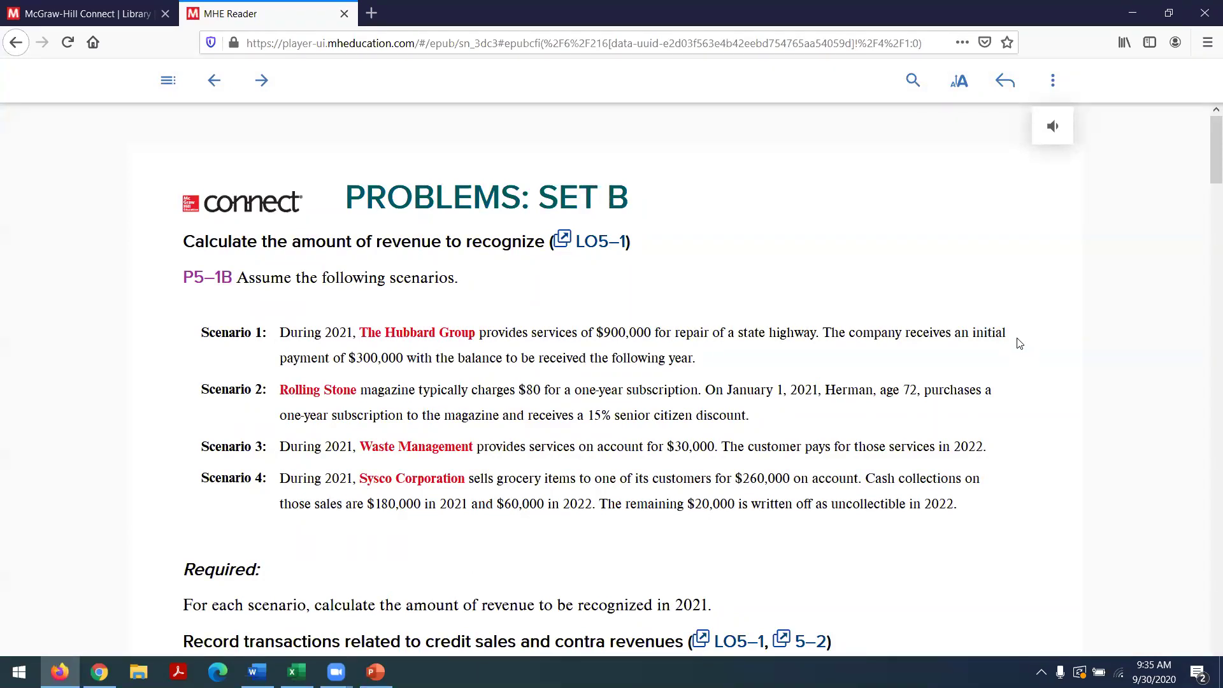
scroll(1205, 207, down, 4)
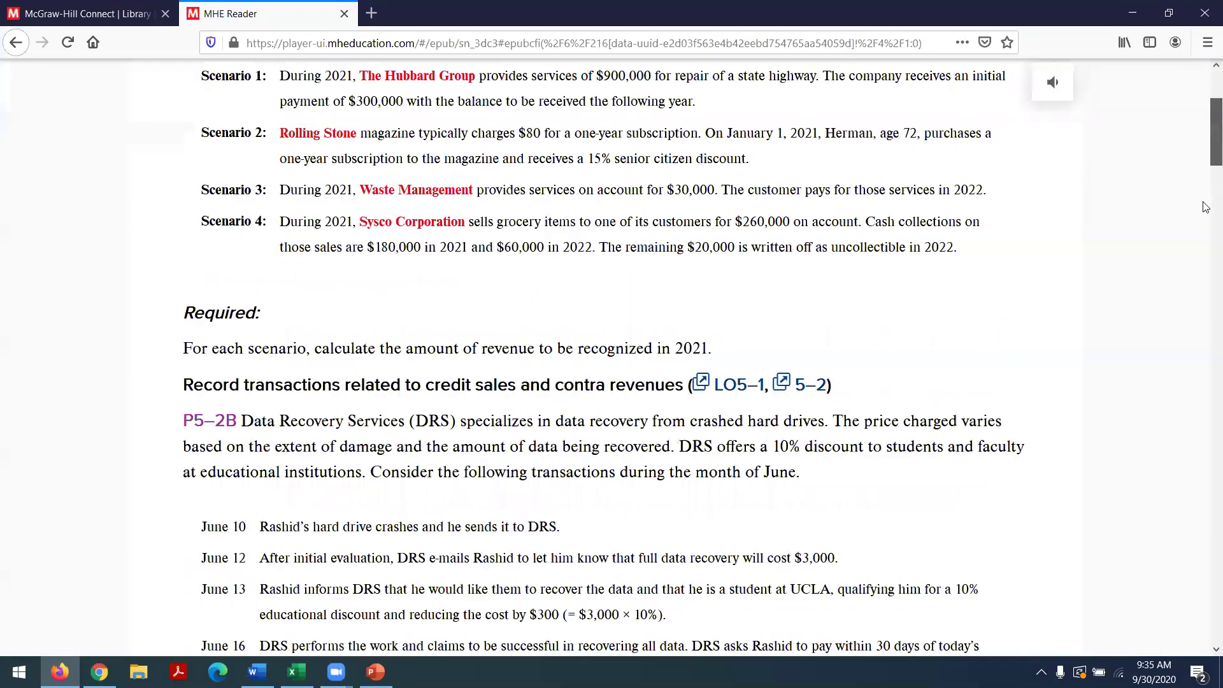
scroll(1205, 207, down, 4)
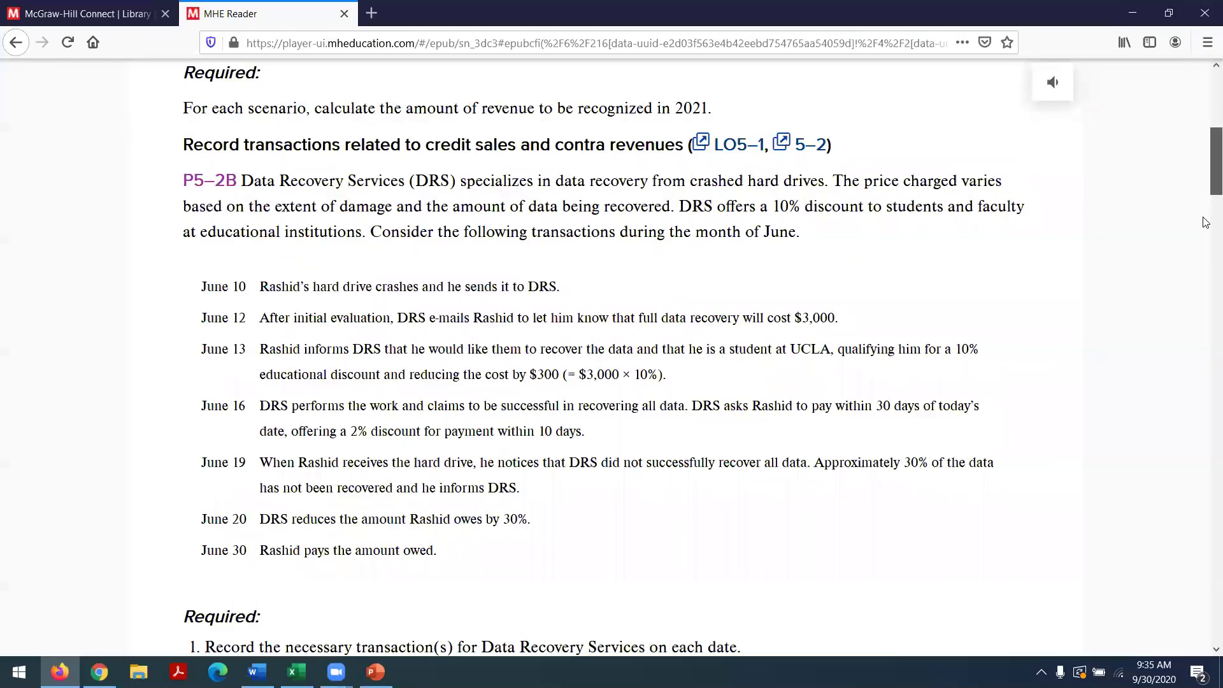
scroll(1205, 242, down, 12)
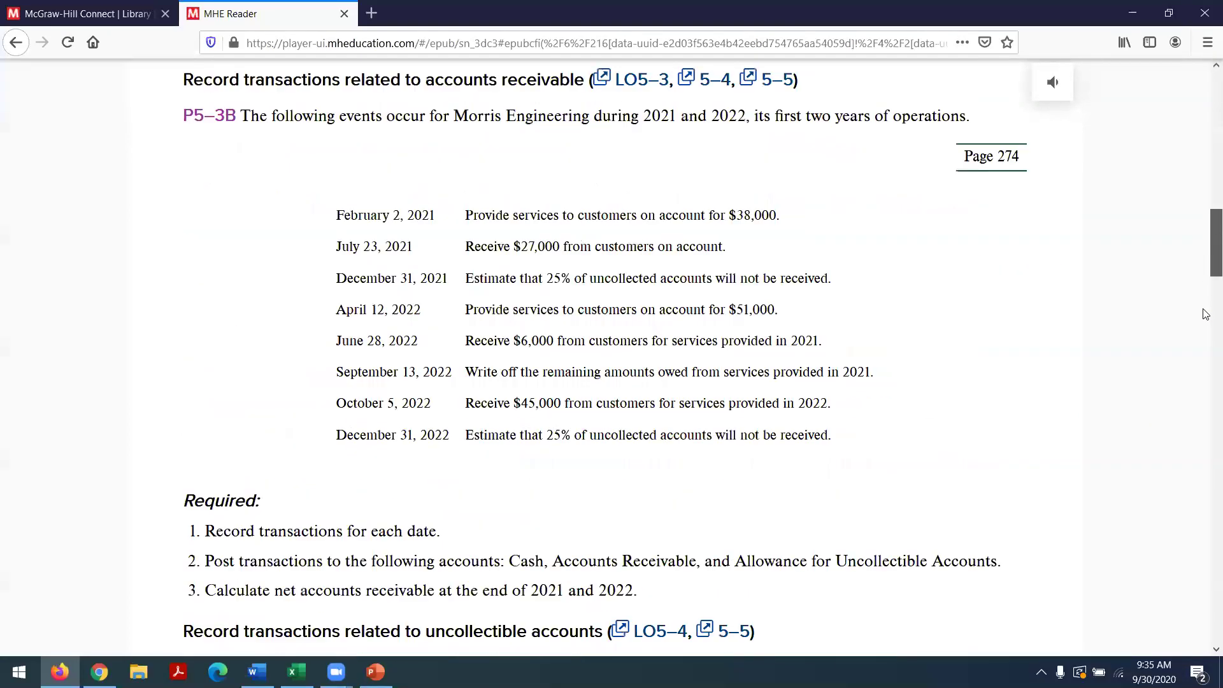
scroll(1205, 314, down, 10)
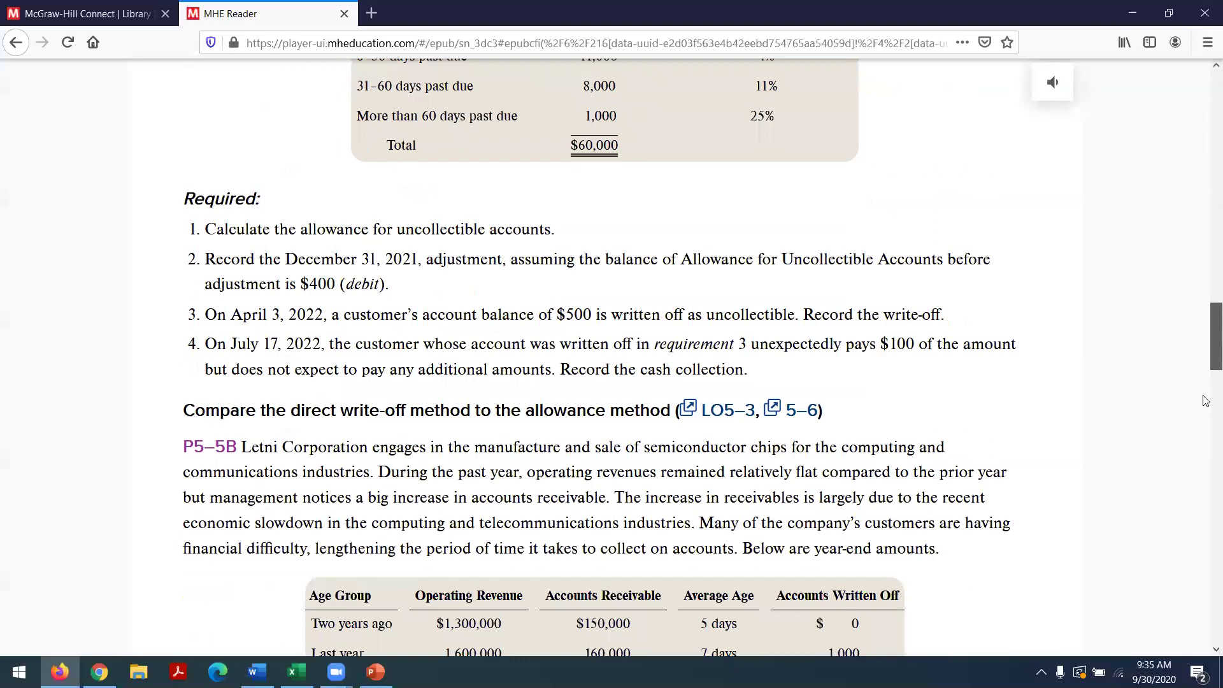
scroll(1205, 399, down, 3)
scroll(1205, 400, up, 20)
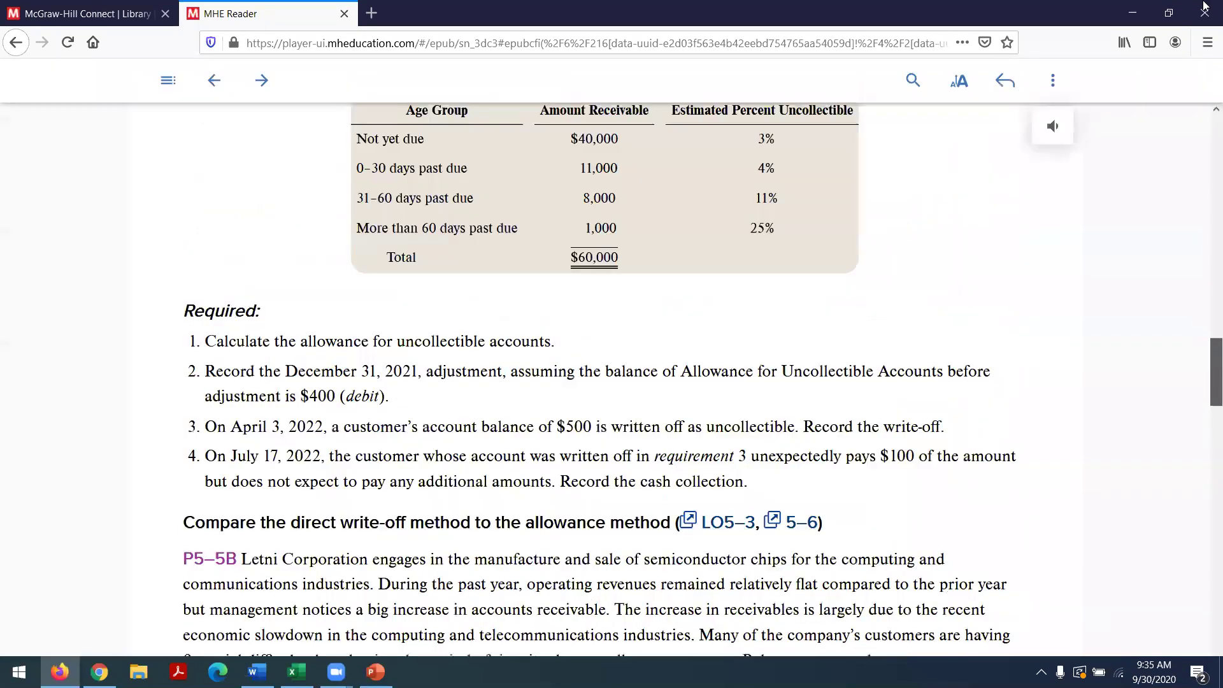
Open the Chapter 5 Exercises in the ebook and examine E5–10 on the aging method for Mercy Hospital.
click(163, 79)
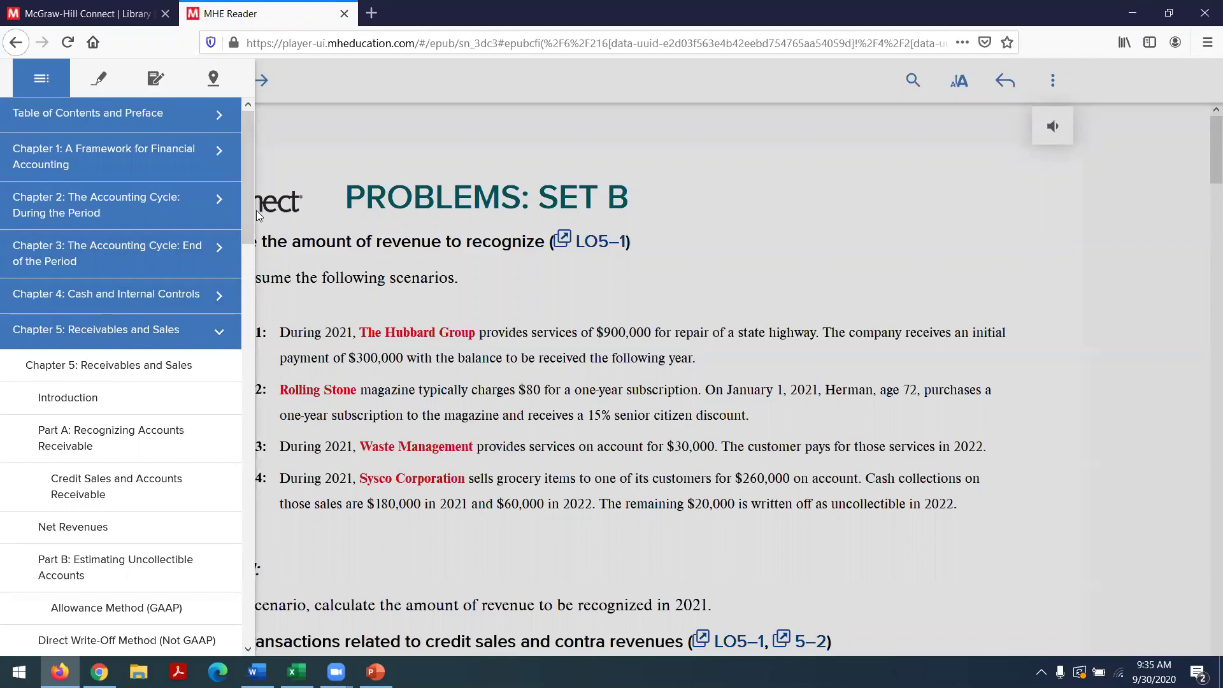
drag(251, 214, 263, 350)
click(68, 541)
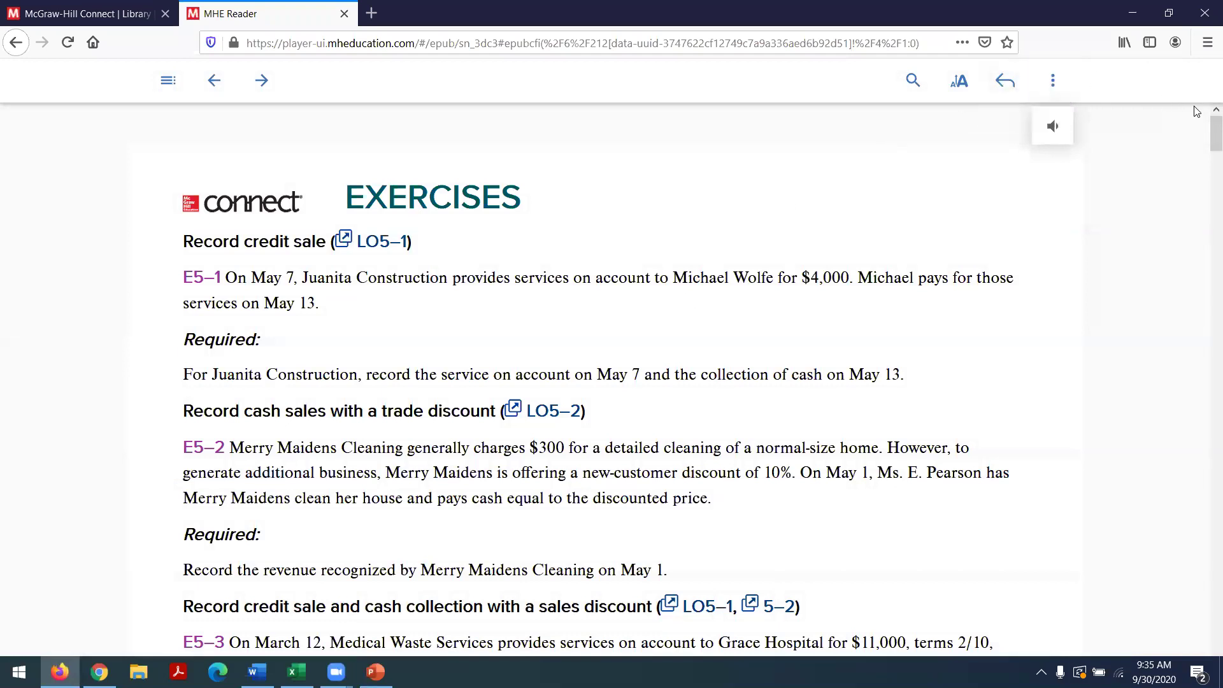
scroll(1200, 133, down, 4)
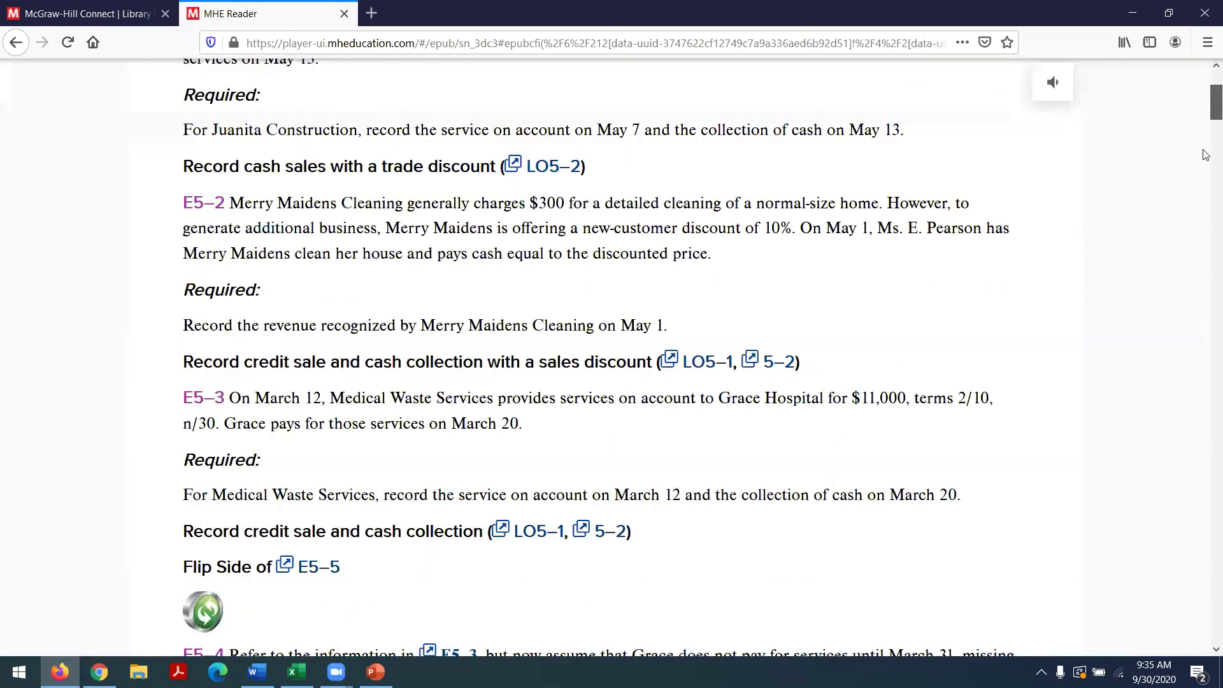
scroll(1205, 191, down, 15)
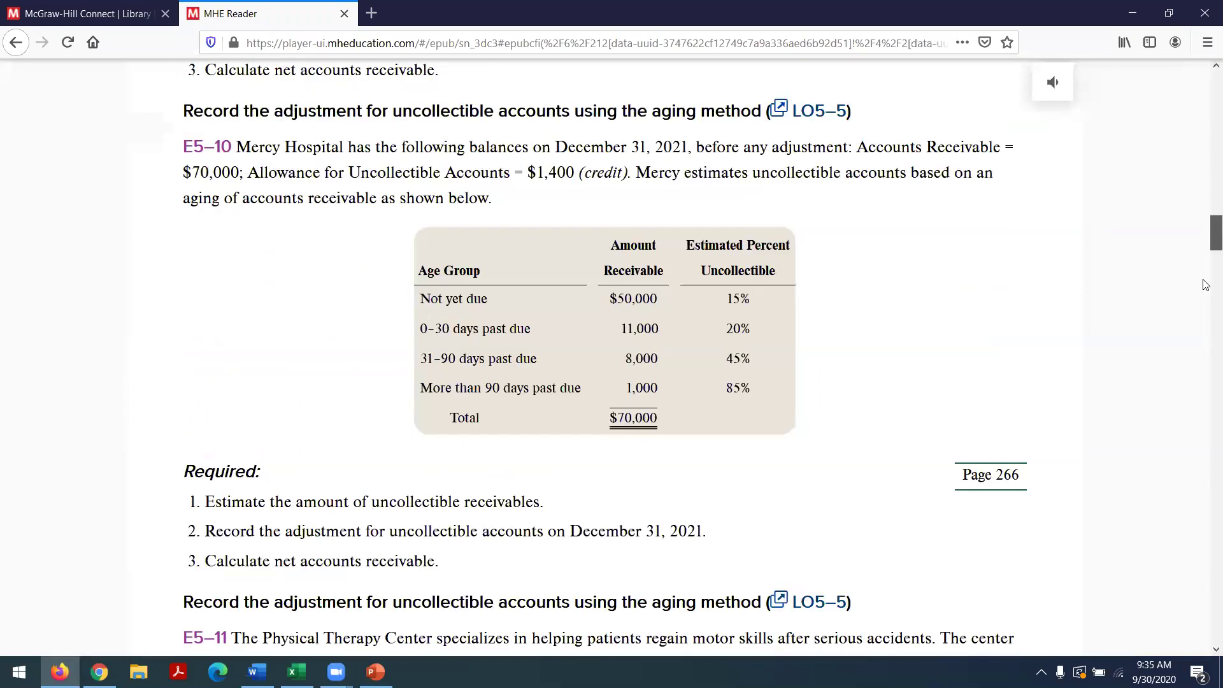
scroll(1205, 288, down, 2)
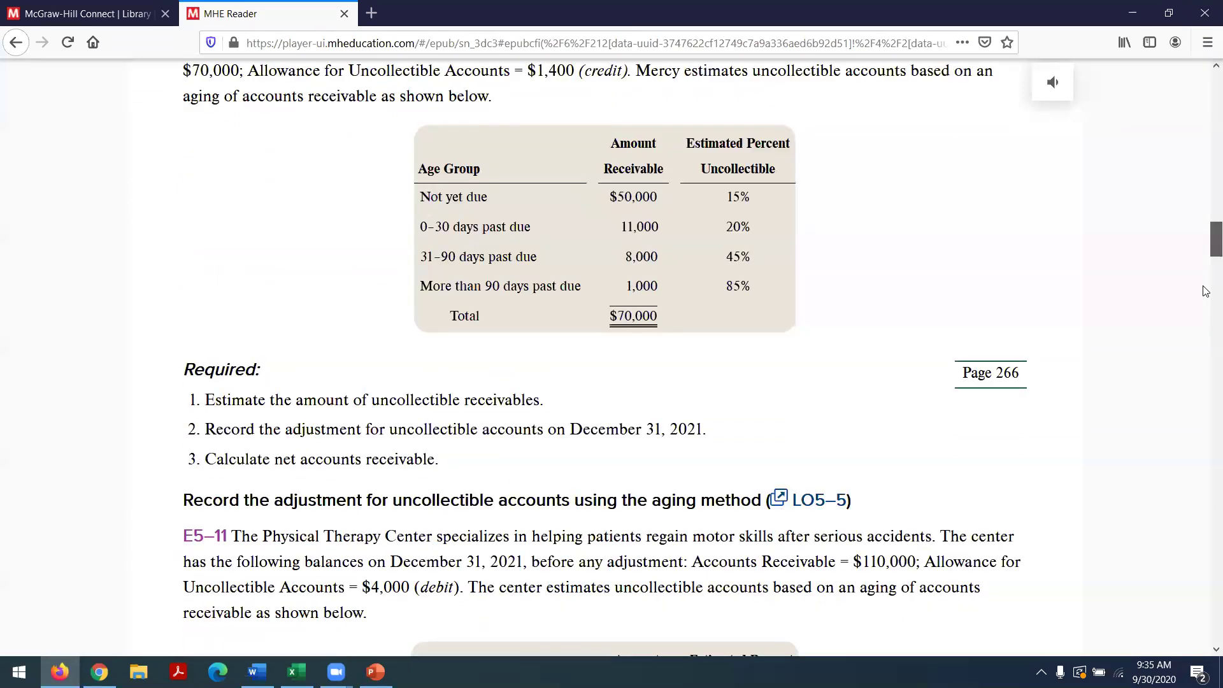
scroll(1205, 289, up, 1)
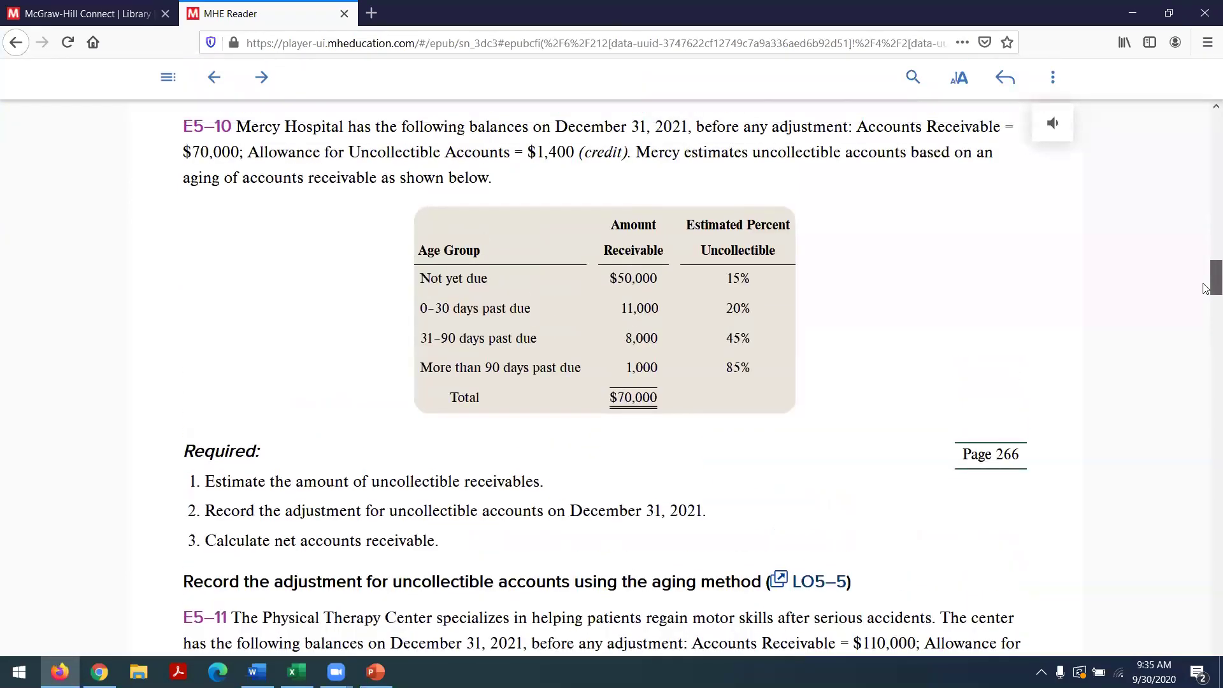
scroll(1205, 288, up, 1)
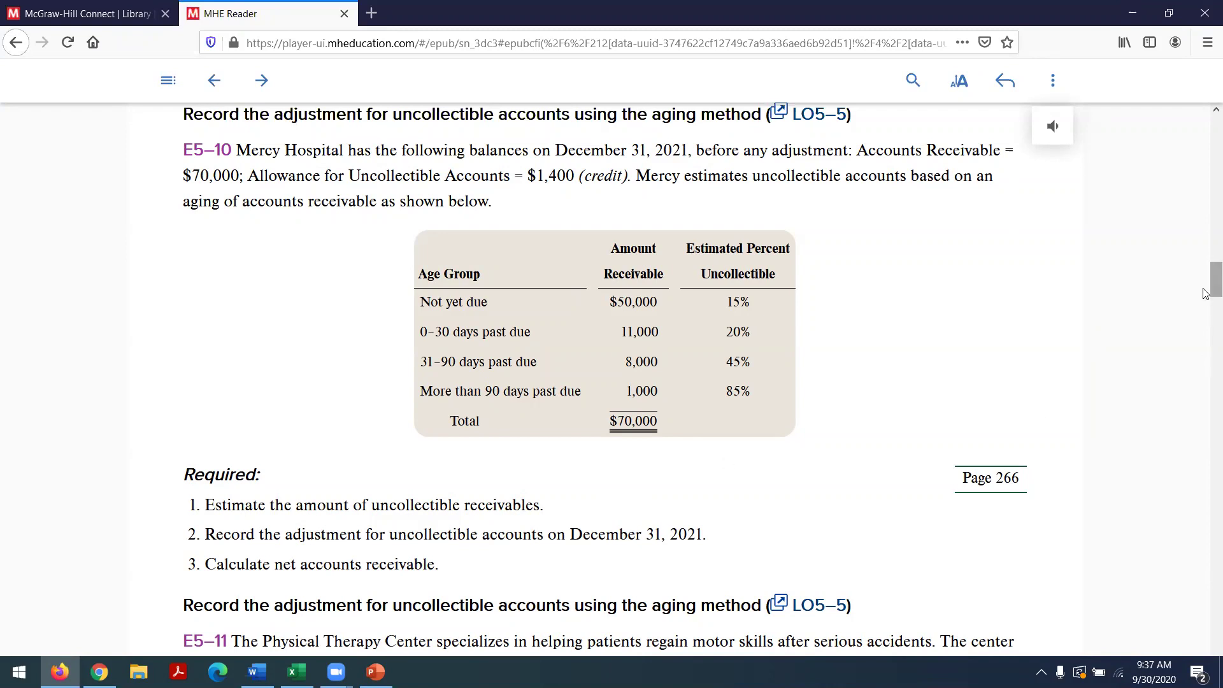
From the Connect library's instructor resources, open the Chapter 05 Solutions Manual in Word and enable editing.
drag(1206, 293, 1205, 196)
click(80, 13)
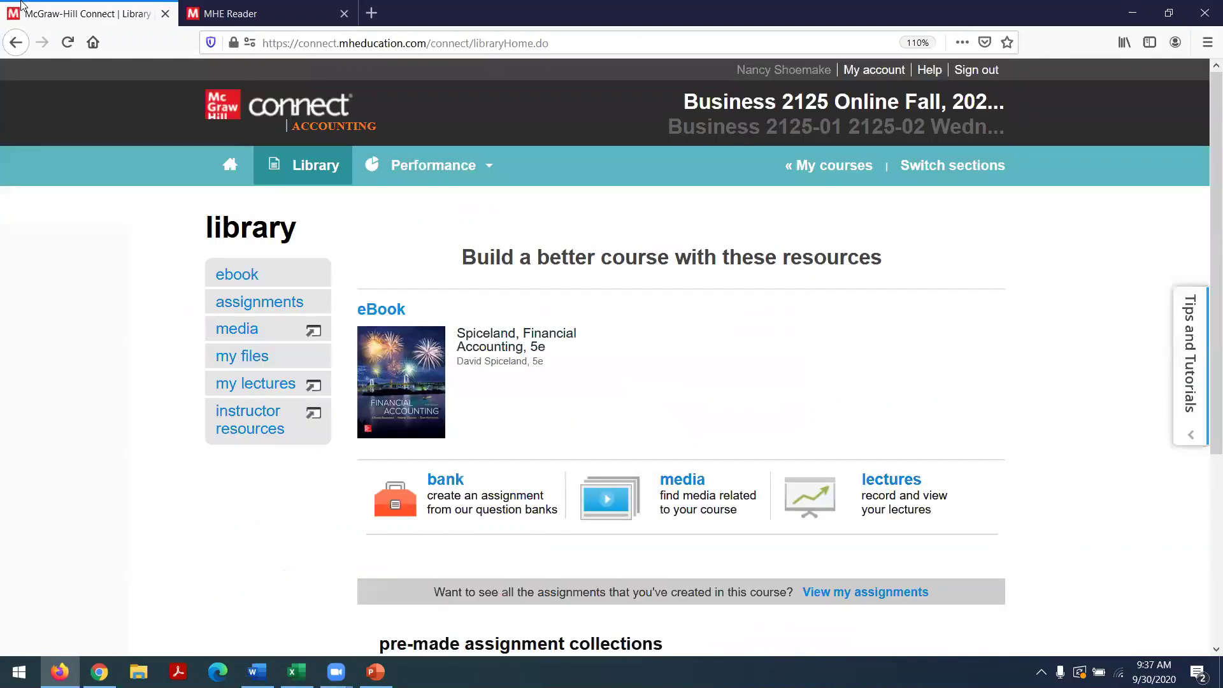
click(247, 416)
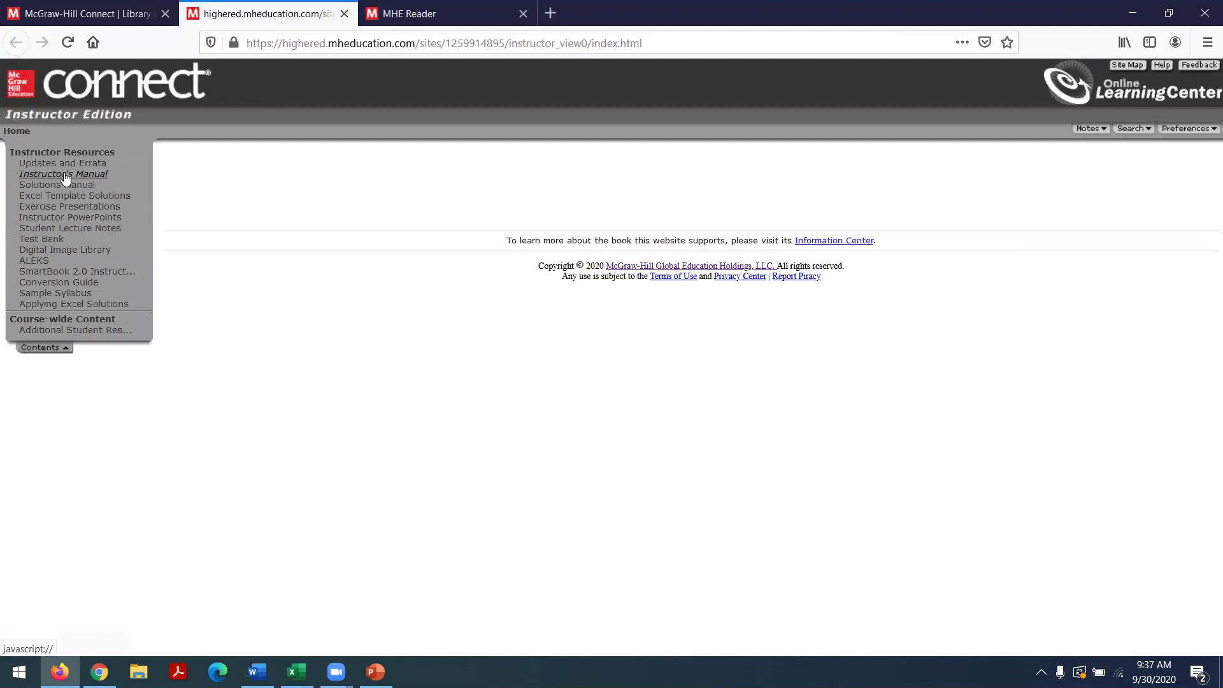
click(62, 186)
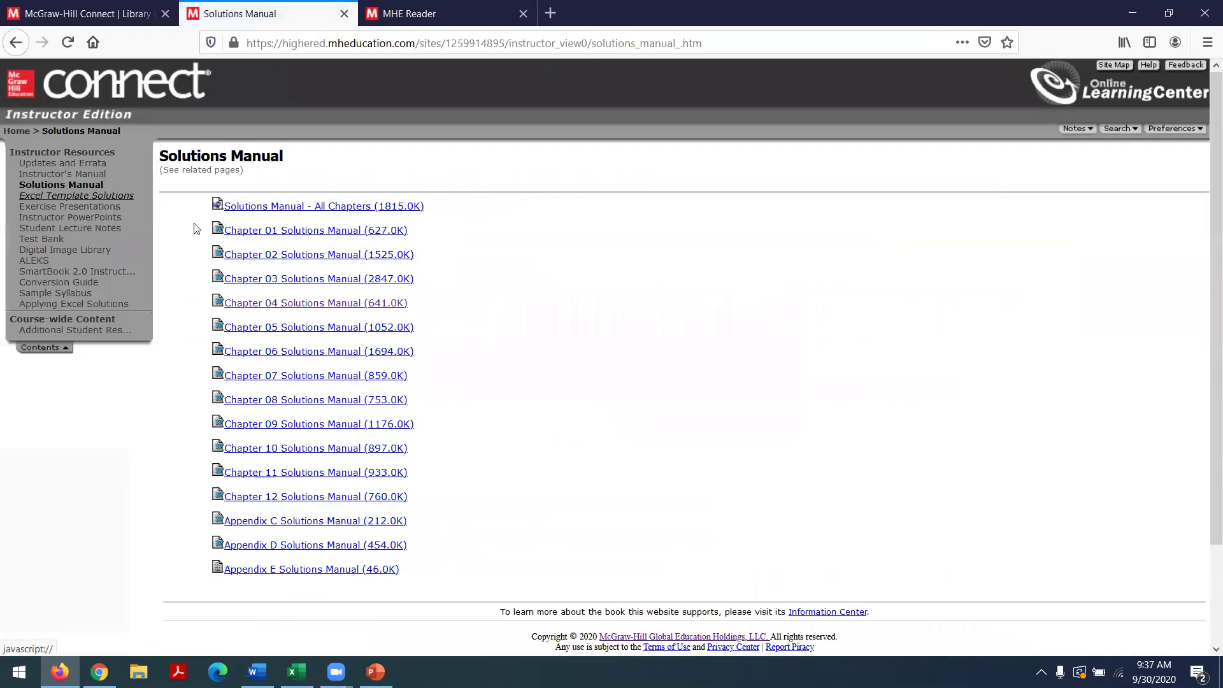
click(259, 328)
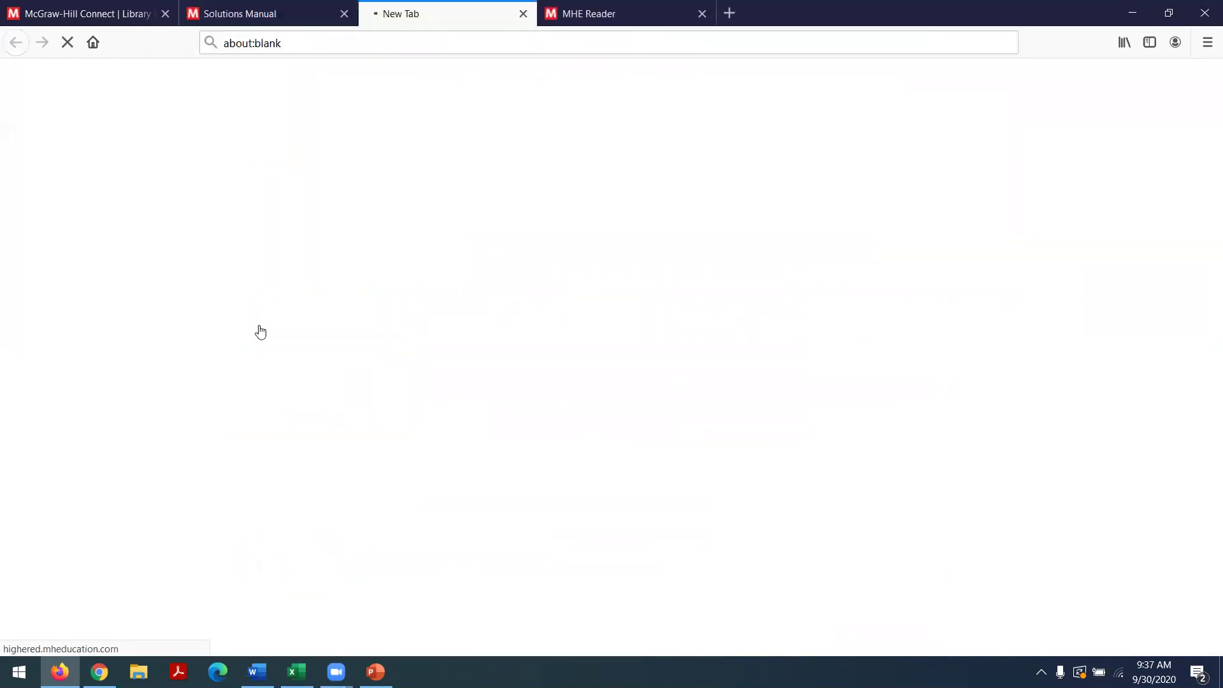
click(688, 490)
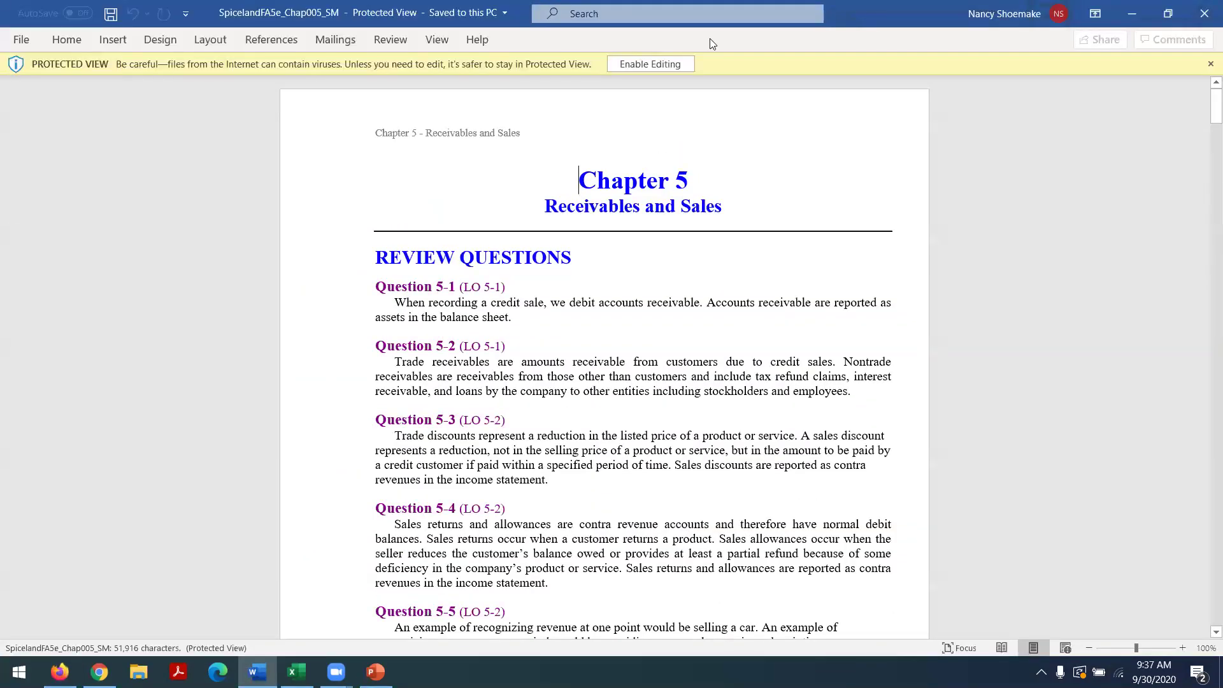
click(650, 63)
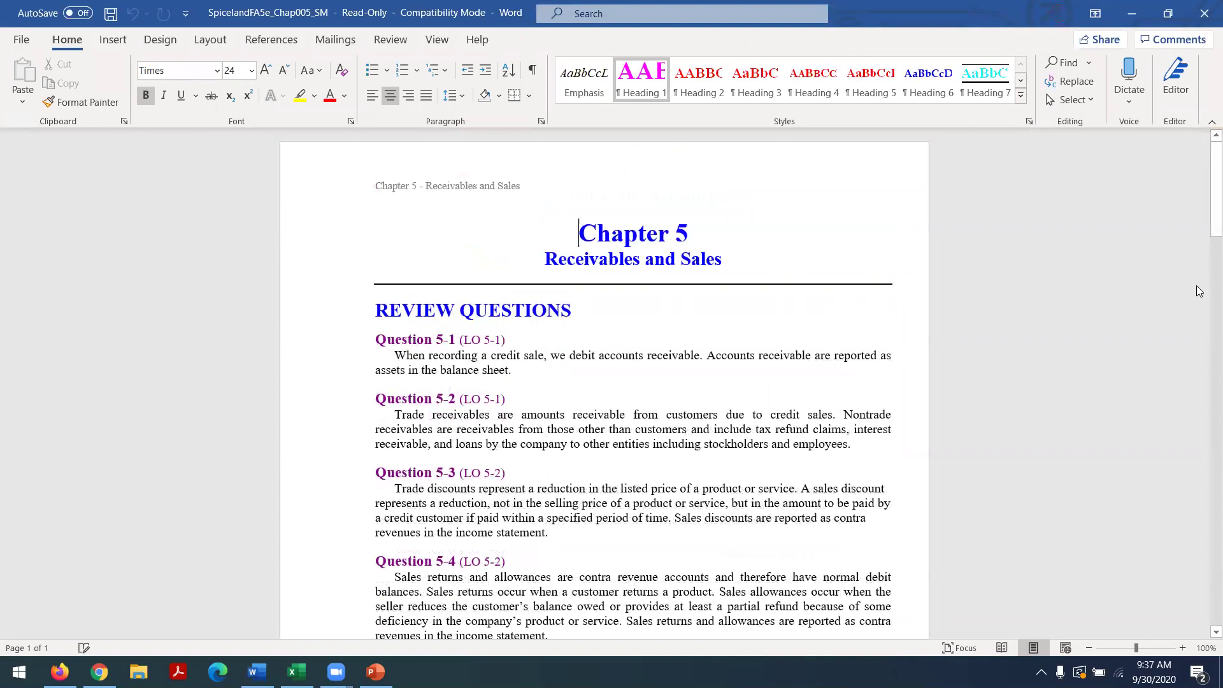
Skim the solutions document as far as Brief Exercise 5-5 and return to the Chapter 5 exercises in the Firefox ebook.
drag(1215, 162, 1204, 526)
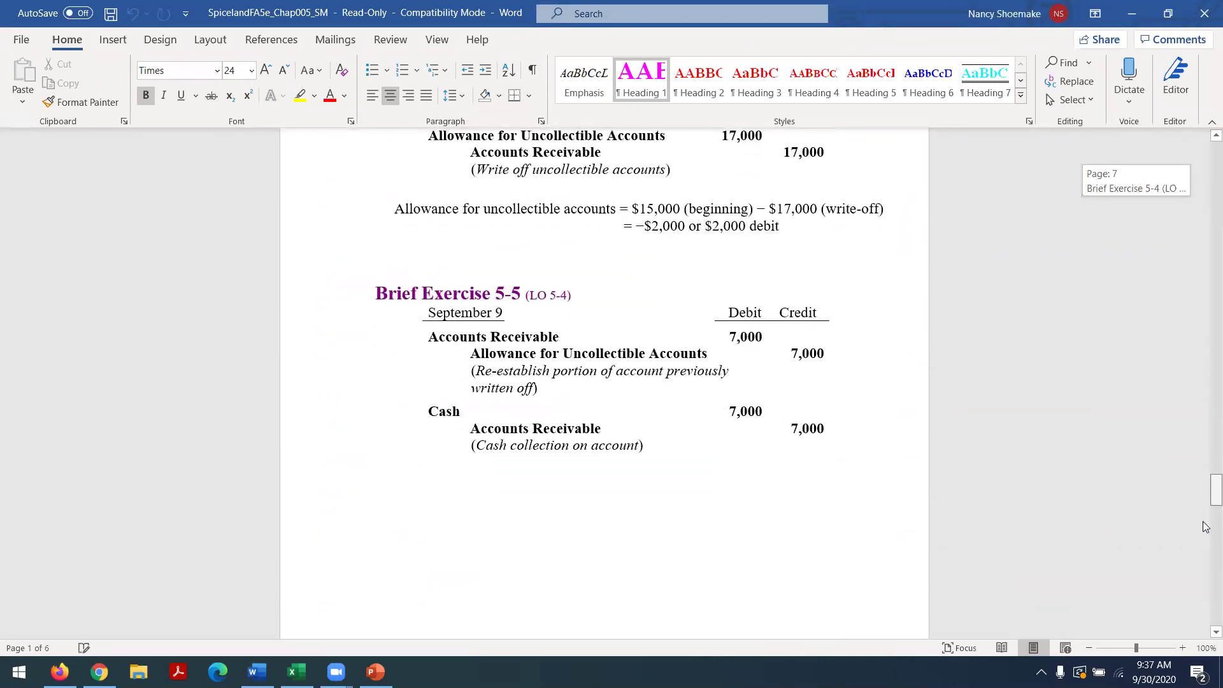
key(alt+Tab)
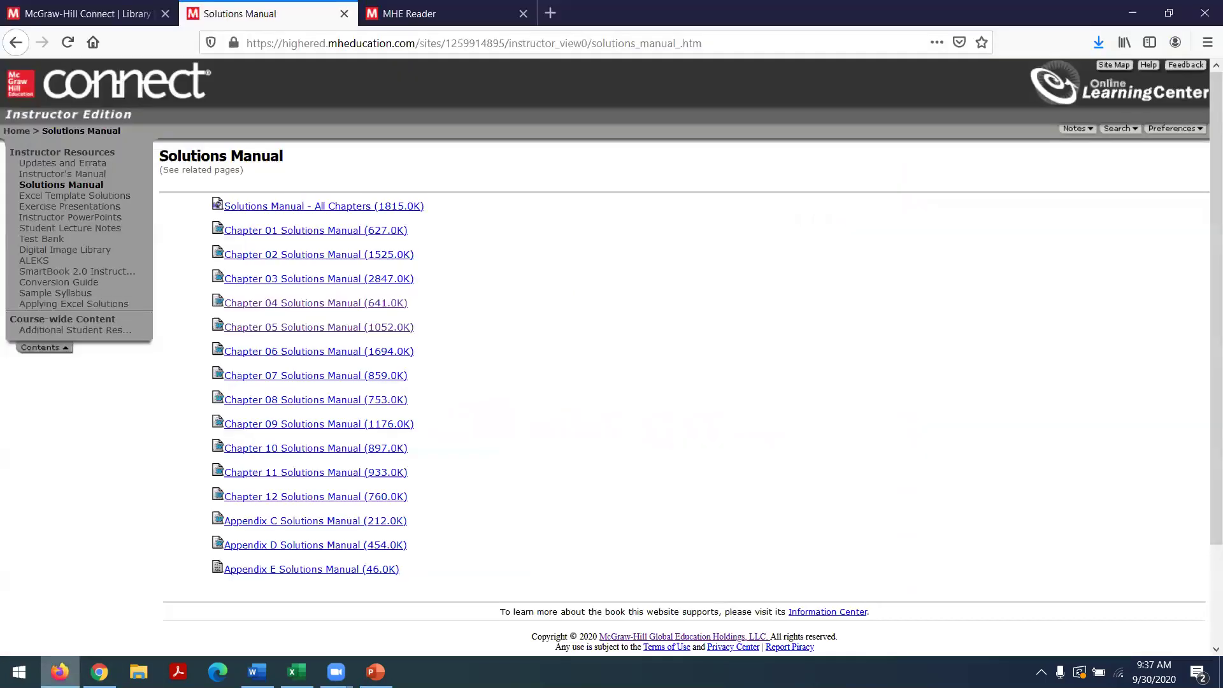
key(ctrl+Tab)
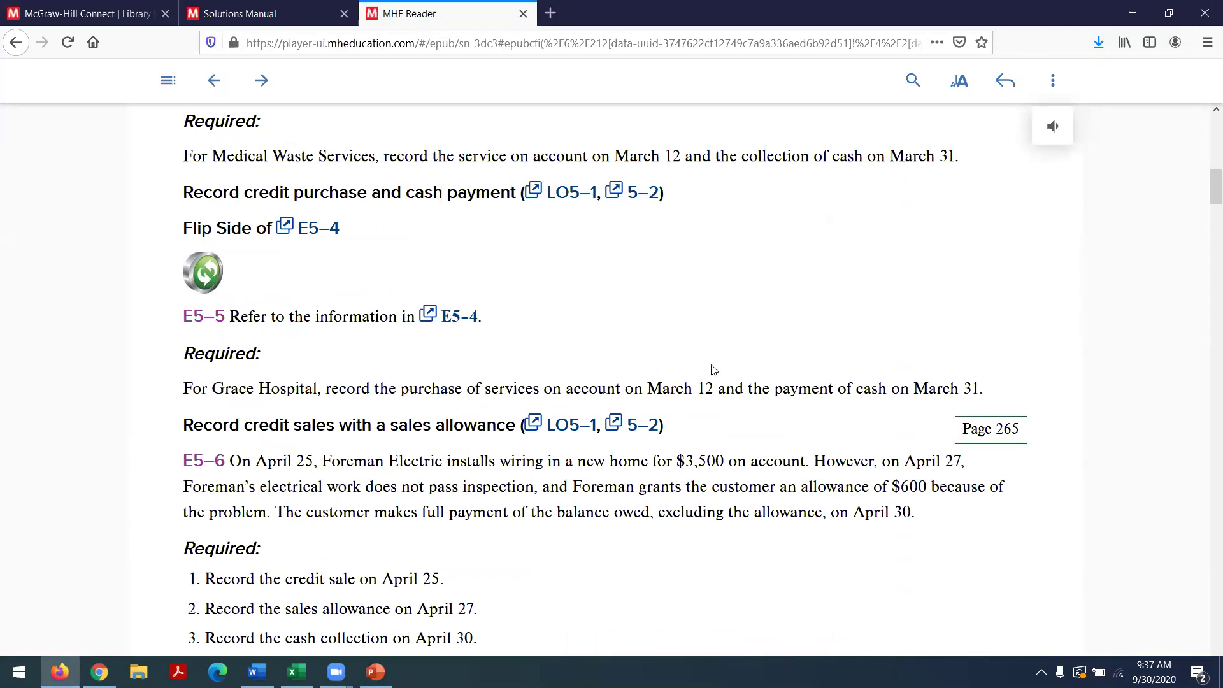
Examine E5–10 on Mercy Hospital in the ebook and locate the Exercise 5-10 solution in the Word solutions manual.
drag(1204, 180, 1205, 267)
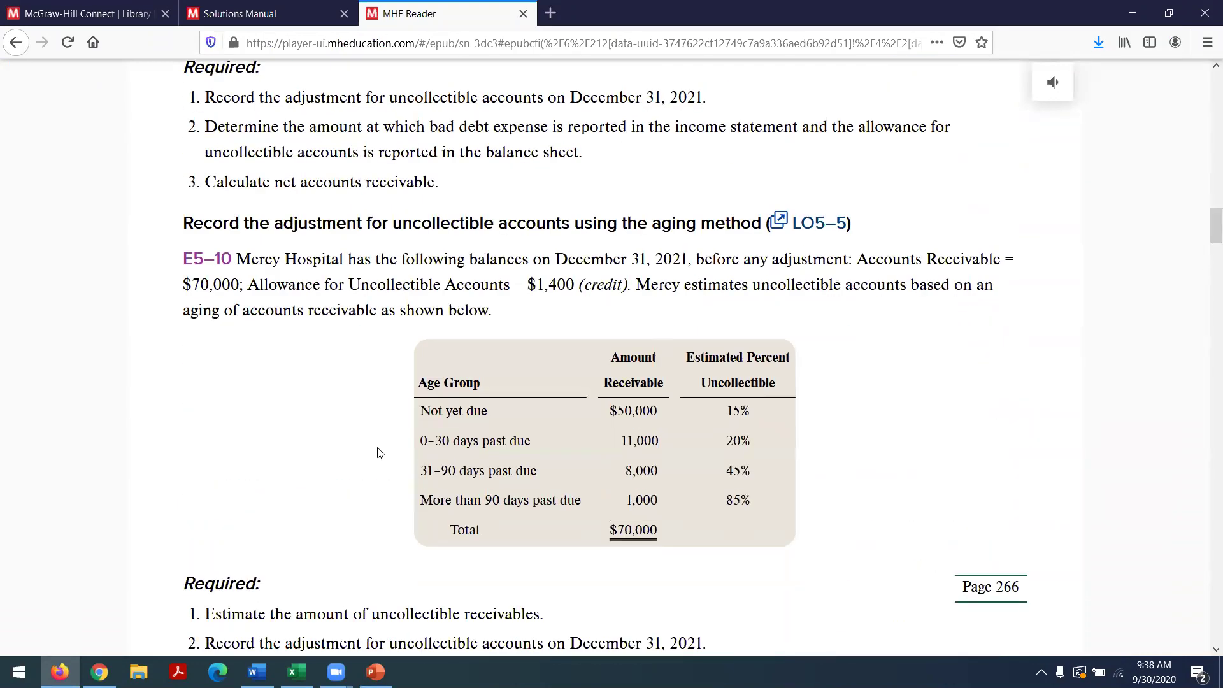
click(256, 671)
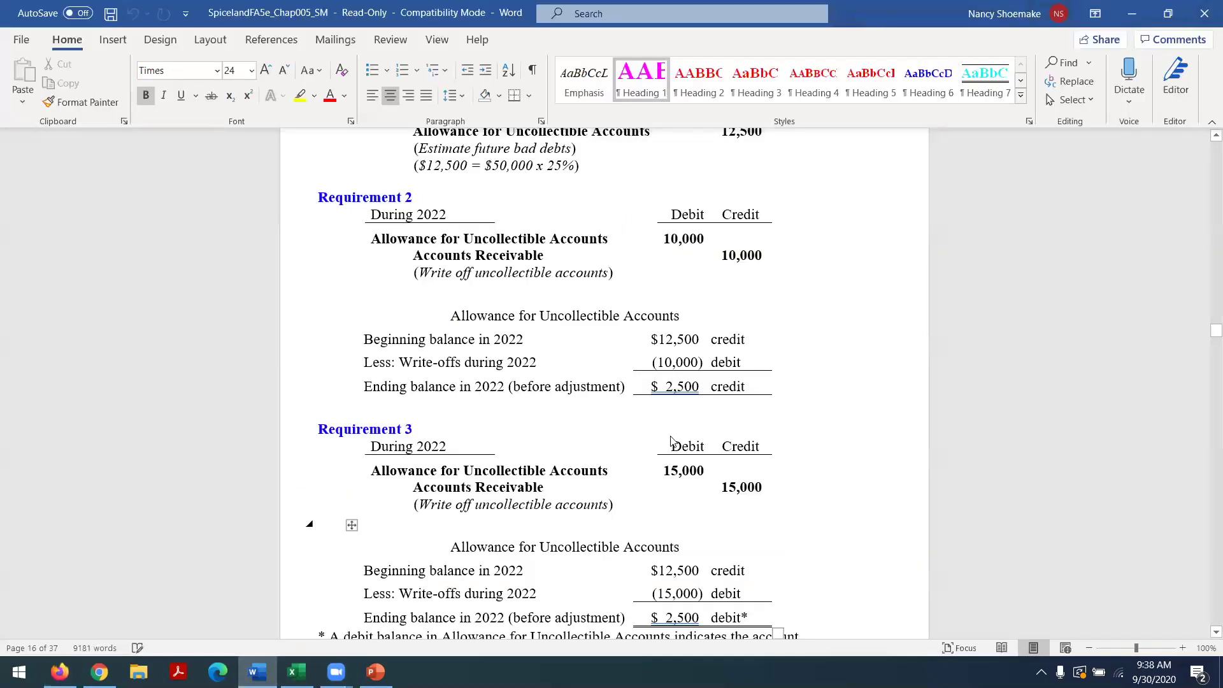
scroll(1205, 476, down, 8)
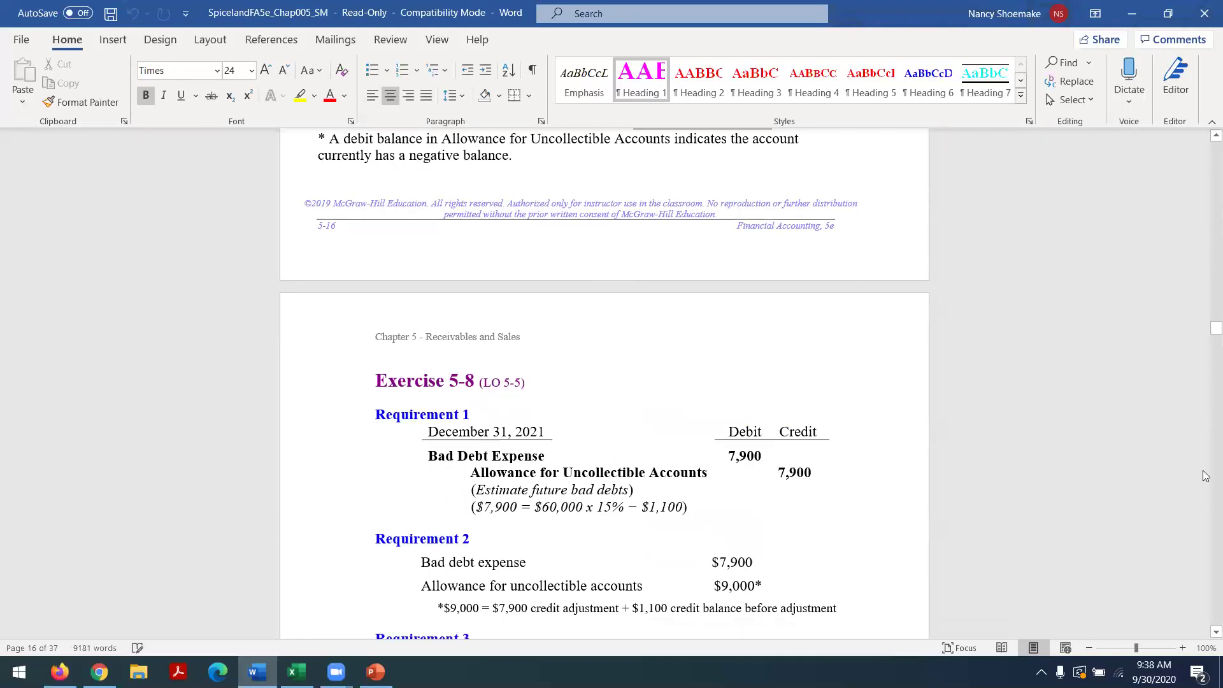
scroll(1204, 475, down, 15)
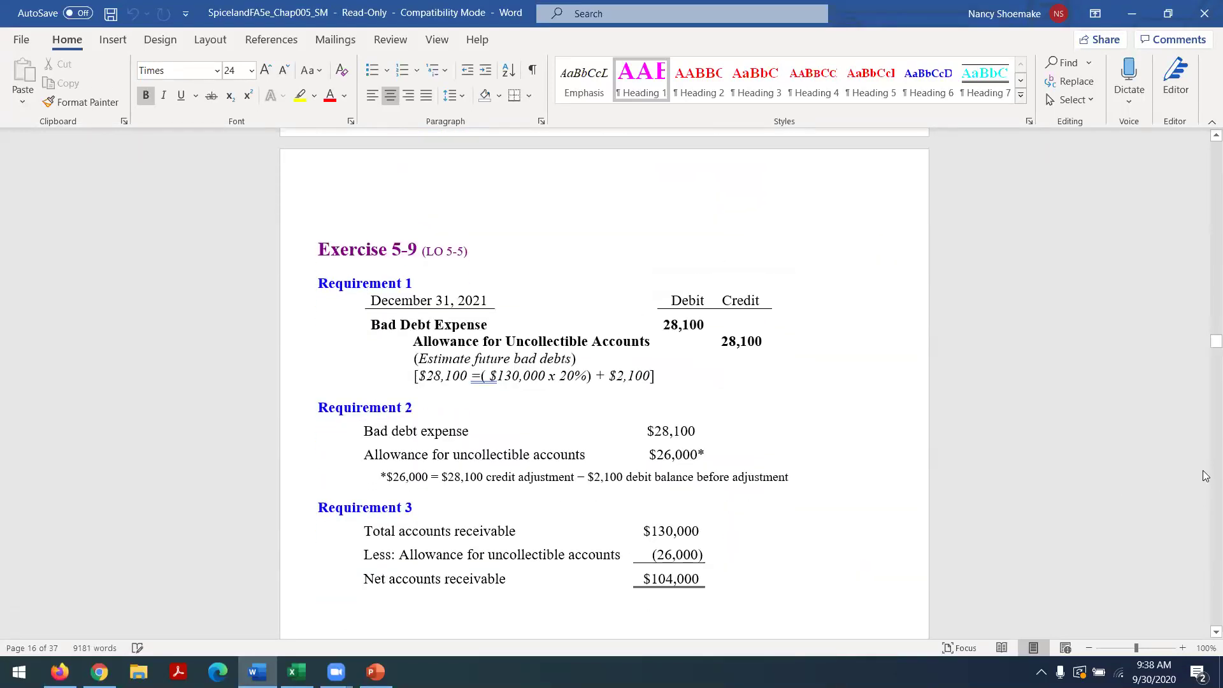
scroll(1204, 475, down, 15)
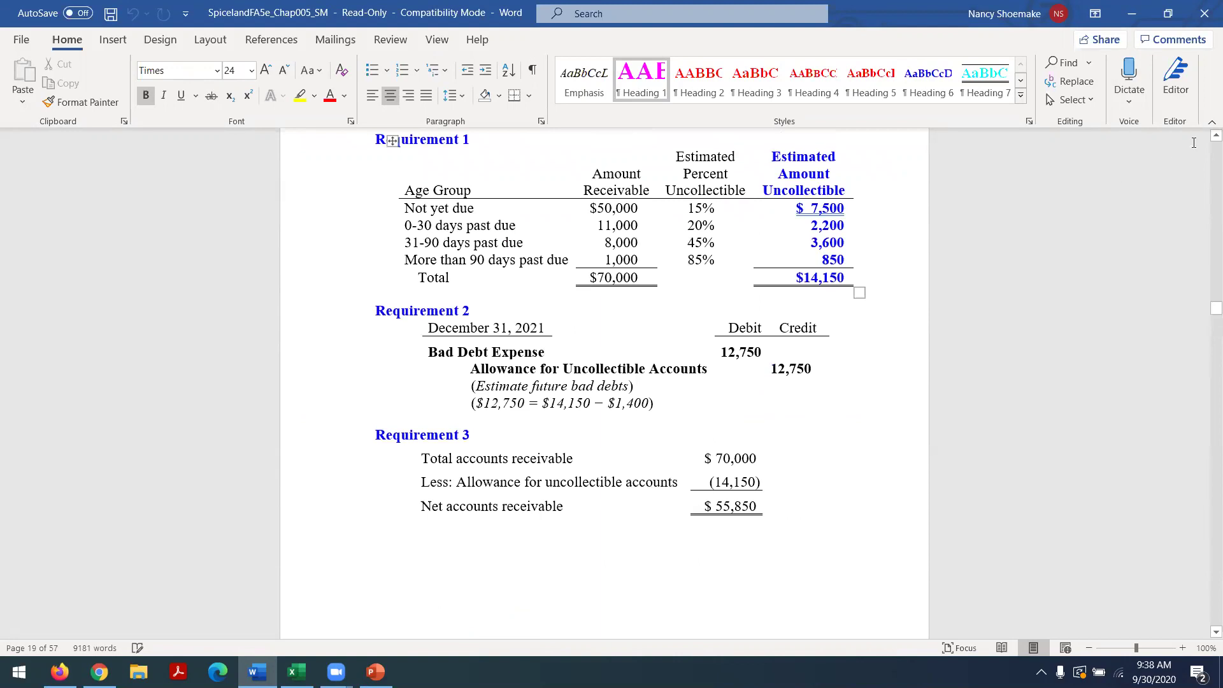
scroll(1205, 143, up, 2)
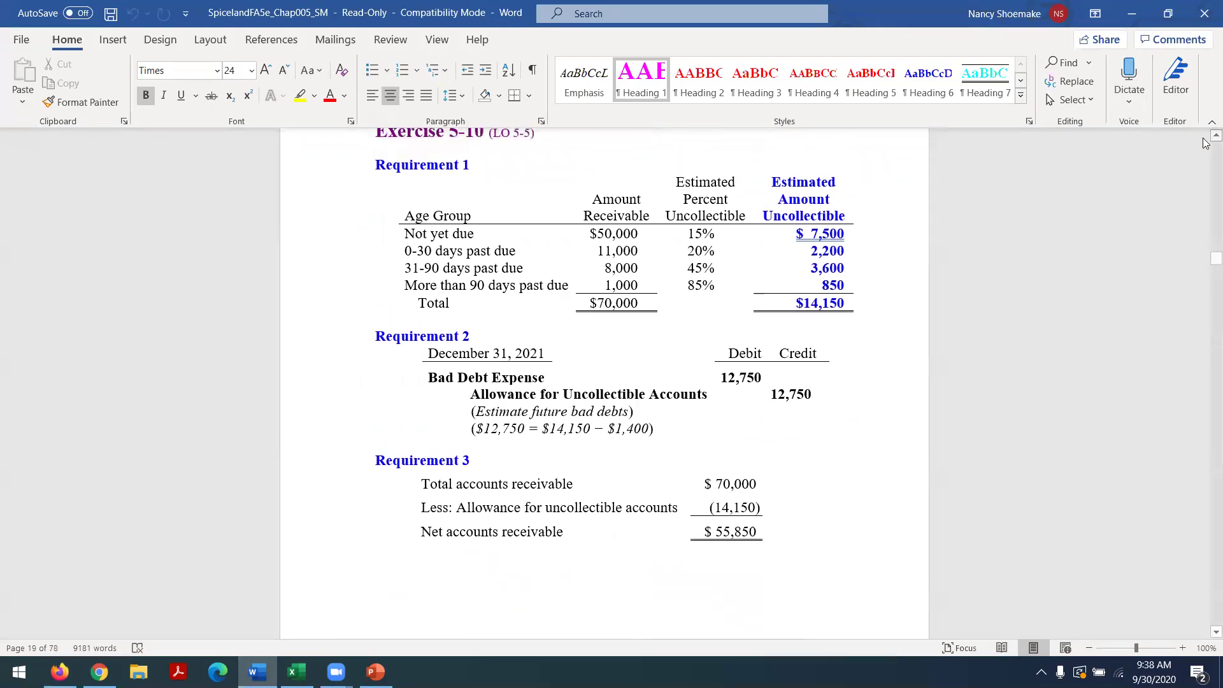
scroll(1205, 143, up, 1)
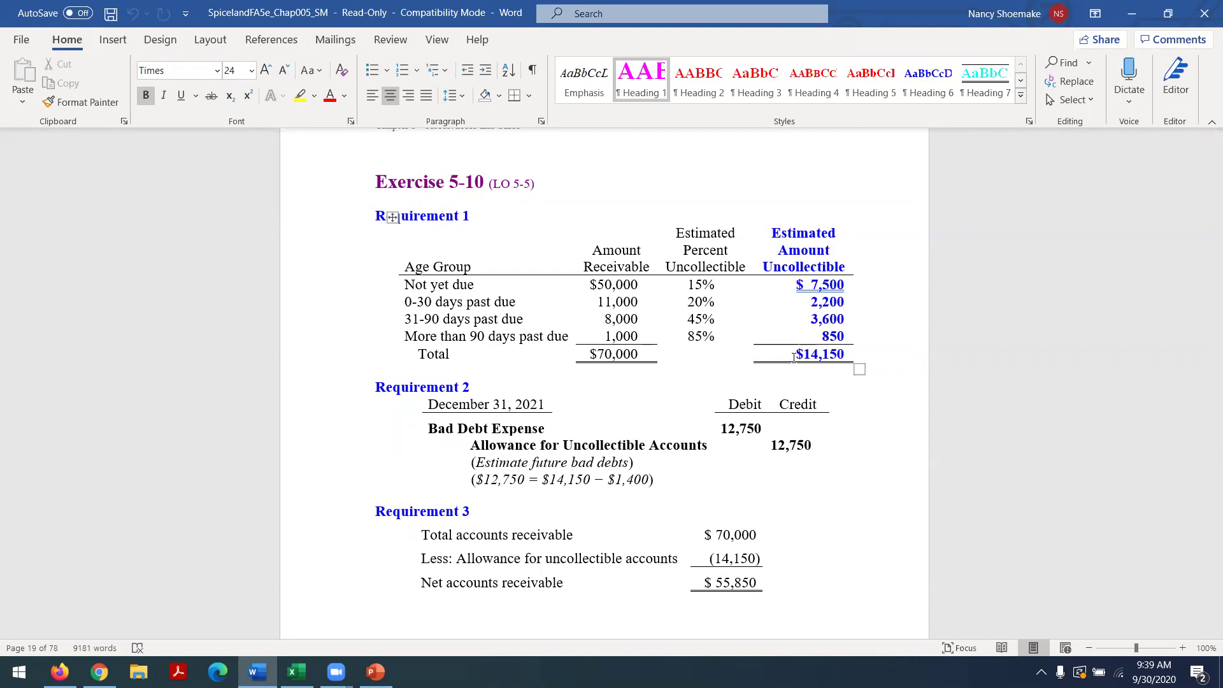
Switch to the Excel workbook and clear the Accounts Receivable opening balance in D16 and the side calculations in G14:J28.
click(294, 670)
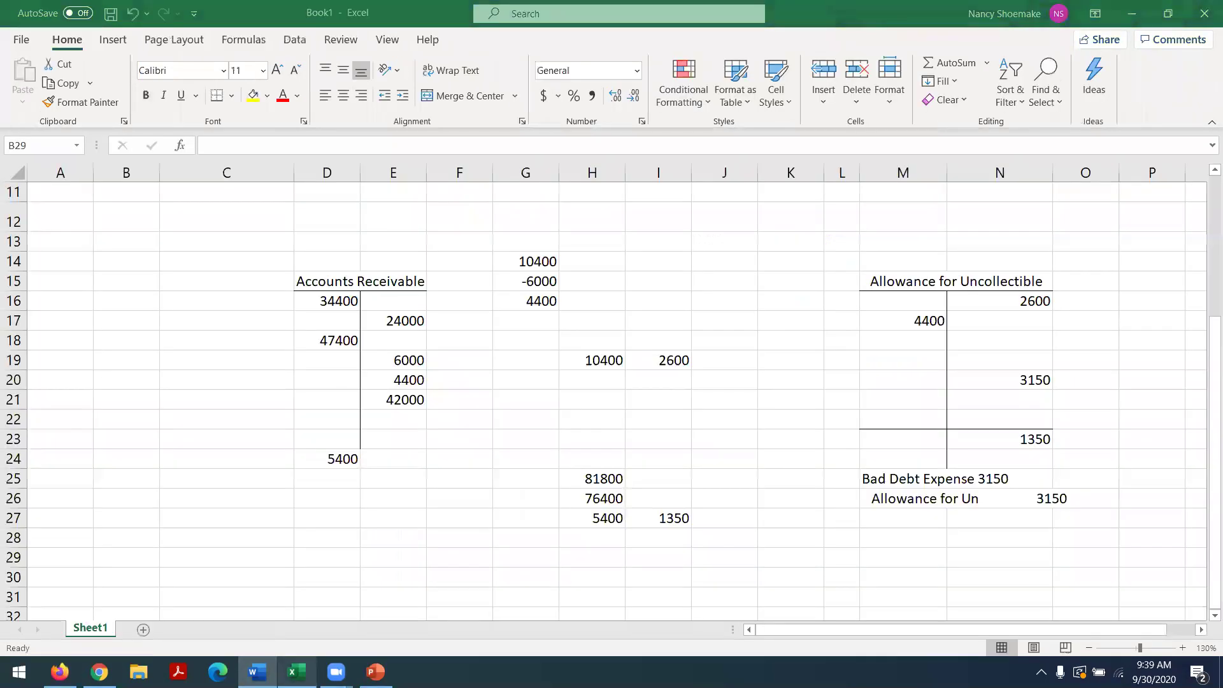
click(303, 302)
key(BackSpace)
key(Return)
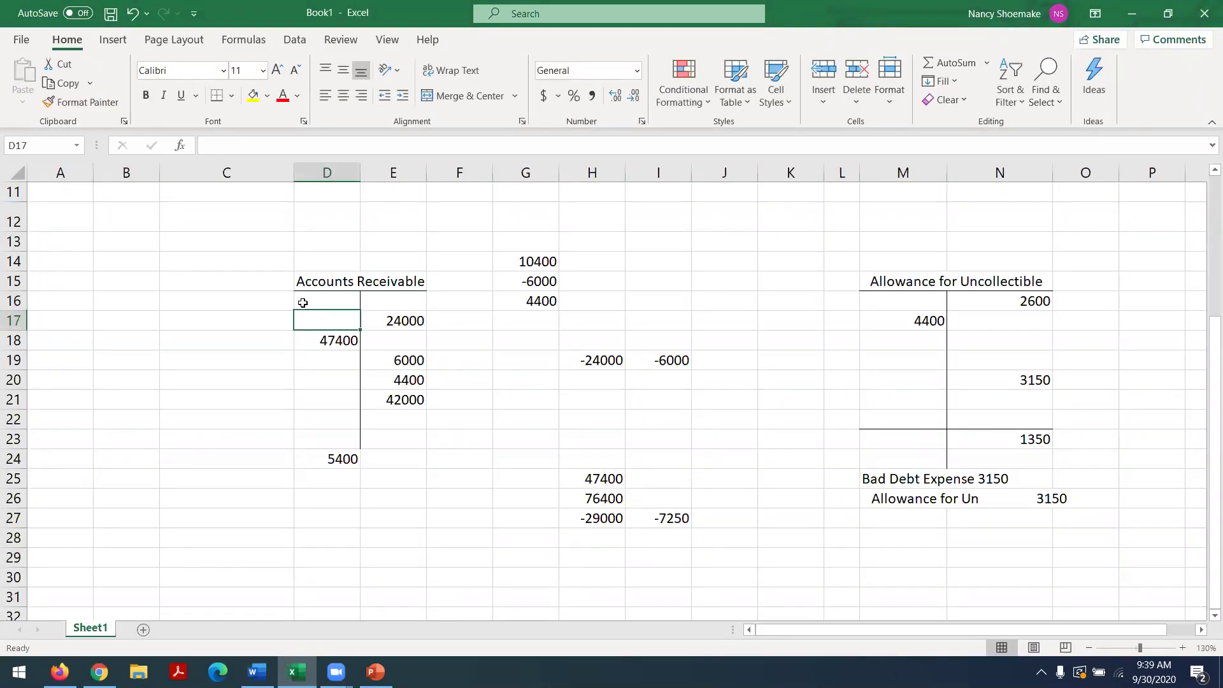
drag(512, 258, 725, 545)
right_click(675, 511)
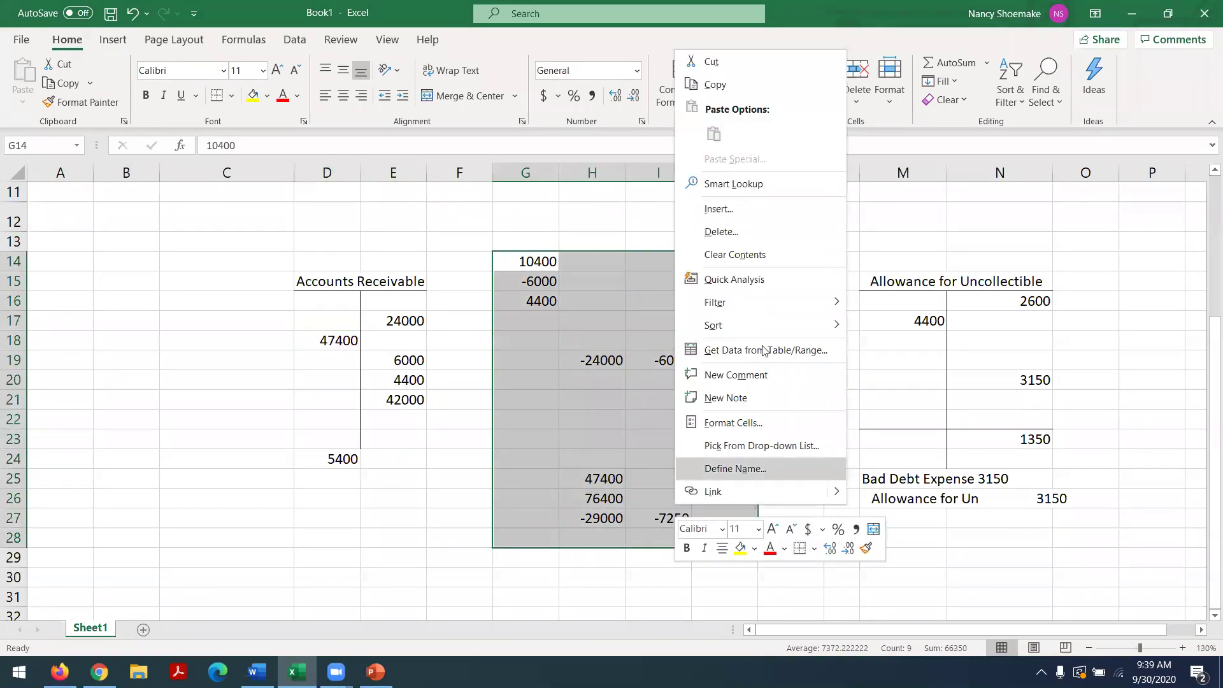
click(732, 254)
Clear the remaining debit and credit amounts and the ending balance from the Accounts Receivable T-account.
click(382, 317)
key(BackSpace)
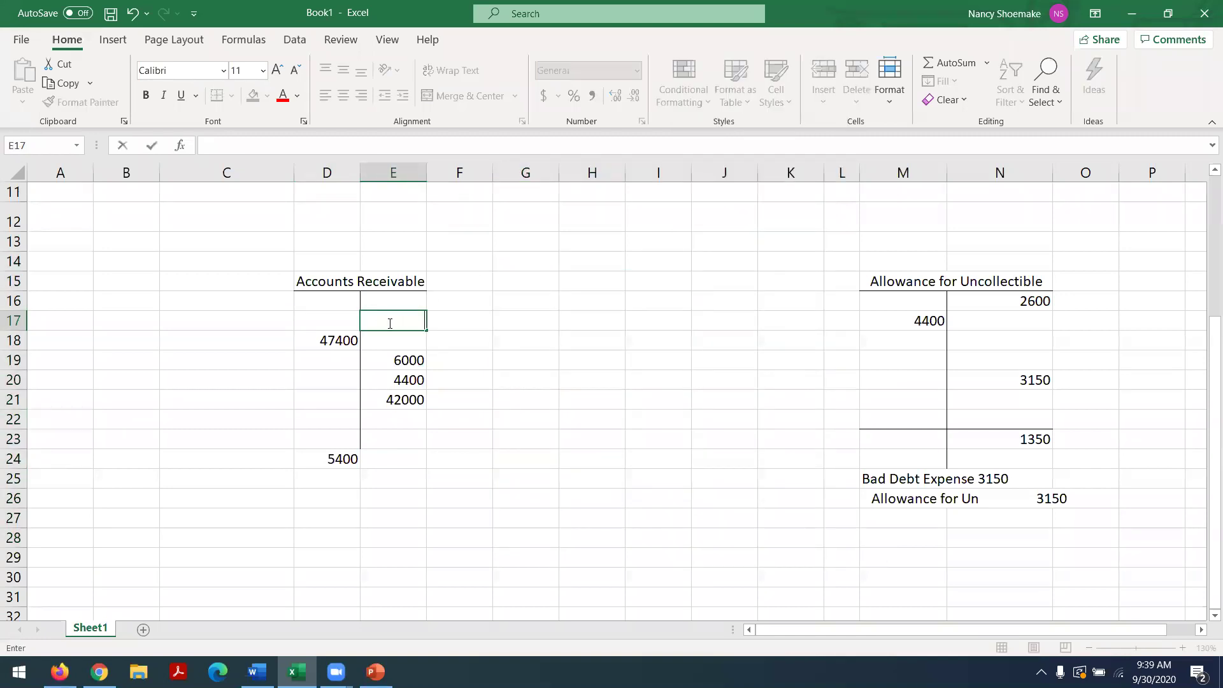
click(328, 339)
key(BackSpace)
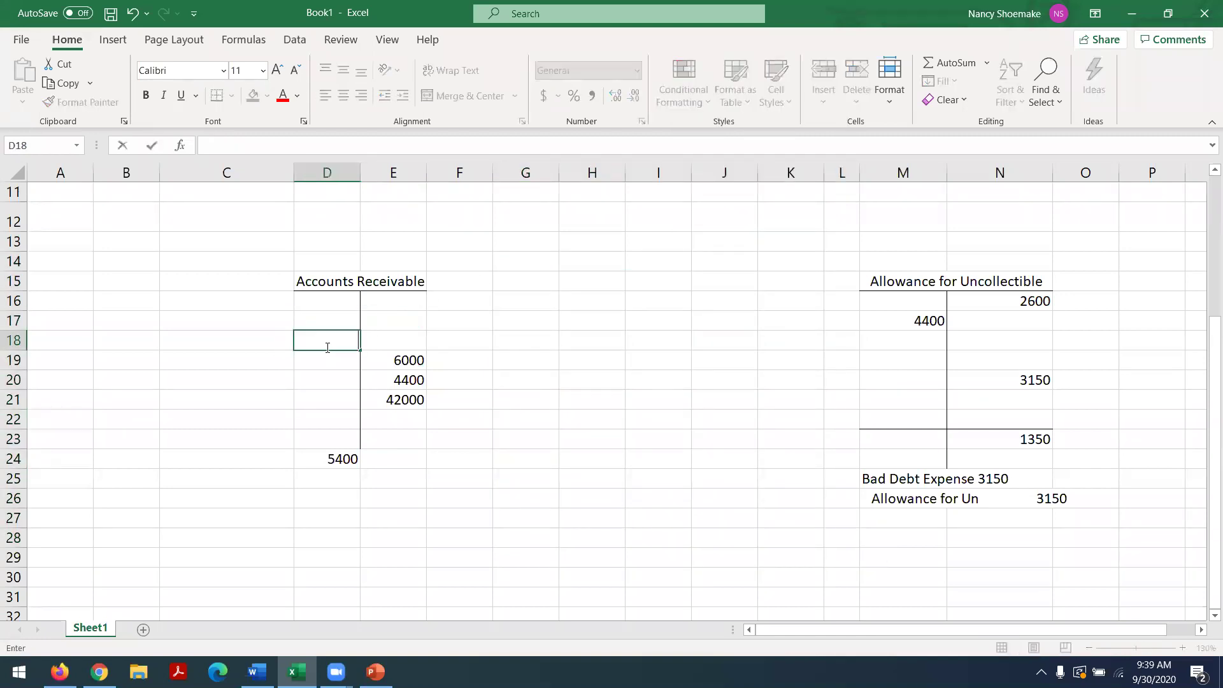
click(387, 365)
key(BackSpace)
key(Return)
key(BackSpace)
key(Return)
key(BackSpace)
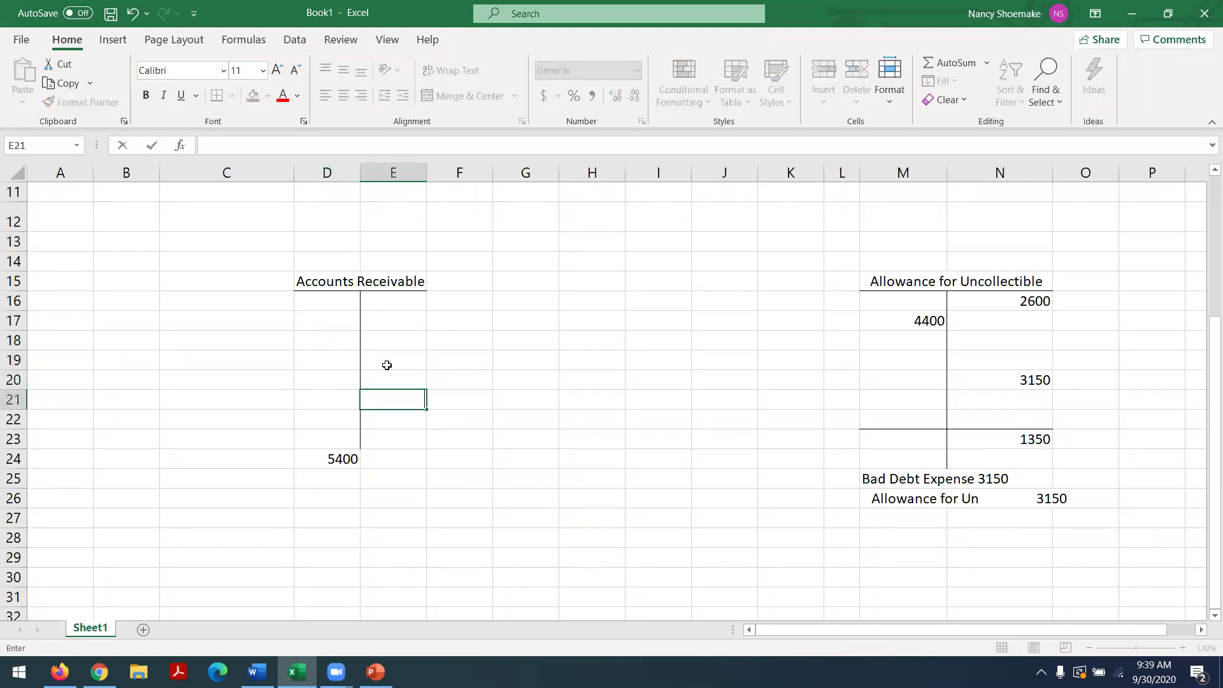
click(318, 458)
key(BackSpace)
Delete the Bad Debt Expense journal entry in M25 and M26, beneath the Allowance for Uncollectible T-account.
click(887, 477)
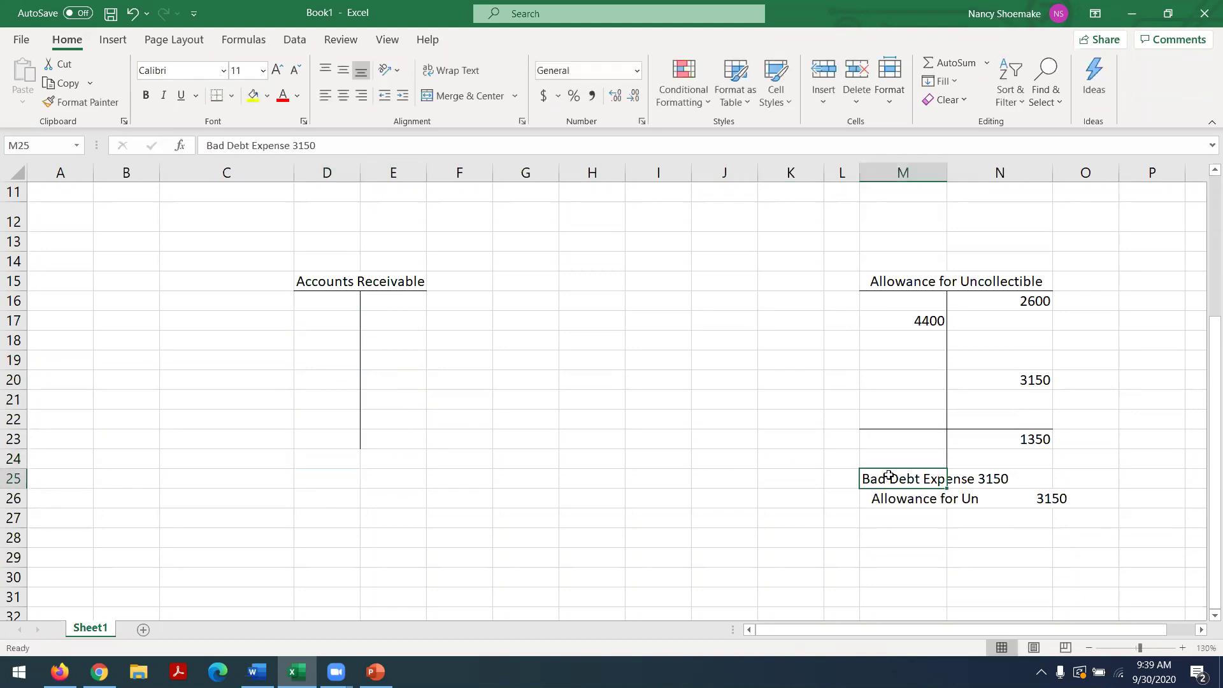
key(BackSpace)
click(895, 499)
key(BackSpace)
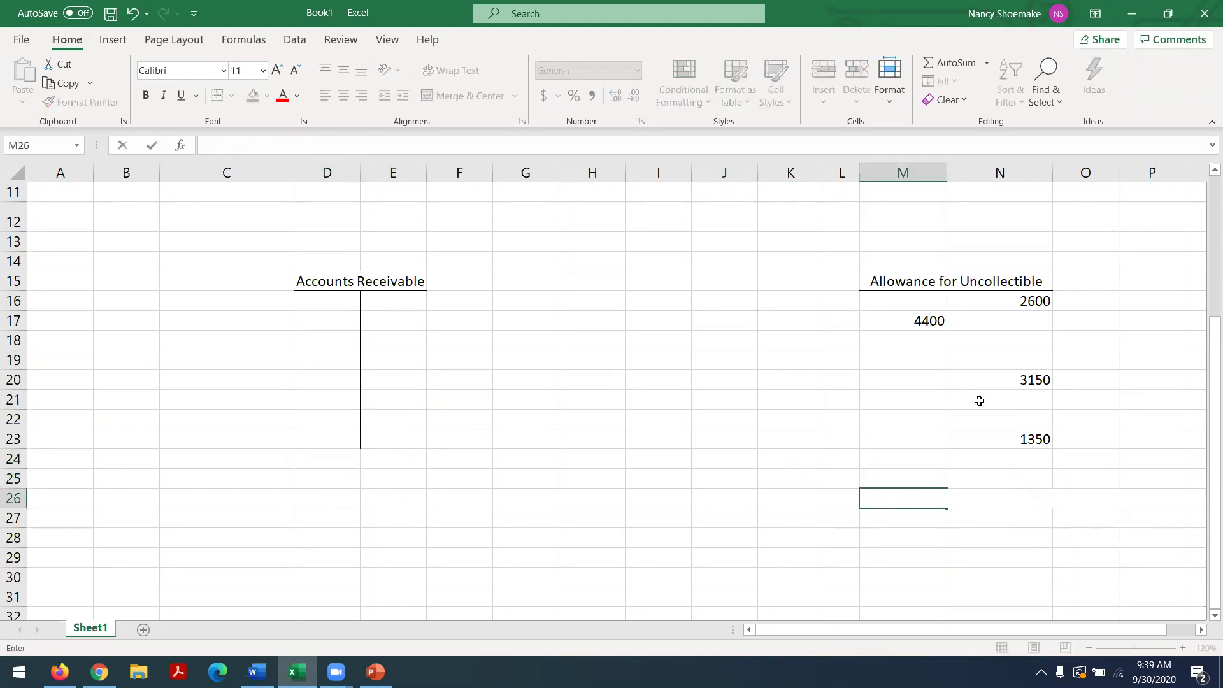
Clear the opening balance, the adjustment and the write-off amount from the Allowance for Uncollectible T-account.
click(1011, 302)
key(BackSpace)
key(Down)
key(Down)
key(Down)
key(Down)
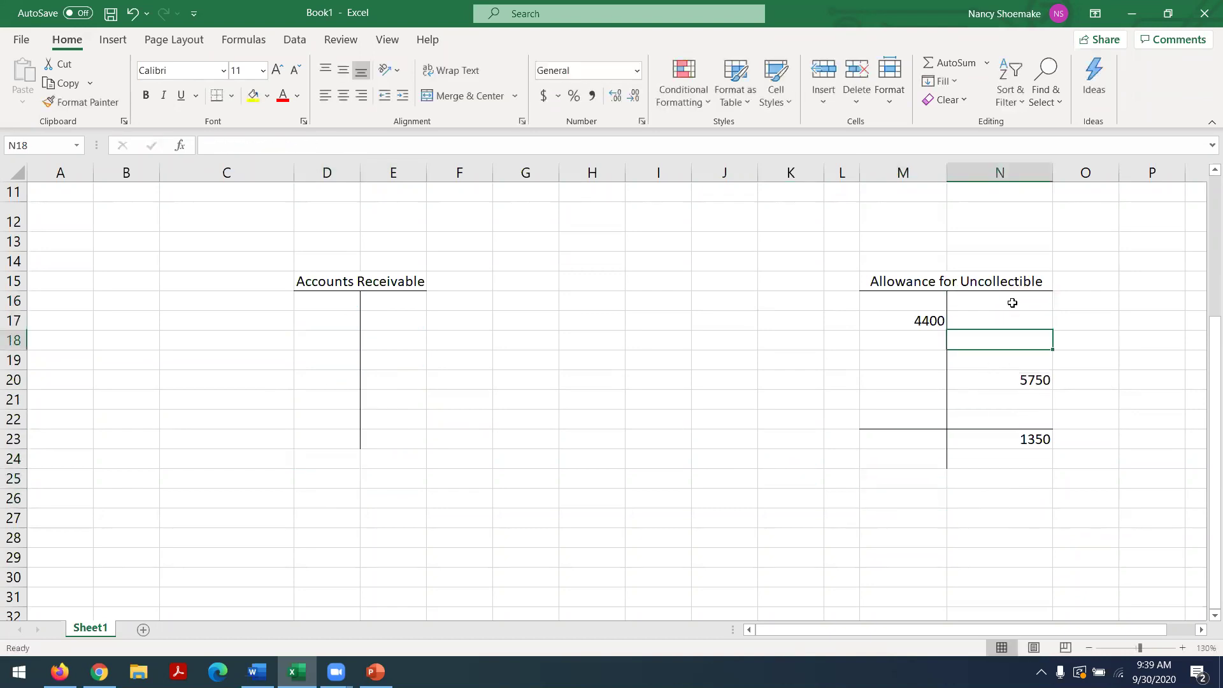
key(BackSpace)
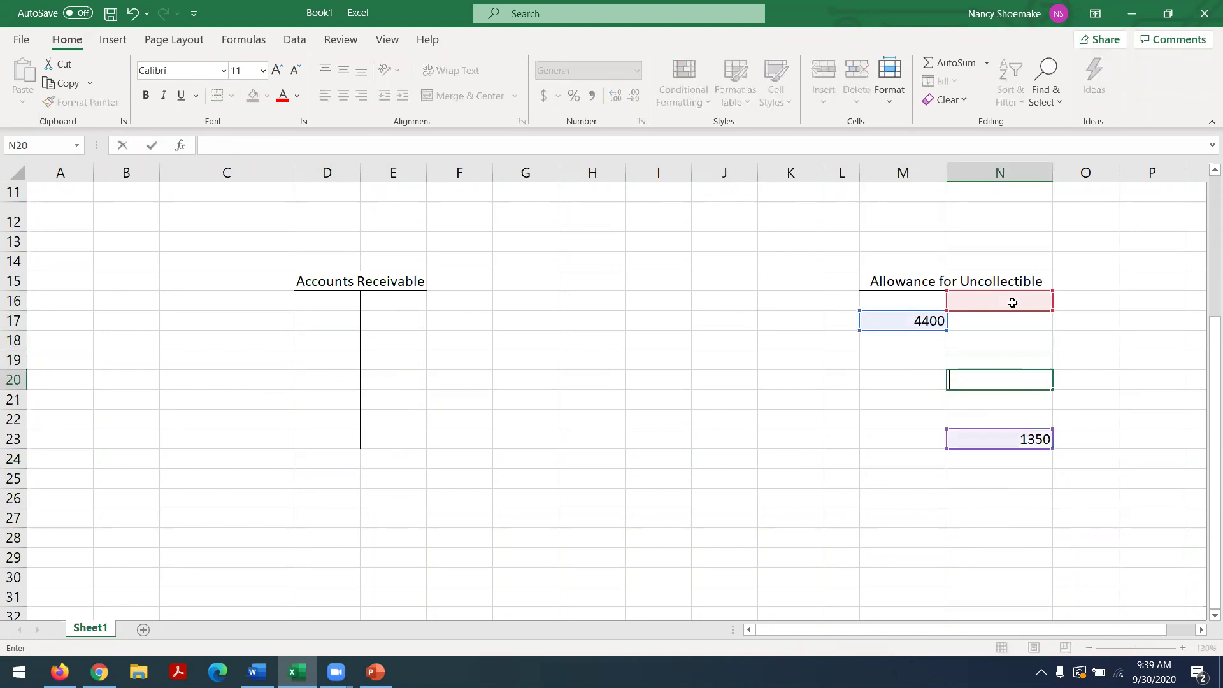
click(877, 322)
key(BackSpace)
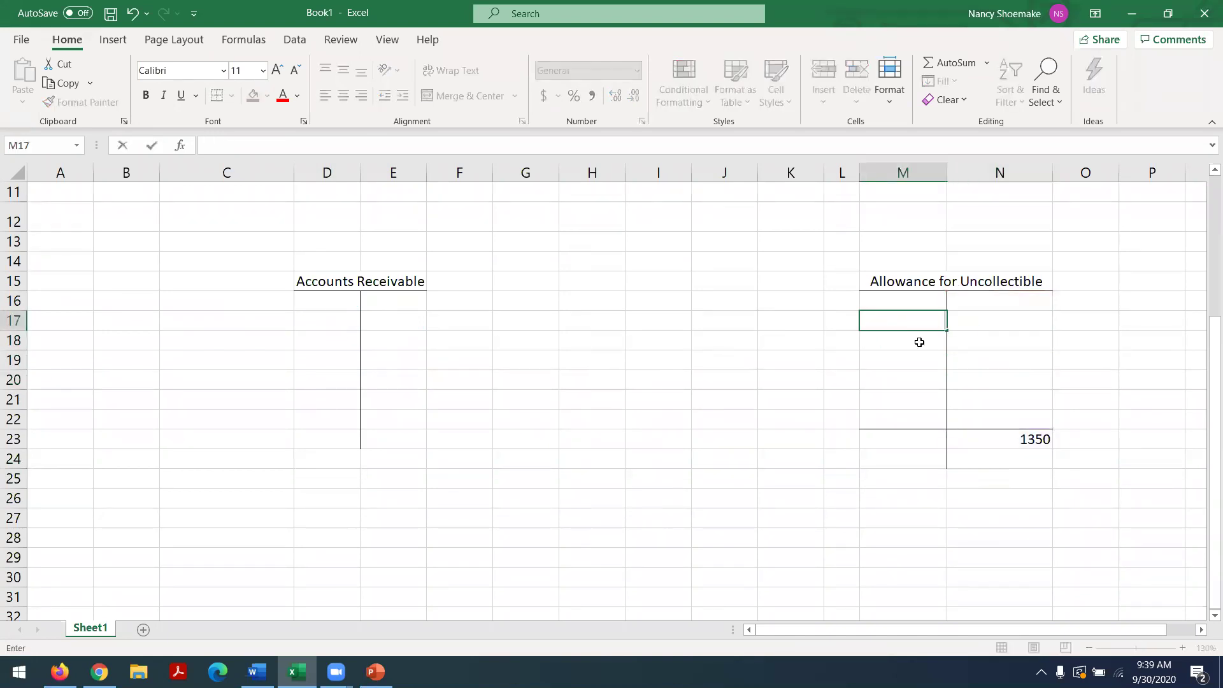
Set the ending credit balance of Allowance for Uncollectible in N23 to 14150.
click(1000, 453)
click(984, 438)
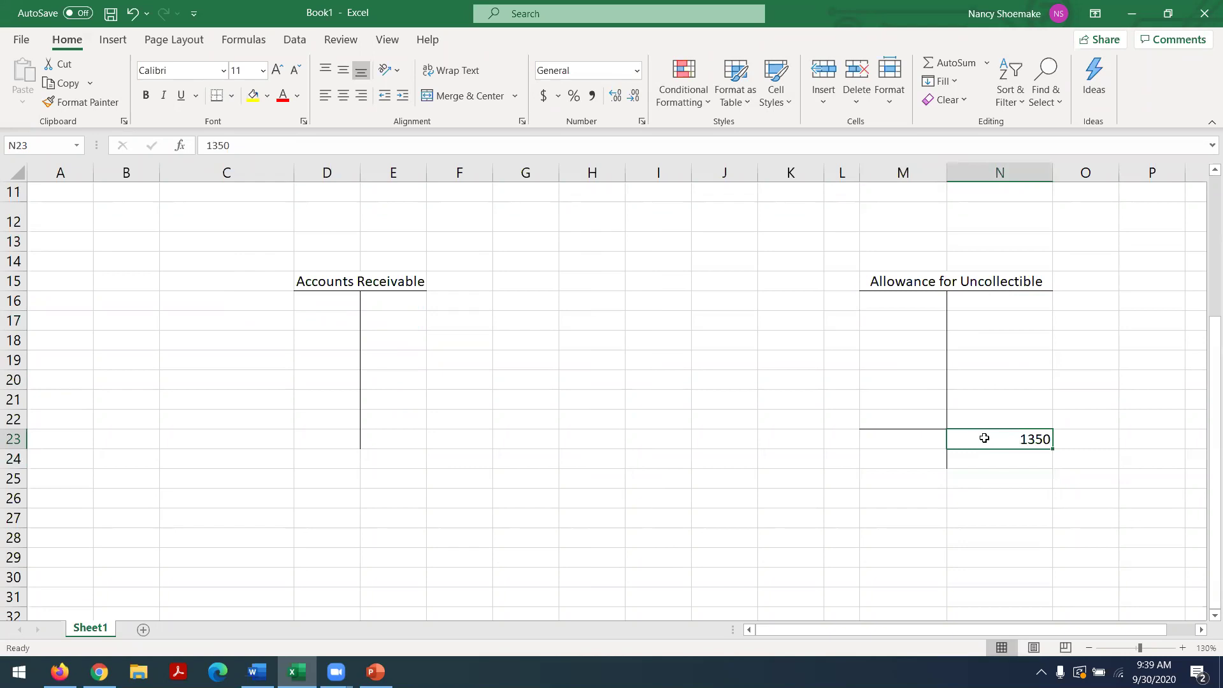
text(14150)
key(Return)
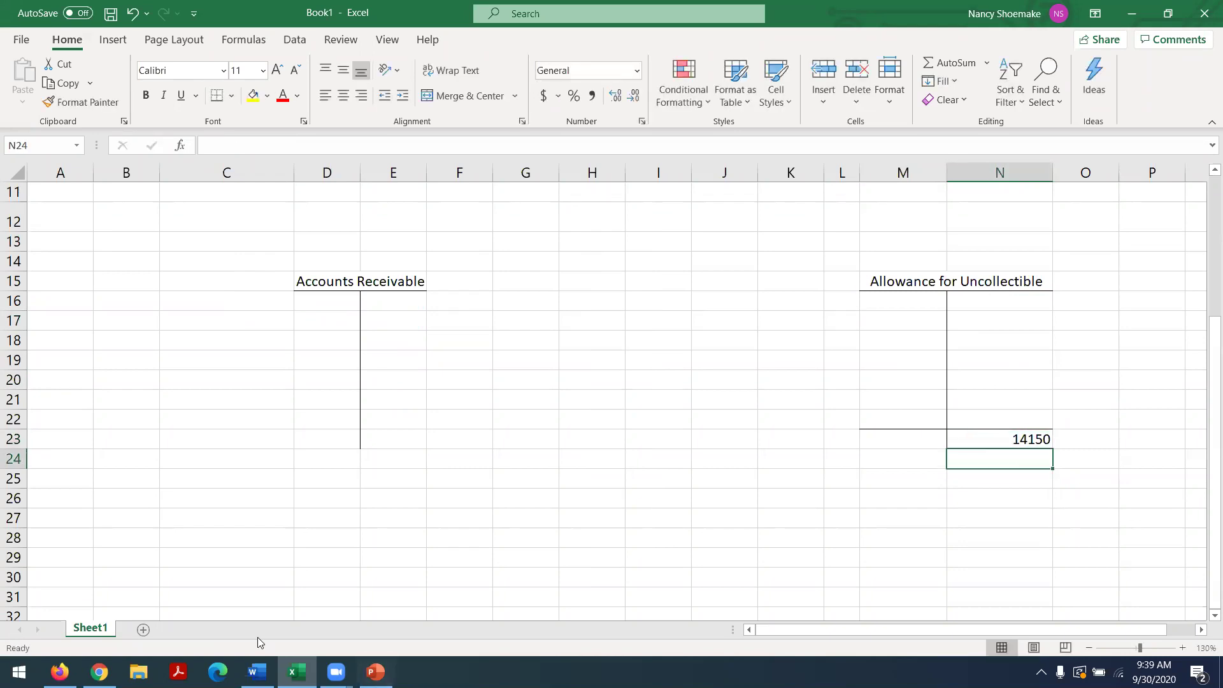
Check the E5–10 balances in the ebook and enter 70000 as the Accounts Receivable debit and 1400 as the Allowance credit in Excel.
click(60, 671)
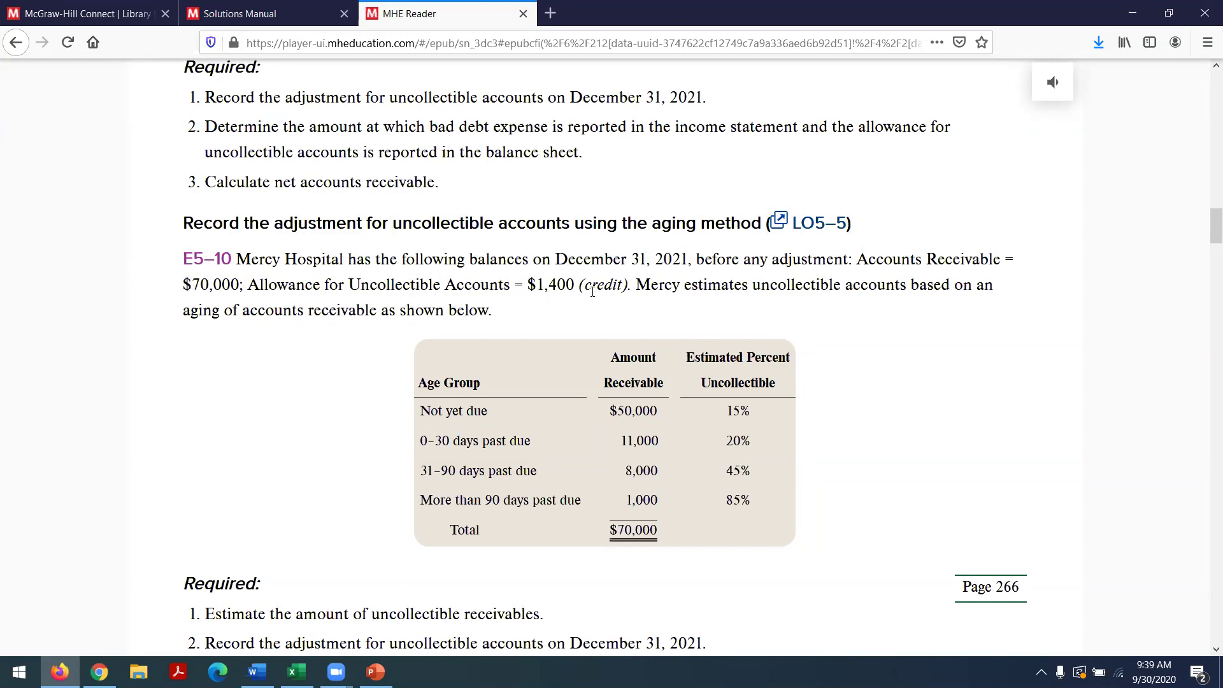
click(297, 671)
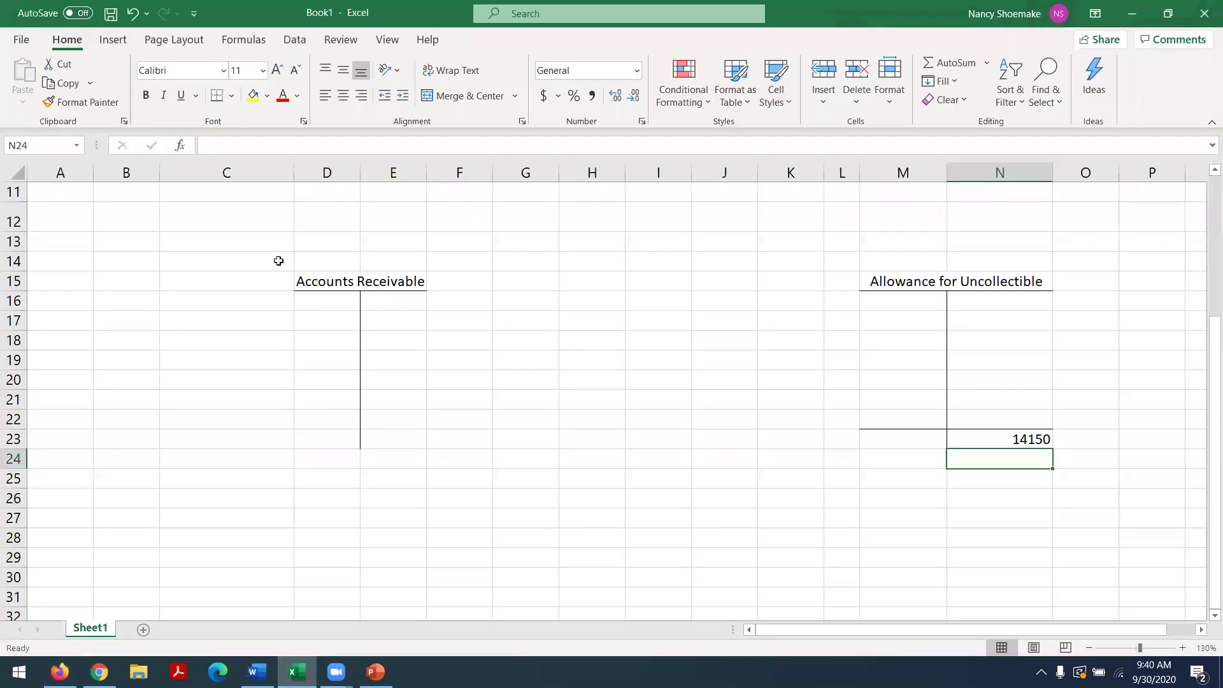
click(311, 299)
text(70000)
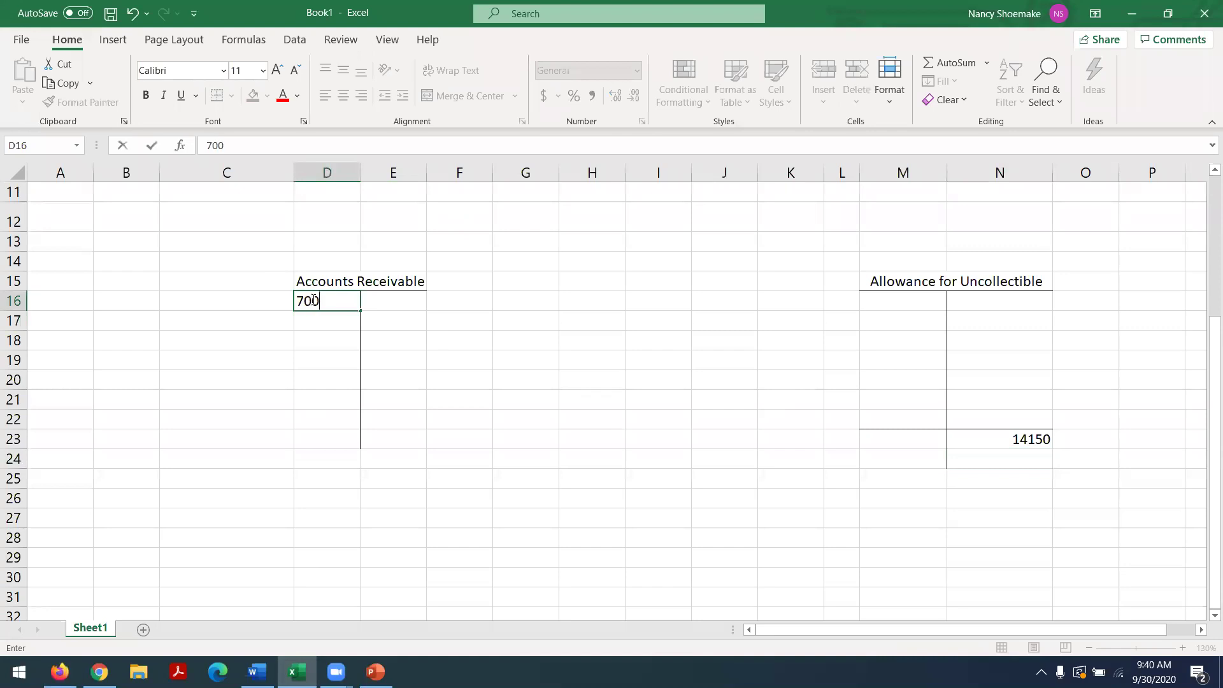
click(999, 303)
text(1400)
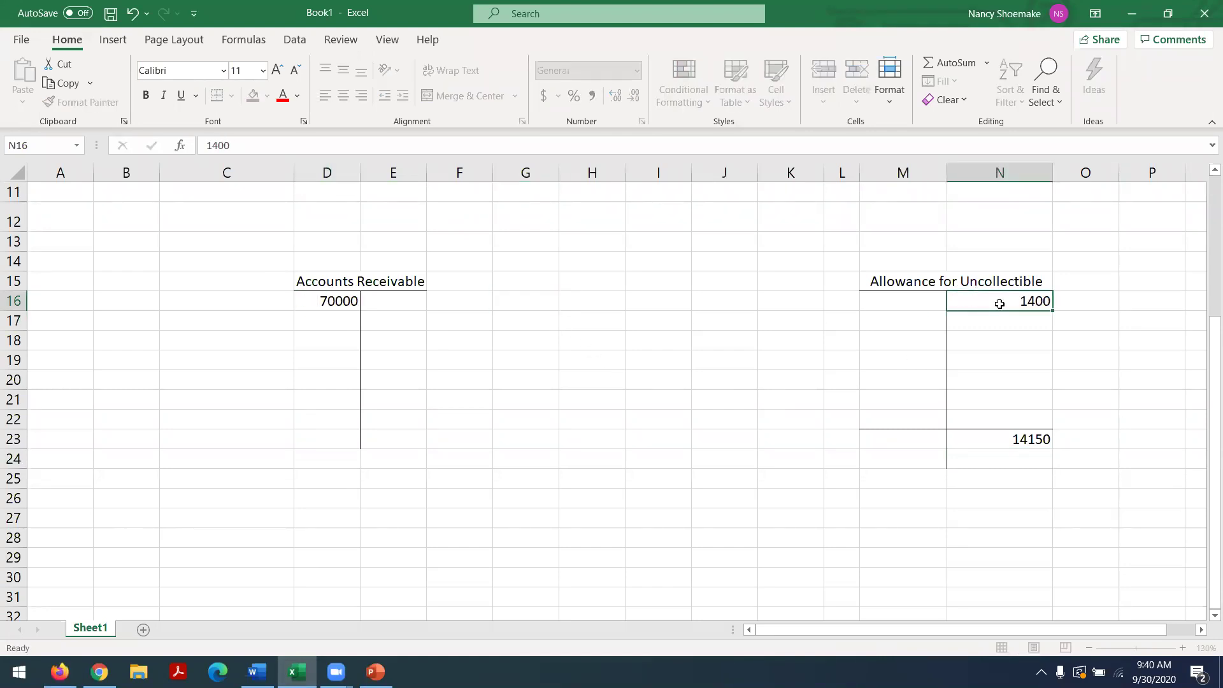
key(Return)
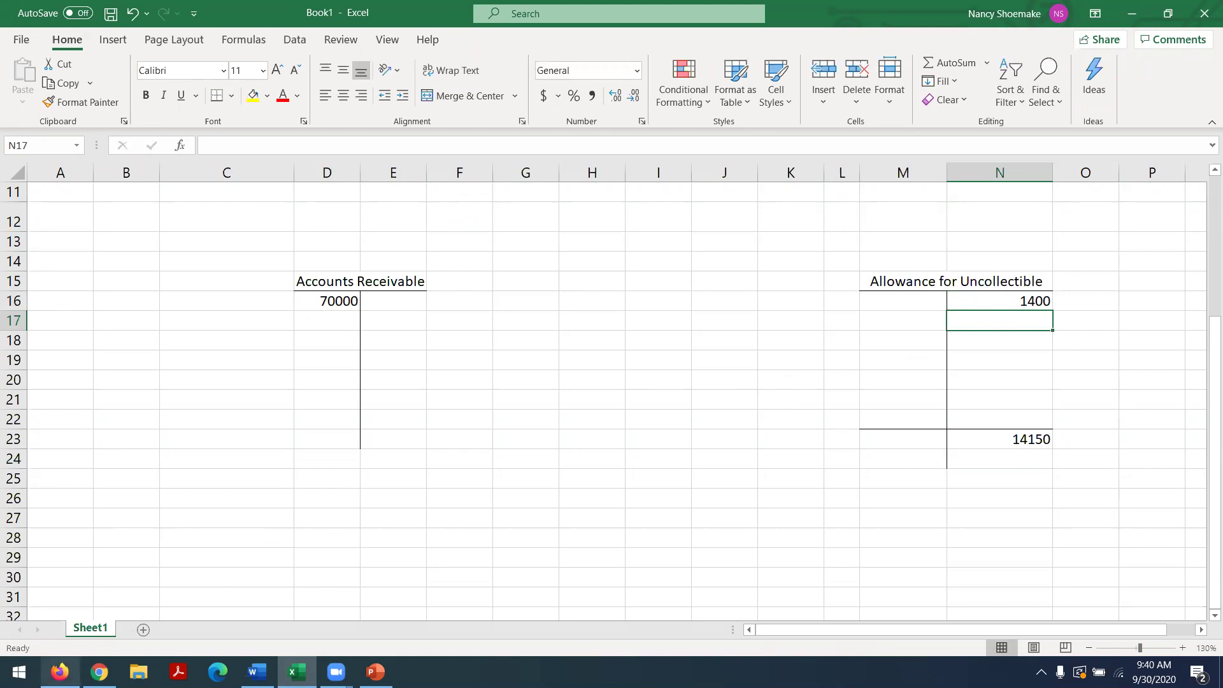
Review the E5–10 requirements in the ebook and compare them with the Exercise 5-10 solution in Word.
click(59, 671)
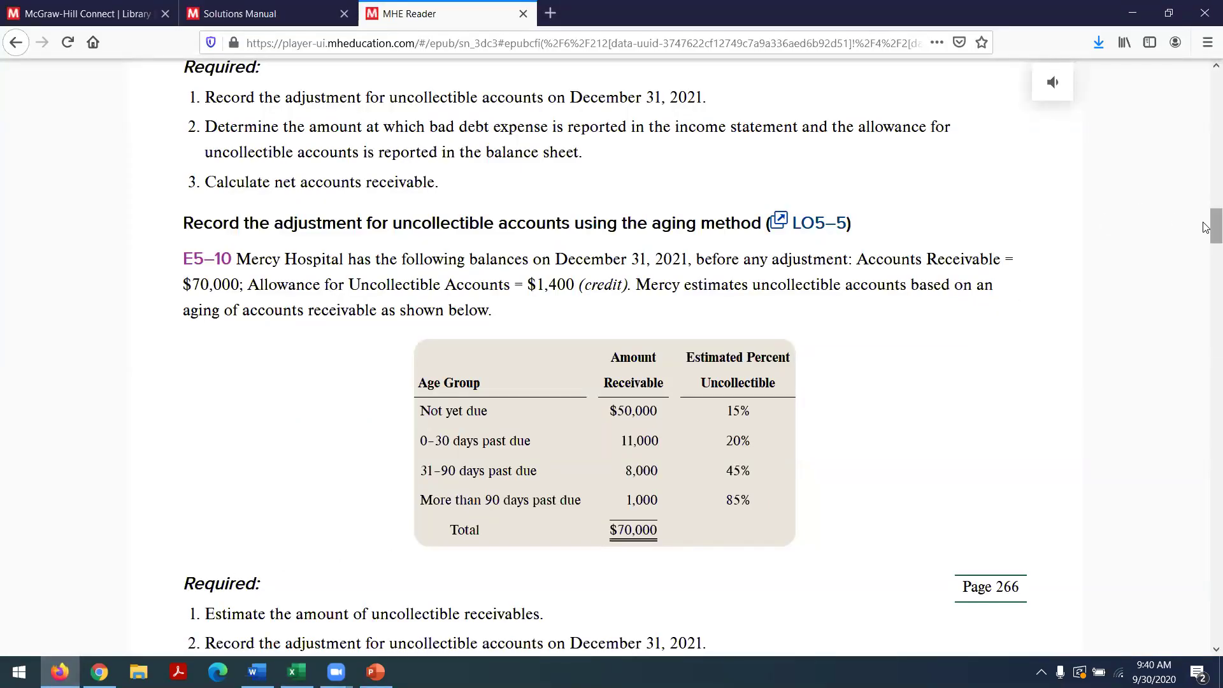
scroll(1213, 226, down, 3)
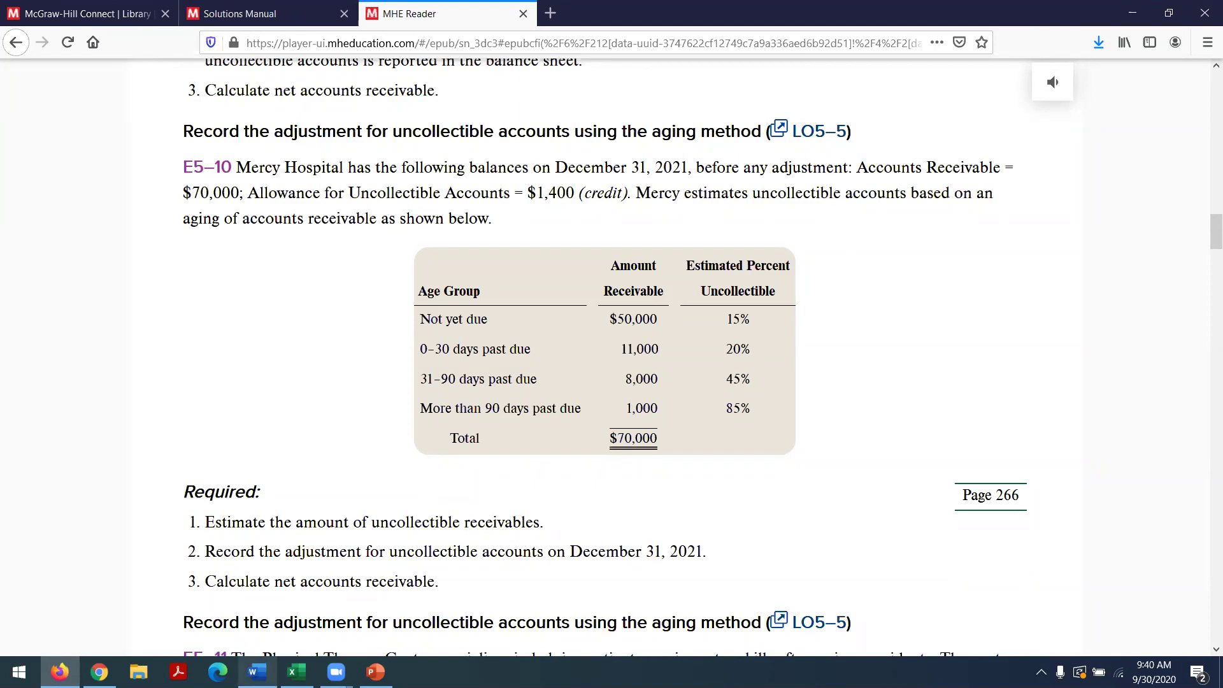
click(258, 604)
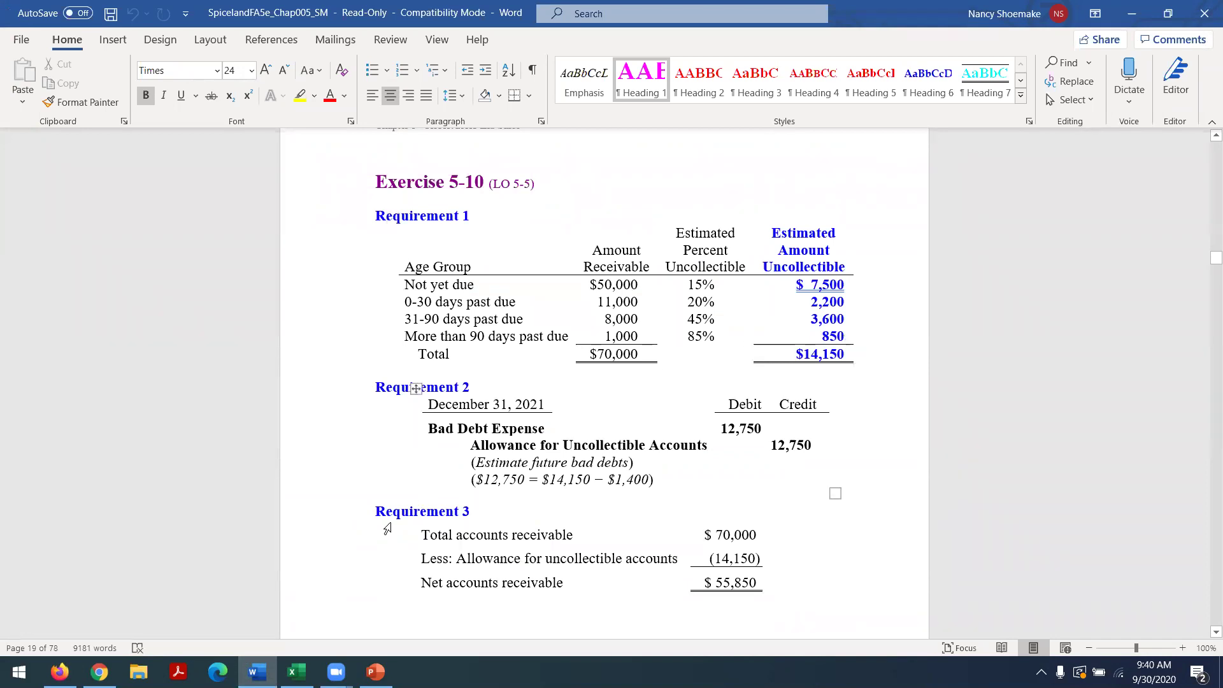
click(60, 671)
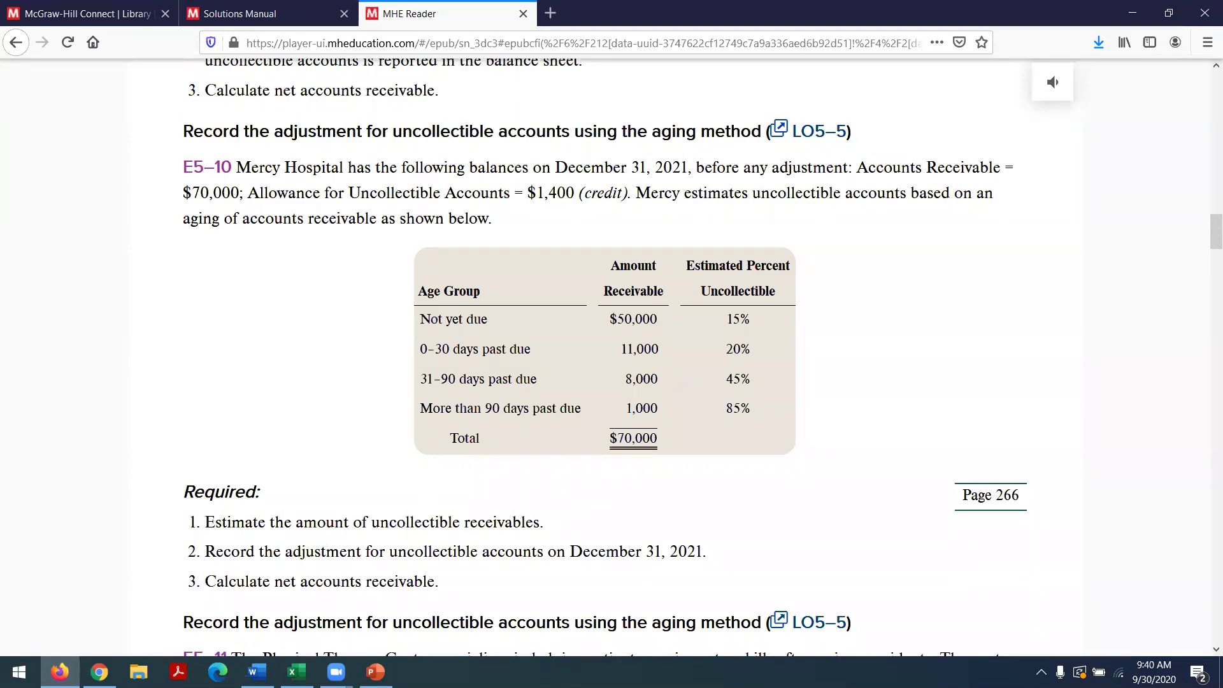
In the Excel sheet, calculate the allowance adjustment in N20 as the ending balance in N23 minus the opening credit in N16.
click(296, 671)
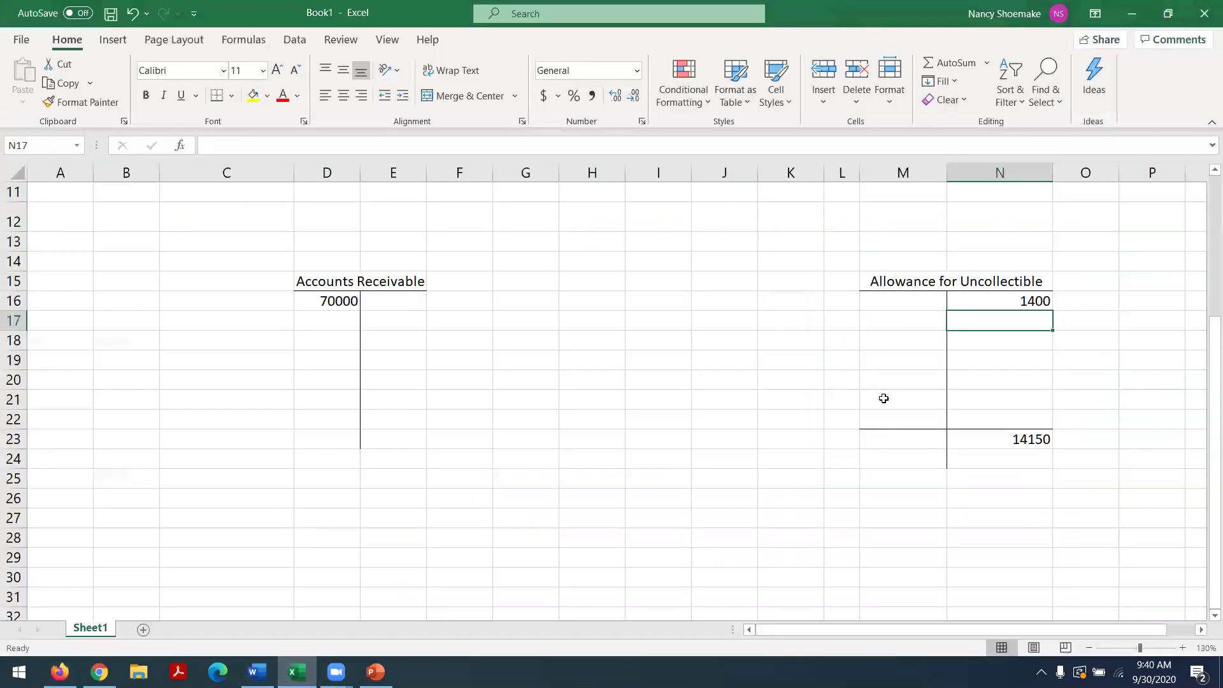
click(980, 439)
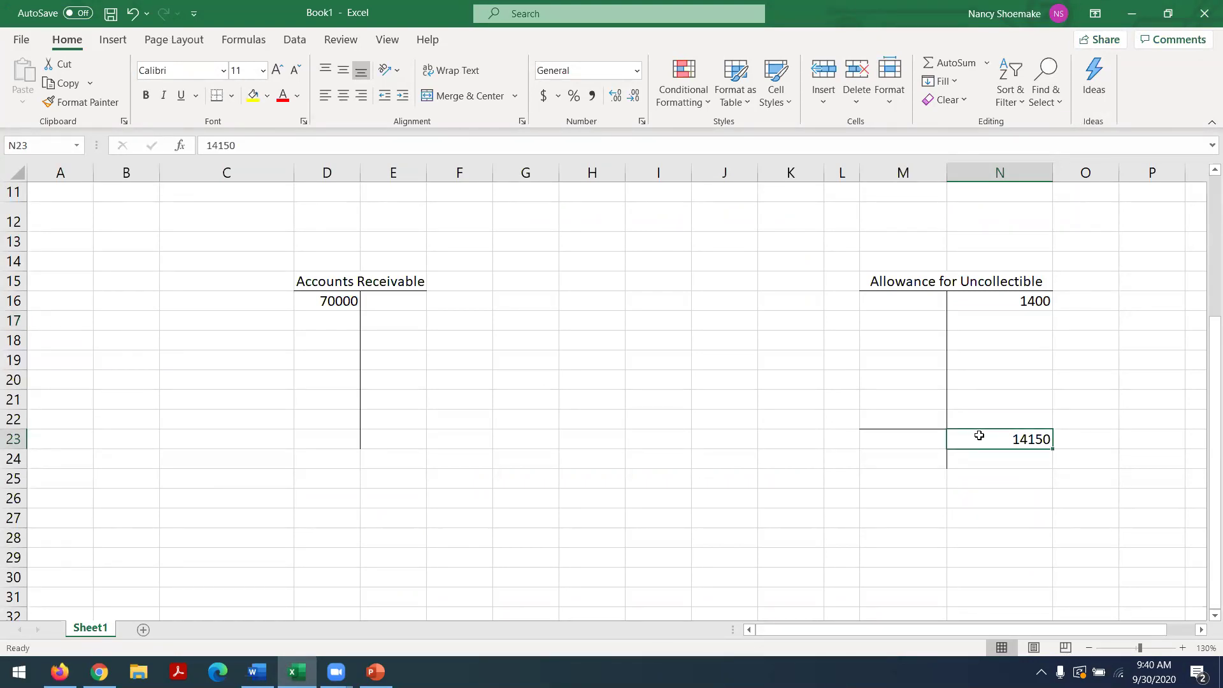
click(986, 384)
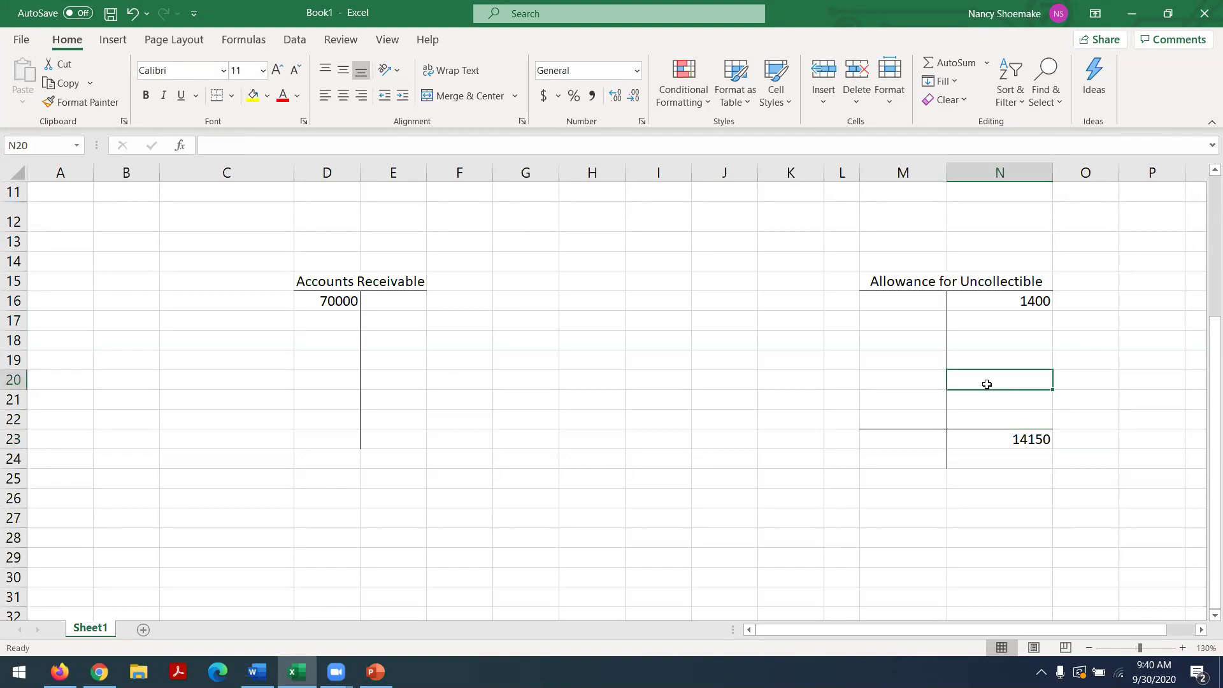
text(=)
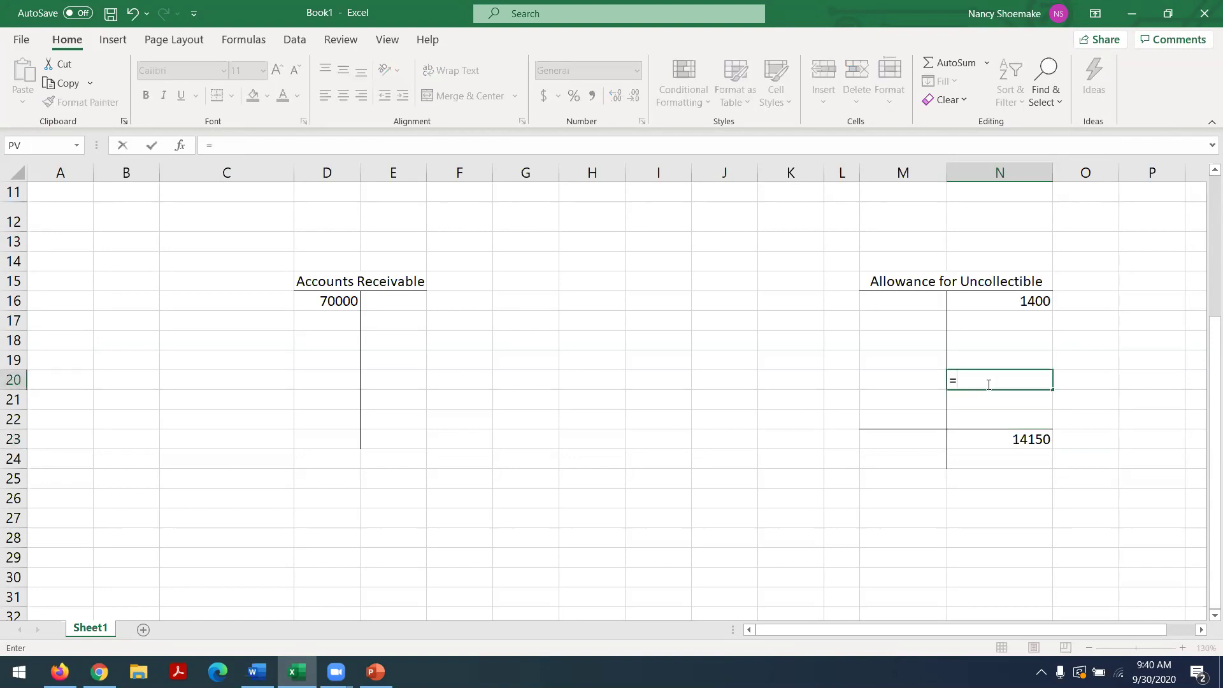
click(988, 440)
text(-)
click(985, 301)
key(Return)
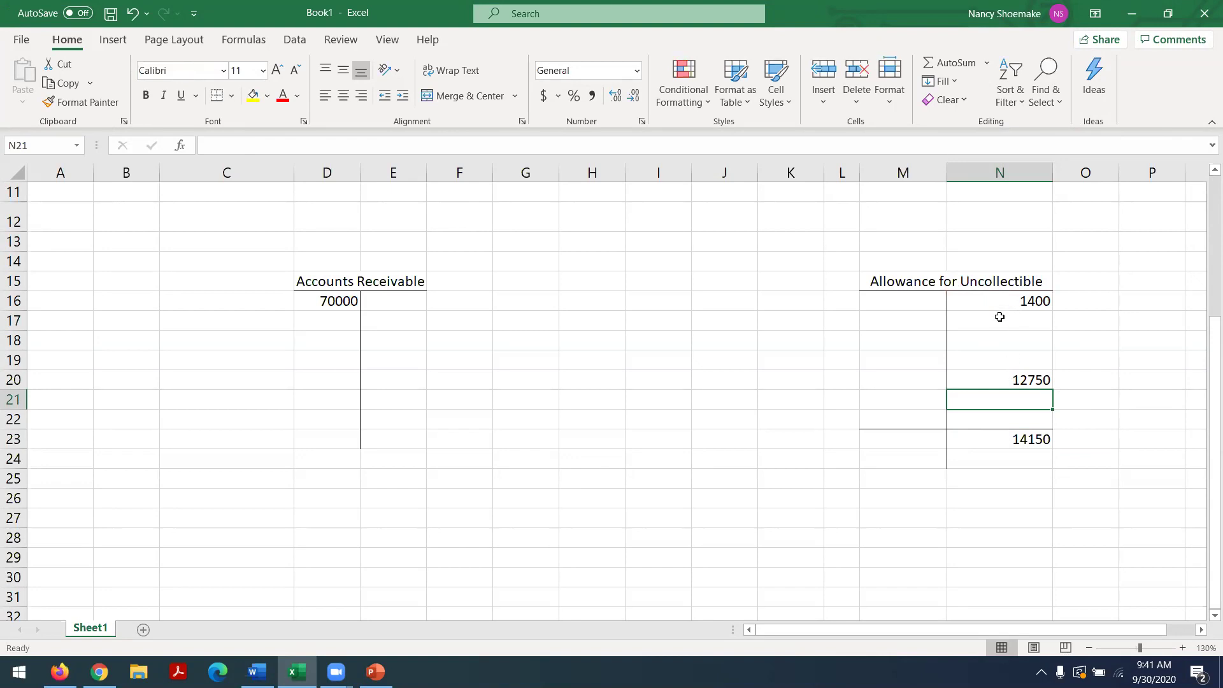
click(514, 332)
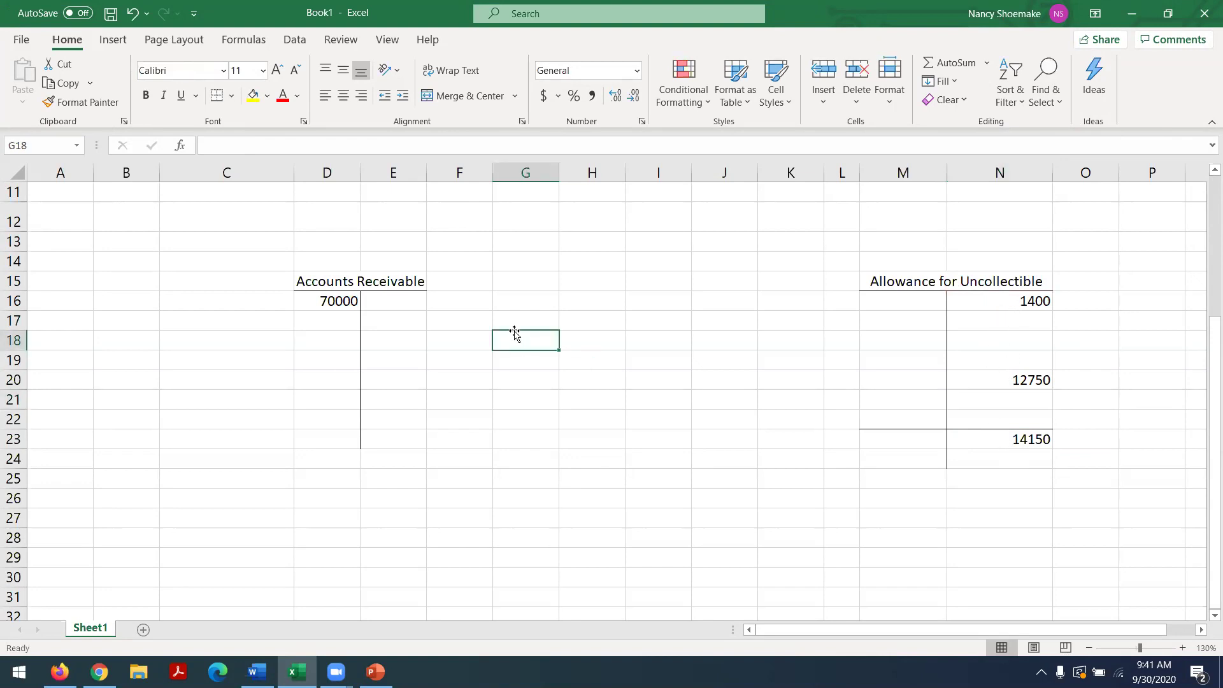
Review the E5–10 requirements in the ebook and the Exercise 5-10 solution in Word, and compare them with the Allowance T-account in Excel.
click(66, 665)
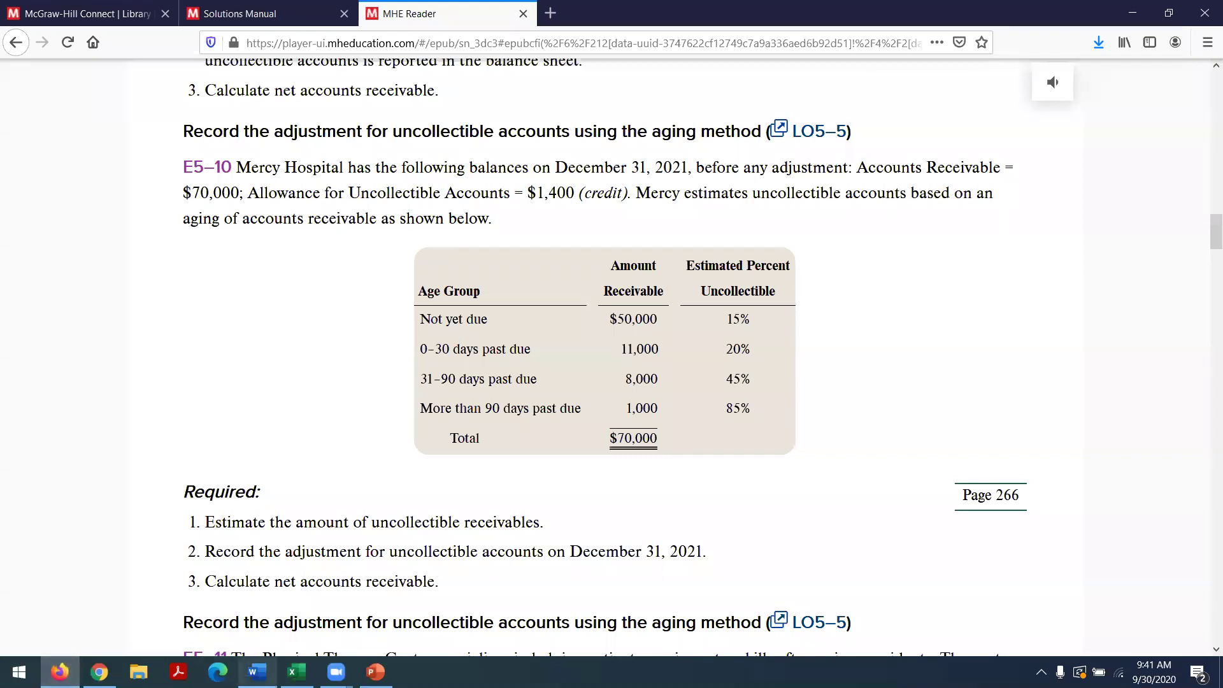
click(261, 611)
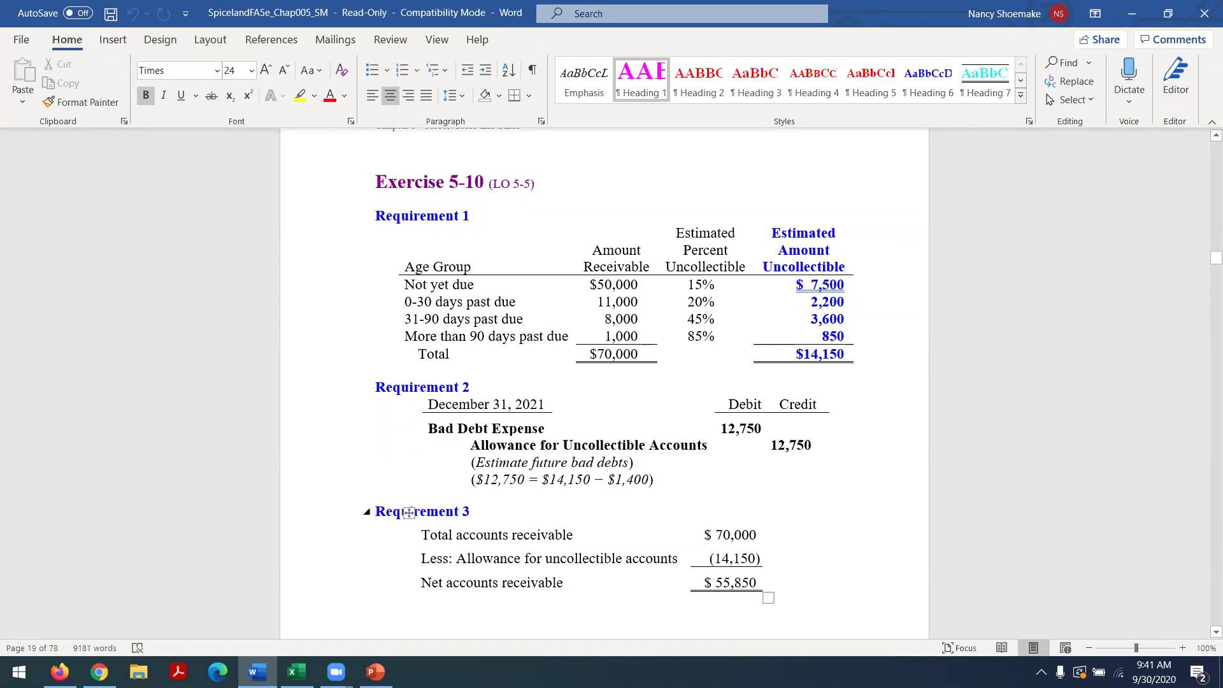
click(297, 671)
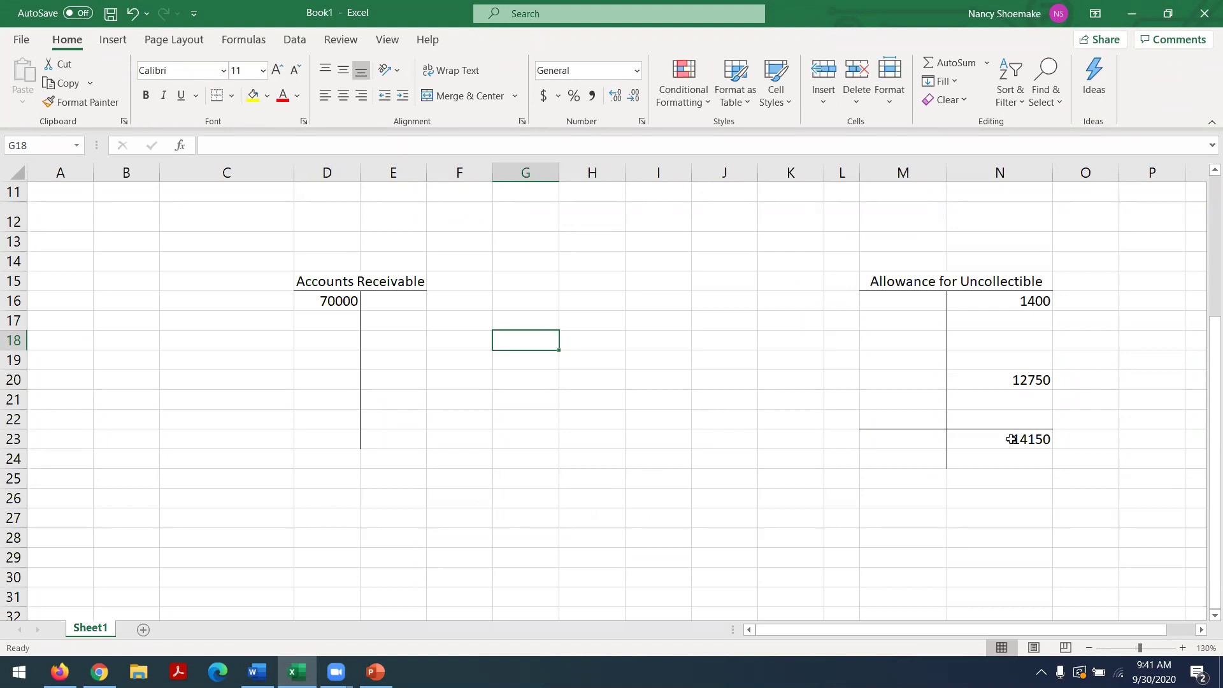
click(985, 299)
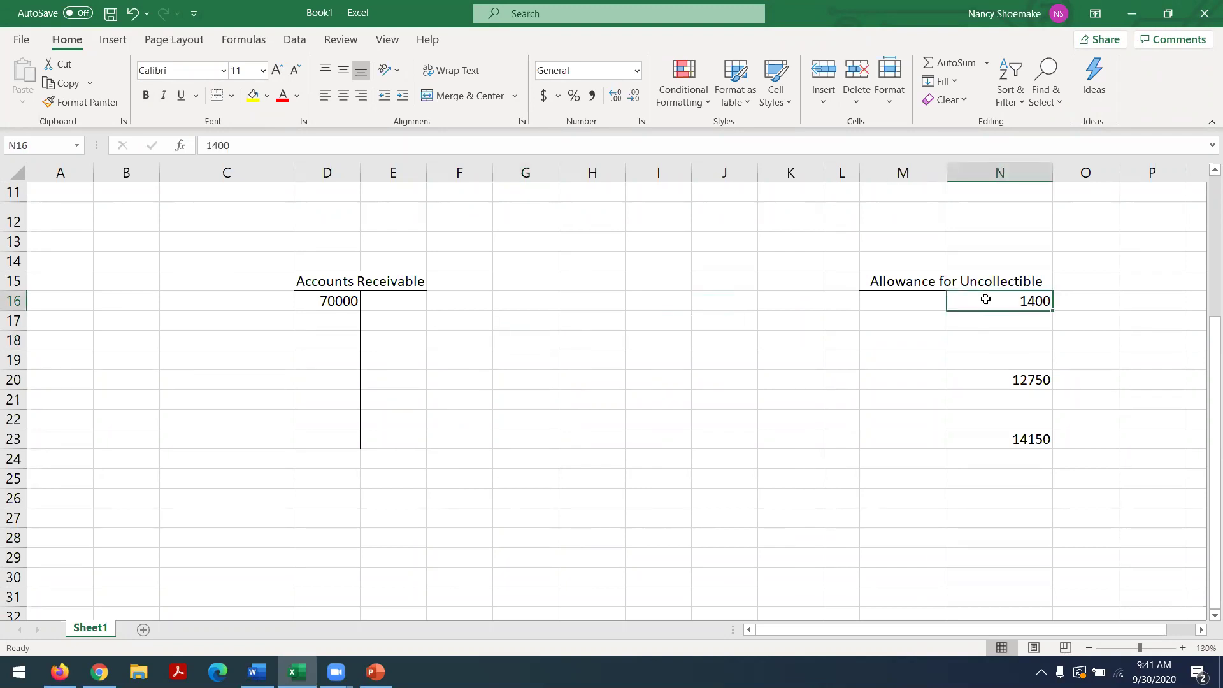
click(980, 389)
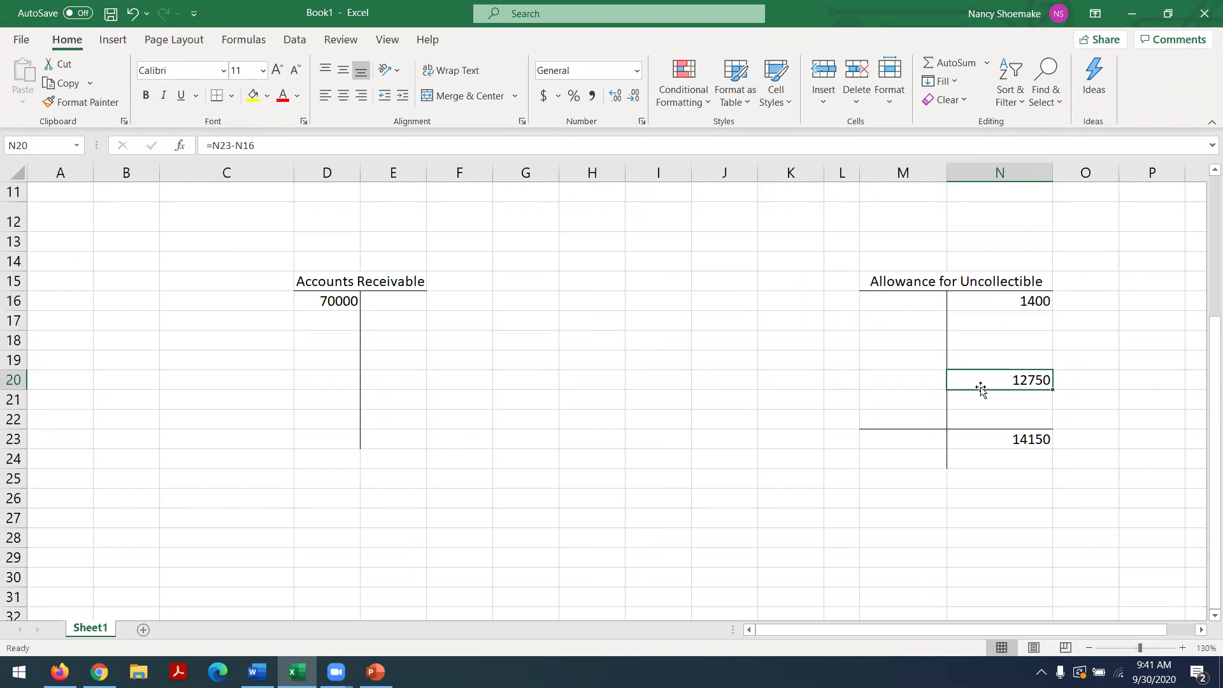
click(981, 440)
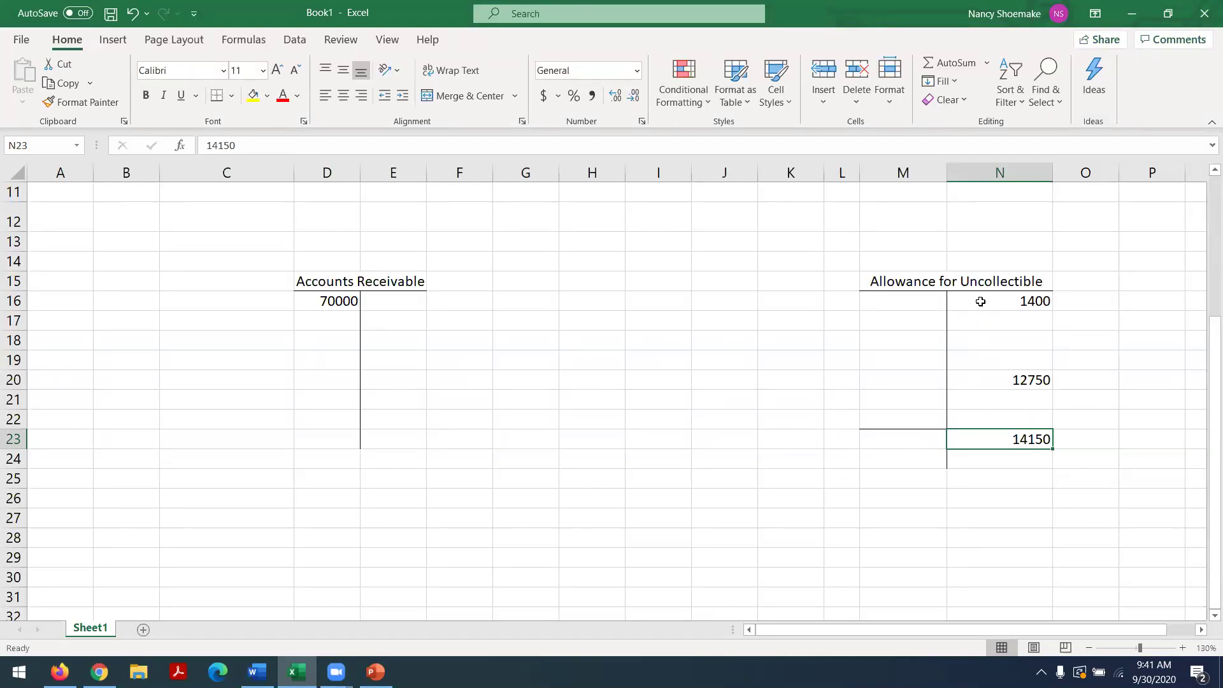
Move the 1400 opening balance of Allowance for Uncollectible from the credit cell N16 to the debit cell M16.
click(908, 297)
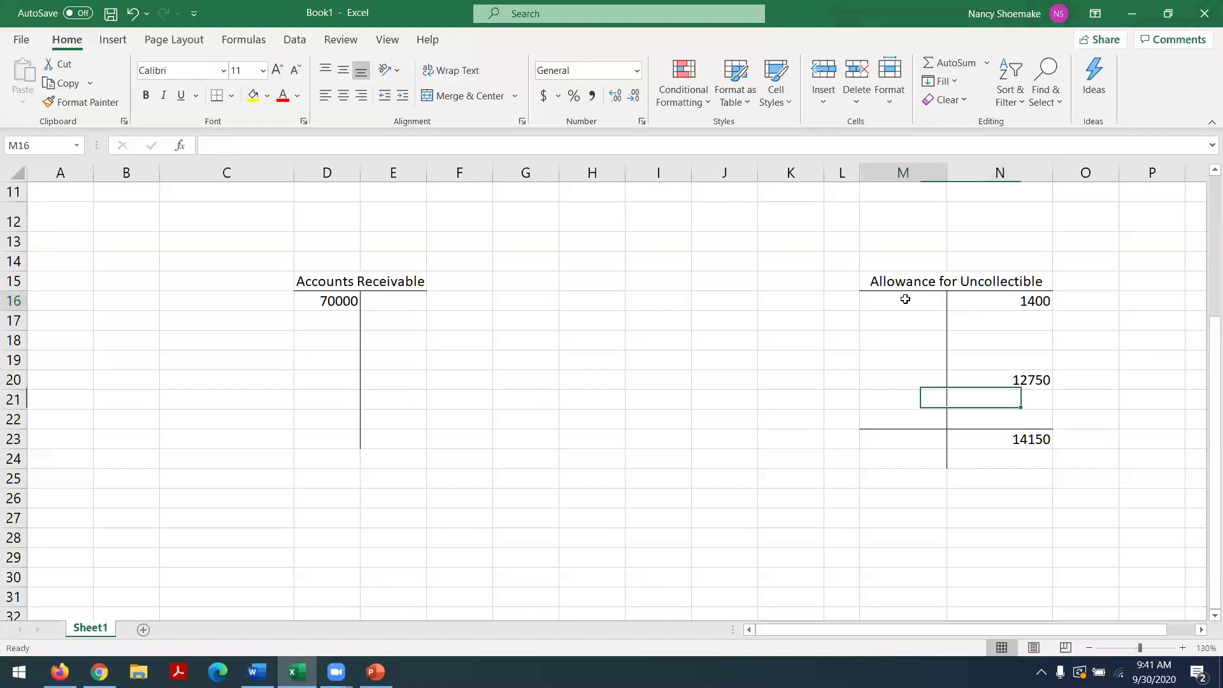
click(1009, 302)
key(BackSpace)
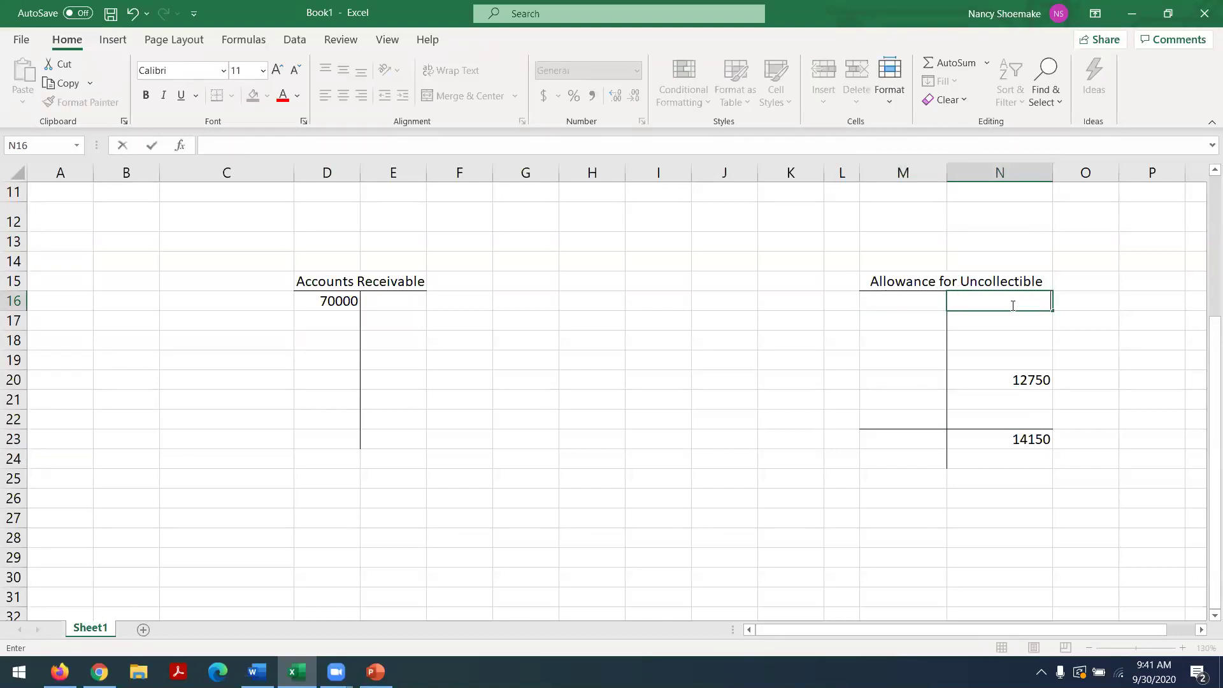
click(892, 300)
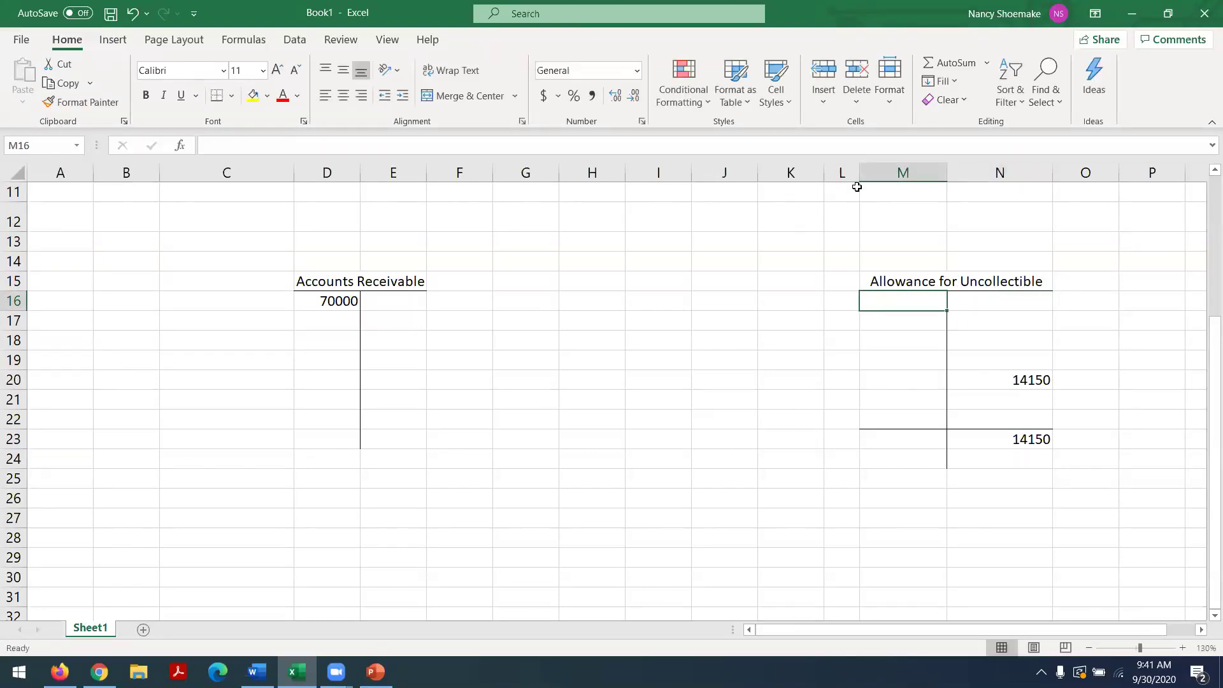
text(1400)
key(Return)
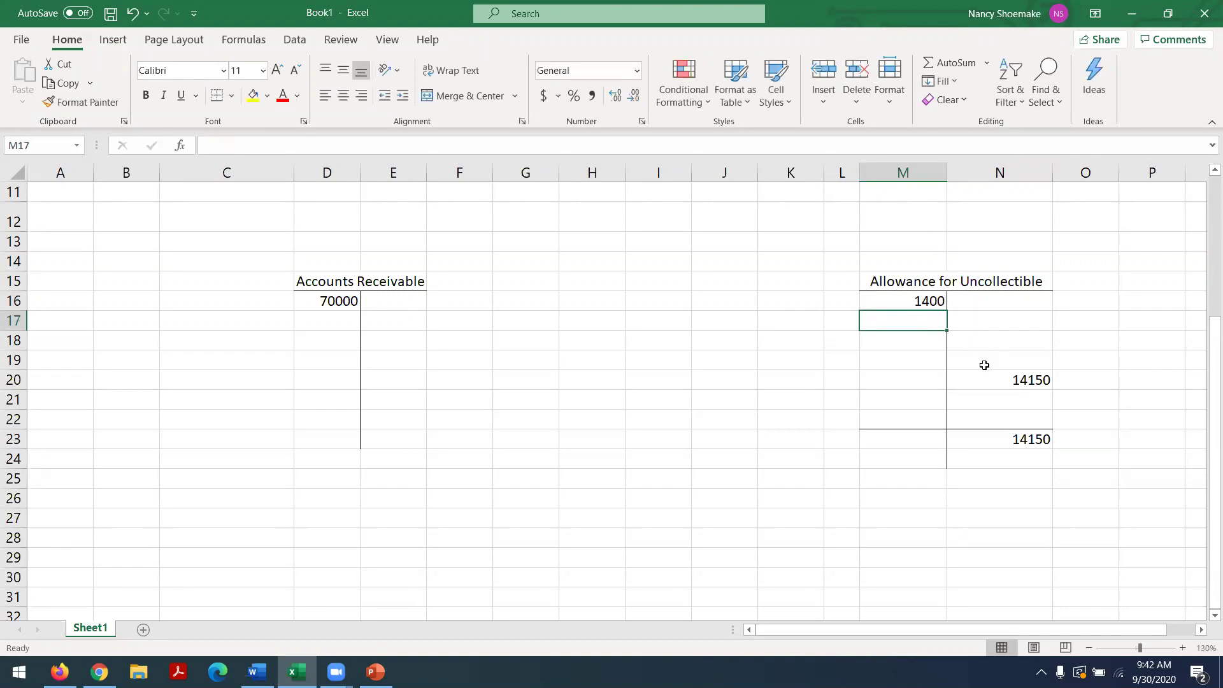
Calculate the allowance adjustment in N20 as the ending balance in N23 plus the opening debit in M16.
click(994, 381)
text(=)
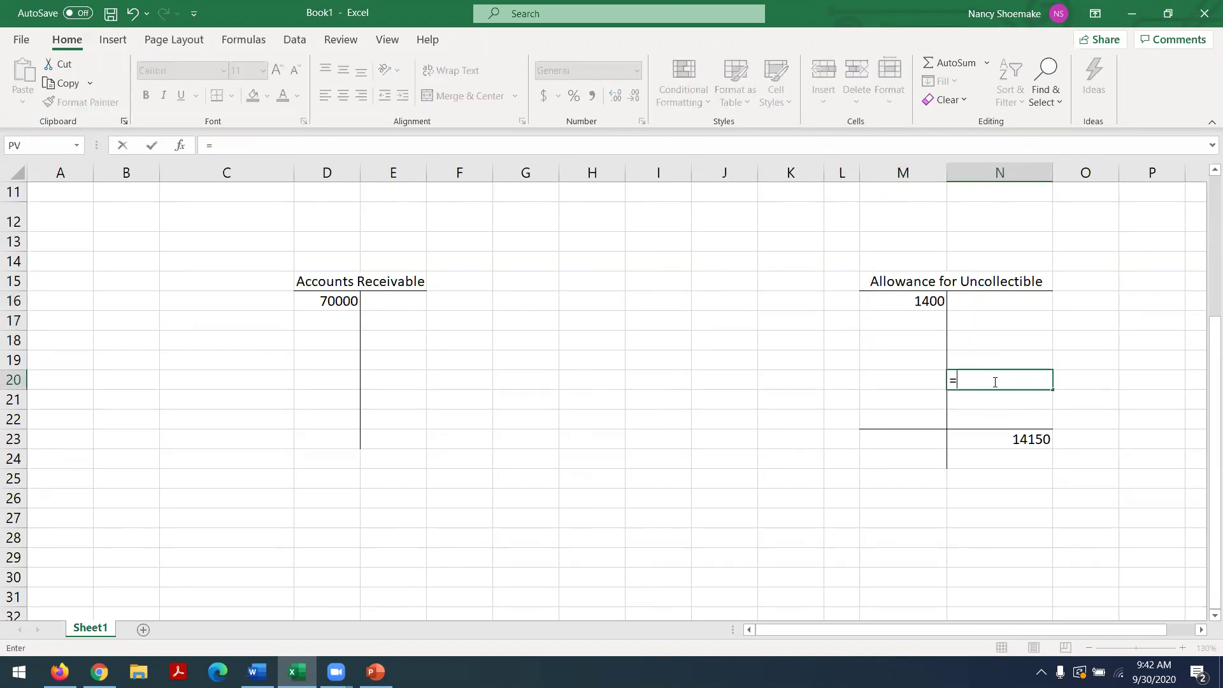
click(995, 440)
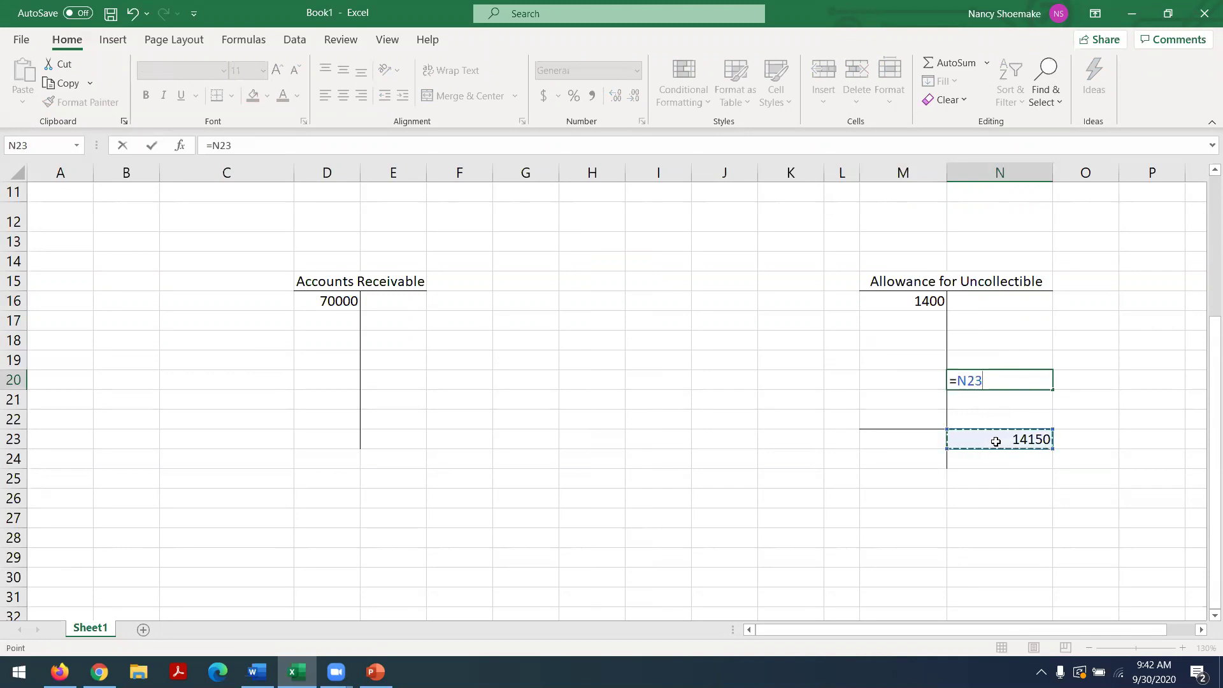
text(+)
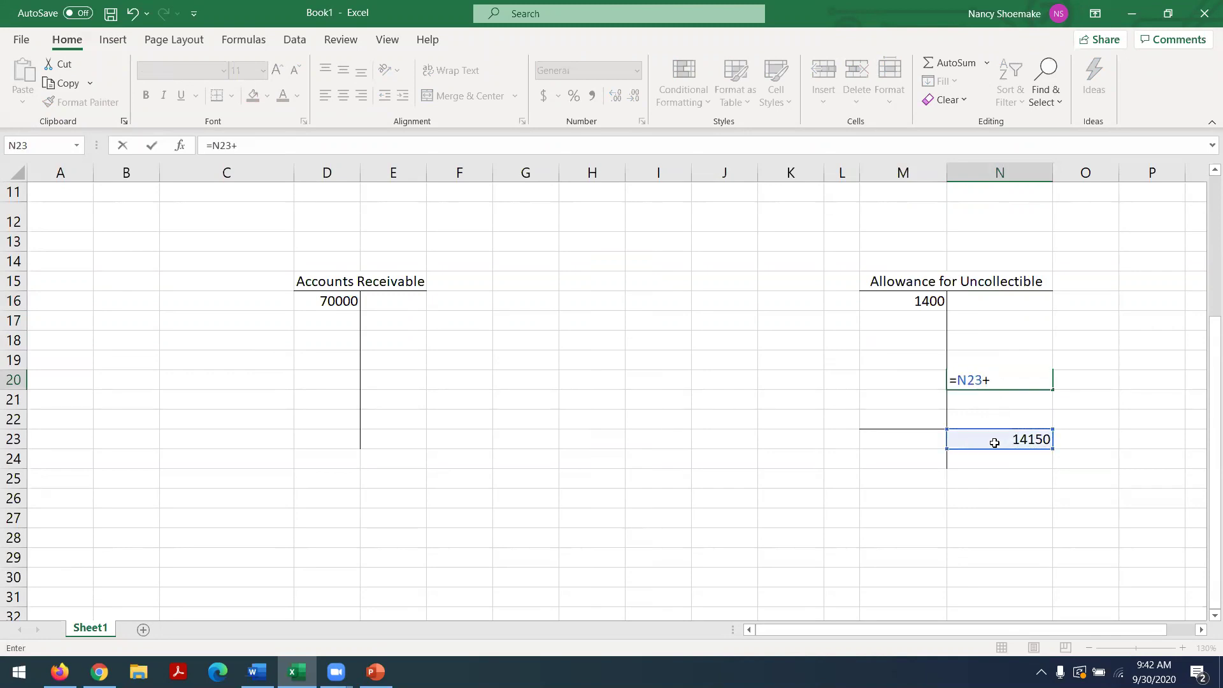
click(900, 285)
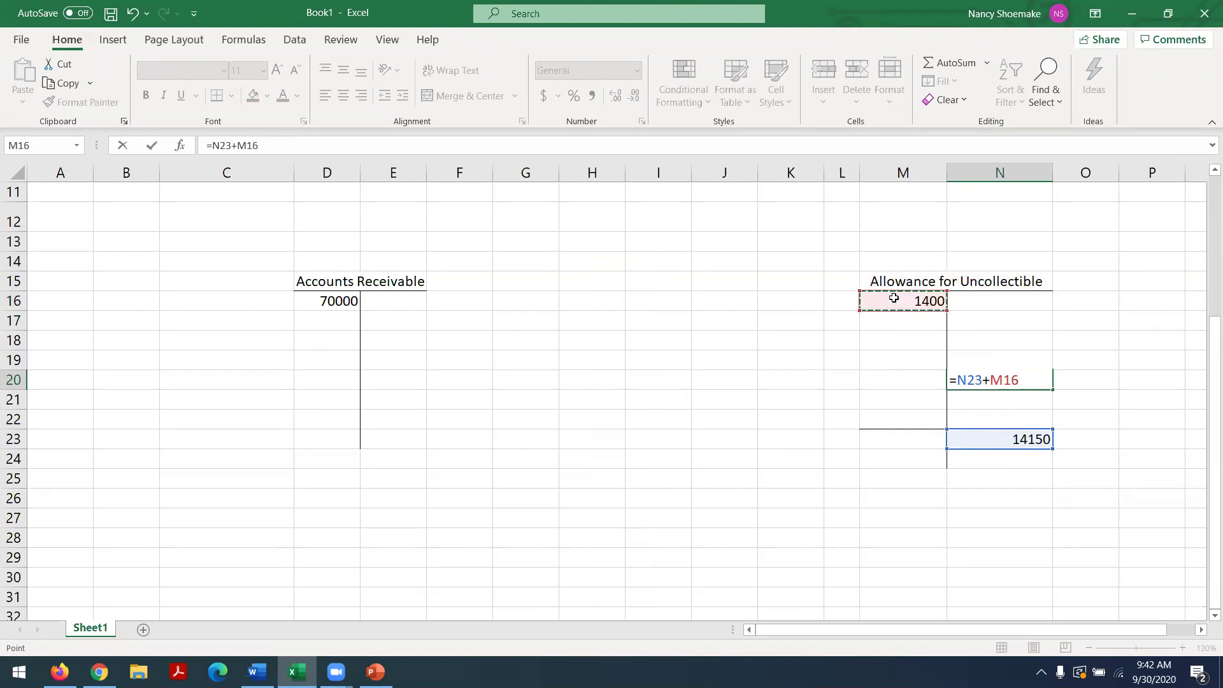
key(Return)
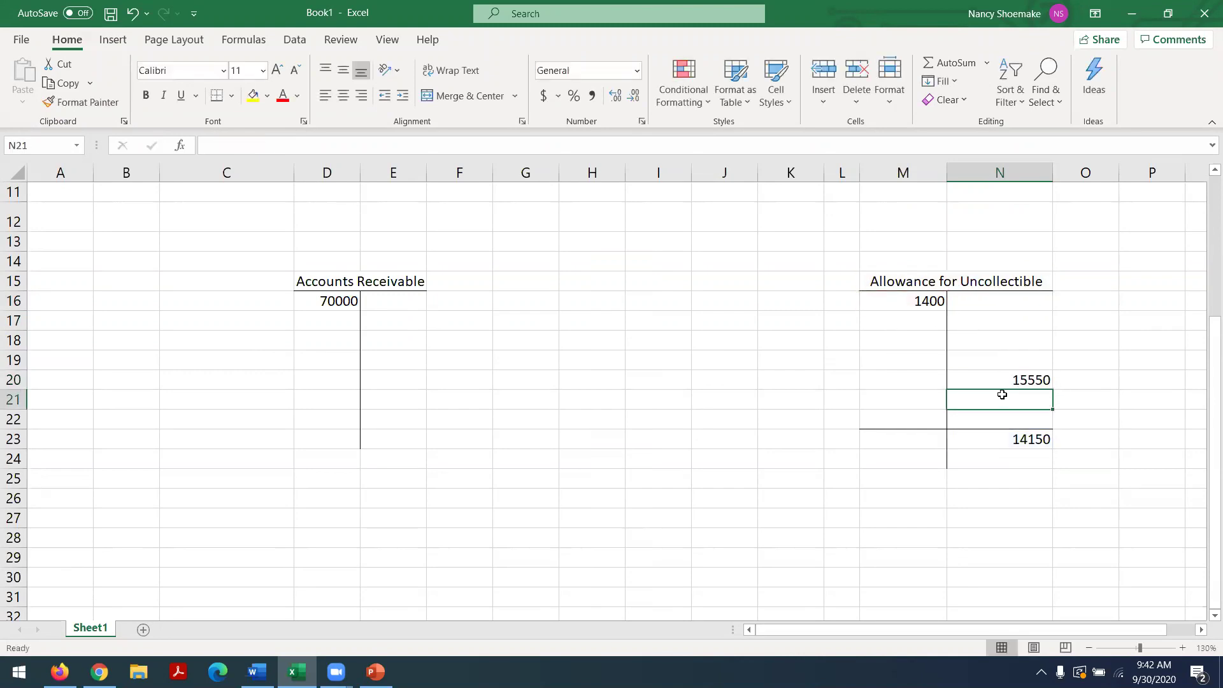
click(1005, 440)
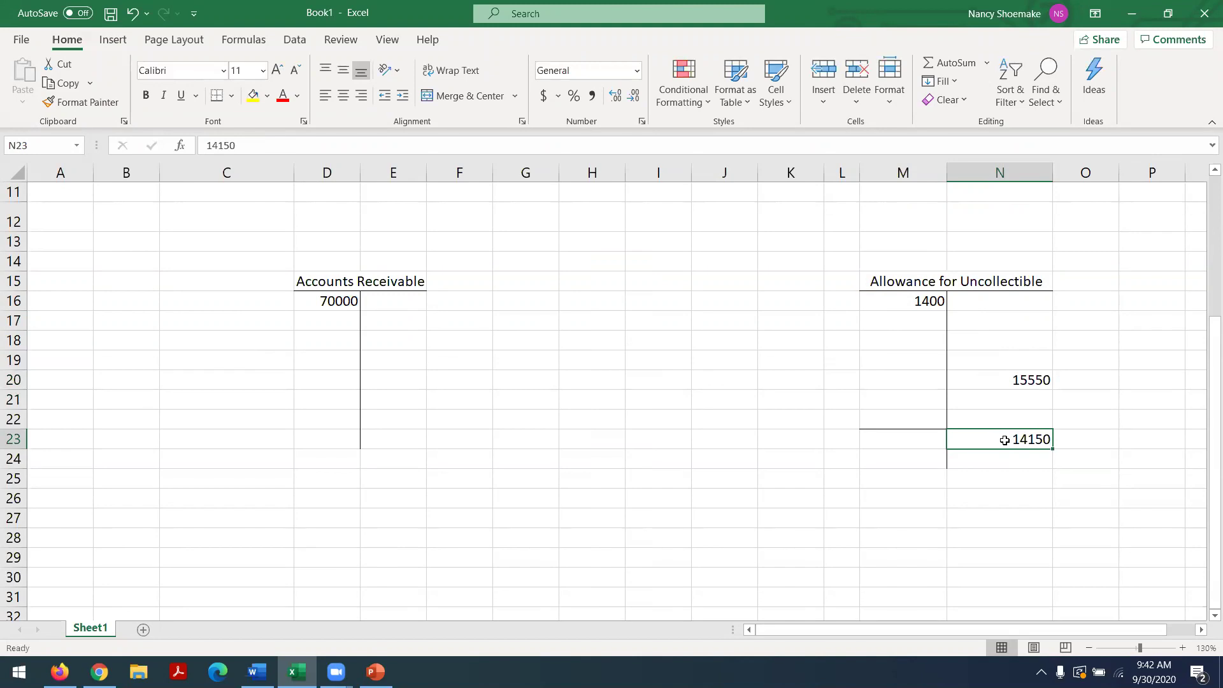
Clear the debit in M16 and enter the 1400 opening balance as a credit in N16.
click(909, 296)
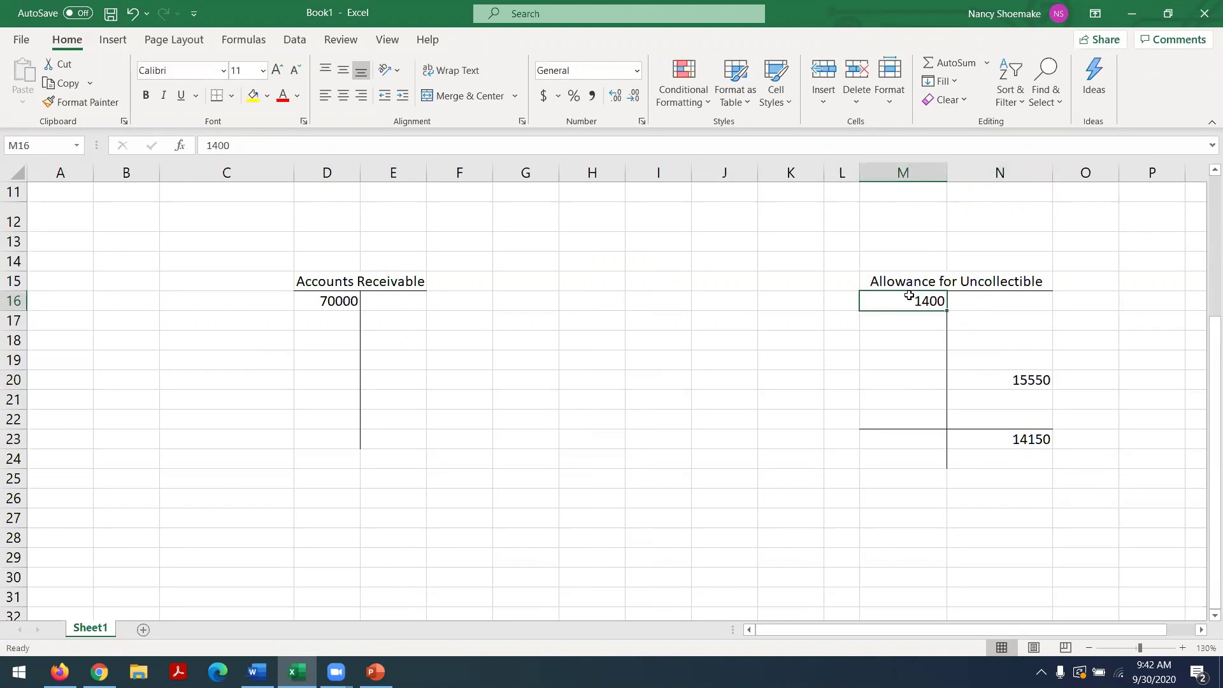
key(BackSpace)
click(999, 304)
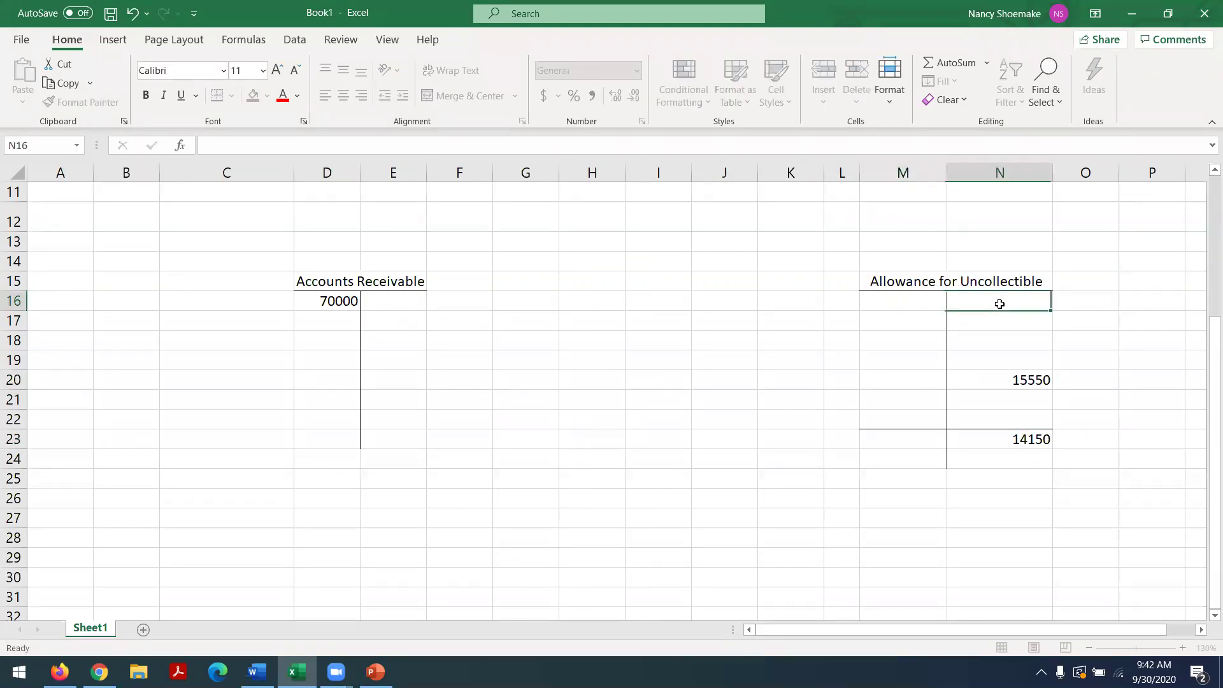
text(1400)
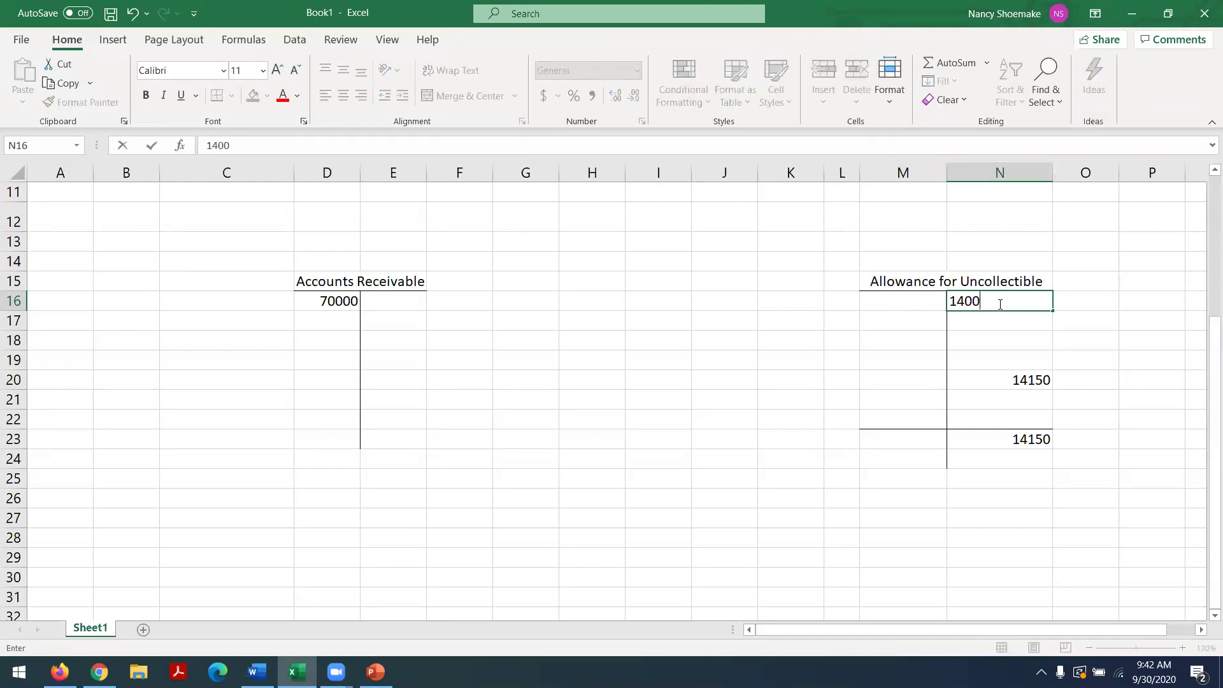
key(Return)
Change the adjustment formula in N20 to the ending balance in N23 minus the opening credit in N16.
click(993, 380)
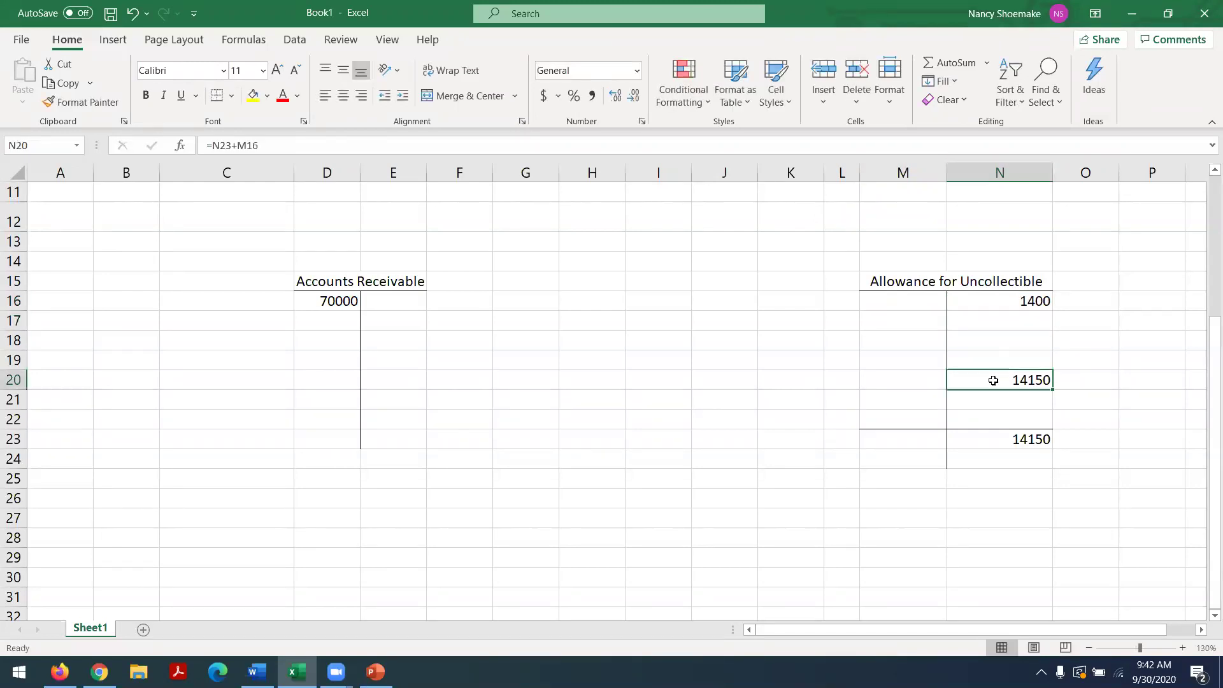
text(=)
click(1005, 440)
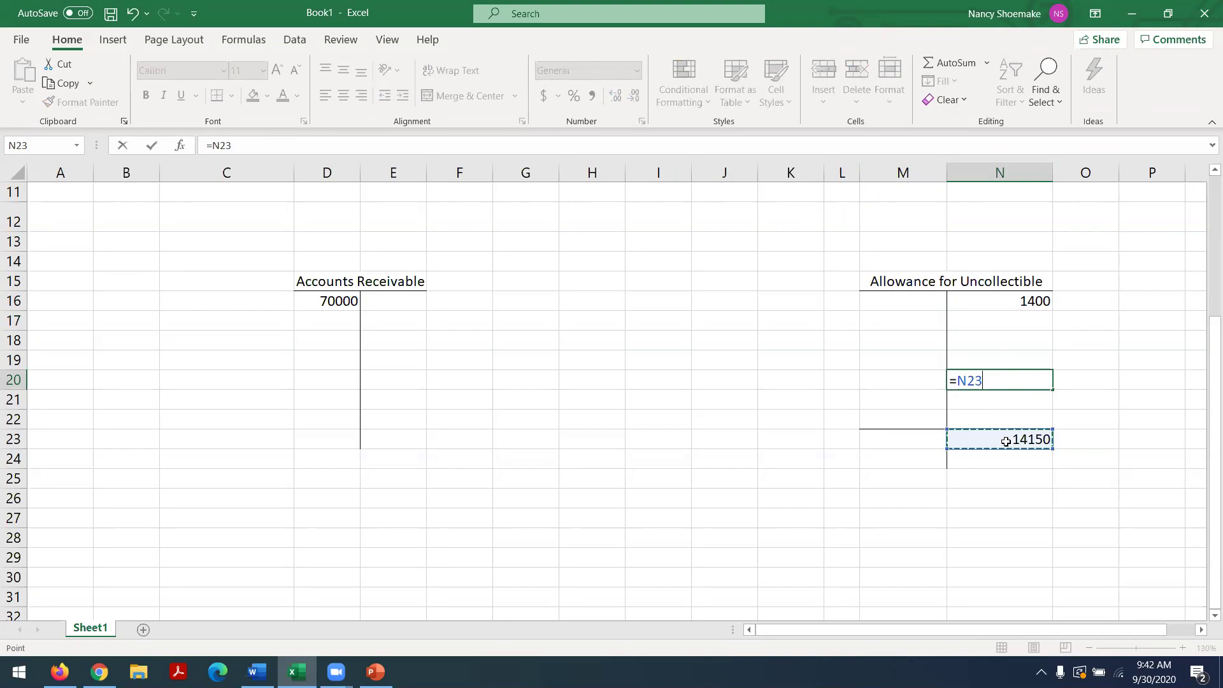
text(-)
click(1009, 305)
key(Return)
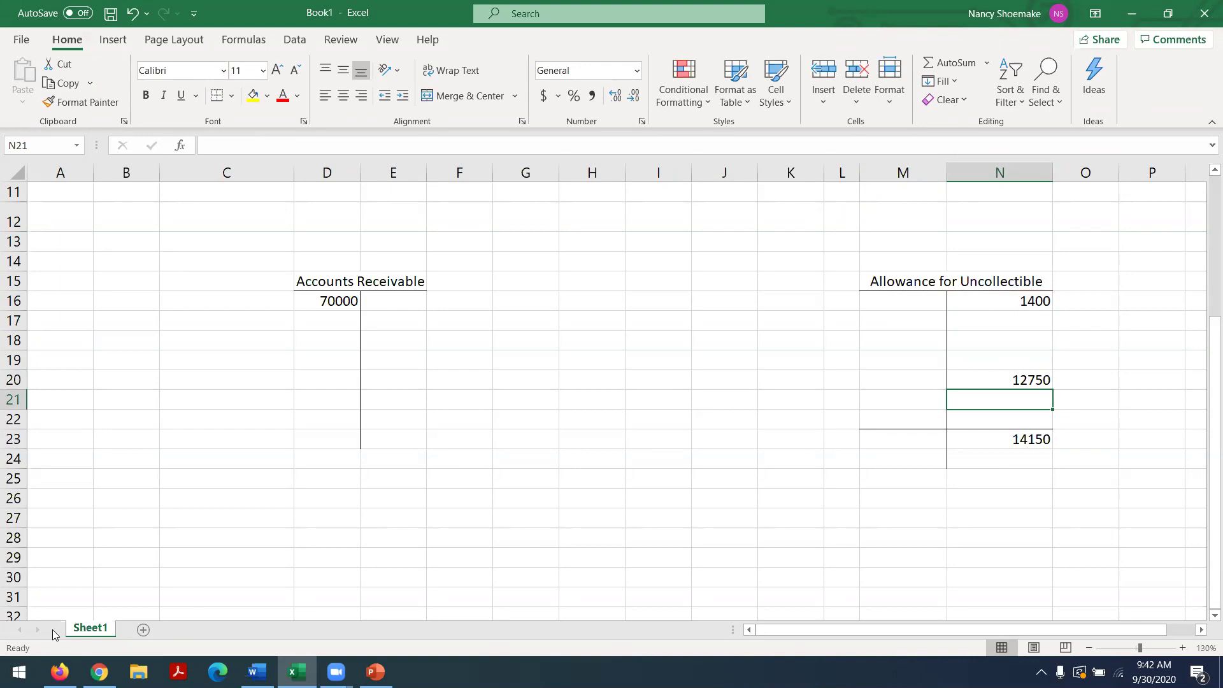
Check requirement 3 in the ebook, then in Excel label G15 "Acct Rec" and link H15 to the receivable balance in D16.
click(60, 671)
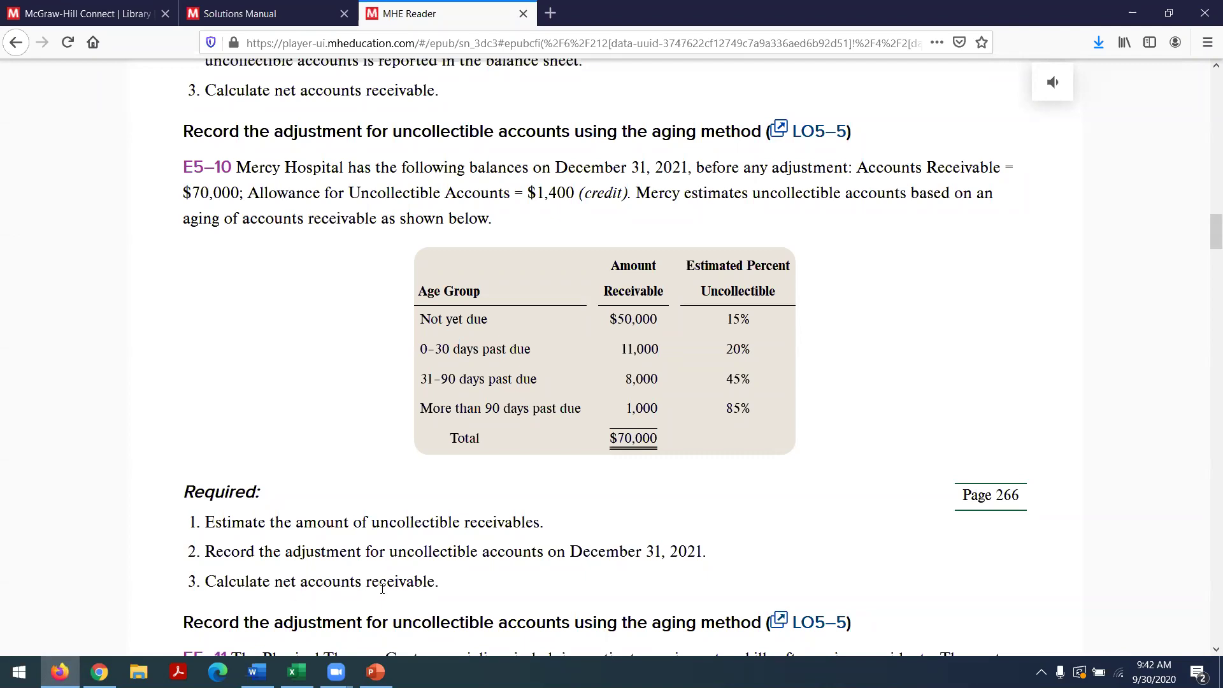
click(297, 671)
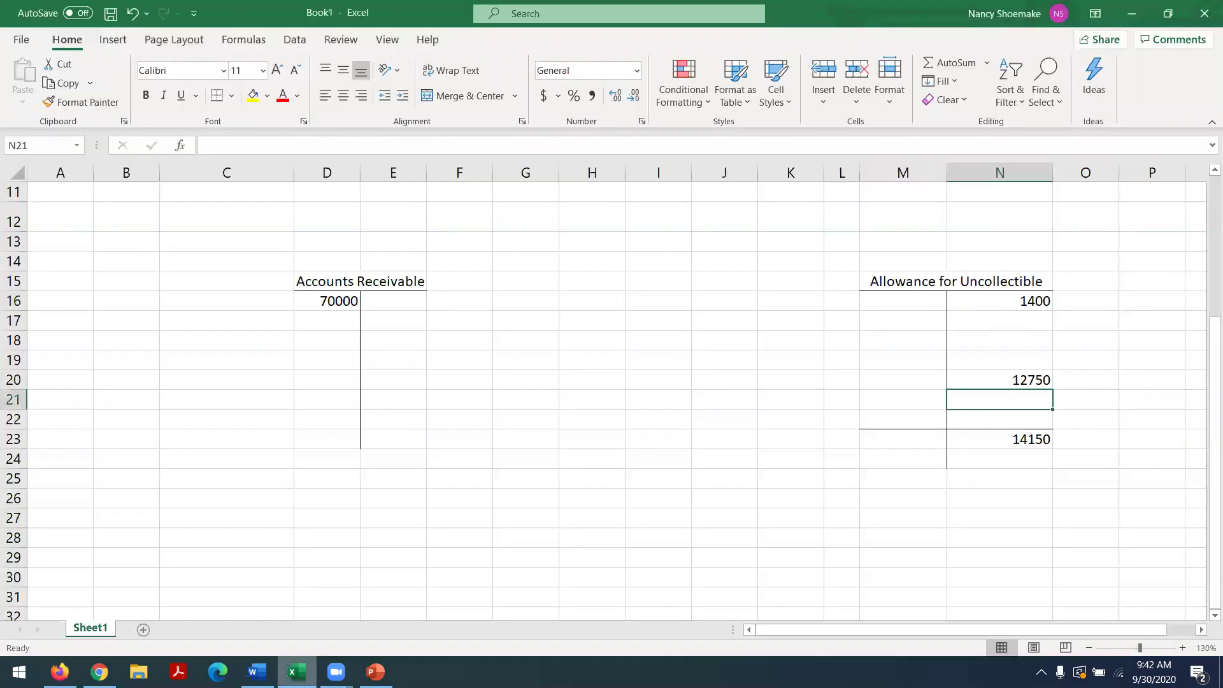
click(530, 283)
text(Acct R)
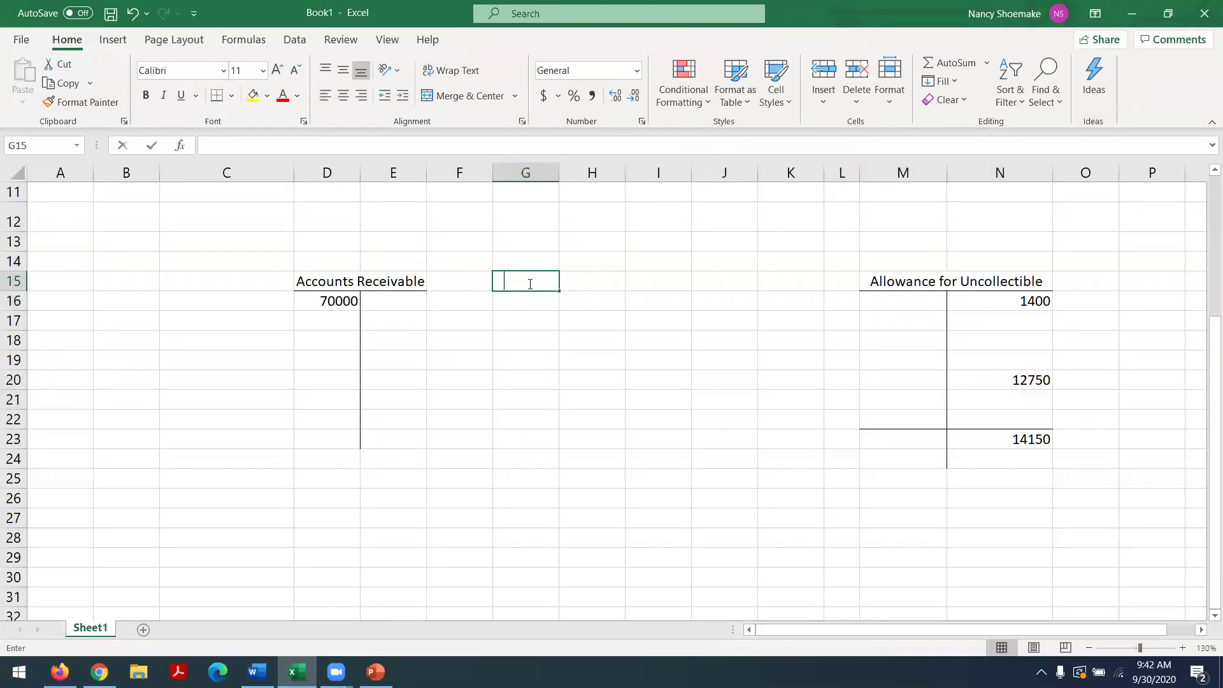
text(ec)
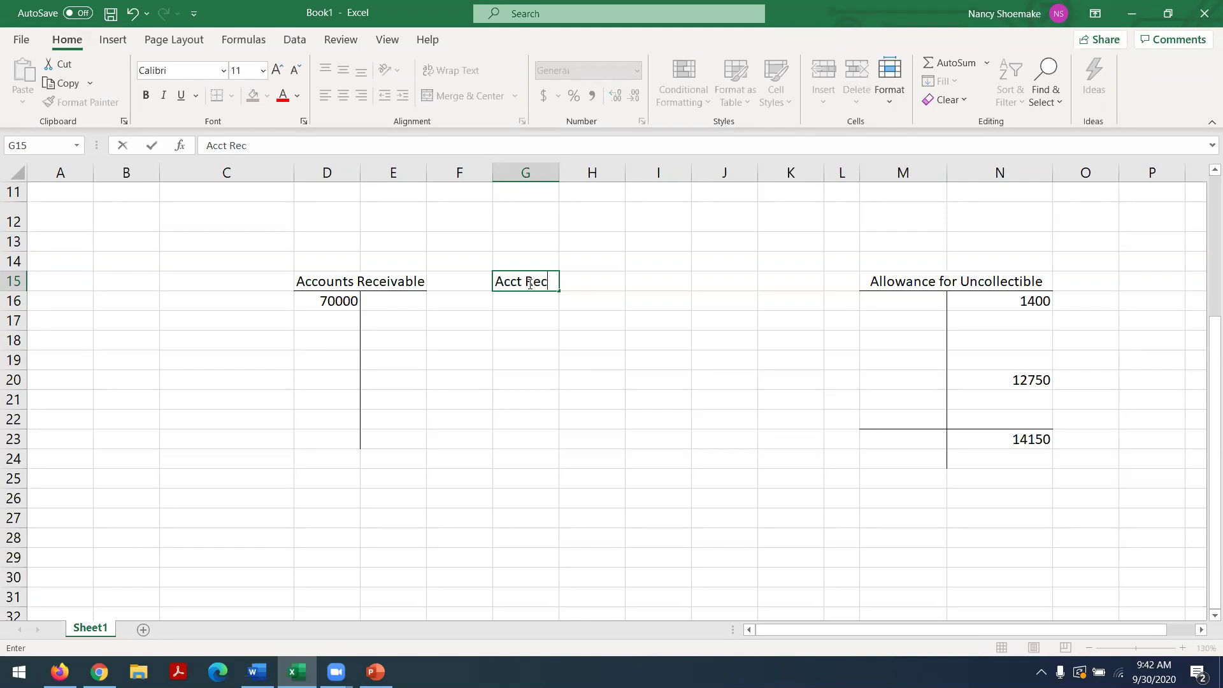
click(602, 277)
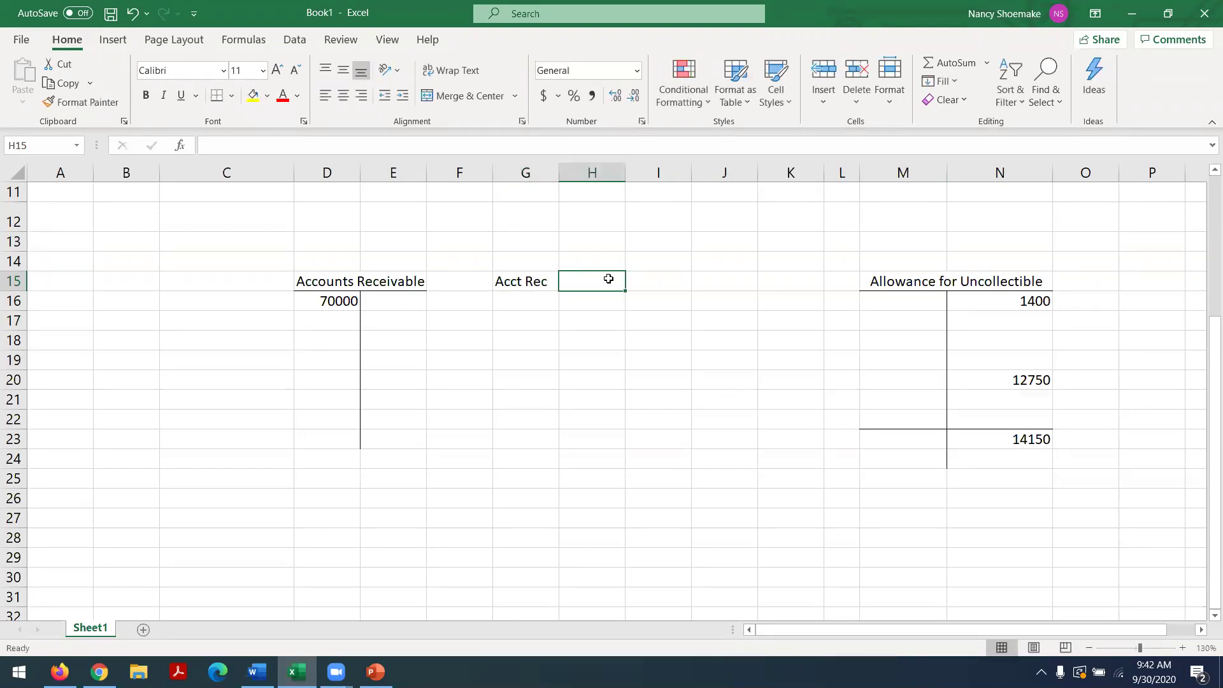
text(=)
click(305, 303)
key(Return)
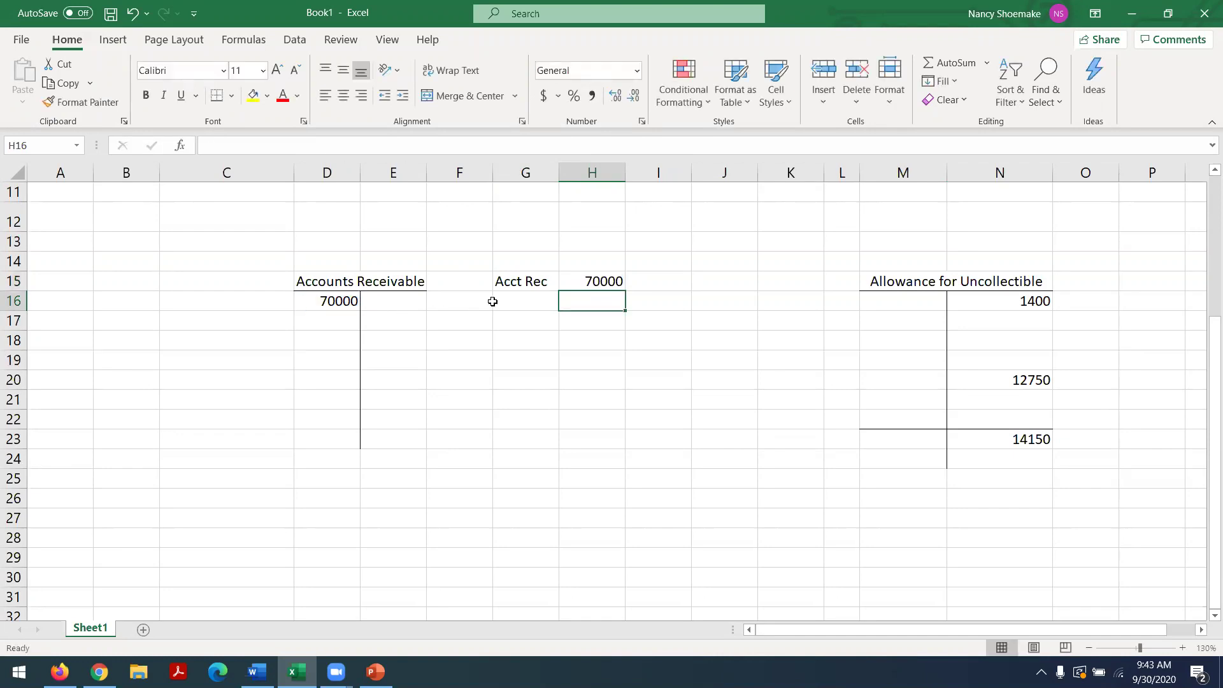
Widen column G, label G16 "Less: Allowance", and link H16 to the allowance's ending balance in N23.
click(503, 302)
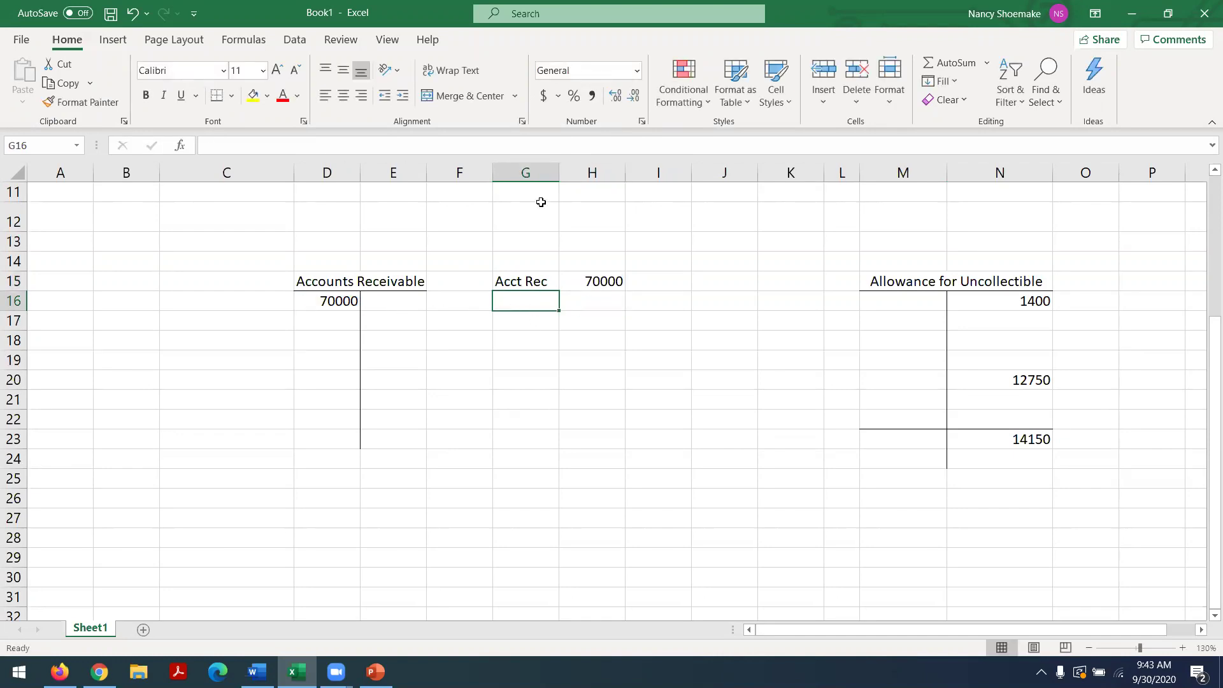
drag(557, 177, 604, 178)
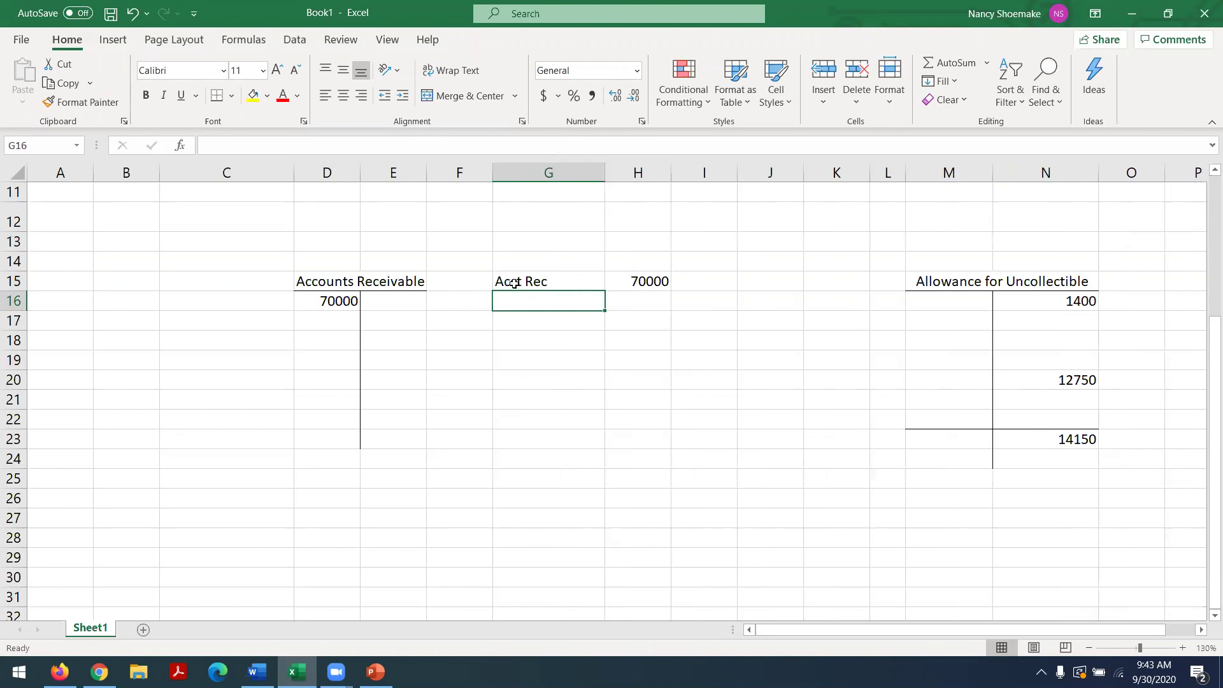
text(L)
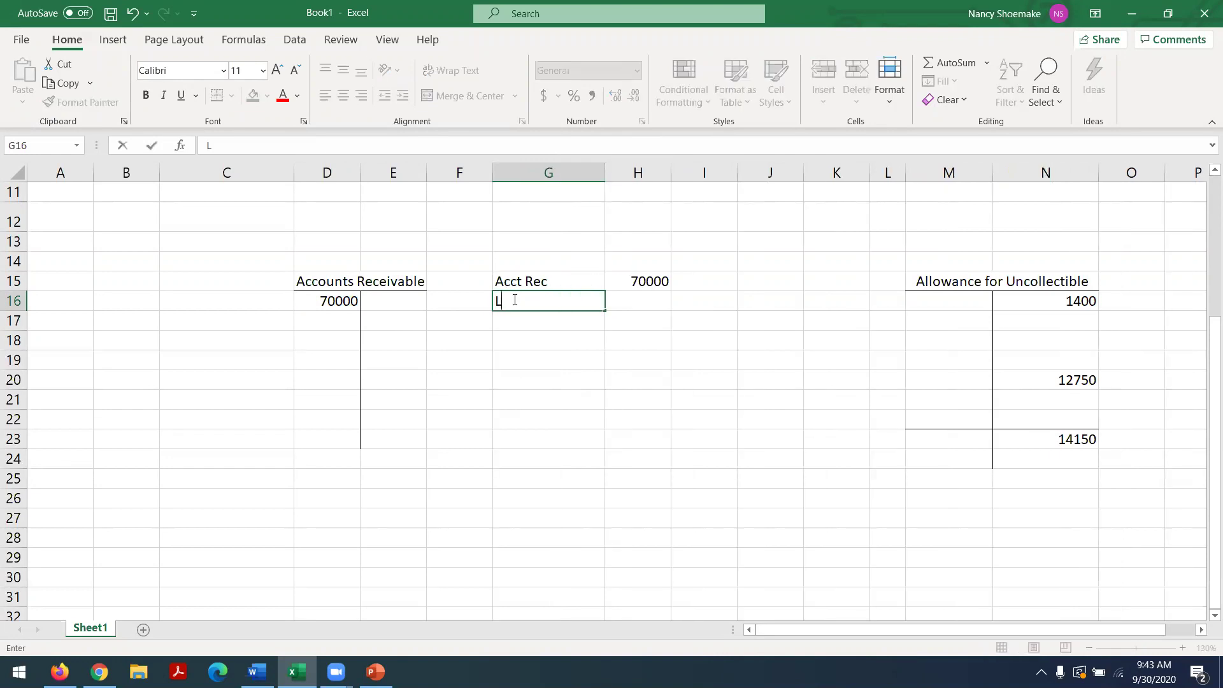
text(ess: A llowance)
click(645, 302)
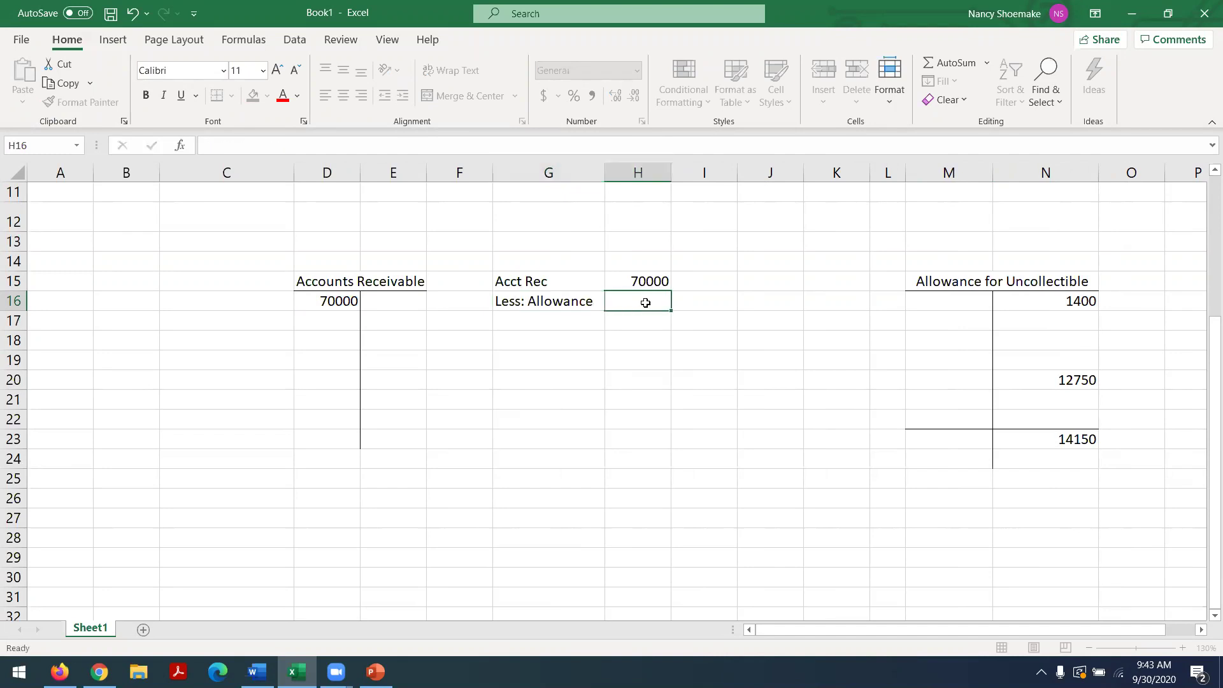
text(=)
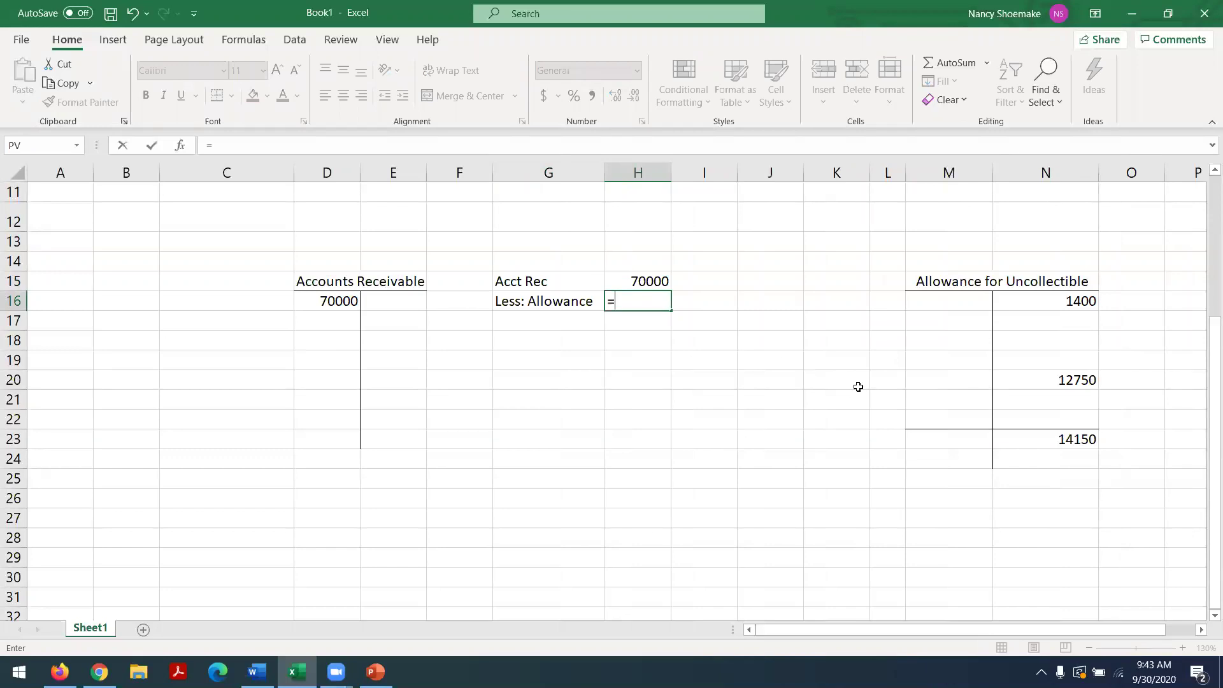
click(1022, 440)
key(Return)
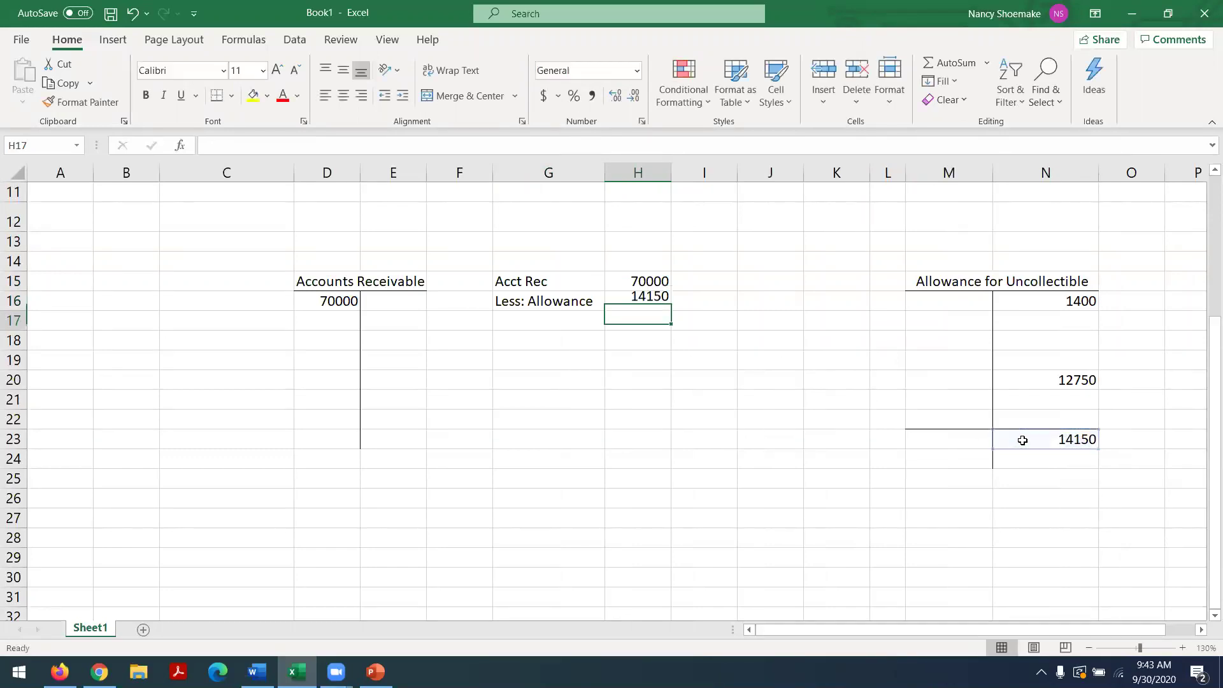
click(624, 300)
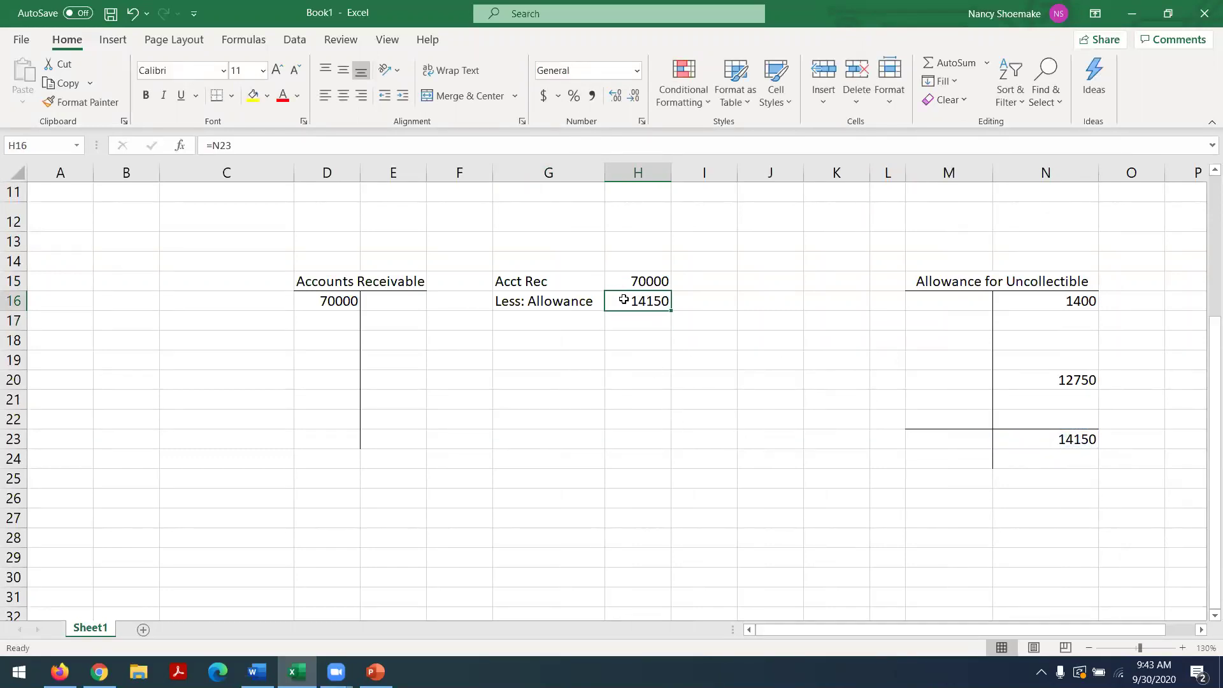
Replace the allowance link in H16 with the negative amount -(14150).
key(Delete)
text(-)
text((14150))
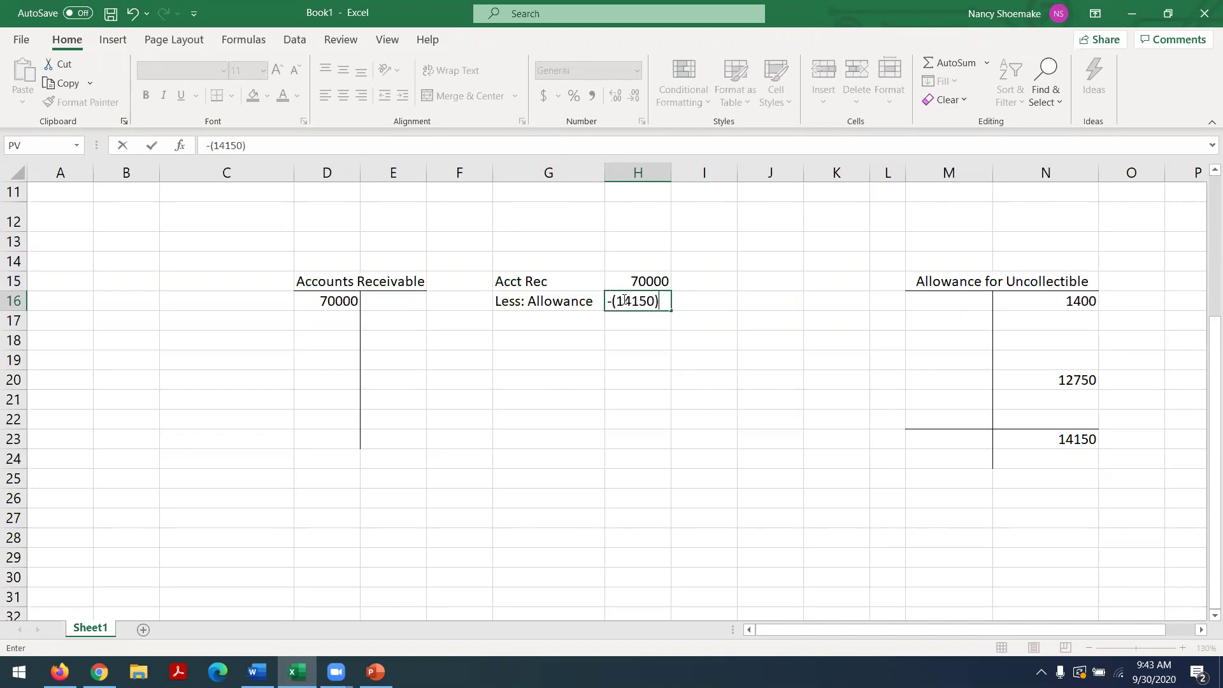
key(Return)
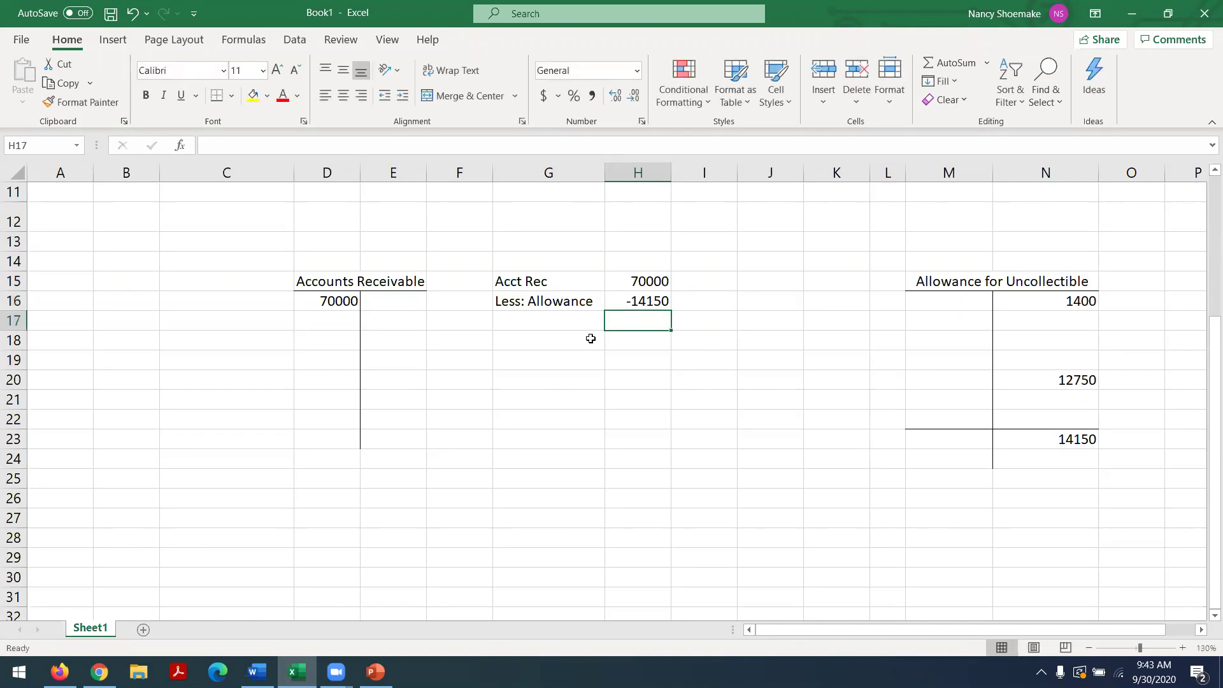
Label G17 "Net Real Acct" and use AutoSum in H17 to total H15 and H16.
click(533, 315)
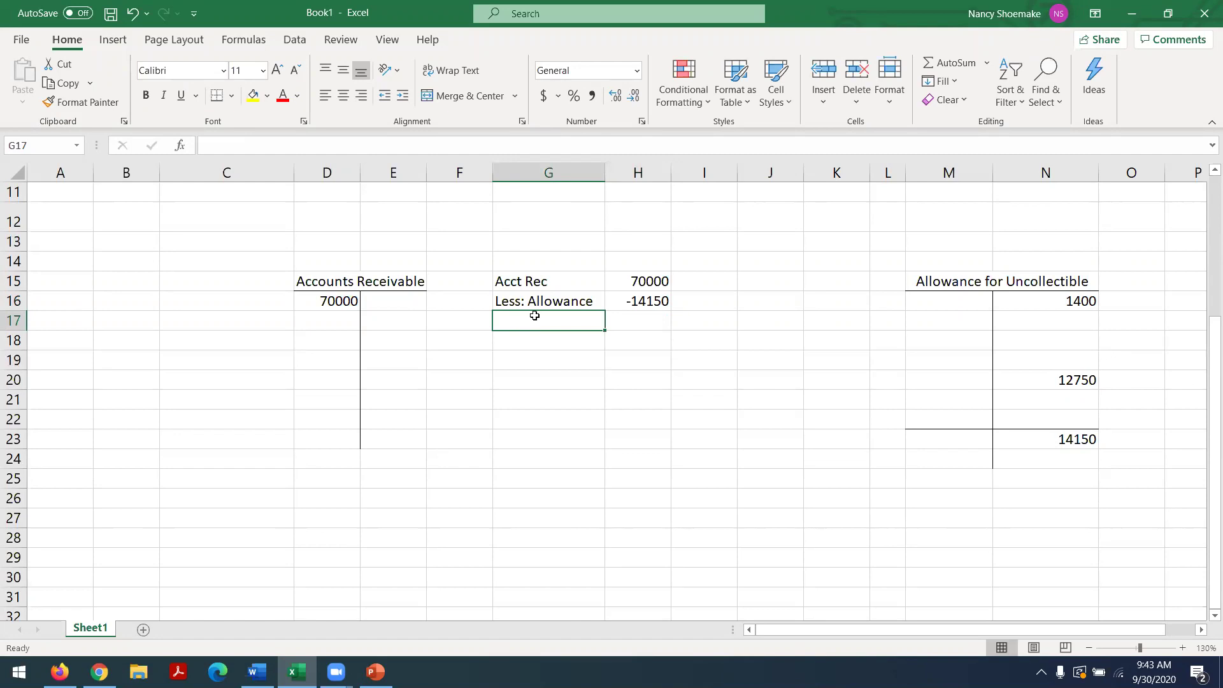
text(Net Real Acct)
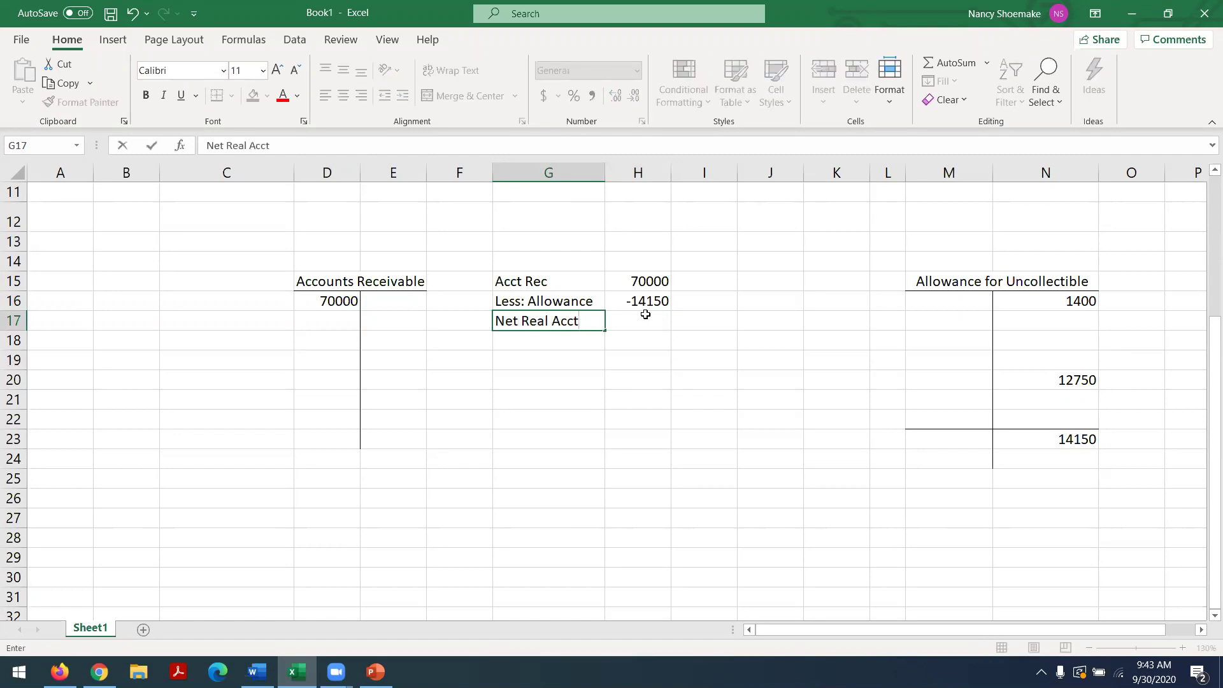
click(645, 314)
click(938, 67)
key(Return)
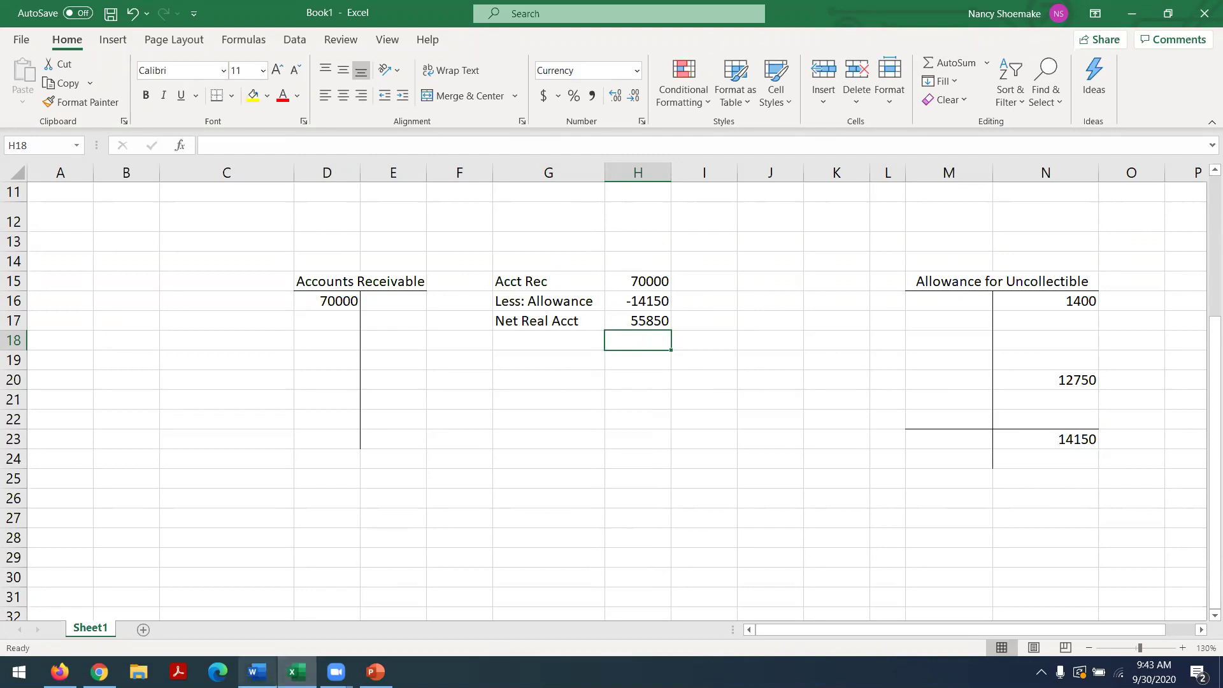
Switch to the Word solutions manual and check the Exercise 5-10 answers through Requirement 3.
click(257, 671)
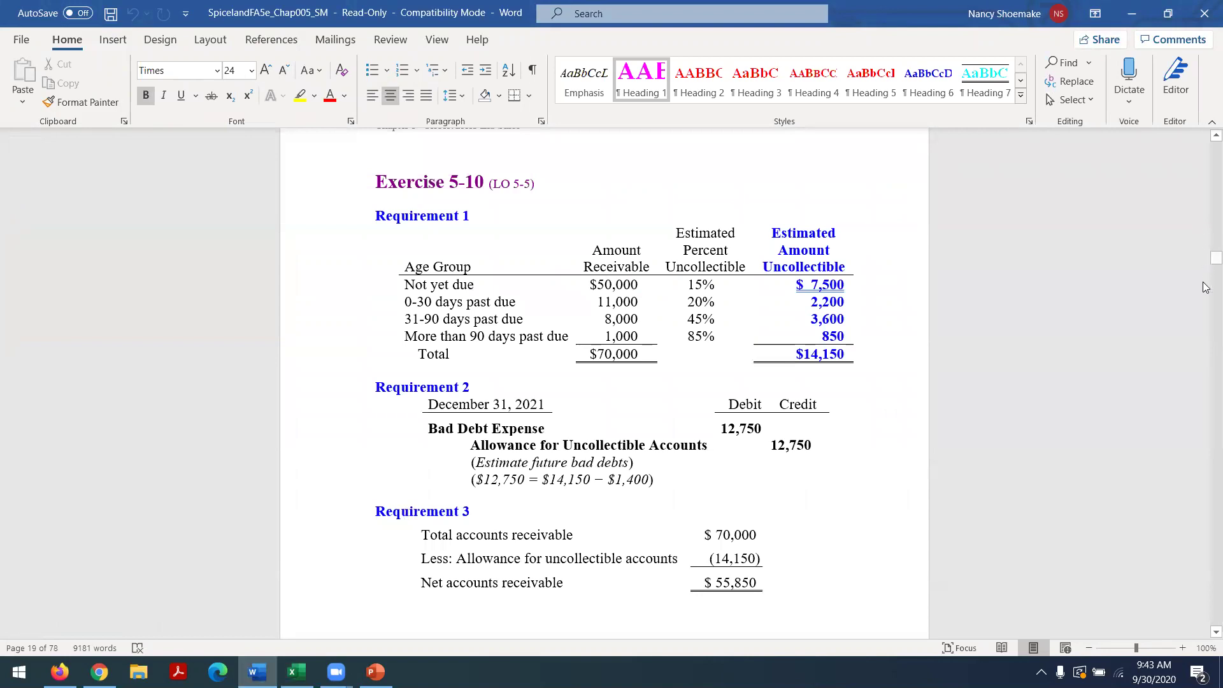
scroll(1203, 633, down, 1)
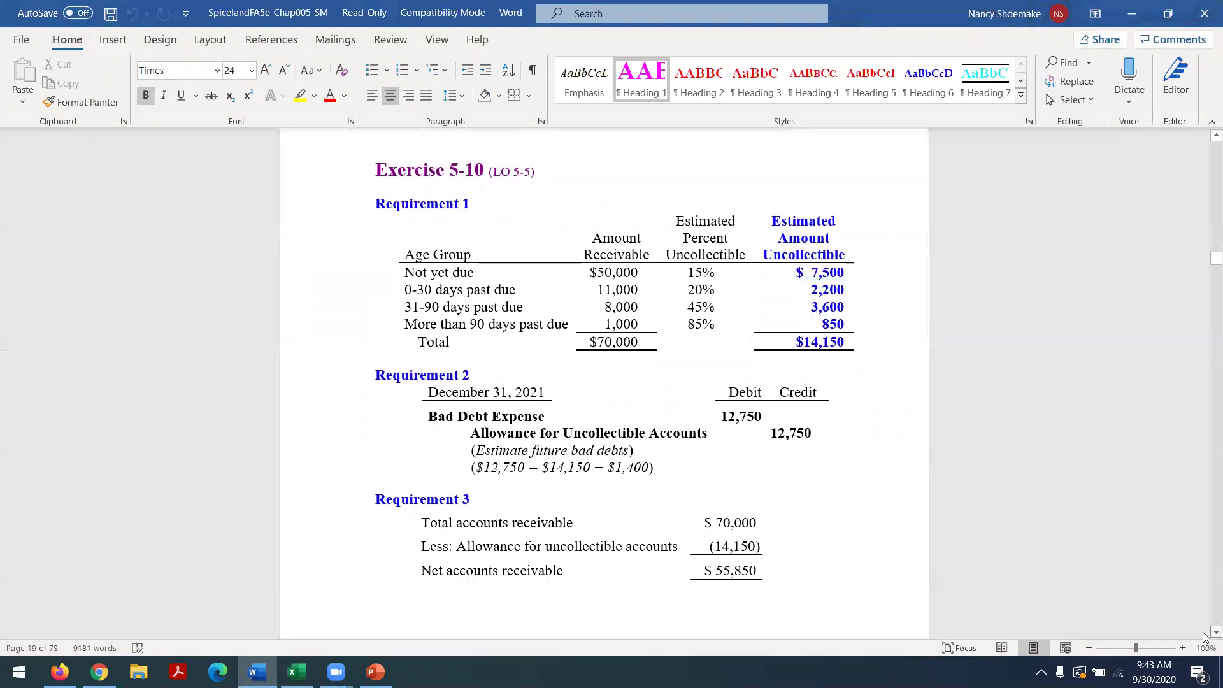
scroll(1203, 635, down, 1)
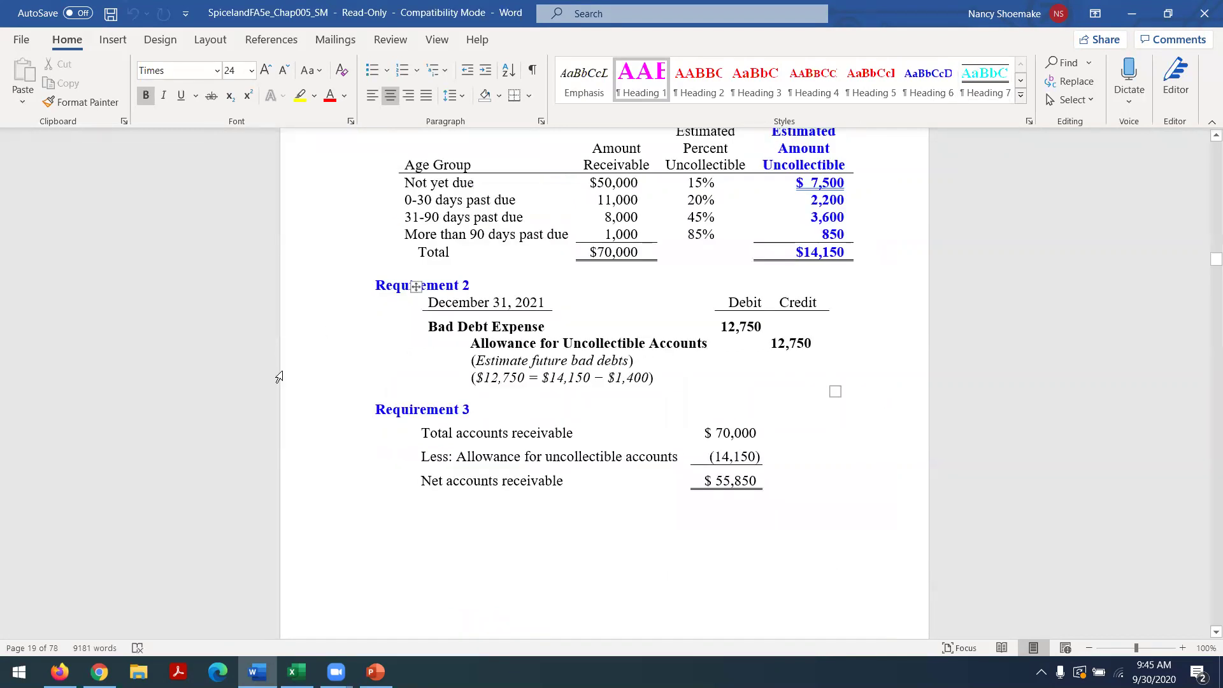
Switch to Connect in the browser and open the Chapter 5 Homework Assignment preview from the course home page.
key(alt+Tab)
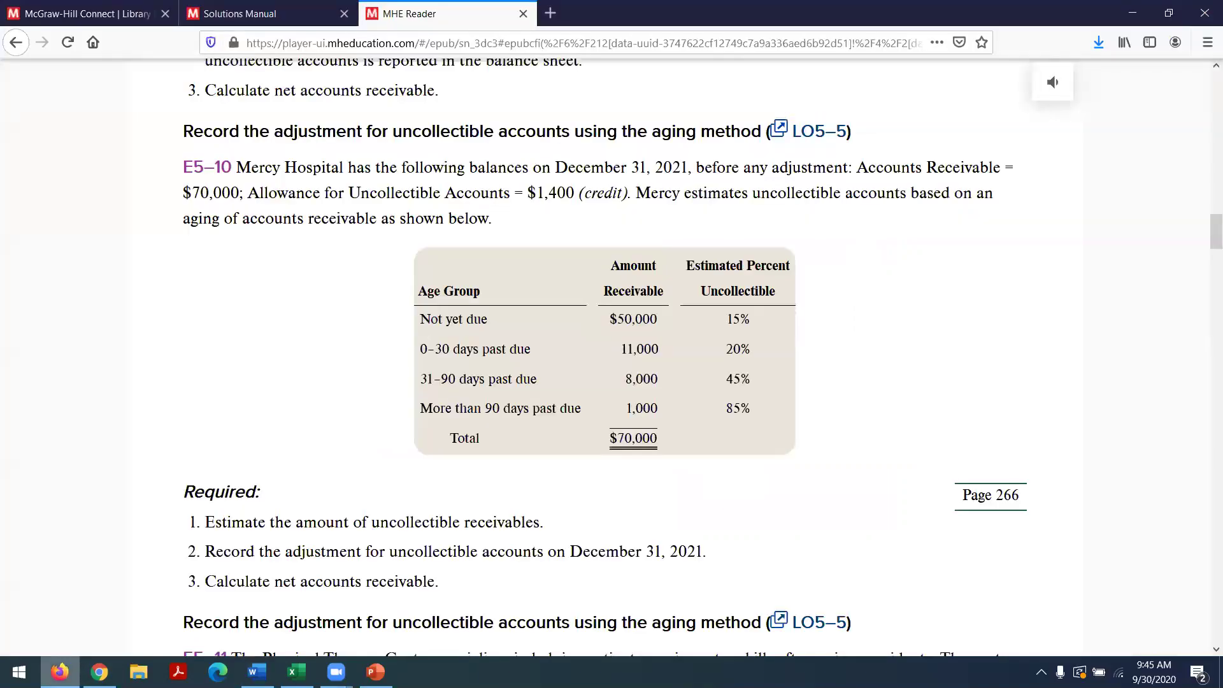
click(105, 7)
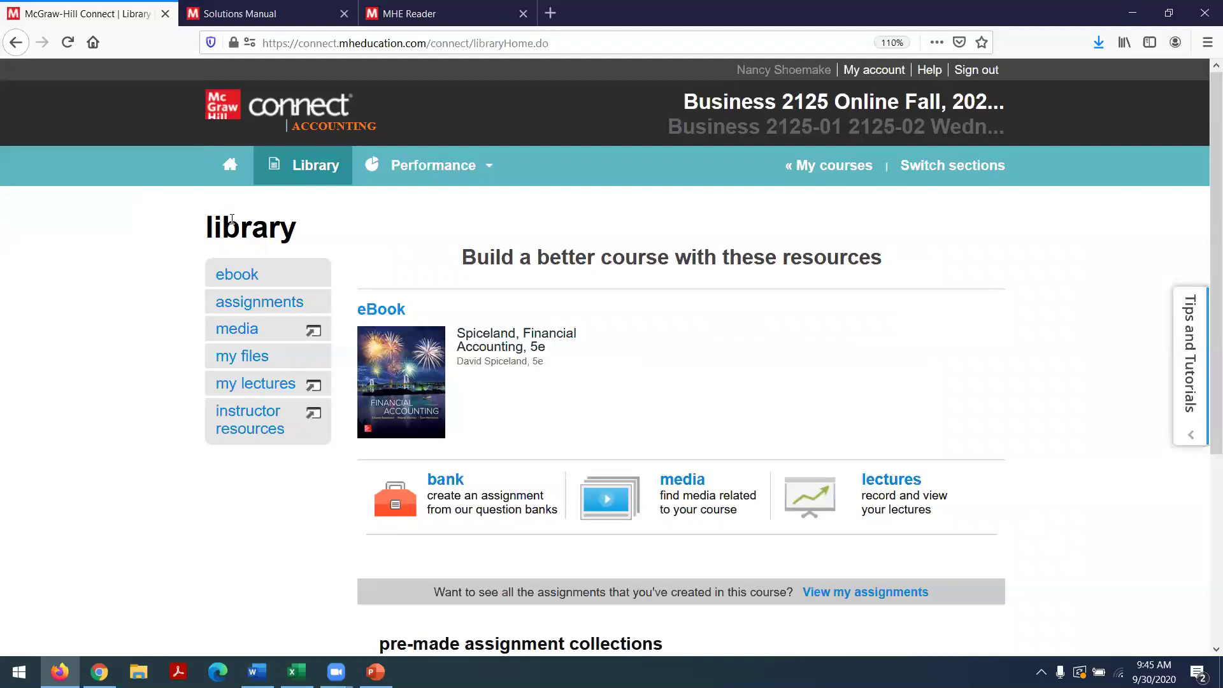
click(231, 171)
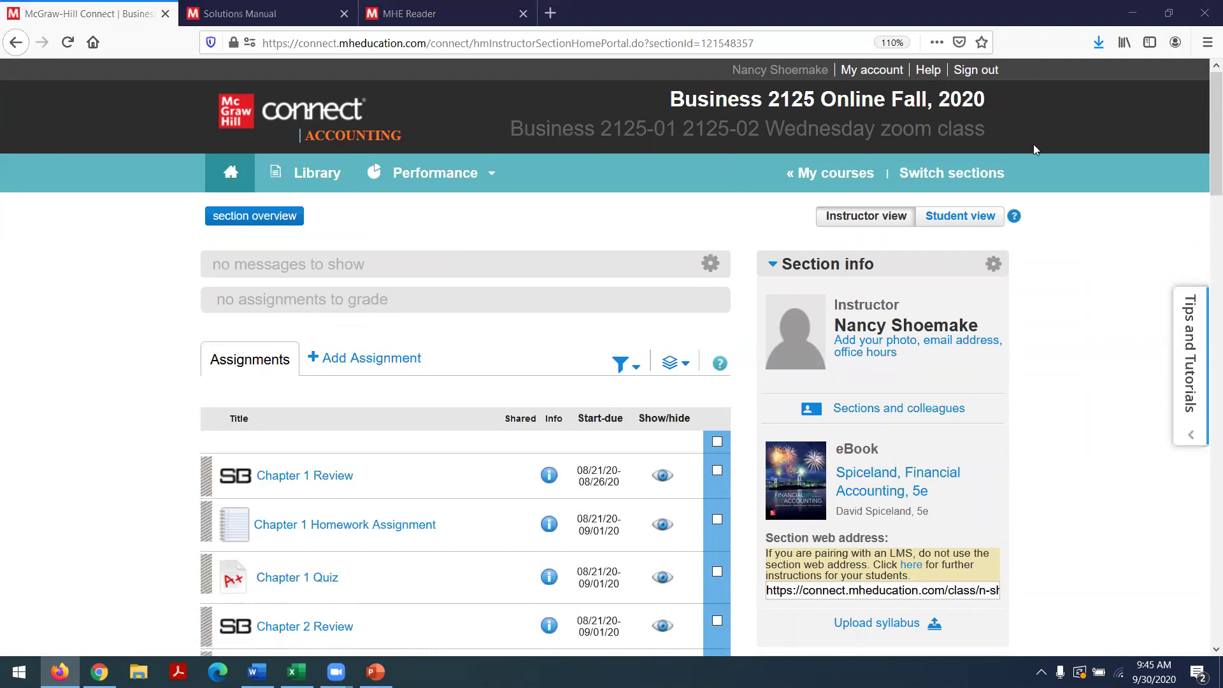
drag(1206, 151, 1205, 366)
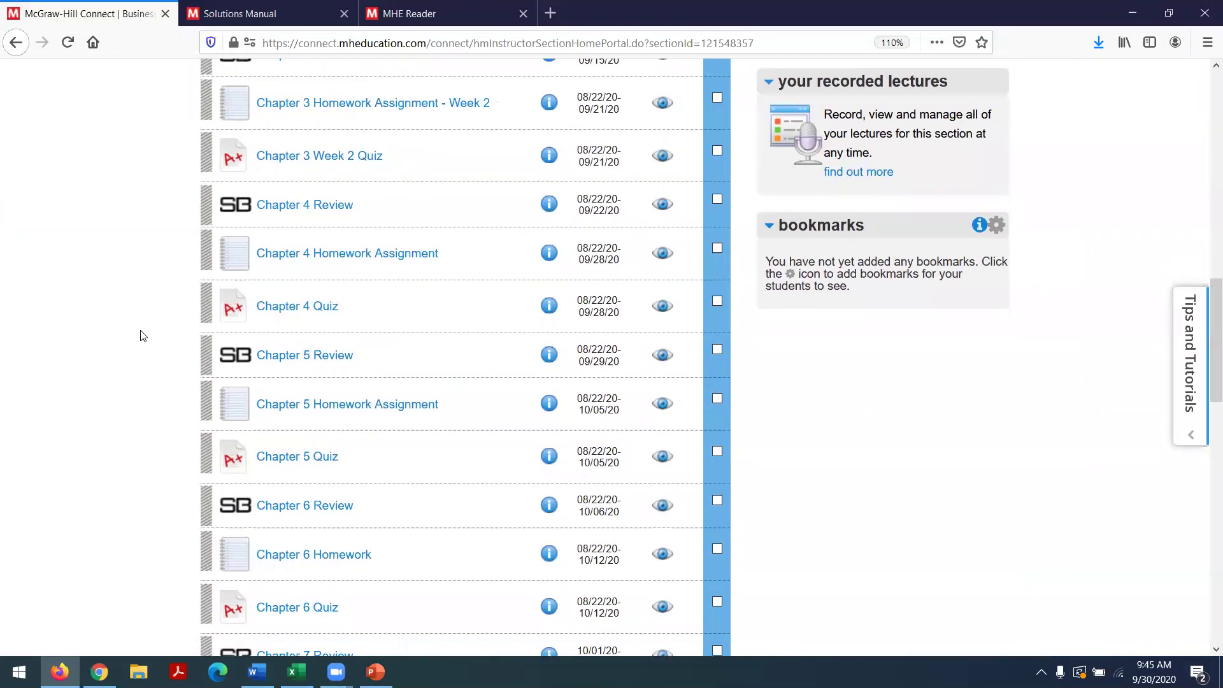
click(288, 405)
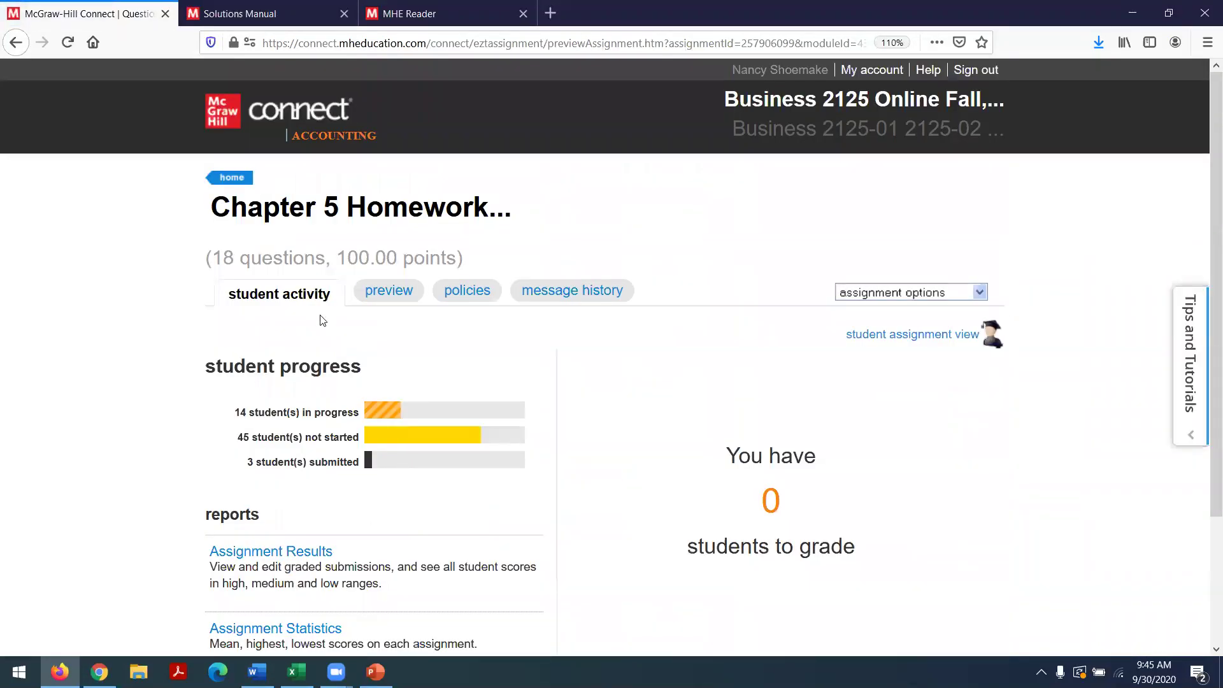
click(388, 291)
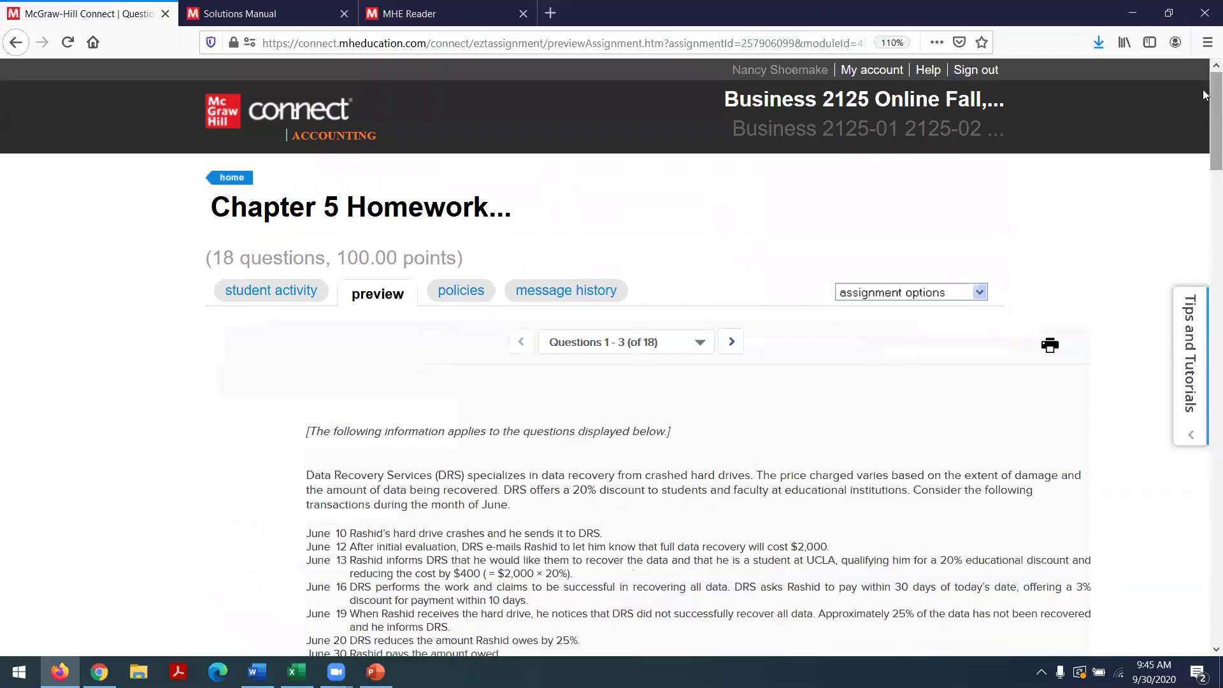
View Question 17 in the homework preview, followed by Questions 14 - 16.
click(702, 343)
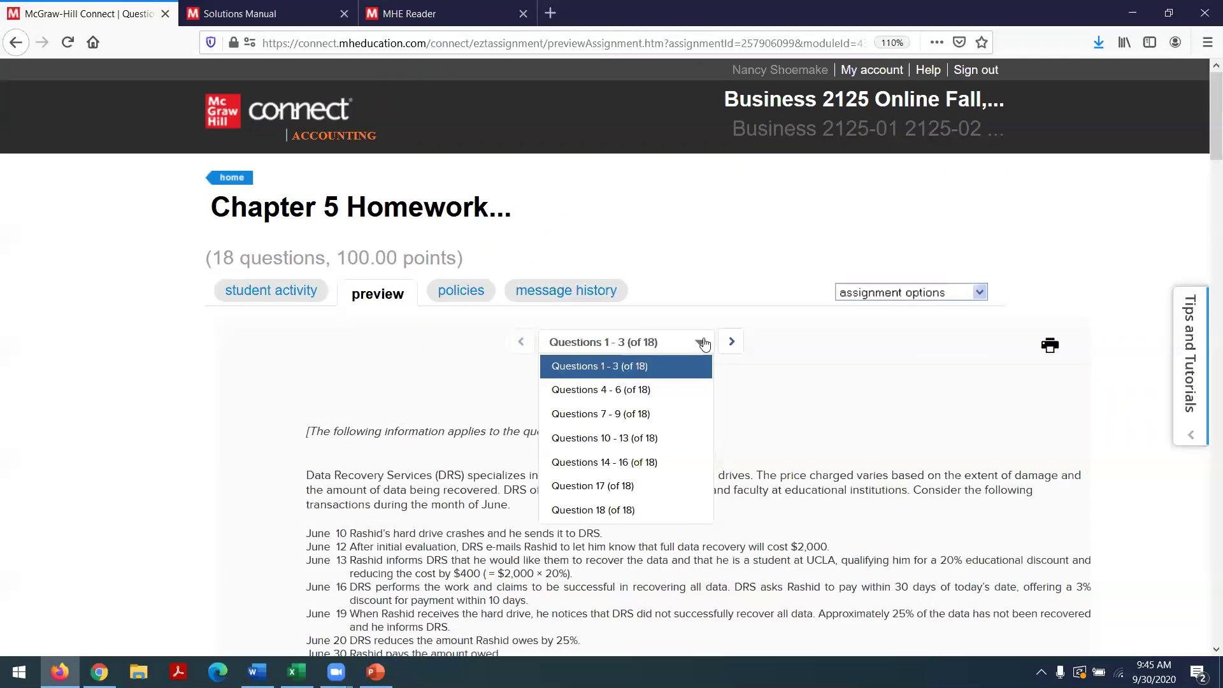
click(658, 480)
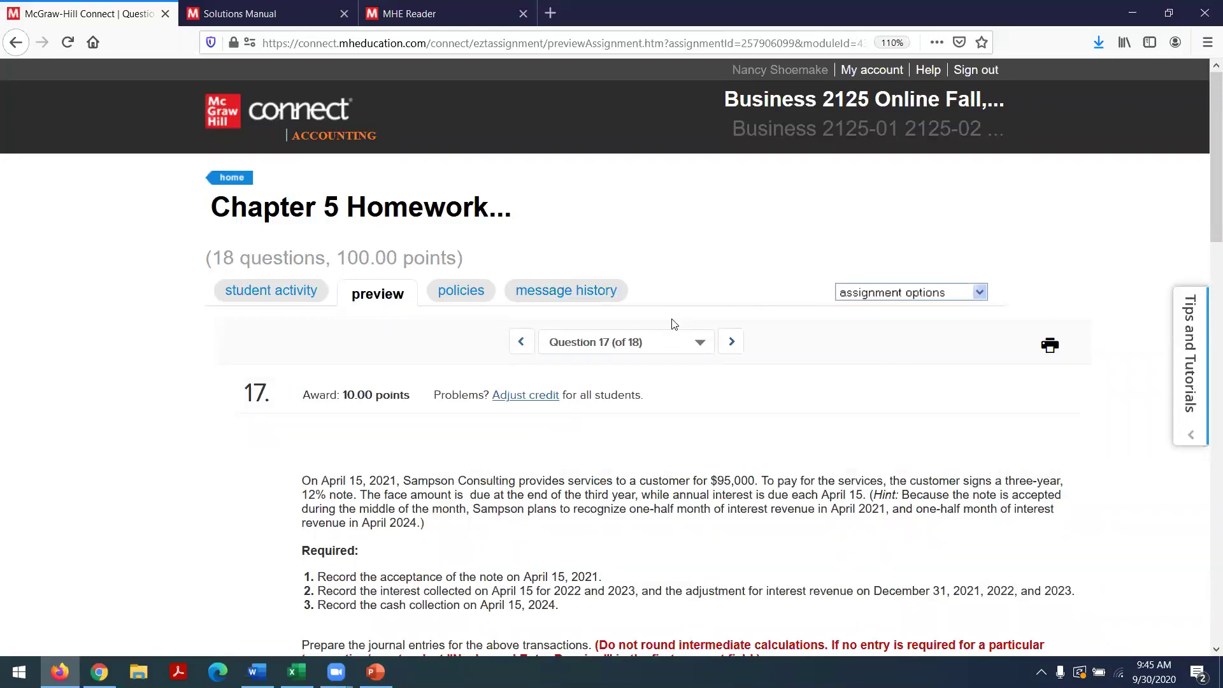
click(698, 342)
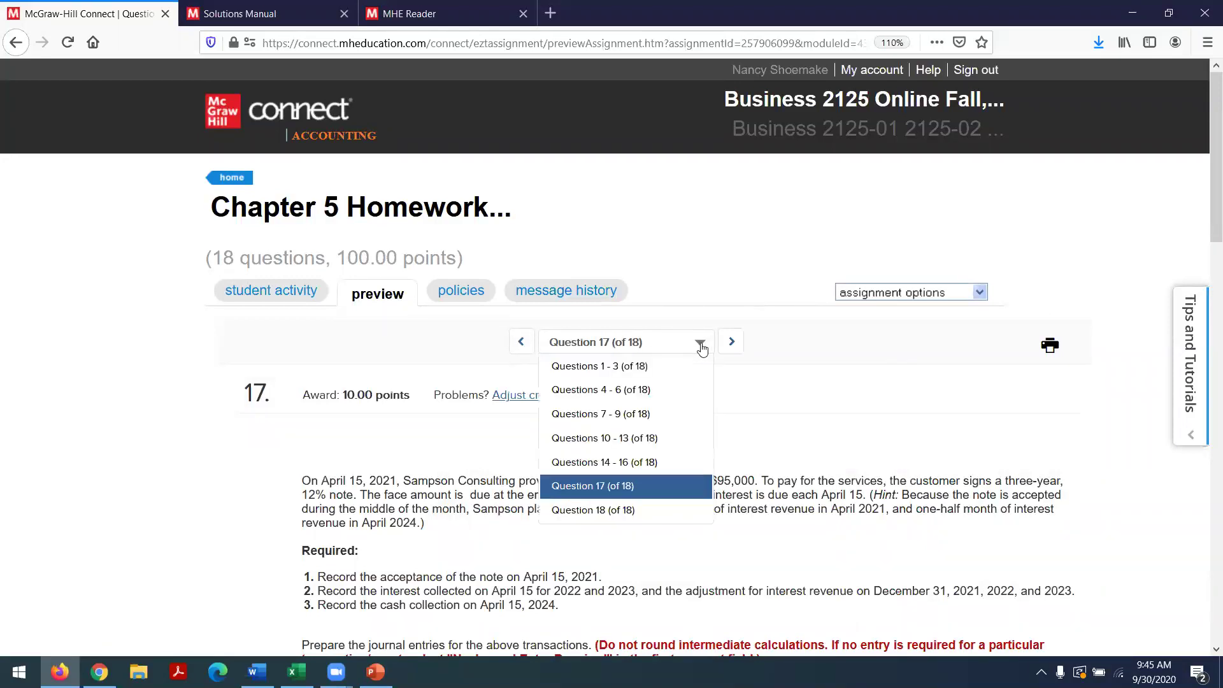
click(634, 461)
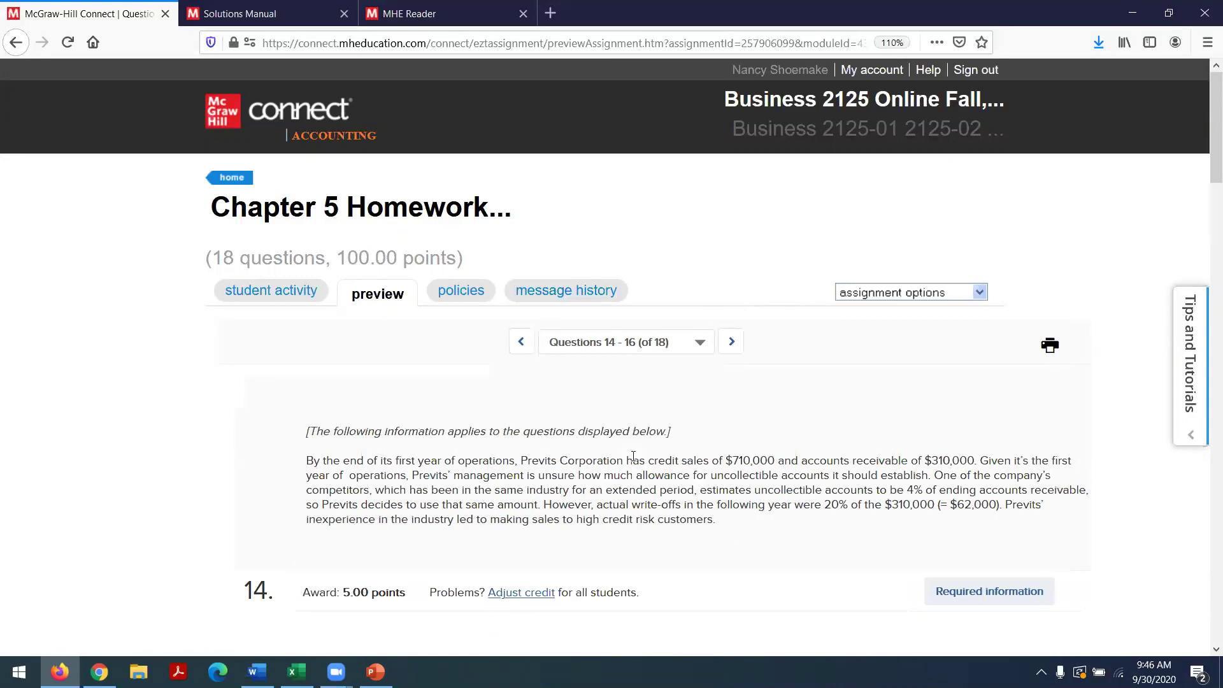
Return to the ebook in the MHE Reader and review exercise E5–11's balances and aging table.
click(59, 671)
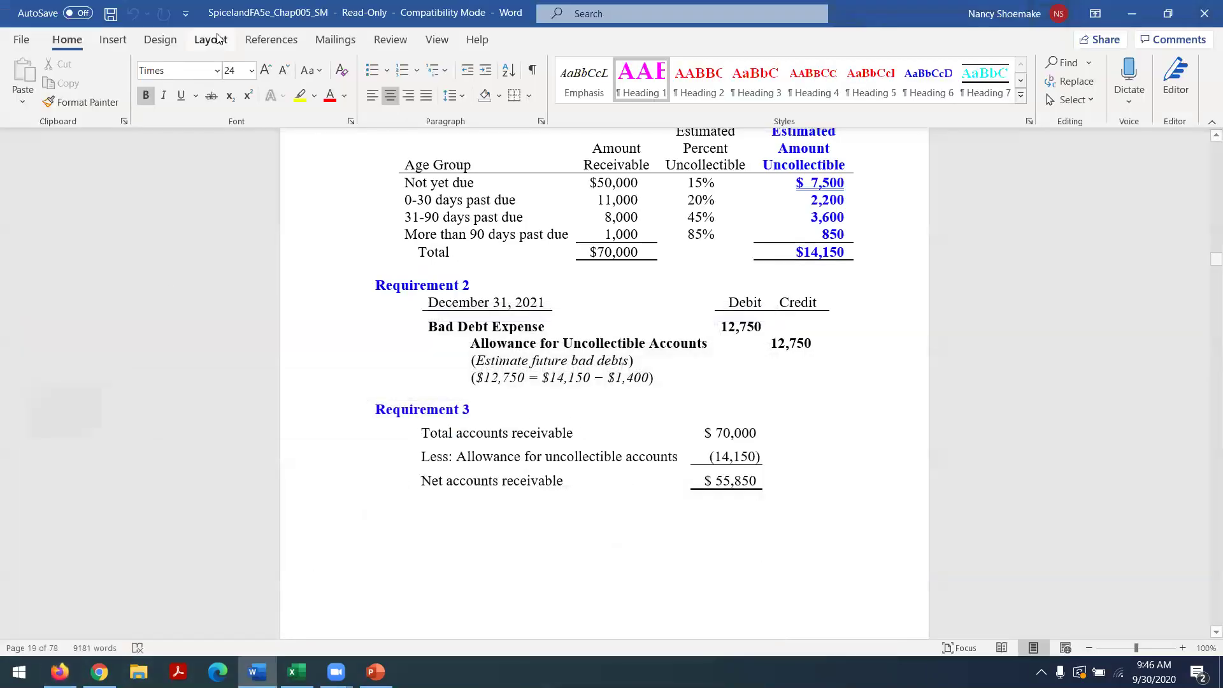
click(59, 671)
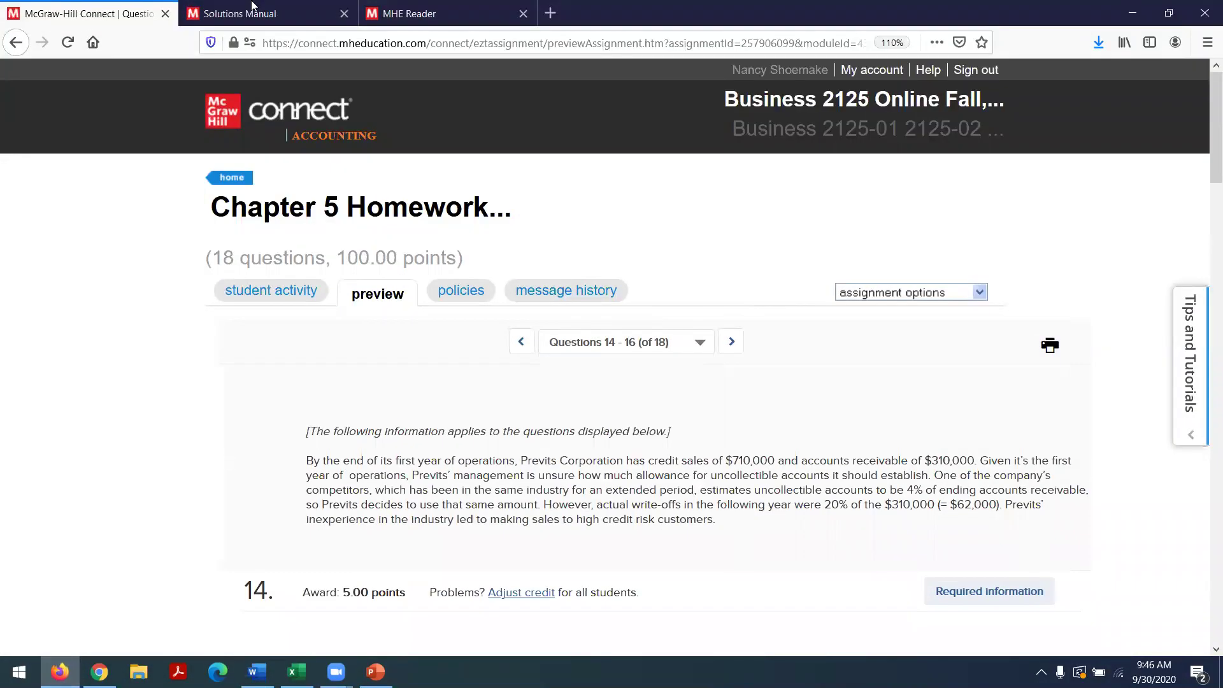
key(ctrl+Tab)
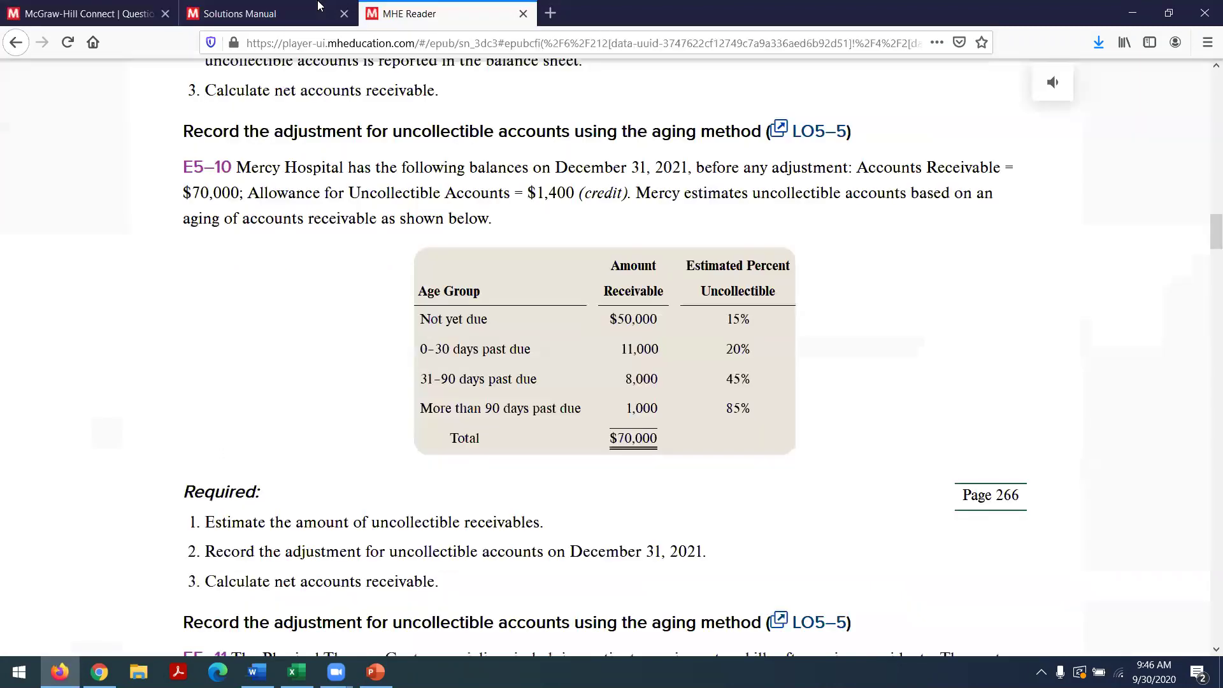
scroll(1205, 260, down, 2)
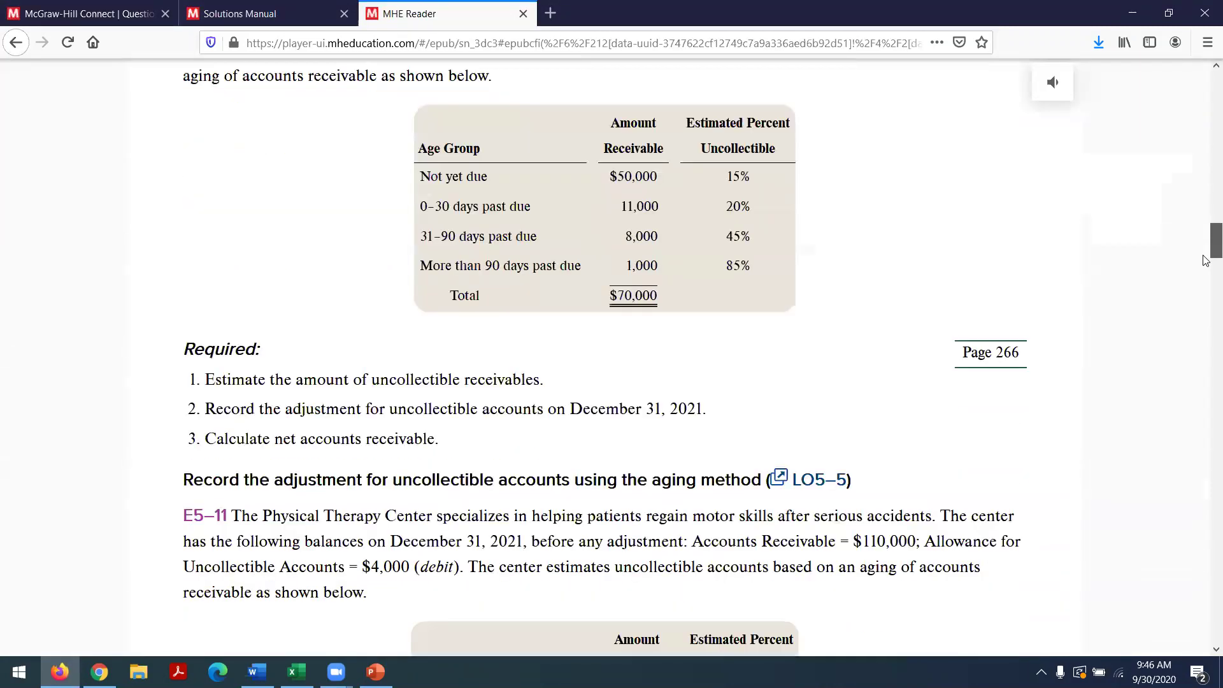
scroll(1205, 261, down, 2)
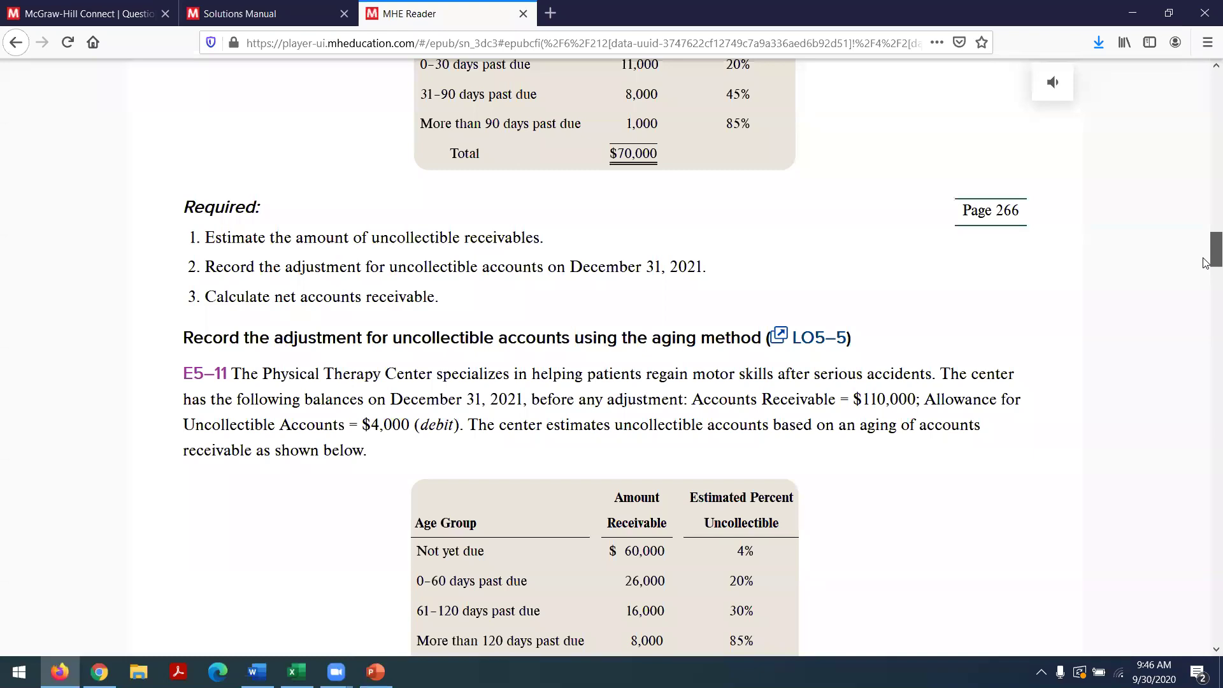
scroll(1206, 263, down, 2)
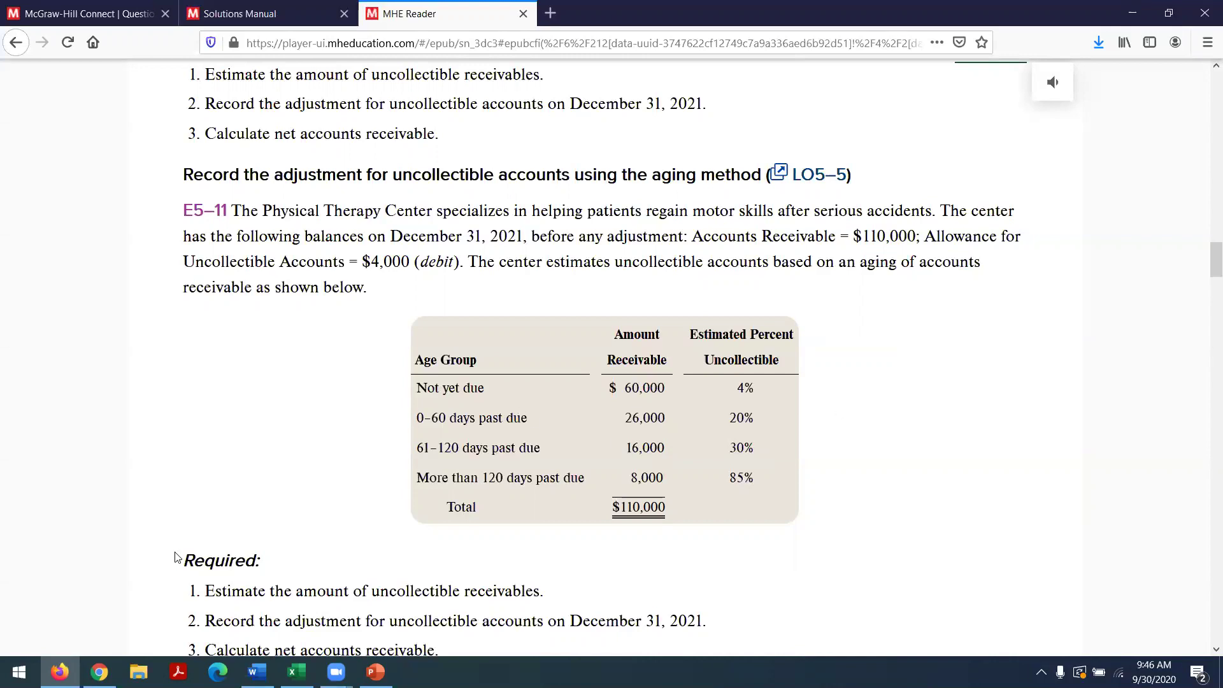
Switch to Excel and set the Accounts Receivable debit balance in D16 to 110000.
click(297, 671)
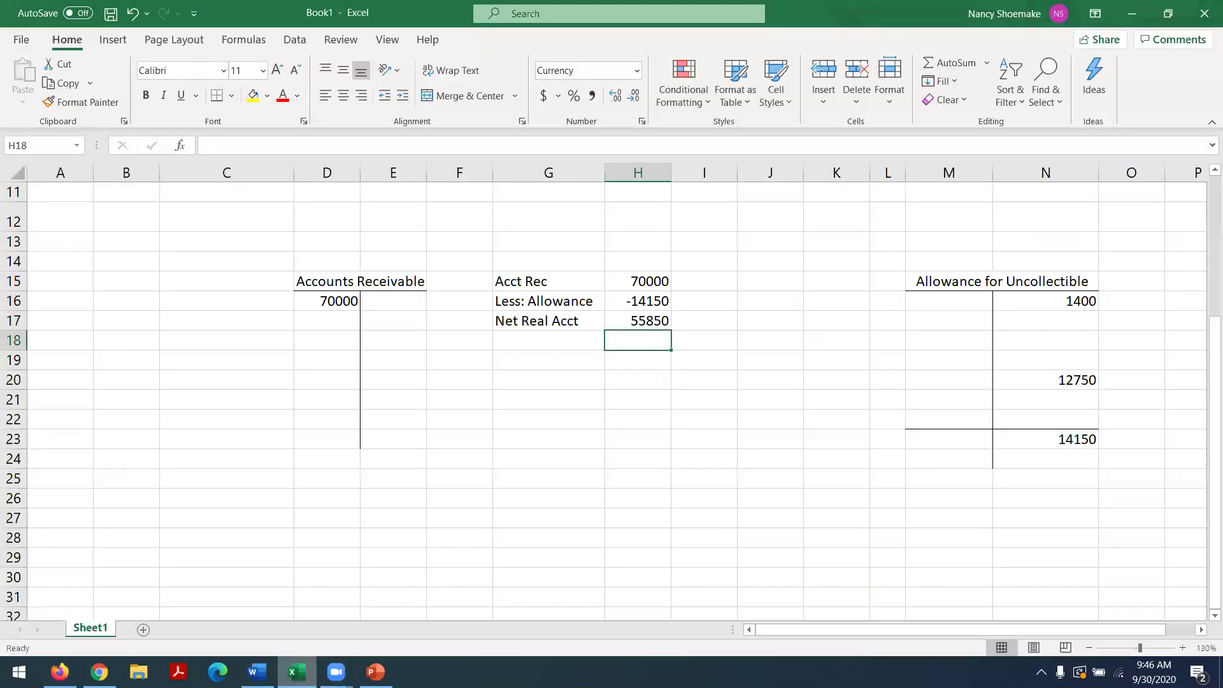
click(323, 301)
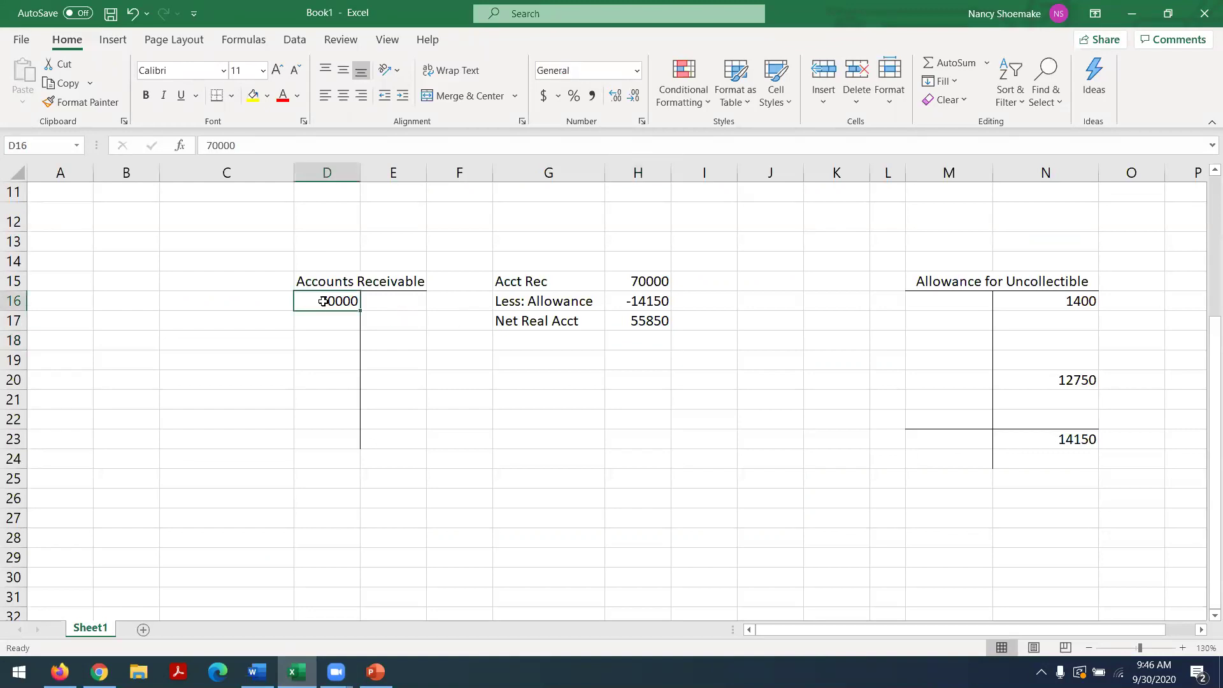
text(110000)
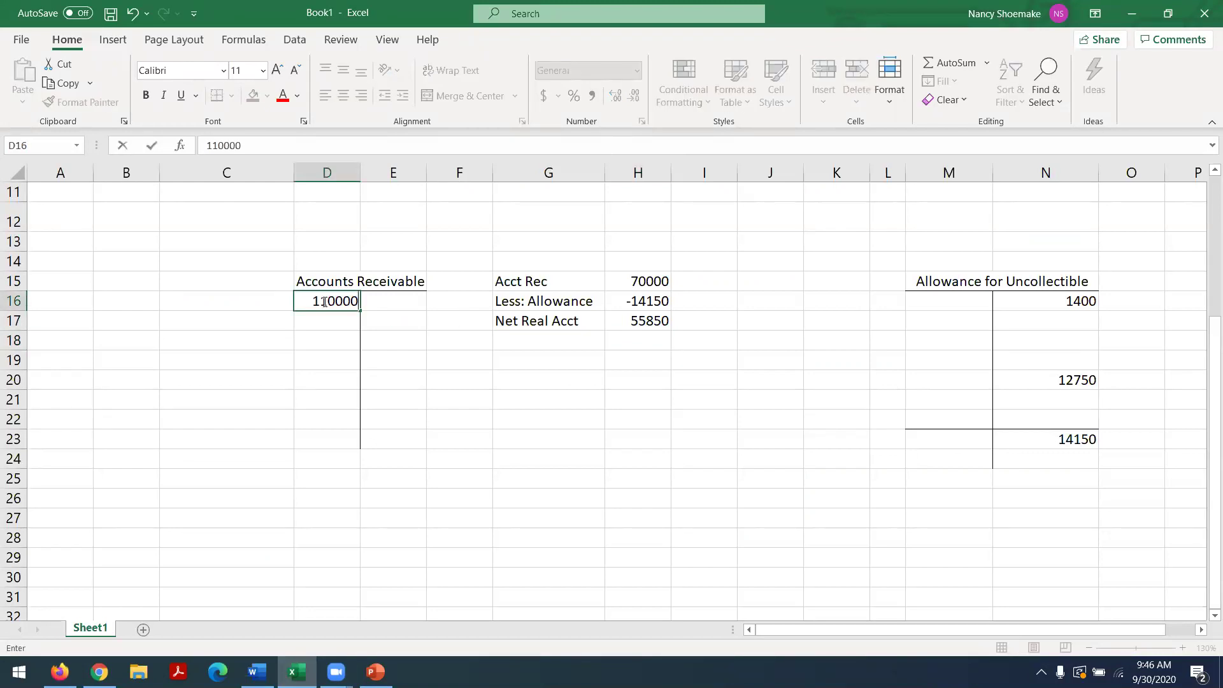
key(Return)
Clear the opening credit in N16, the adjustment in N20 and the ending balance in N23 of the allowance T-account.
click(1056, 296)
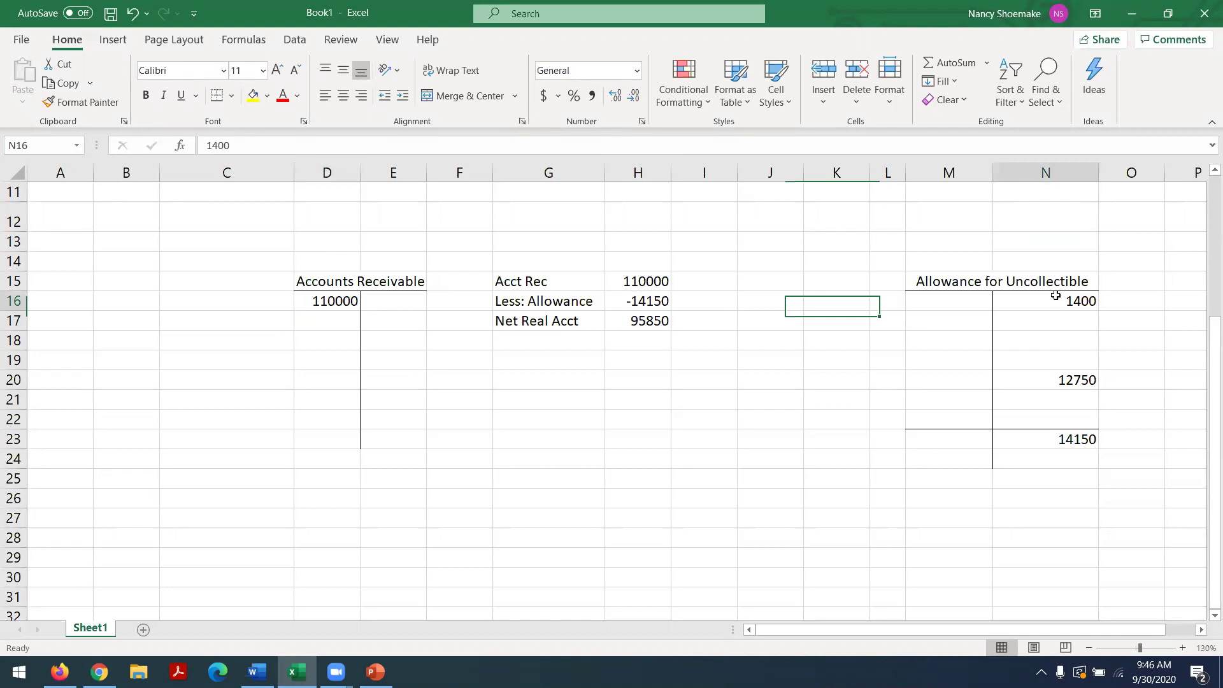
key(BackSpace)
click(1049, 379)
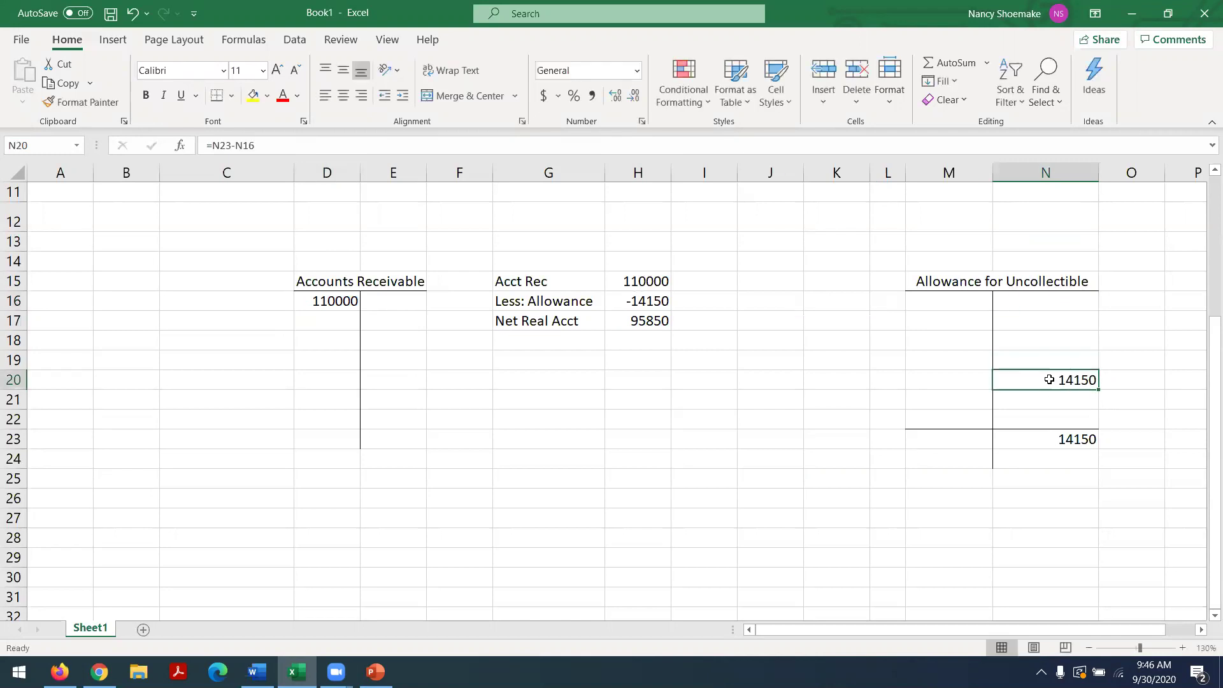
key(BackSpace)
click(1034, 439)
key(BackSpace)
Enter the allowance's opening balance of 4000 as a debit in M16.
click(932, 304)
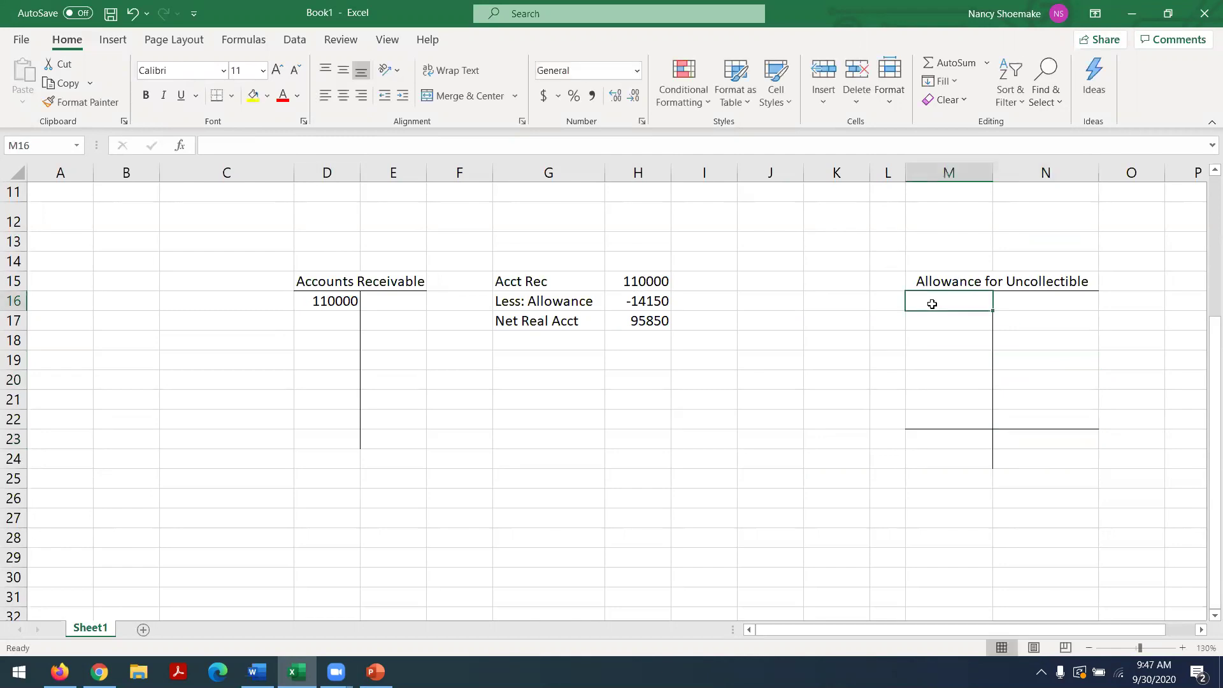
text(4000)
key(Return)
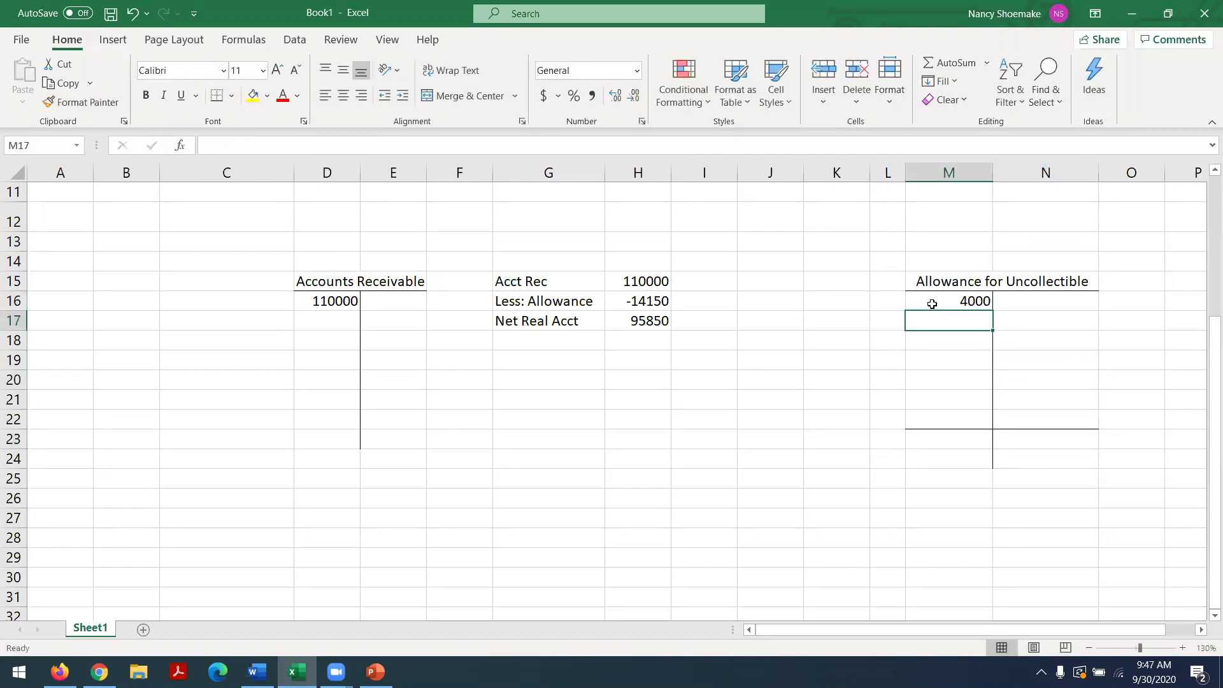
Clear the net receivable calculation amounts in H15, H16 and H17, keeping their labels.
click(638, 304)
key(BackSpace)
key(Return)
key(BackSpace)
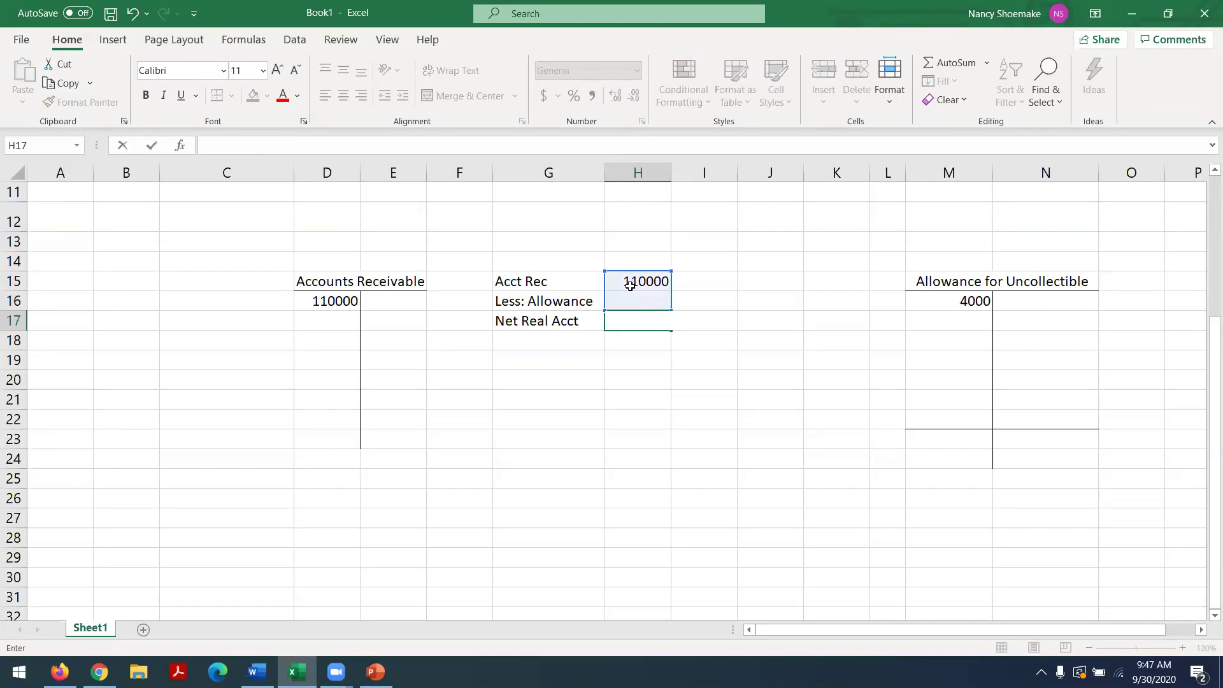
click(634, 285)
key(BackSpace)
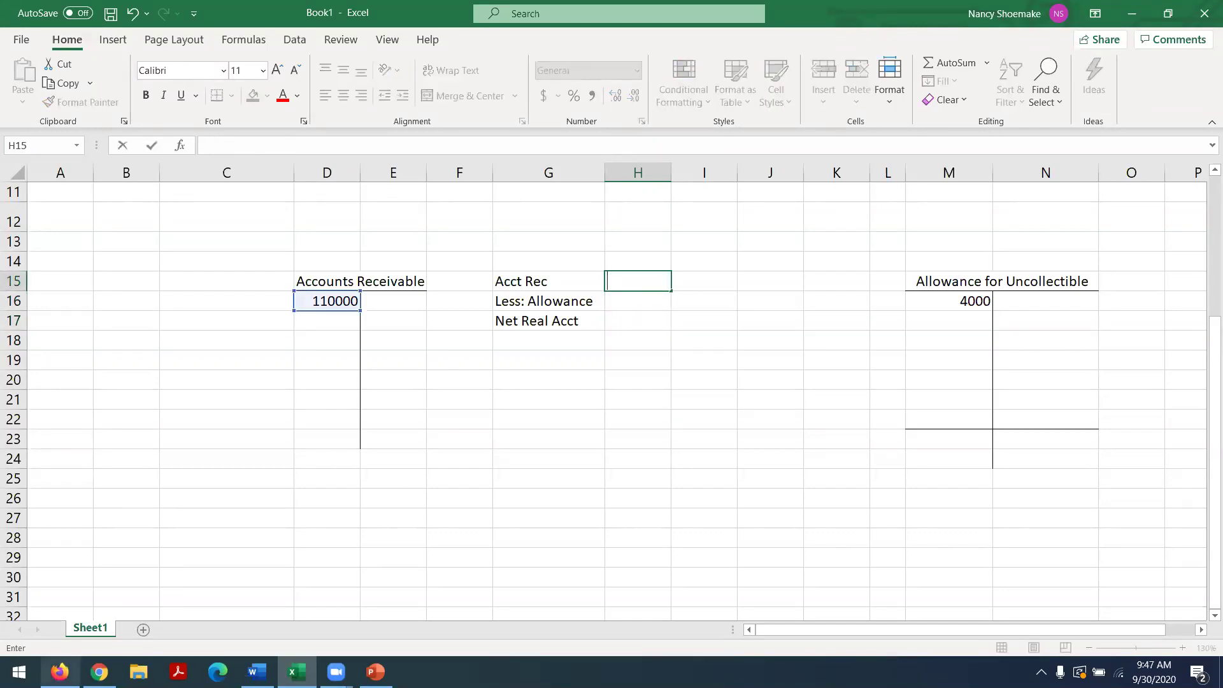
Check E5–11 in the ebook, then find the Exercise 5-11 Requirement 1 solution in the Word solutions manual.
click(60, 672)
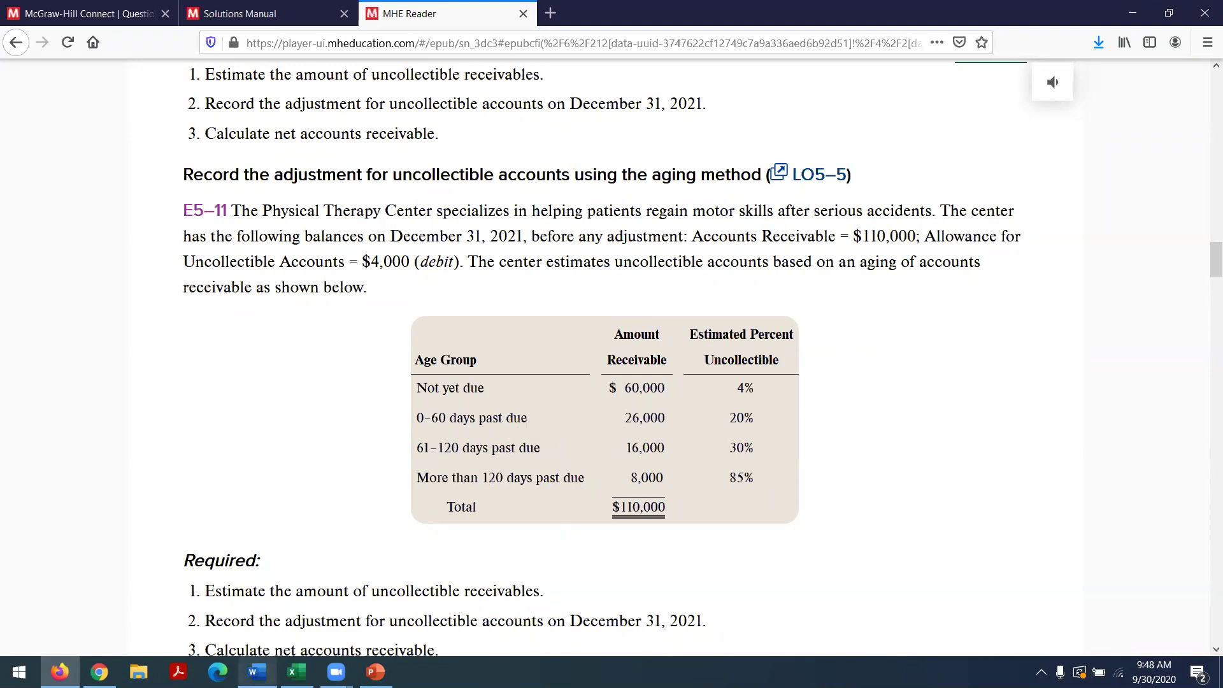
click(256, 672)
scroll(1204, 498, down, 4)
scroll(1204, 498, down, 5)
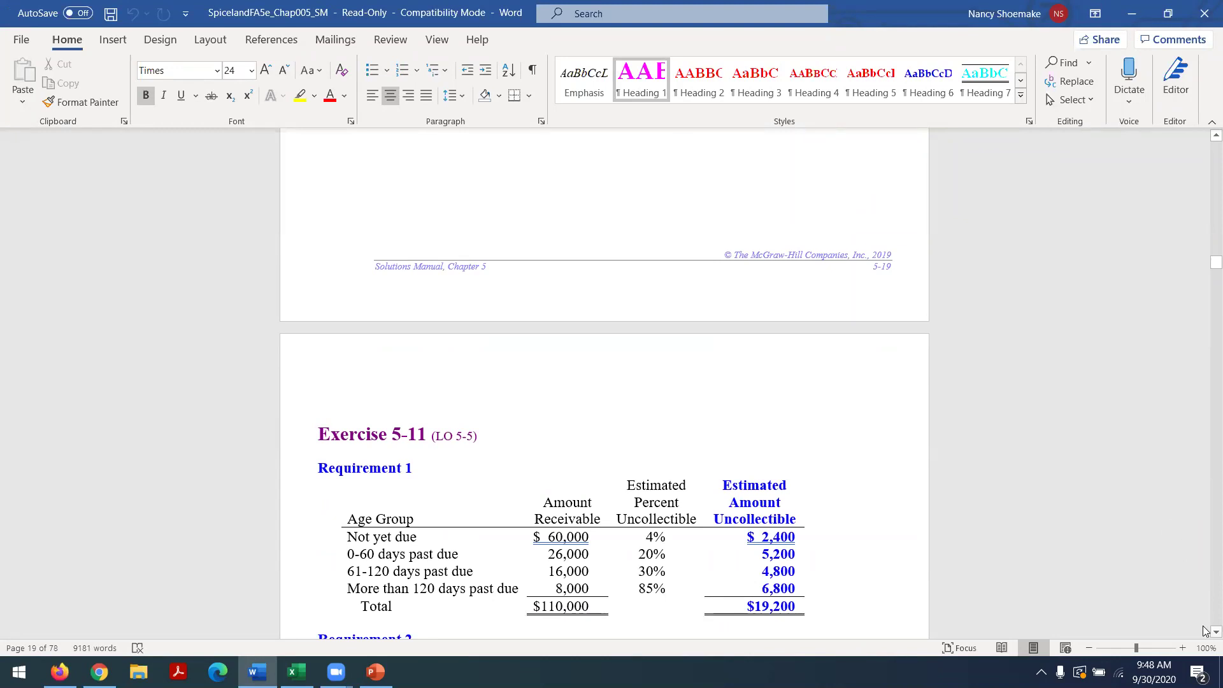
Check the Exercise 5-11 aging total in the Word solutions manual, and enter 19200 in Excel as the allowance's ending credit balance in N23.
scroll(1204, 631, down, 2)
scroll(1205, 630, down, 3)
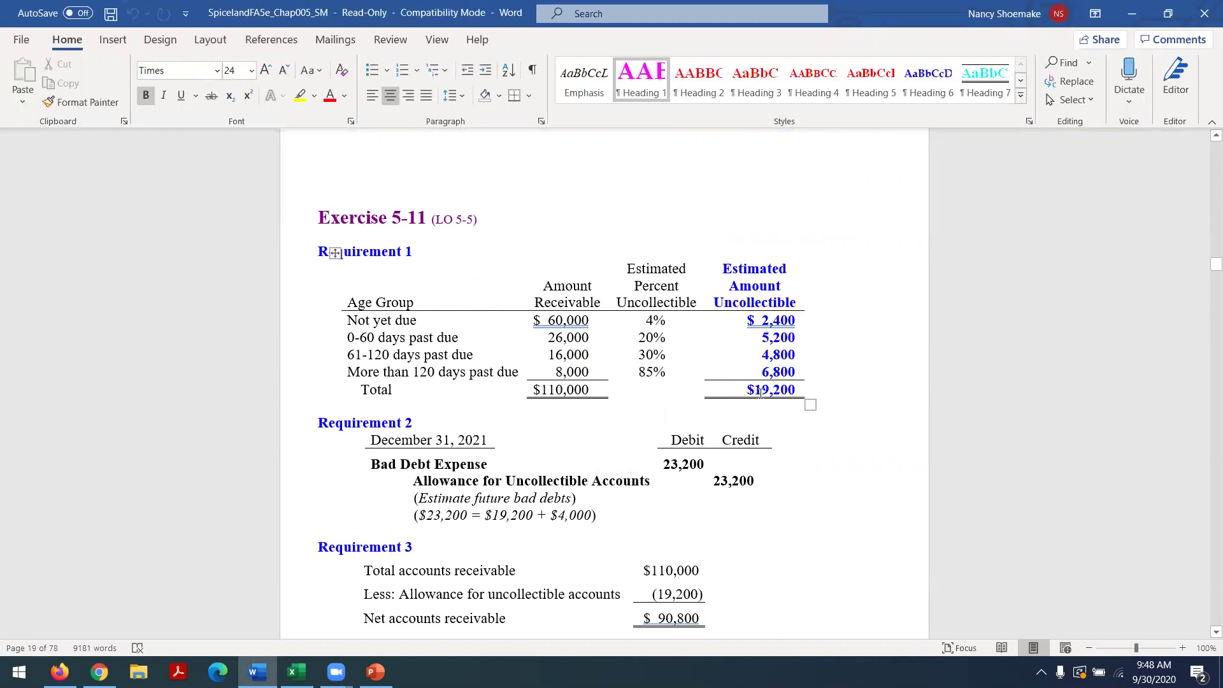
click(60, 671)
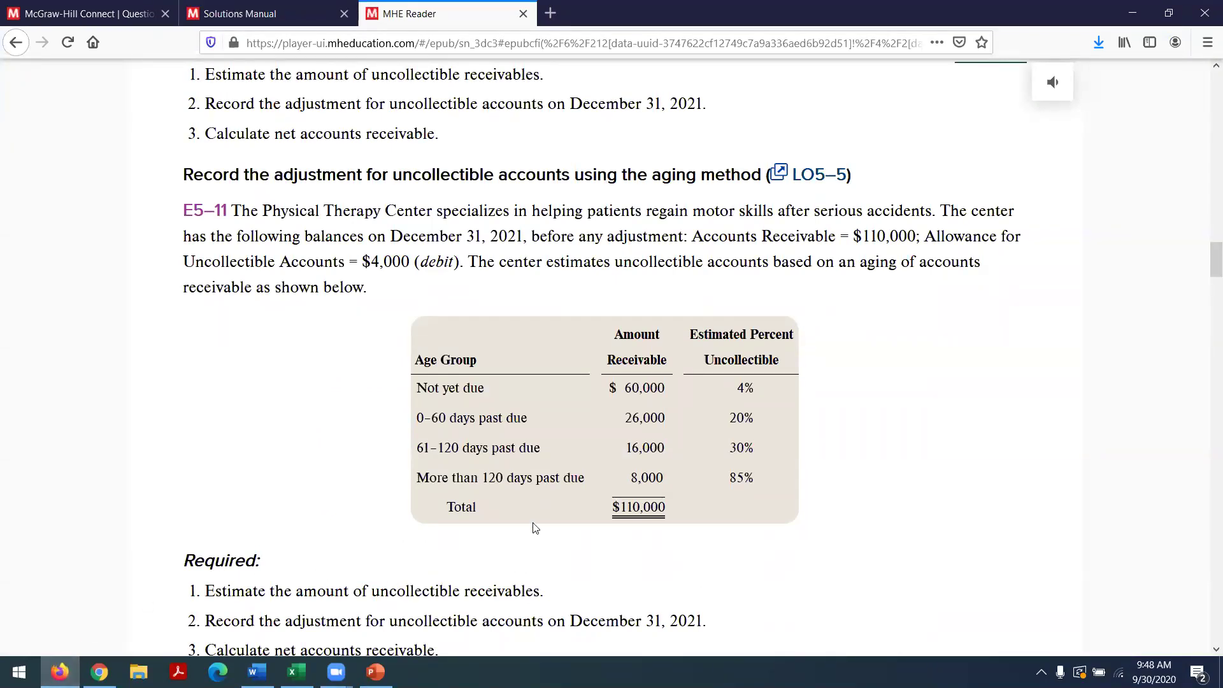
click(257, 671)
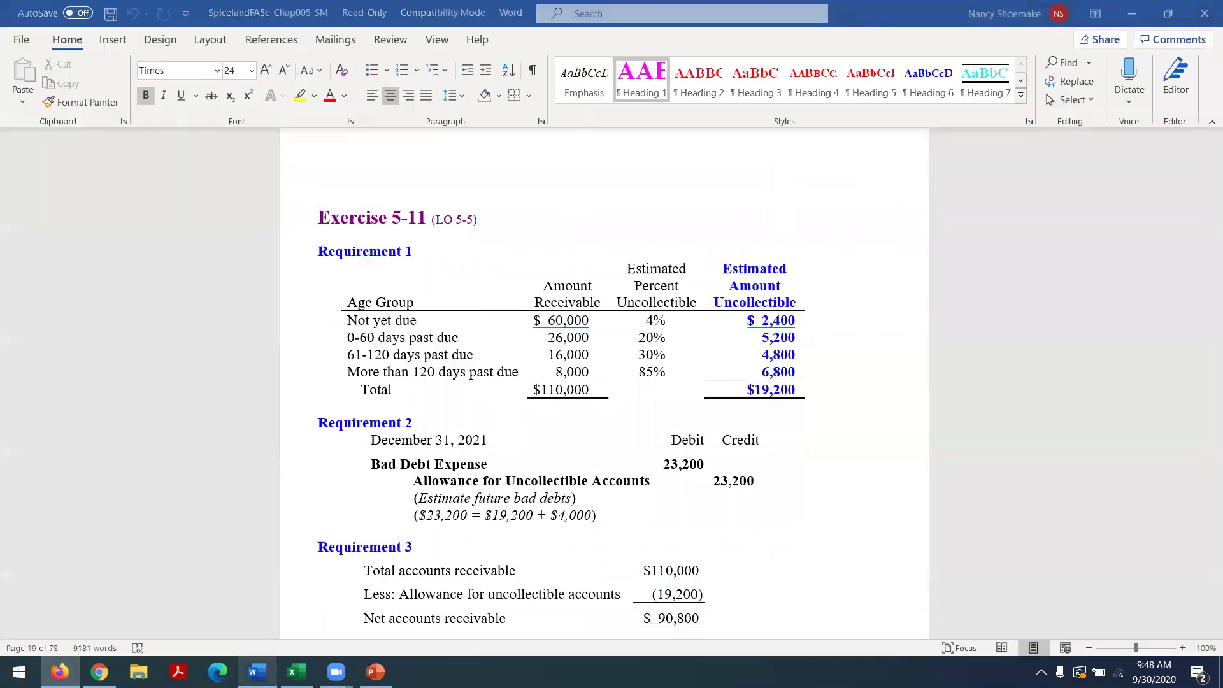
click(296, 671)
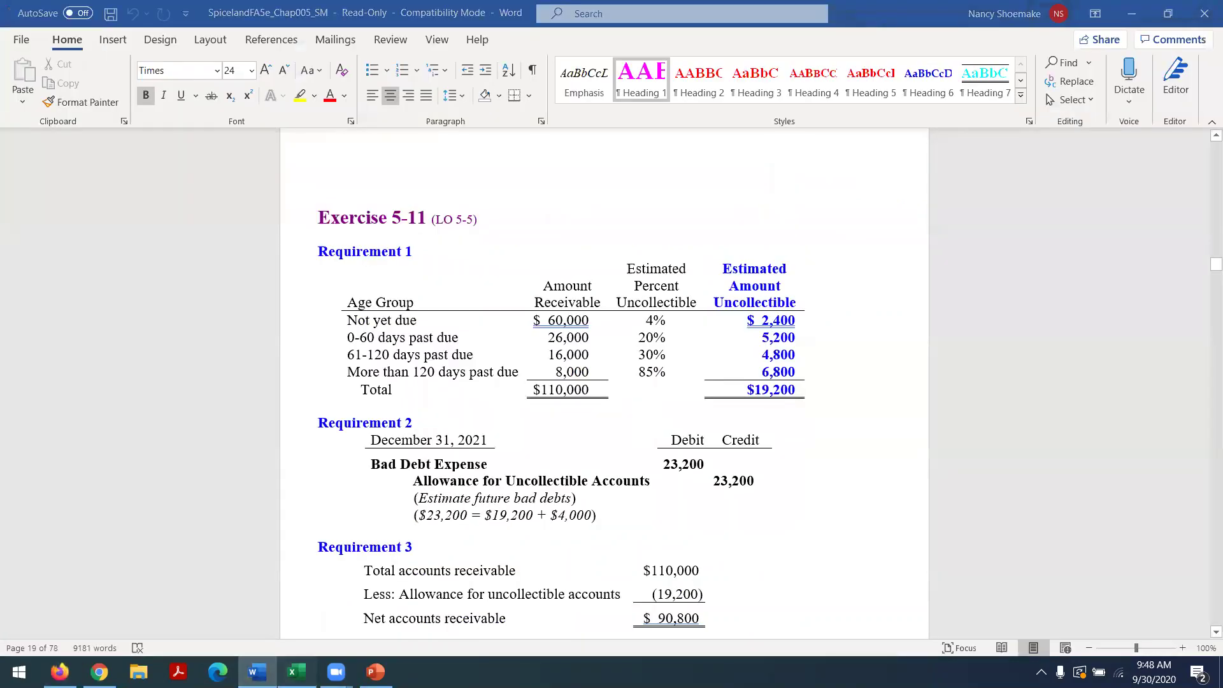
click(1018, 437)
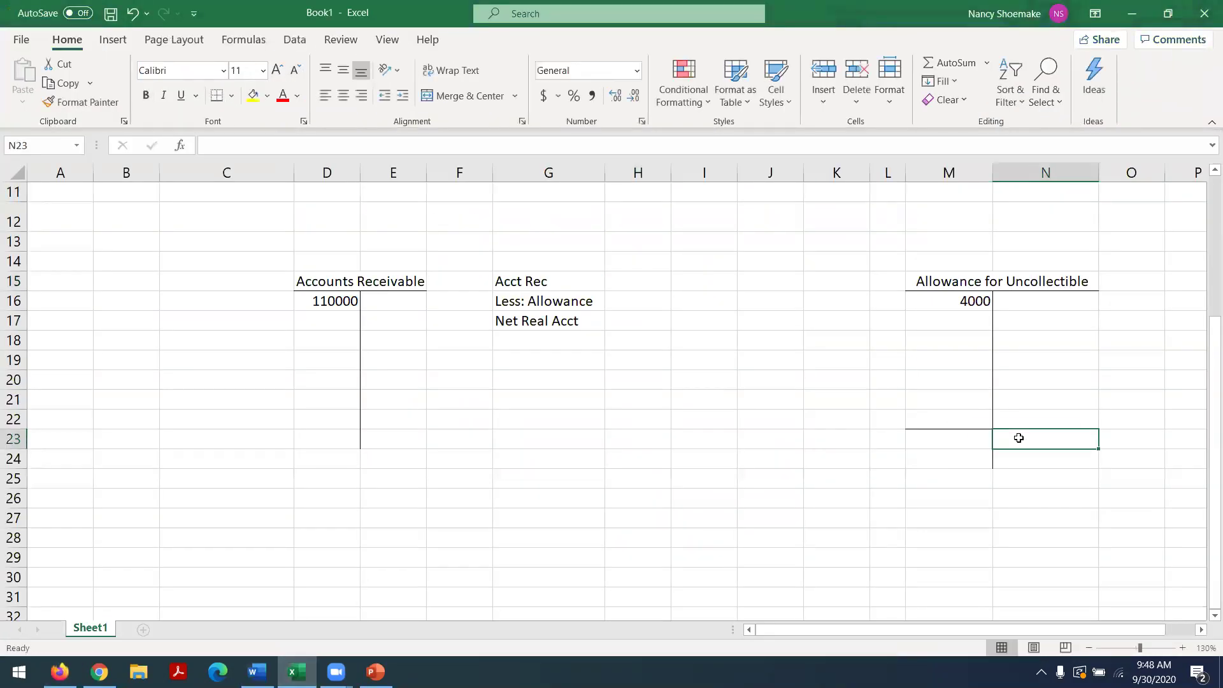
text(19200)
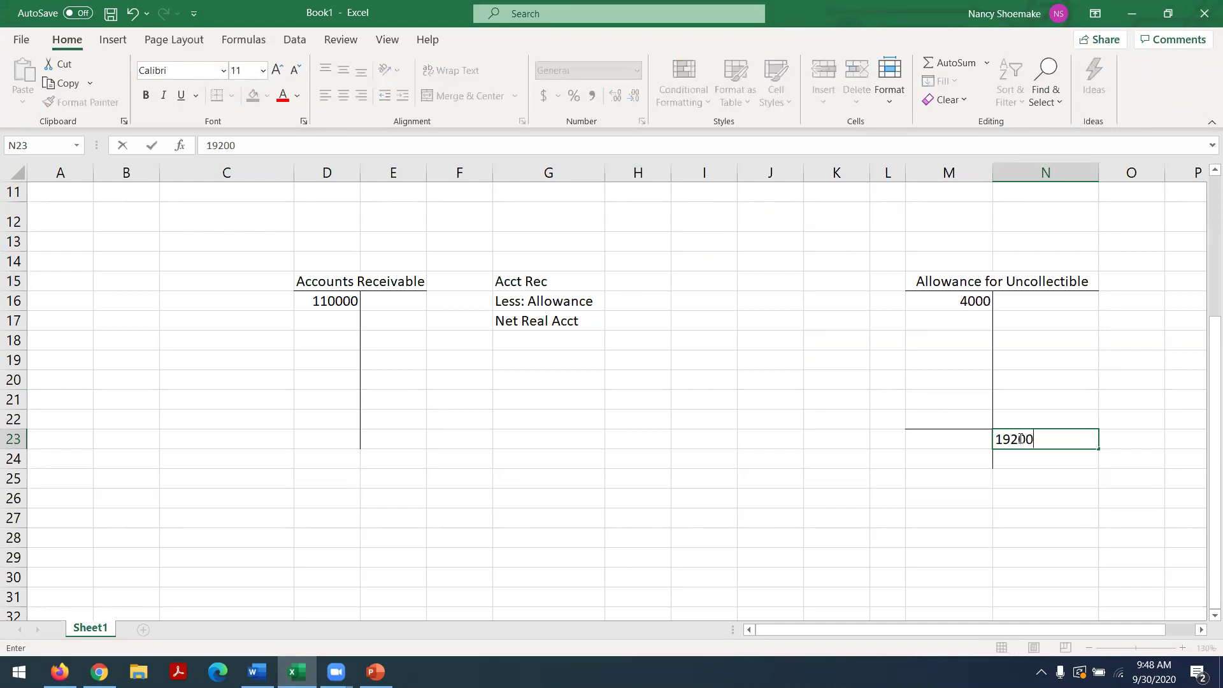
key(Return)
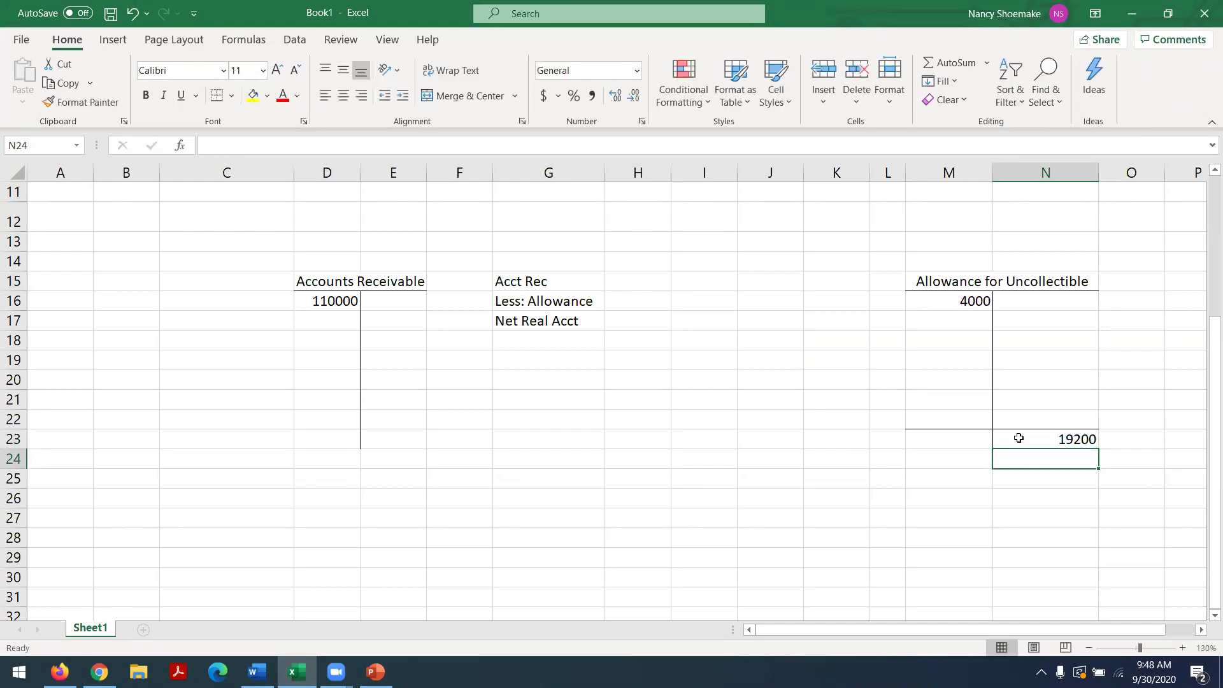
click(1018, 437)
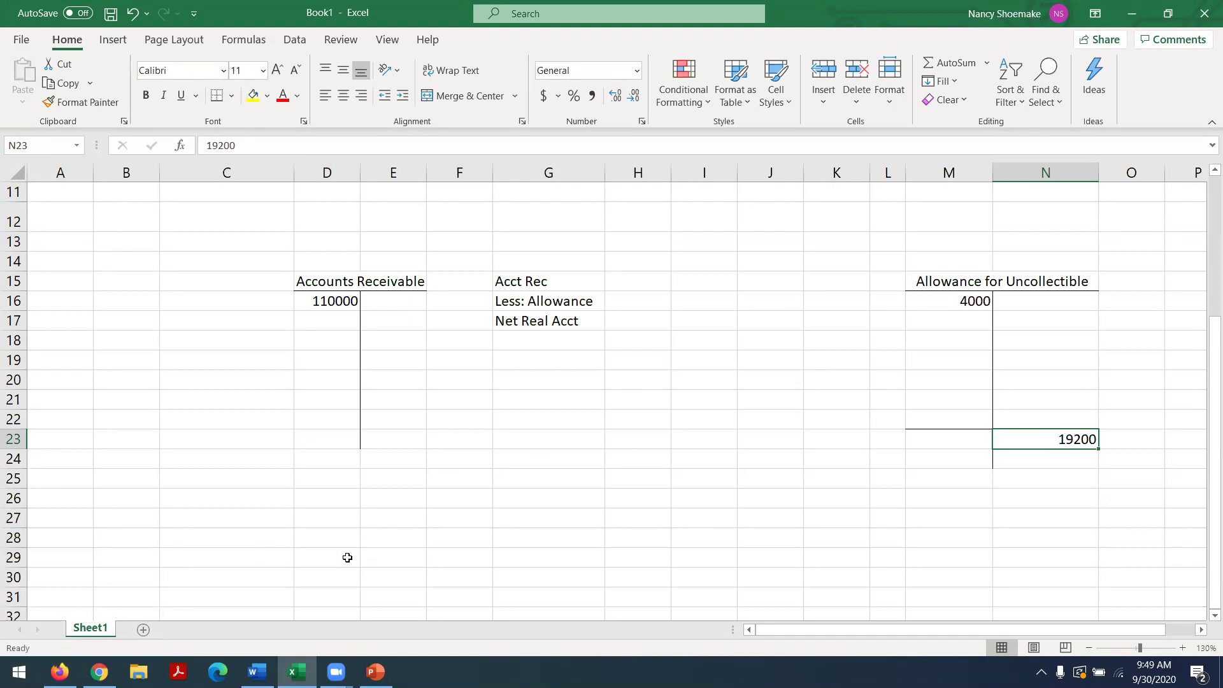
Check E5–11 in the ebook, then enter the journal accounts in Excel: Bad Debt Expense in G26 and an indented Allowance for Uncollectible in G27.
click(60, 671)
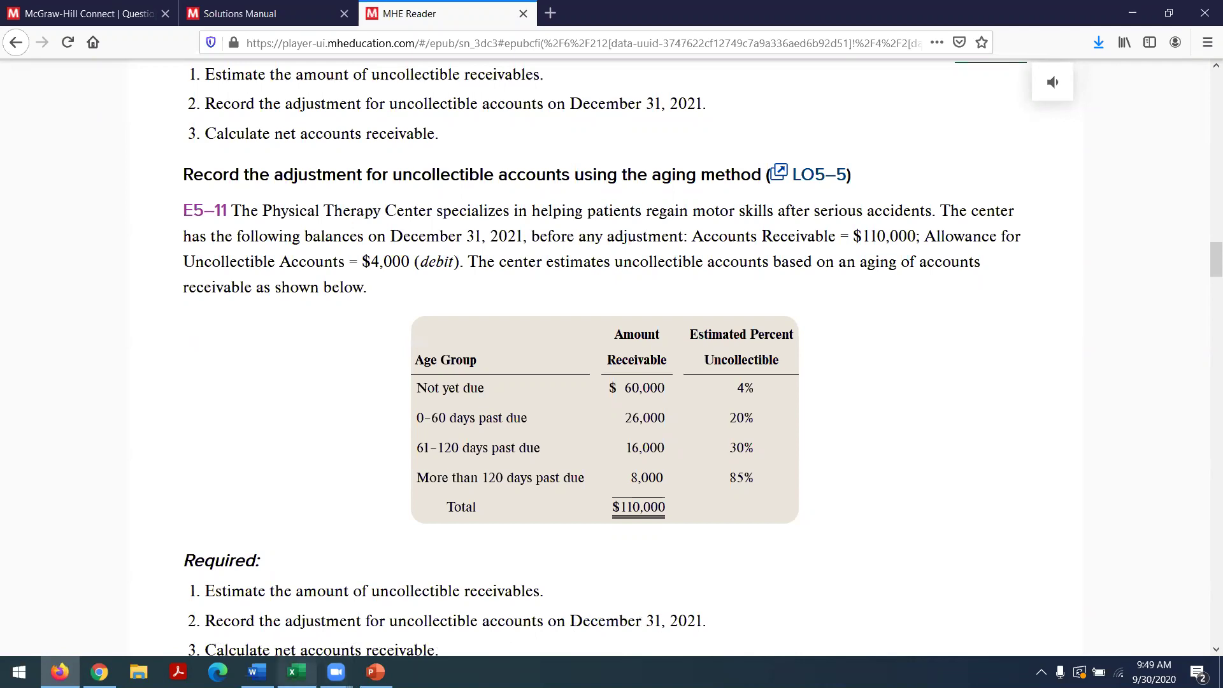
click(297, 672)
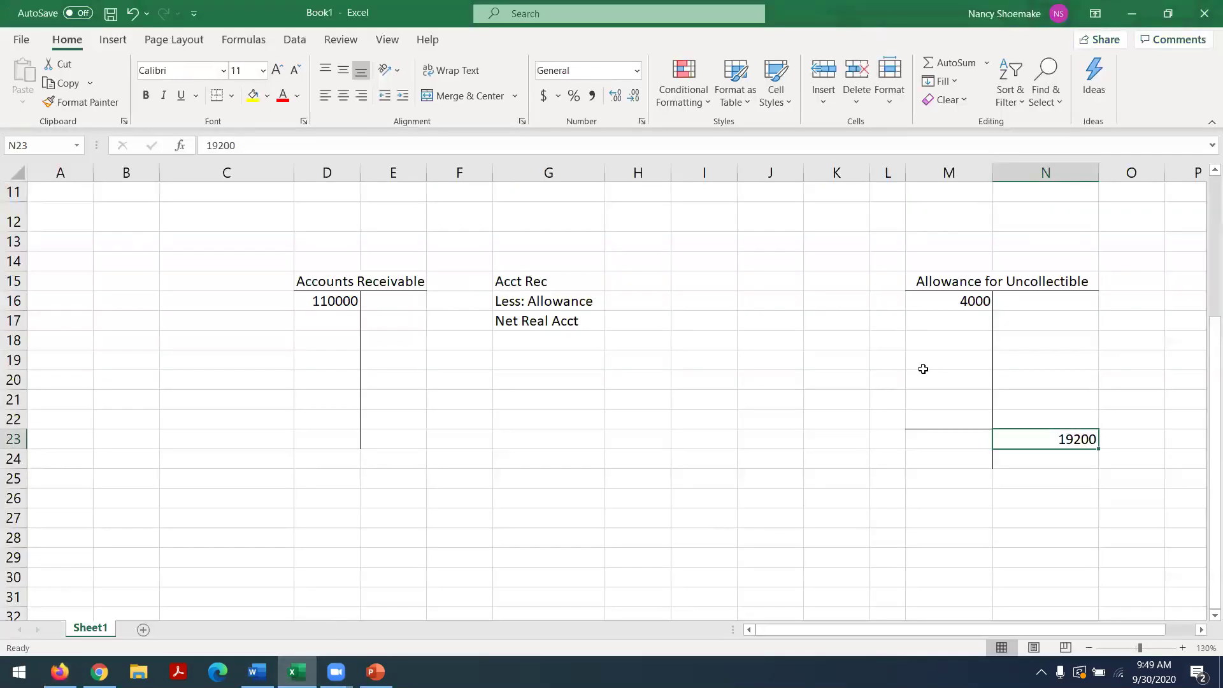
click(552, 497)
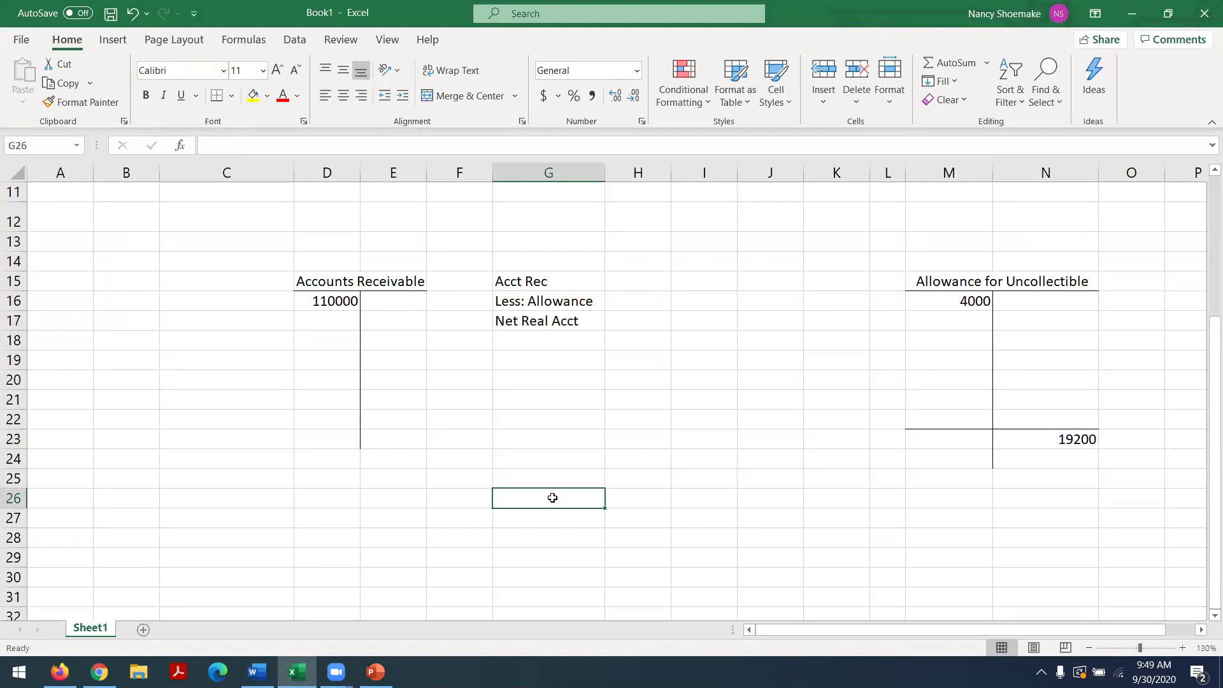
text(Bad Deb)
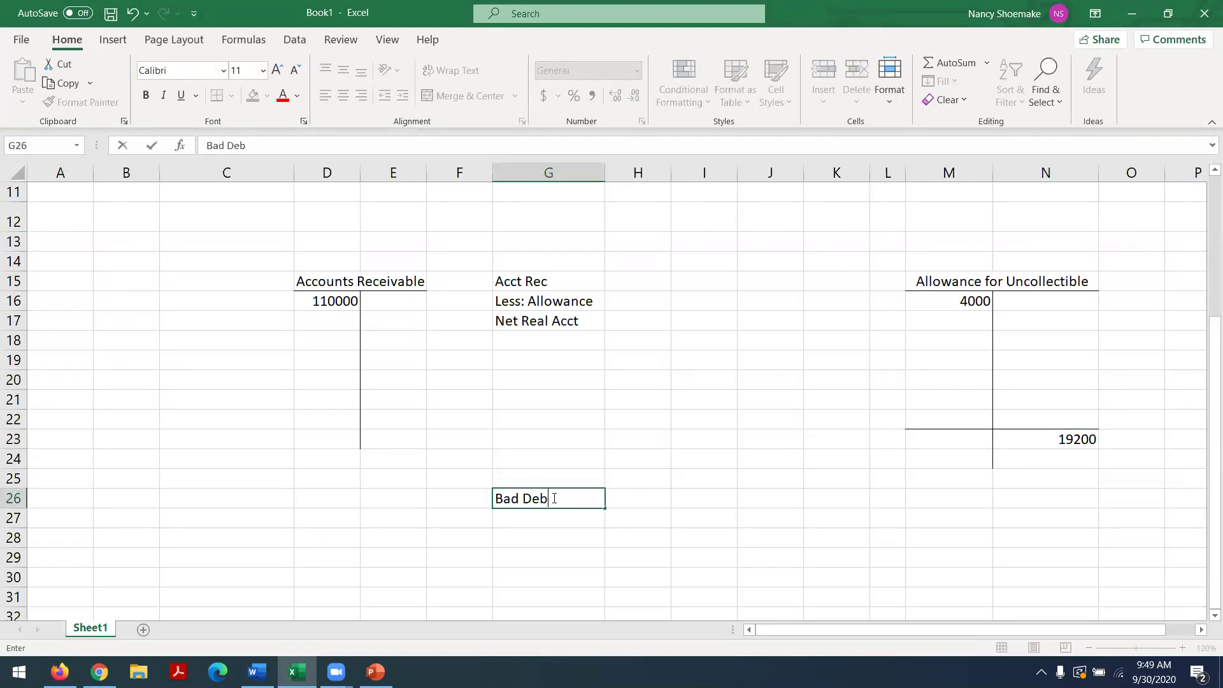
text(t Expense)
key(Return)
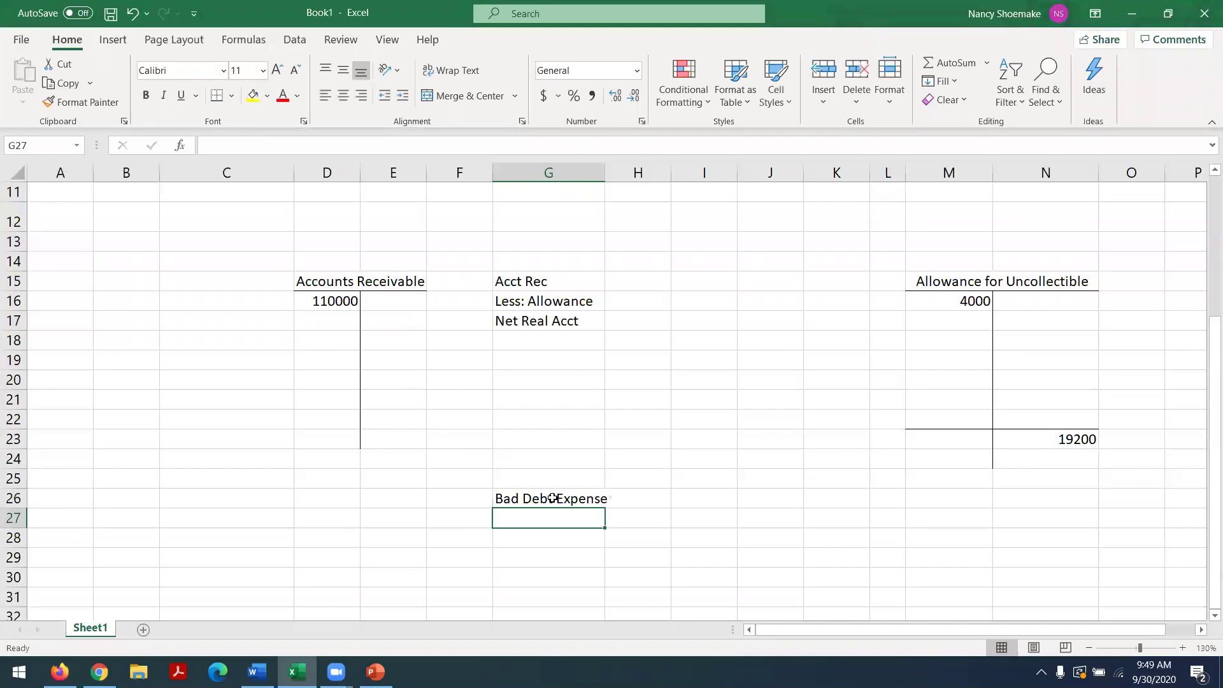
text(Allowa)
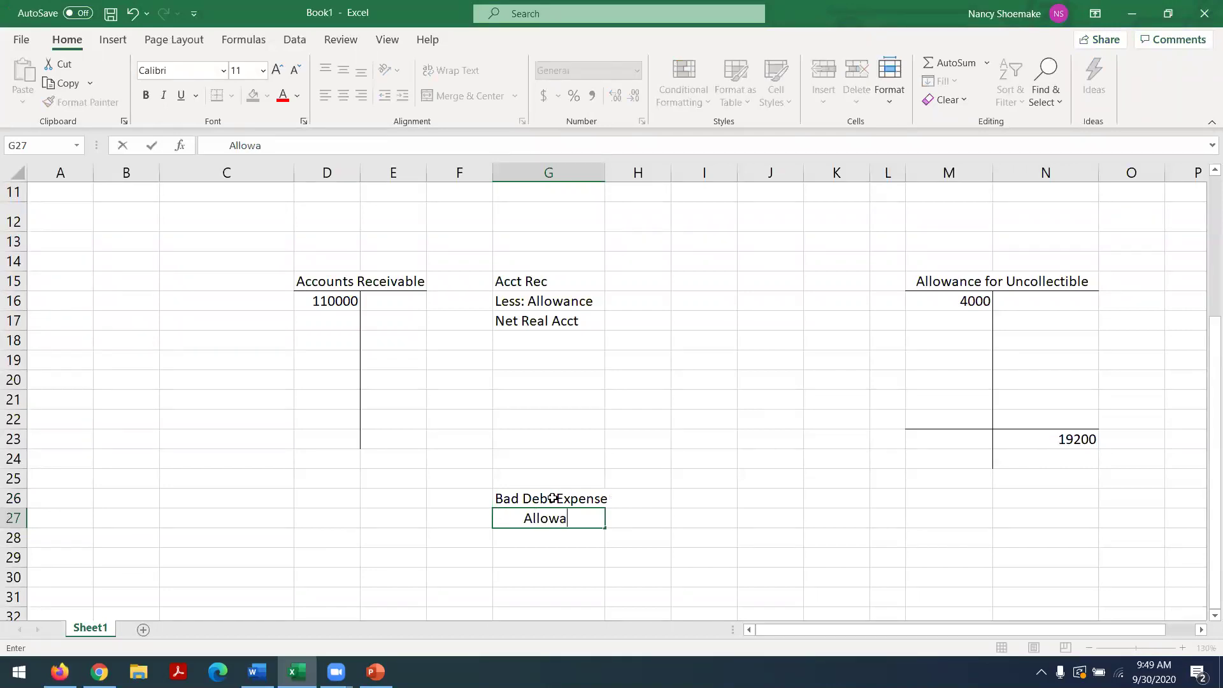
text(nce for Unco)
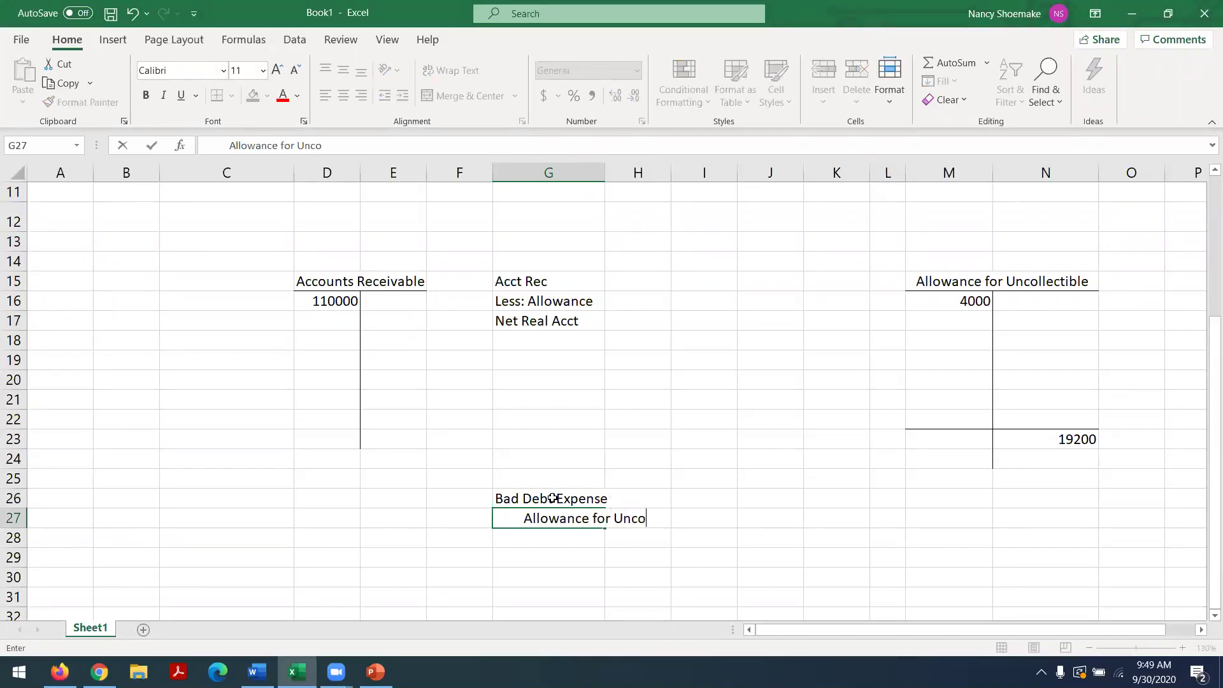
text(llectible)
key(Return)
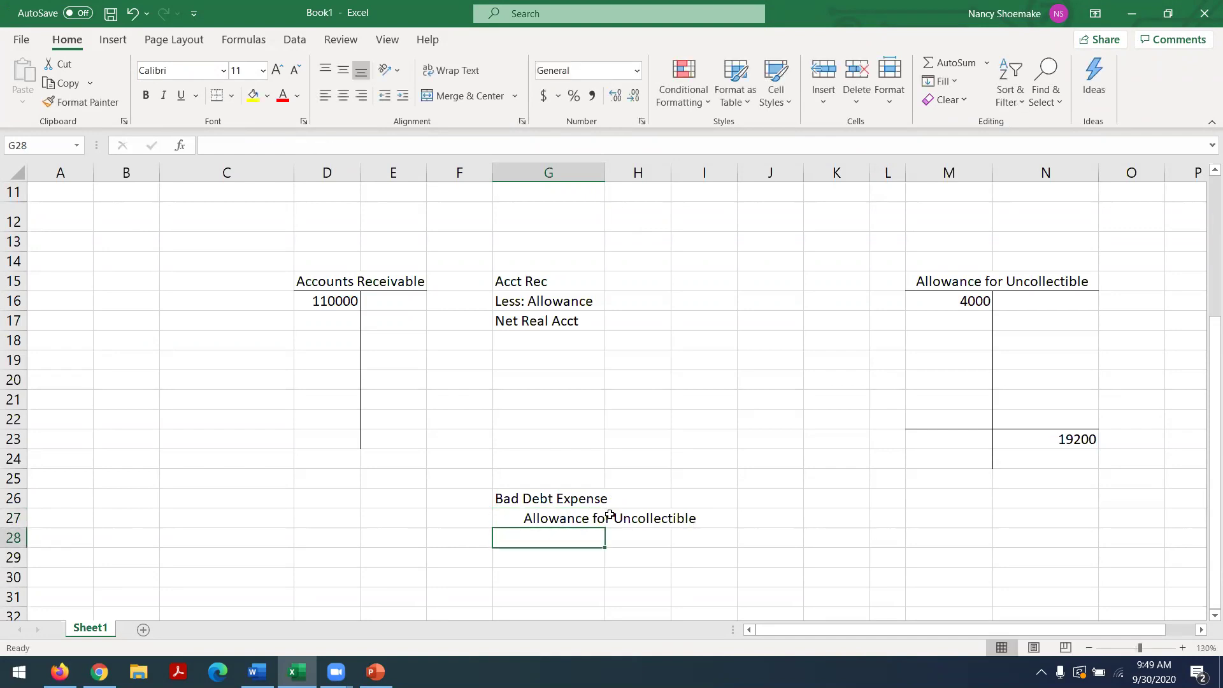
Calculate the allowance adjustment in N20 with the formula =N23+M16, adding the debit opening balance to the ending balance.
click(1048, 385)
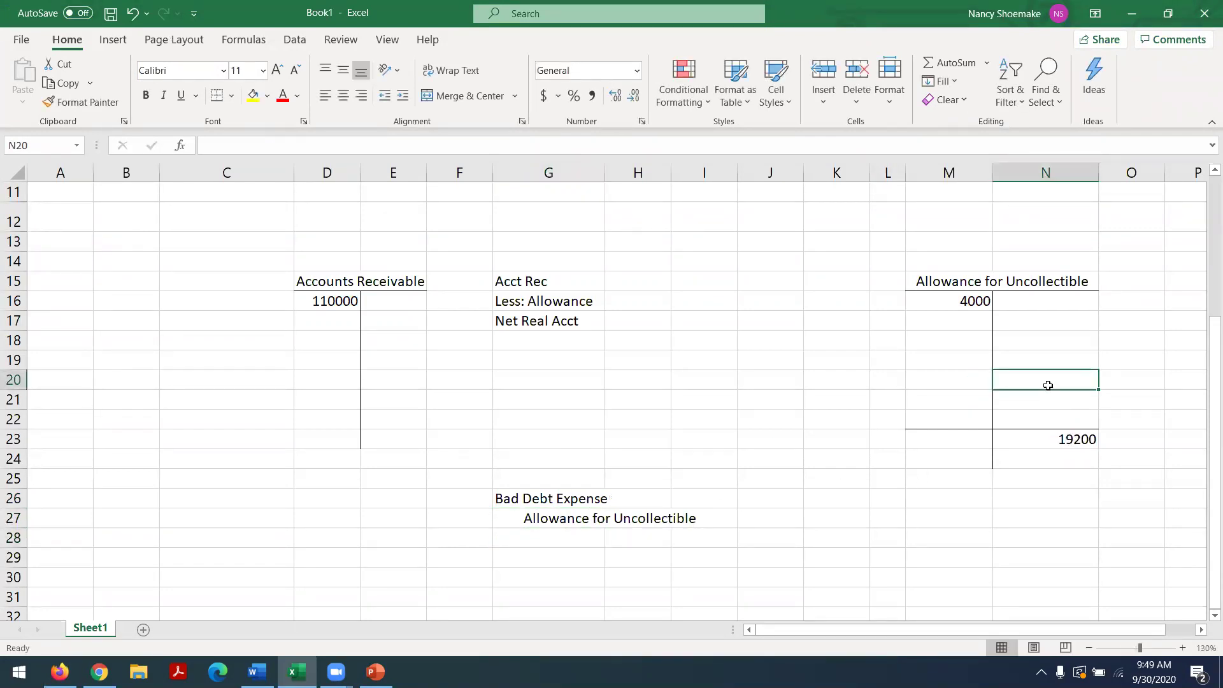
text(=)
click(1043, 440)
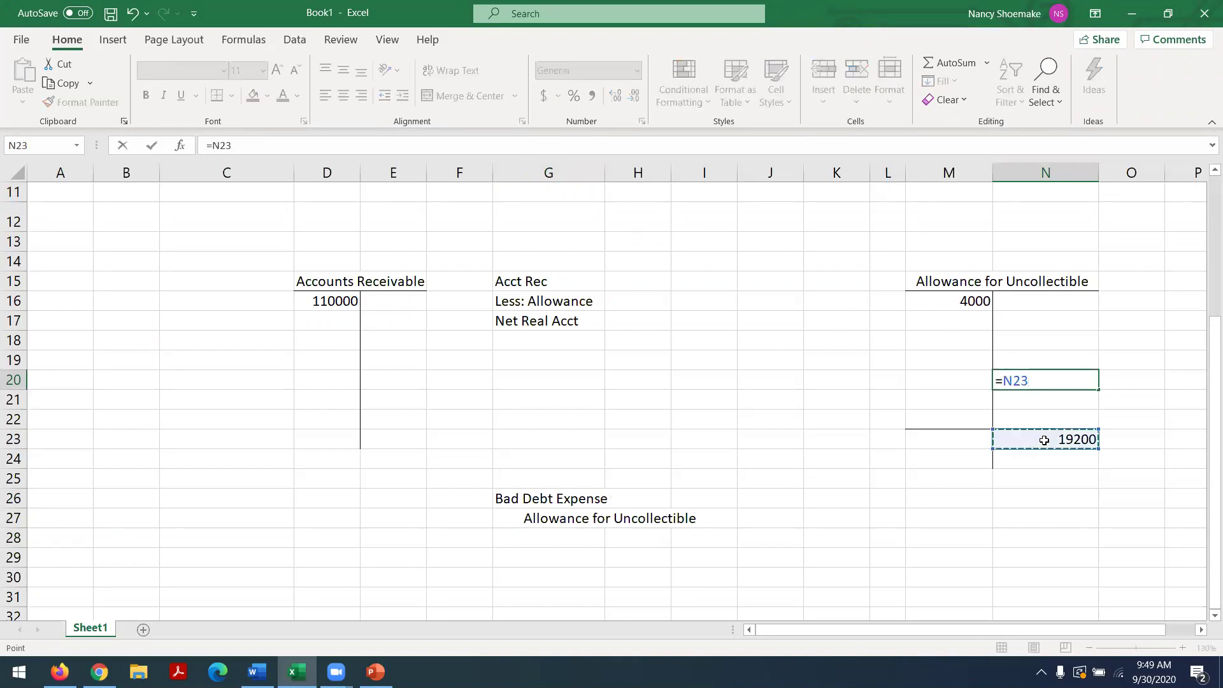
text(+)
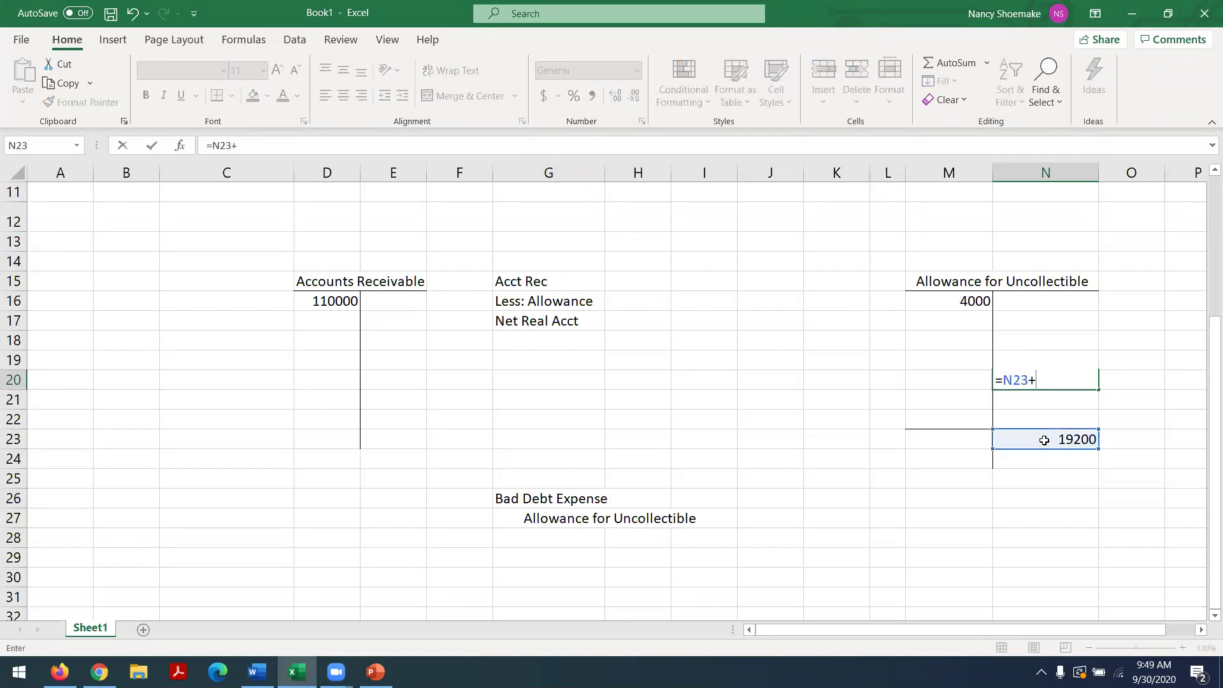
click(940, 298)
key(Return)
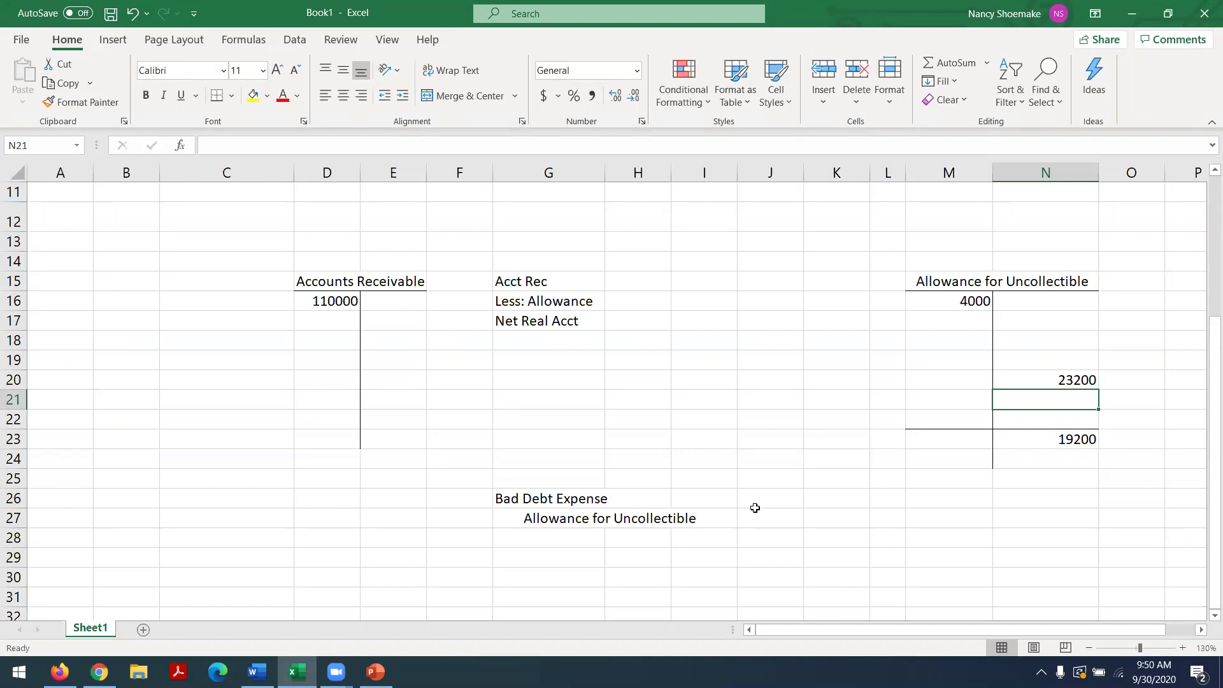
Enter 23200 as the Bad Debt Expense debit in I26 and 23200 as the allowance credit in J27.
click(694, 498)
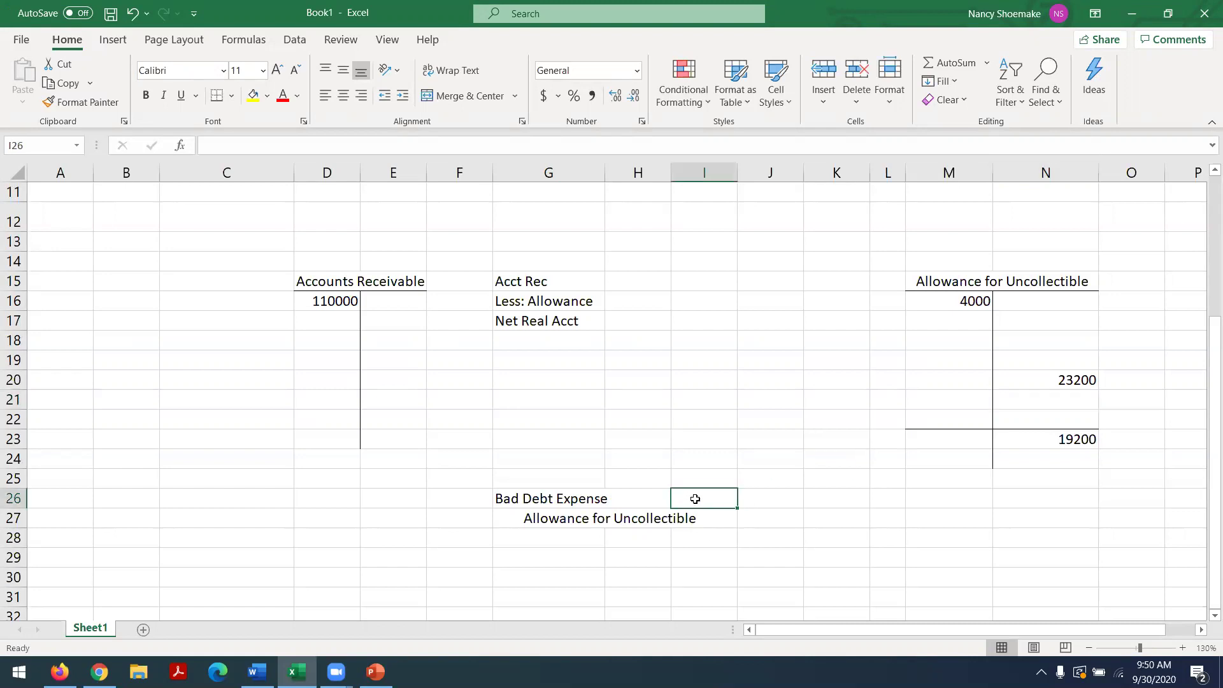
text(23200)
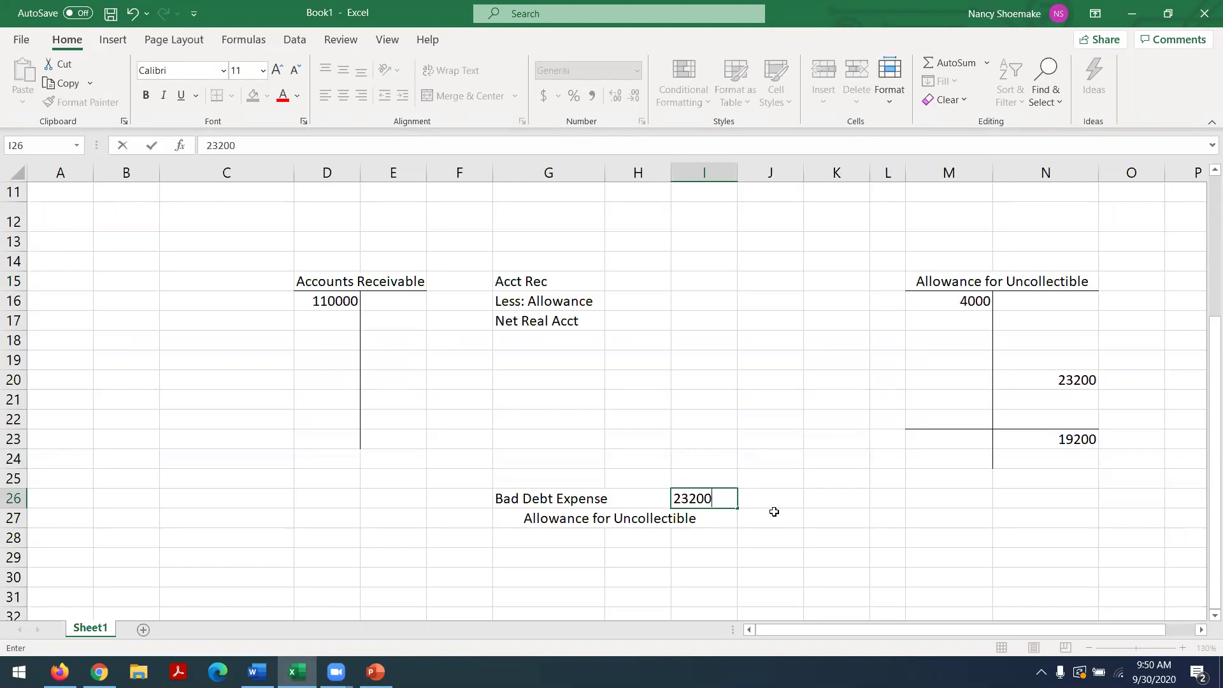
click(774, 512)
text(23200)
key(Return)
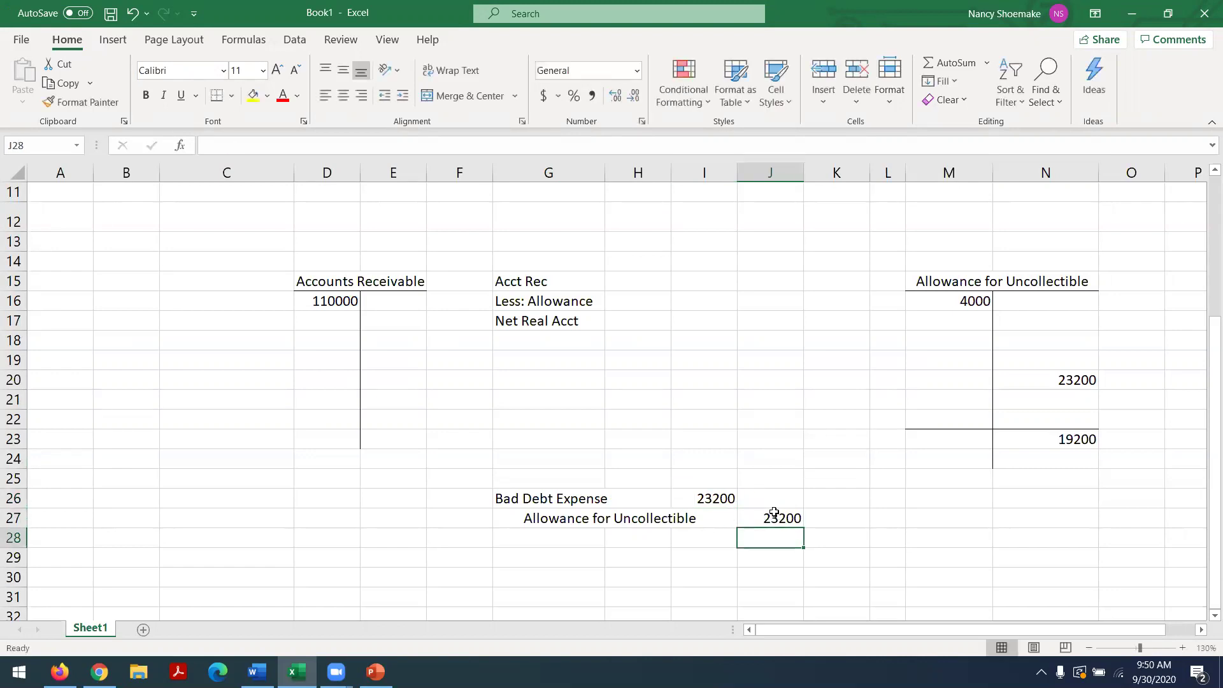
Review the allowance adjustment and ending balance, the E5–11 requirements in the ebook and the Requirement 3 solution in Word, returning to Excel.
click(1057, 379)
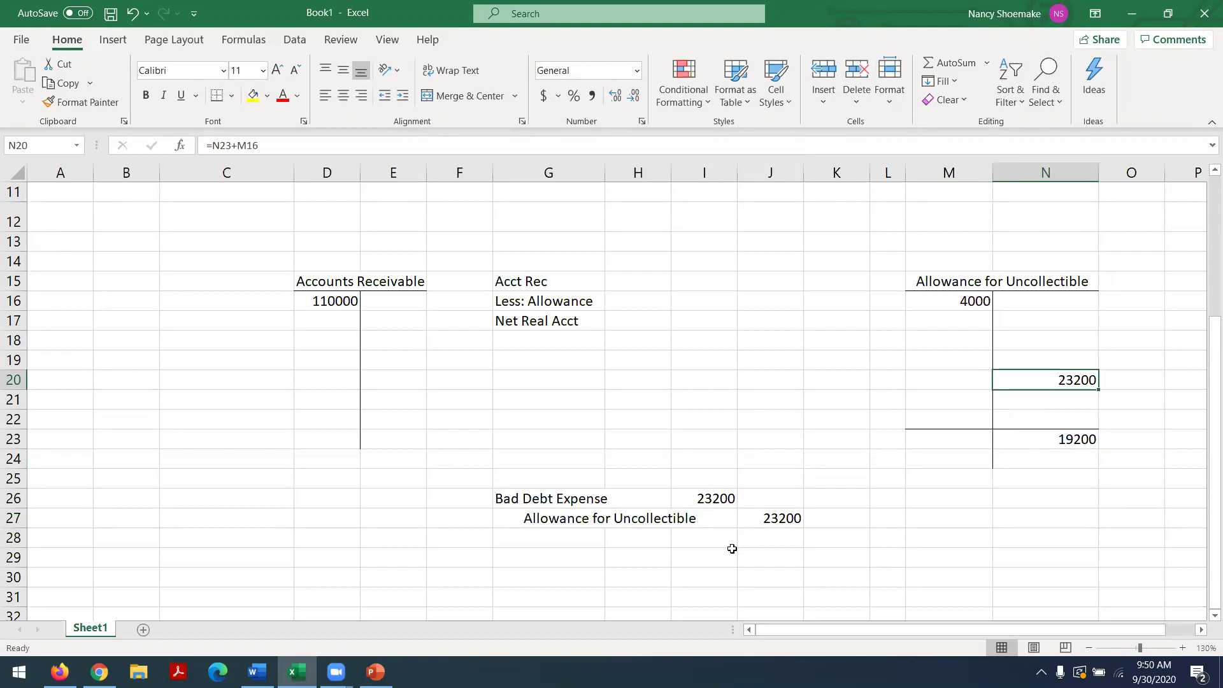
click(1052, 442)
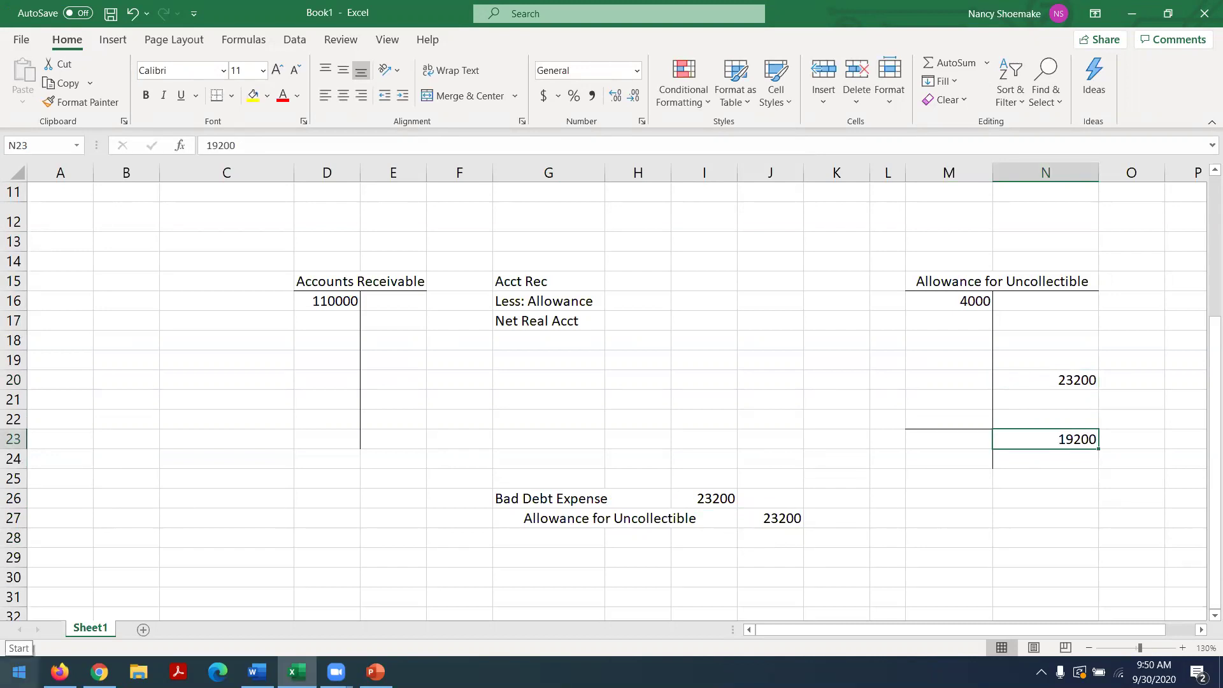
click(59, 671)
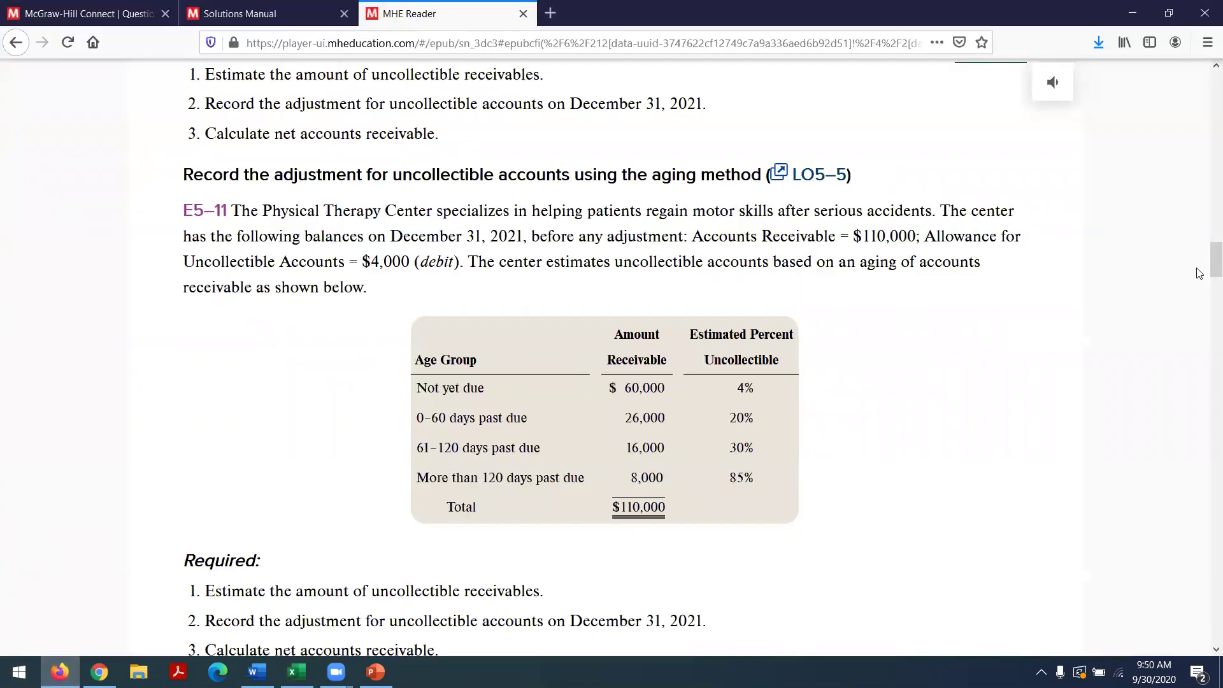
scroll(1205, 281, down, 2)
scroll(1205, 280, down, 1)
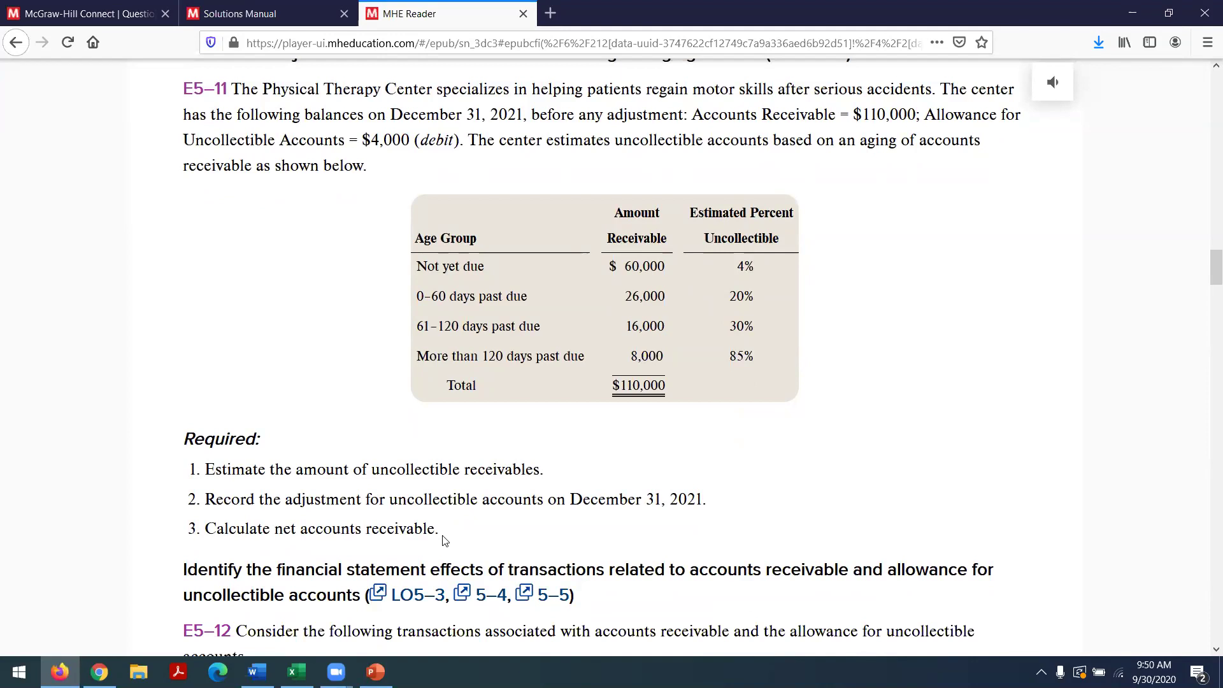
click(256, 671)
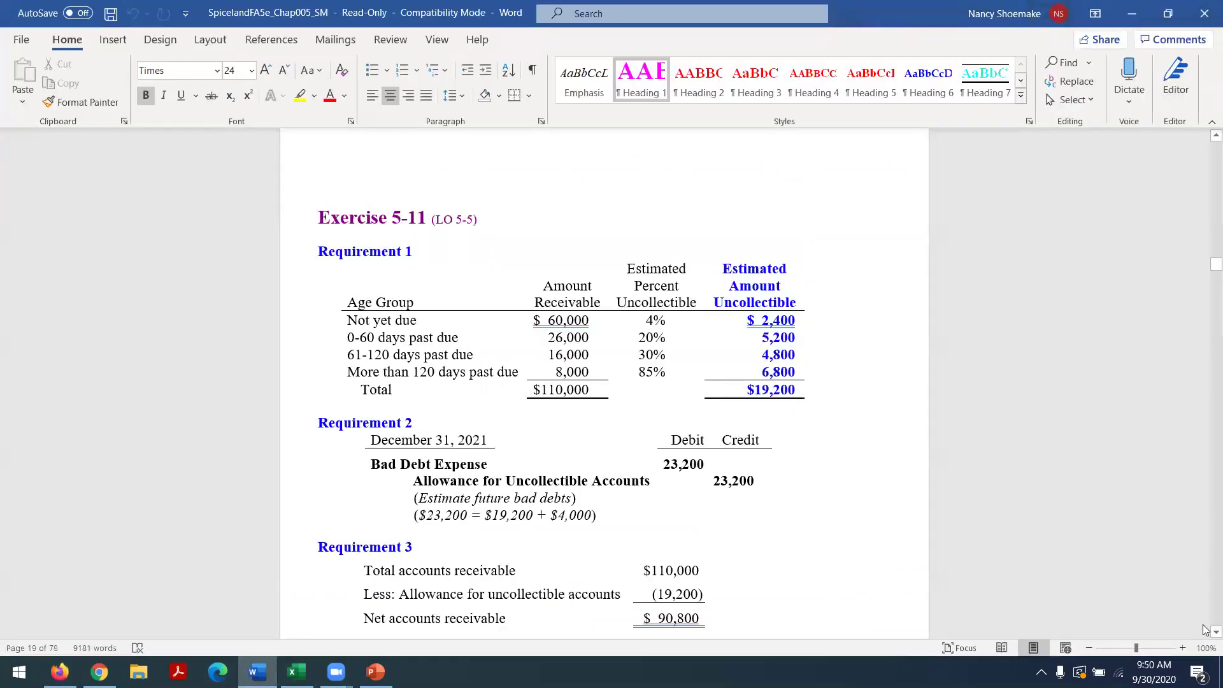
scroll(1206, 629, down, 3)
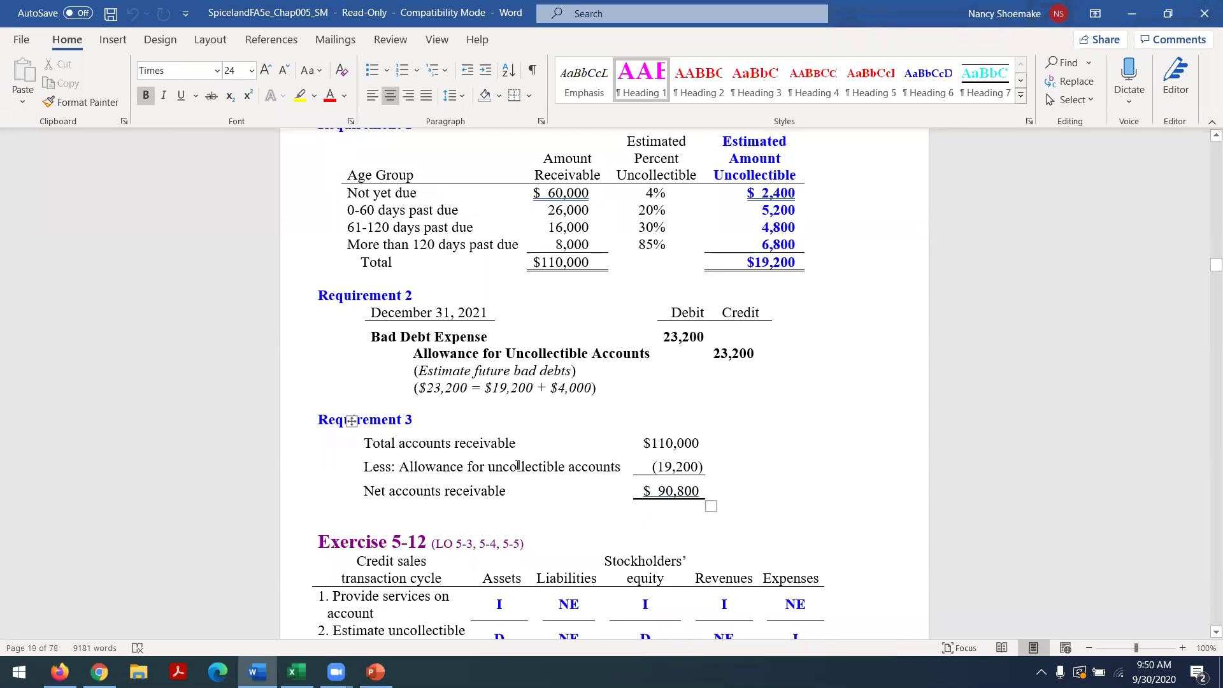
click(59, 671)
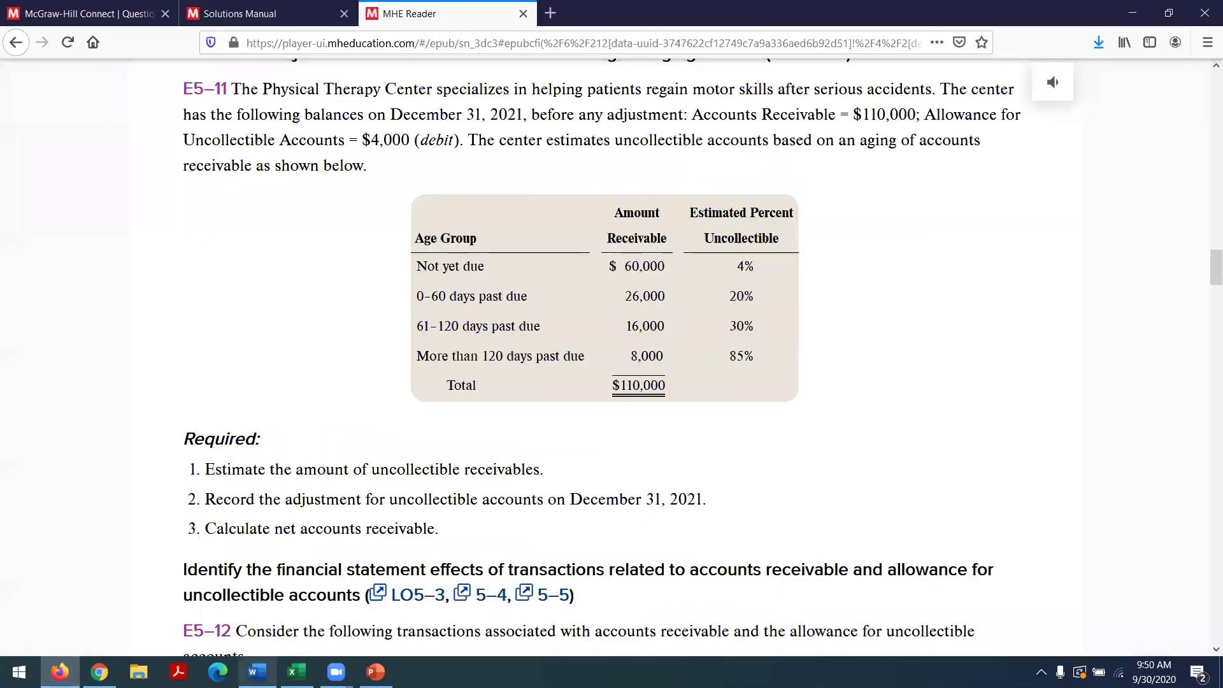
click(296, 671)
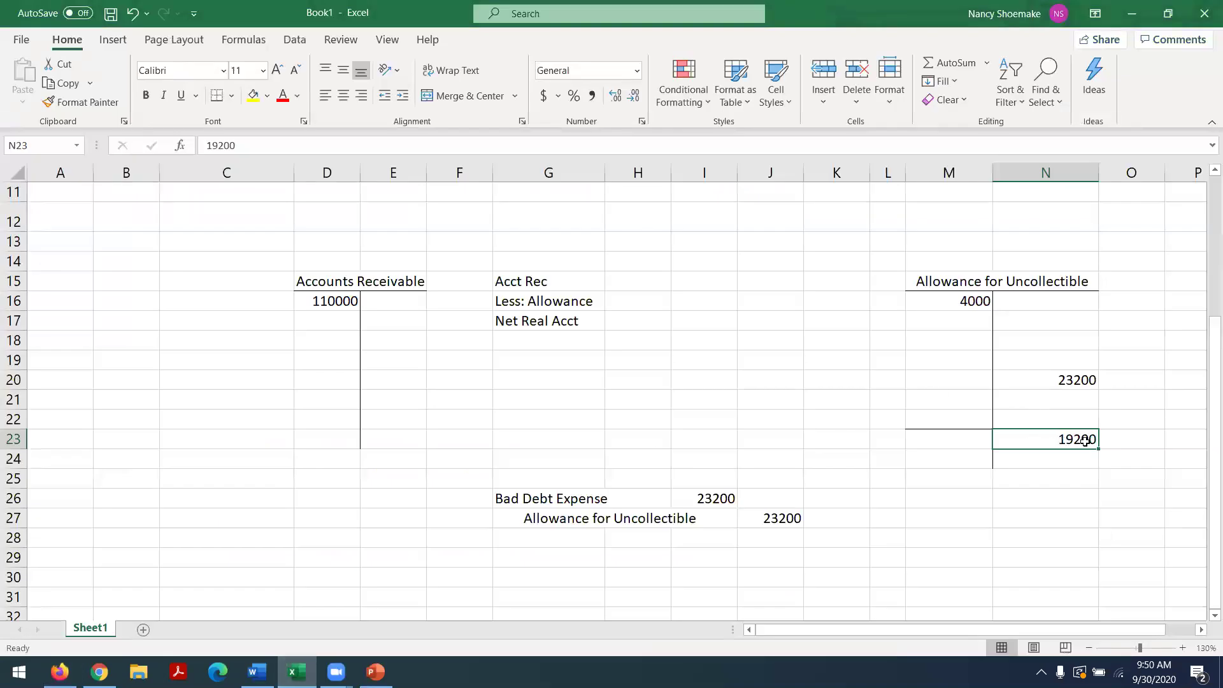
Enter 110000 for Acct Rec in H15 and -19200 for Less: Allowance in H16, and AutoSum them in H17 for Net Real Acct.
click(647, 288)
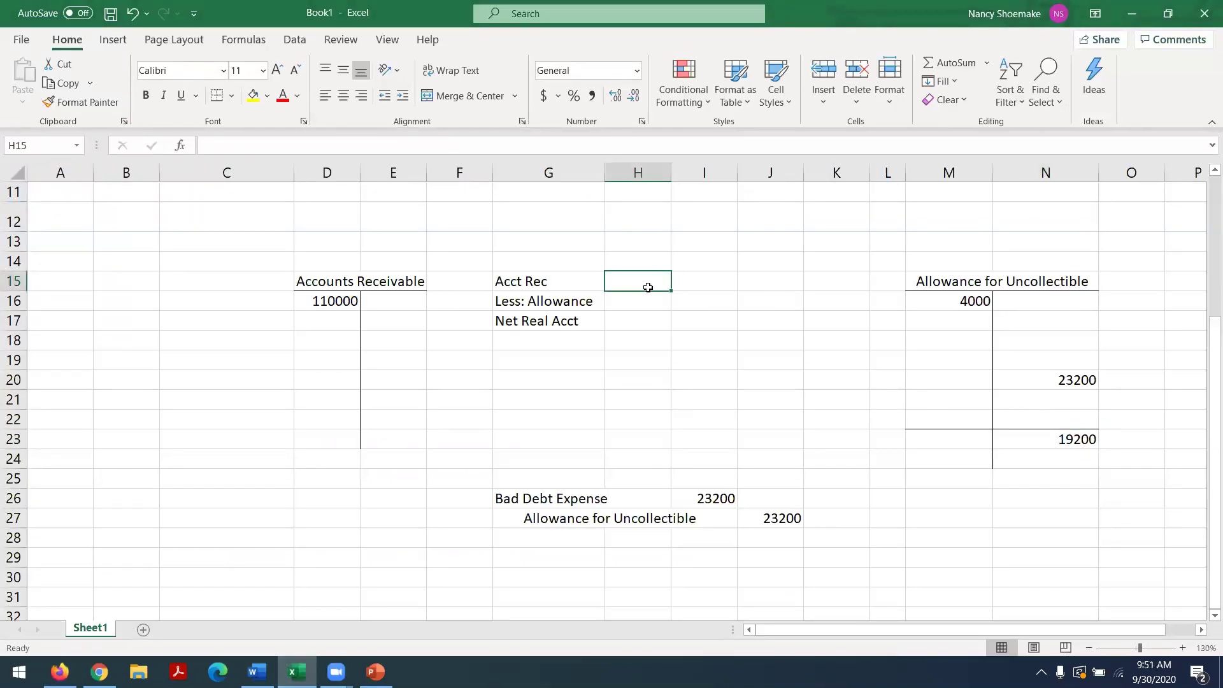
text(110000)
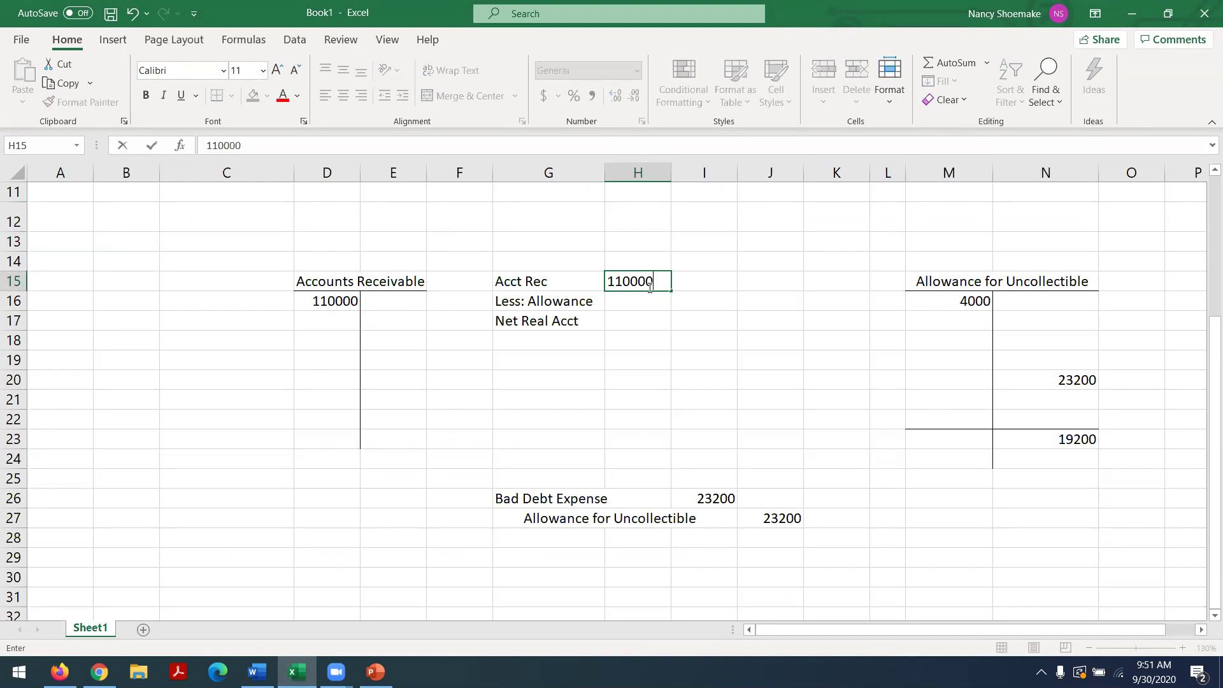
key(Return)
text(-)
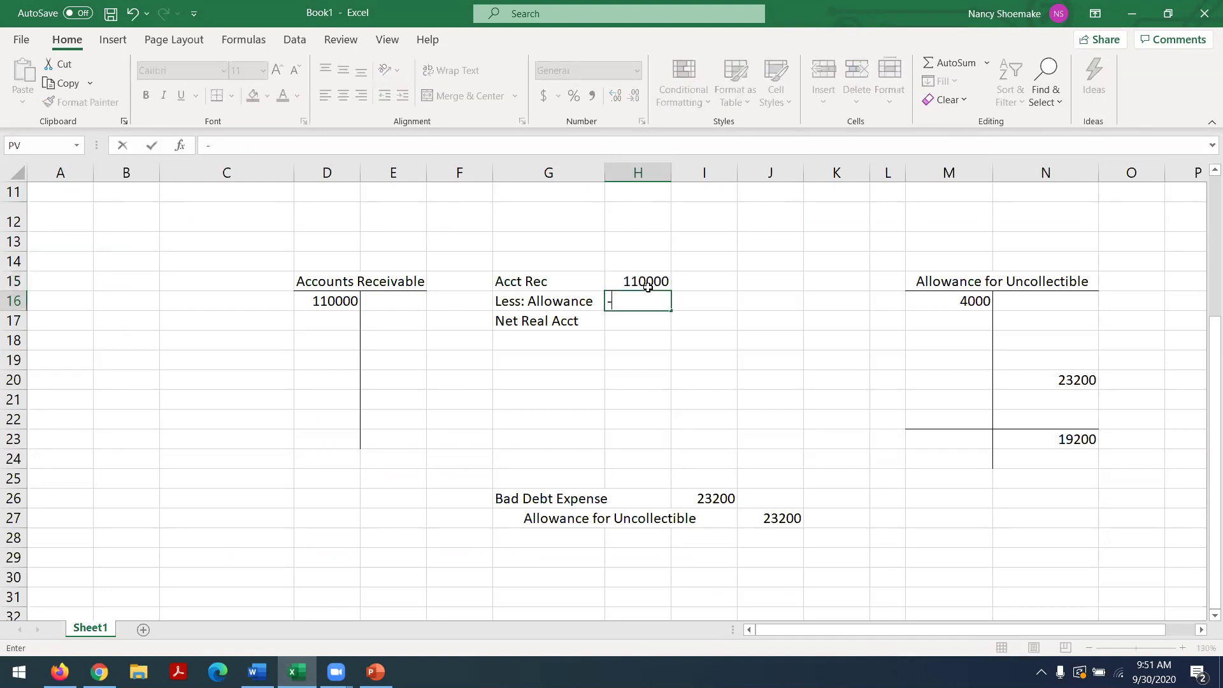
text(19200)
key(Return)
click(939, 62)
key(Return)
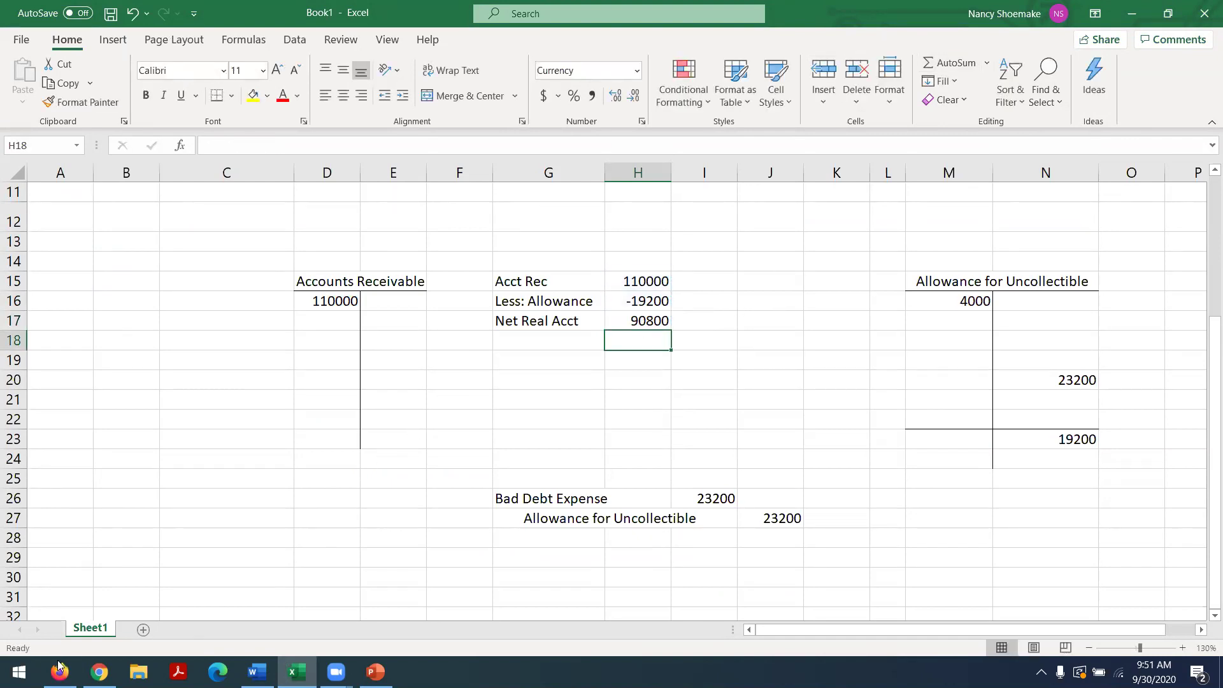
Check the E5–11 Requirement 3 solution in Word, and find exercise E5–7 in the ebook in the browser.
click(257, 671)
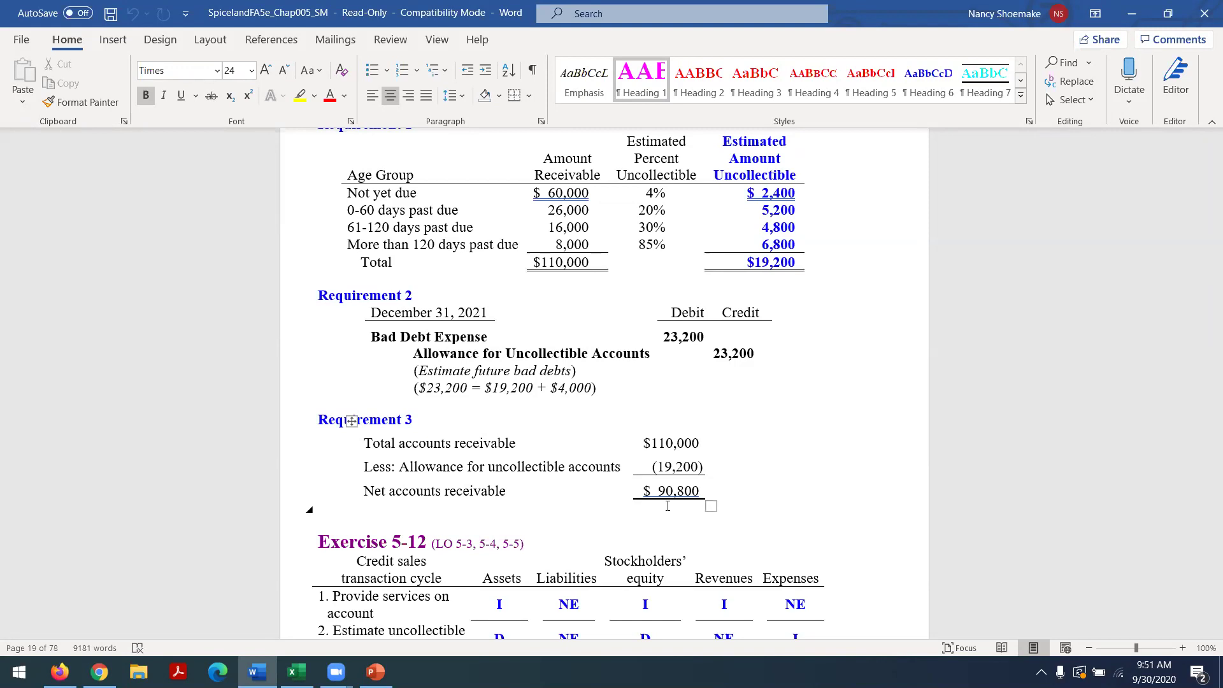
click(59, 671)
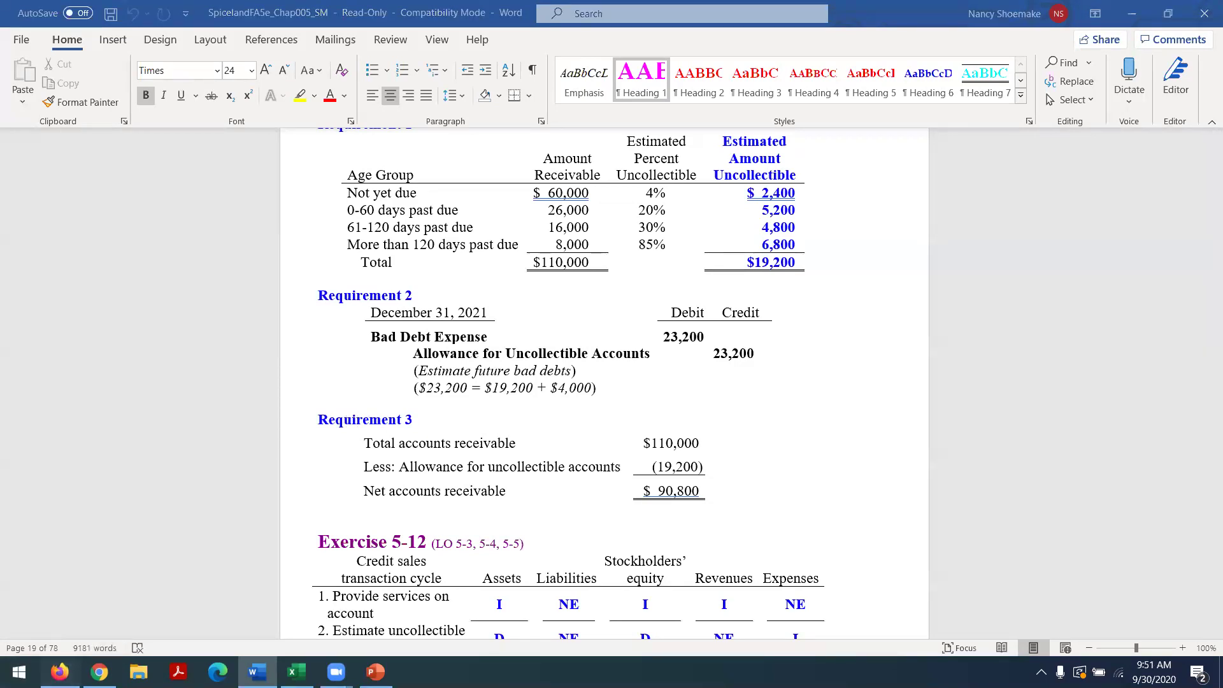
drag(1205, 278, 1205, 198)
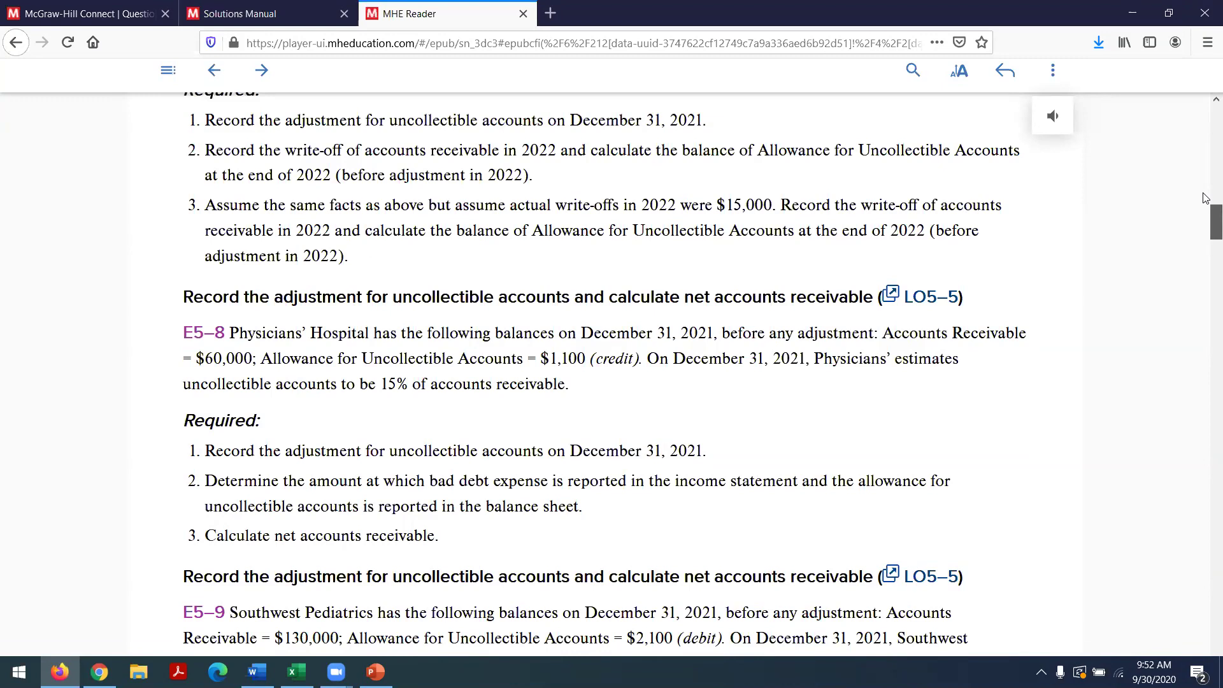
scroll(1205, 194, up, 3)
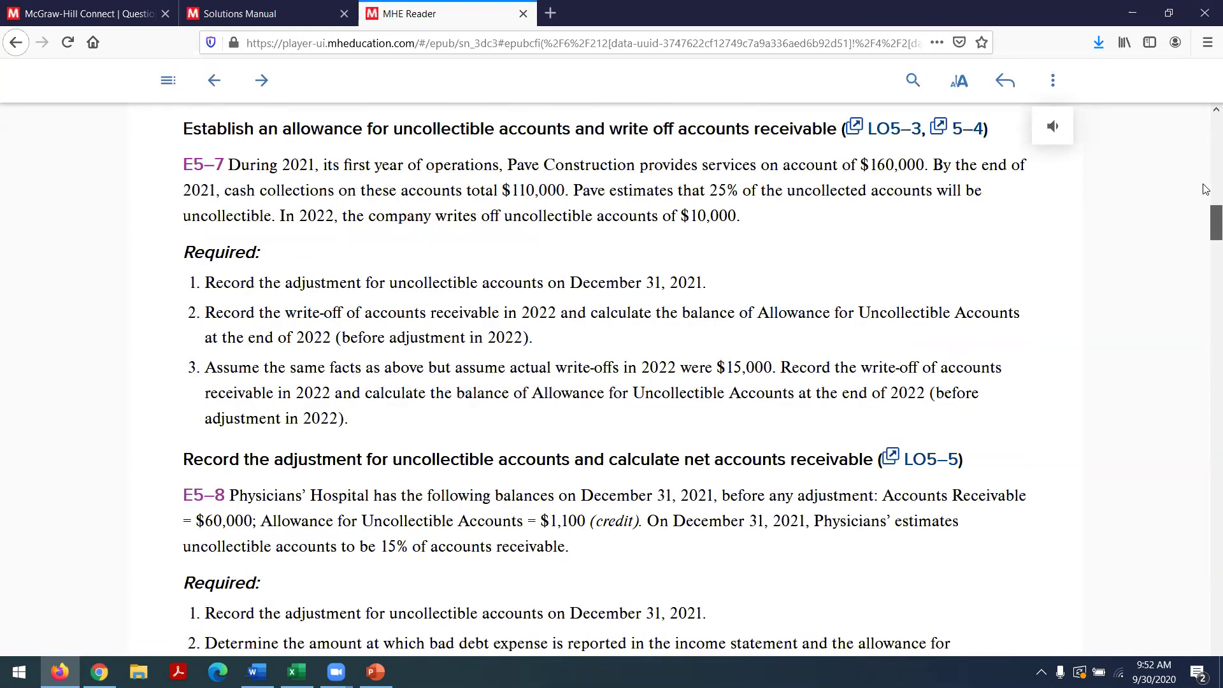
scroll(1206, 189, up, 1)
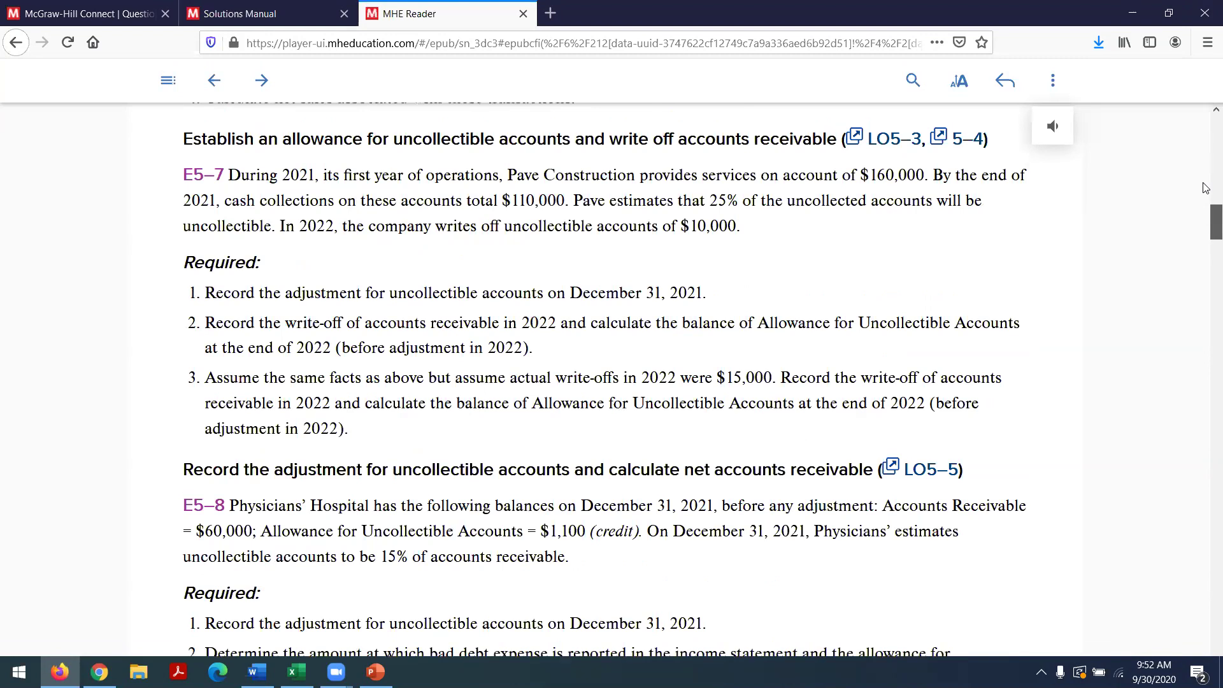
scroll(1205, 189, up, 1)
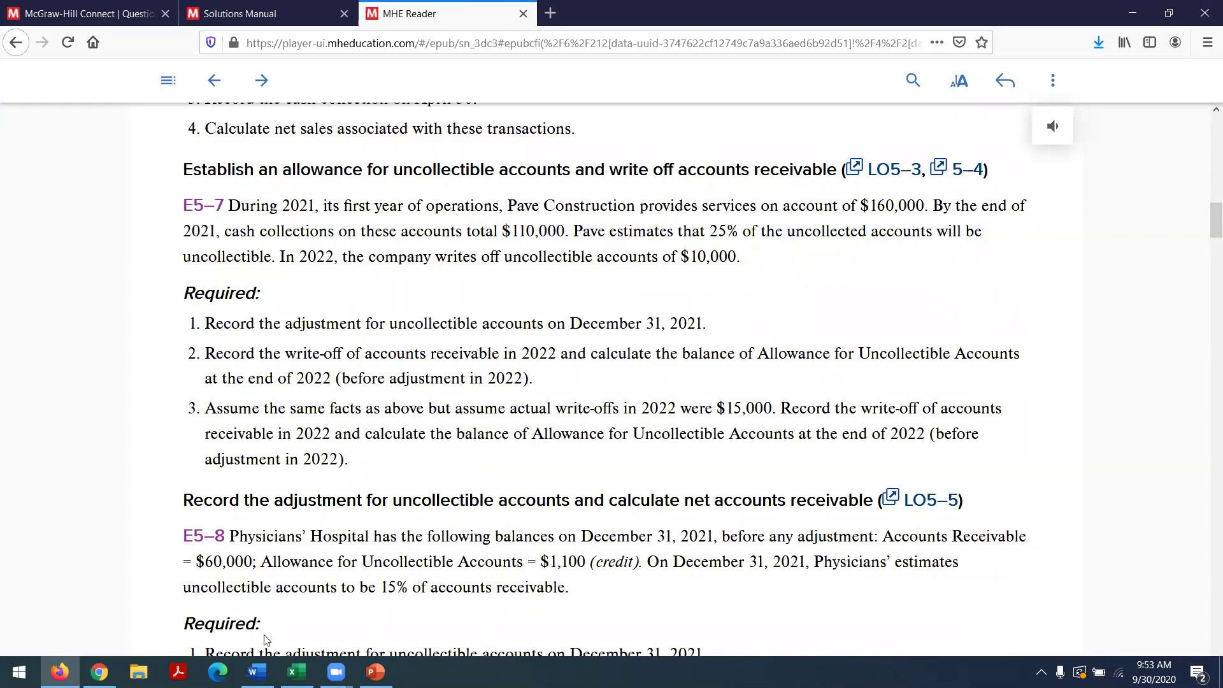
Return to Excel and clear the previous exercise's T-account amounts from D16, M16, N20 and N23.
click(297, 671)
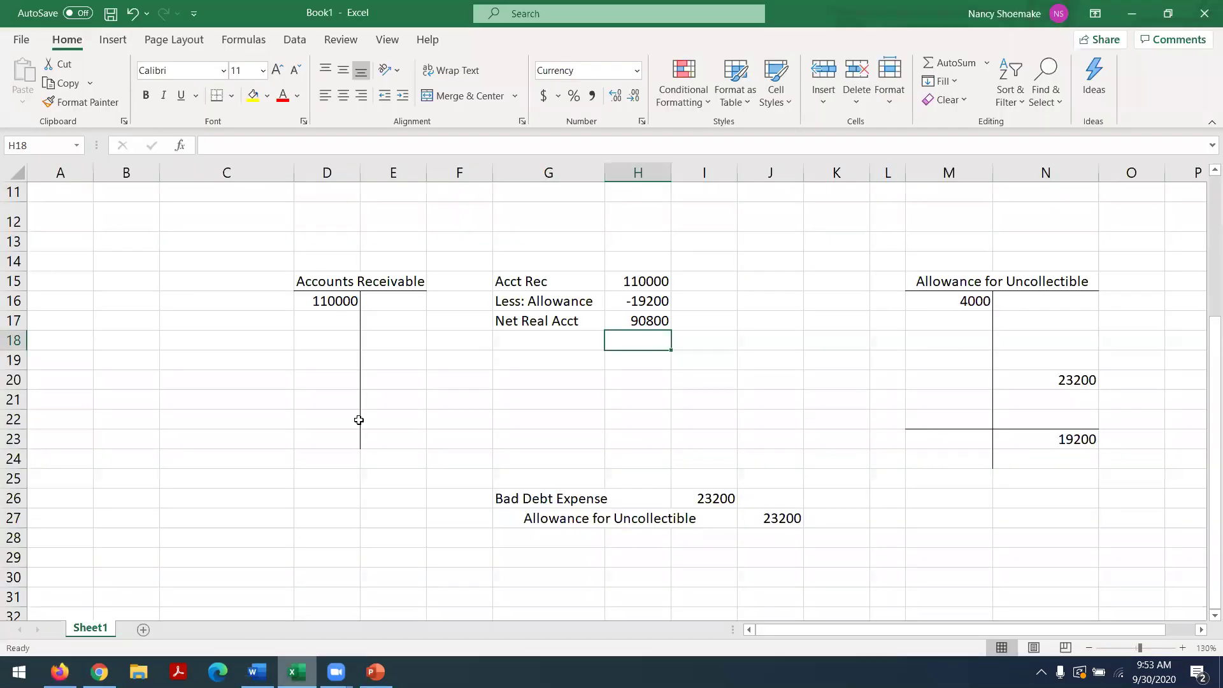
click(326, 301)
key(BackSpace)
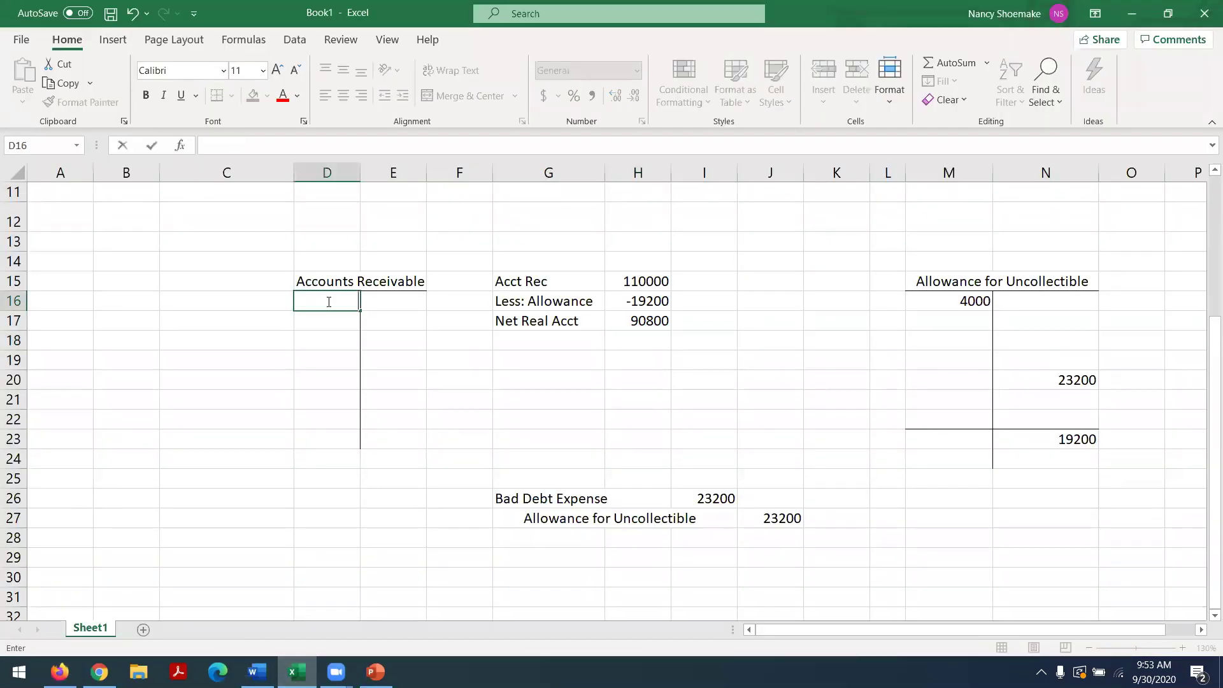
click(960, 300)
key(BackSpace)
click(1047, 385)
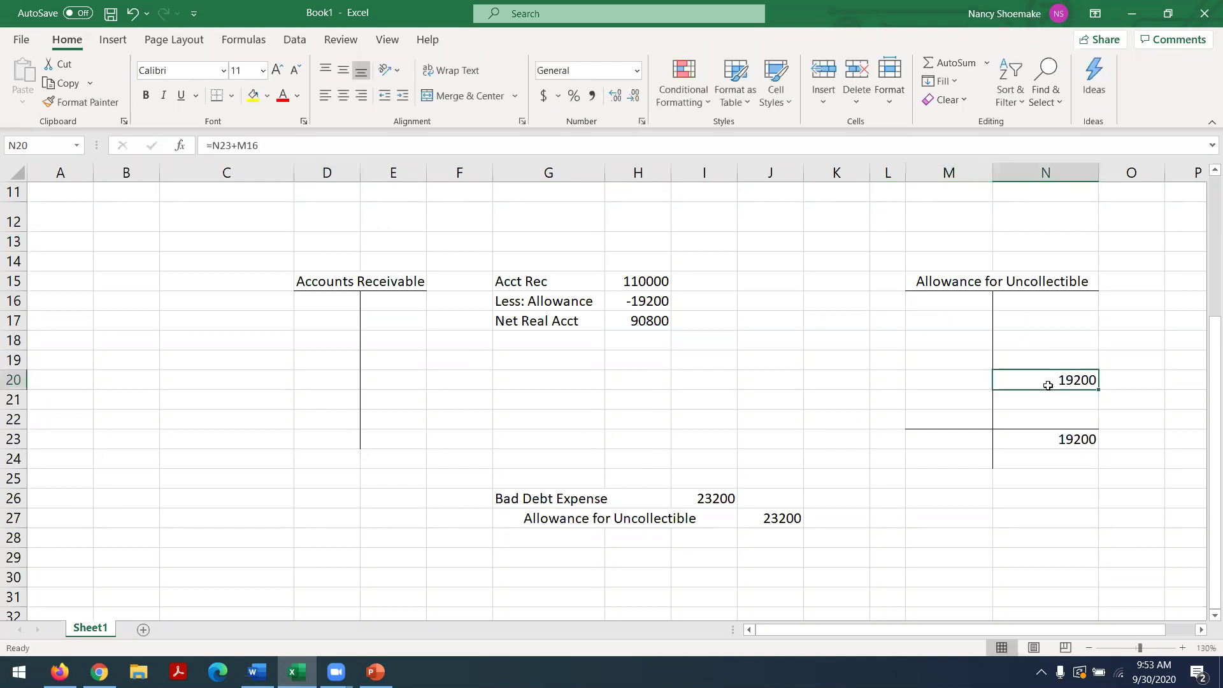
key(BackSpace)
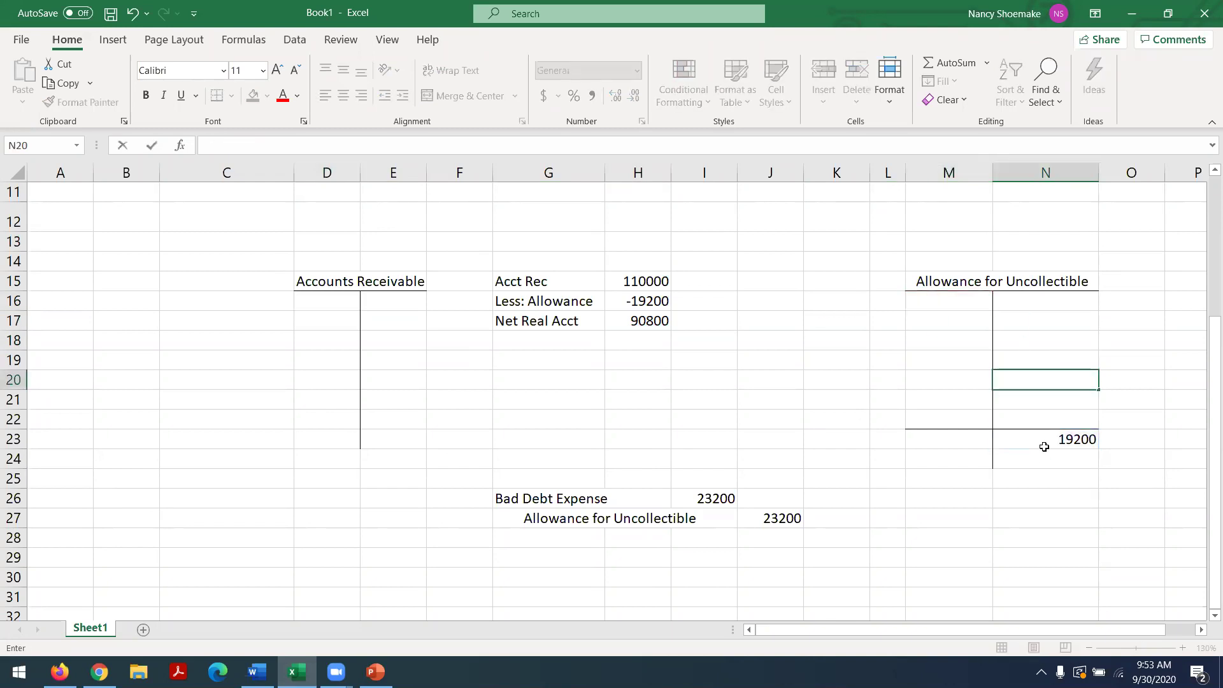
click(1011, 442)
key(BackSpace)
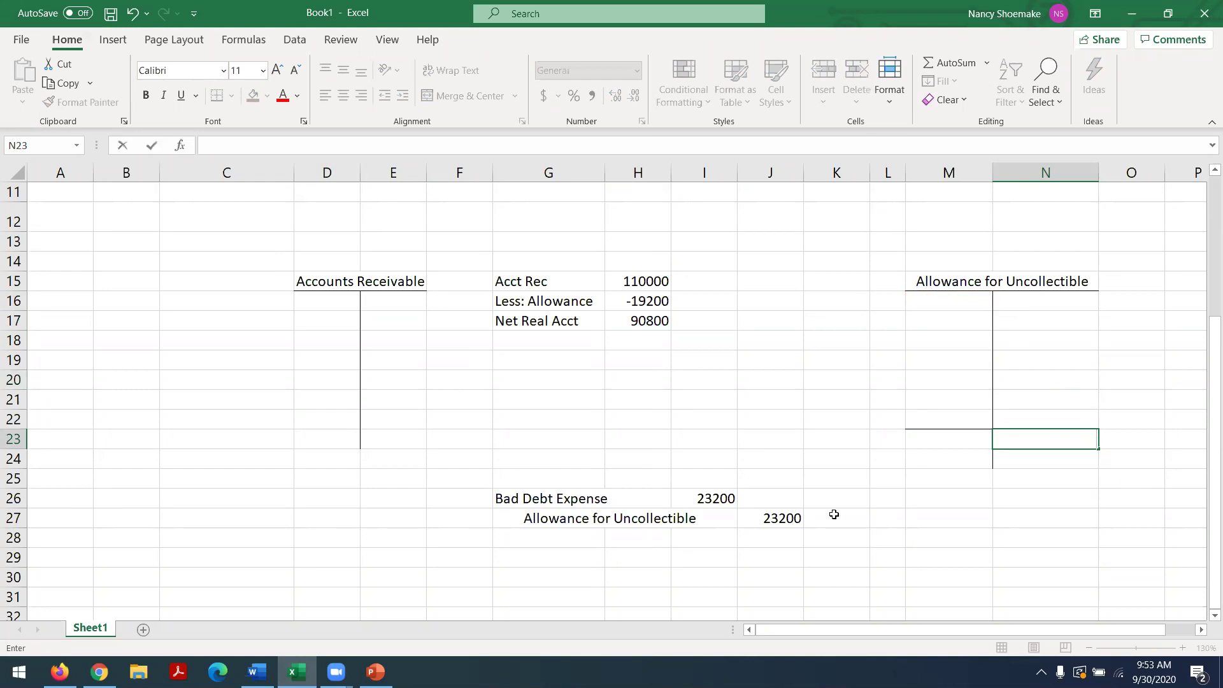
Clear the journal entry amounts in I26 and J27 and the Acct Rec and Less: Allowance amounts in H15 and H16.
click(696, 501)
key(BackSpace)
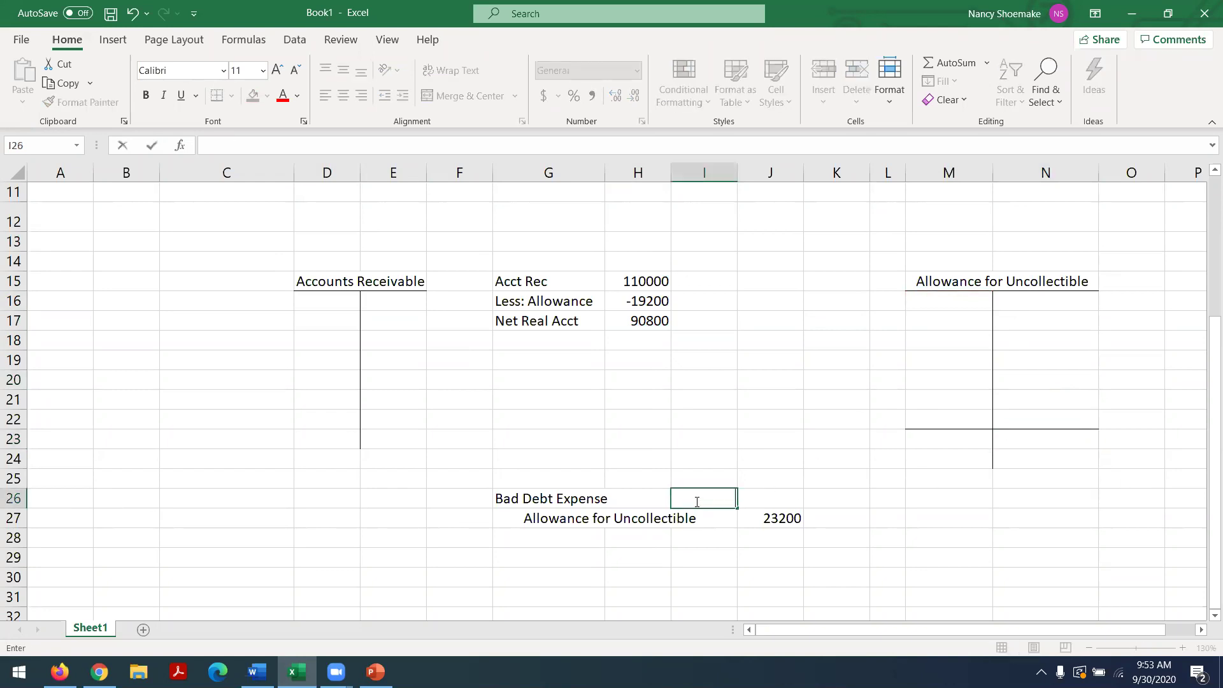
click(775, 518)
key(BackSpace)
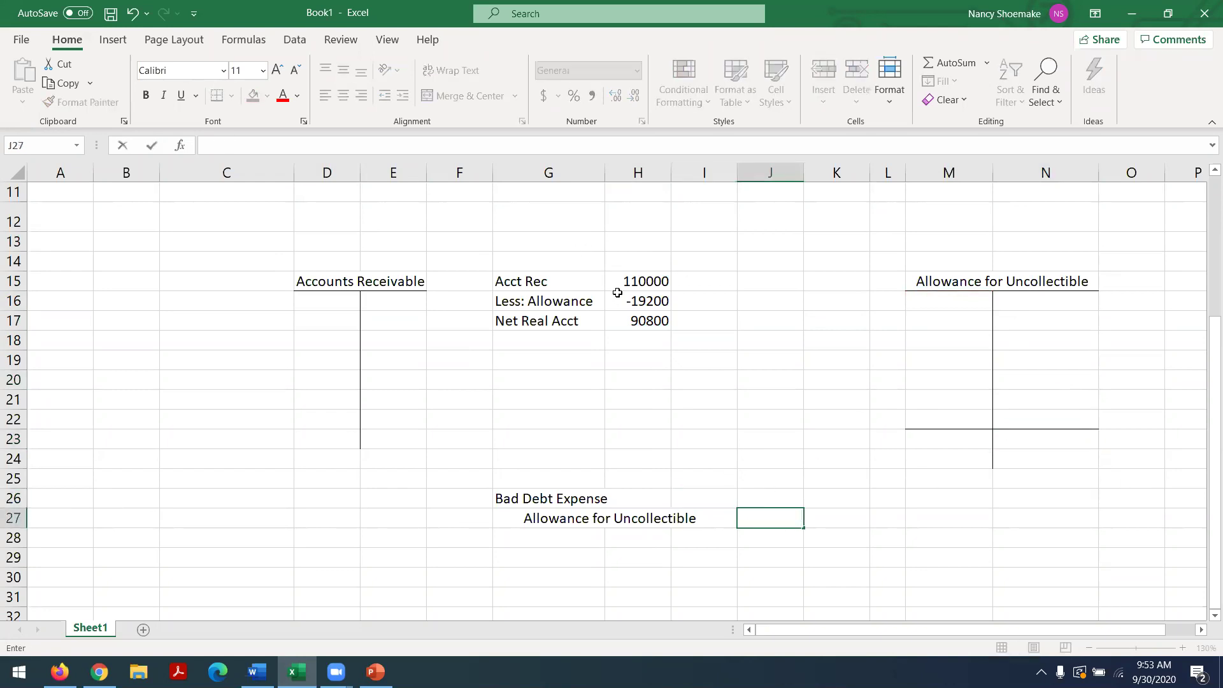
click(631, 274)
key(Down)
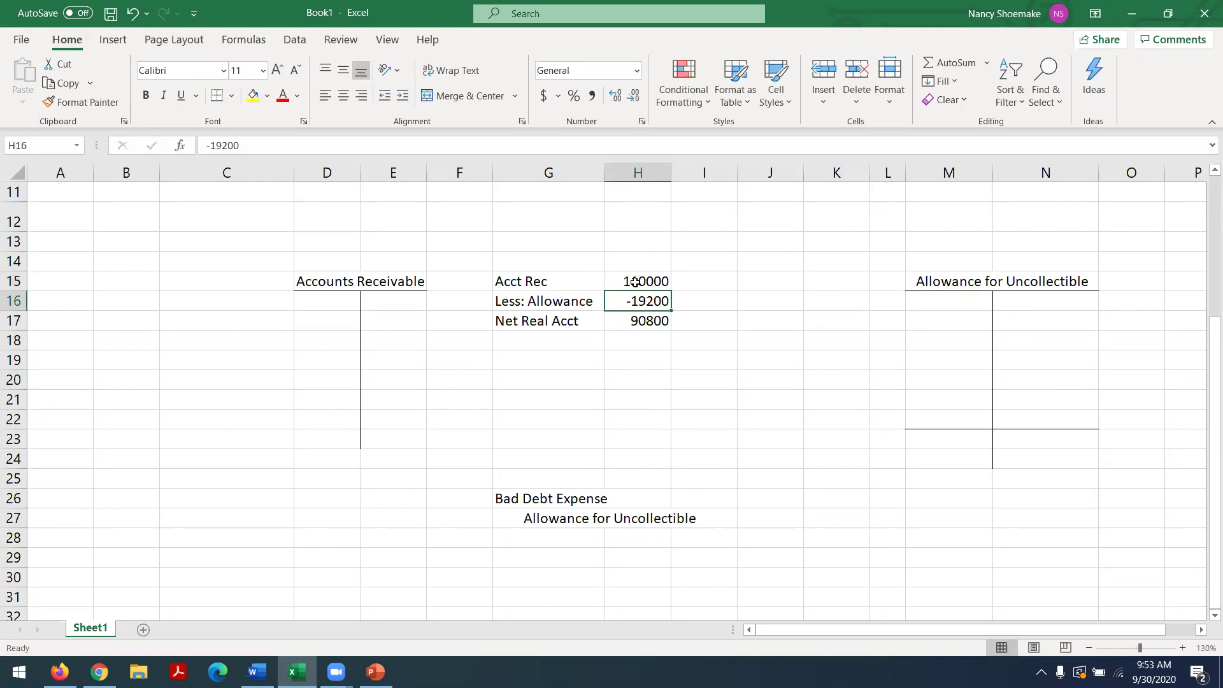
click(635, 282)
key(BackSpace)
key(Return)
key(Delete)
key(BackSpace)
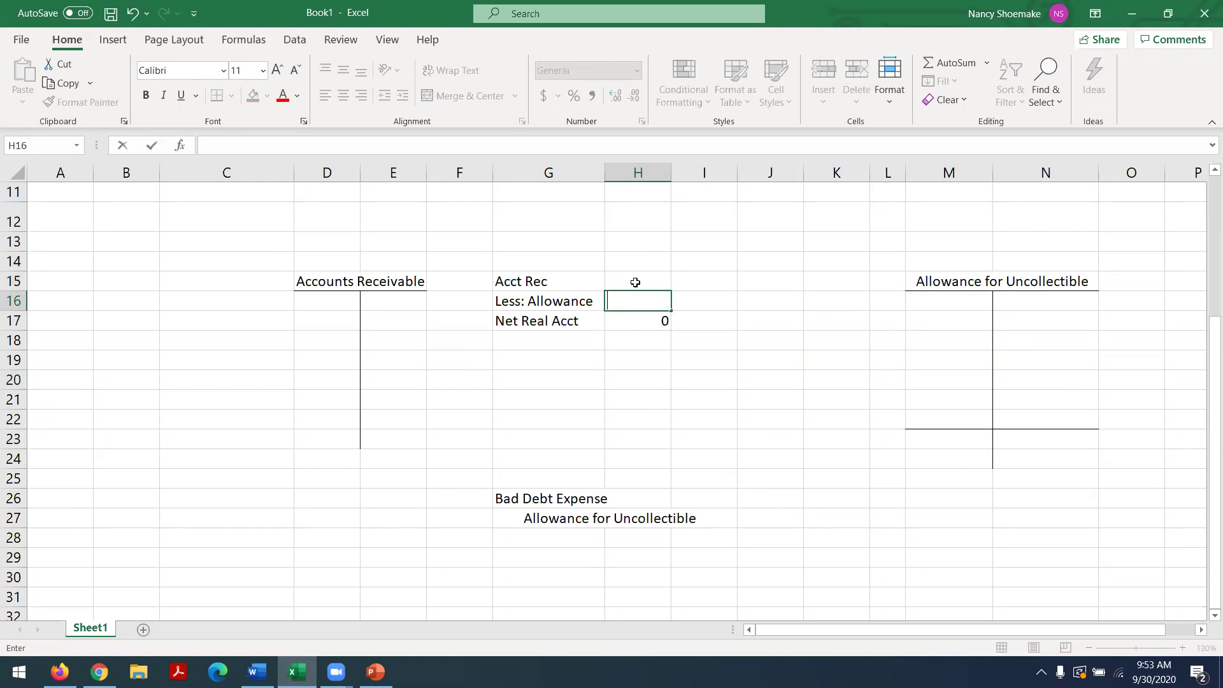
Using the E5–7 figures from the ebook, enter a 160000 debit in D16 and a 110000 credit in E17 of Accounts Receivable.
click(314, 303)
text(160000)
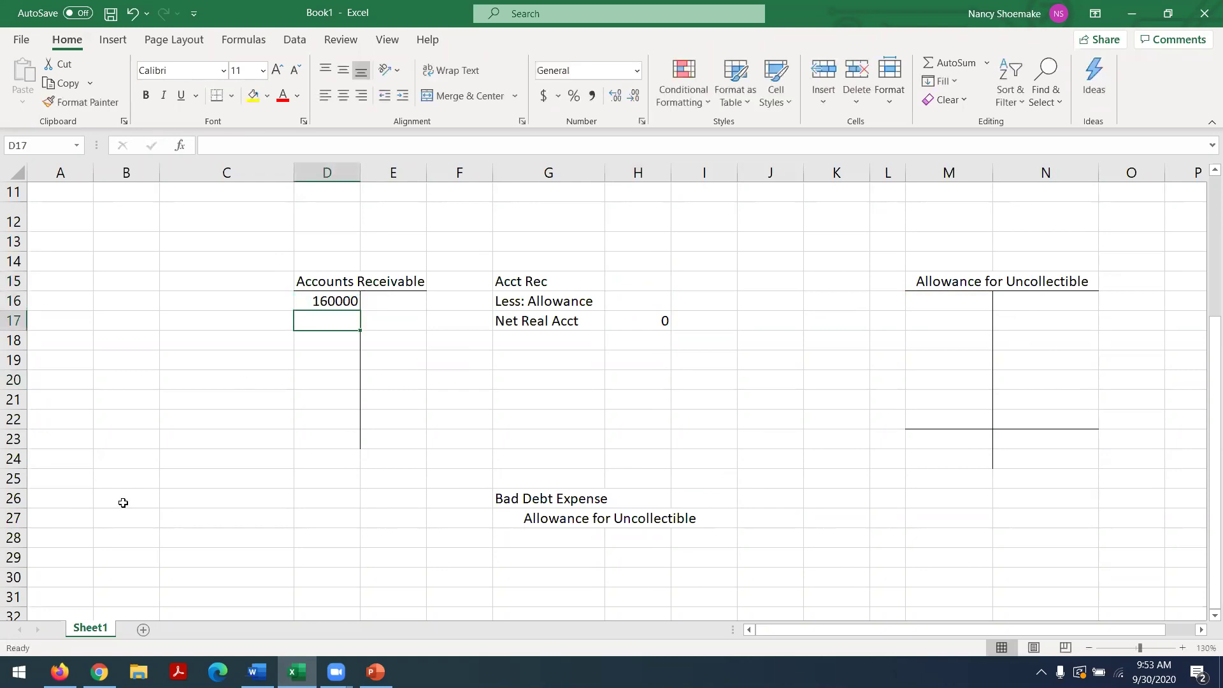
click(59, 671)
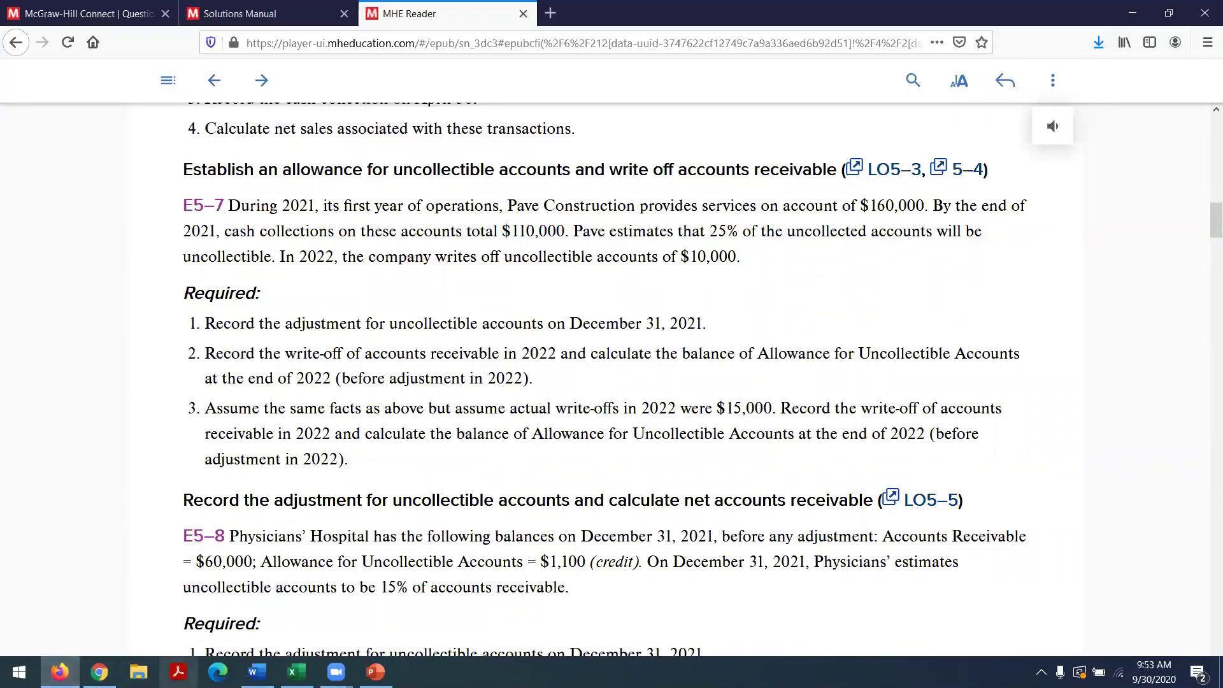
click(297, 672)
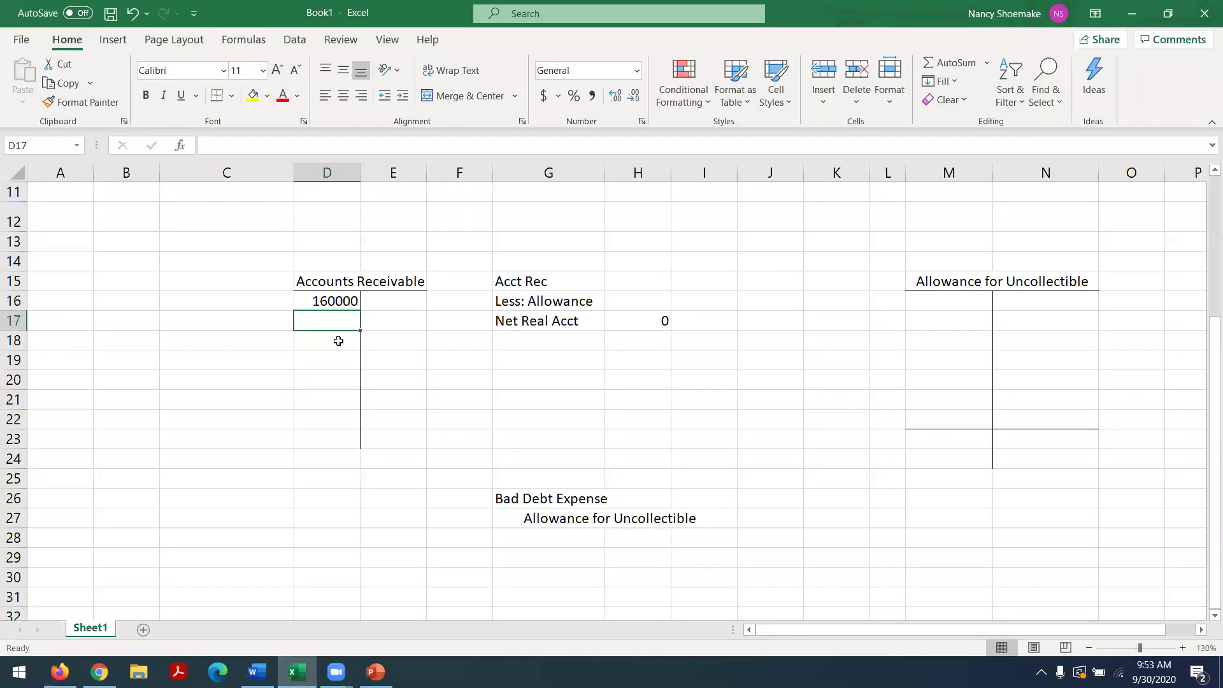
click(380, 318)
text(110000)
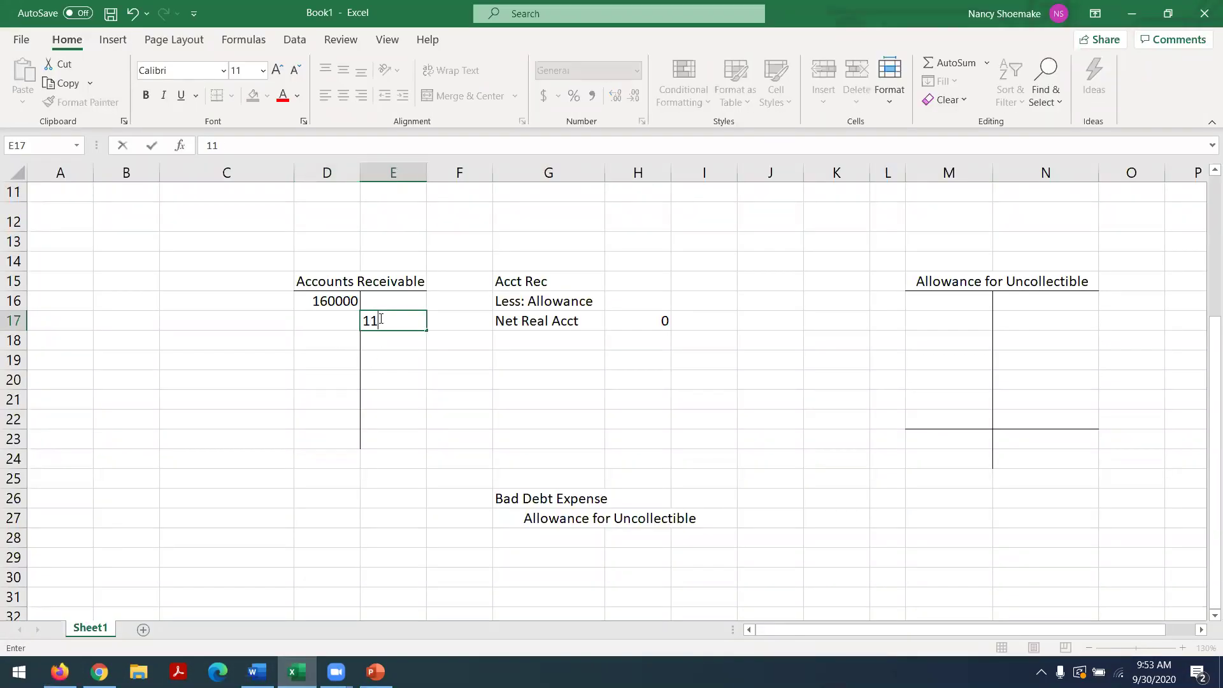
key(Return)
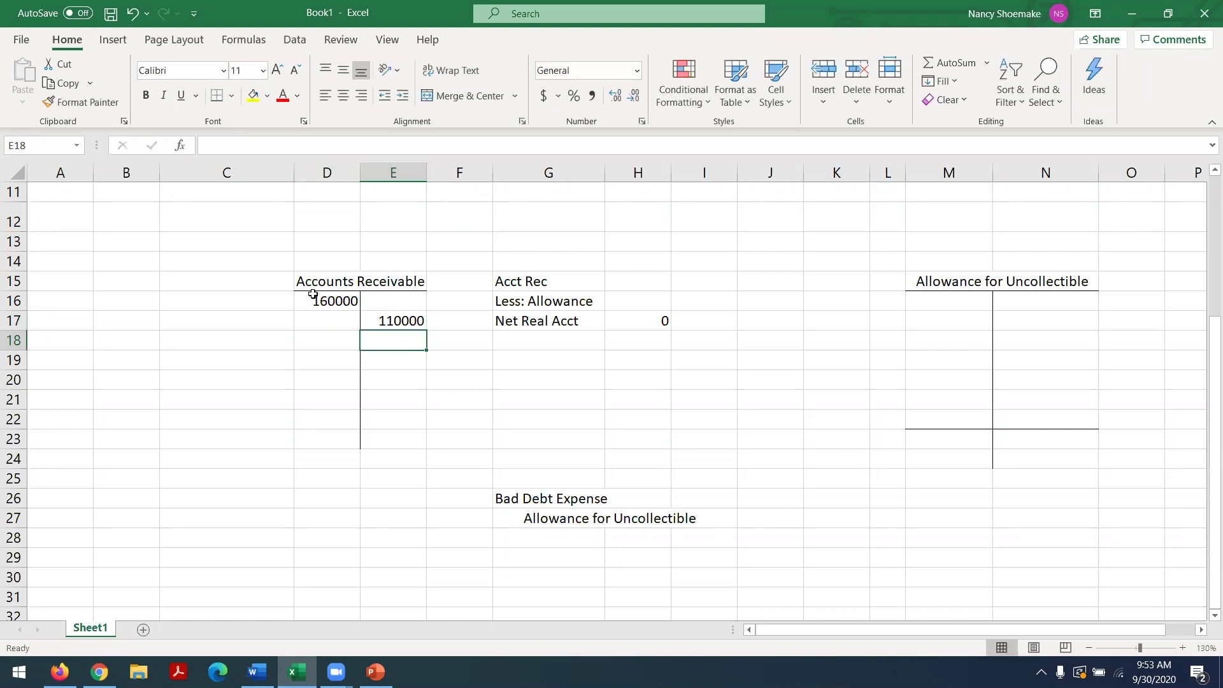
Enter 50000 in D23 as the ending debit balance of Accounts Receivable.
click(327, 440)
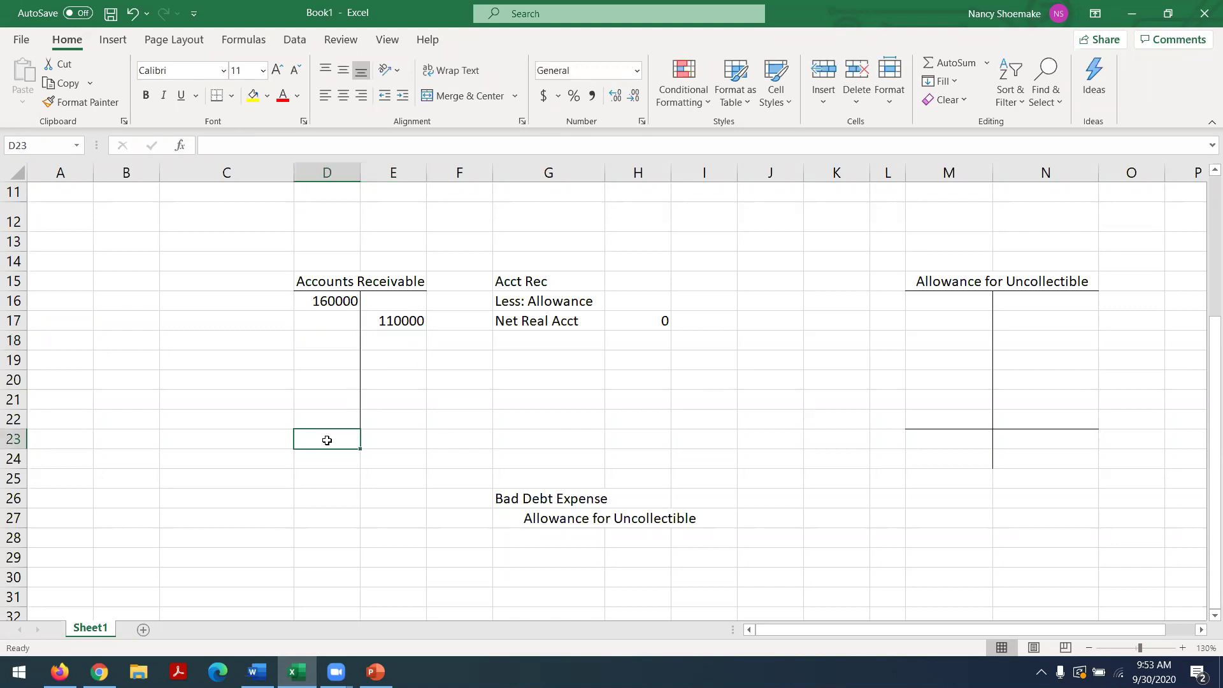
text(50000)
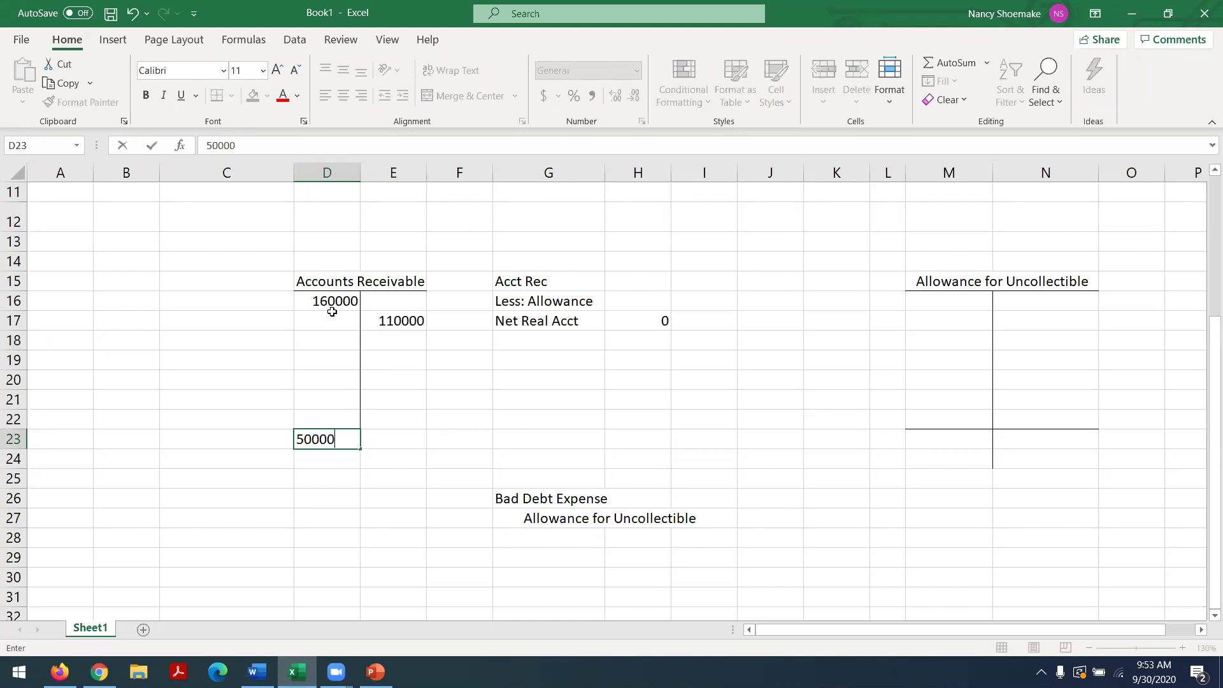
key(Return)
Review the E5–7 requirements in the ebook and locate the Exercise 5-7 solution in the Word solutions manual.
click(60, 671)
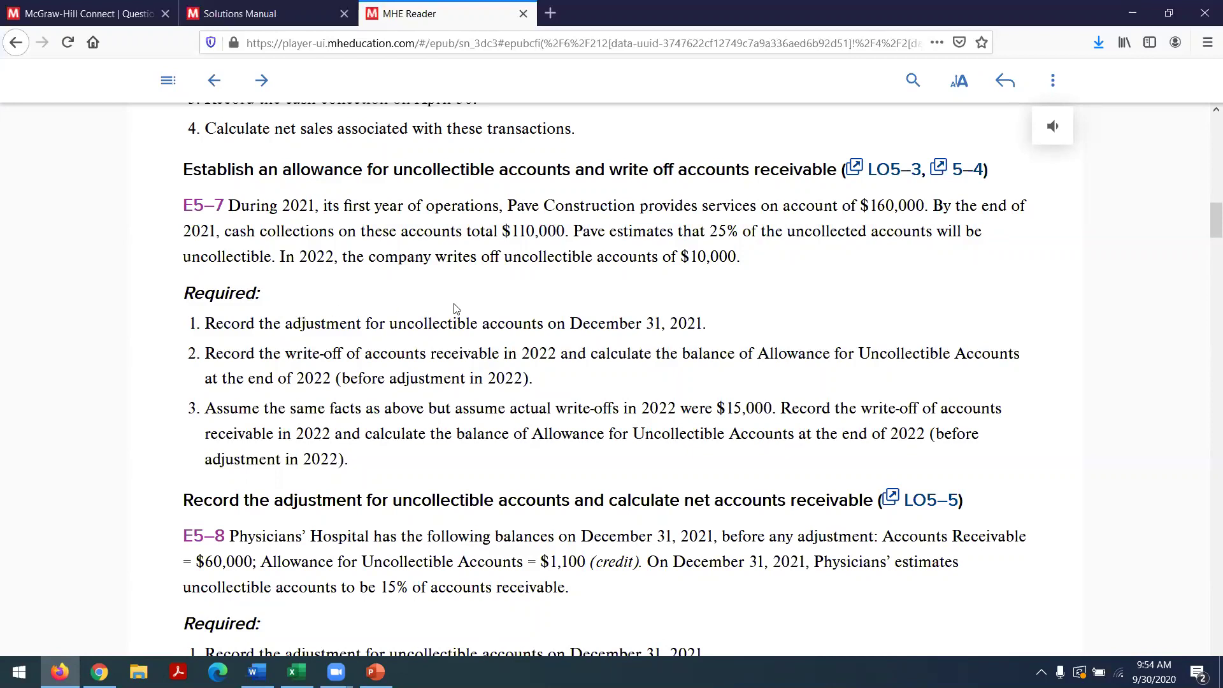
click(257, 669)
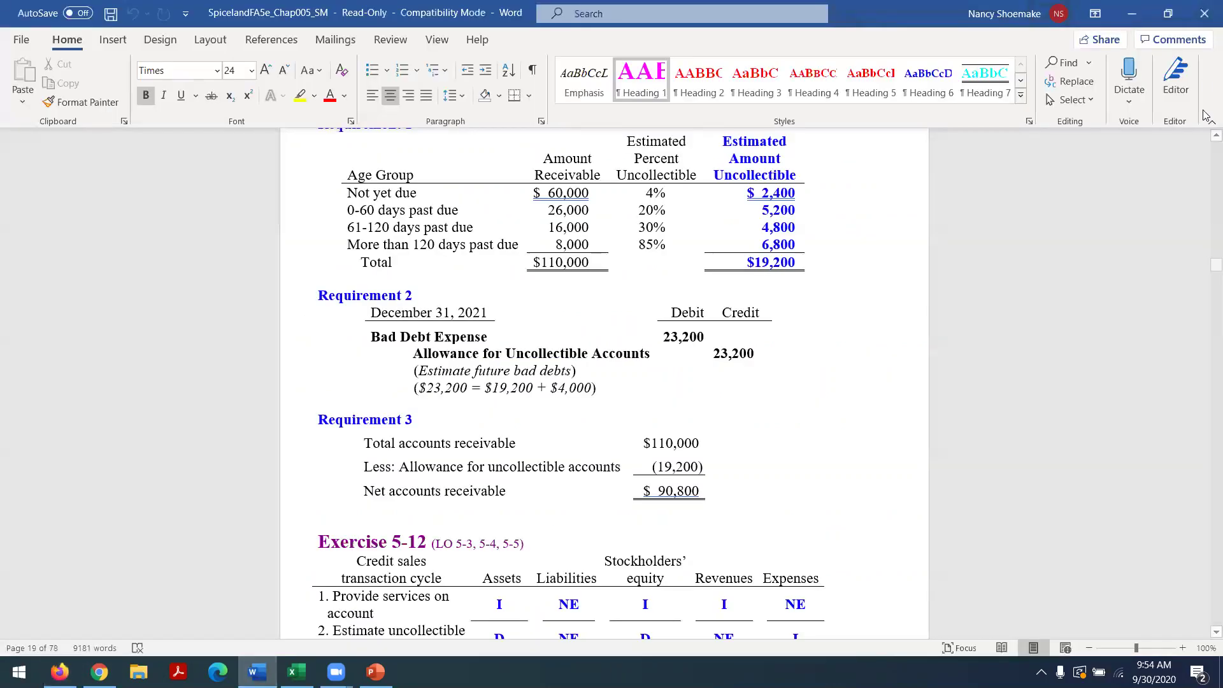
scroll(1206, 160, up, 20)
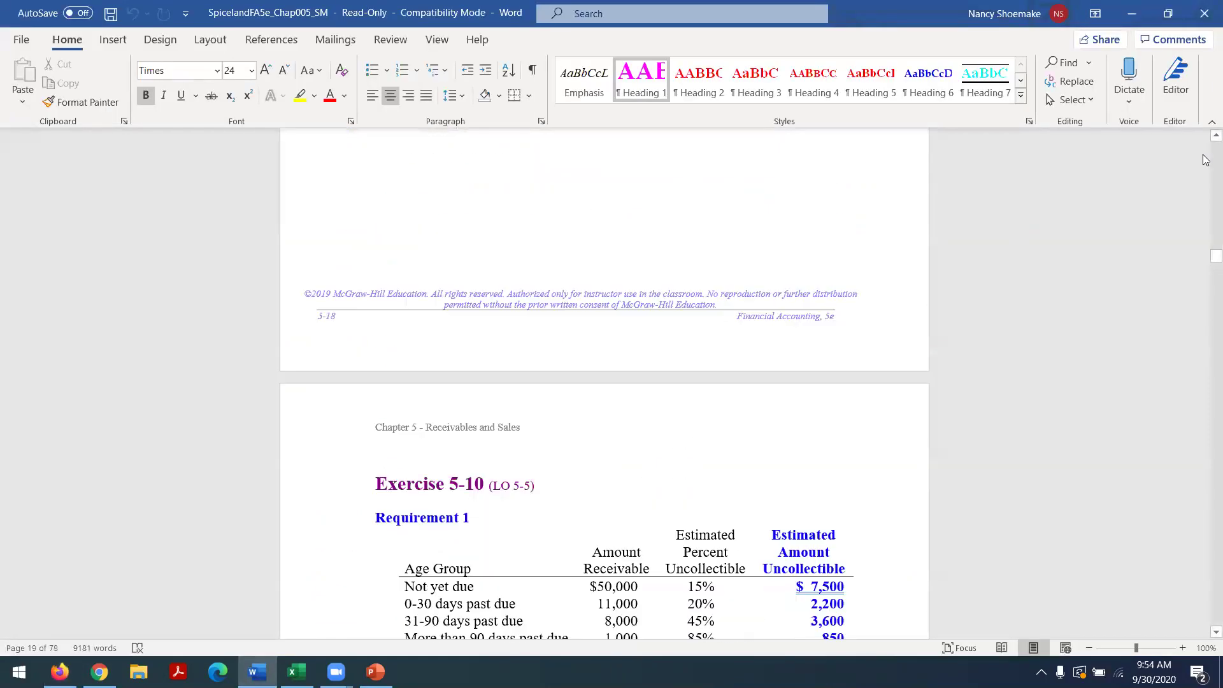
scroll(1206, 160, up, 20)
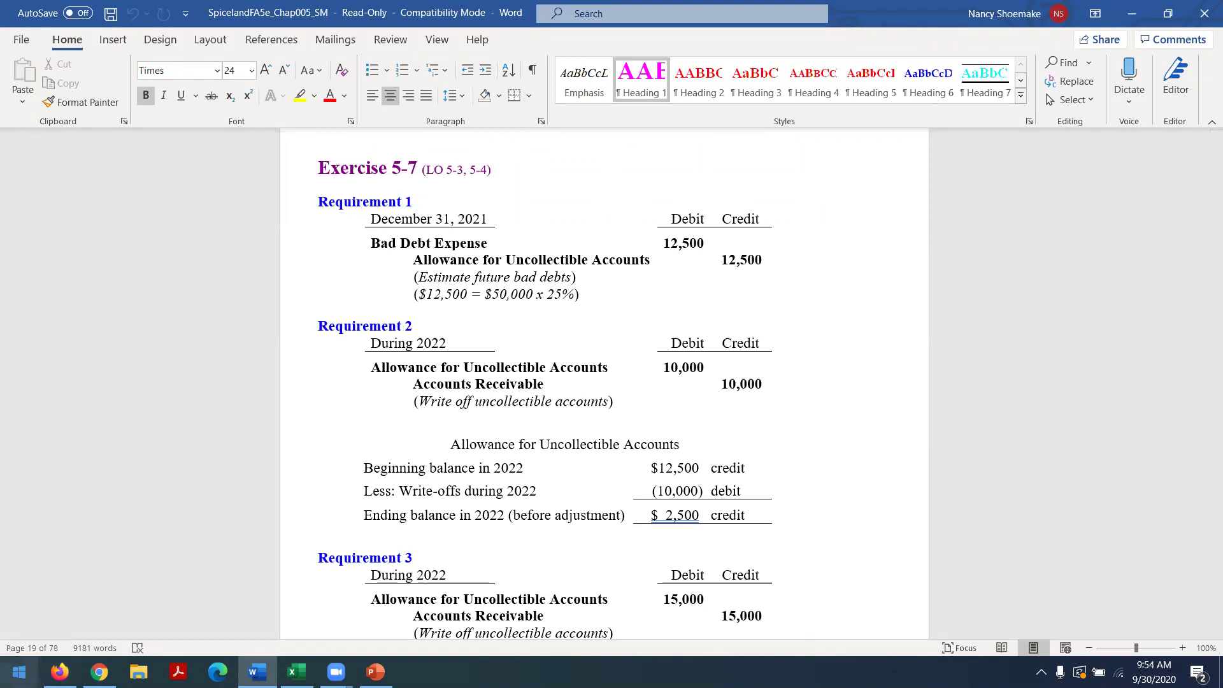
In the Excel Allowance for Uncollectible T-account, enter 12500 as the ending balance in N23 and 12500 as the credit adjustment in N19.
click(296, 671)
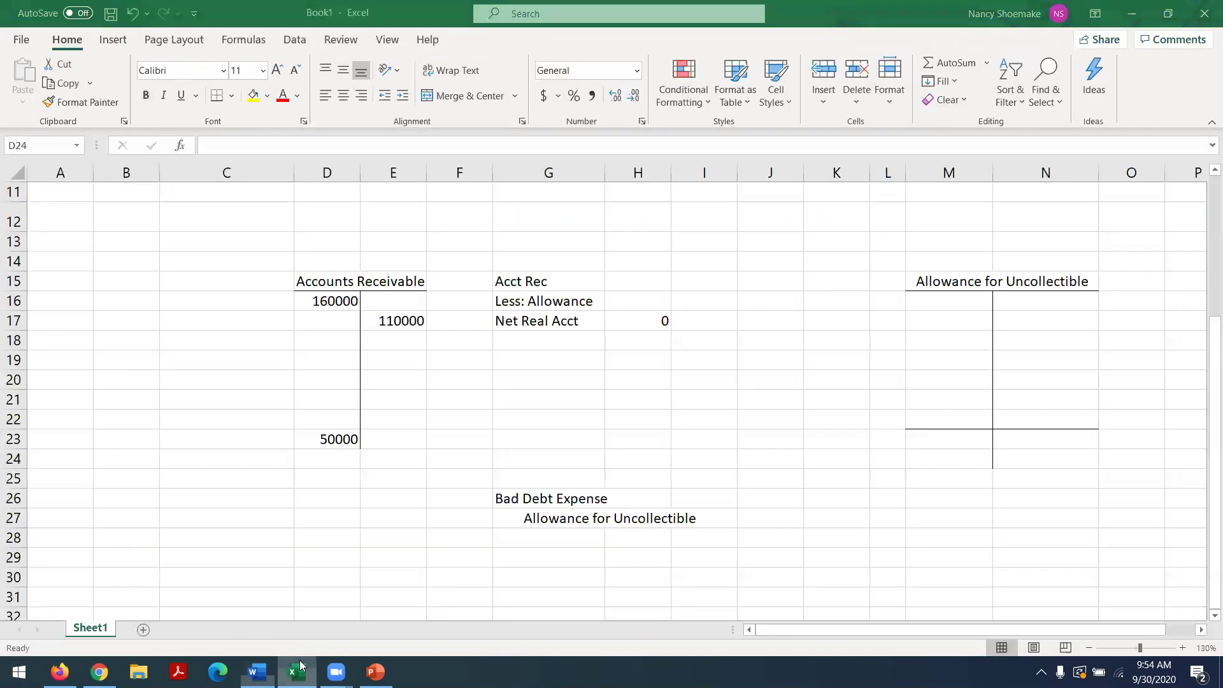
click(1021, 444)
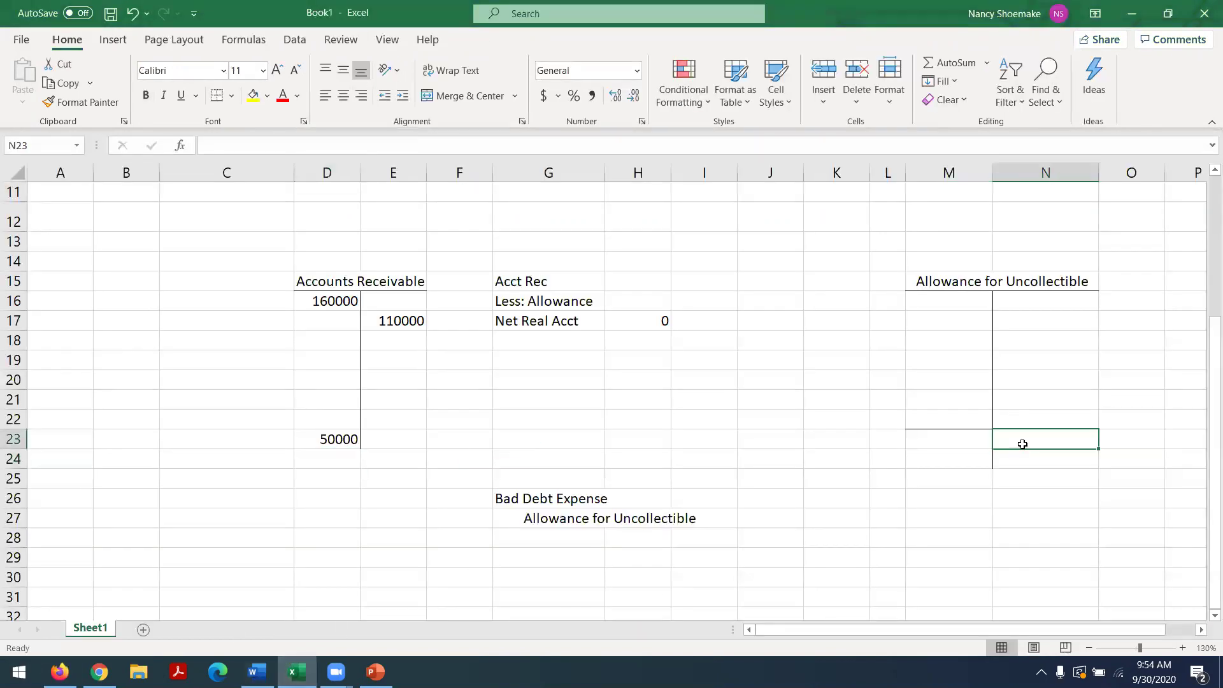
text(12500)
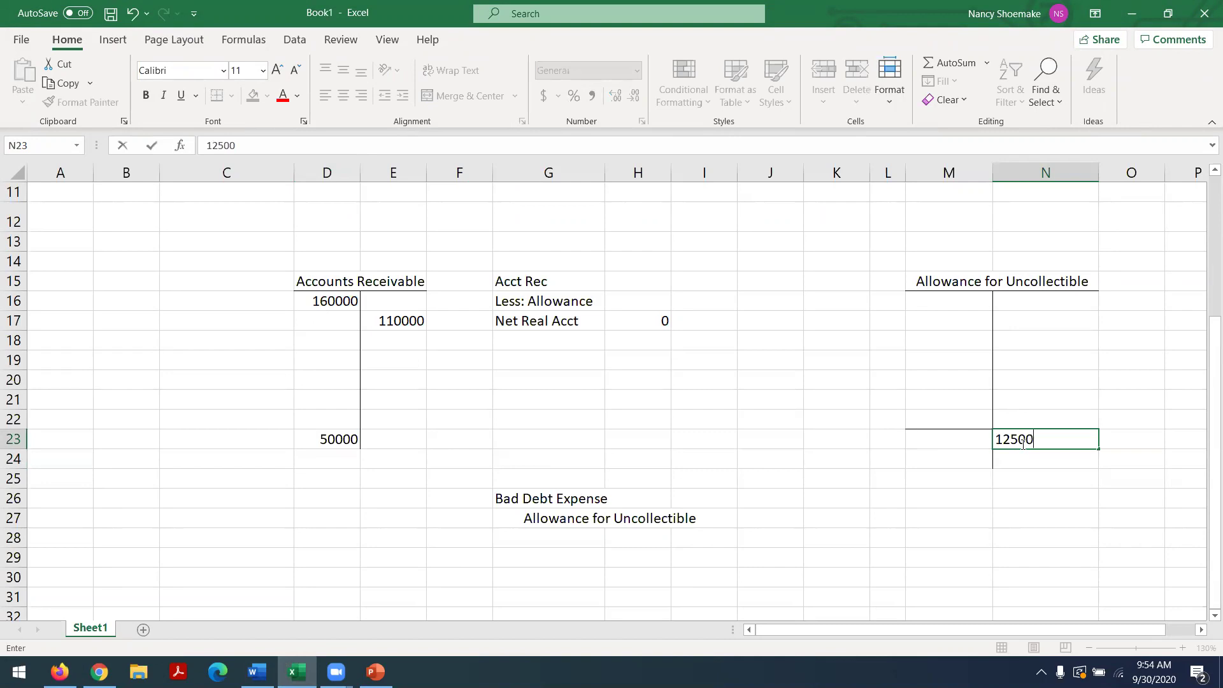
key(Return)
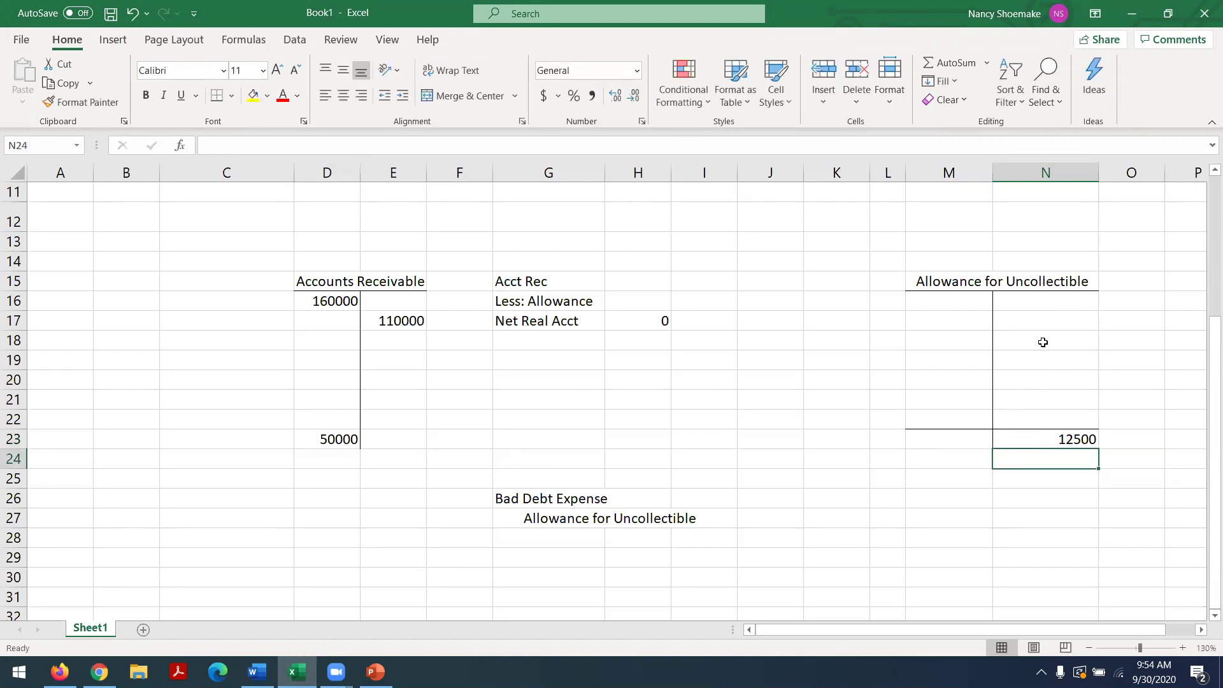
click(1045, 362)
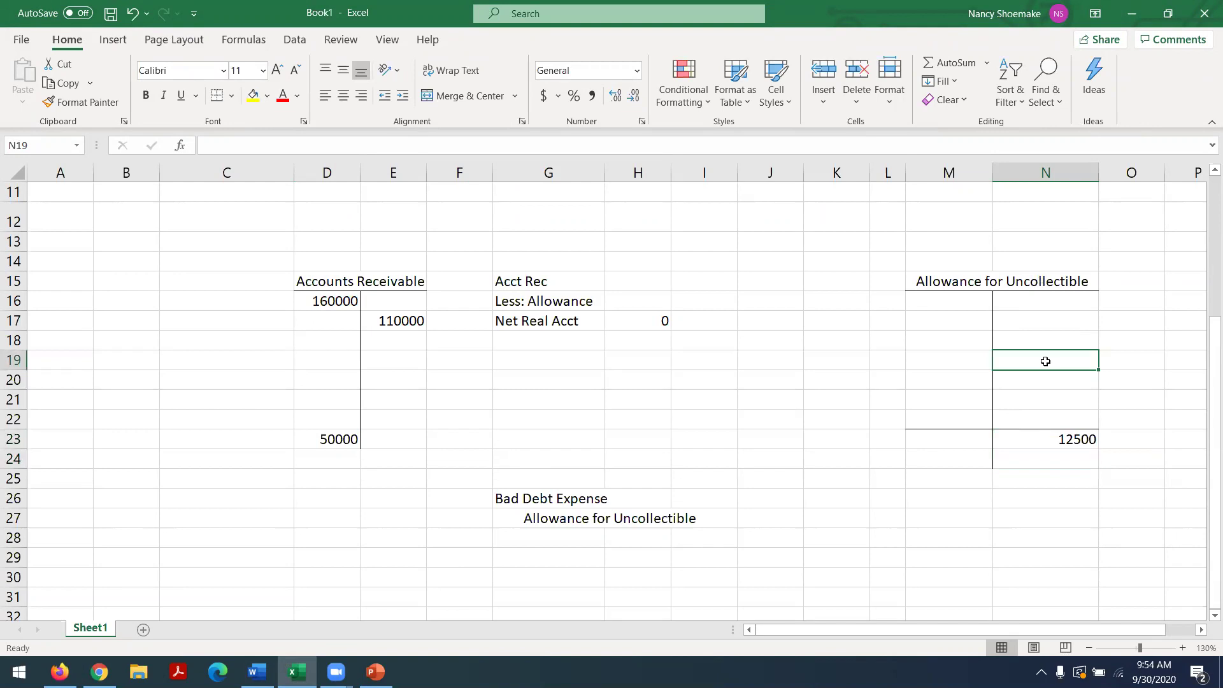
text(12500)
key(Return)
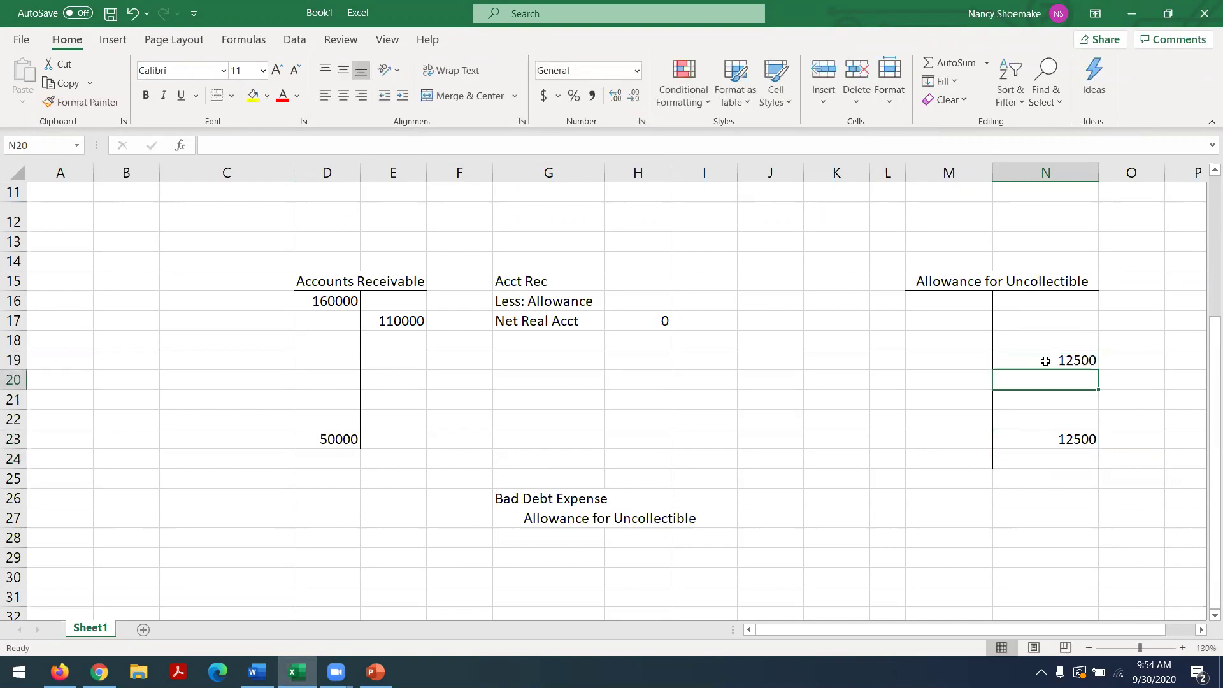
Enter 12500 as the Bad Debt Expense debit in I26 and 12500 as the allowance credit in J27.
click(682, 502)
text(12500)
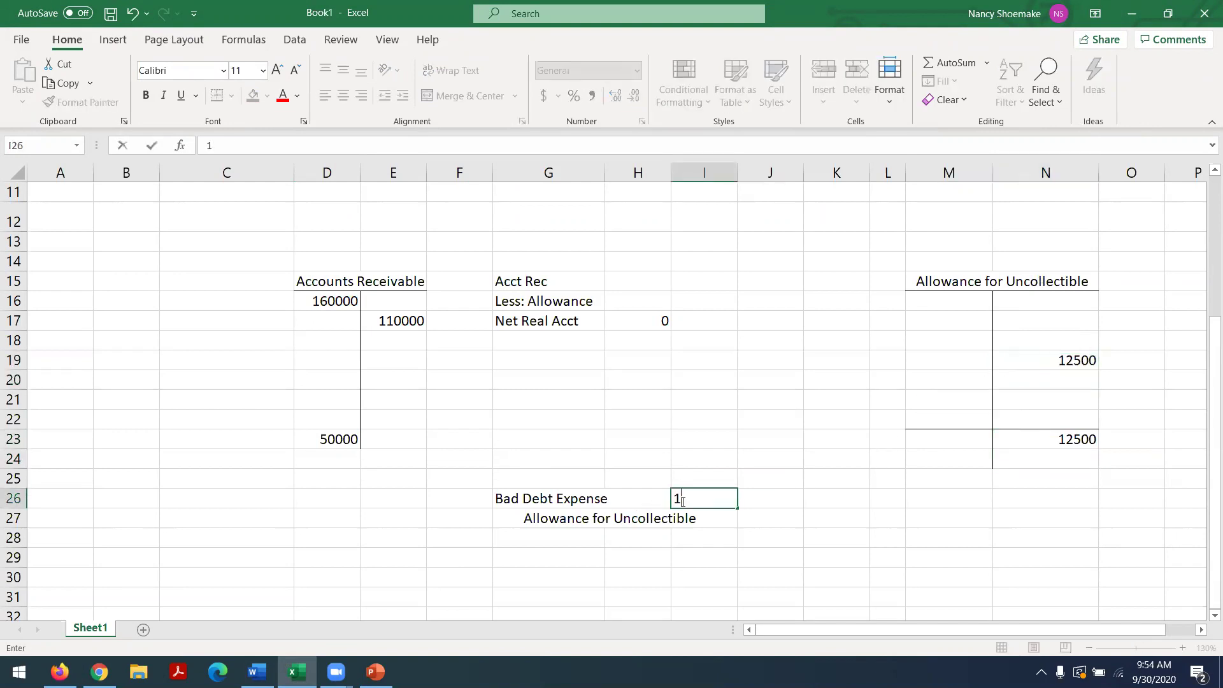
click(771, 513)
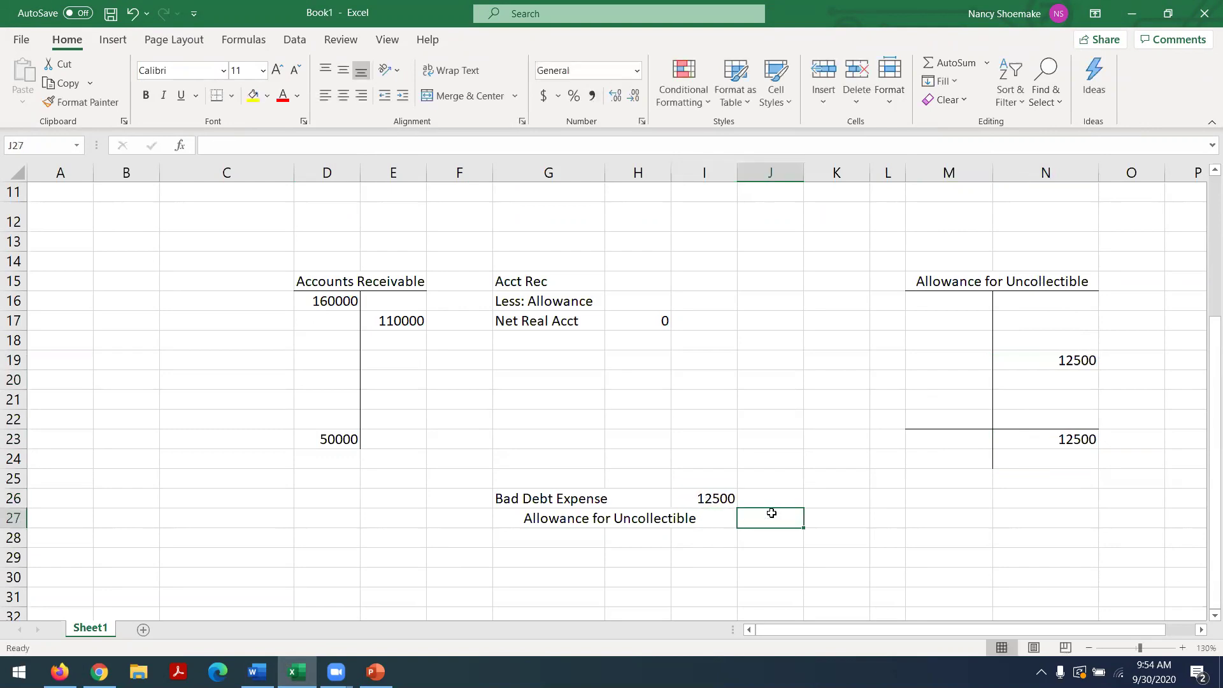
text(12500)
key(Return)
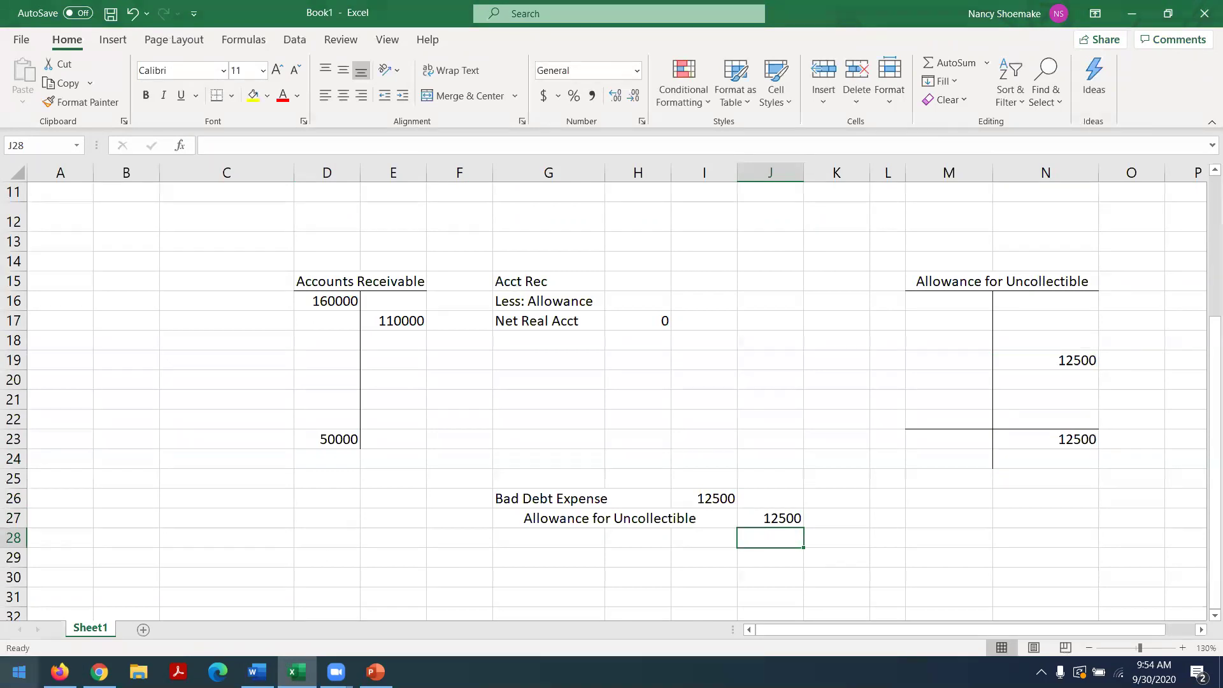
Review the E5–7 requirements in the ebook and the Exercise 5-7 solution in Word, and return to the Excel workbook.
click(60, 671)
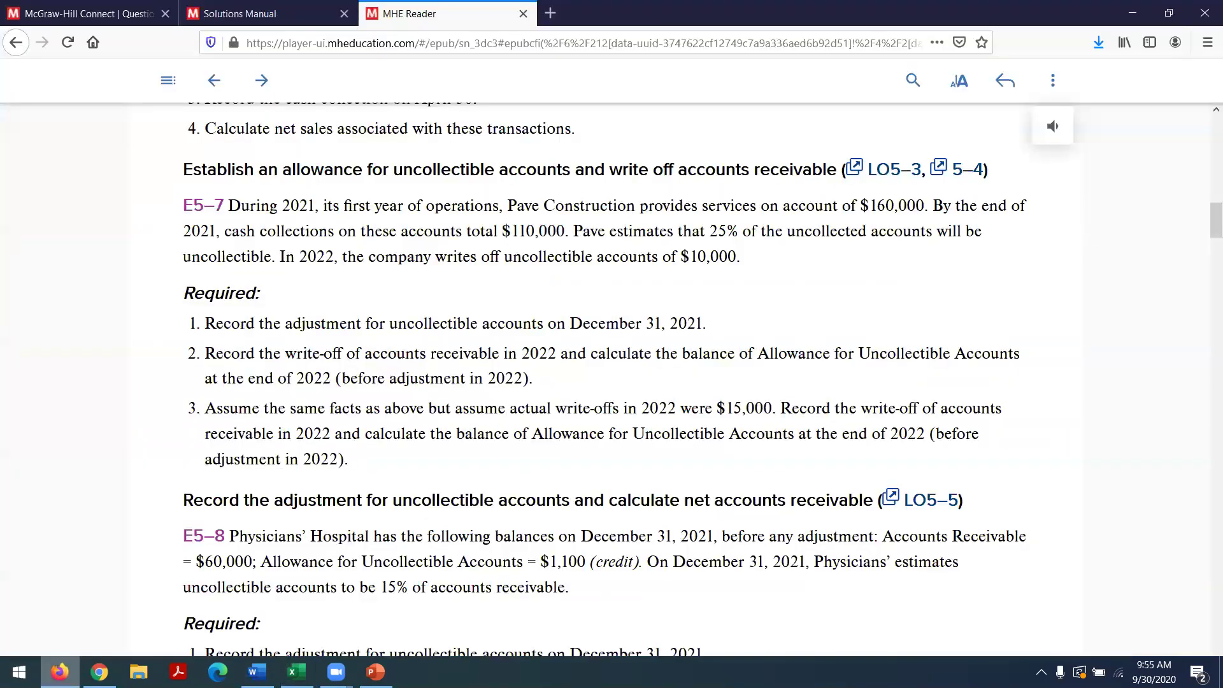
click(256, 672)
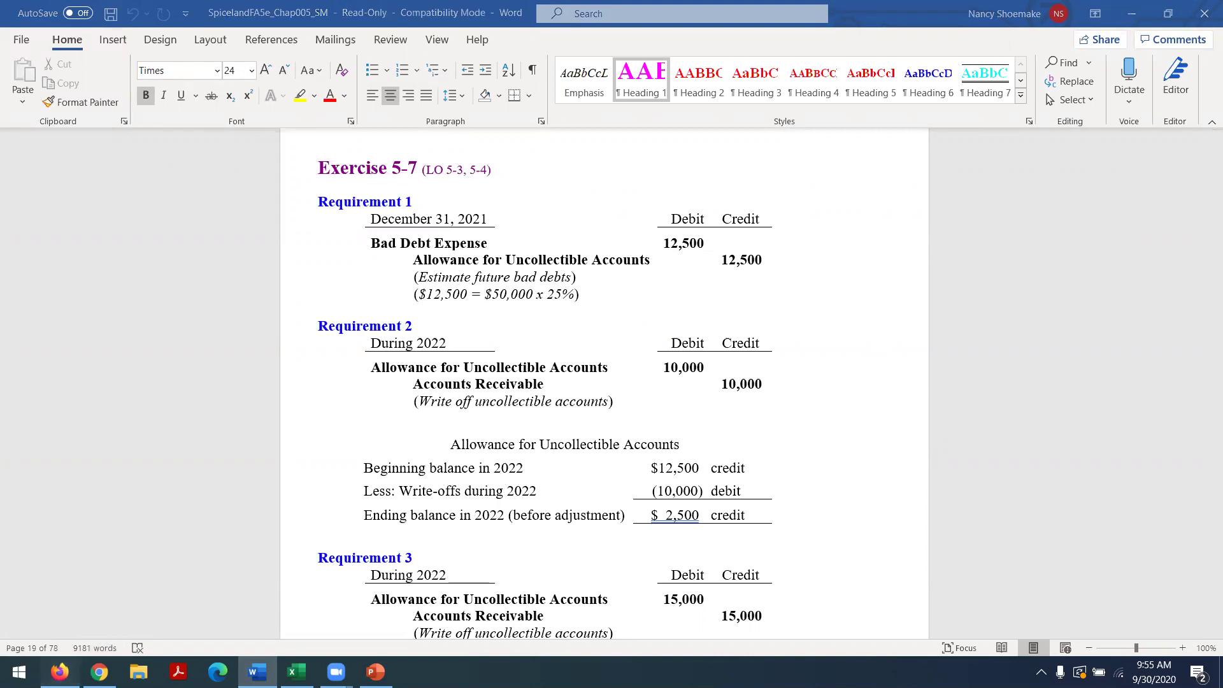
click(75, 665)
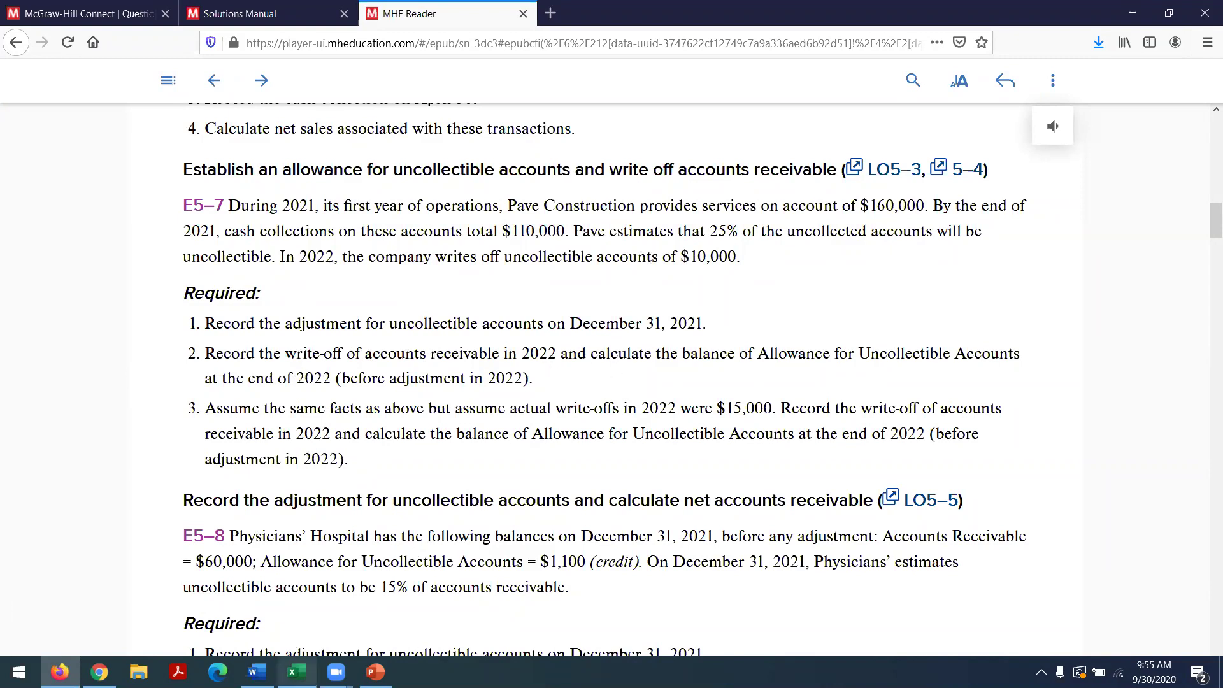
click(296, 671)
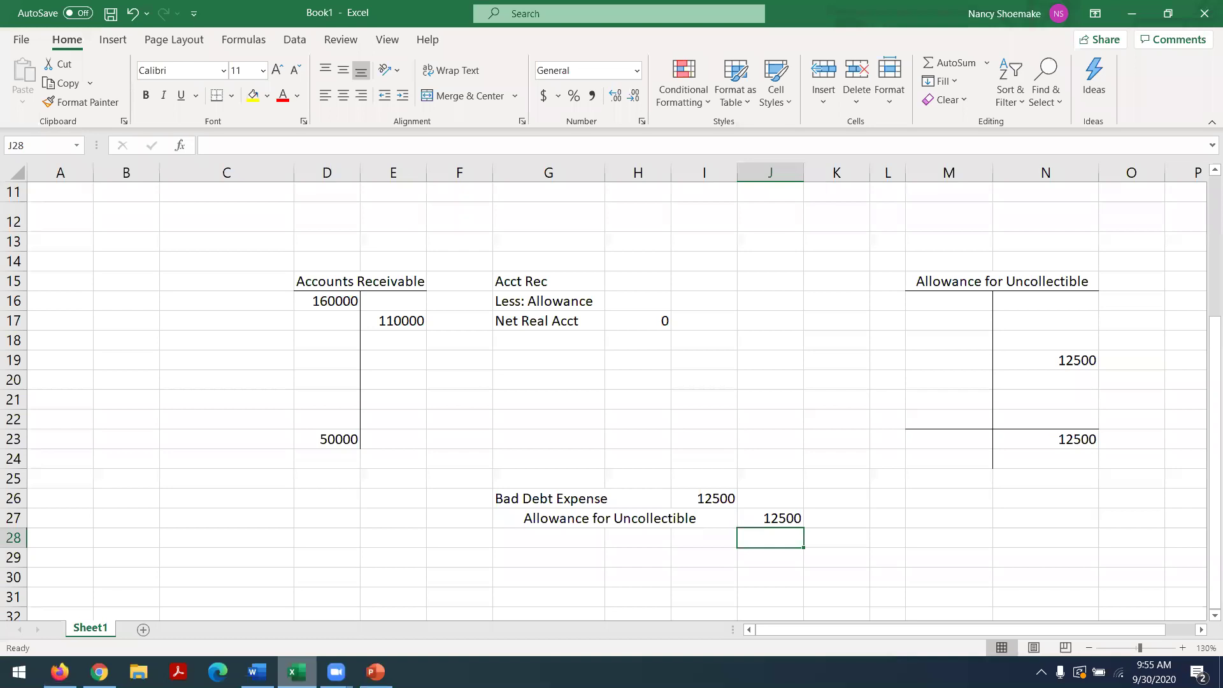
Start the write-off entry with "Allowance for Uncollec" in G29 and a 10000 debit in I29.
click(521, 560)
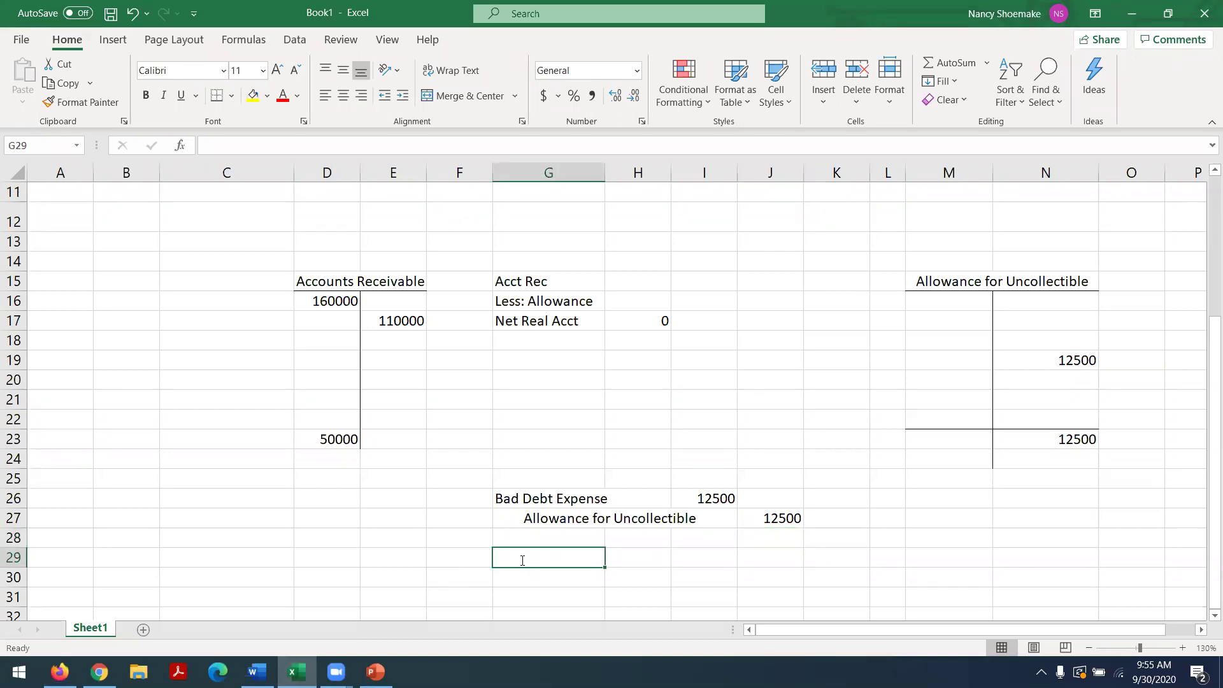
text(Allowance for Uncollec)
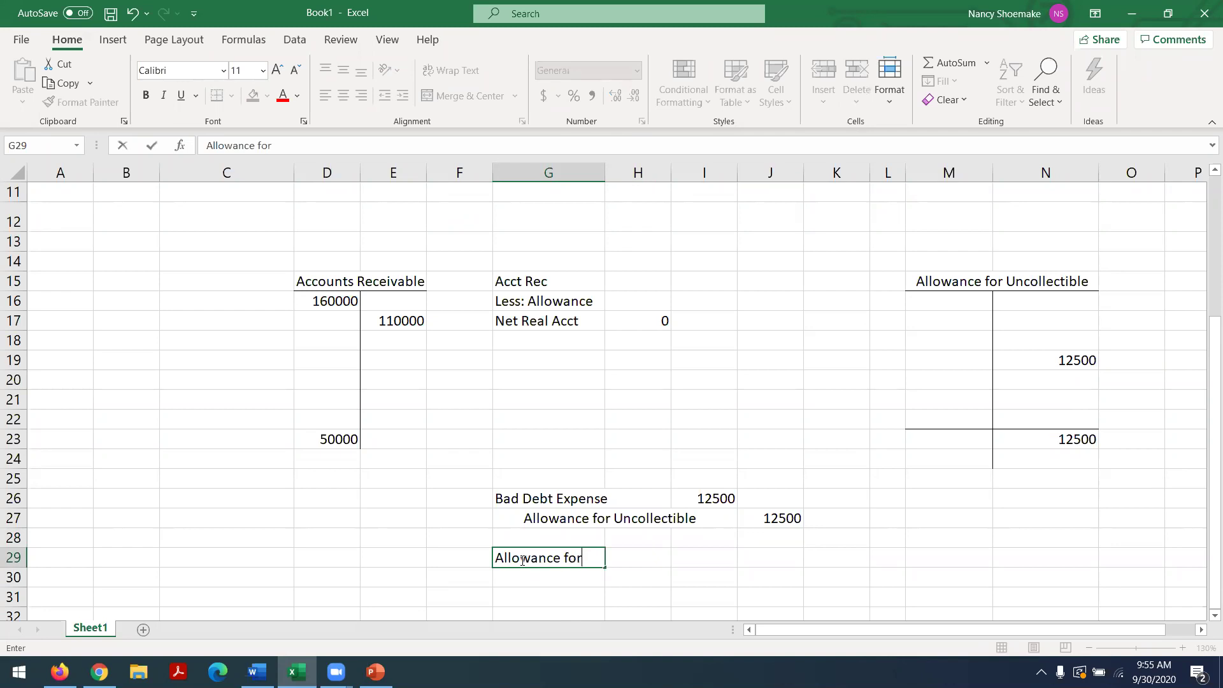
key(Tab)
key(Tab)
text(10000)
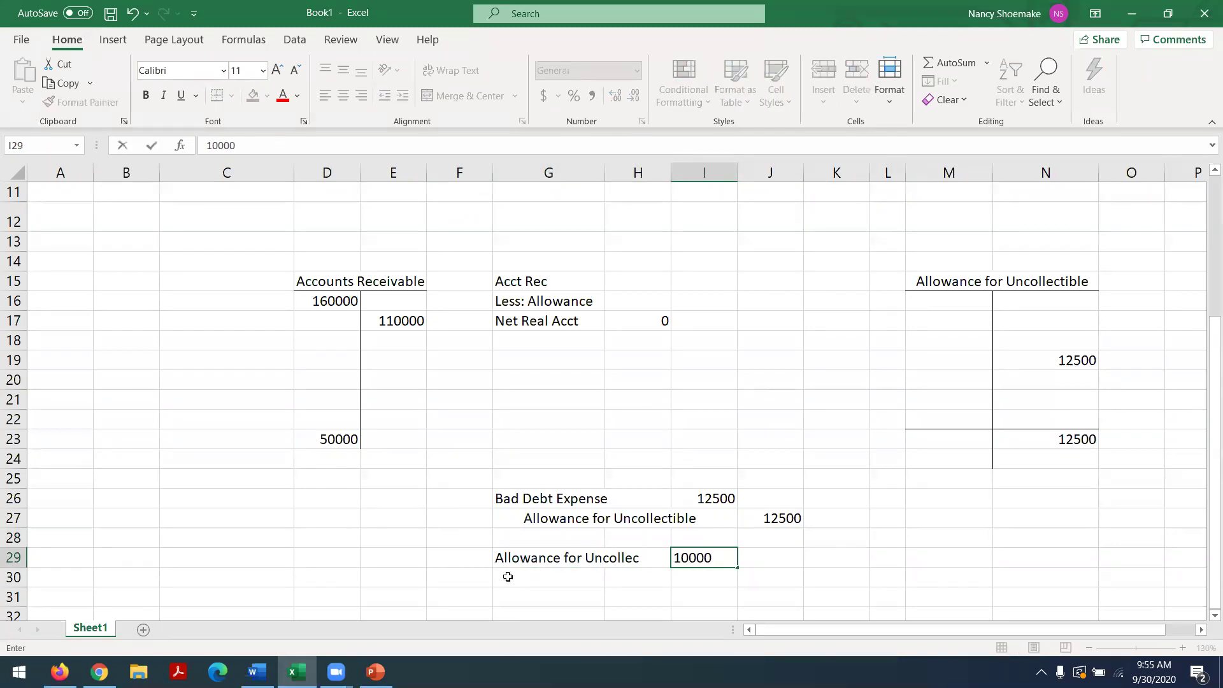
Complete the write-off entry with an indented "Accounts Rec" in G30 and a 10000 credit in J30.
click(518, 583)
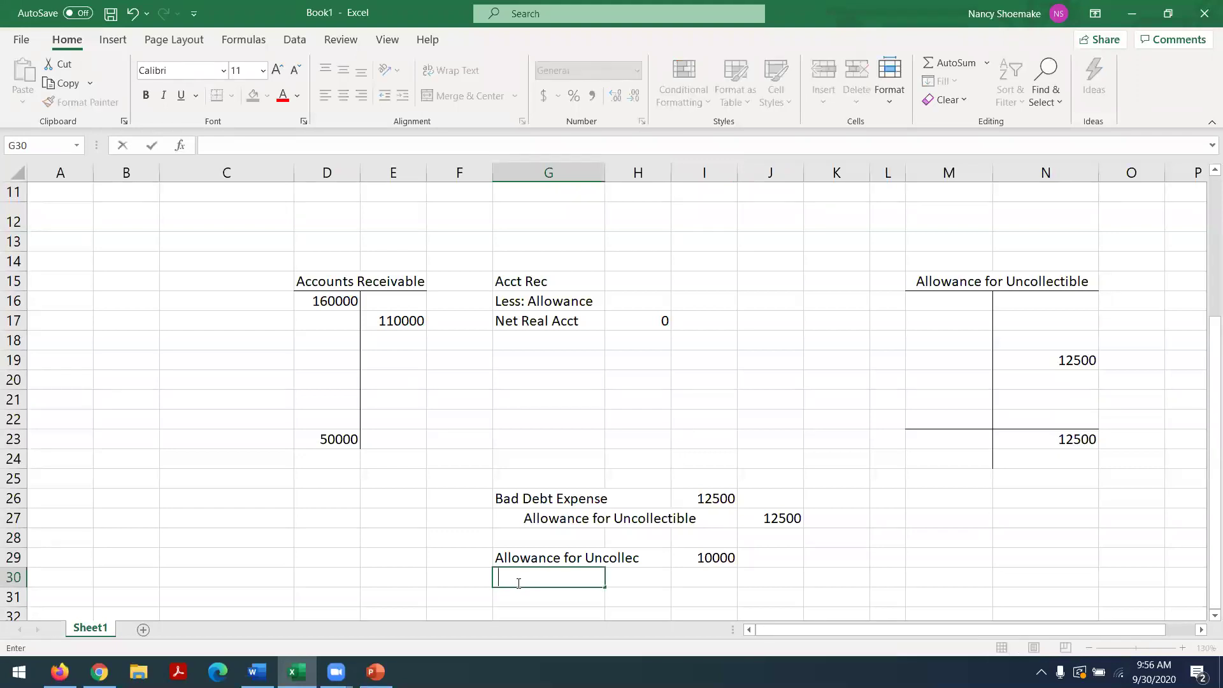
text(Accounts Rec)
key(Tab)
key(Tab)
key(Tab)
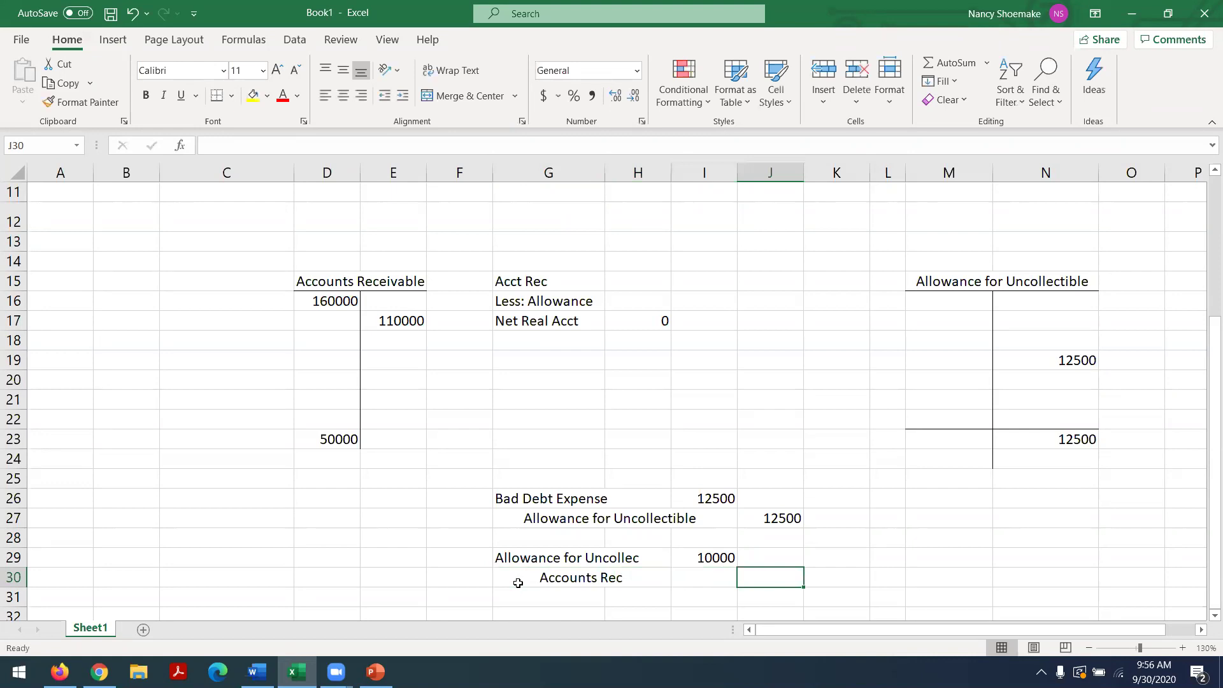
text(10000)
key(Return)
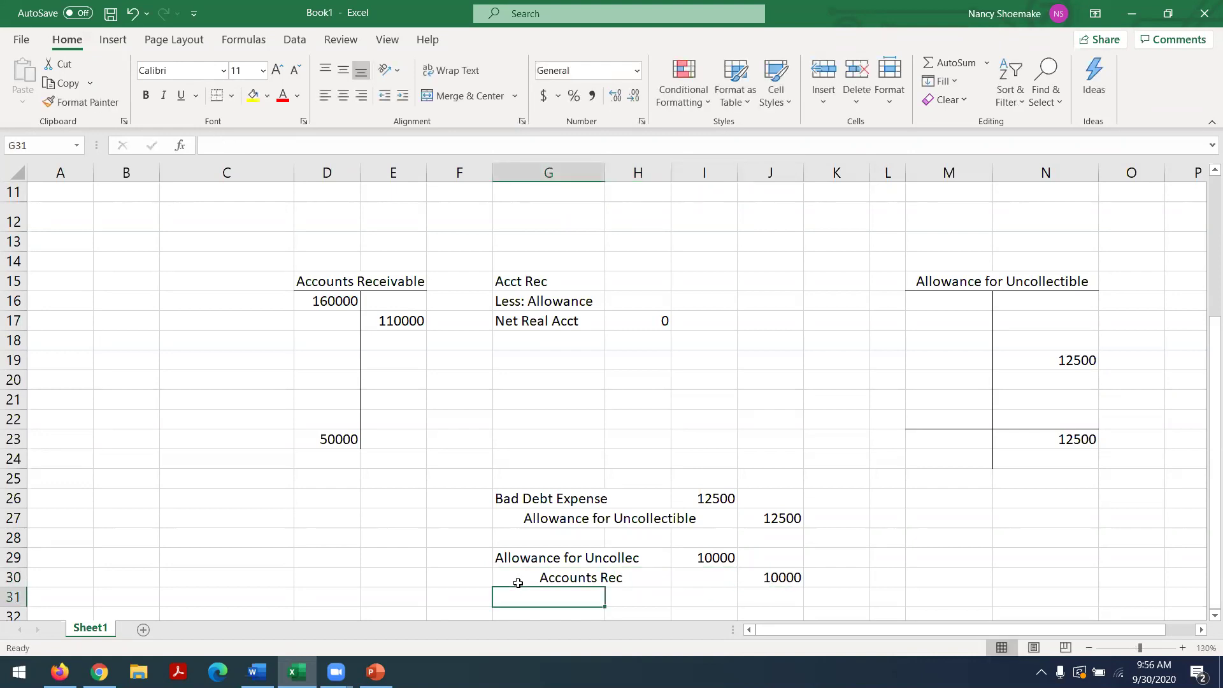
Clear the Accounts Receivable ending balance in D23 and post the 10000 write-off credit in E18.
click(324, 439)
key(BackSpace)
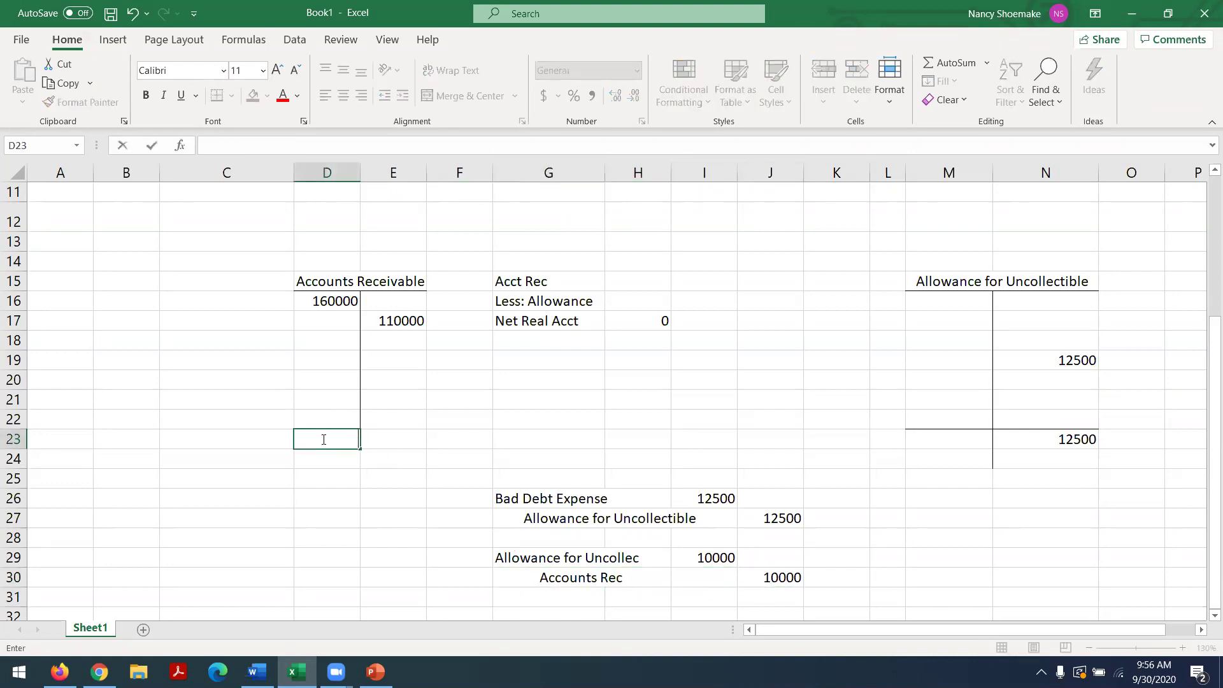
click(394, 336)
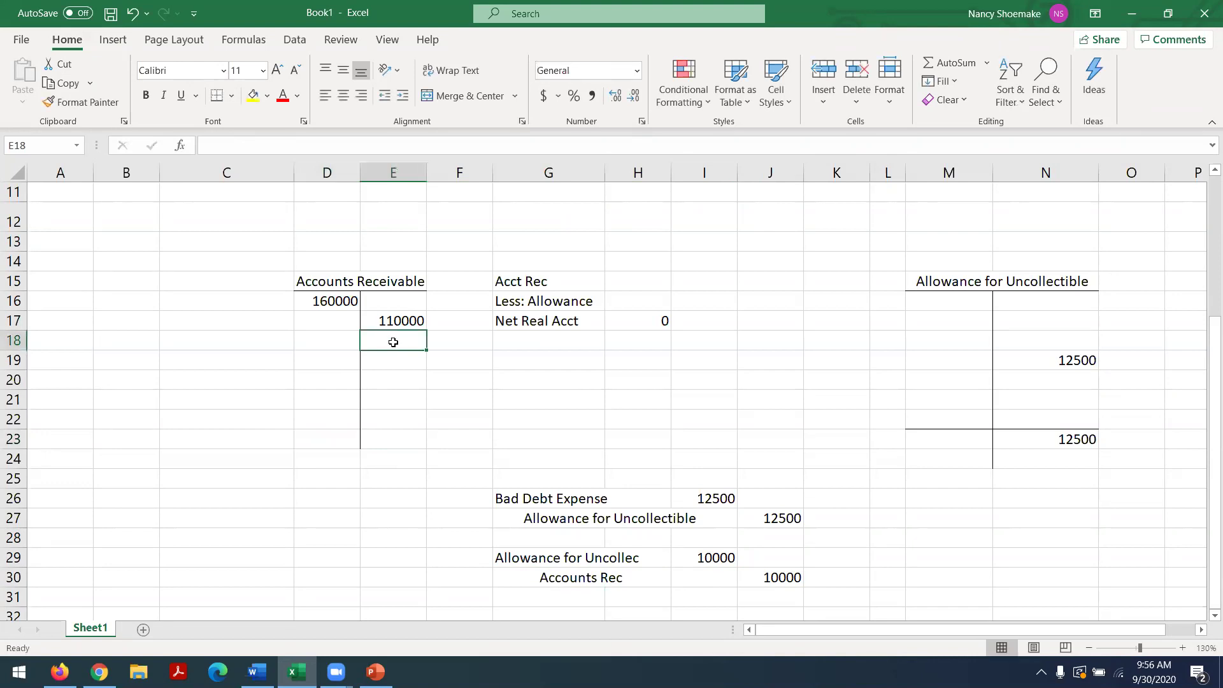
text(10000)
key(Return)
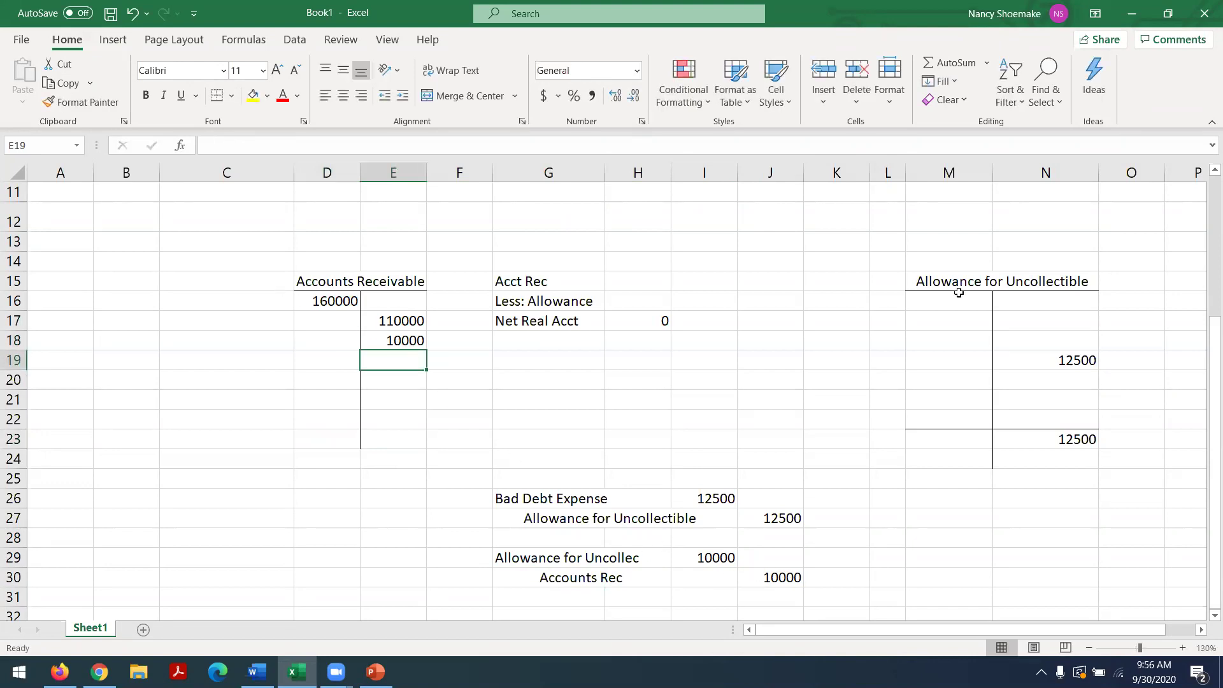
In the Allowance for Uncollectible T-account, post the 10000 write-off debit in M19 and set the ending credit balance in N23 to 2500.
click(934, 361)
text(10000)
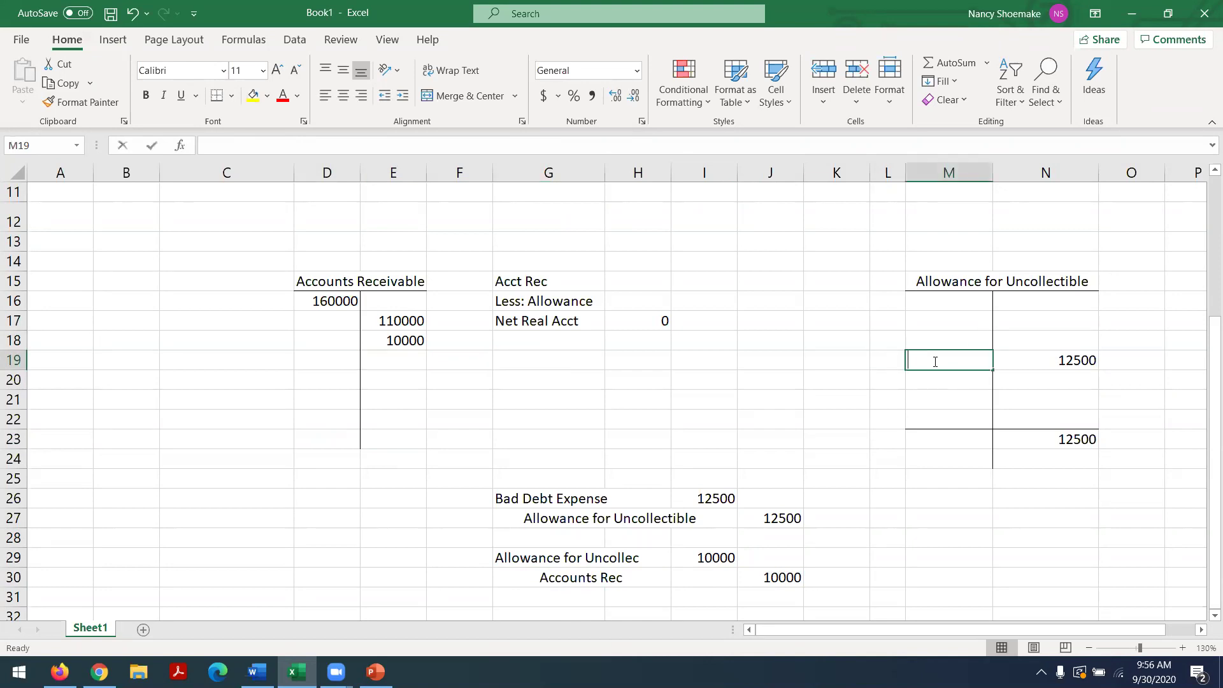
key(Return)
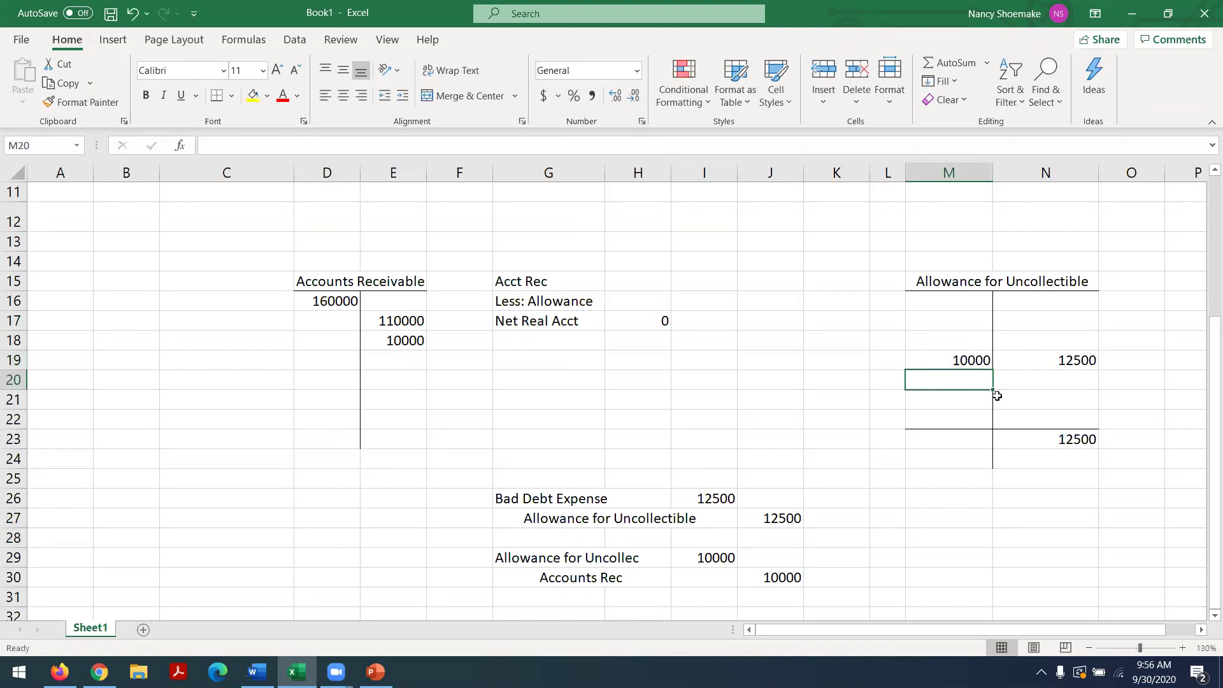
click(1038, 437)
key(BackSpace)
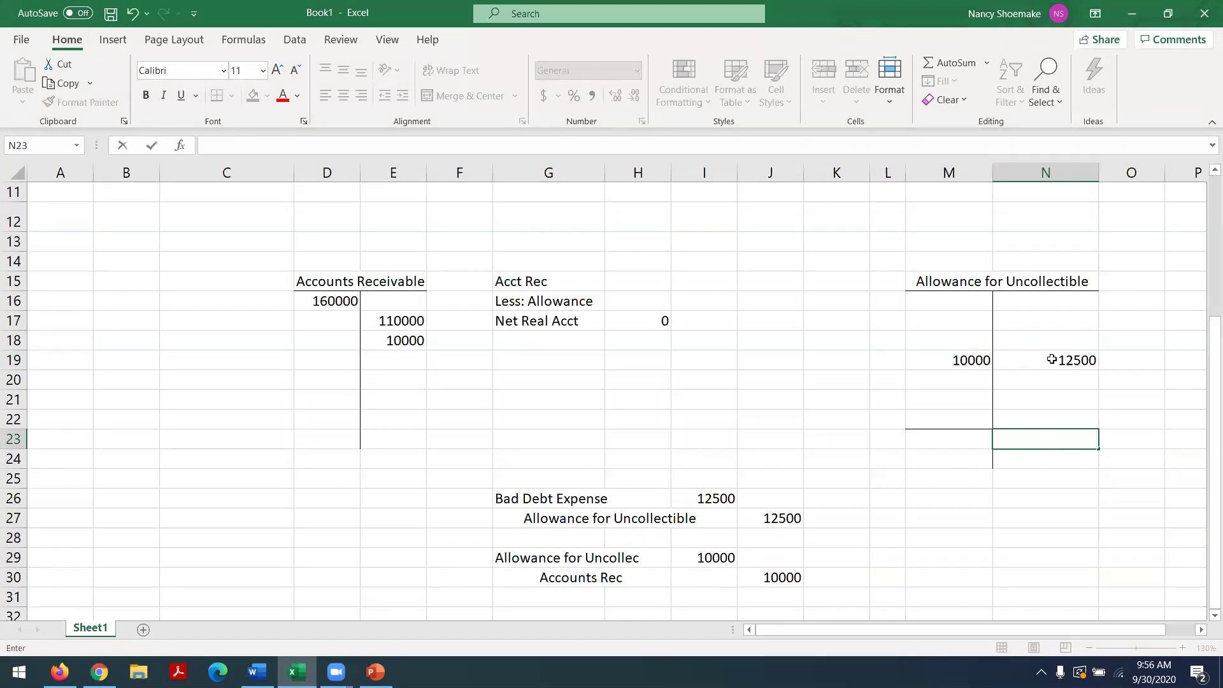
click(1036, 440)
text(2500)
key(Return)
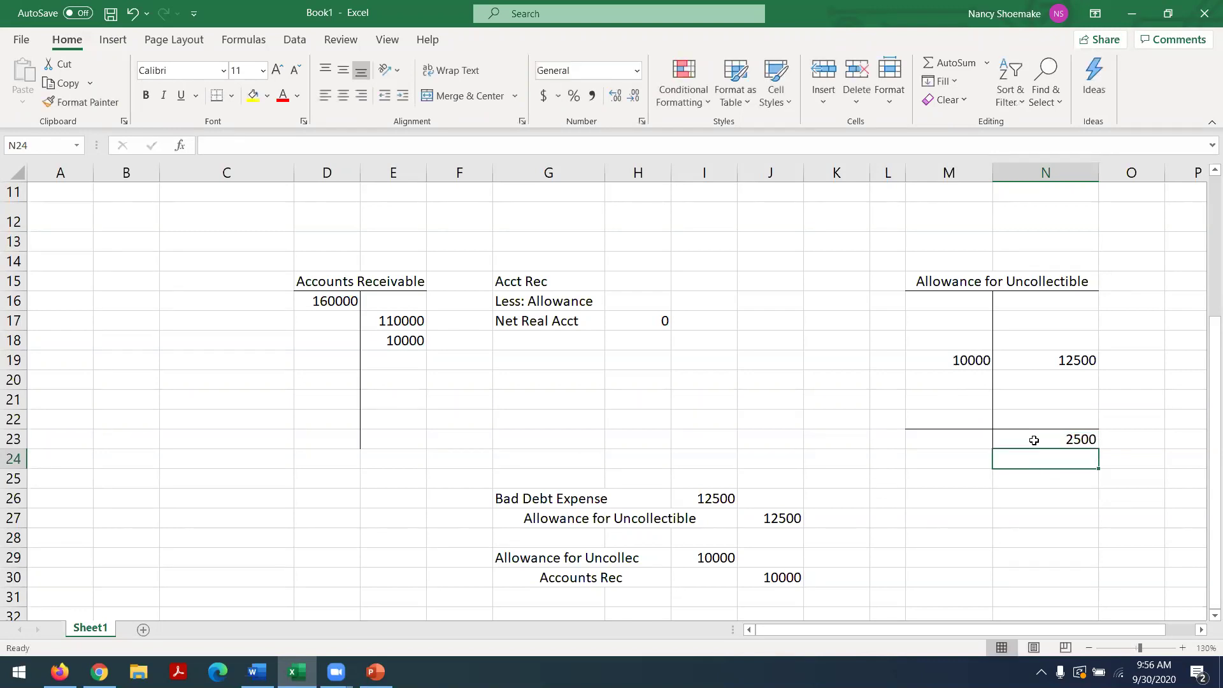
Enter 40000 in D21 as the Accounts Receivable debit balance after the write-off.
click(312, 410)
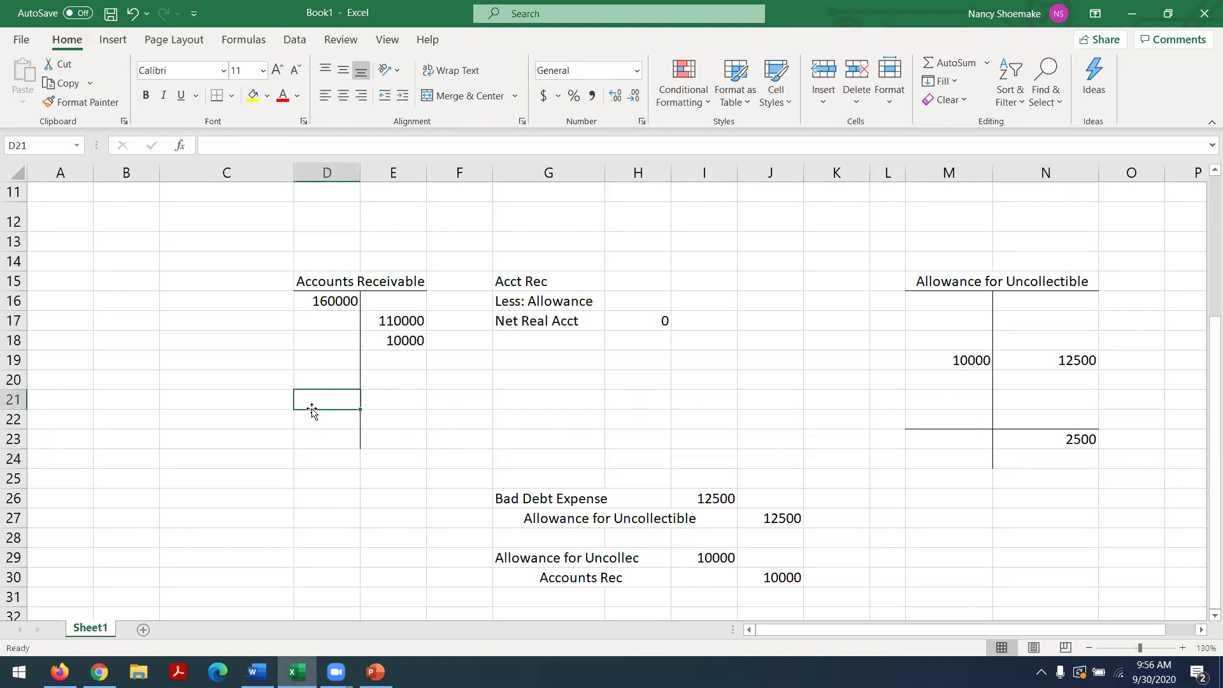
text(40000)
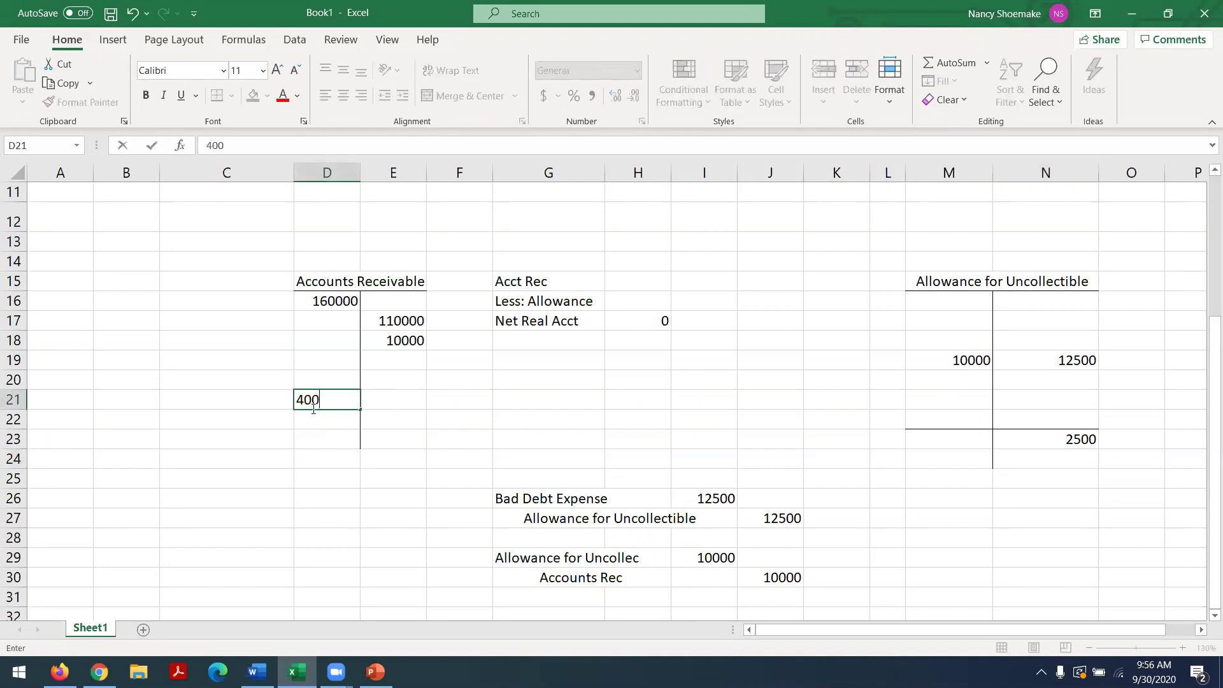
key(Return)
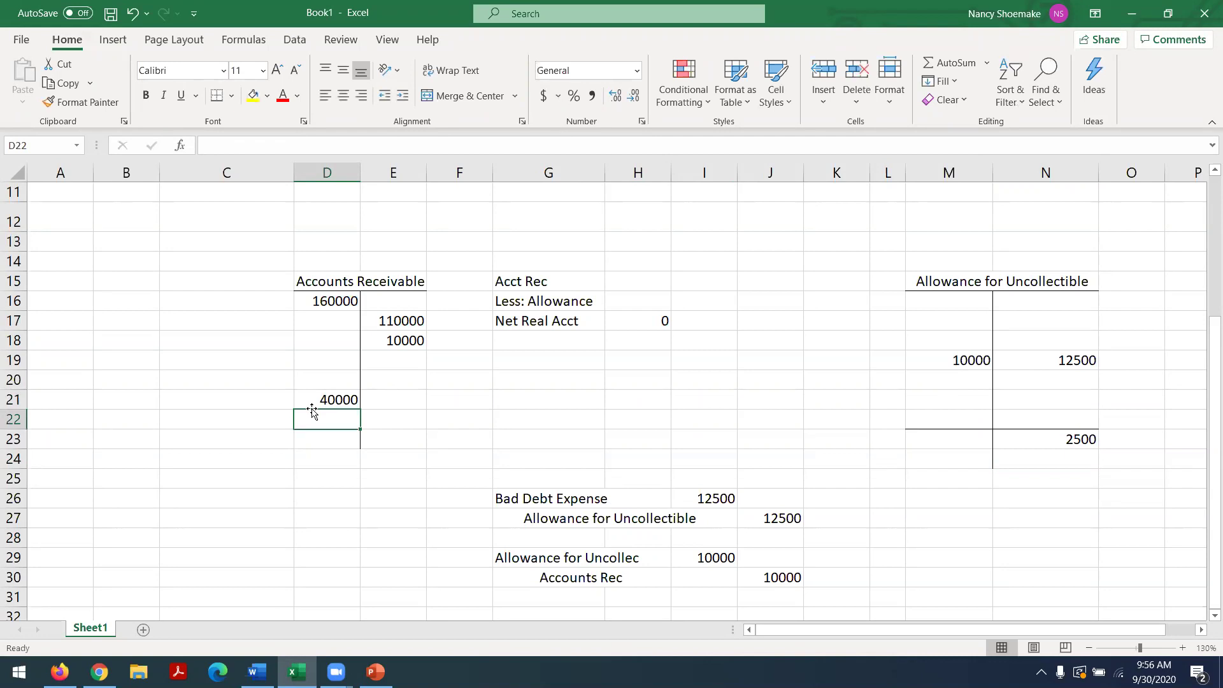
Check the Requirement 2 and 3 solutions of Exercise 5-7 in Word against the E5–7 requirements in the ebook.
click(257, 672)
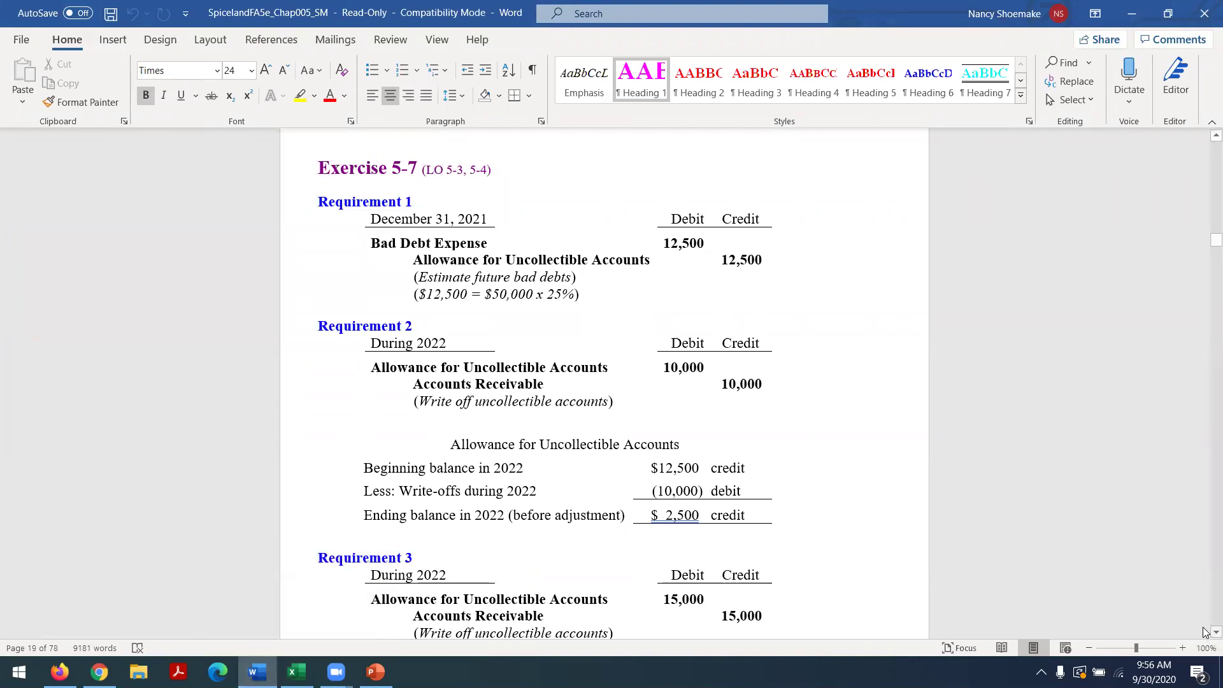
scroll(1203, 629, down, 2)
scroll(1204, 630, down, 5)
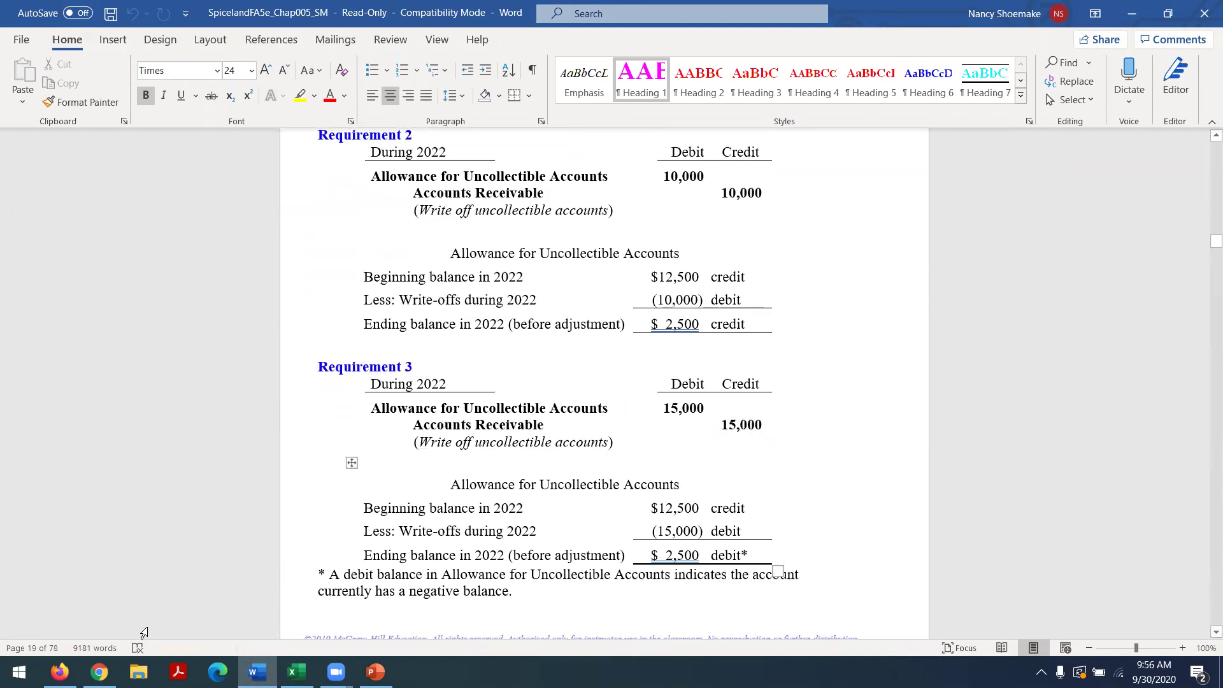
click(59, 671)
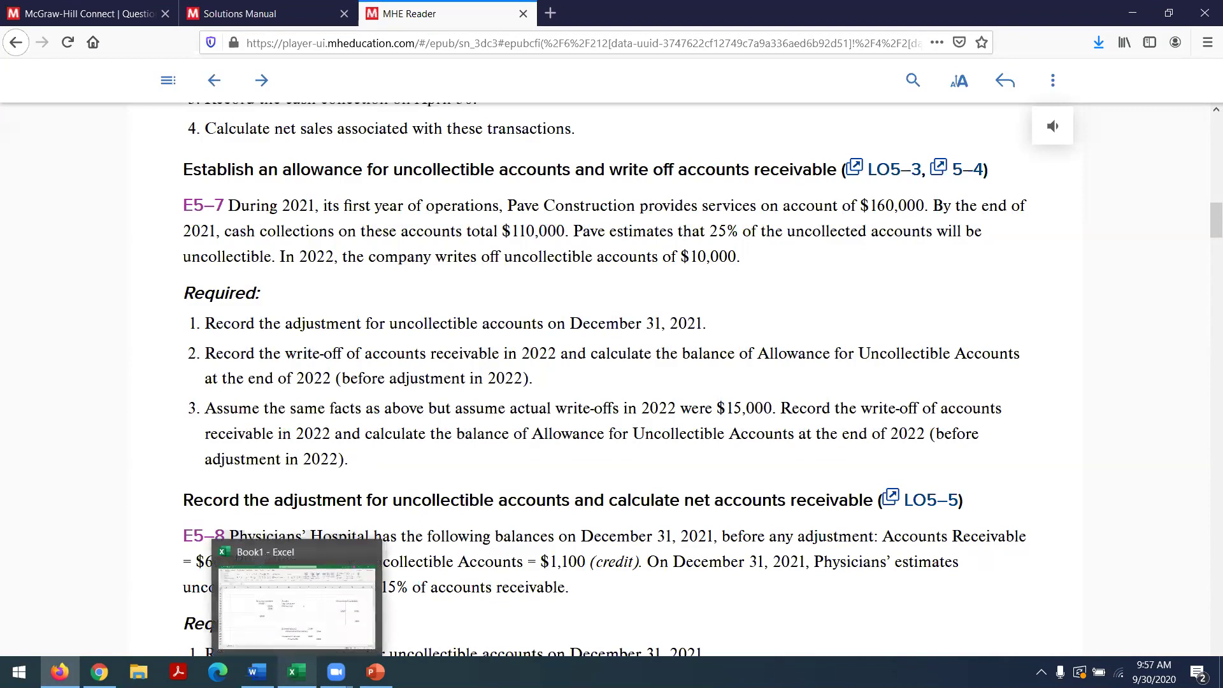
In the Excel write-off entry, change the allowance debit in I29 and the Accounts Rec credit in J30 to 15000.
click(296, 671)
click(715, 557)
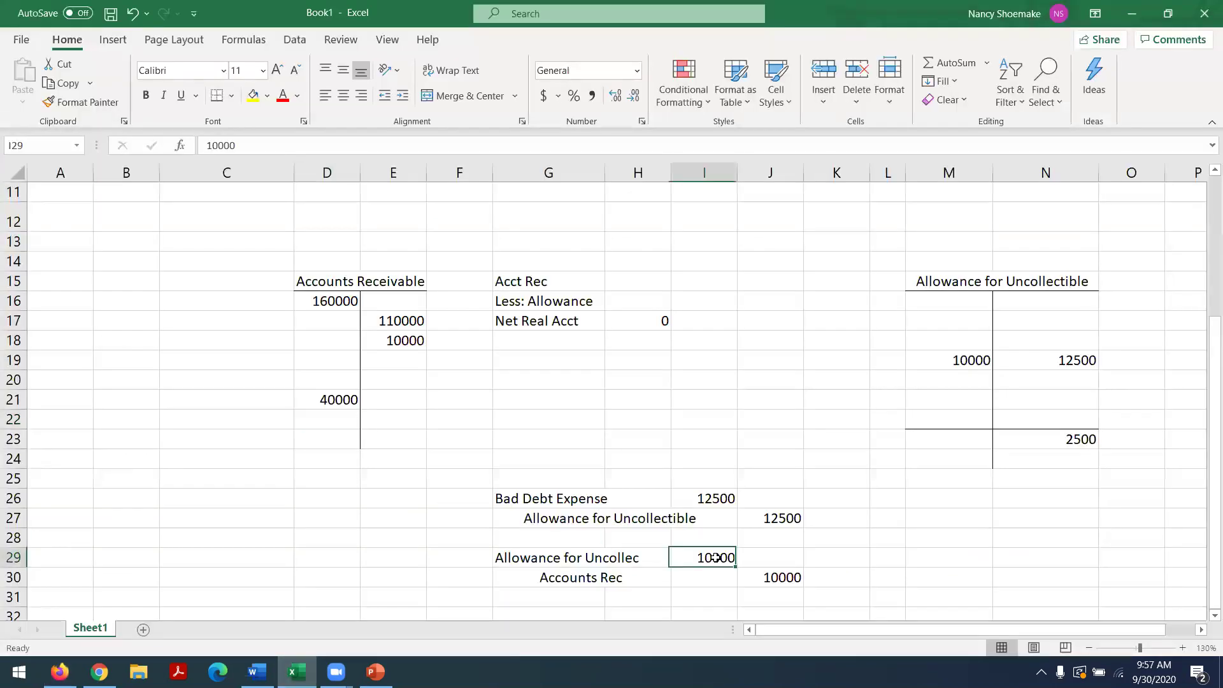
text(15000)
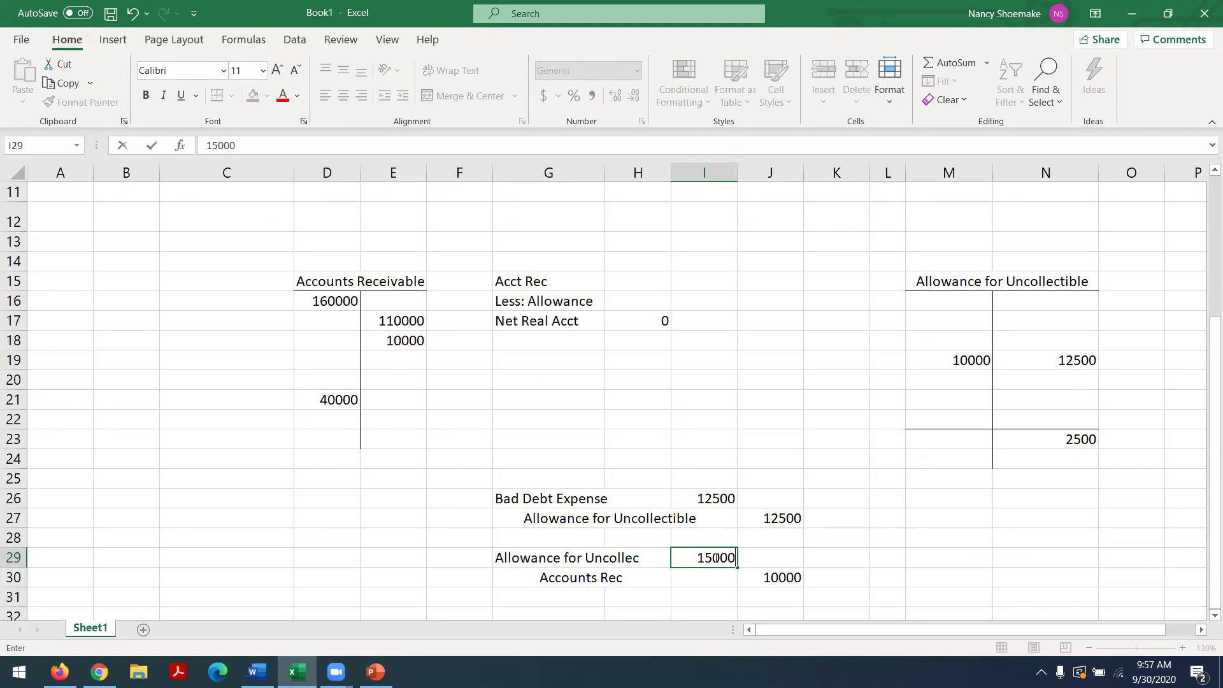
key(Return)
click(765, 577)
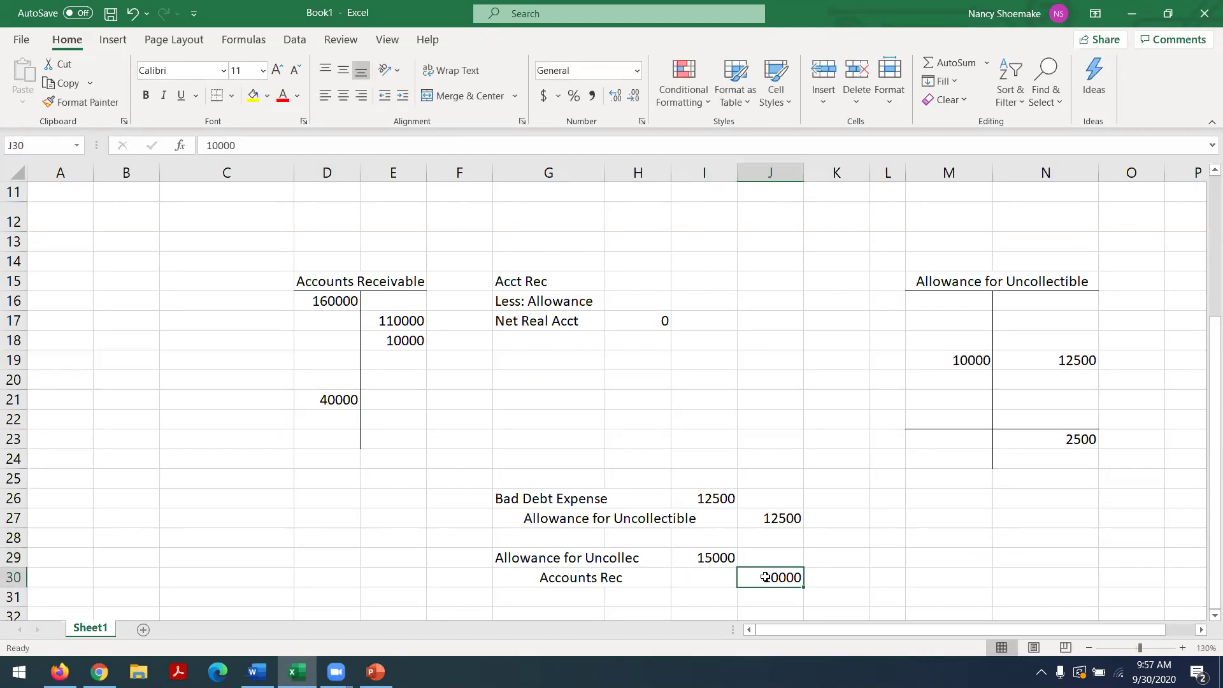
text(15000)
key(Return)
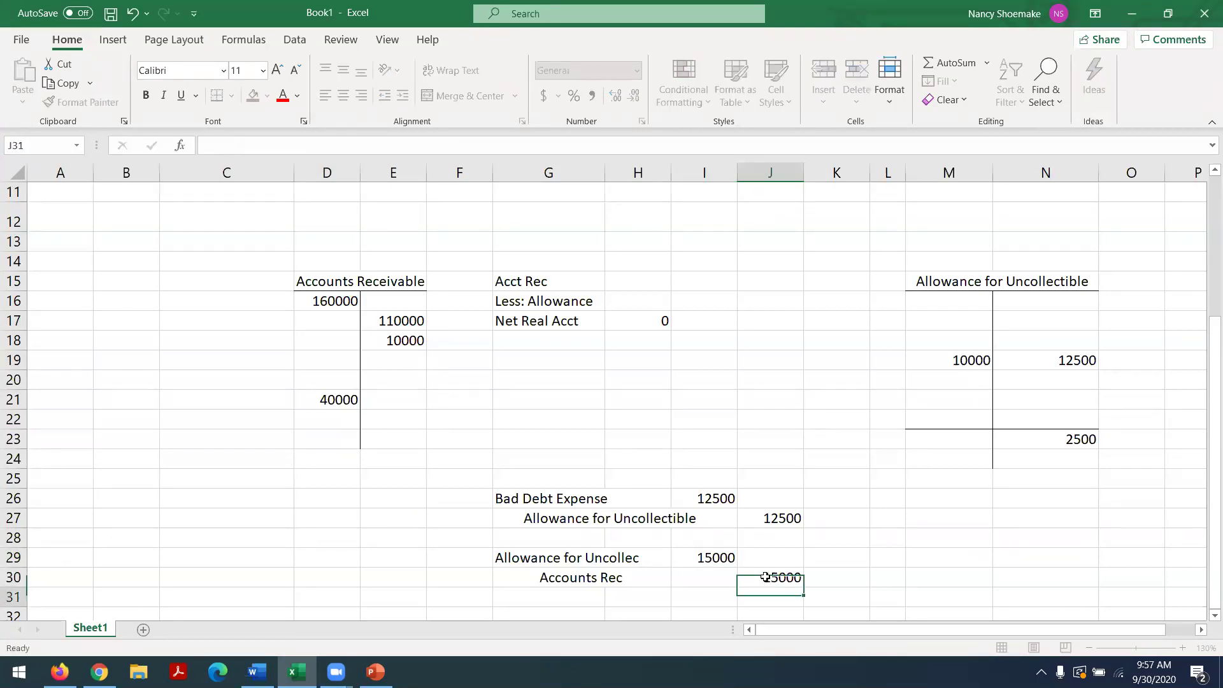
In the Accounts Receivable T-account, change the write-off credit in E18 to 15000 and the balance in D21 to 35000.
click(412, 340)
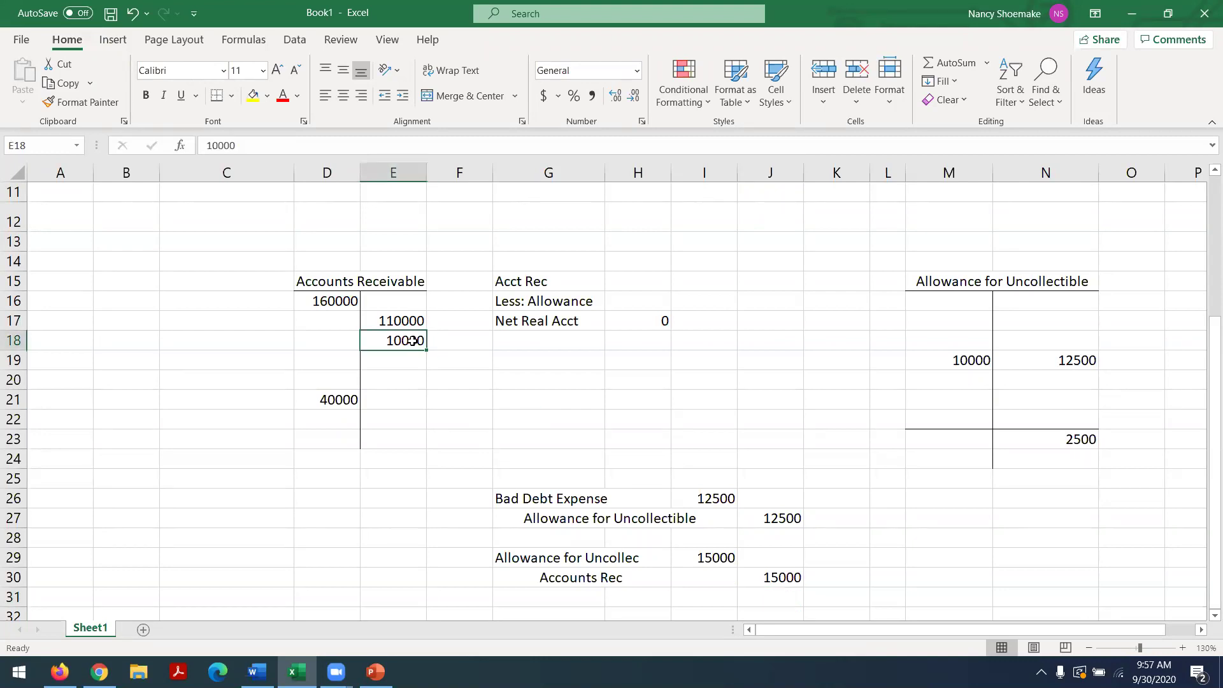
text(15000)
key(Return)
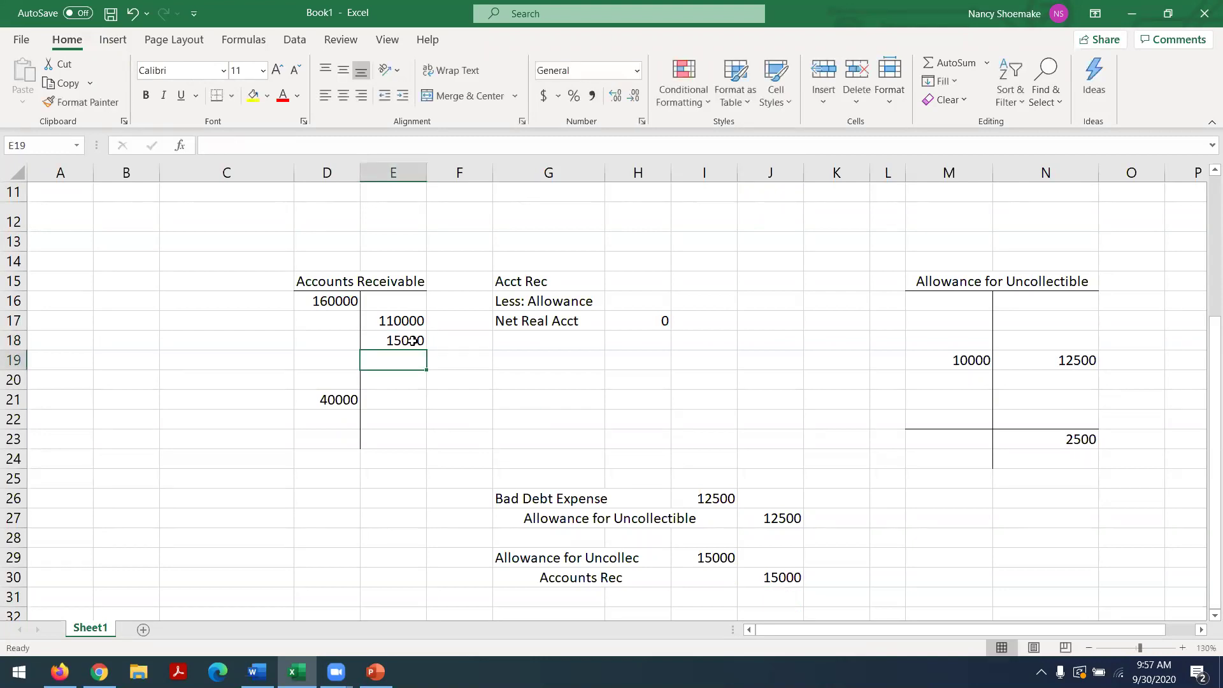
click(324, 400)
text(35000)
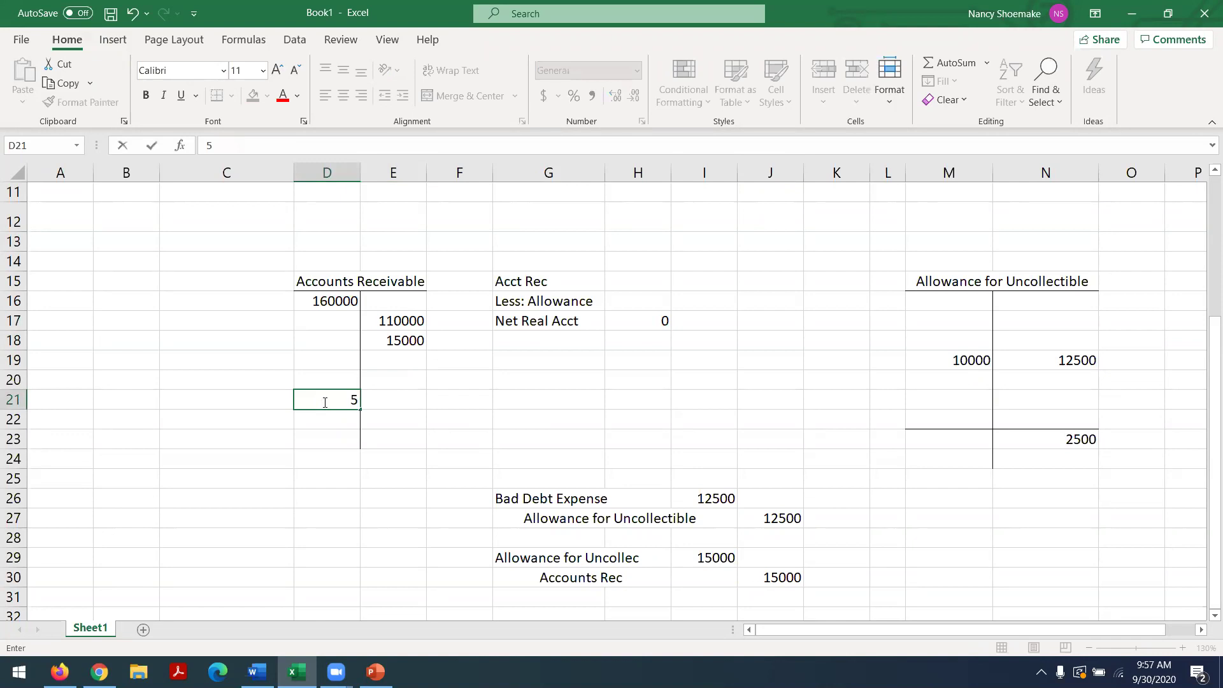
key(Return)
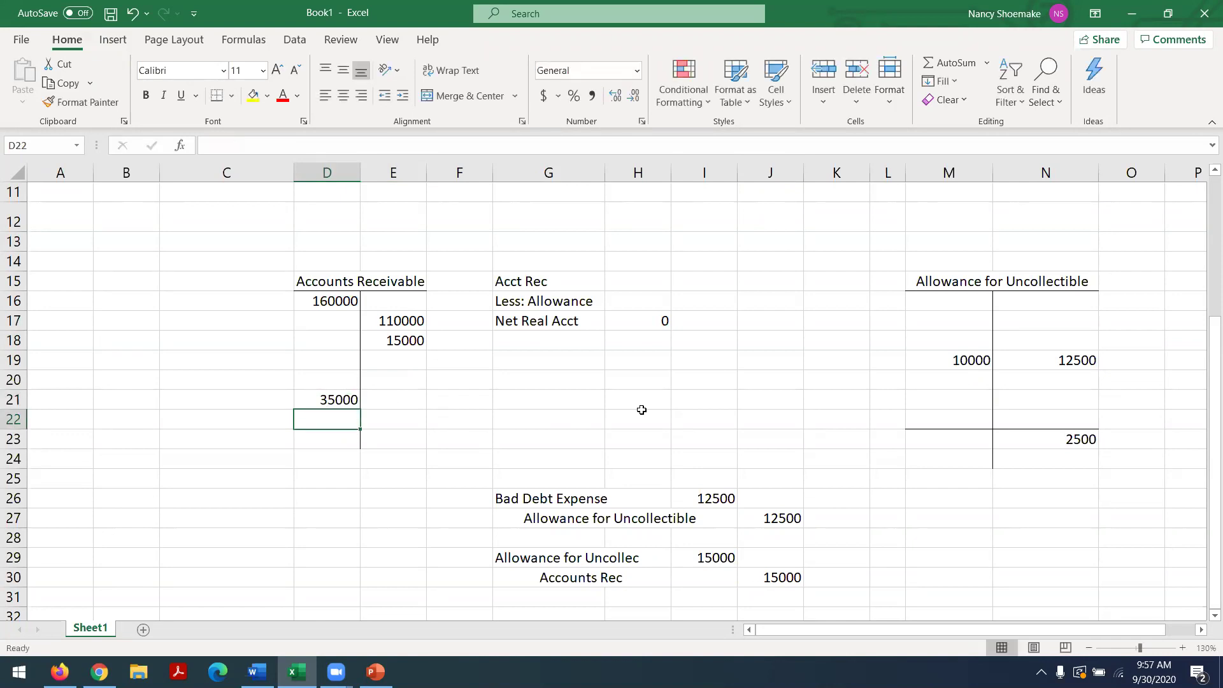
In the allowance T-account, set the write-off debit in M19 to 15000 and replace the N23 credit balance with a 2500 debit in M23.
click(947, 361)
text(15000)
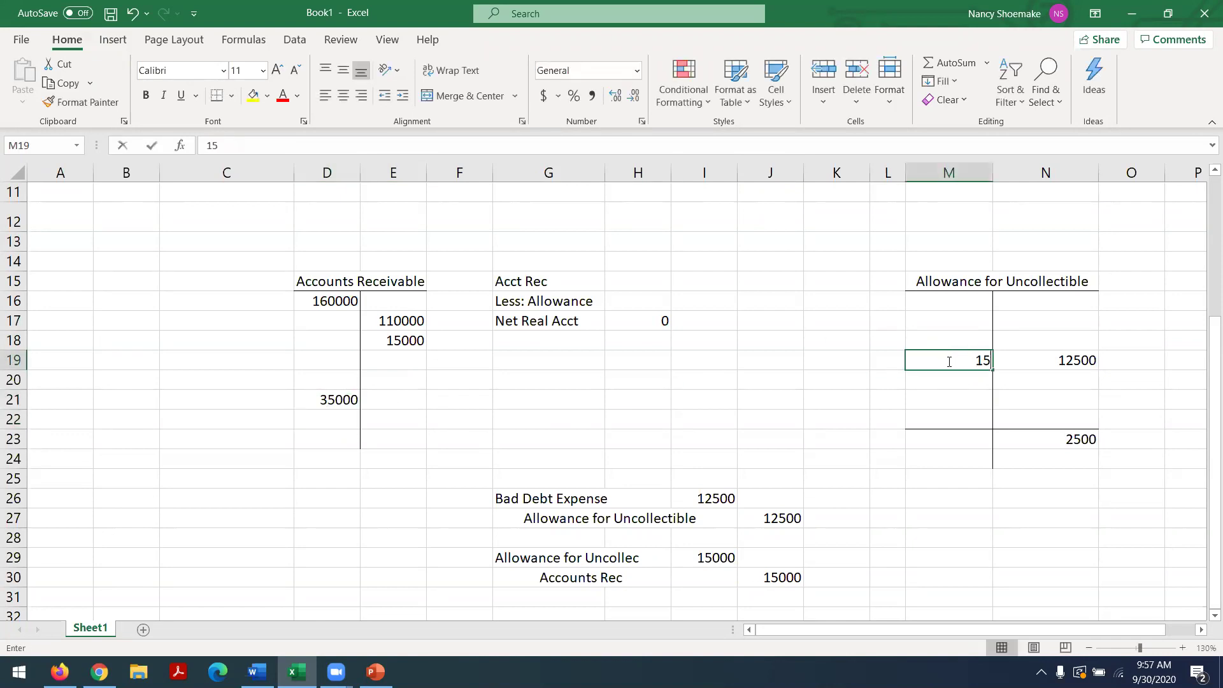
key(Return)
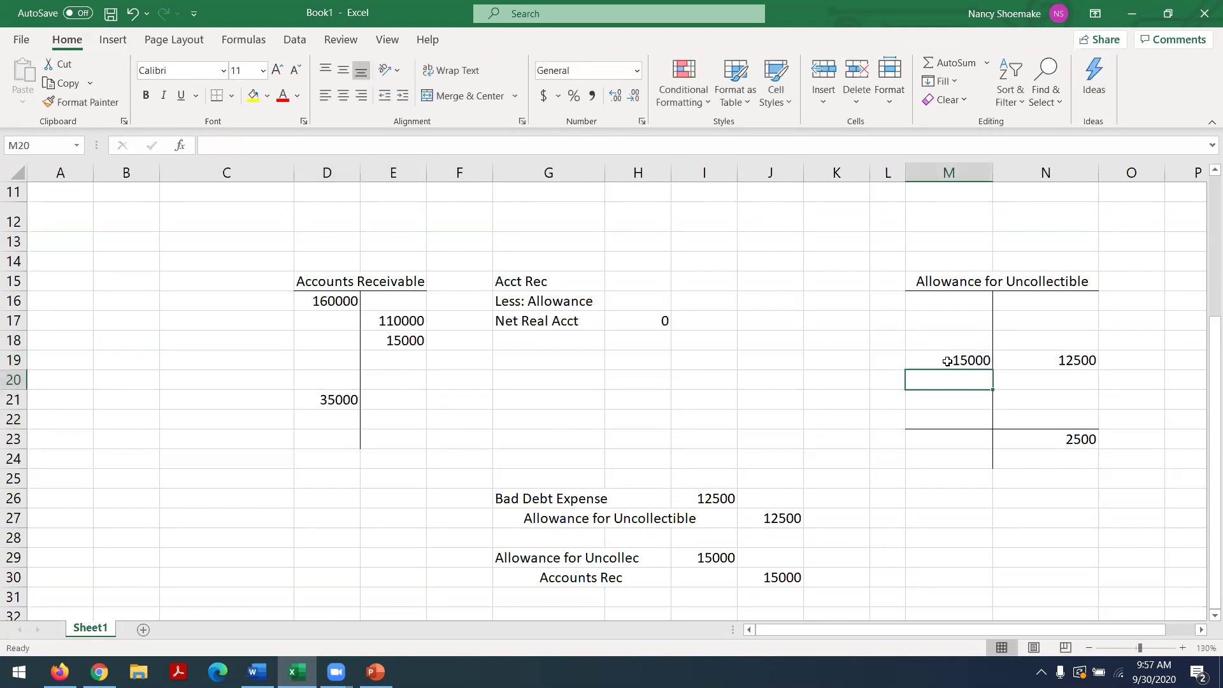
click(1047, 439)
key(BackSpace)
click(938, 440)
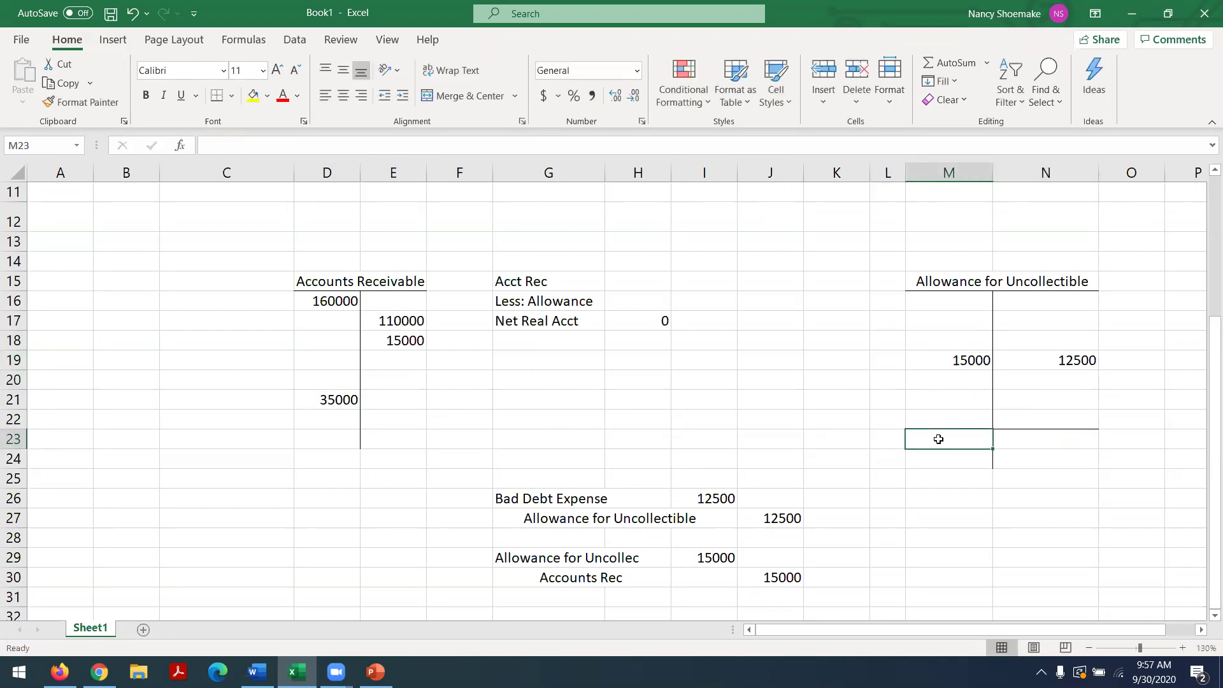
text(2500)
key(Return)
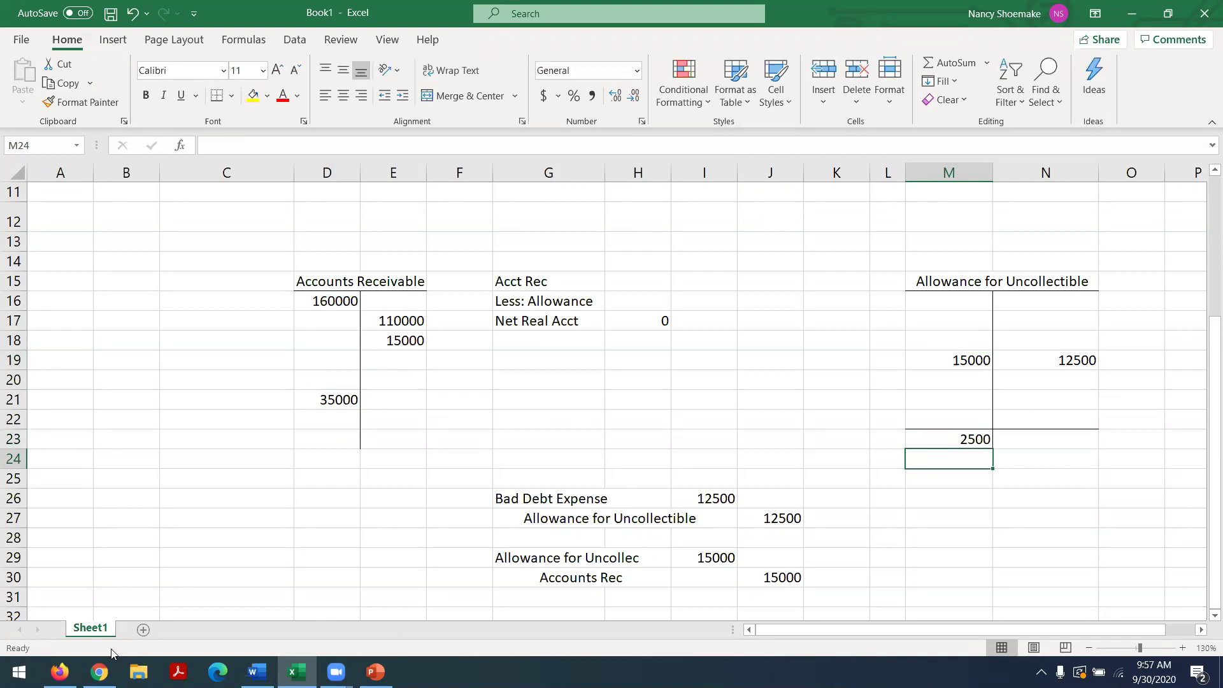
In the Word solutions manual, review the Requirement 3 solution of Exercise 5-7 and continue to the Exercise 5-8 solution.
click(257, 672)
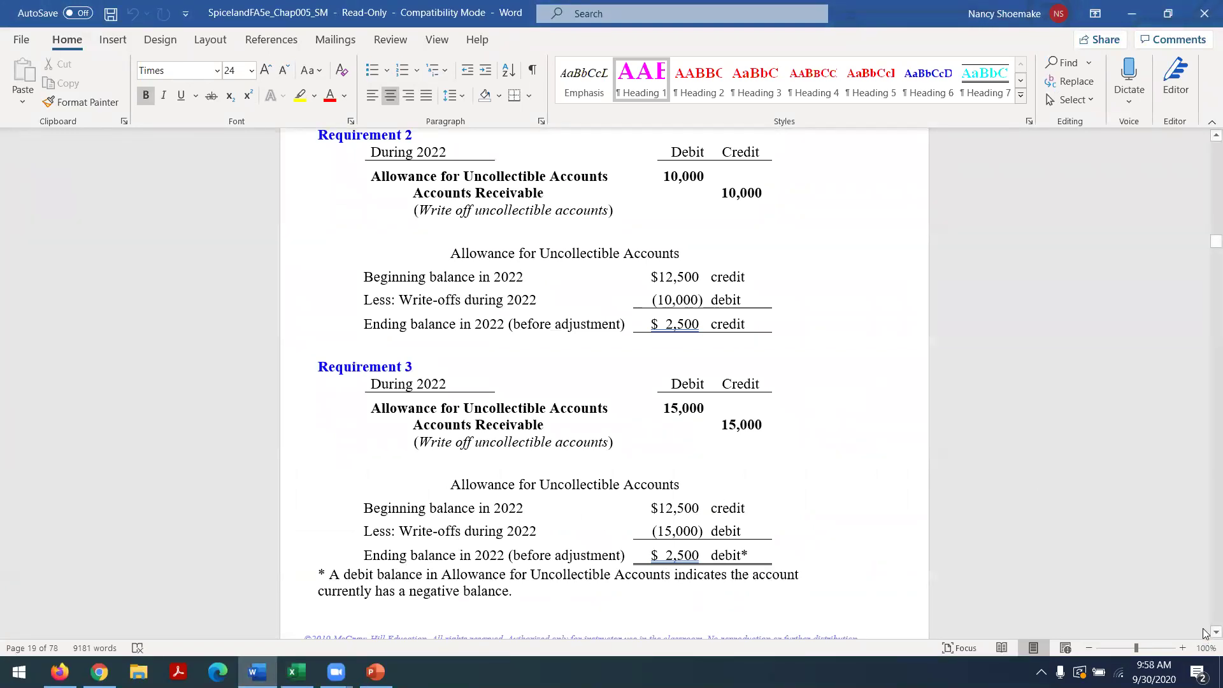
scroll(1203, 635, down, 1)
scroll(1203, 630, down, 4)
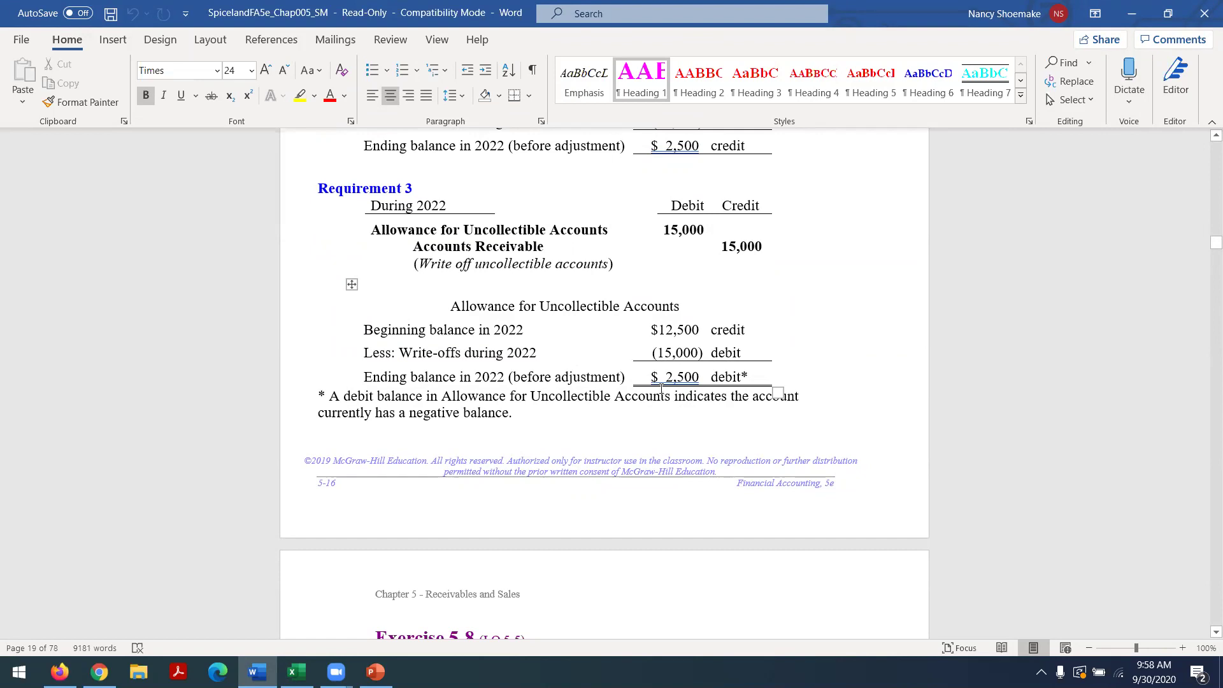
scroll(1204, 636, down, 1)
scroll(1203, 637, down, 5)
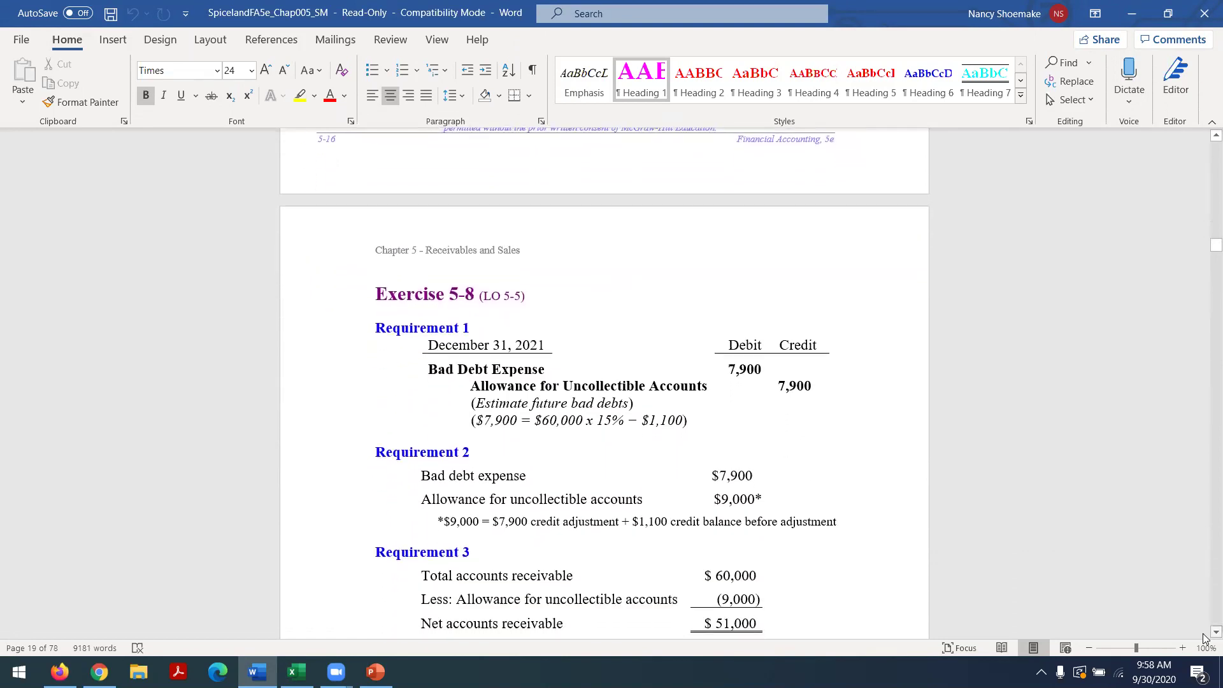
scroll(1204, 637, down, 1)
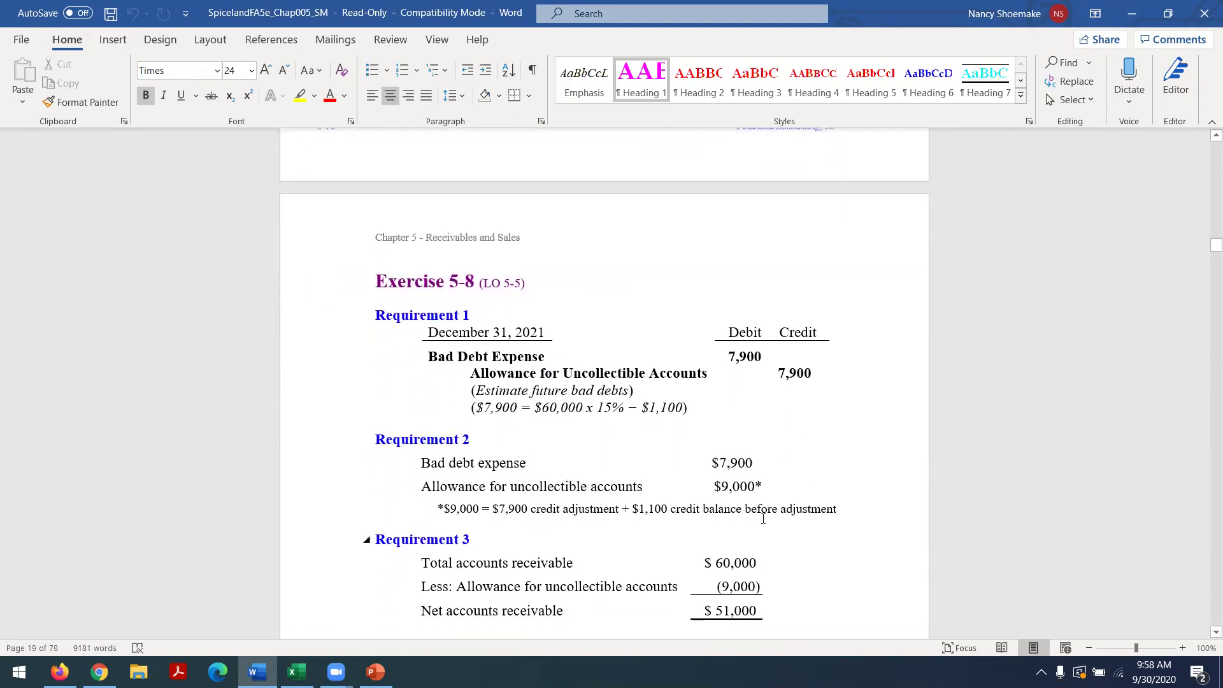
Switch to the ebook in Firefox and read the given balances and requirements of exercise E5–8.
click(60, 672)
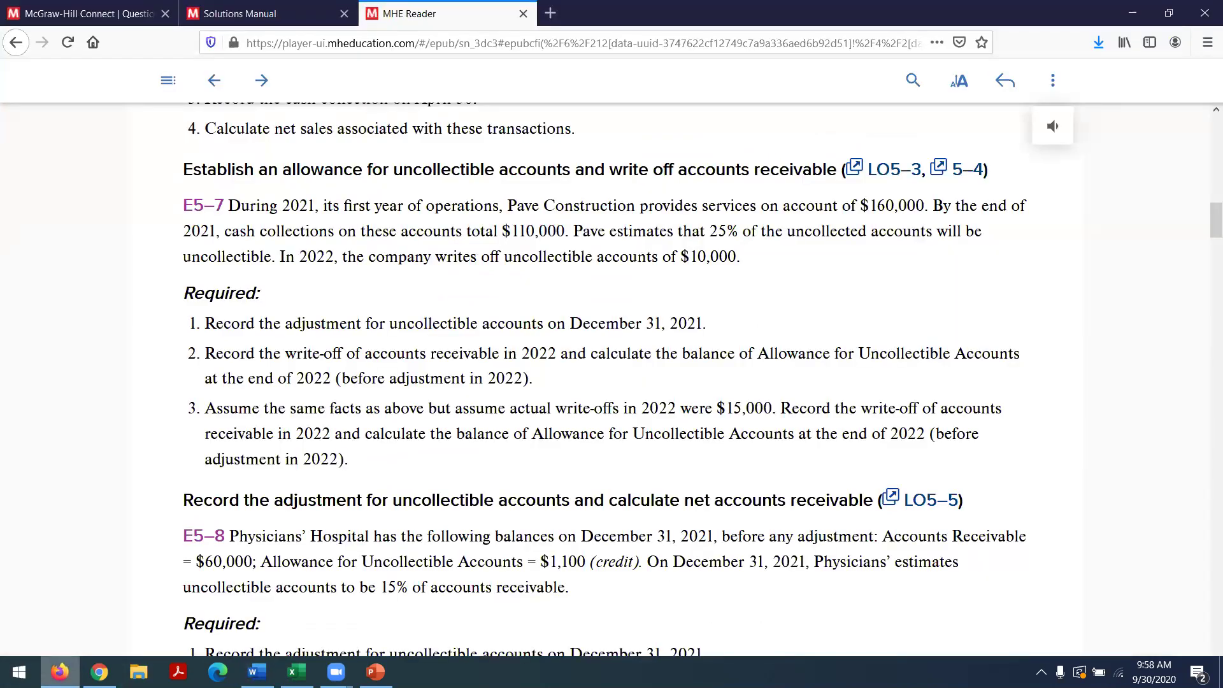
right_click(60, 671)
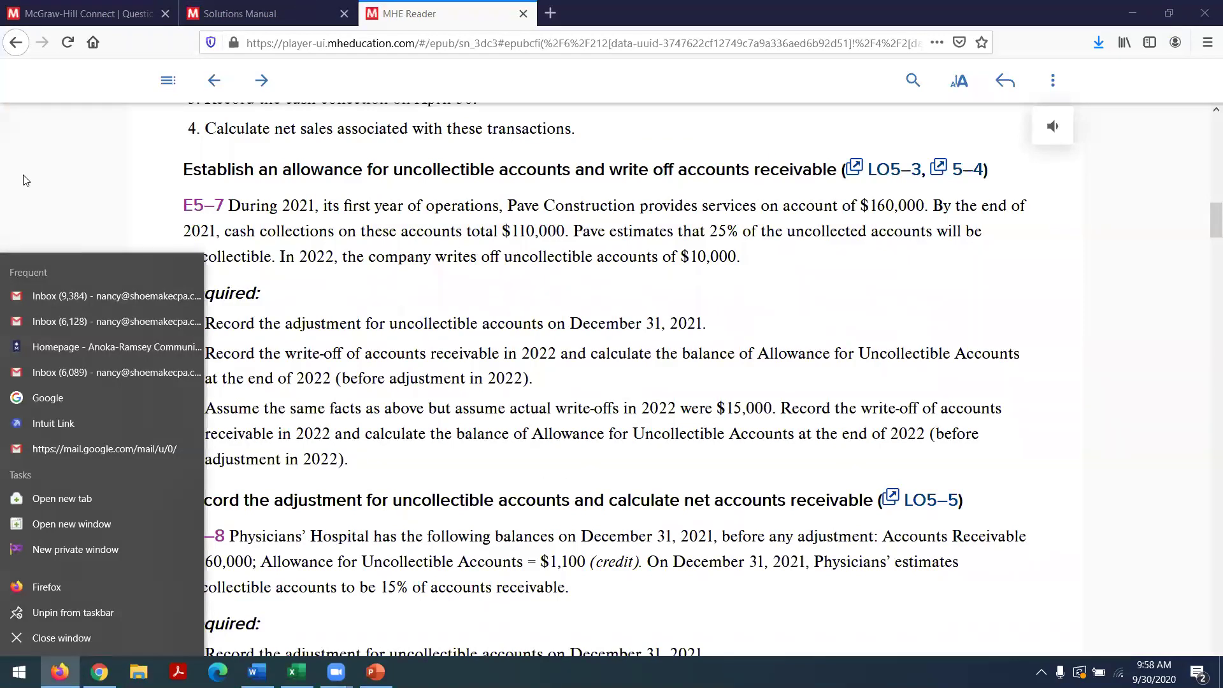
click(49, 183)
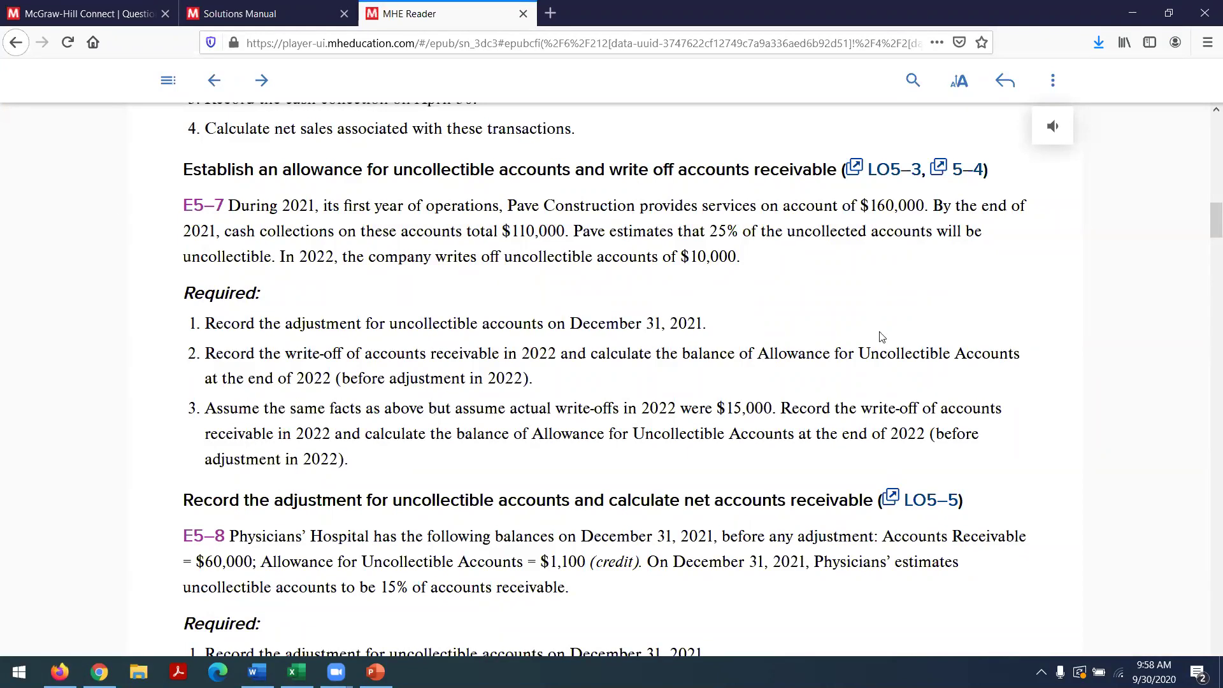
scroll(1206, 230, down, 4)
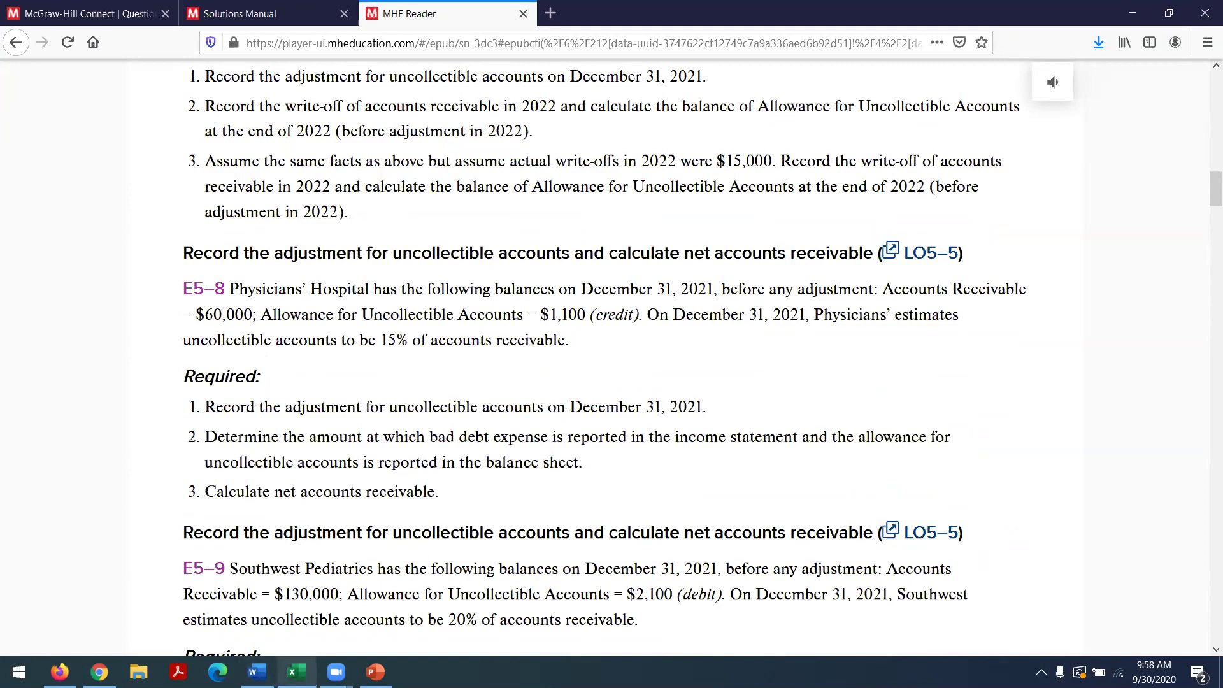
In the Excel Accounts Receivable T-account, set the D16 debit to 60000 and clear the old amounts in D21, E17 and E18.
click(296, 671)
click(328, 304)
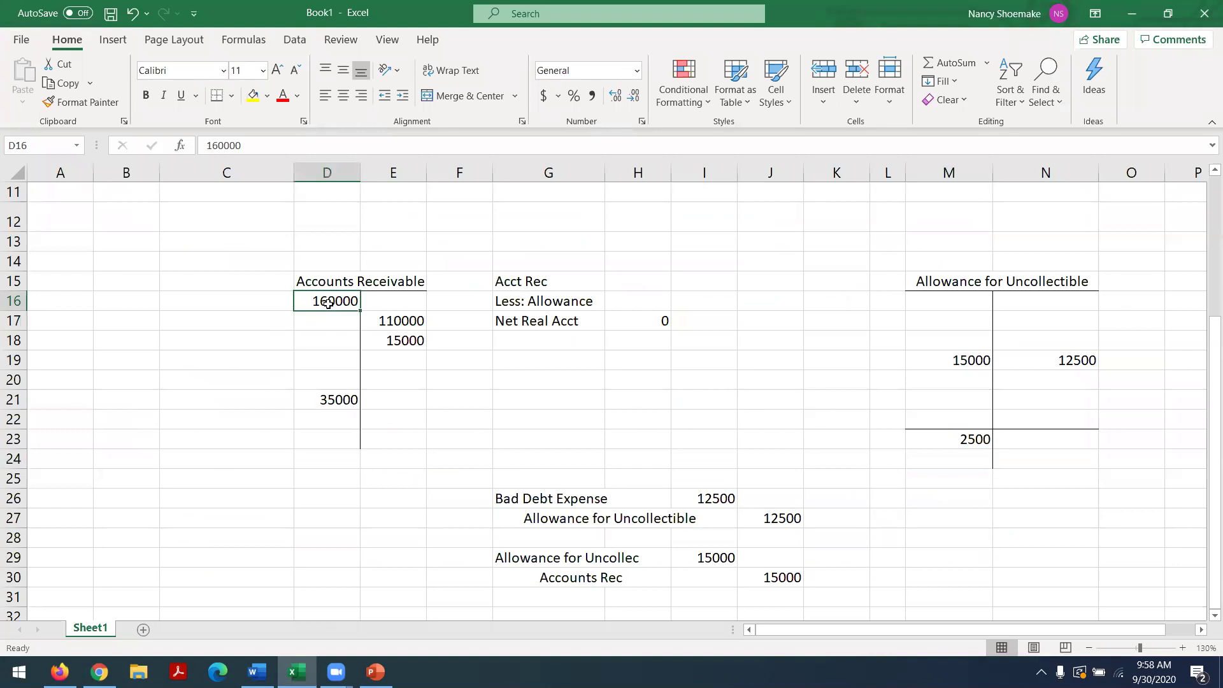
text(60000)
key(Return)
key(Down)
key(Down)
key(Down)
key(Down)
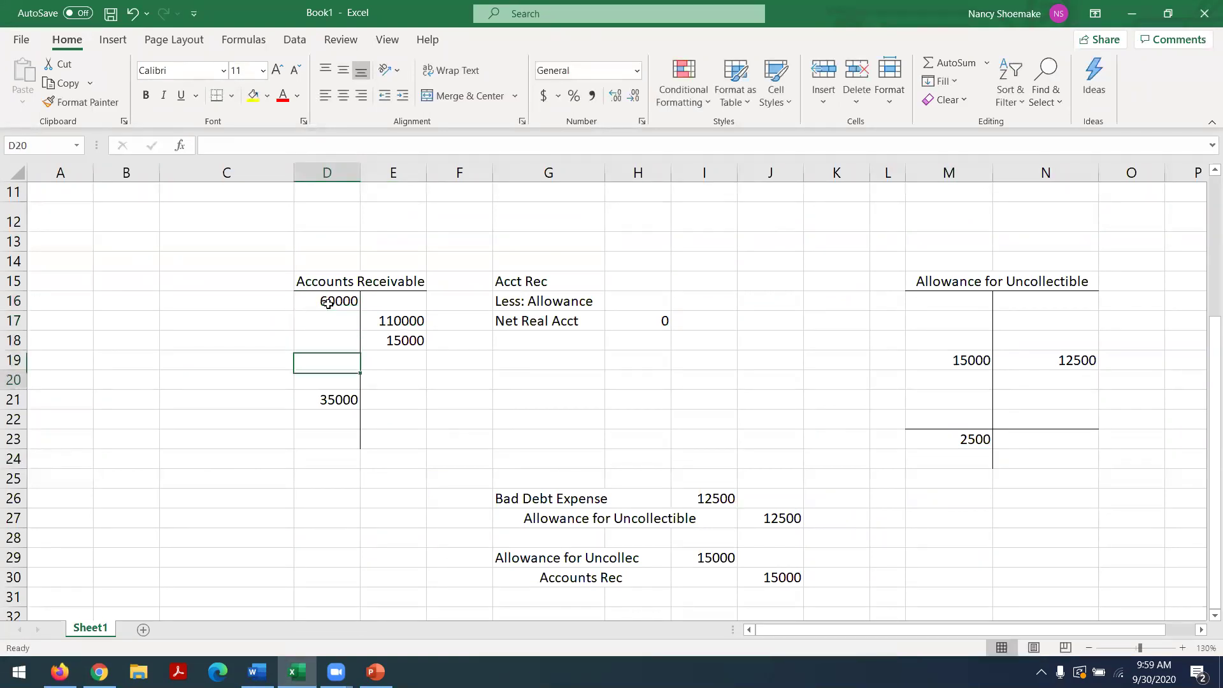
key(BackSpace)
click(396, 322)
key(BackSpace)
key(Return)
key(BackSpace)
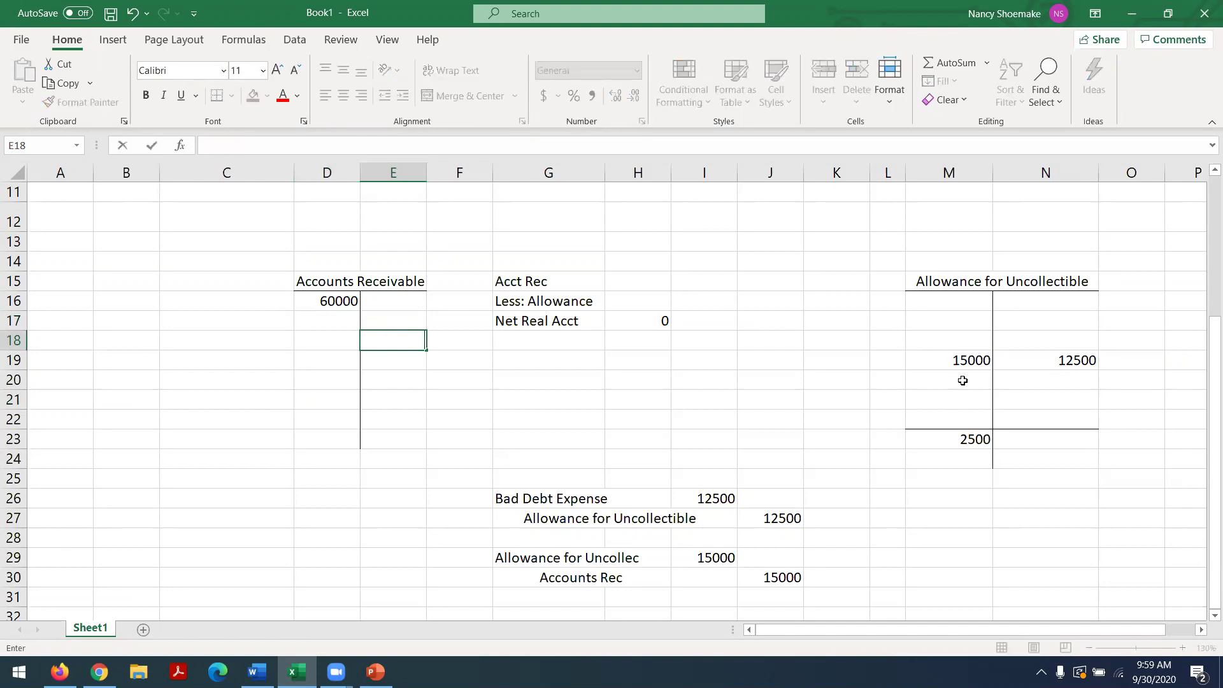
In the allowance T-account, clear the old amounts in M19, M23 and N19 and enter a 1100 credit balance in N16.
click(955, 362)
key(BackSpace)
click(961, 438)
key(BackSpace)
click(1045, 359)
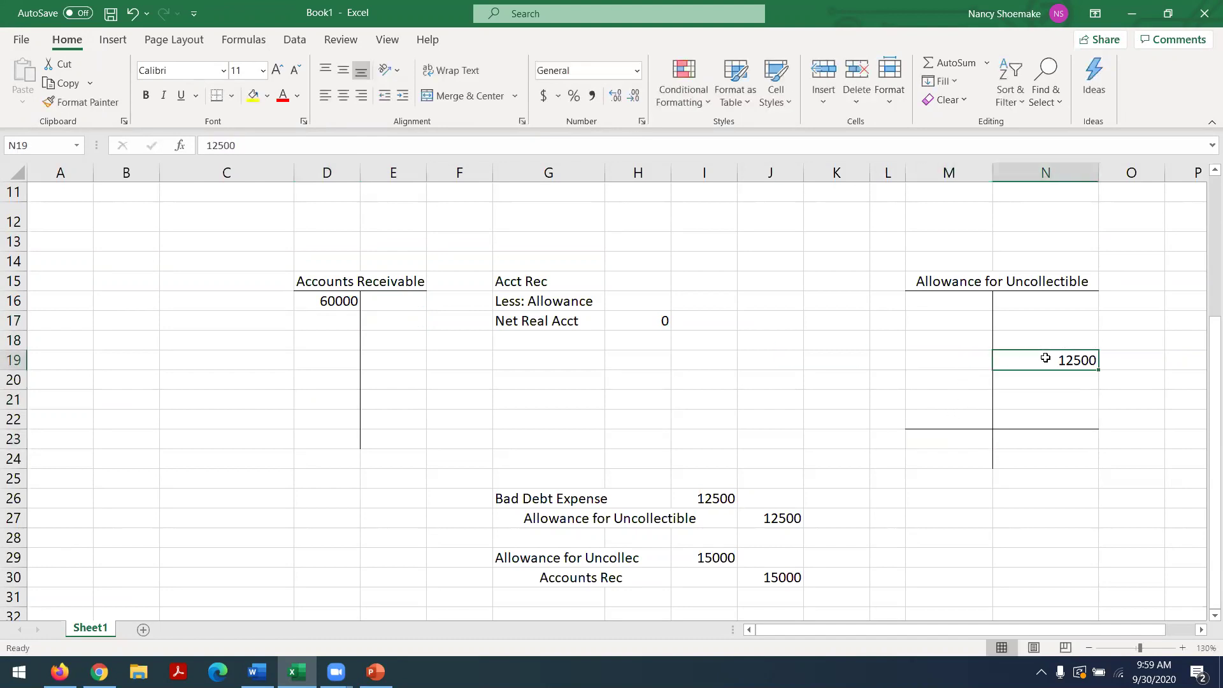
key(BackSpace)
click(1033, 299)
text(1100)
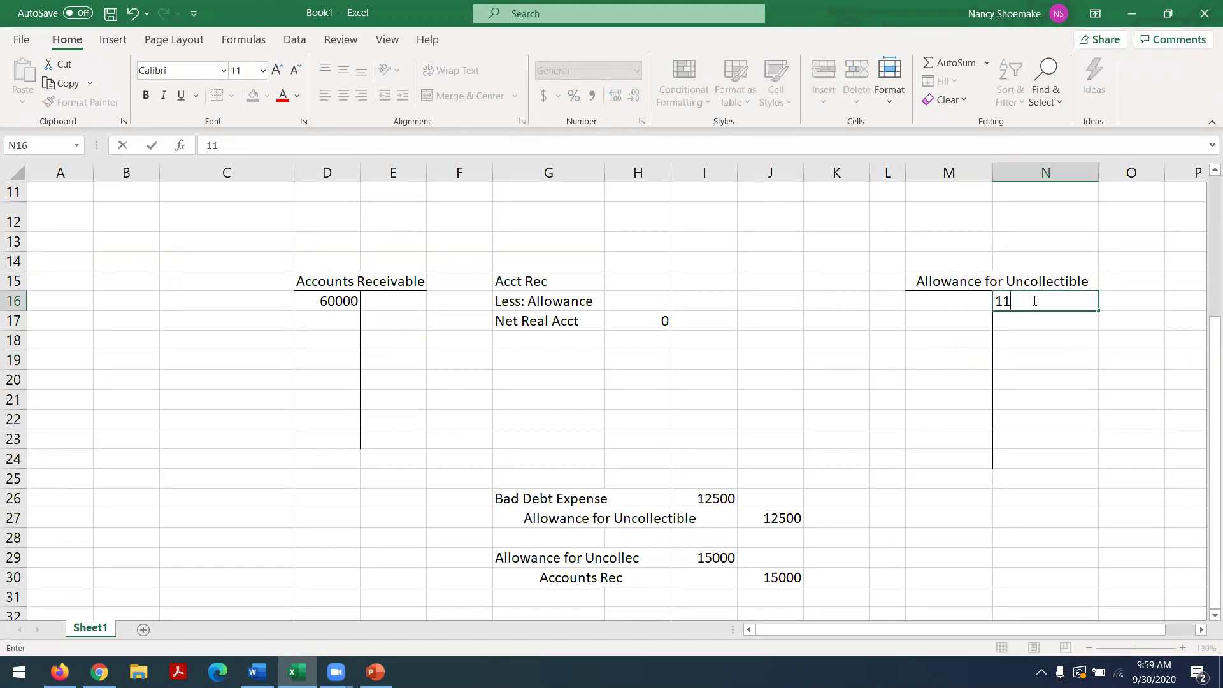
key(Return)
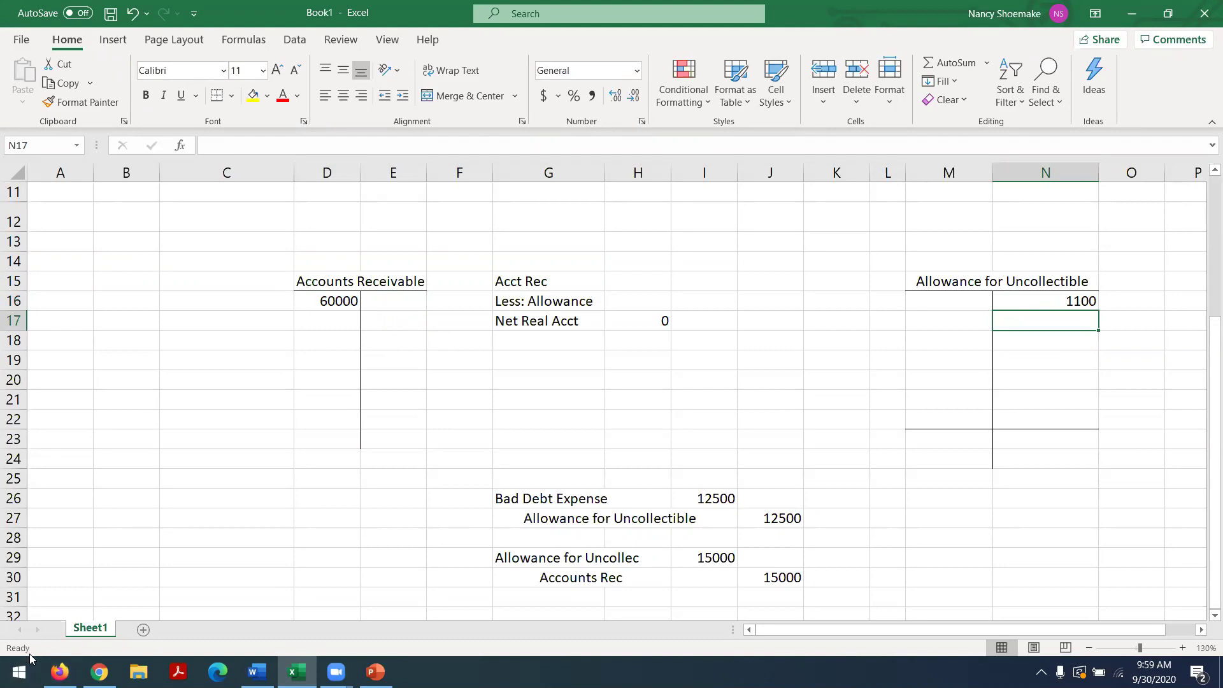
Read the 15% estimate and requirements of E5–8 in the ebook and check the Exercise 5-8 solution in Word.
click(60, 672)
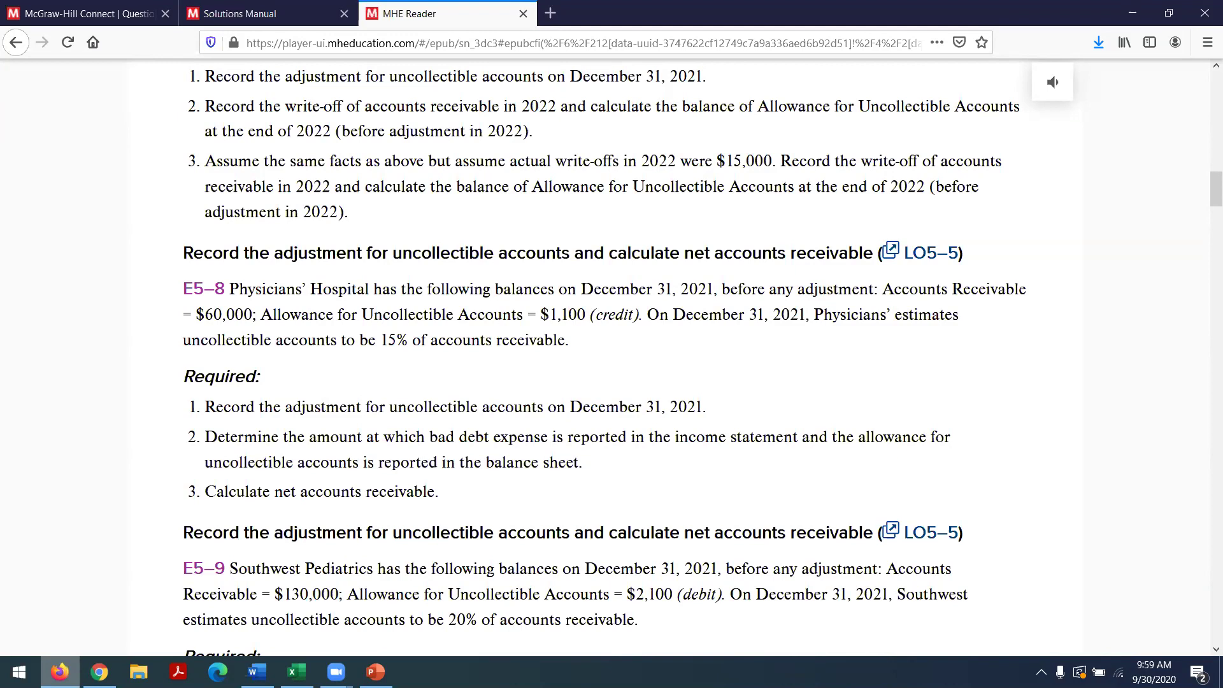
key(alt+Tab)
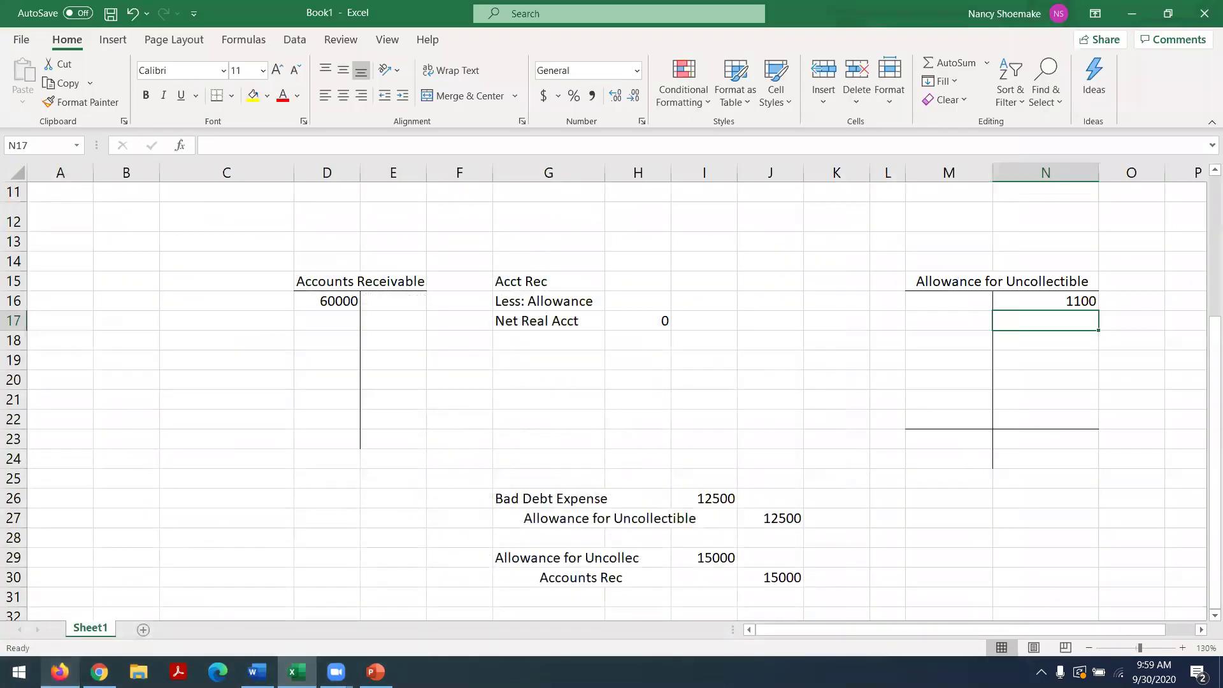
key(alt+Tab)
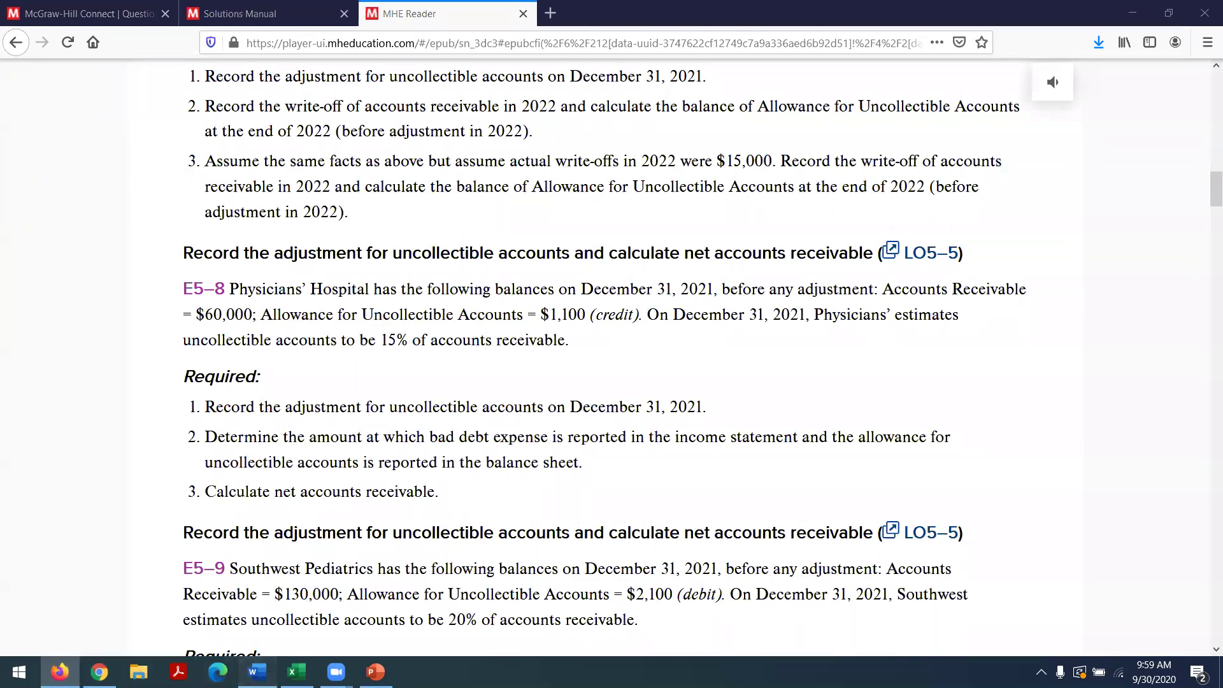
click(257, 672)
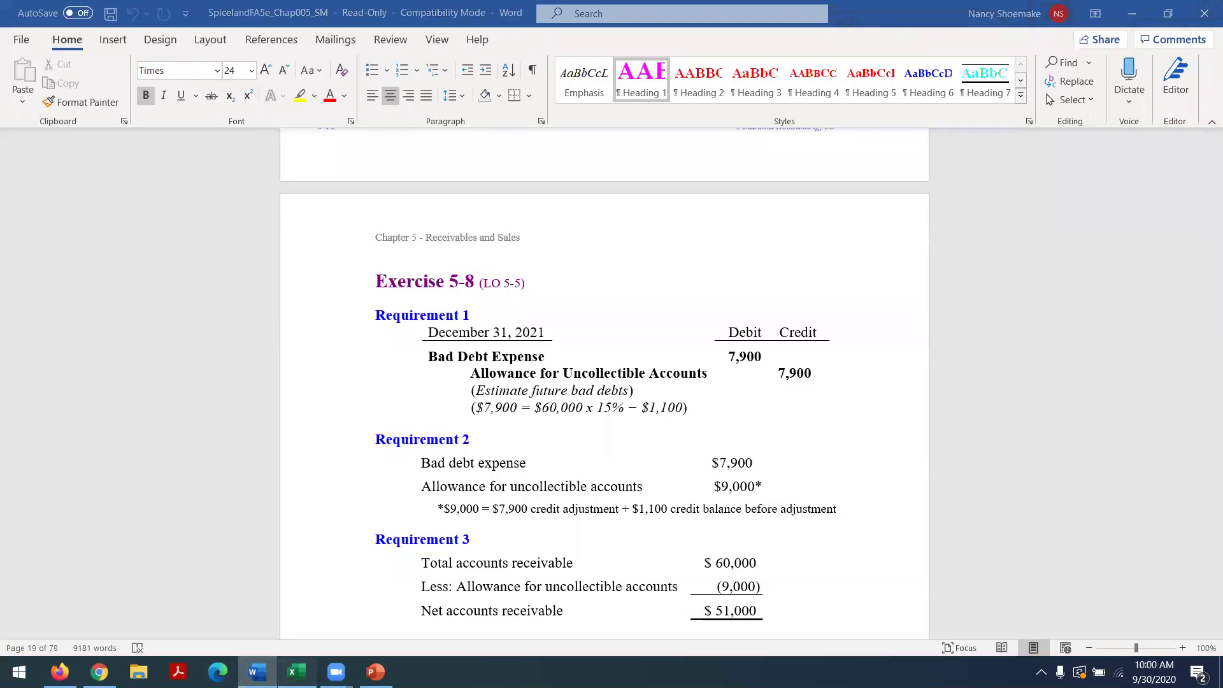
In the Excel allowance T-account, enter 9000 in N23 as the ending credit balance.
click(297, 671)
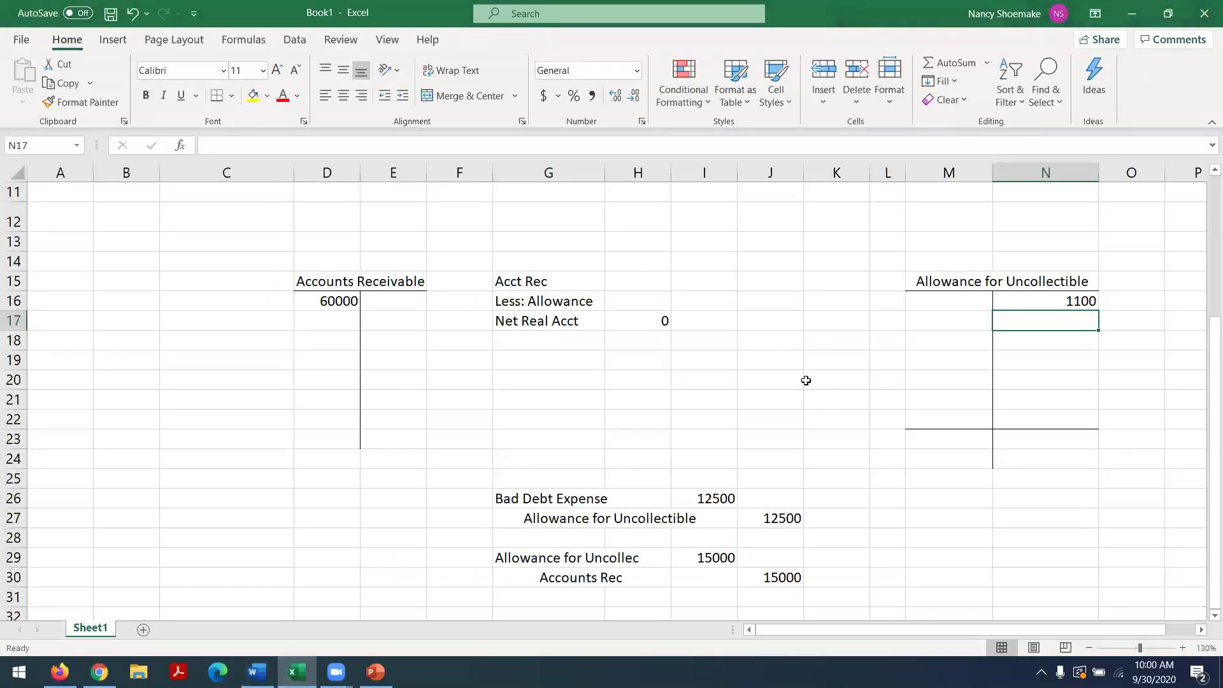
click(1025, 440)
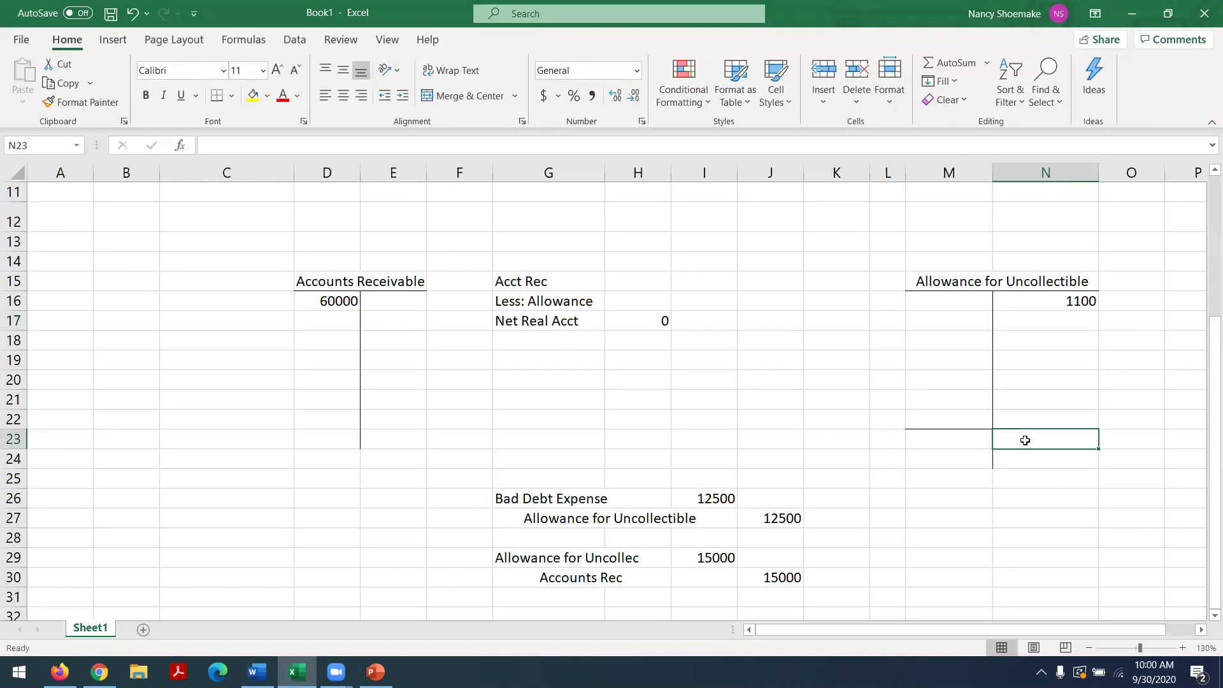
text(9000)
key(Return)
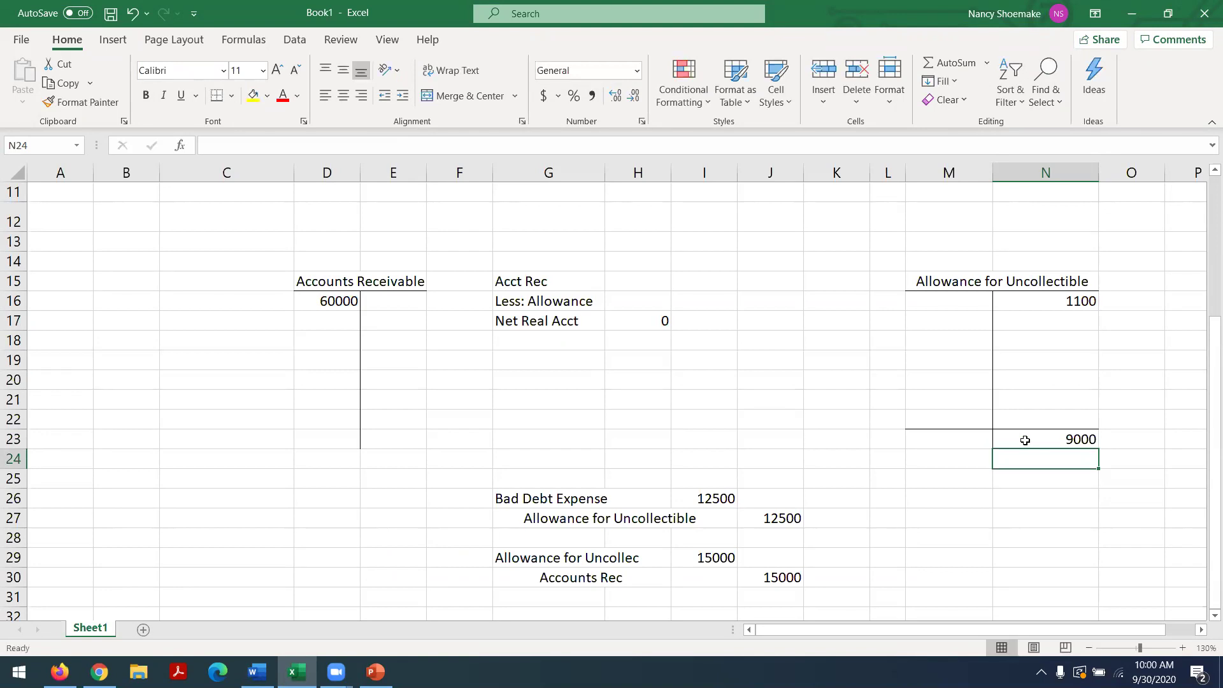
Calculate the allowance adjustment in N19 as the ending balance minus the beginning balance with =N23-N16.
click(1042, 354)
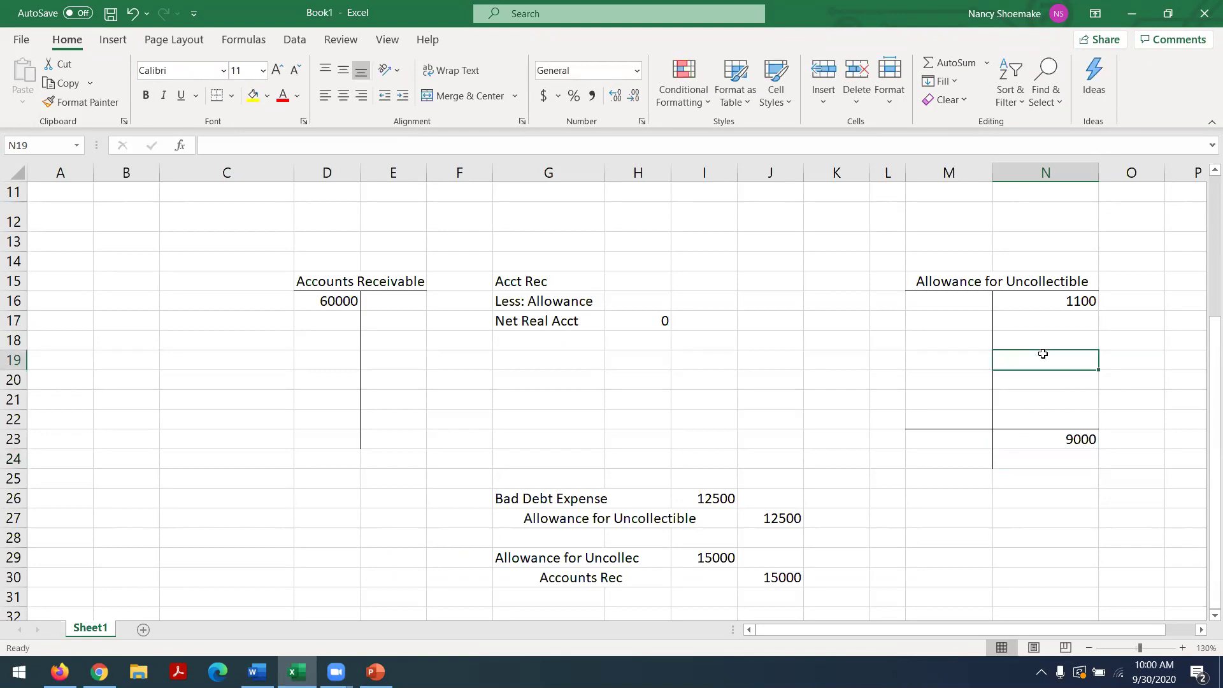
text(=)
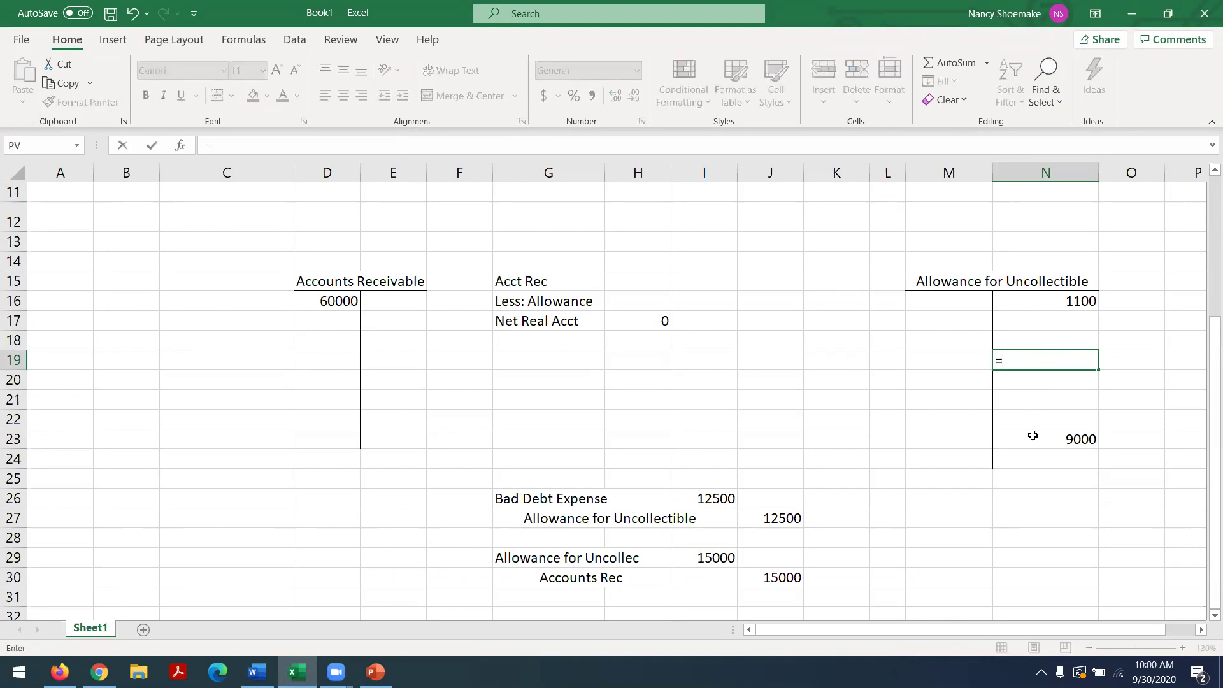
click(1035, 439)
text(-)
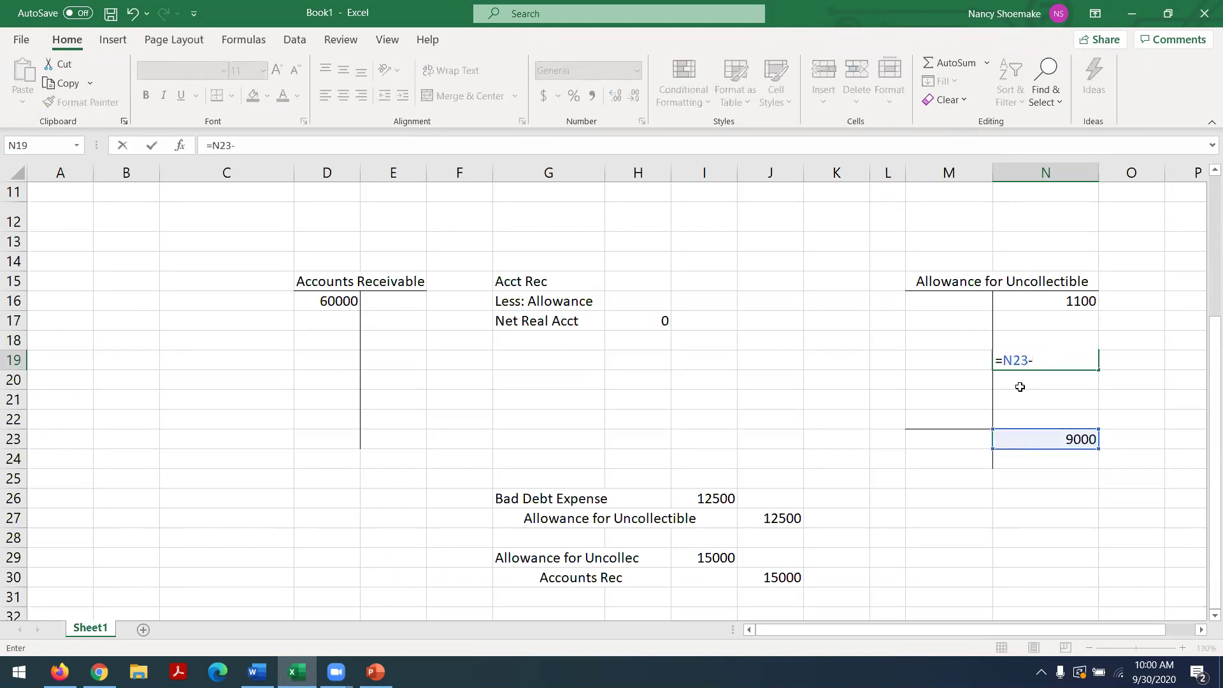
click(1008, 305)
key(Return)
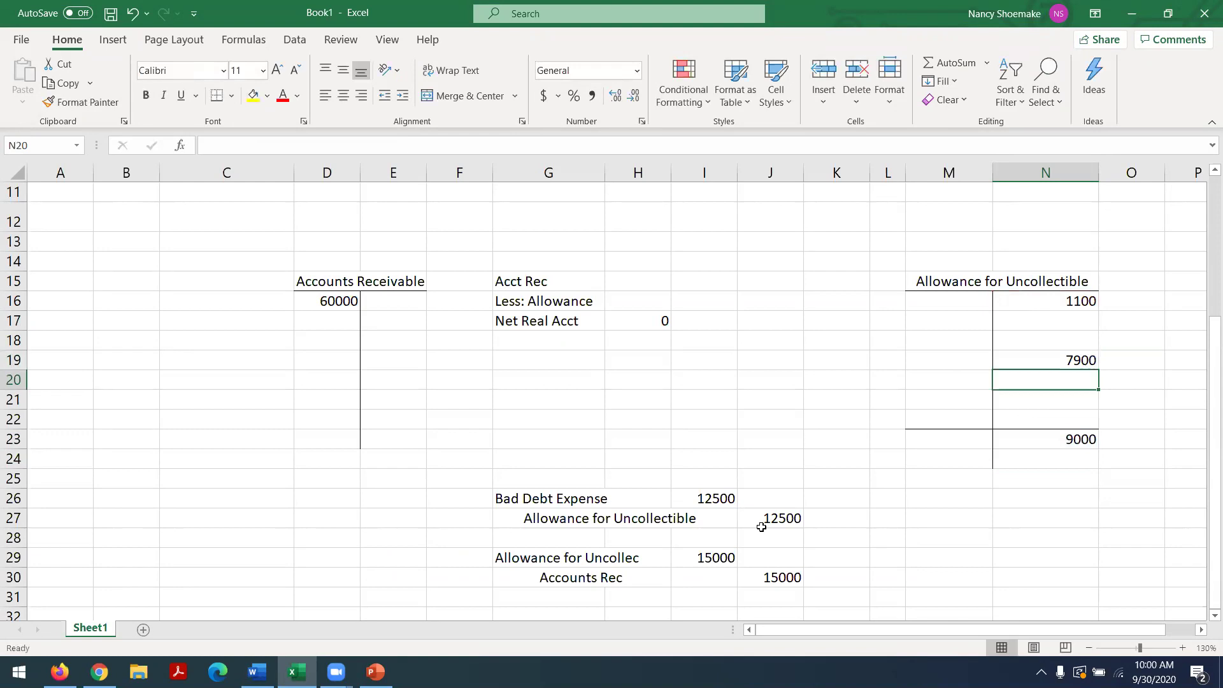
In the adjusting entry, change the Bad Debt Expense debit in I26 and the allowance credit in J27 to 7900.
click(689, 497)
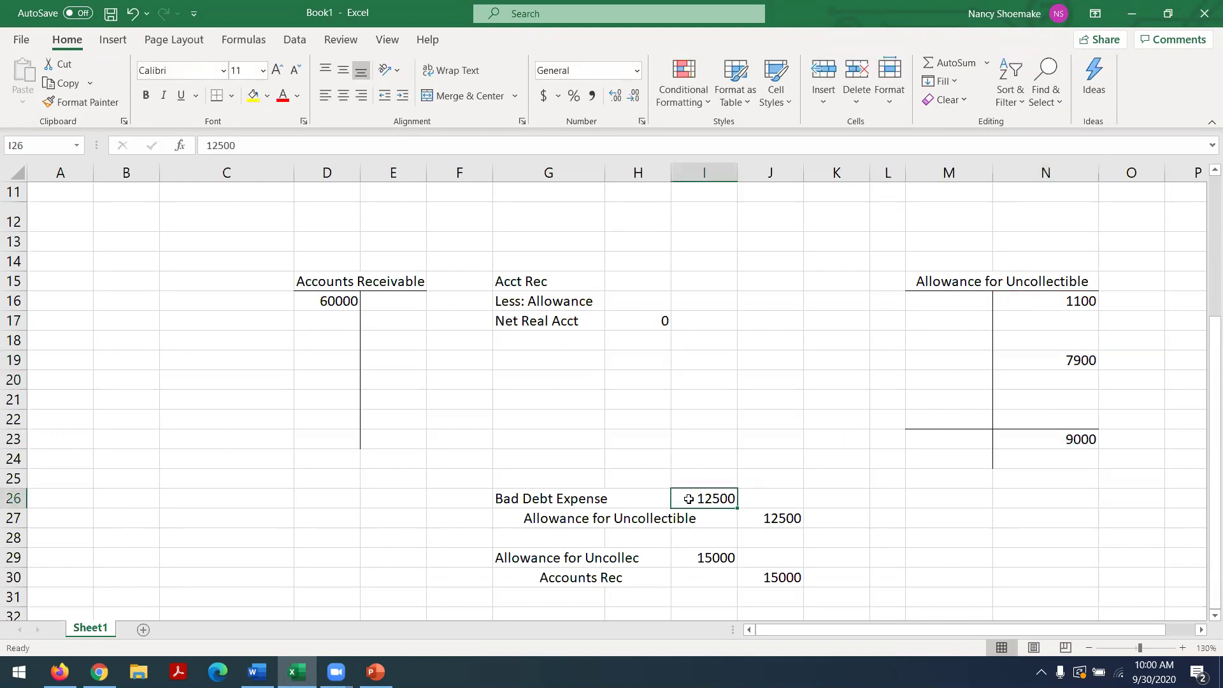
text(7900)
click(774, 521)
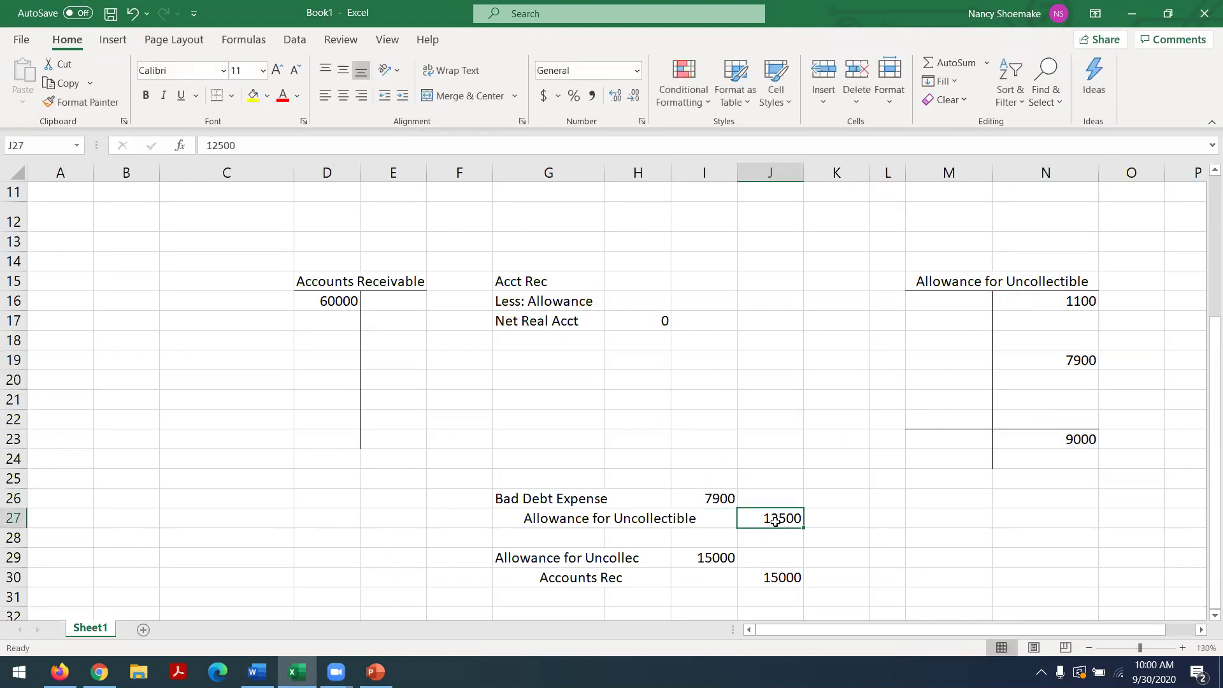
text(68)
key(BackSpace)
key(BackSpace)
text(900)
key(BackSpace)
key(BackSpace)
key(BackSpace)
text(7900)
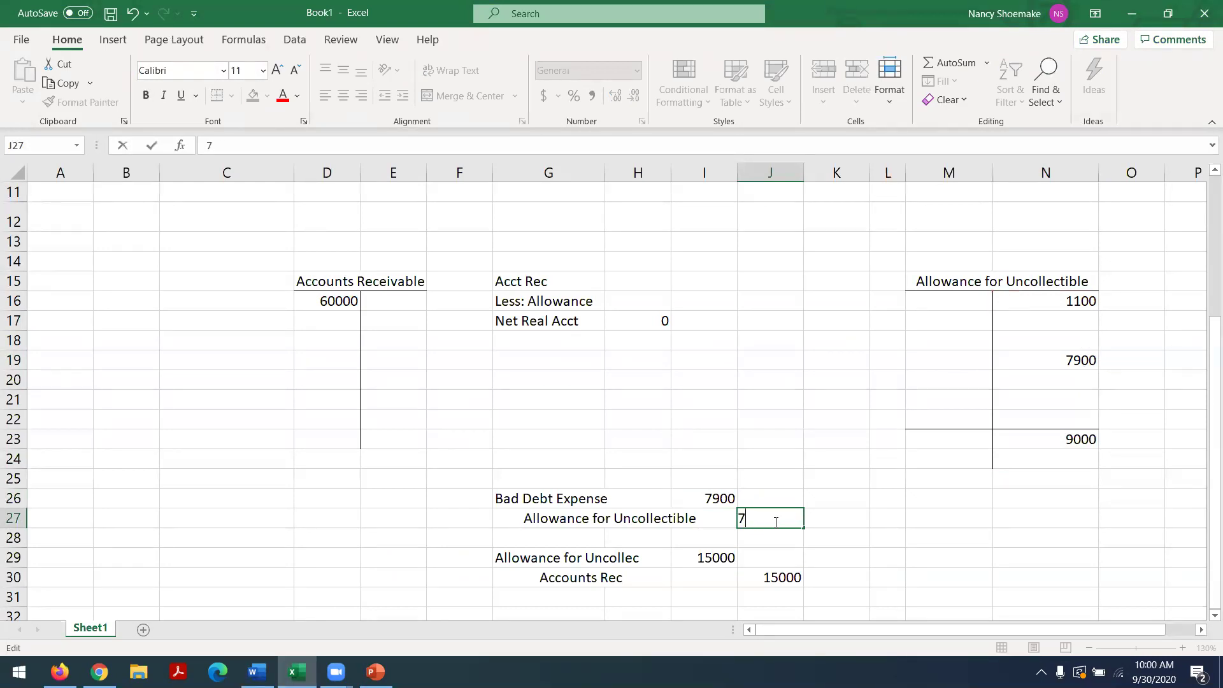
key(Return)
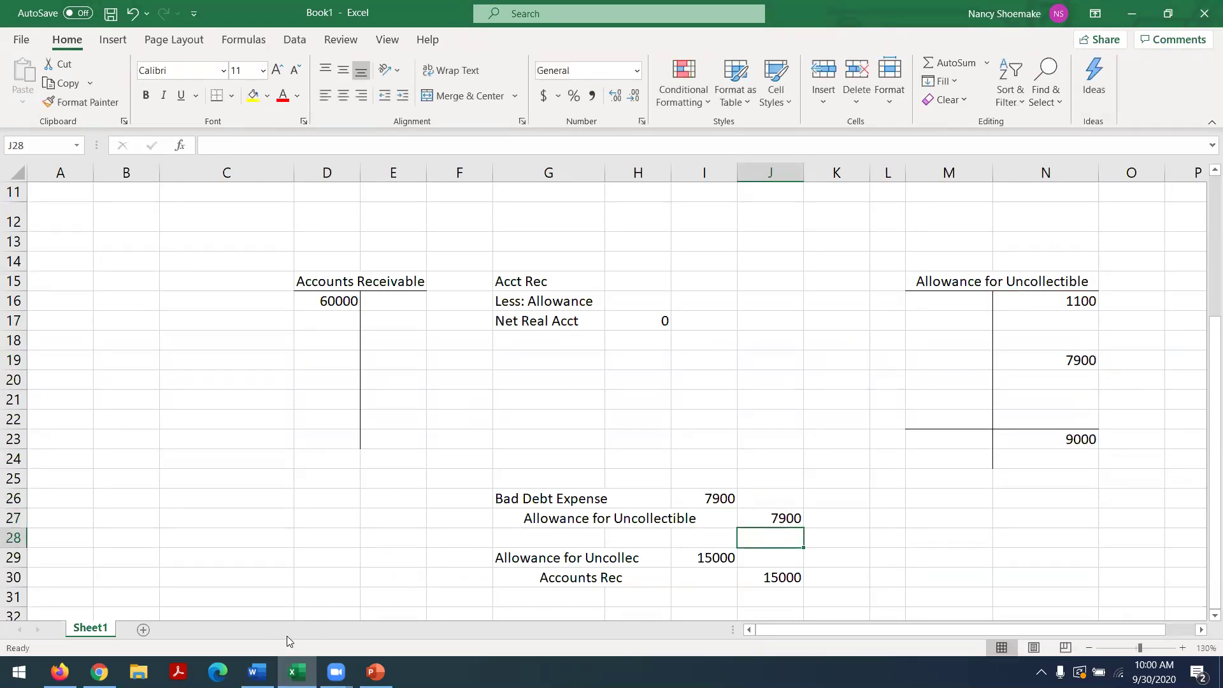
Check the Exercise 5-8 Requirement 2 and 3 solutions in Word against the Excel allowance balance and the E5–8 requirements in the ebook.
click(257, 672)
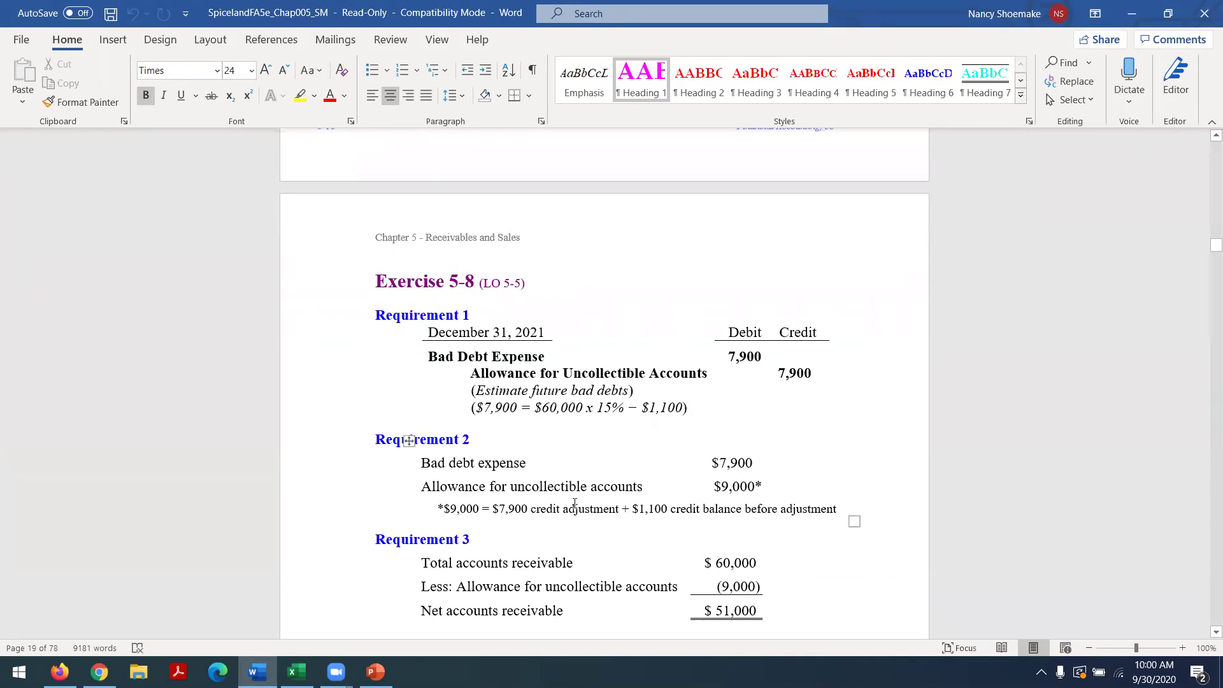
click(297, 671)
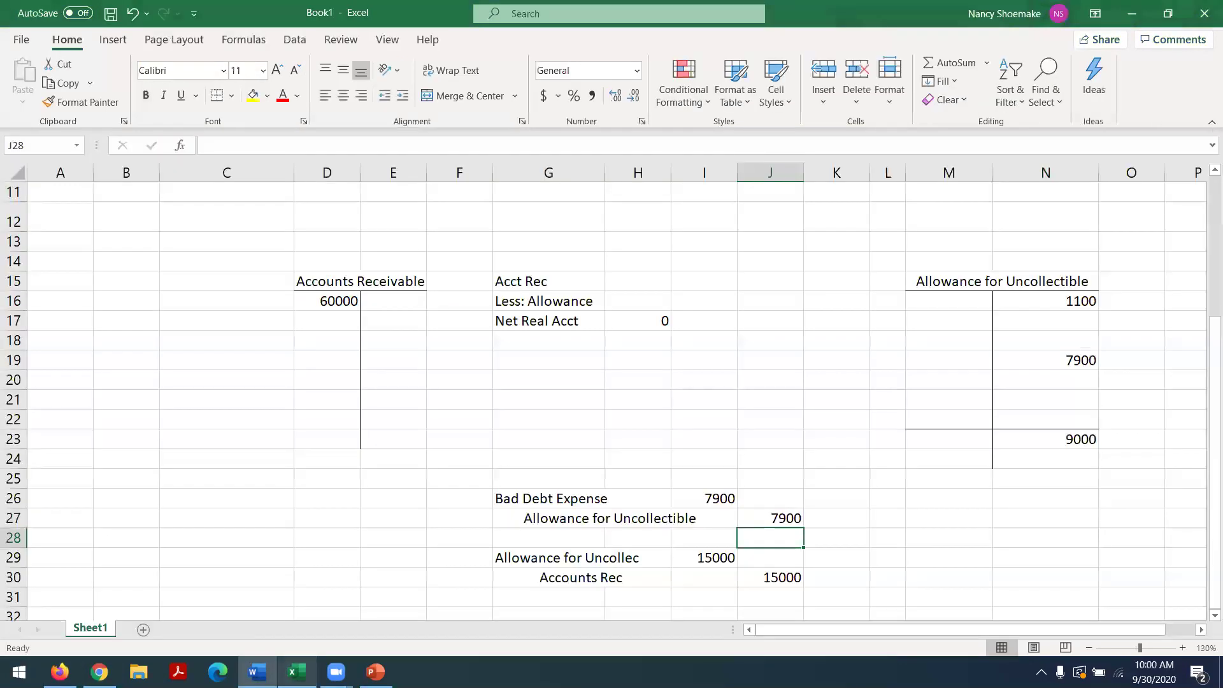
click(1055, 443)
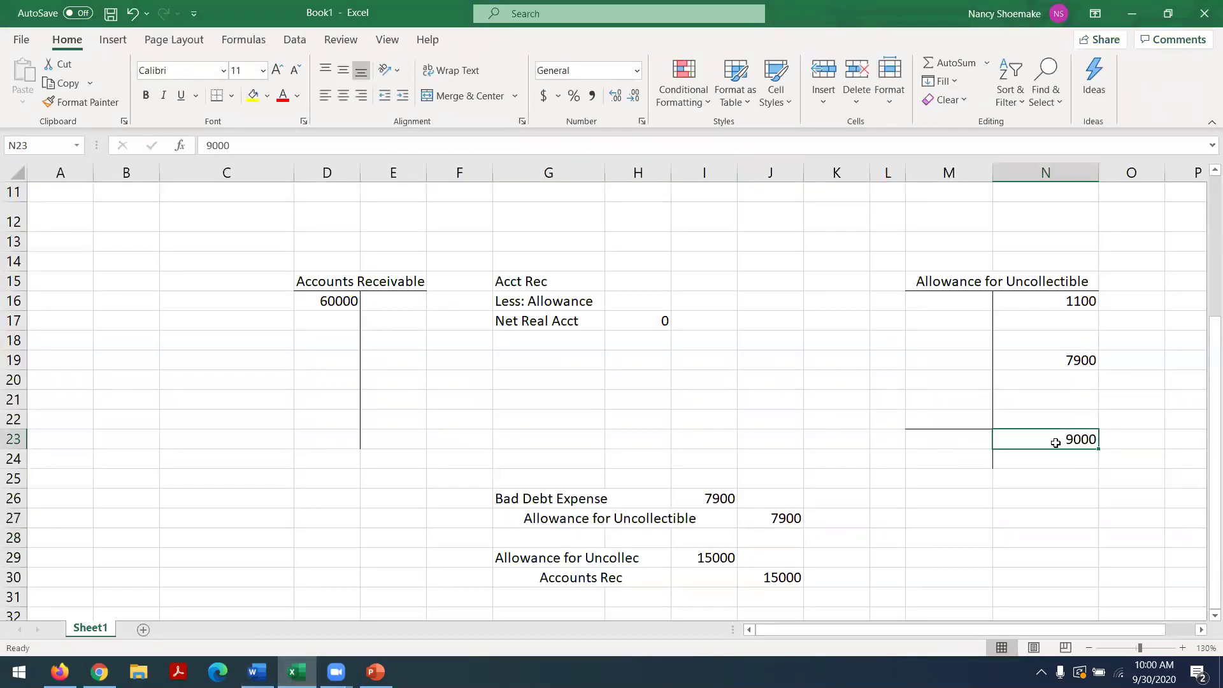
click(60, 671)
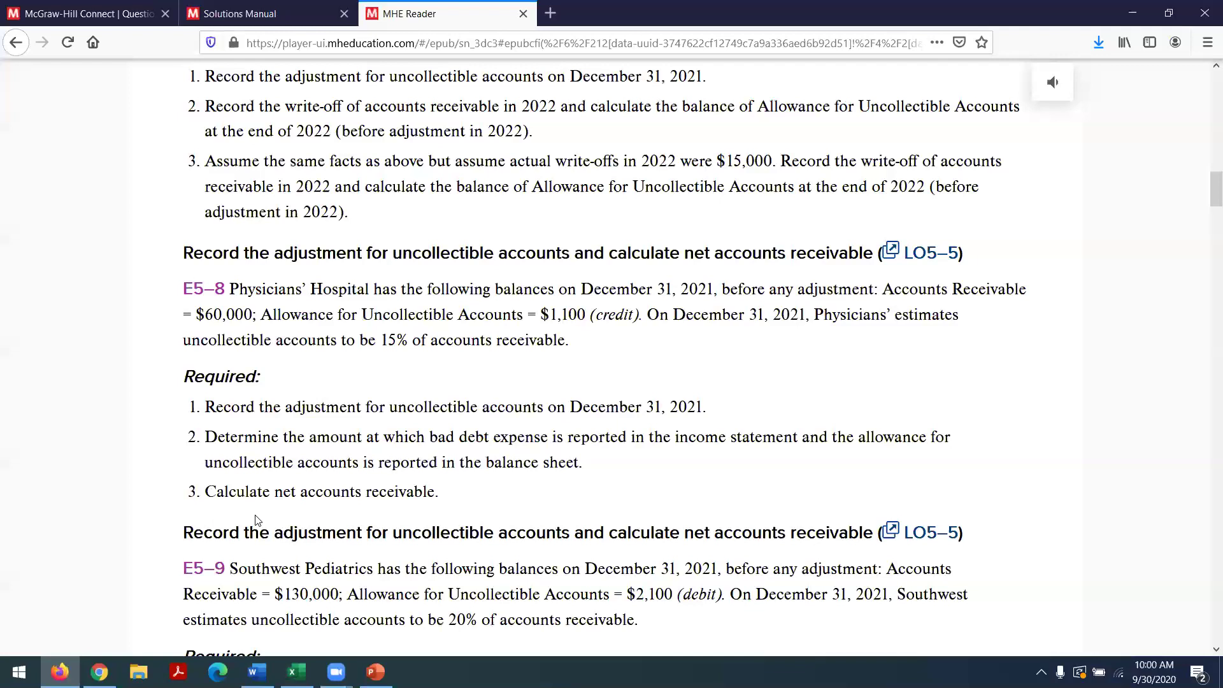
click(296, 671)
click(256, 671)
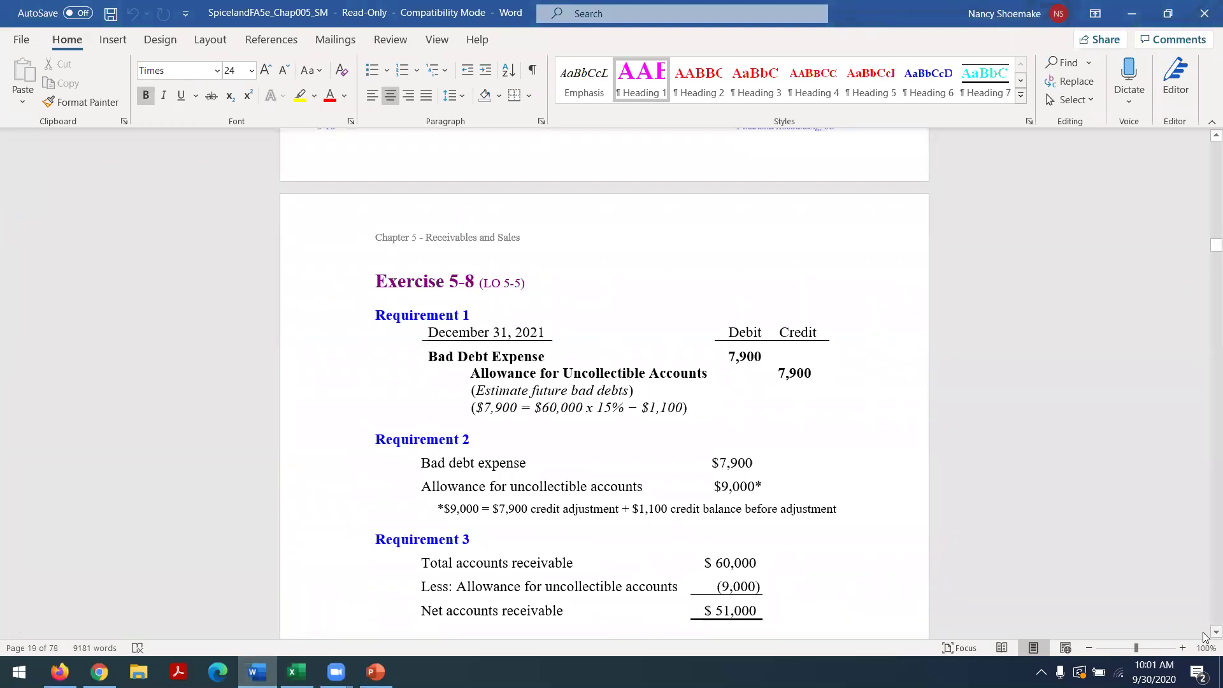
scroll(1203, 637, down, 3)
scroll(1203, 637, down, 3)
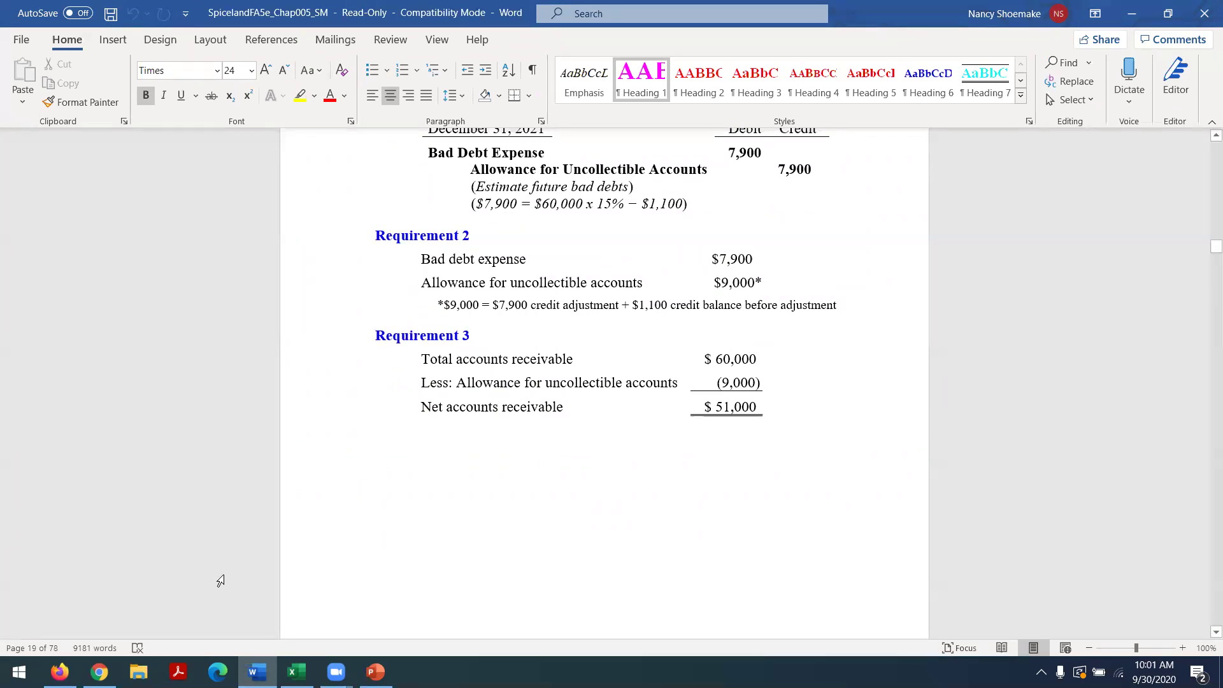
Switch to the Chapter 5 PP presentation in PowerPoint, start the slide show from slide 59 and advance to the Direct Write-Off Method slide.
click(376, 671)
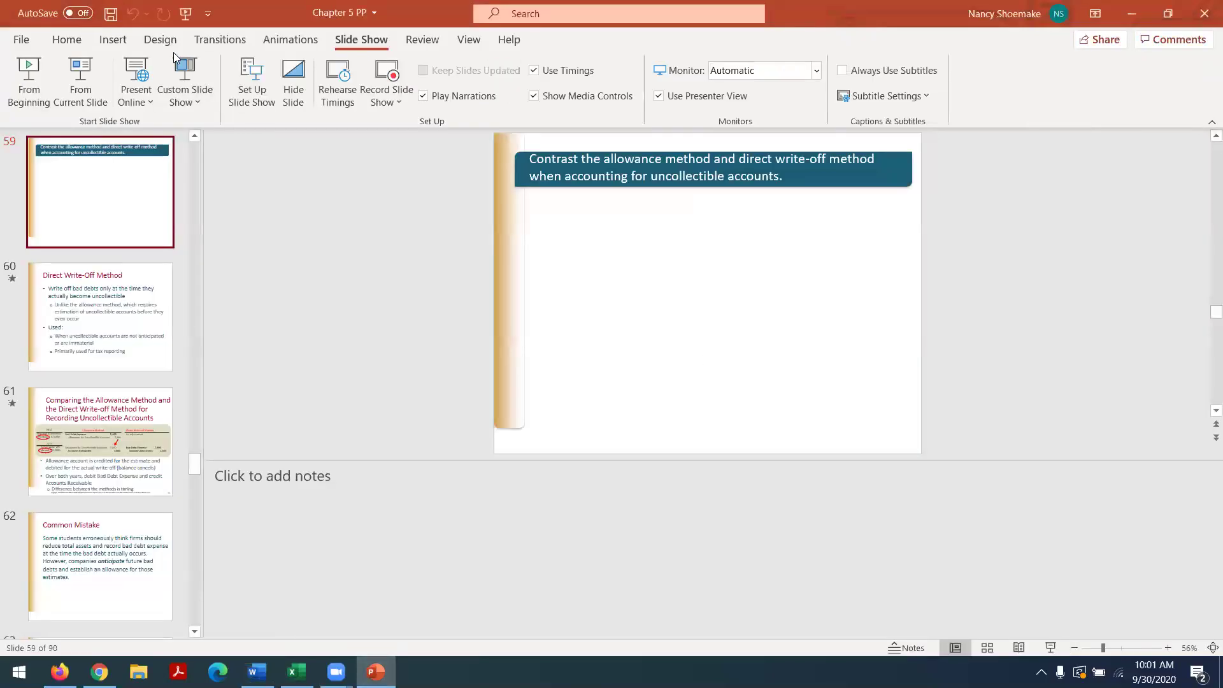
click(80, 80)
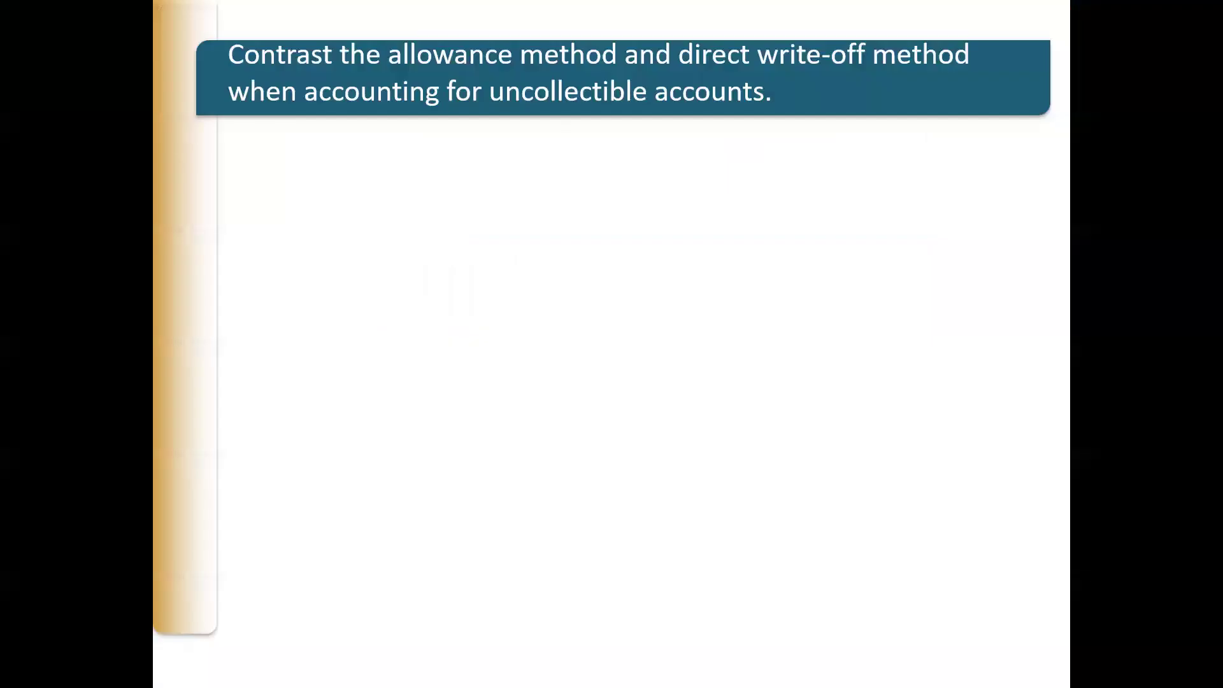
key(Right)
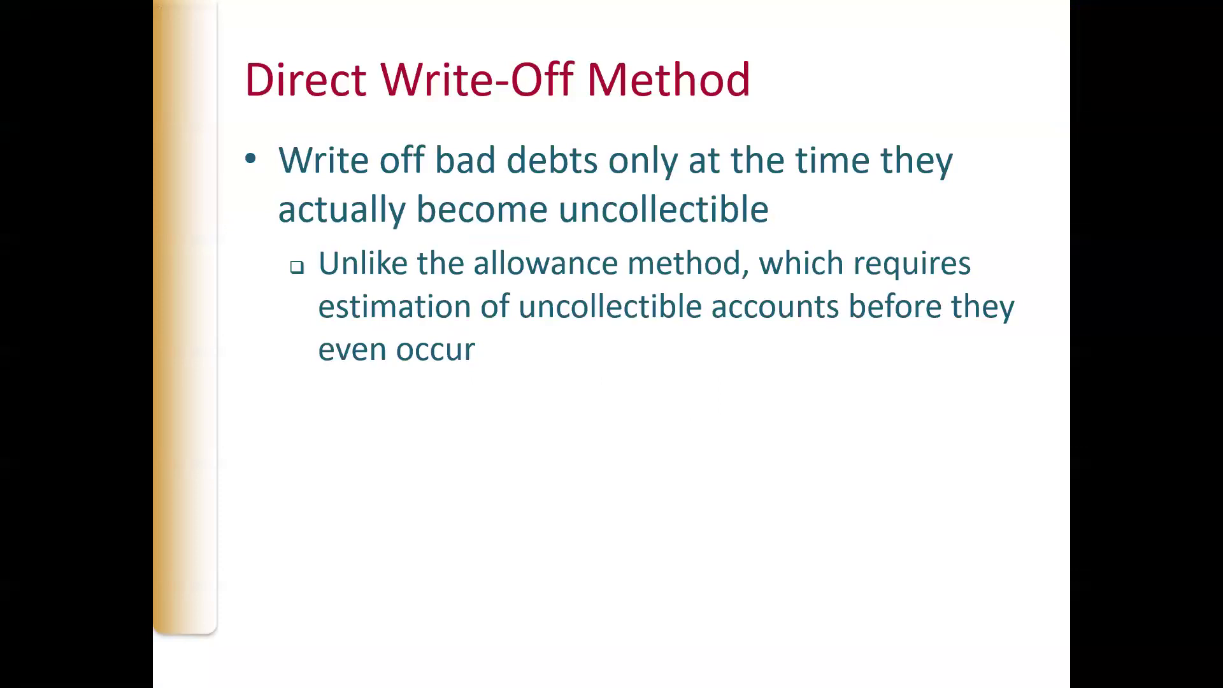